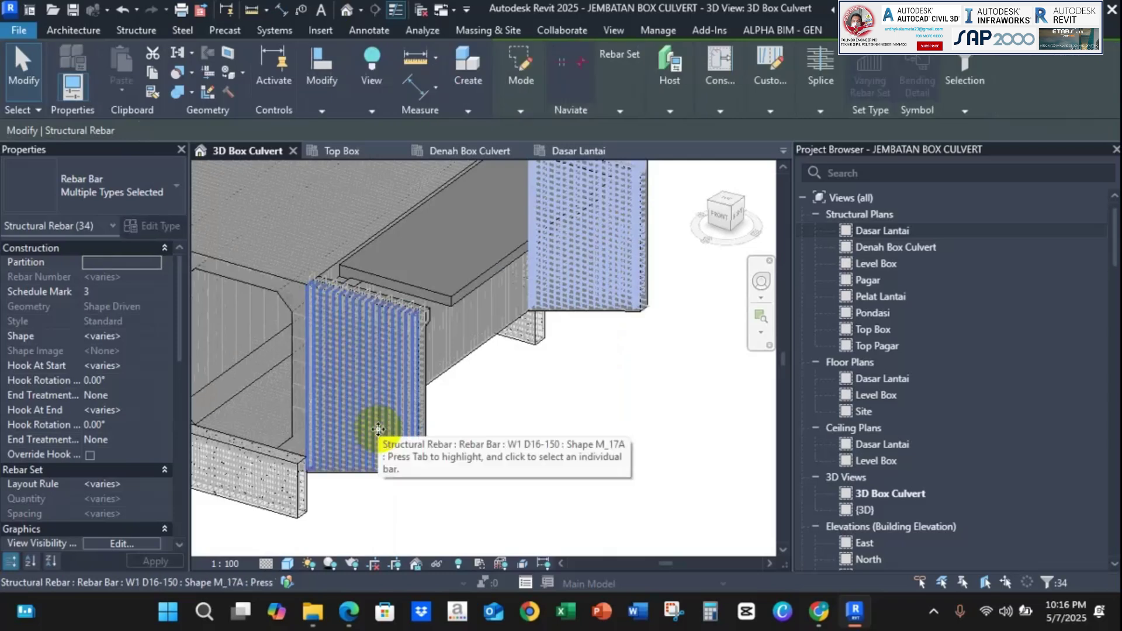
Extend the wing wall rebar selection to all rebar in the same hosts in the 3D view.
{"action": "right_click", "coordinate": [378, 432]}
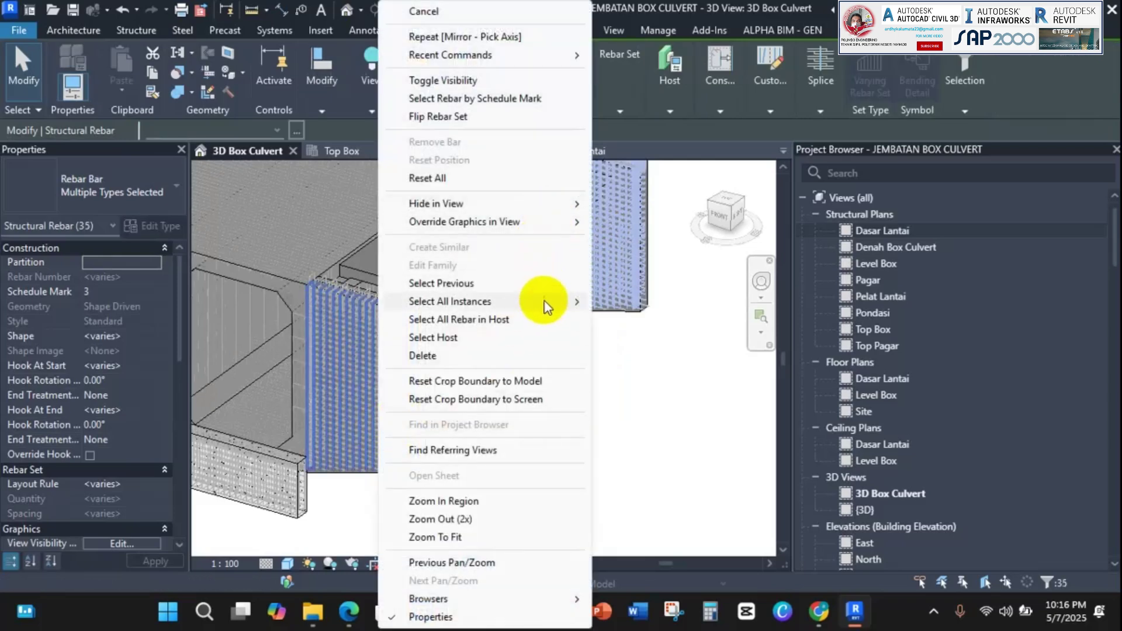
{"action": "left_click", "coordinate": [543, 325]}
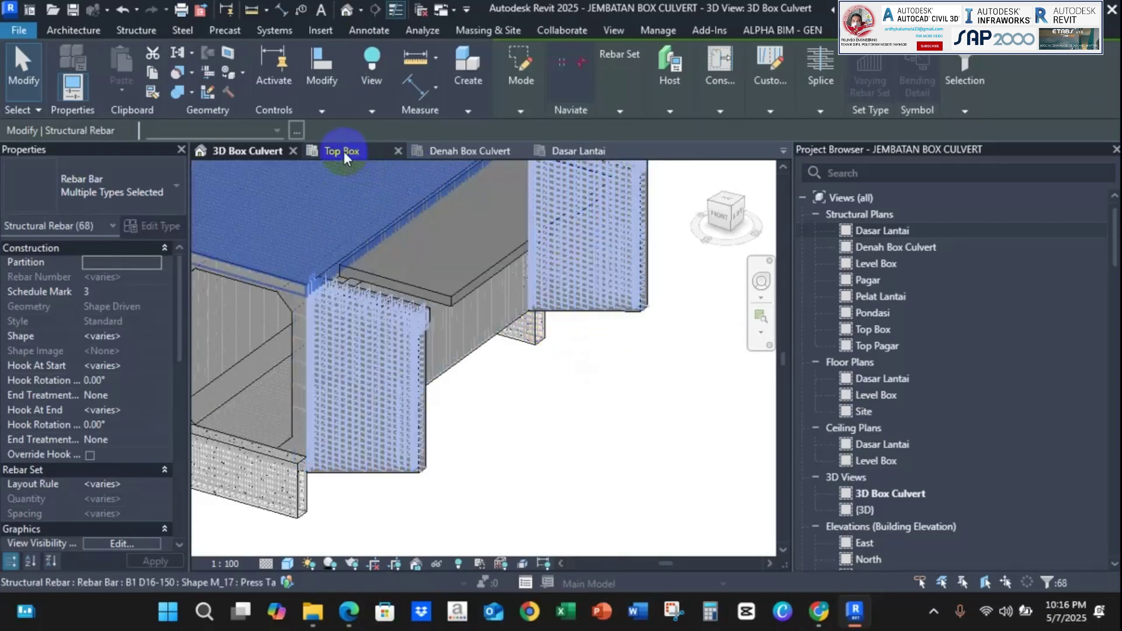
{"action": "middle_click_drag", "start_coordinate": [501, 413], "coordinate": [468, 292], "text": "shift"}
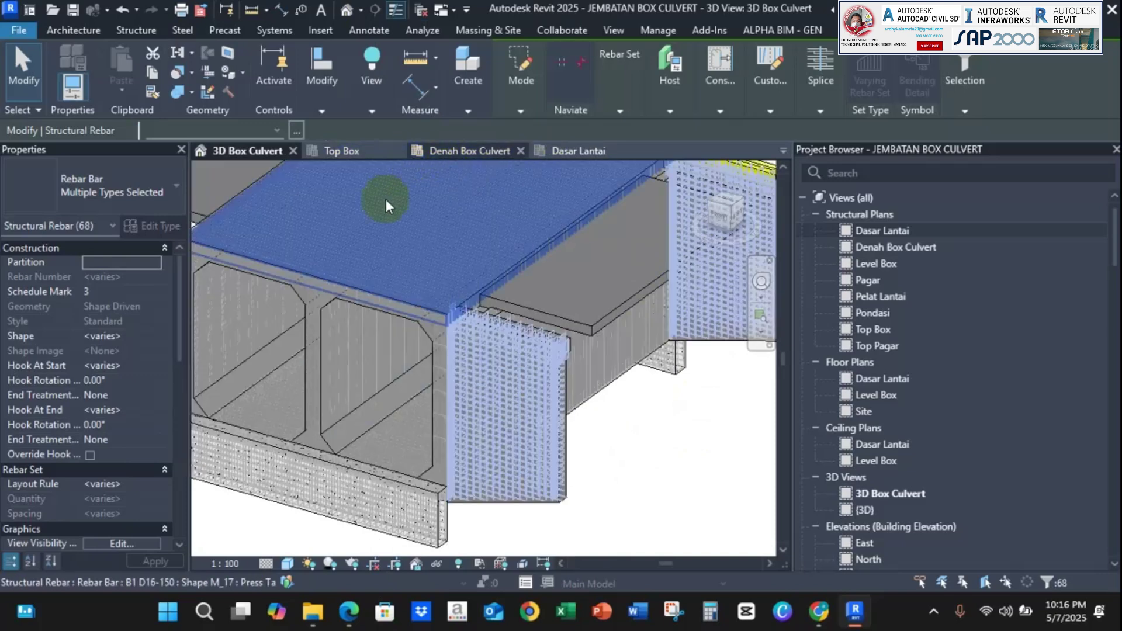
Open the Pot. Besi Memanjang section view with the rebar sets still selected.
{"action": "scroll", "coordinate": [943, 503], "scroll_direction": "down", "scroll_amount": 8}
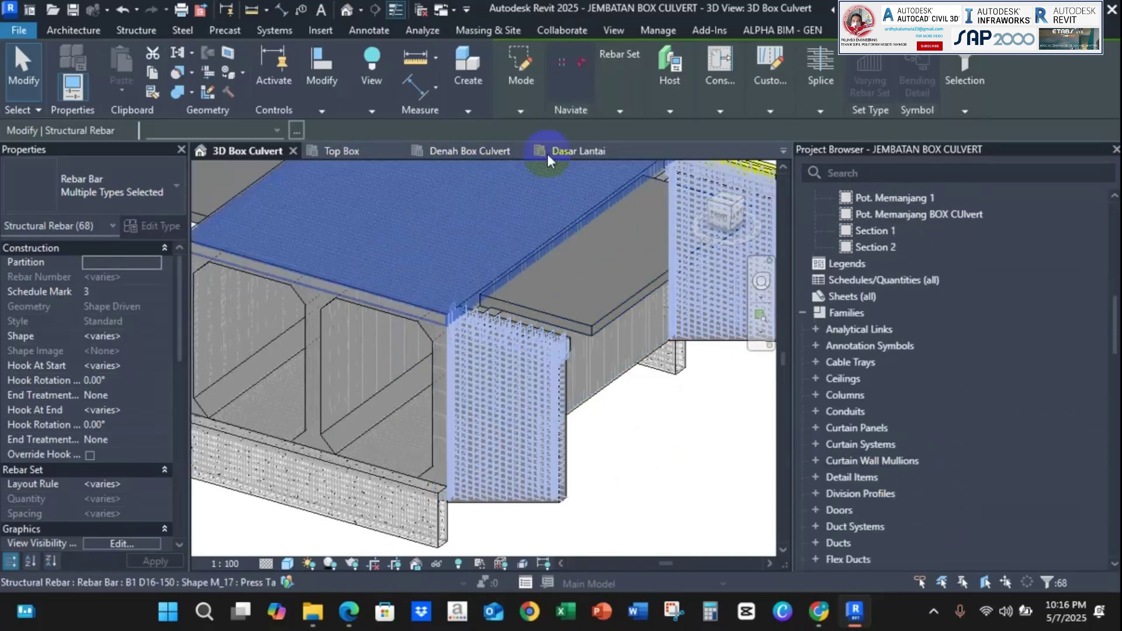
{"action": "scroll", "coordinate": [877, 473], "scroll_direction": "down", "scroll_amount": 2}
{"action": "scroll", "coordinate": [892, 409], "scroll_direction": "up", "scroll_amount": 10}
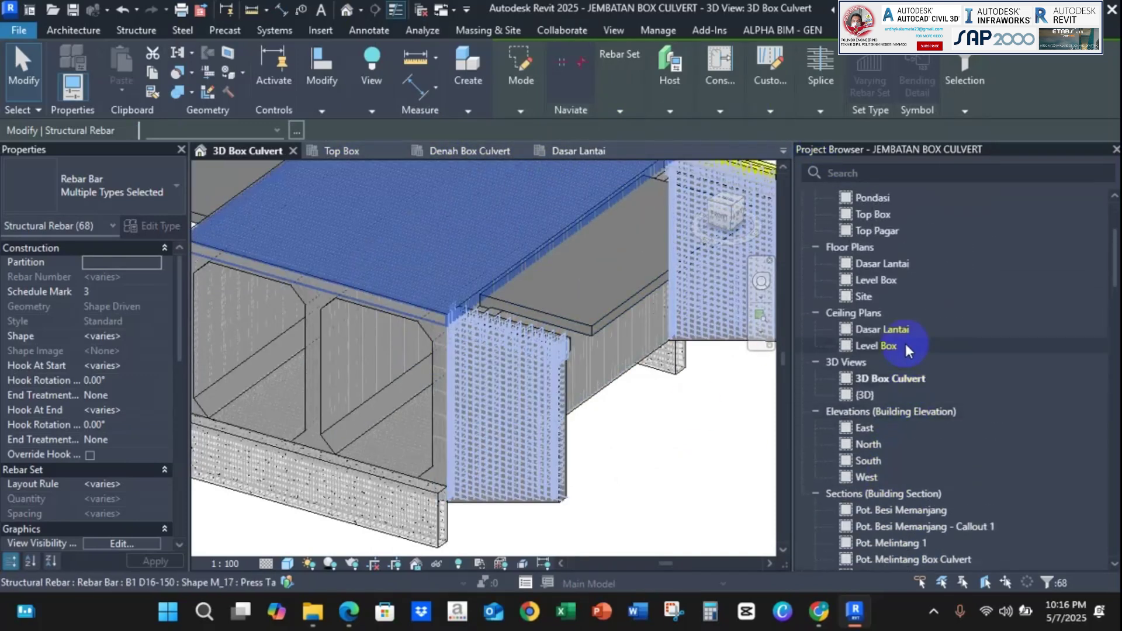
{"action": "left_click", "coordinate": [914, 512]}
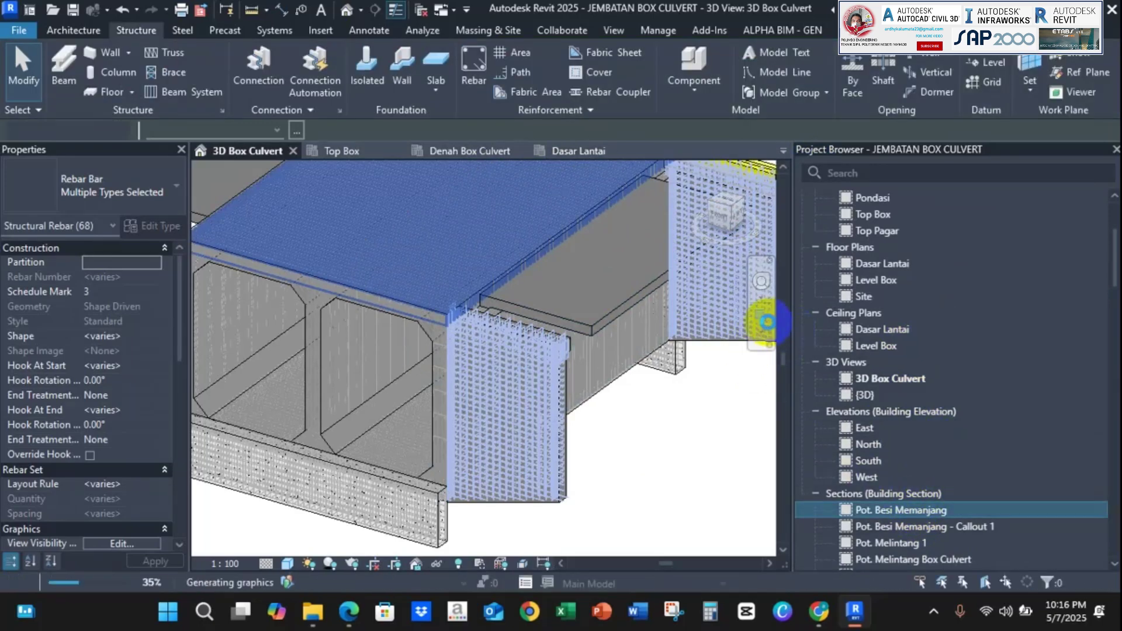
{"action": "left_click", "coordinate": [653, 351]}
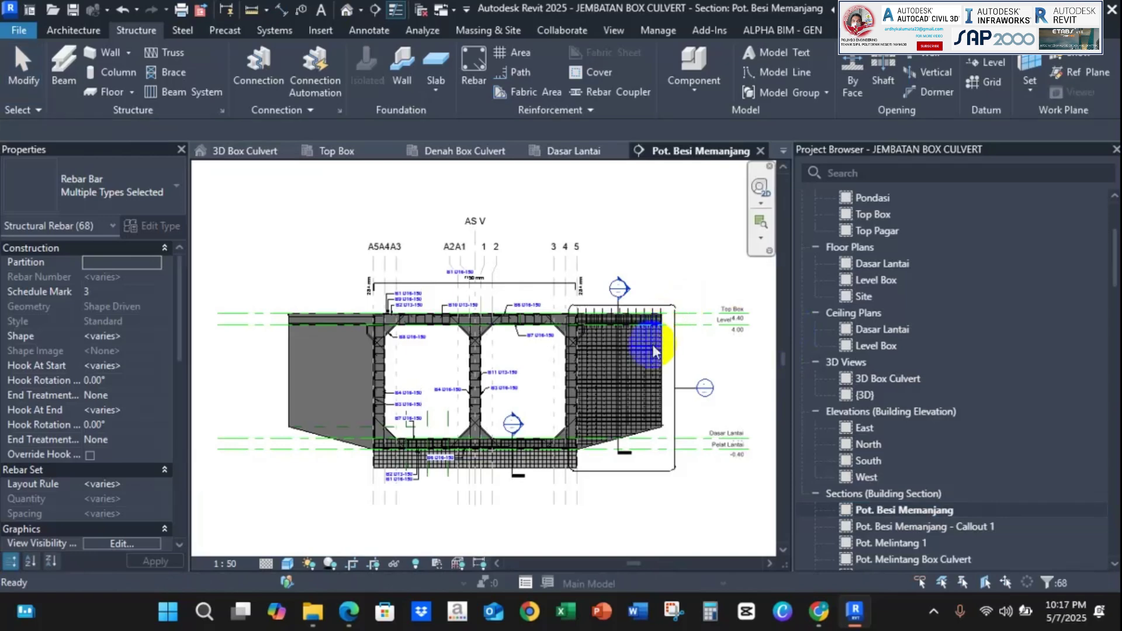
{"action": "left_click", "coordinate": [618, 365]}
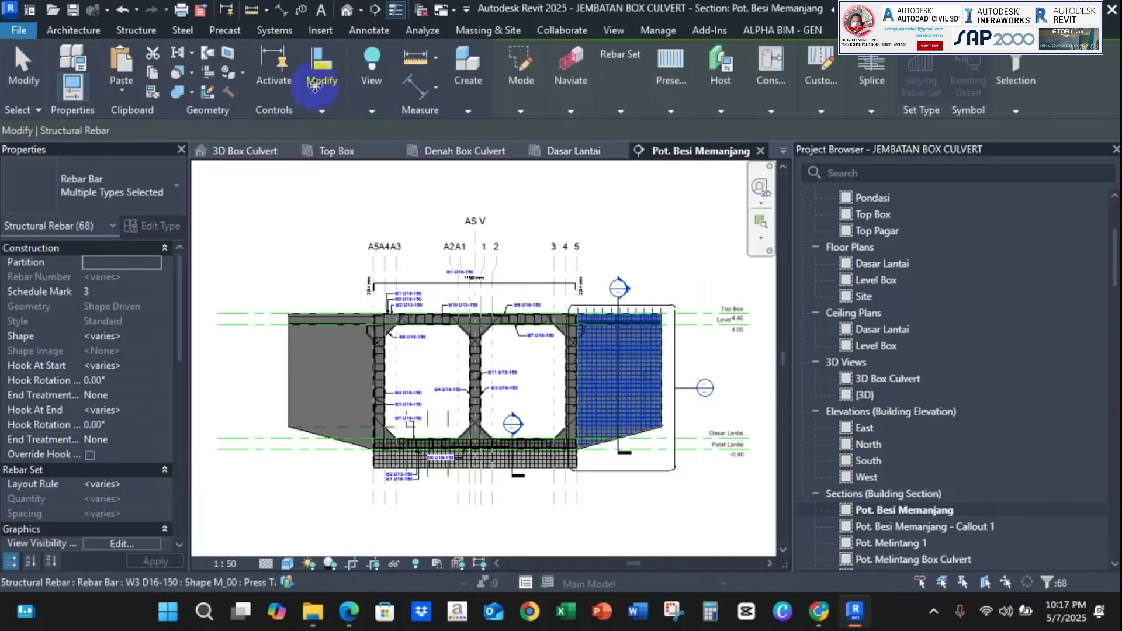
Mirror a copy of the selected wing wall rebar to the opposite side, picking the central AS V grid as the axis.
{"action": "left_click", "coordinate": [319, 83]}
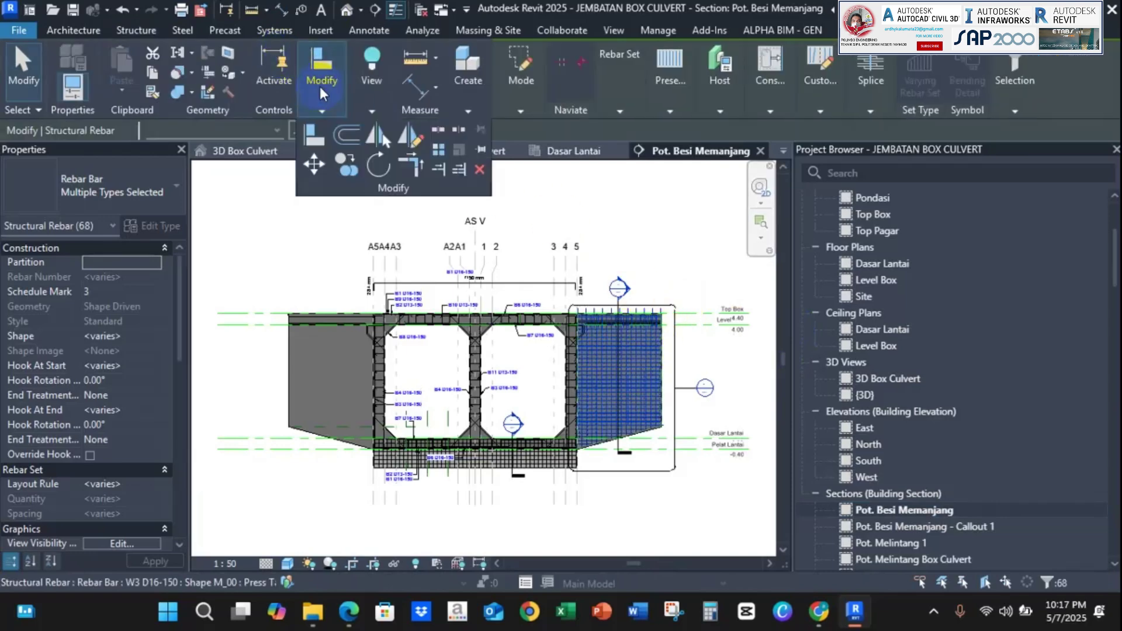
{"action": "left_click", "coordinate": [373, 136]}
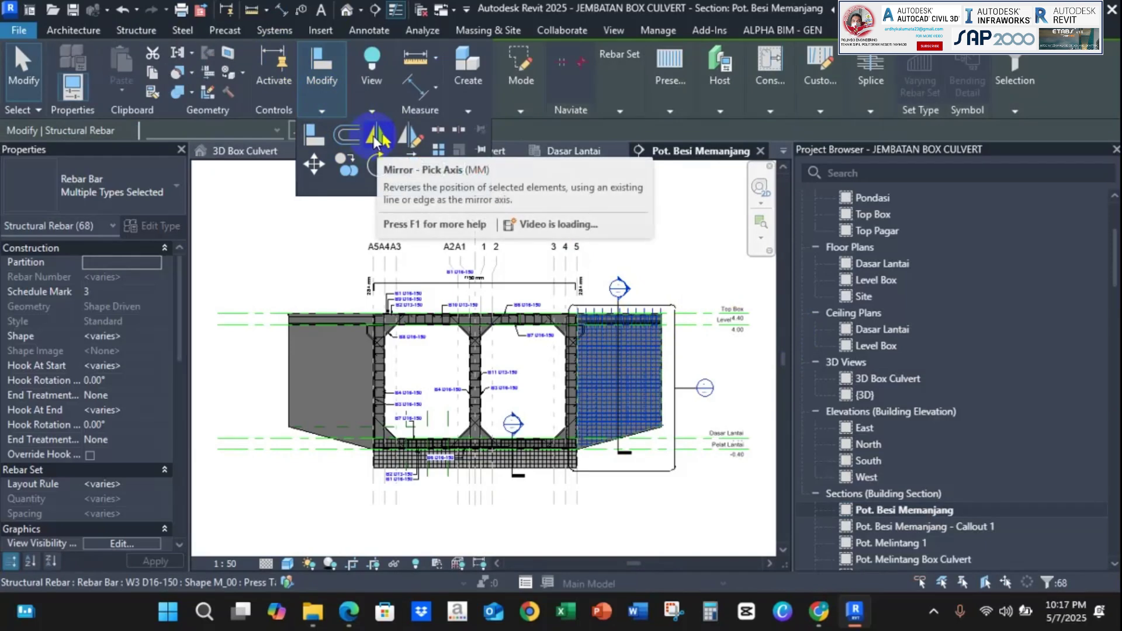
{"action": "left_click", "coordinate": [479, 250]}
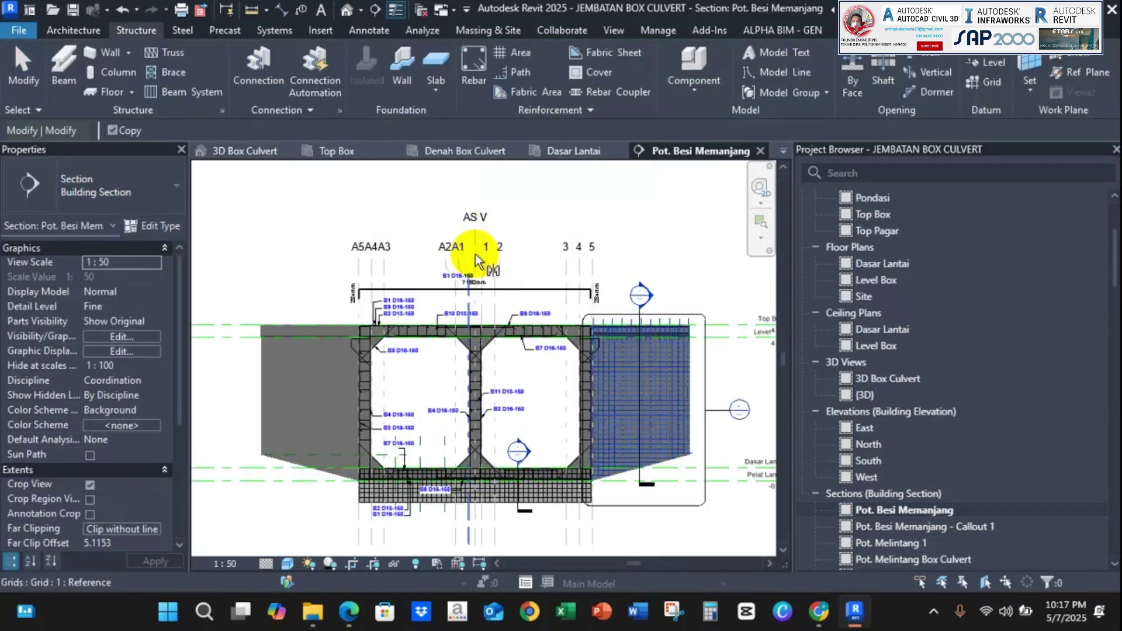
{"action": "scroll", "coordinate": [476, 257], "scroll_direction": "up", "scroll_amount": 5}
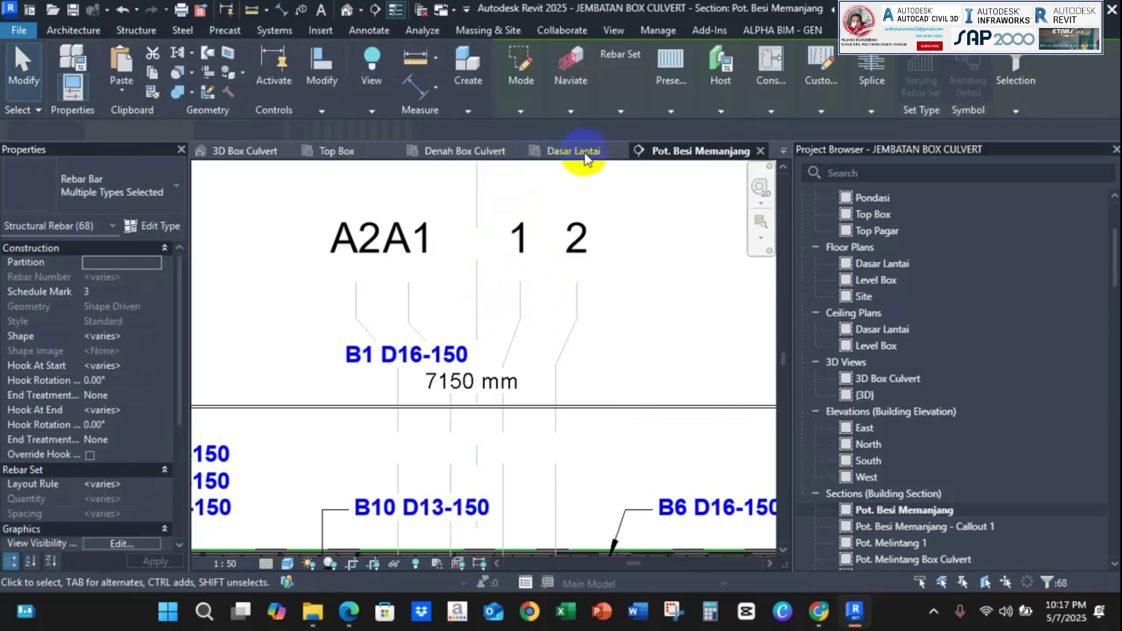
{"action": "scroll", "coordinate": [543, 302], "scroll_direction": "down", "scroll_amount": 5}
{"action": "scroll", "coordinate": [608, 249], "scroll_direction": "down", "scroll_amount": 1}
{"action": "scroll", "coordinate": [607, 248], "scroll_direction": "down", "scroll_amount": 1}
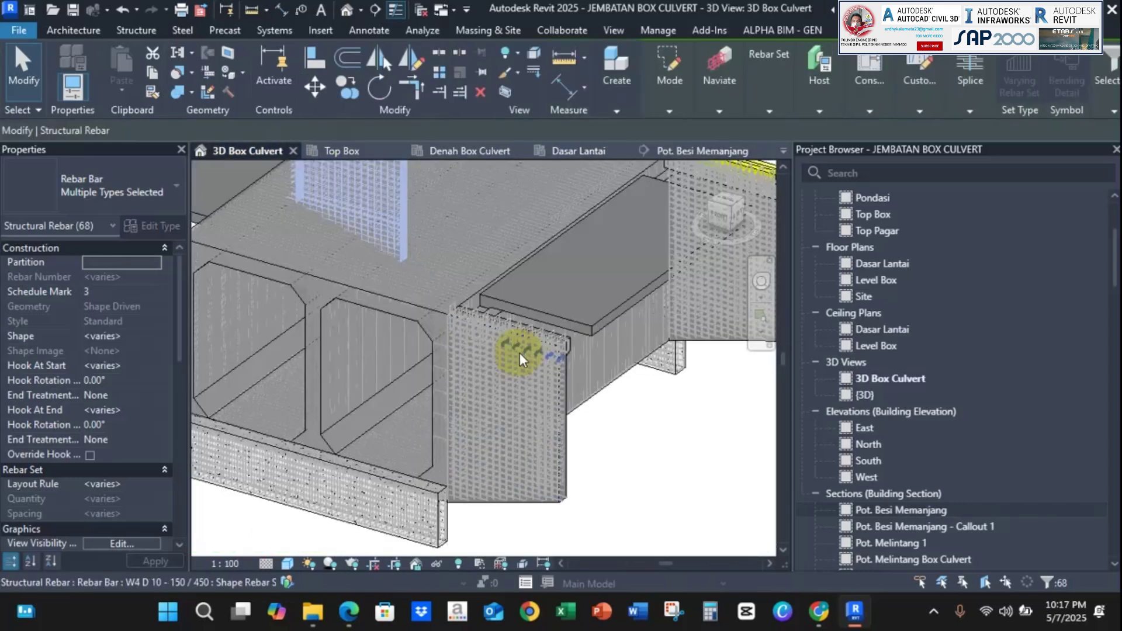
Clear the rebar selection in the 3D Box Culvert view and widen the drawing area by narrowing the Project Browser.
{"action": "left_click", "coordinate": [581, 426]}
{"action": "scroll", "coordinate": [570, 403], "scroll_direction": "down", "scroll_amount": 3}
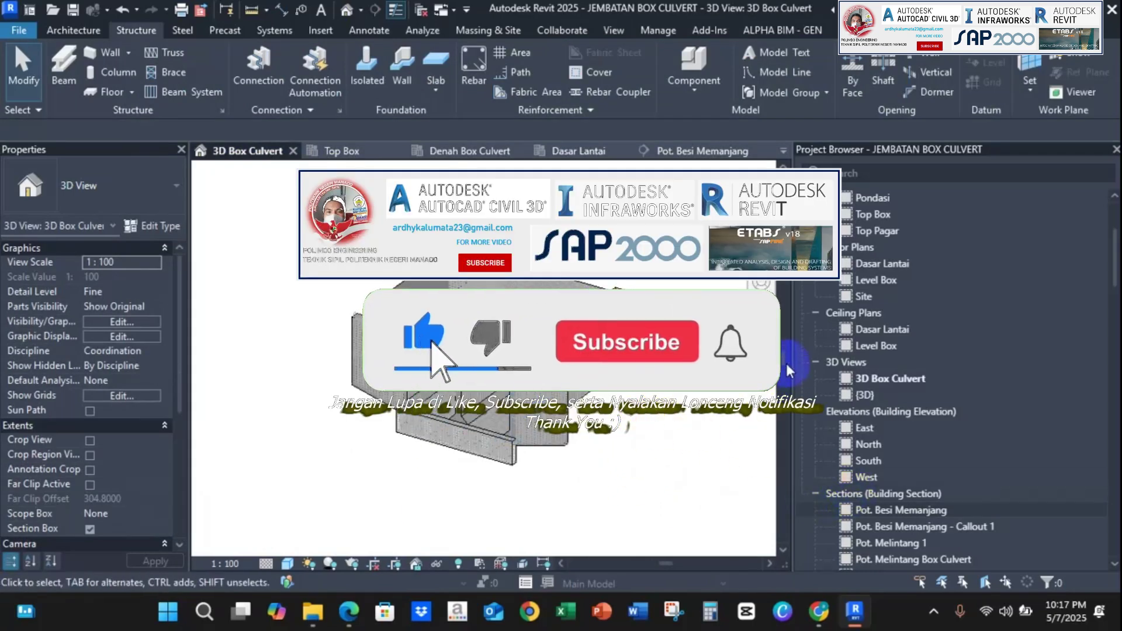
{"action": "left_click_drag", "start_coordinate": [792, 337], "coordinate": [917, 360]}
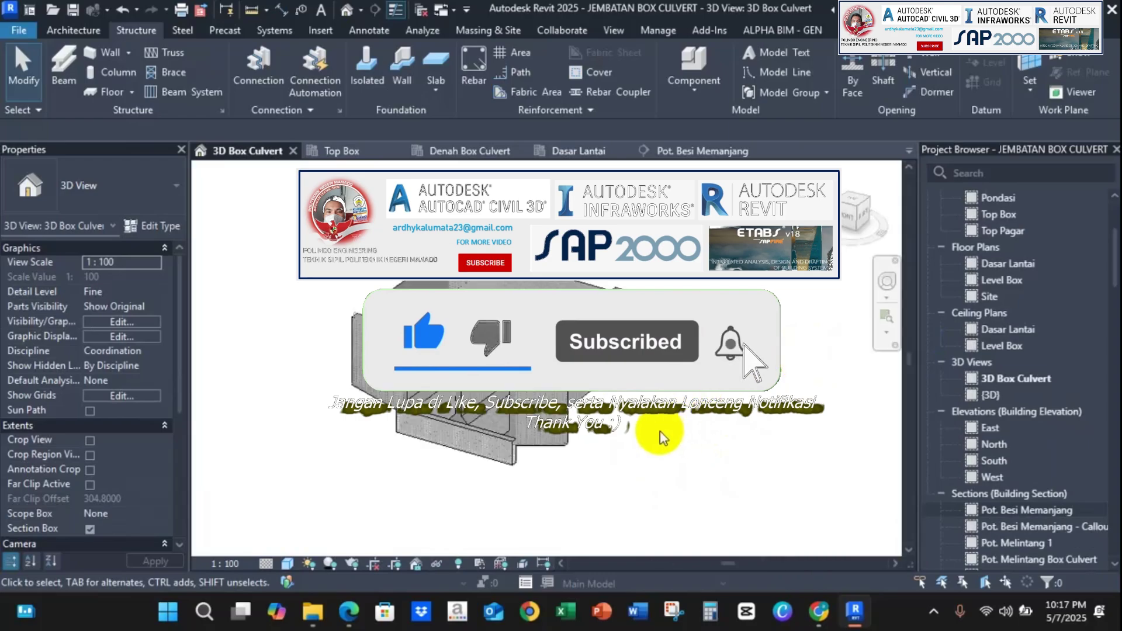
{"action": "scroll", "coordinate": [634, 391], "scroll_direction": "up", "scroll_amount": 3}
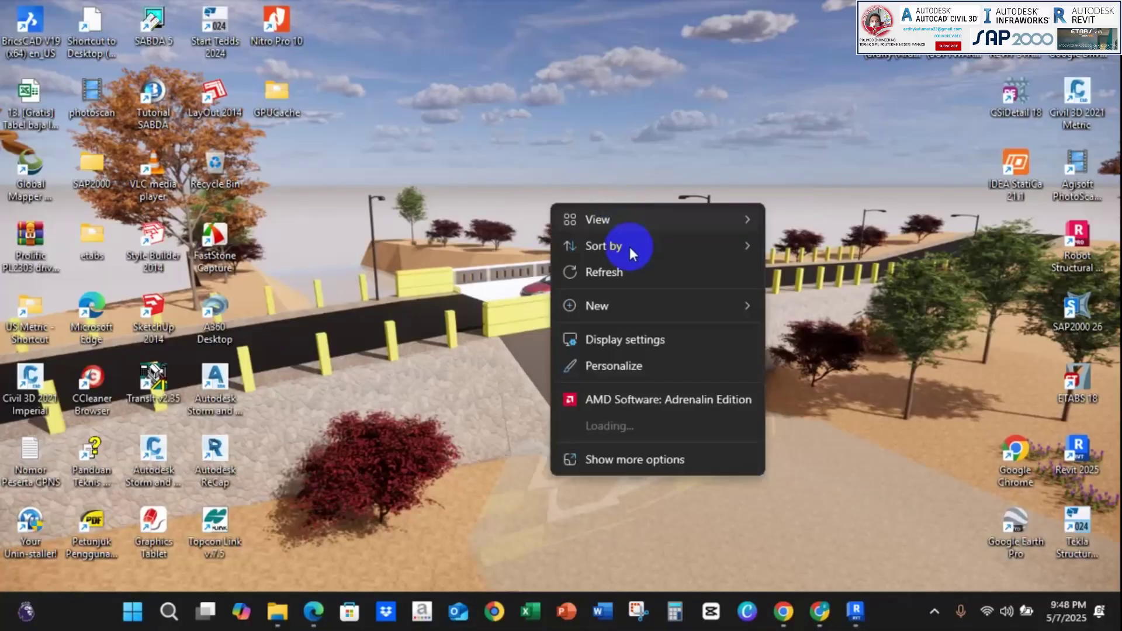
{"action": "left_click", "coordinate": [619, 267]}
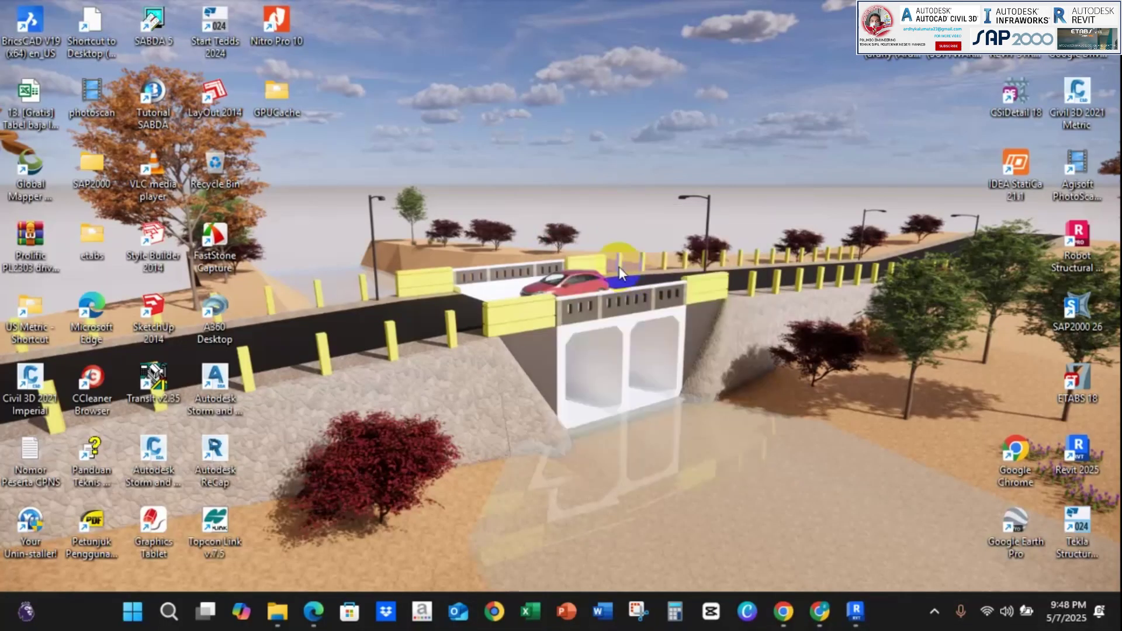
{"action": "right_click", "coordinate": [636, 181]}
{"action": "left_click", "coordinate": [657, 250]}
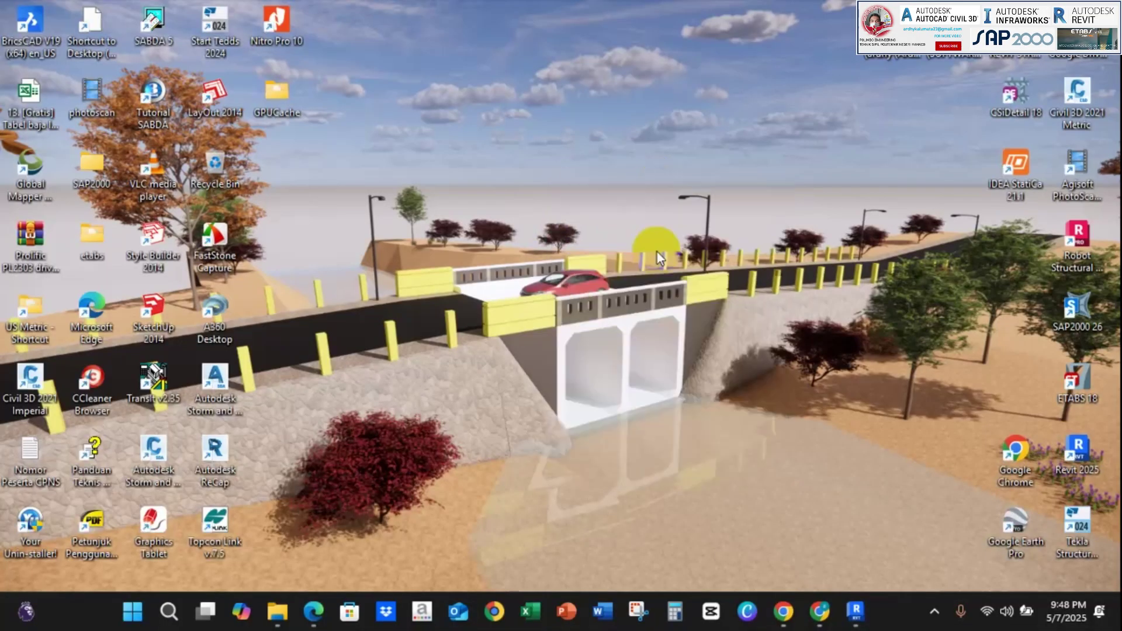
Switch to Revit and select the W2 D16-150 vertical rebar set of the wing wall in the Pot. Memanjang section.
{"action": "left_click", "coordinate": [854, 612]}
{"action": "scroll", "coordinate": [629, 415], "scroll_direction": "down", "scroll_amount": 2}
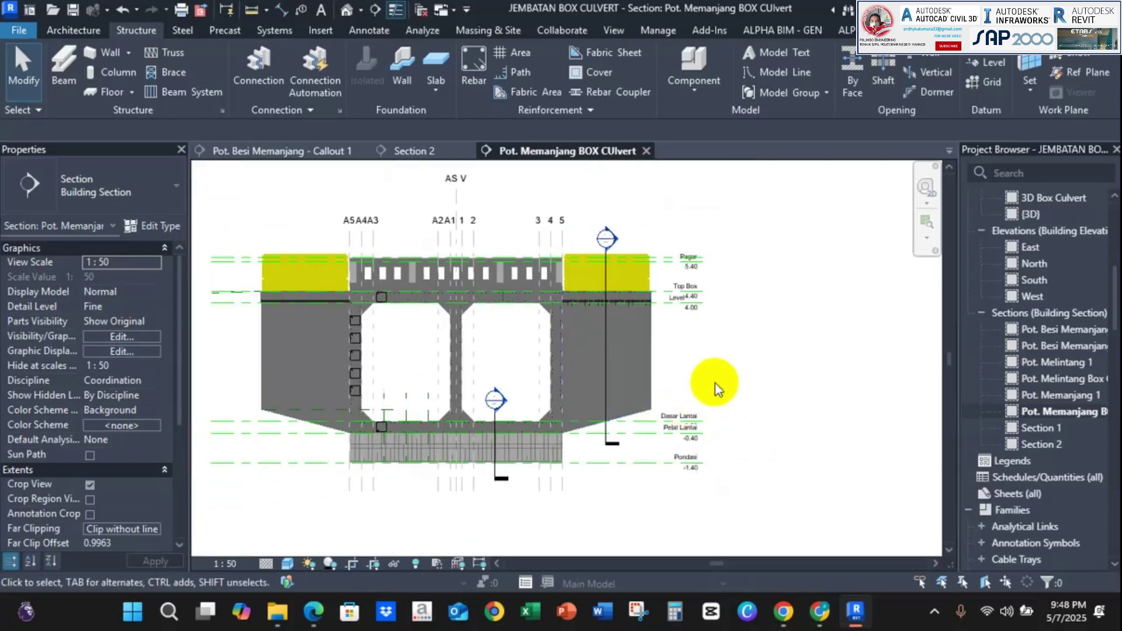
{"action": "scroll", "coordinate": [732, 351], "scroll_direction": "up", "scroll_amount": 4}
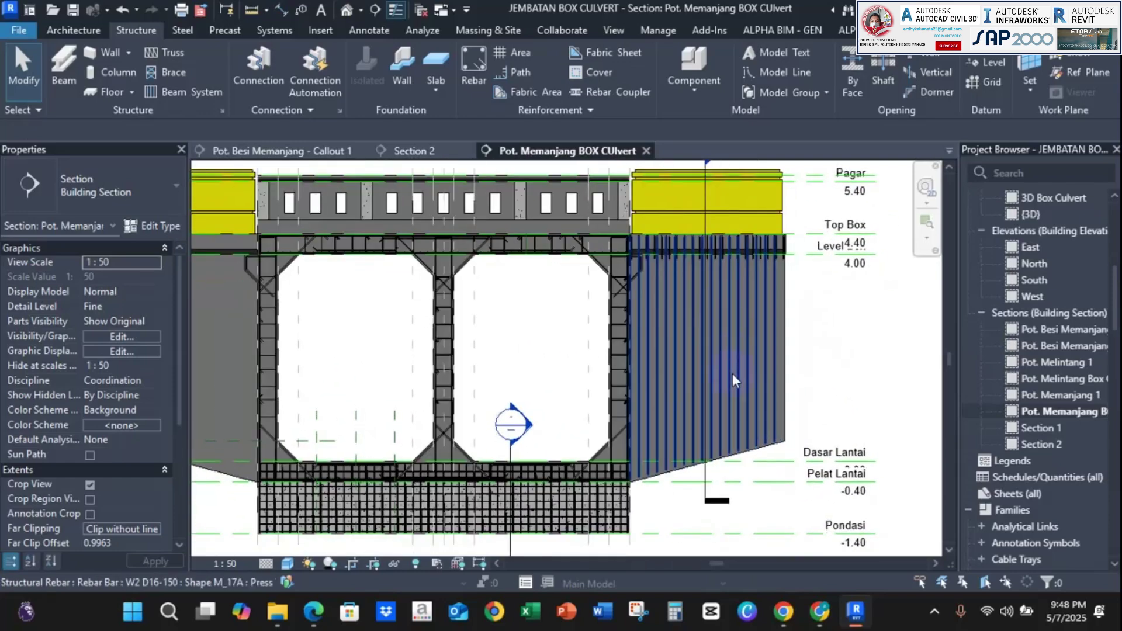
{"action": "scroll", "coordinate": [736, 372], "scroll_direction": "up", "scroll_amount": 2}
{"action": "left_click", "coordinate": [805, 264]}
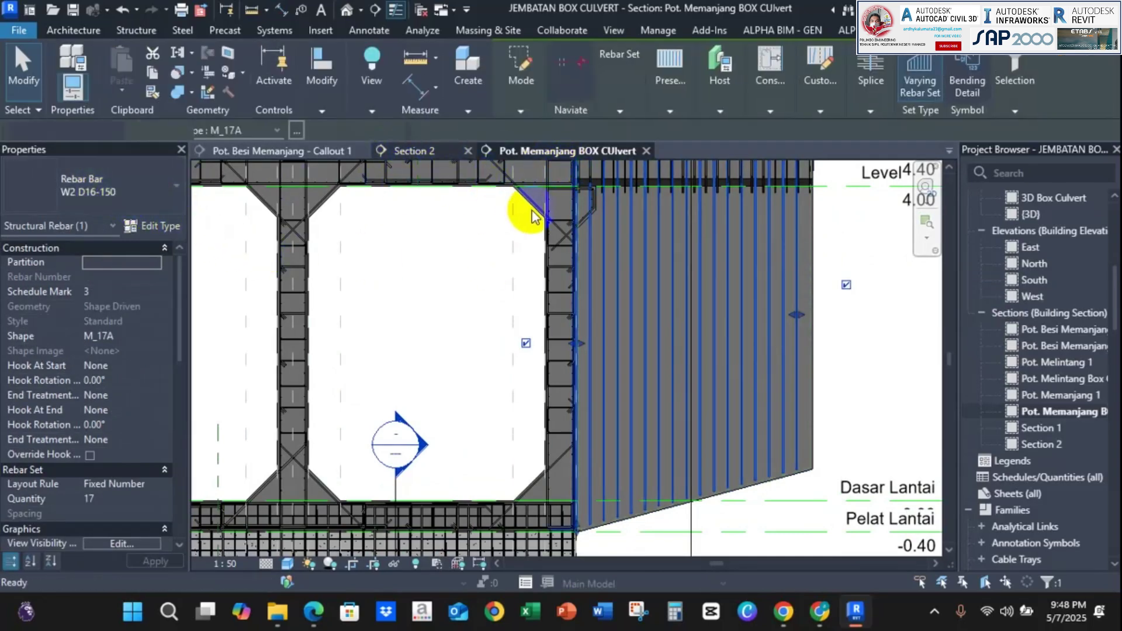
In Section 2, inspect the wing wall's vertical bars on both faces to distinguish the W1 and W2 rebar sets.
{"action": "middle_click_drag", "start_coordinate": [574, 452], "coordinate": [593, 308]}
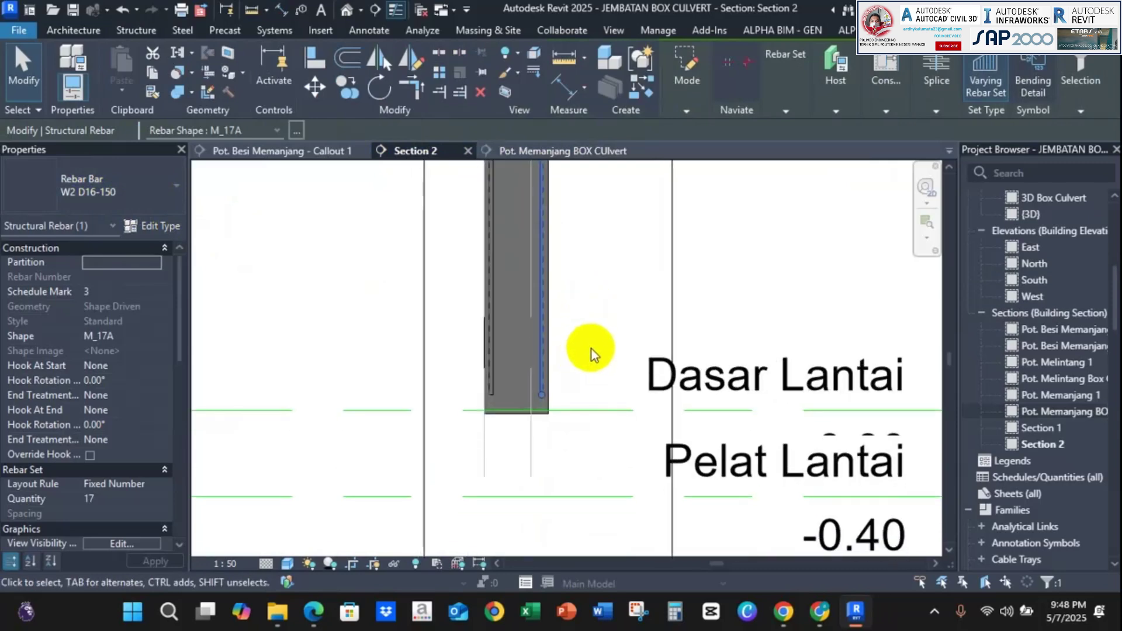
{"action": "middle_click_drag", "start_coordinate": [576, 262], "coordinate": [517, 438]}
{"action": "left_click", "coordinate": [564, 310]}
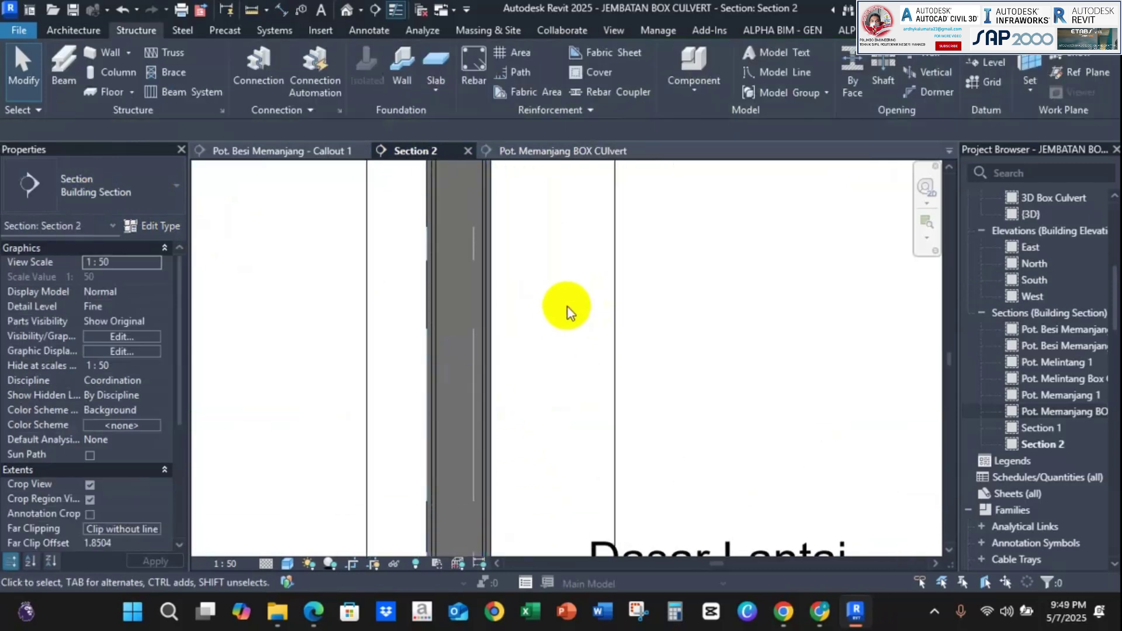
{"action": "left_click", "coordinate": [441, 325]}
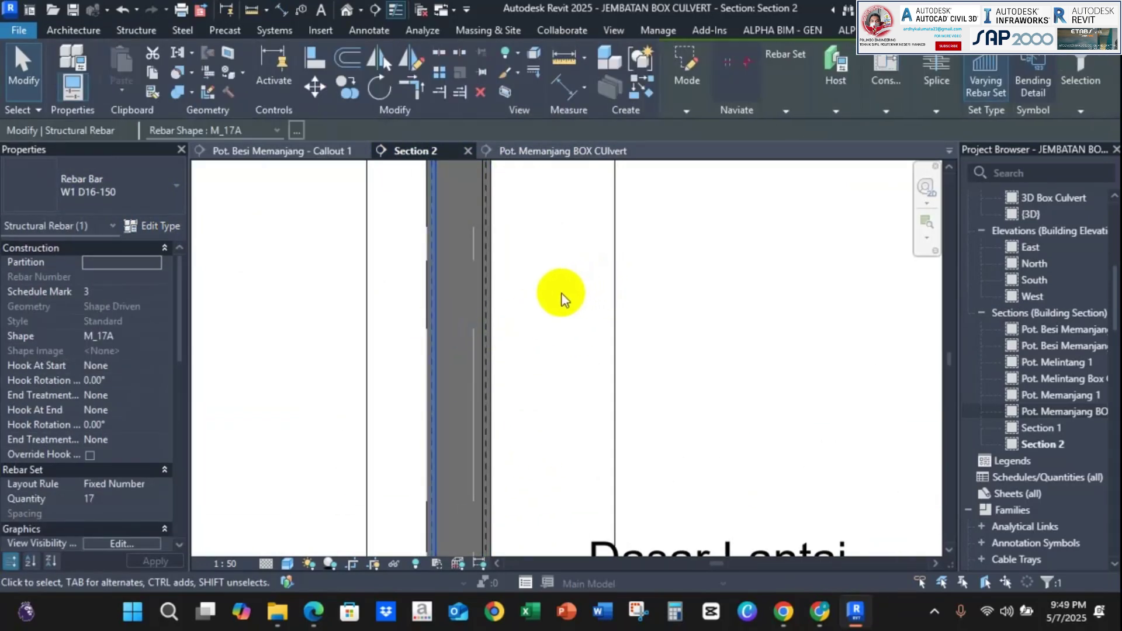
{"action": "scroll", "coordinate": [552, 301], "scroll_direction": "down", "scroll_amount": 2}
{"action": "middle_click_drag", "start_coordinate": [548, 304], "coordinate": [530, 471]}
{"action": "middle_click_drag", "start_coordinate": [536, 344], "coordinate": [498, 495]}
{"action": "scroll", "coordinate": [458, 287], "scroll_direction": "up", "scroll_amount": 2}
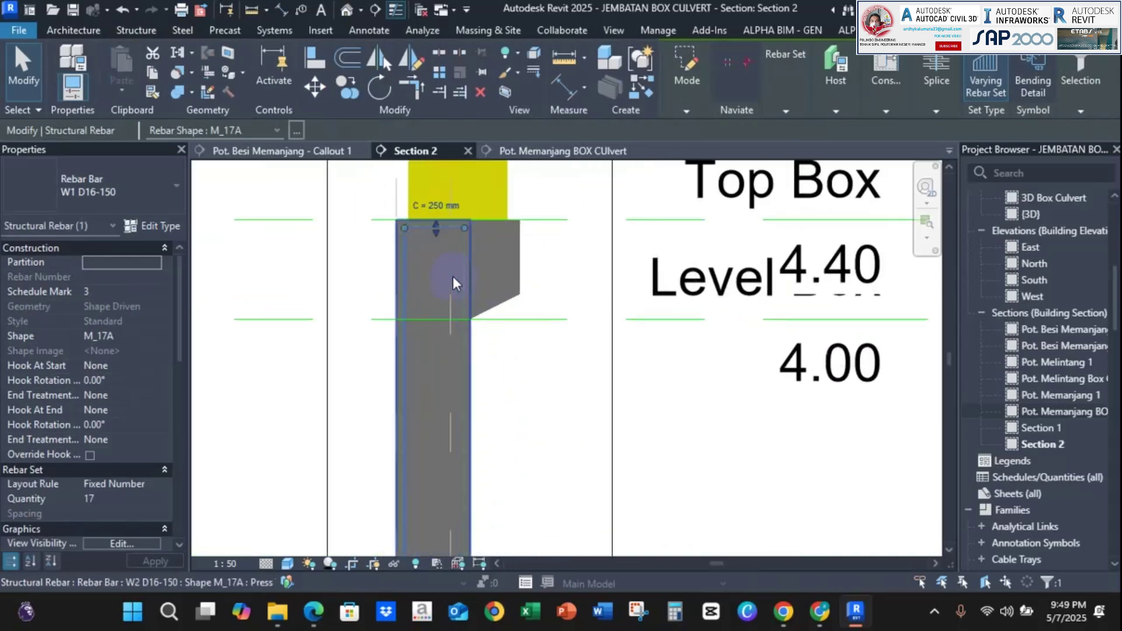
{"action": "key", "text": "Escape"}
Tag the wing wall's W2 vertical rebar by category in Section 2 and position the tag text and leader elbow beside the wall.
{"action": "left_click", "coordinate": [377, 30]}
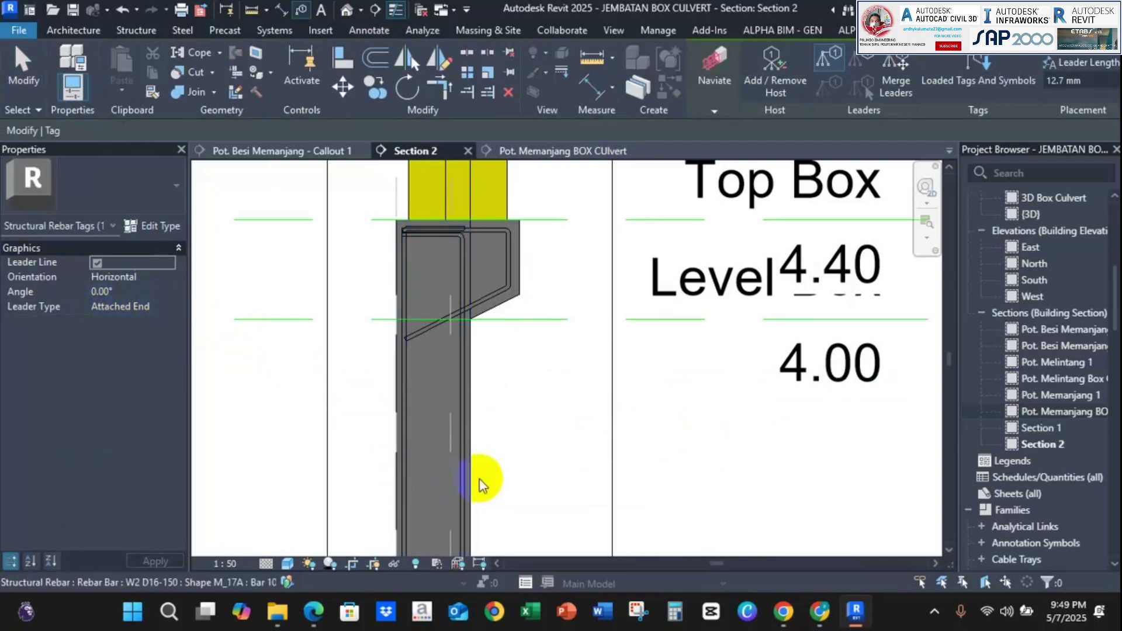
{"action": "left_click", "coordinate": [464, 476]}
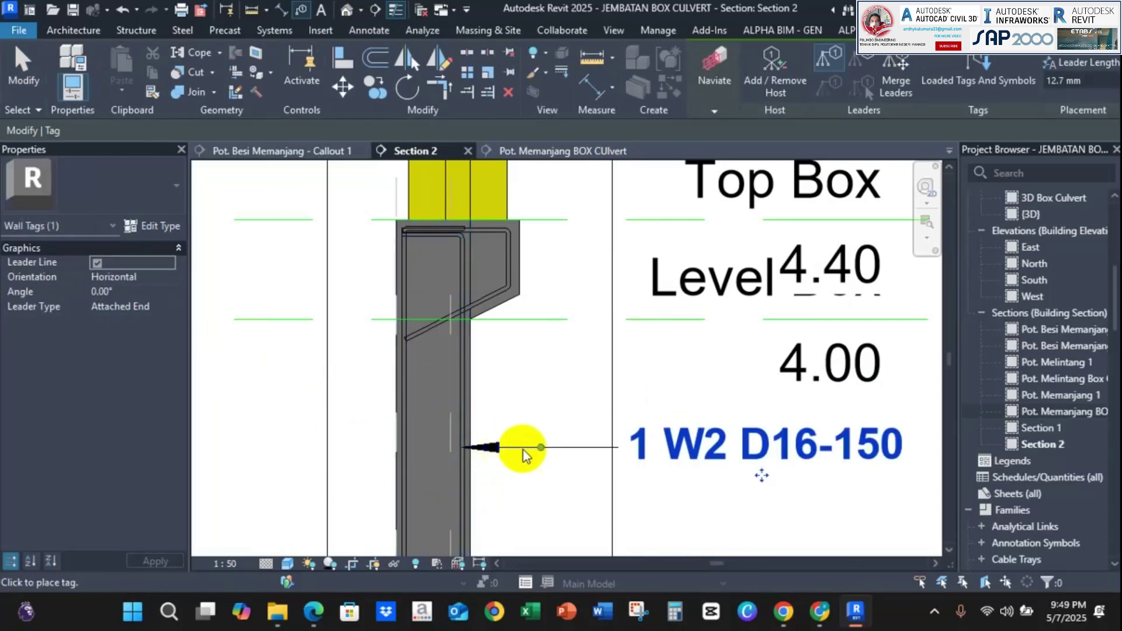
{"action": "left_click_drag", "start_coordinate": [754, 473], "coordinate": [766, 445]}
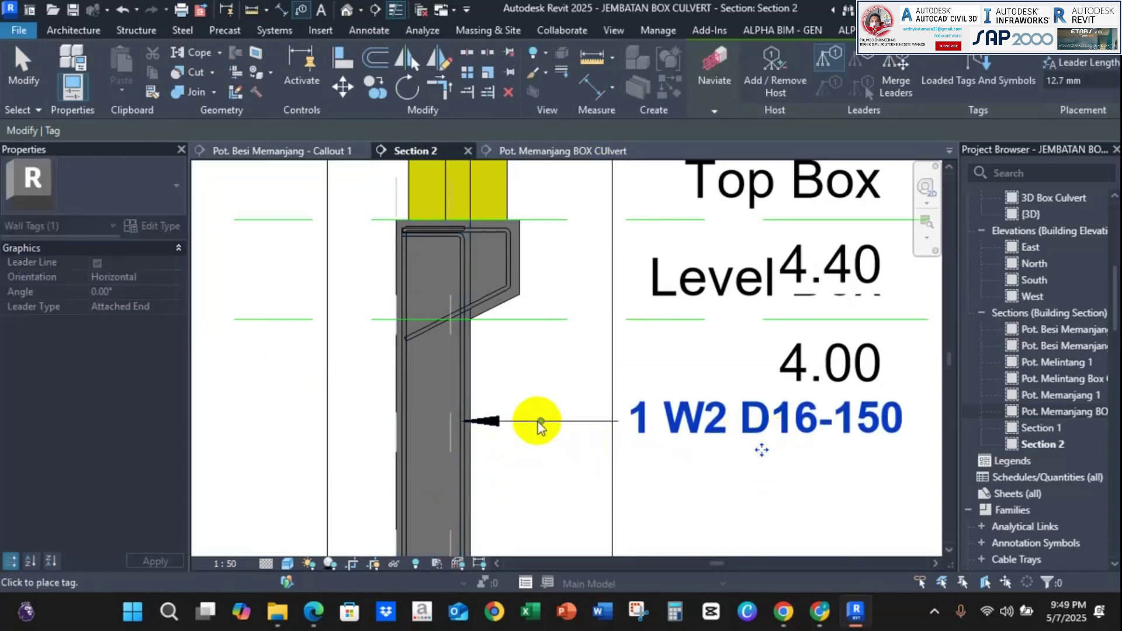
{"action": "left_click_drag", "start_coordinate": [540, 421], "coordinate": [540, 483]}
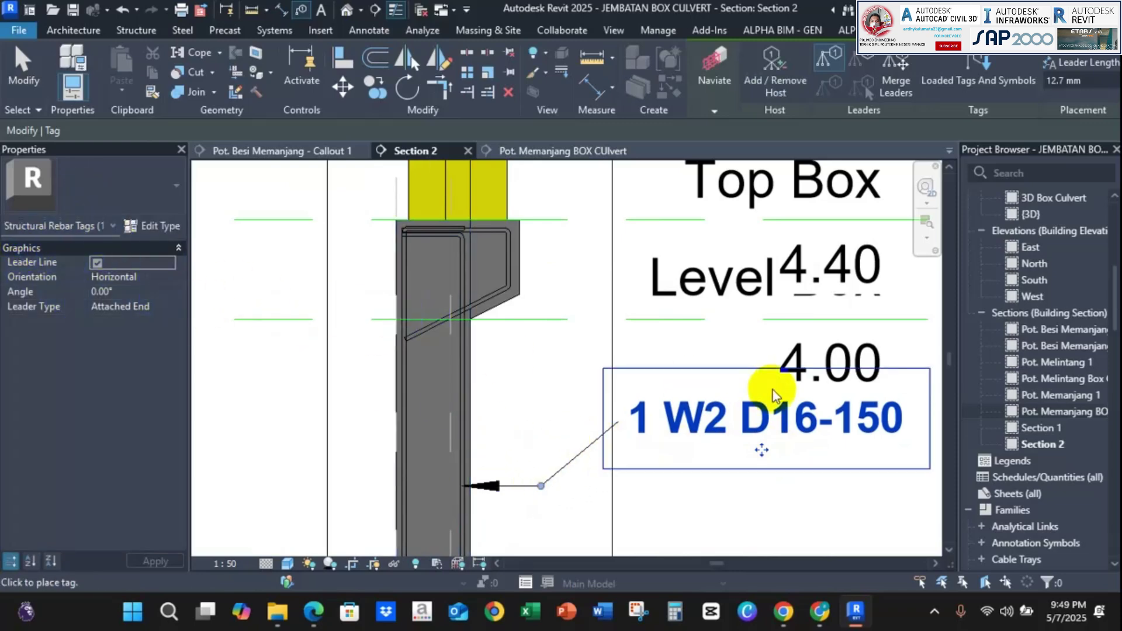
{"action": "left_click", "coordinate": [779, 415]}
Change the W2 rebar tag's type to Diameter - Jarak : MRA Rebar.
{"action": "scroll", "coordinate": [607, 423], "scroll_direction": "down", "scroll_amount": 3}
{"action": "left_click", "coordinate": [586, 447]}
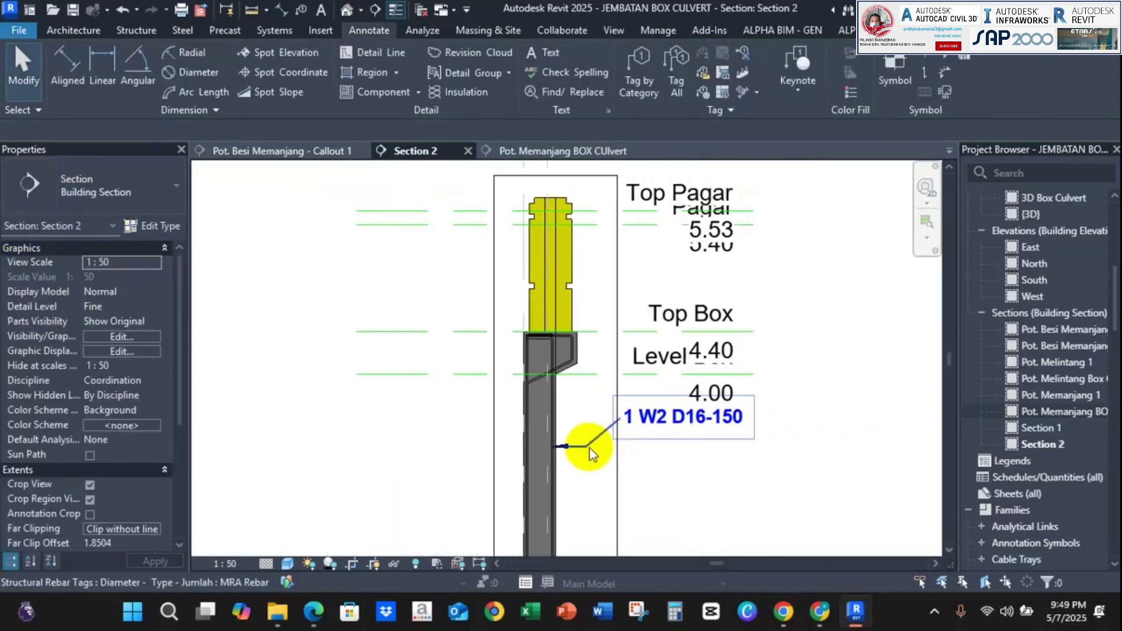
{"action": "left_click", "coordinate": [76, 184]}
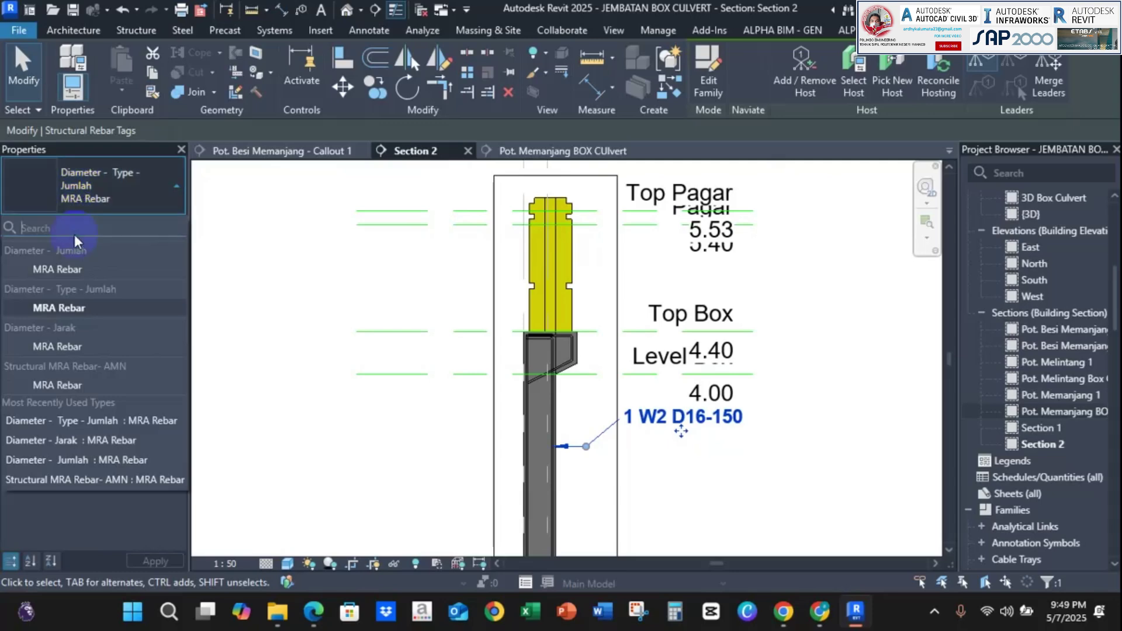
{"action": "left_click", "coordinate": [47, 347]}
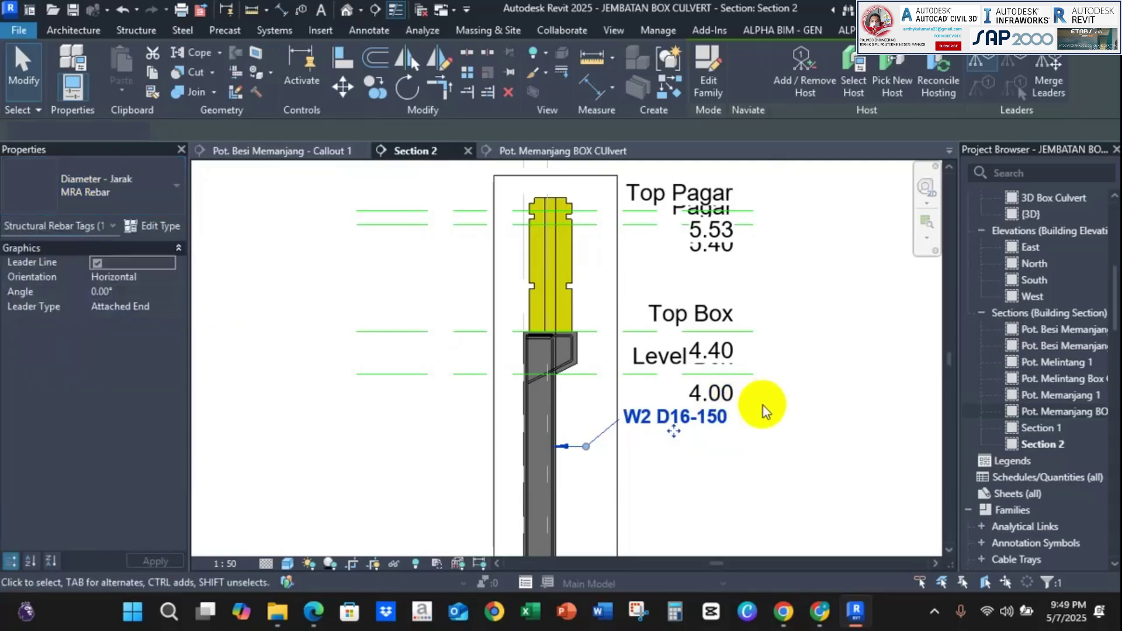
Reposition the W2 tag by raising its leader along the bar and moving the text clear below the 4.00 level label.
{"action": "scroll", "coordinate": [672, 430], "scroll_direction": "up", "scroll_amount": 3}
{"action": "left_click_drag", "start_coordinate": [521, 459], "coordinate": [513, 376]}
{"action": "left_click_drag", "start_coordinate": [672, 431], "coordinate": [675, 461]}
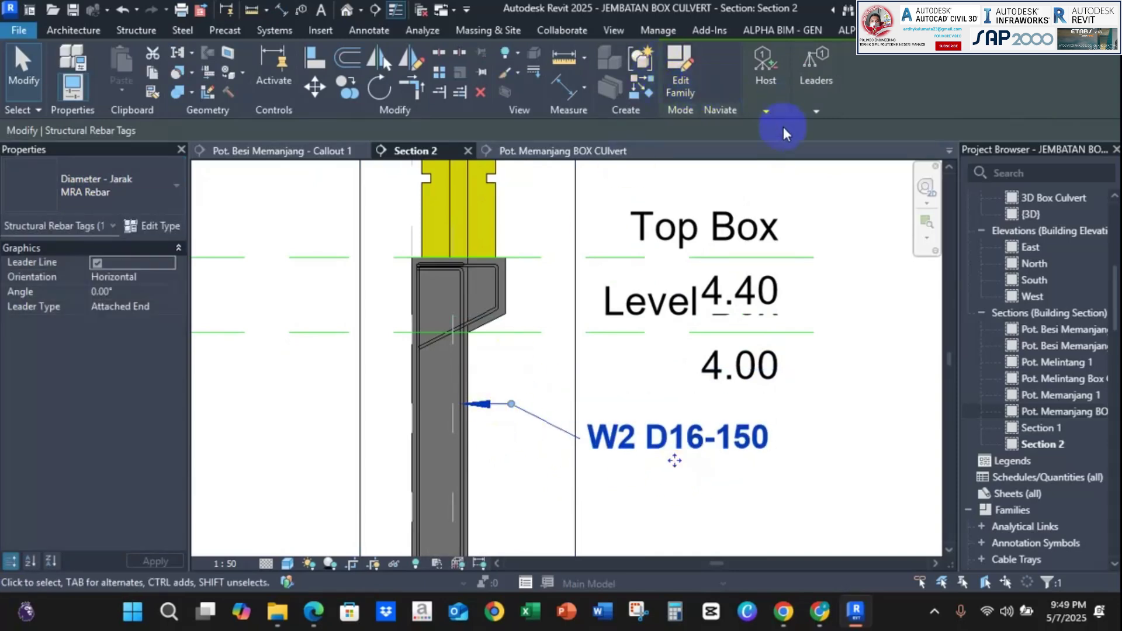
Create a similar tag from the W2 tag and place it on the W1 D16-150 rebar at the wall's opposite face.
{"action": "left_click", "coordinate": [684, 432]}
{"action": "right_click", "coordinate": [685, 439]}
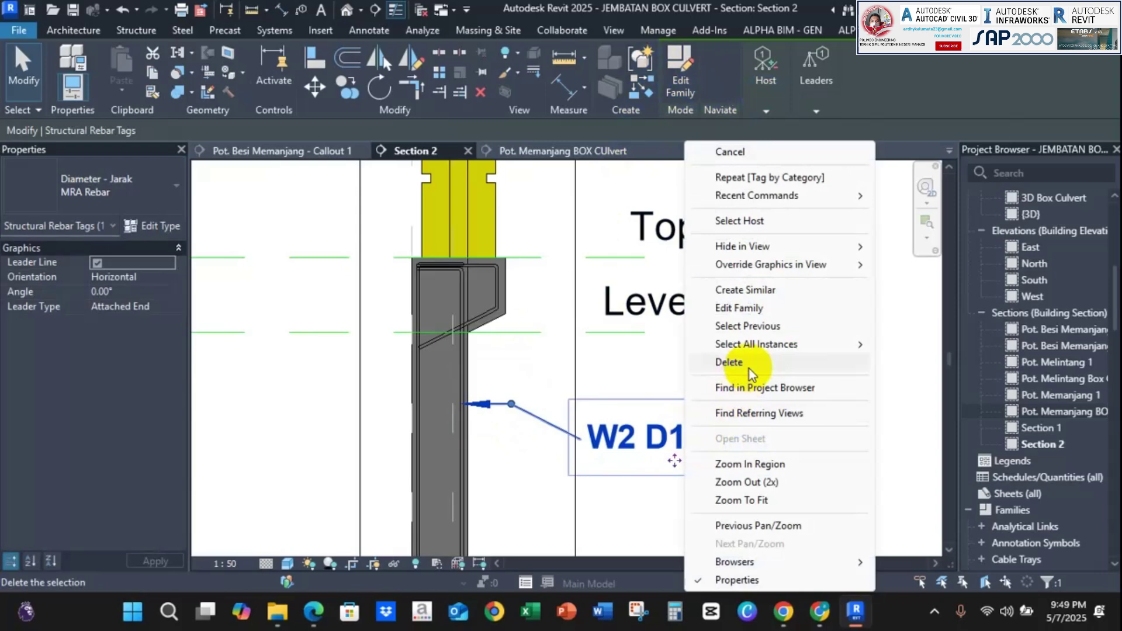
{"action": "left_click", "coordinate": [754, 289]}
{"action": "scroll", "coordinate": [418, 416], "scroll_direction": "up", "scroll_amount": 2}
{"action": "left_click", "coordinate": [417, 416]}
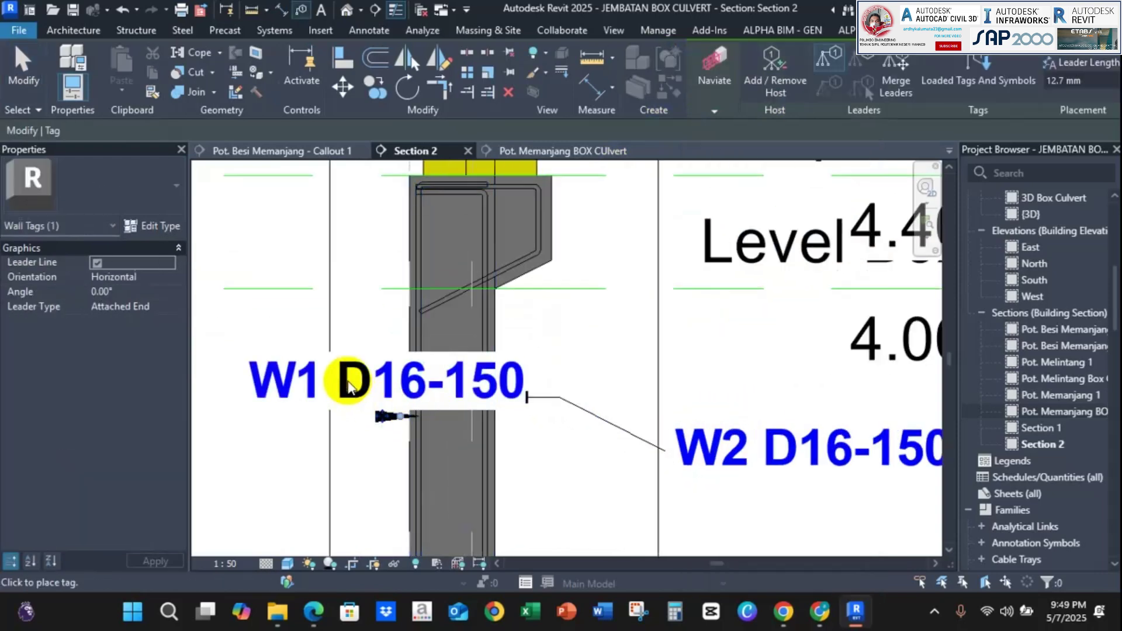
Move the W1 D16-150 tag text off the wall so it sits just outside the wall's outer face.
{"action": "left_click_drag", "start_coordinate": [386, 418], "coordinate": [259, 412]}
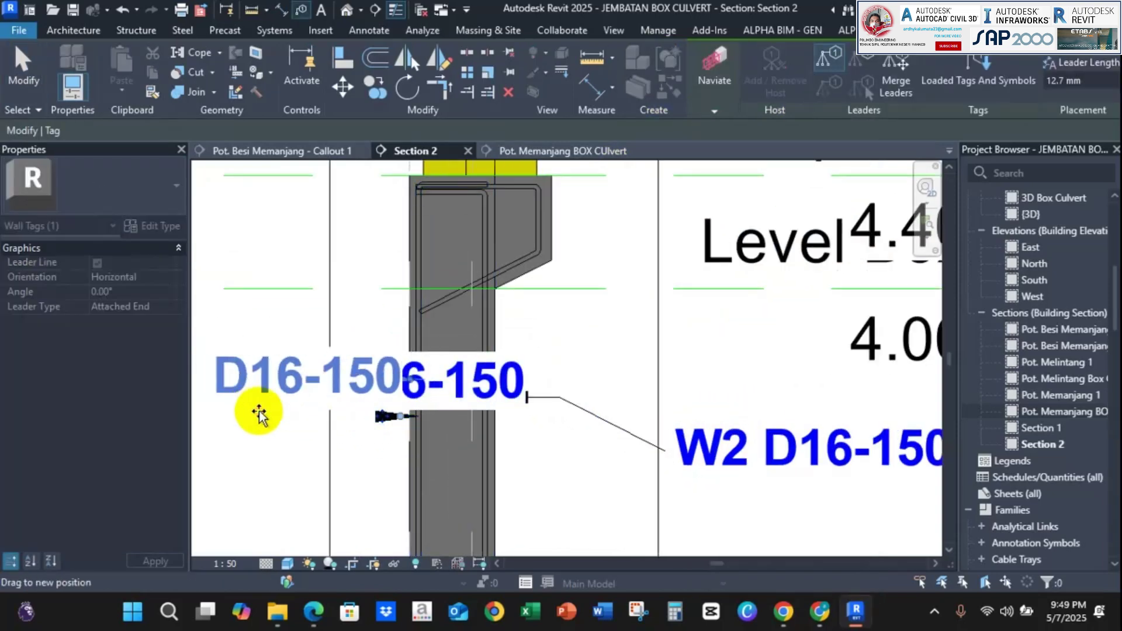
{"action": "middle_click_drag", "start_coordinate": [464, 439], "coordinate": [598, 439]}
{"action": "left_click_drag", "start_coordinate": [536, 384], "coordinate": [427, 376]}
{"action": "scroll", "coordinate": [339, 401], "scroll_direction": "down", "scroll_amount": 3}
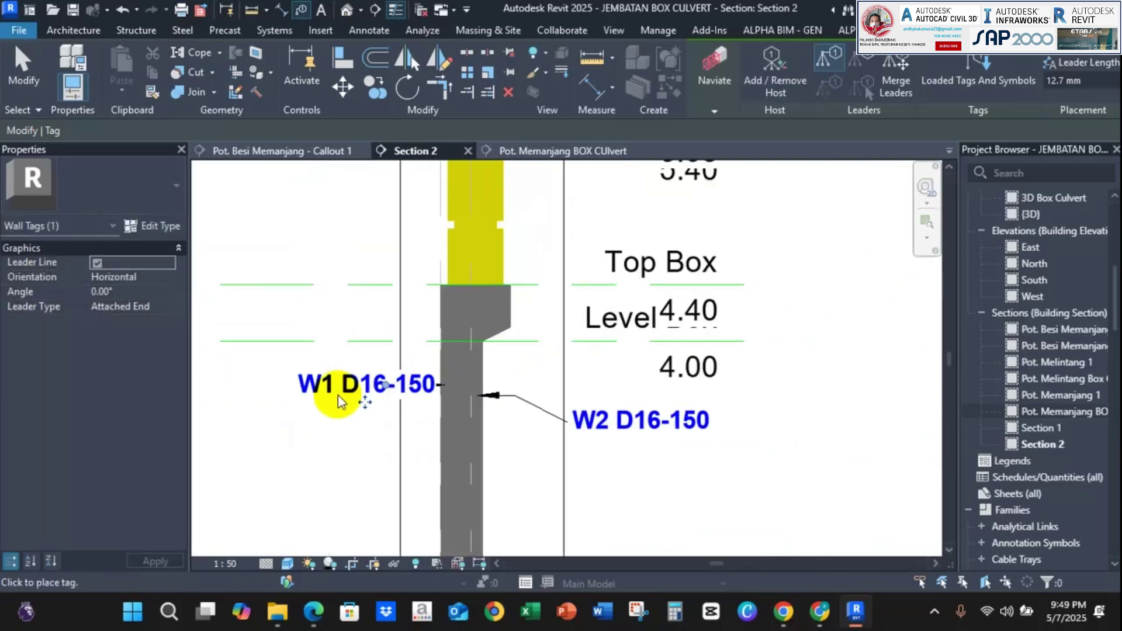
{"action": "scroll", "coordinate": [396, 403], "scroll_direction": "up", "scroll_amount": 1}
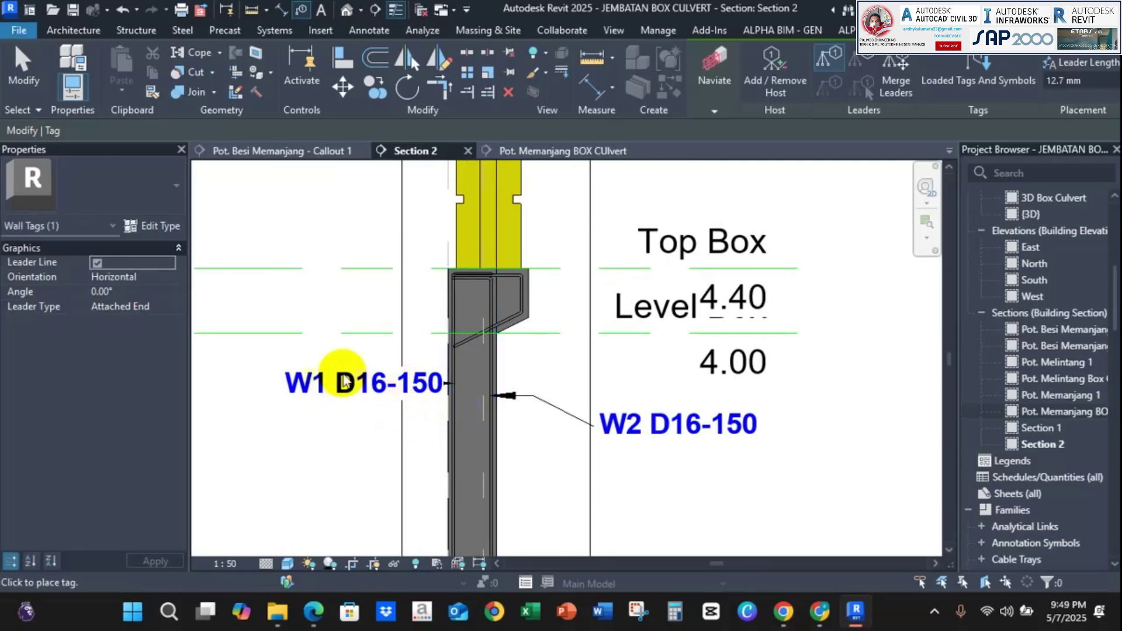
{"action": "scroll", "coordinate": [522, 416], "scroll_direction": "down", "scroll_amount": 2}
{"action": "key", "text": "Escape"}
{"action": "key", "text": "Escape"}
Pull the W1 tag text farther from the wall, bend its leader with an elbow and raise the text above it.
{"action": "left_click", "coordinate": [433, 391]}
{"action": "left_click_drag", "start_coordinate": [431, 394], "coordinate": [372, 394]}
{"action": "scroll", "coordinate": [474, 385], "scroll_direction": "up", "scroll_amount": 2}
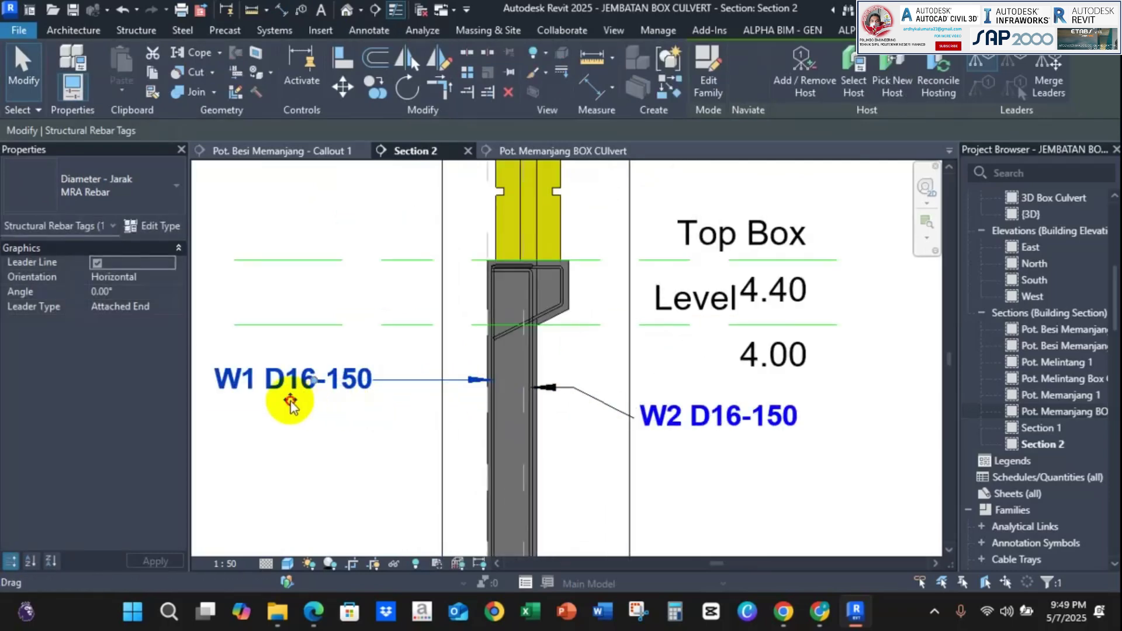
{"action": "mouse_move", "coordinate": [293, 400]}
{"action": "left_mouse_down"}
{"action": "mouse_move", "coordinate": [293, 340]}
{"action": "mouse_move", "coordinate": [310, 376]}
{"action": "mouse_move", "coordinate": [405, 406]}
{"action": "left_mouse_up"}
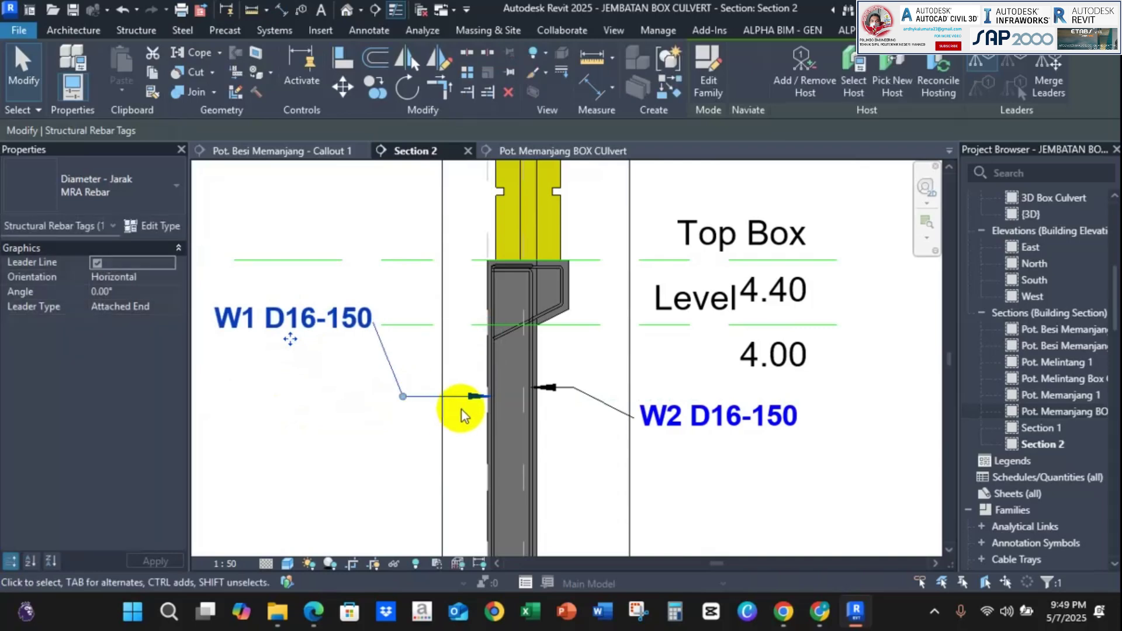
{"action": "key", "text": "Escape"}
{"action": "scroll", "coordinate": [695, 479], "scroll_direction": "down", "scroll_amount": 4}
{"action": "scroll", "coordinate": [692, 456], "scroll_direction": "up", "scroll_amount": 2}
{"action": "scroll", "coordinate": [580, 406], "scroll_direction": "up", "scroll_amount": 2}
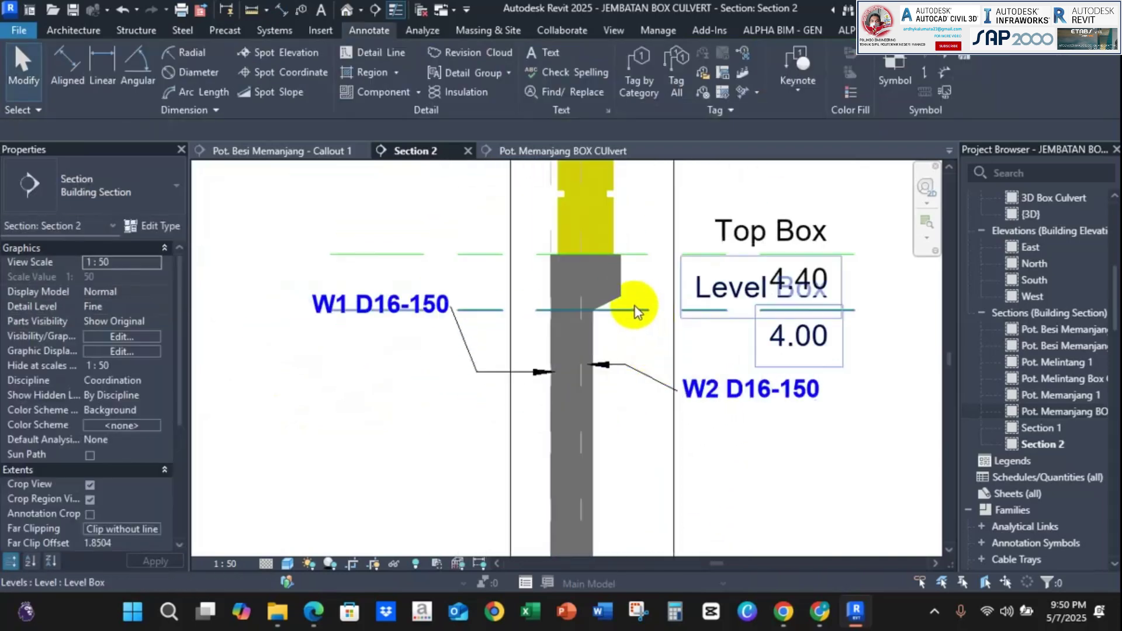
{"action": "scroll", "coordinate": [586, 335], "scroll_direction": "up", "scroll_amount": 1}
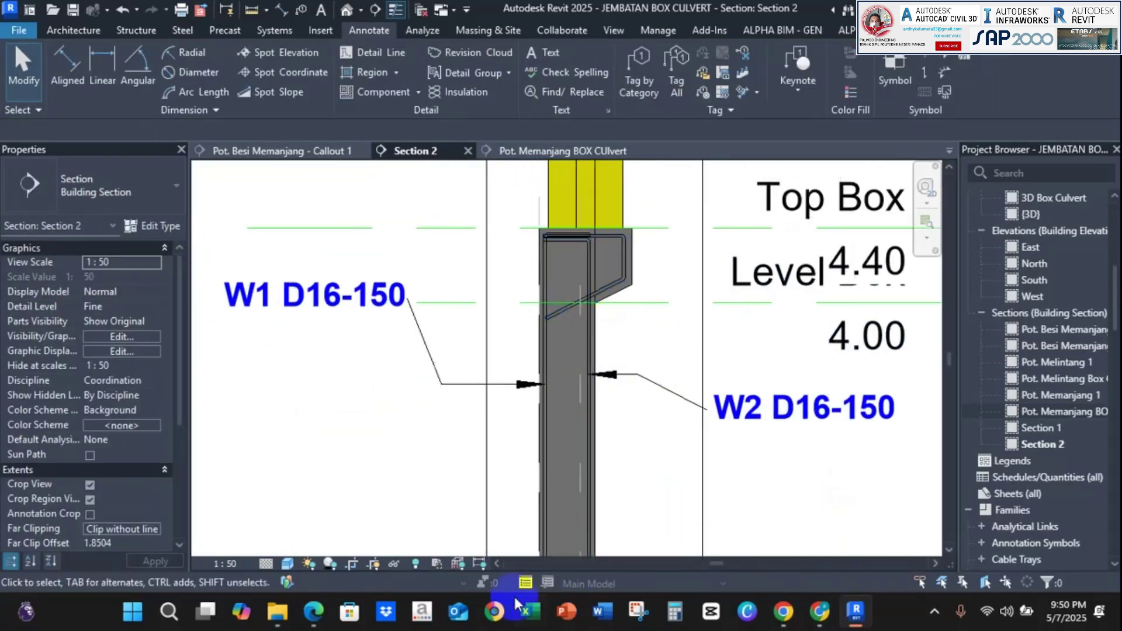
Switch to the Loke Tela 3 PDF, check the wing wall's W1 and W3 bar callouts on page 18, and return to Revit.
{"action": "mouse_move", "coordinate": [313, 611]}
{"action": "left_click", "coordinate": [354, 561]}
{"action": "scroll", "coordinate": [659, 346], "scroll_direction": "up", "scroll_amount": 5}
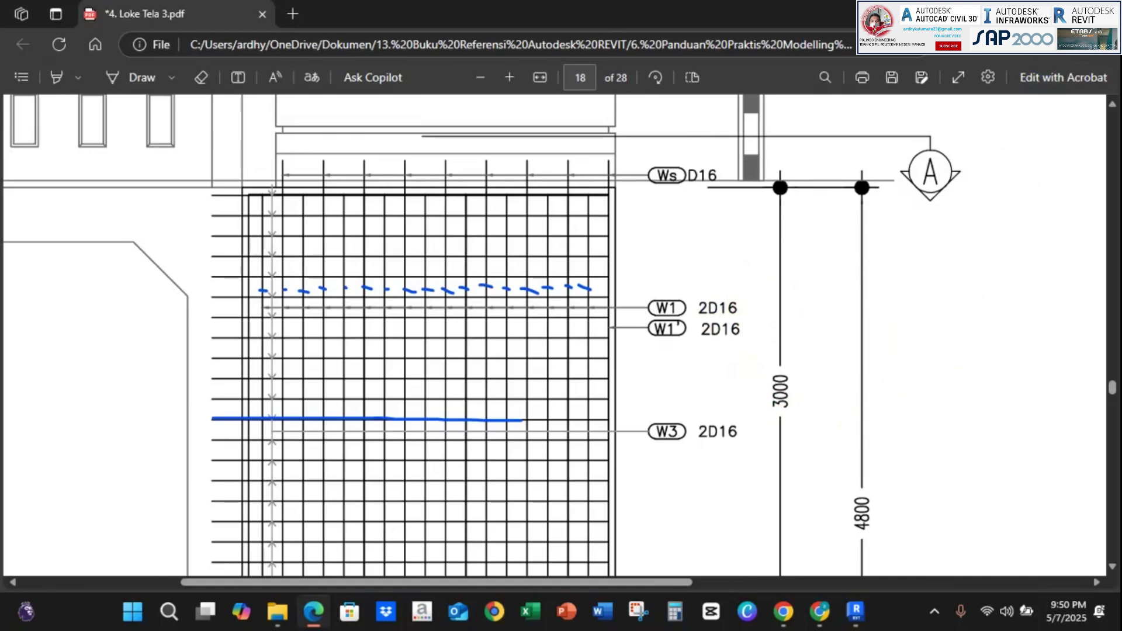
{"action": "left_click", "coordinate": [1026, 14]}
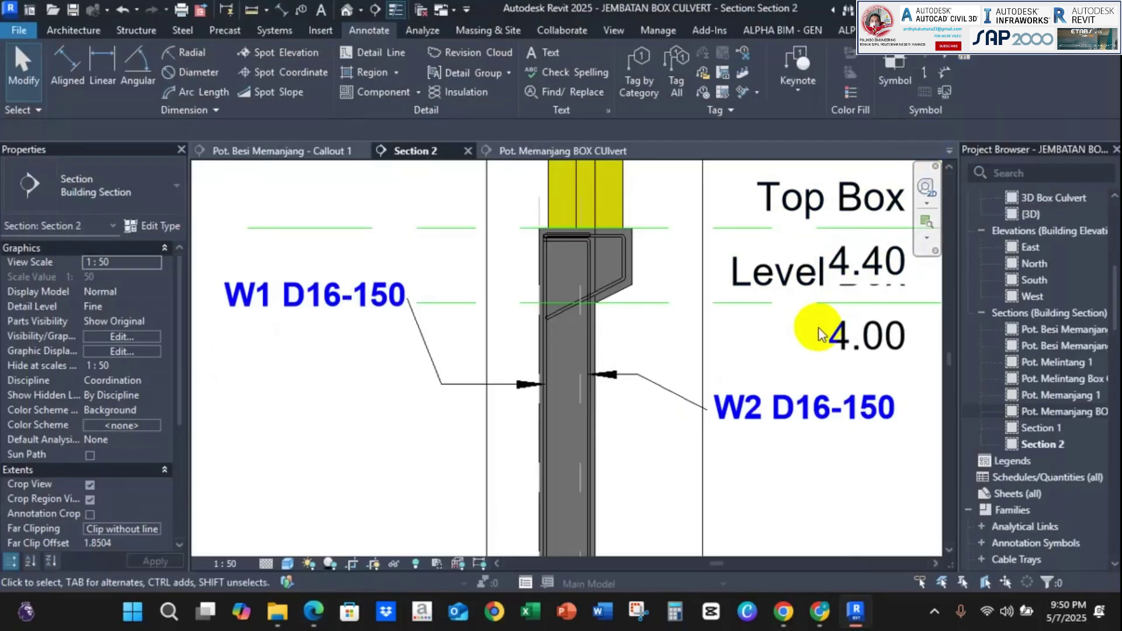
Duplicate the W2 D16-150 rebar bar type and rename the copy W3 D16-150.
{"action": "scroll", "coordinate": [1043, 368], "scroll_direction": "down", "scroll_amount": 8}
{"action": "scroll", "coordinate": [1043, 377], "scroll_direction": "down", "scroll_amount": 10}
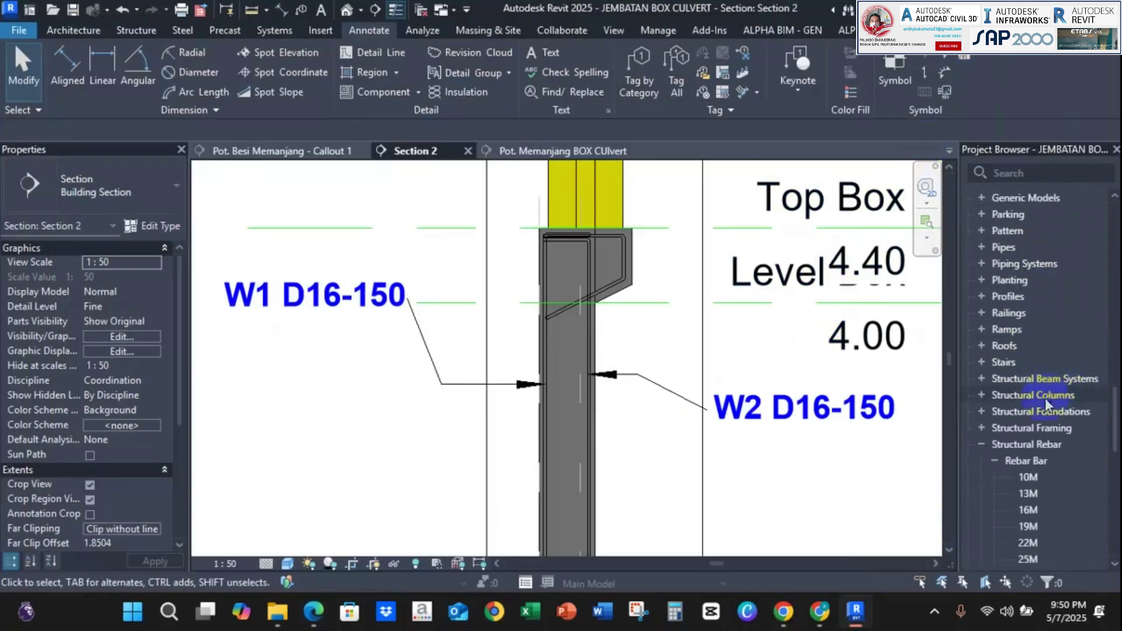
{"action": "scroll", "coordinate": [1050, 471], "scroll_direction": "down", "scroll_amount": 6}
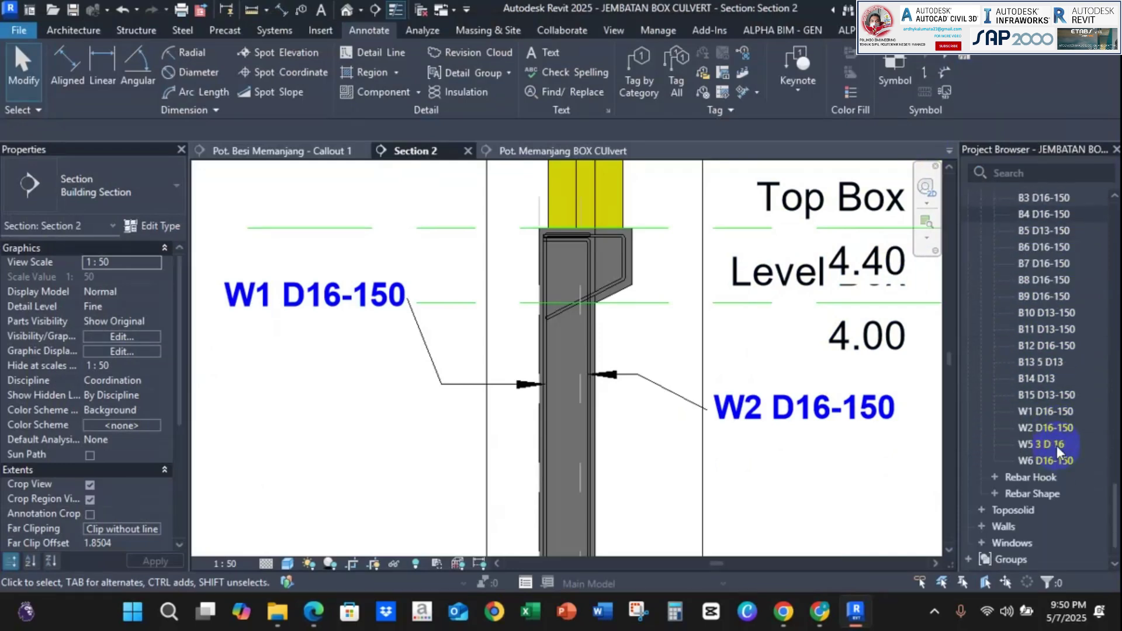
{"action": "left_click", "coordinate": [1054, 460]}
{"action": "left_click", "coordinate": [1047, 426]}
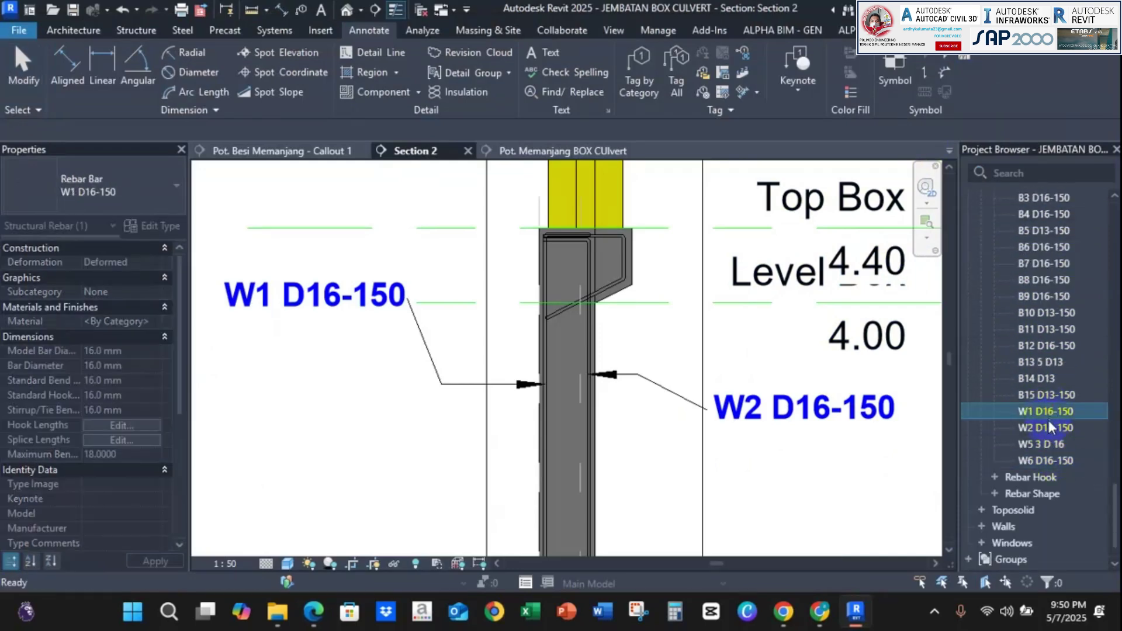
{"action": "right_click", "coordinate": [1047, 423]}
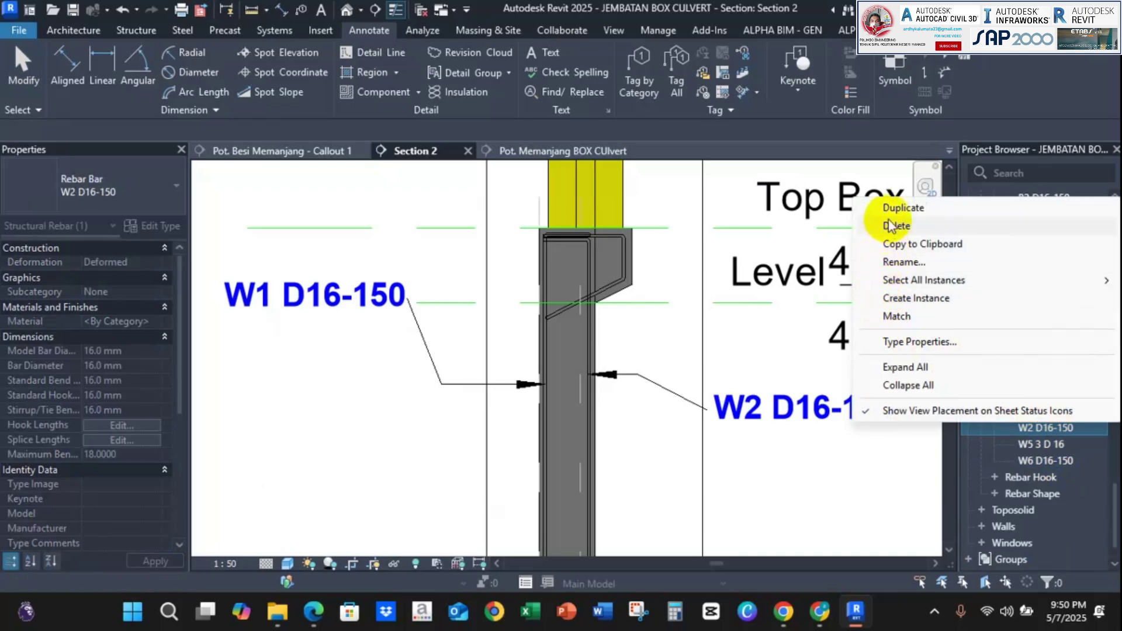
{"action": "left_click", "coordinate": [898, 208]}
{"action": "left_click", "coordinate": [1056, 443]}
{"action": "right_click", "coordinate": [1054, 440]}
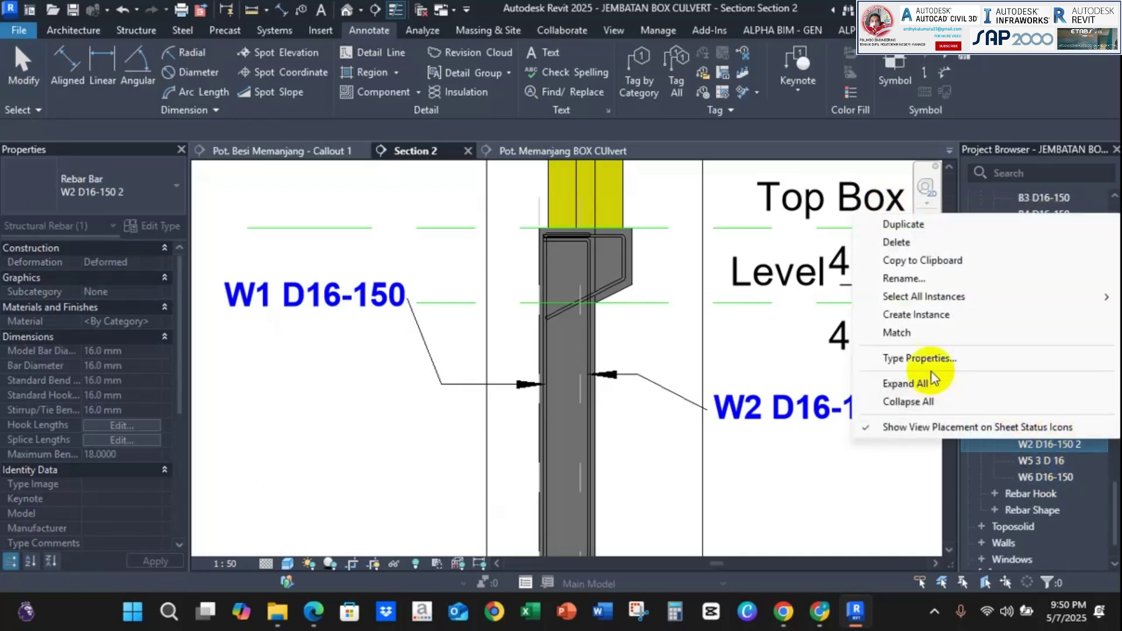
{"action": "left_click", "coordinate": [906, 279]}
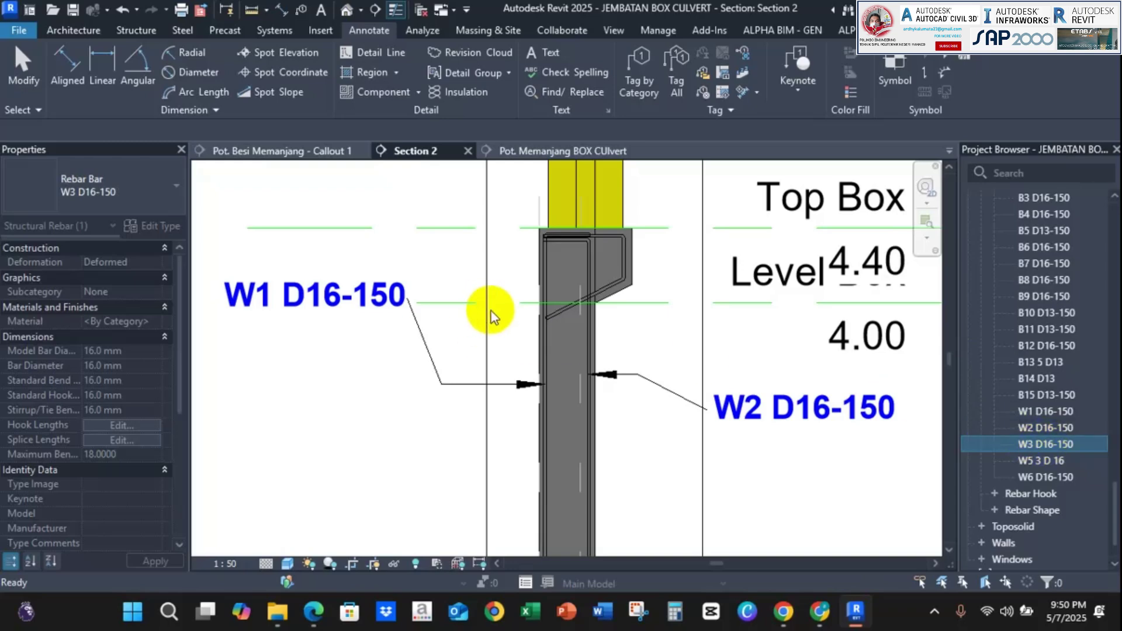
Examine the wing wall's vertical bars and sloping base in the Pot. Memanjang BOX CUlvert section view.
{"action": "scroll", "coordinate": [539, 322], "scroll_direction": "down", "scroll_amount": 3}
{"action": "left_click", "coordinate": [571, 328]}
{"action": "middle_click_drag", "start_coordinate": [615, 387], "coordinate": [599, 256]}
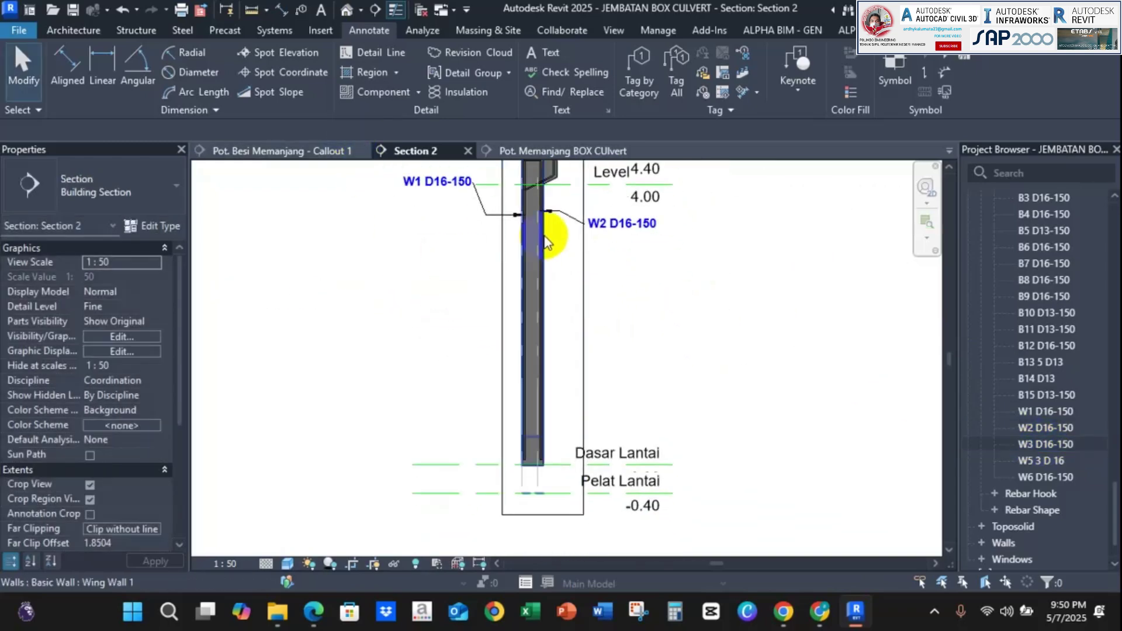
{"action": "left_click", "coordinate": [514, 150]}
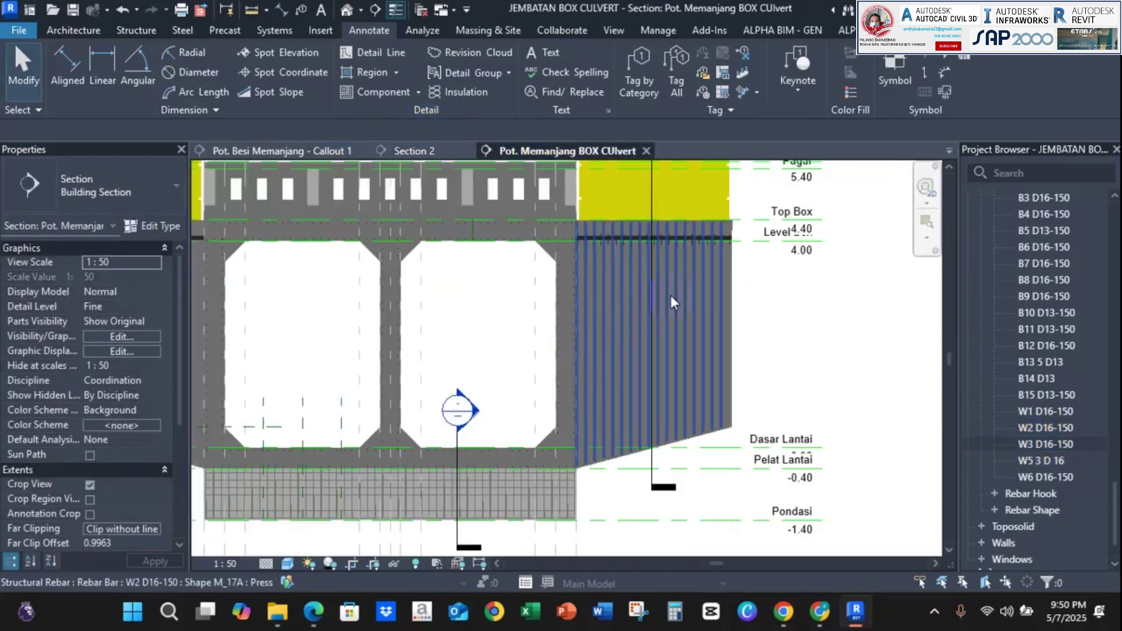
{"action": "left_click", "coordinate": [289, 154]}
{"action": "left_click", "coordinate": [597, 149]}
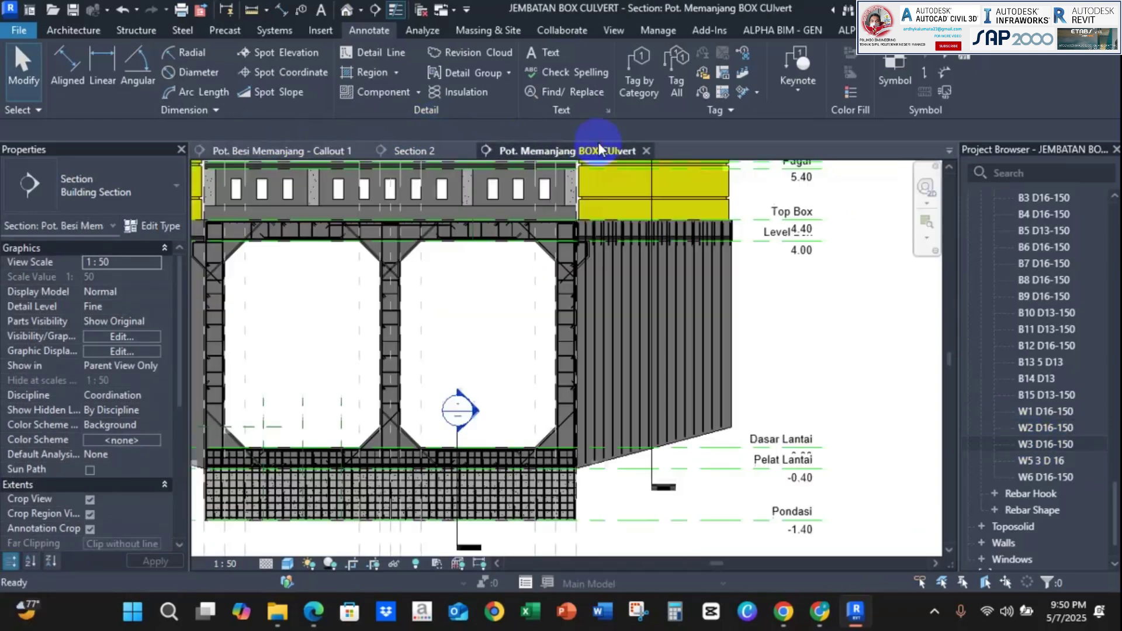
{"action": "scroll", "coordinate": [754, 333], "scroll_direction": "up", "scroll_amount": 3}
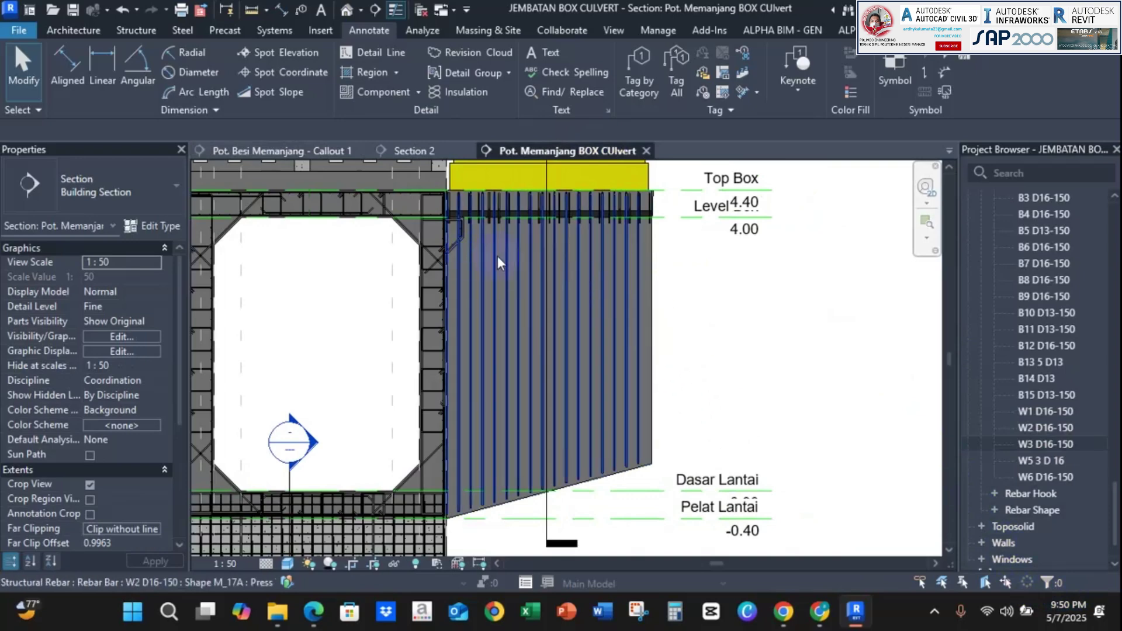
{"action": "scroll", "coordinate": [620, 505], "scroll_direction": "up", "scroll_amount": 2}
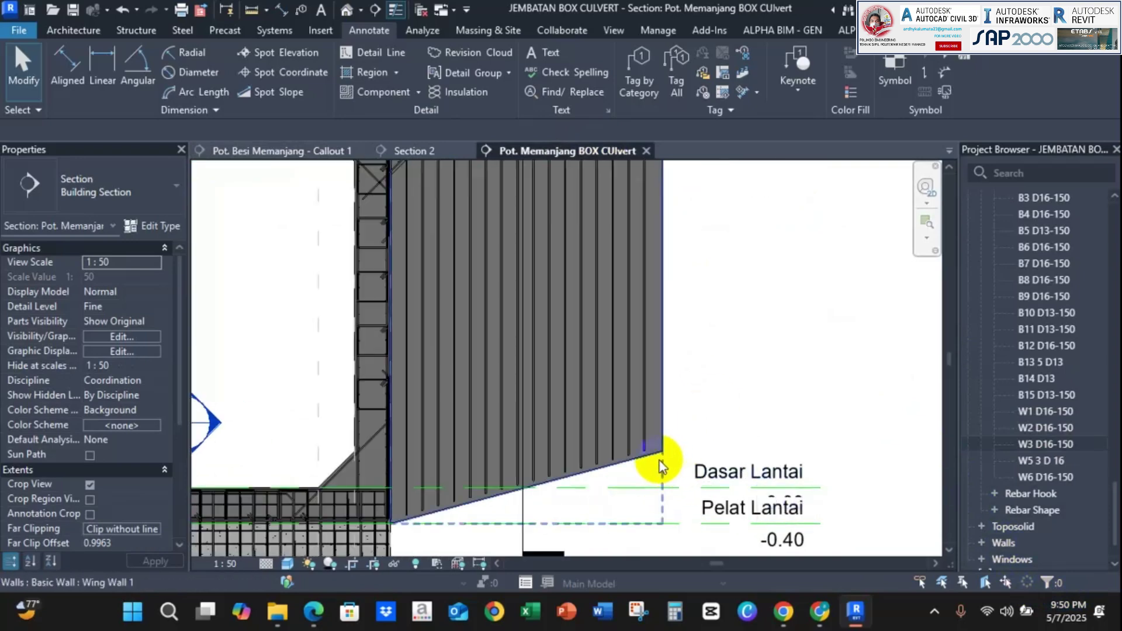
{"action": "scroll", "coordinate": [424, 419], "scroll_direction": "up", "scroll_amount": 4}
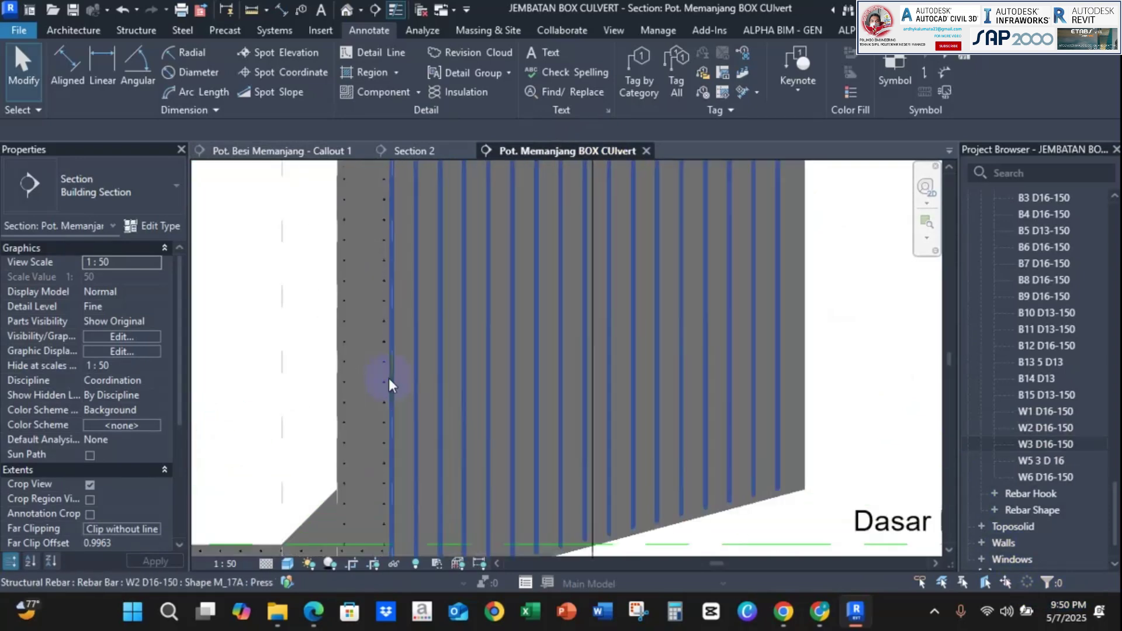
{"action": "scroll", "coordinate": [506, 430], "scroll_direction": "down", "scroll_amount": 6}
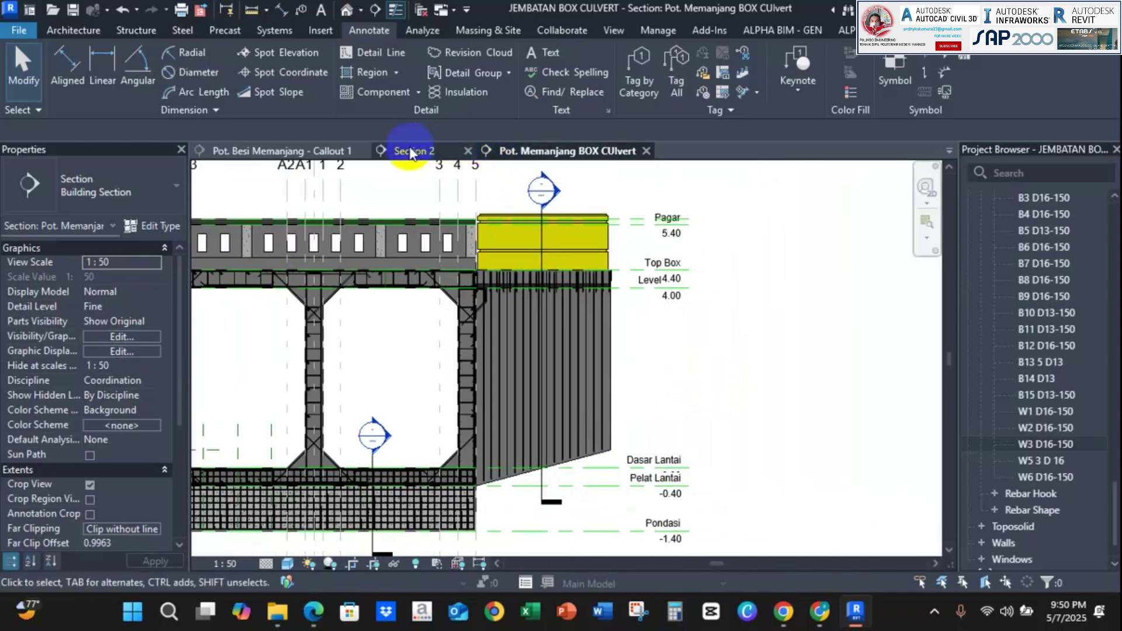
Go to Section 2 from its section line in the Pot. Besi Memanjang - Callout 1 view.
{"action": "left_click", "coordinate": [305, 153]}
{"action": "middle_click_drag", "start_coordinate": [735, 436], "coordinate": [667, 326]}
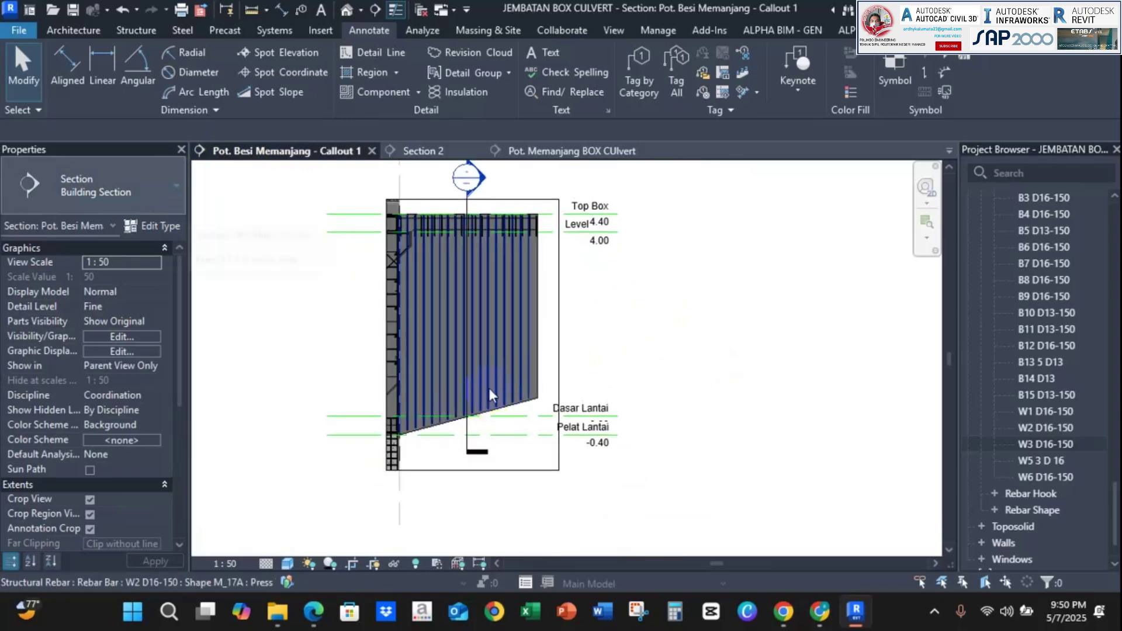
{"action": "left_click", "coordinate": [480, 449]}
{"action": "right_click", "coordinate": [479, 449]}
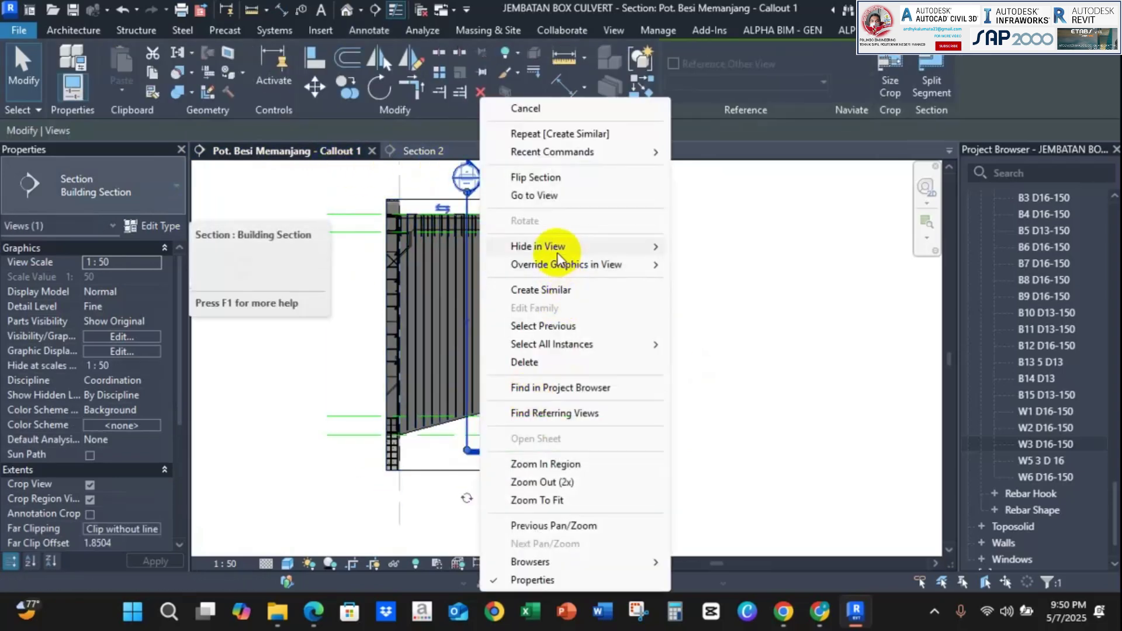
{"action": "left_click", "coordinate": [535, 196]}
{"action": "scroll", "coordinate": [569, 227], "scroll_direction": "up", "scroll_amount": 3}
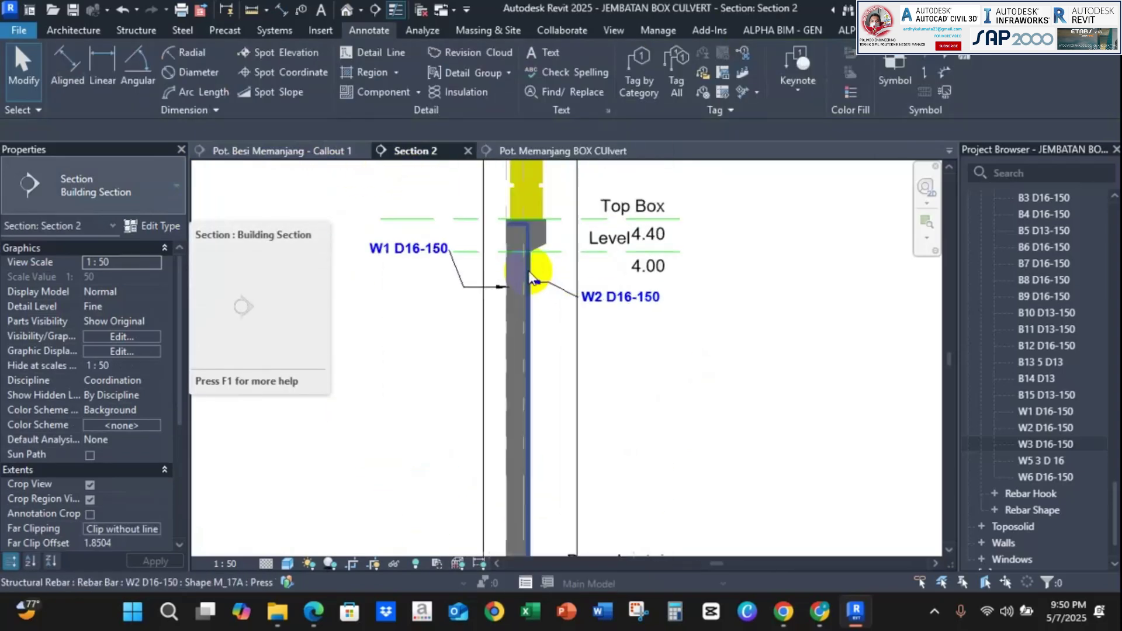
Start placing structural rebar in Section 2 with the W3 D16-150 bar type.
{"action": "left_click", "coordinate": [149, 31]}
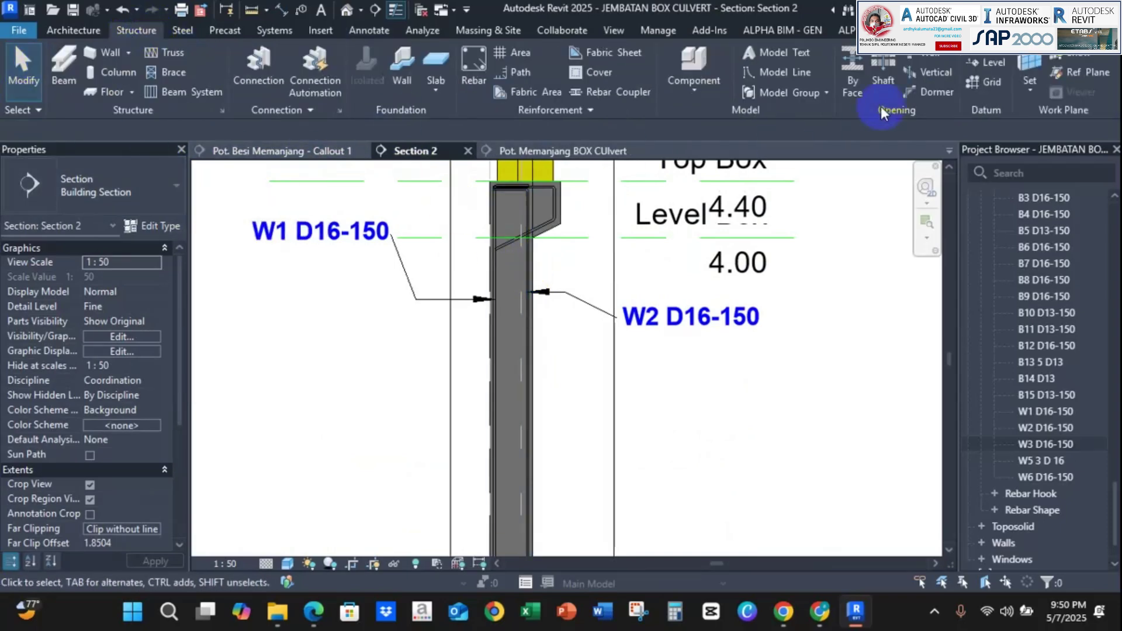
{"action": "middle_click_drag", "start_coordinate": [882, 299], "coordinate": [971, 335]}
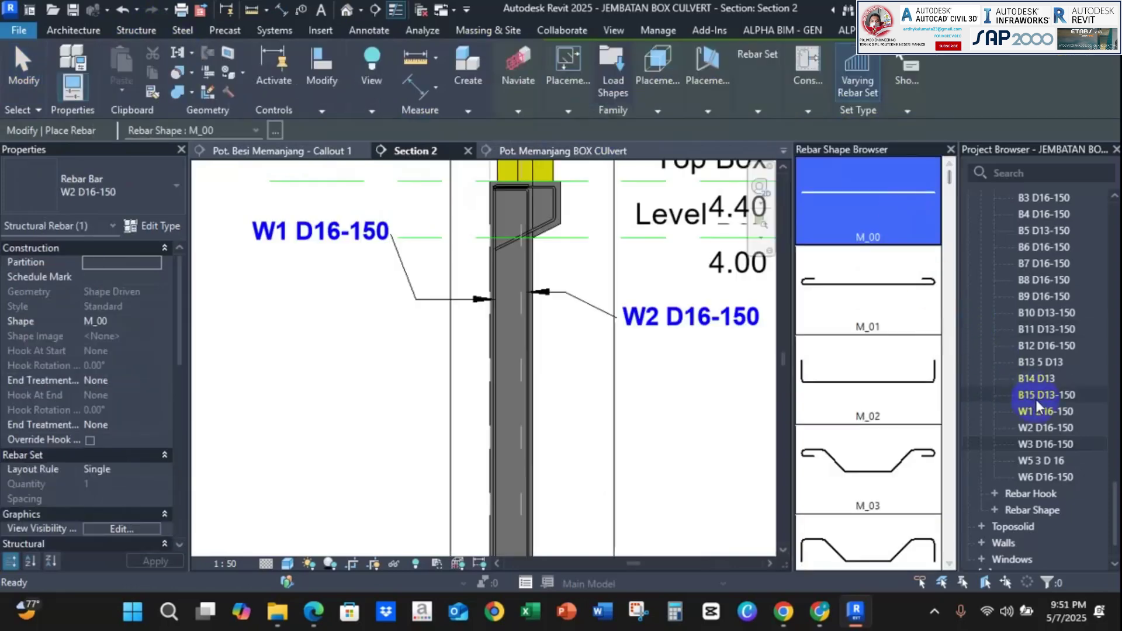
{"action": "left_click", "coordinate": [99, 178]}
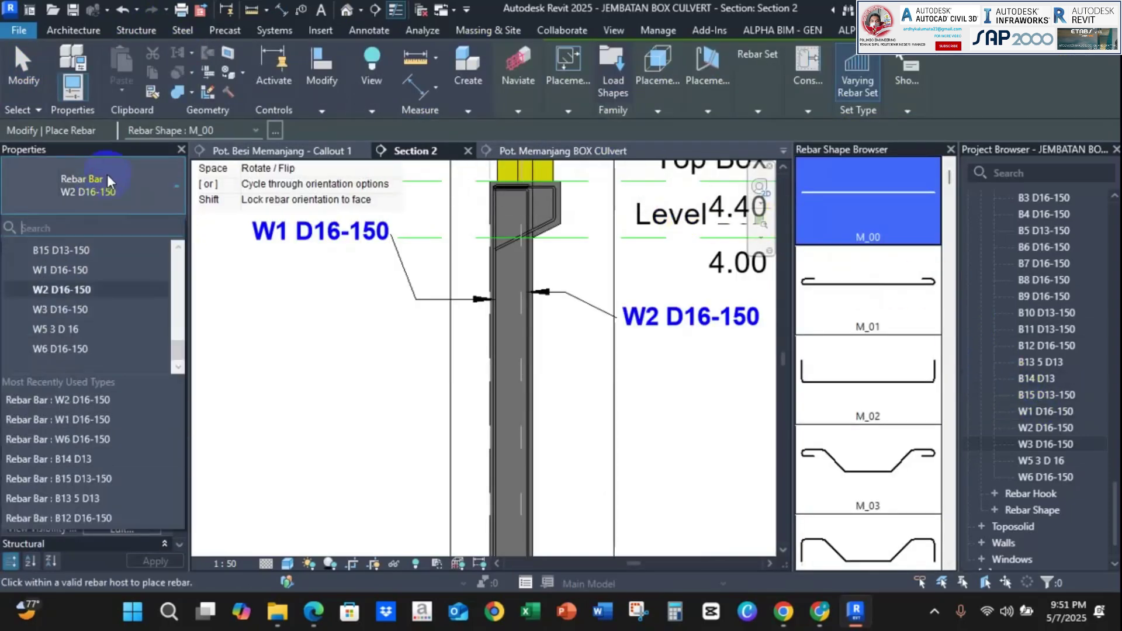
{"action": "left_click", "coordinate": [64, 310]}
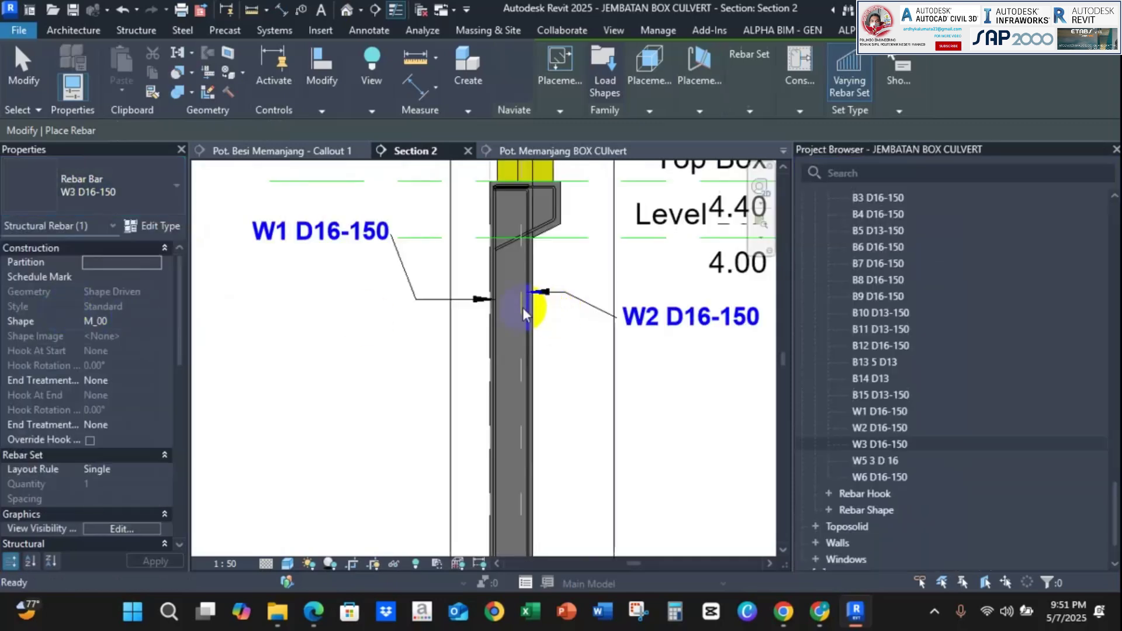
Set the W3 rebar placement orientation to Perpendicular to Cover for the M_00 straight bar in the wing wall.
{"action": "scroll", "coordinate": [499, 302], "scroll_direction": "up", "scroll_amount": 1}
{"action": "scroll", "coordinate": [509, 275], "scroll_direction": "up", "scroll_amount": 4}
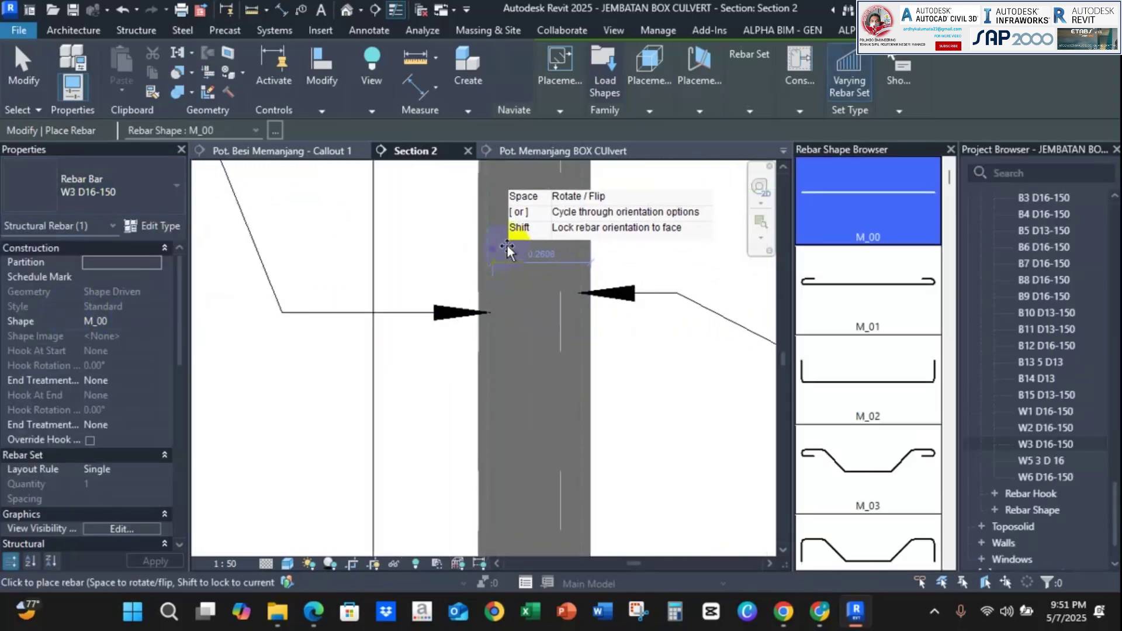
{"action": "mouse_move", "coordinate": [636, 83]}
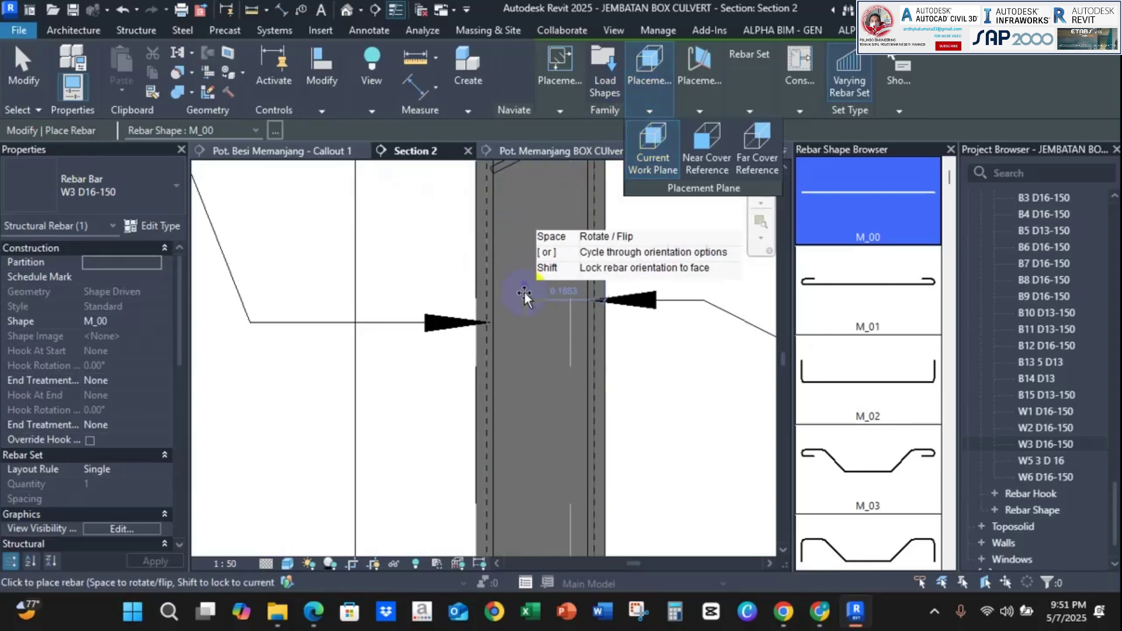
{"action": "mouse_move", "coordinate": [694, 83]}
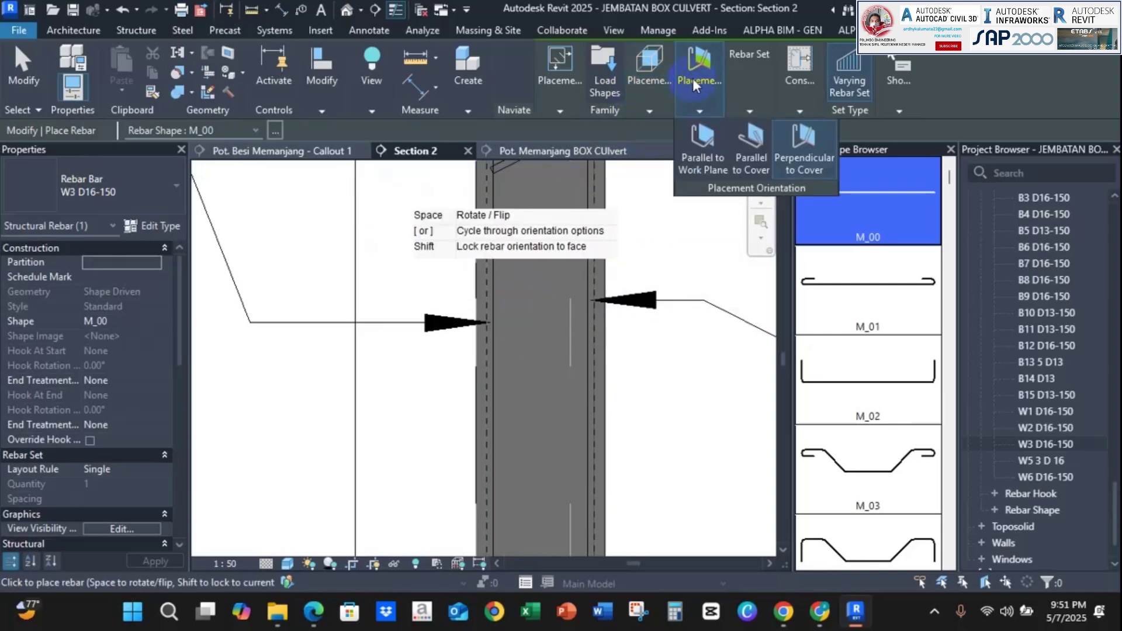
{"action": "left_click", "coordinate": [809, 155]}
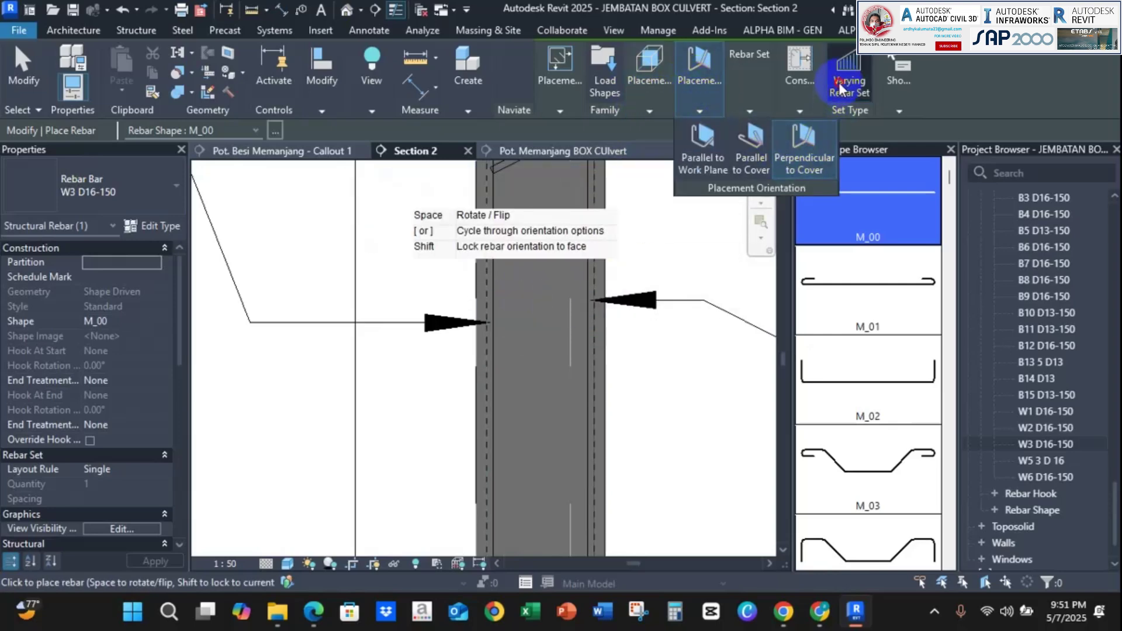
Place the W3 bars beside the W1 vertical bar in the wing wall, using a Maximum Spacing layout at 150 mm.
{"action": "scroll", "coordinate": [515, 227], "scroll_direction": "up", "scroll_amount": 2}
{"action": "middle_click_drag", "start_coordinate": [501, 213], "coordinate": [483, 374]}
{"action": "scroll", "coordinate": [473, 369], "scroll_direction": "up", "scroll_amount": 2}
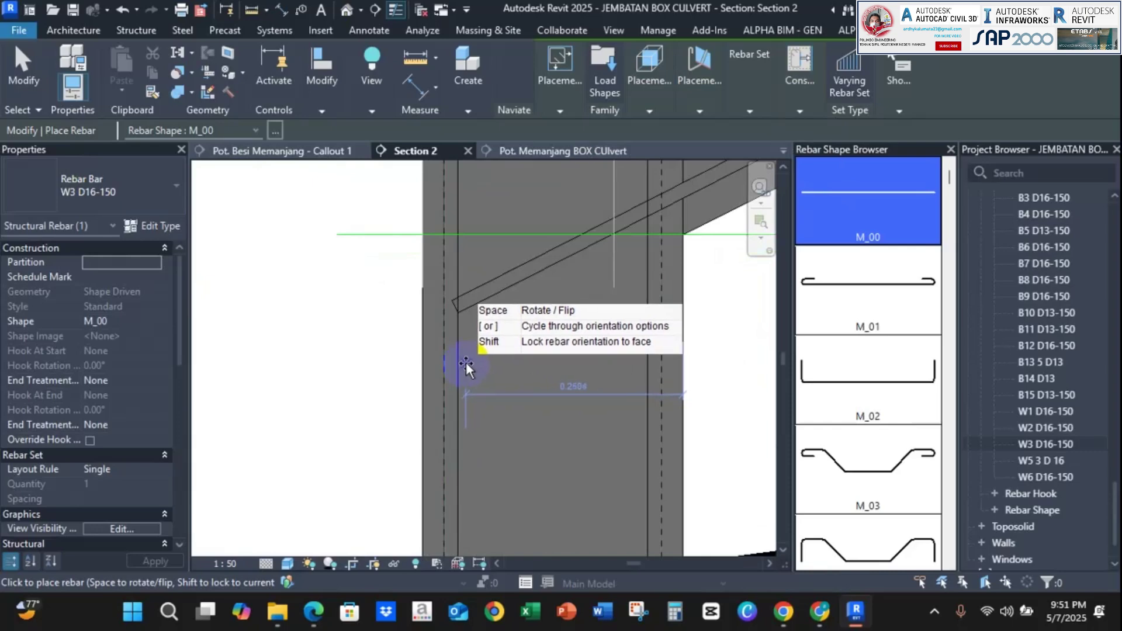
{"action": "mouse_move", "coordinate": [734, 85]}
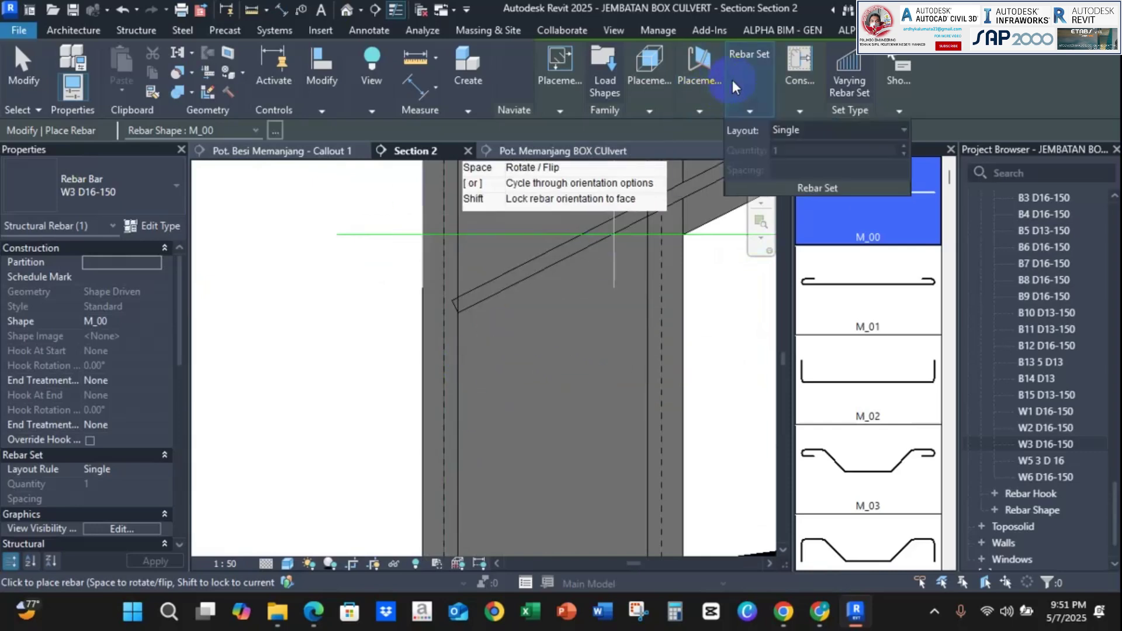
{"action": "left_click", "coordinate": [784, 128]}
{"action": "left_click", "coordinate": [815, 185]}
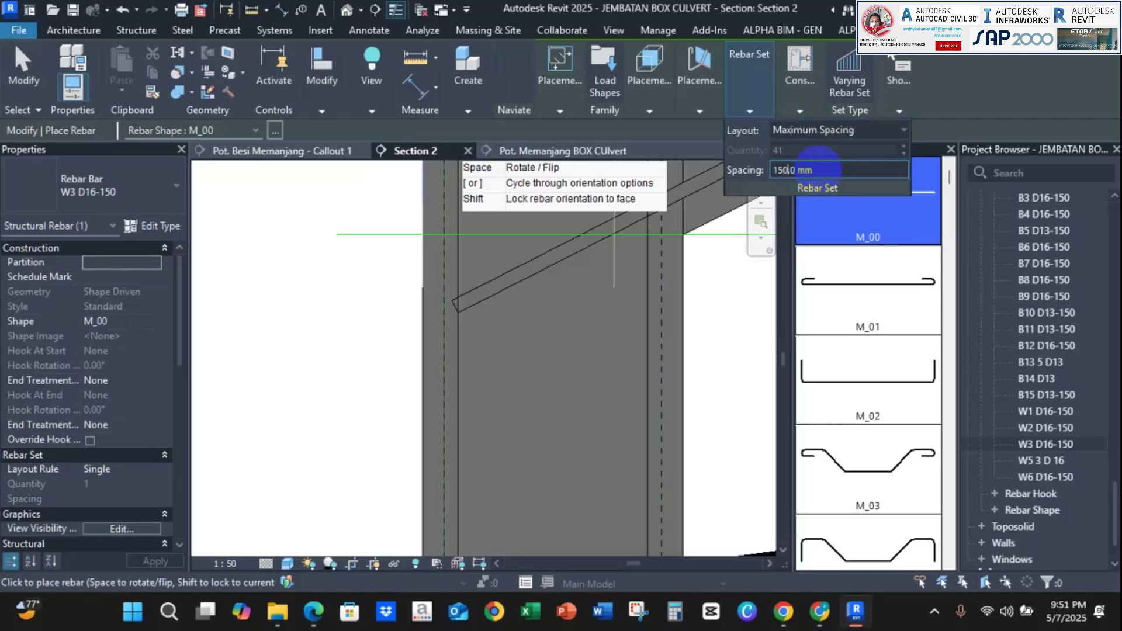
{"action": "scroll", "coordinate": [465, 354], "scroll_direction": "up", "scroll_amount": 1}
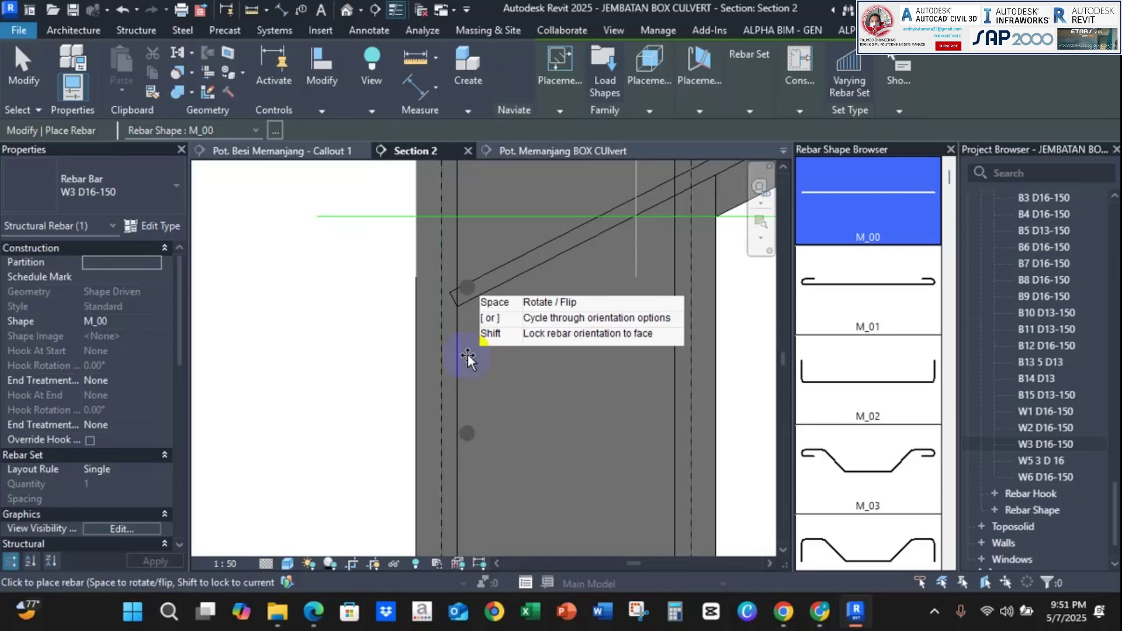
{"action": "left_click", "coordinate": [478, 345]}
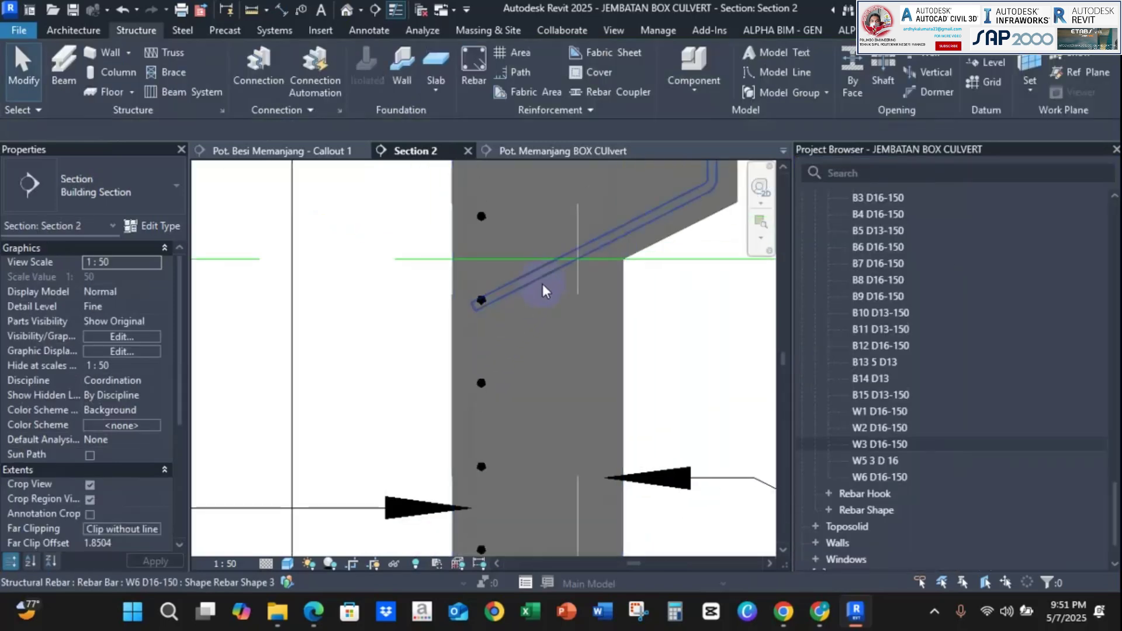
Lower the upper end of the W3 bar set so its first bar sits below the bent bars at the wall top.
{"action": "scroll", "coordinate": [490, 289], "scroll_direction": "down", "scroll_amount": 3}
{"action": "scroll", "coordinate": [493, 286], "scroll_direction": "up", "scroll_amount": 4}
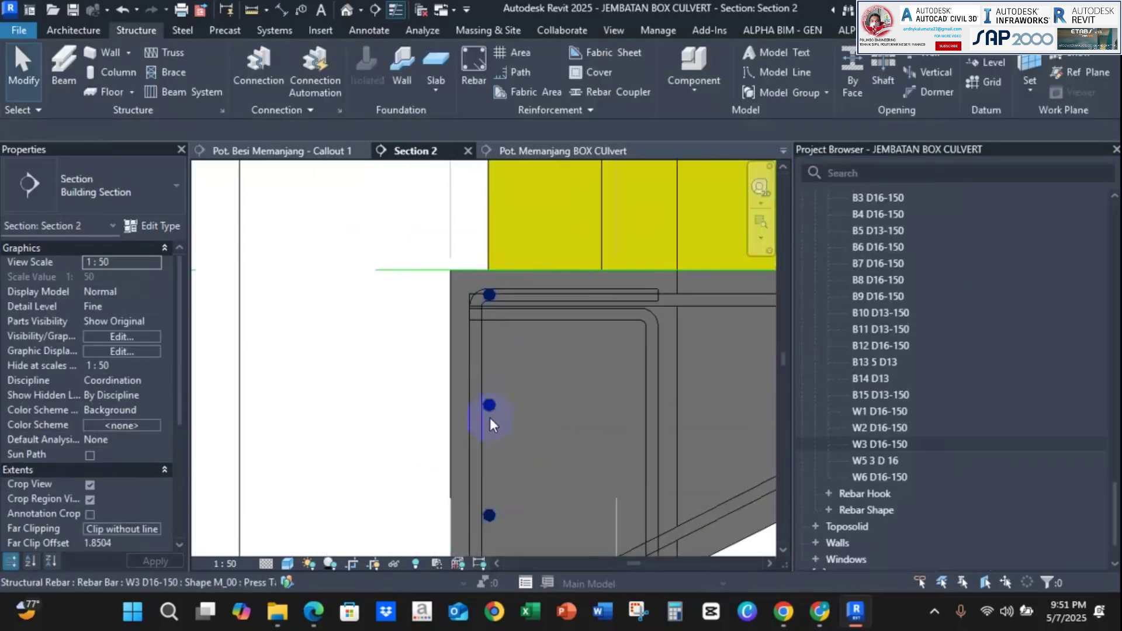
{"action": "left_click", "coordinate": [489, 311]}
{"action": "scroll", "coordinate": [489, 300], "scroll_direction": "up", "scroll_amount": 5}
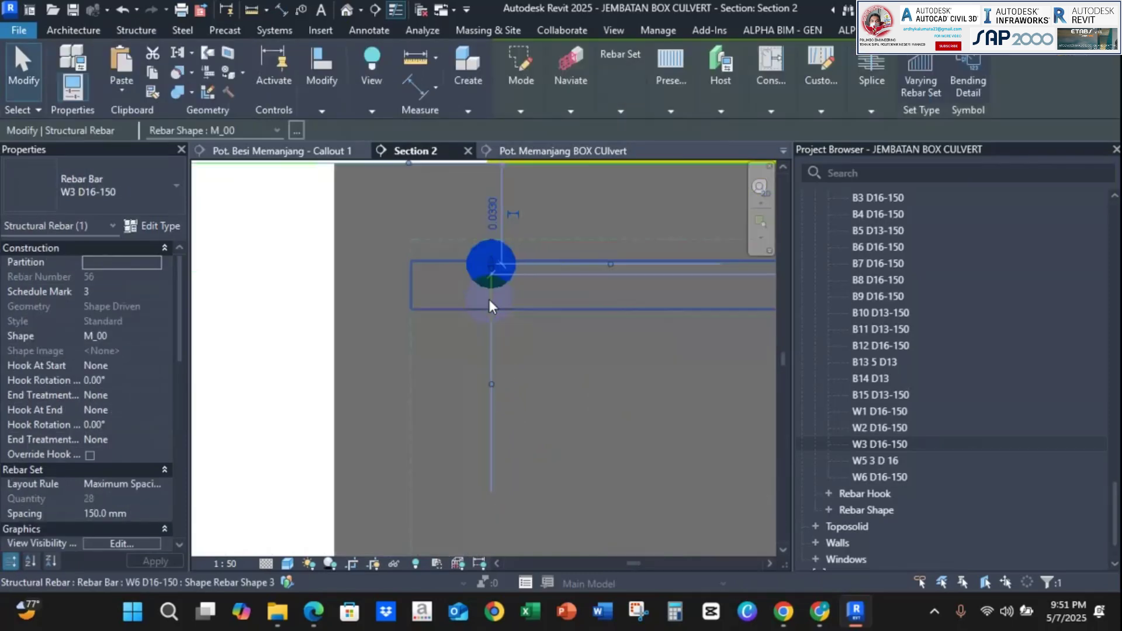
{"action": "left_click_drag", "start_coordinate": [489, 395], "coordinate": [489, 408]}
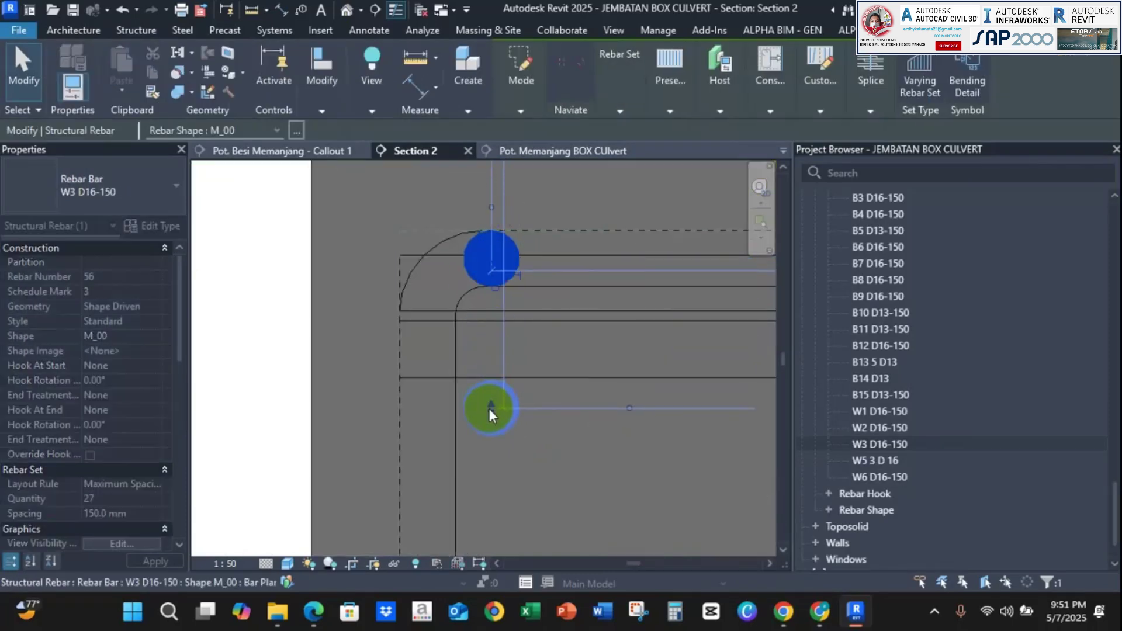
{"action": "scroll", "coordinate": [534, 320], "scroll_direction": "down", "scroll_amount": 3}
{"action": "scroll", "coordinate": [523, 171], "scroll_direction": "up", "scroll_amount": 3}
{"action": "scroll", "coordinate": [514, 216], "scroll_direction": "down", "scroll_amount": 3}
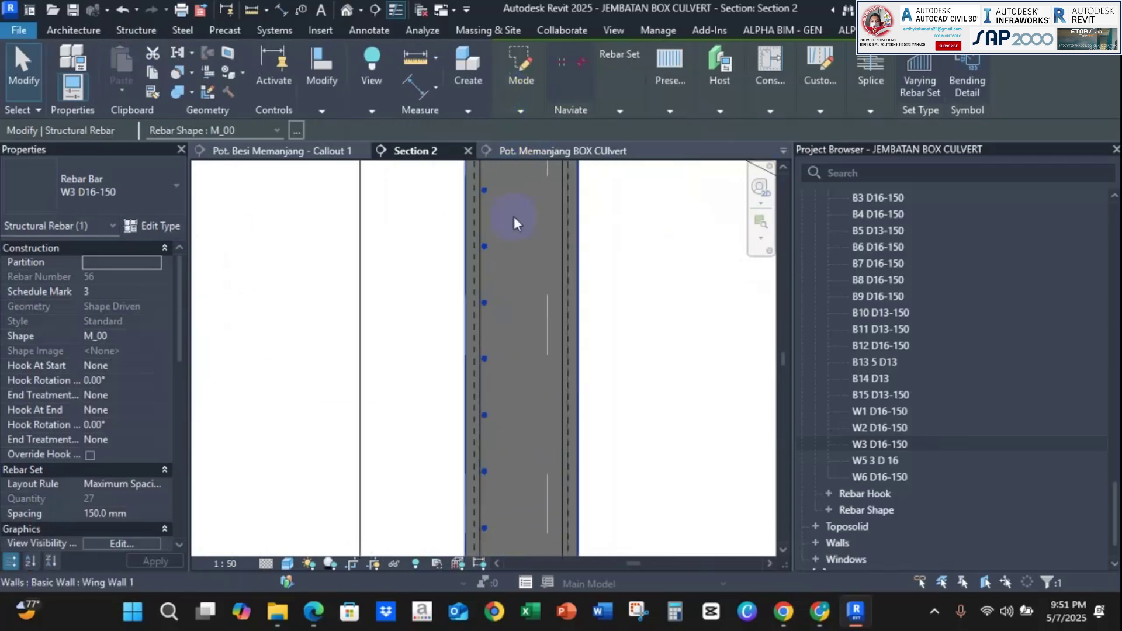
{"action": "scroll", "coordinate": [478, 314], "scroll_direction": "up", "scroll_amount": 5}
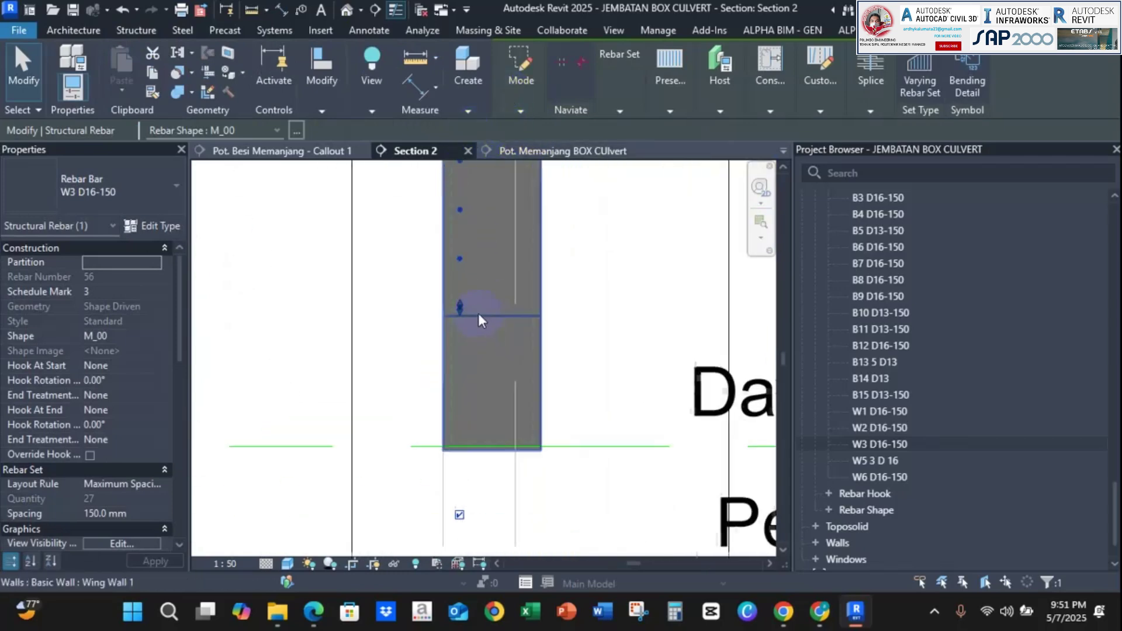
Examine the W3 bars against the wing wall's sloping base in the Pot. Besi Memanjang - Callout 1 view, and return to Section 2.
{"action": "left_click", "coordinate": [297, 154]}
{"action": "scroll", "coordinate": [514, 386], "scroll_direction": "up", "scroll_amount": 5}
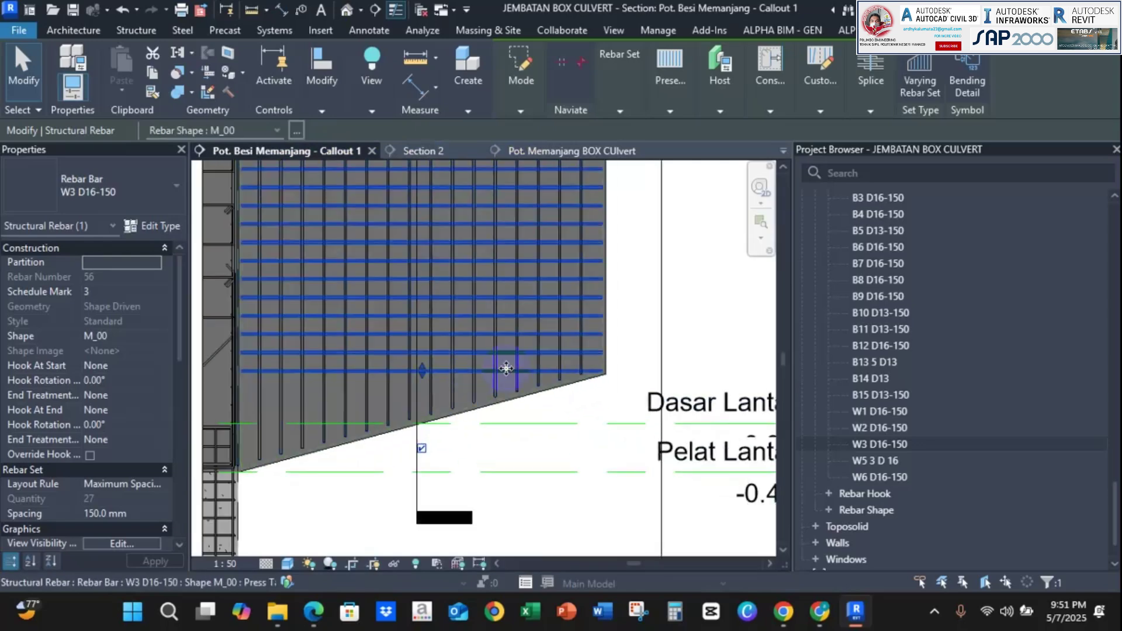
{"action": "scroll", "coordinate": [506, 368], "scroll_direction": "down", "scroll_amount": 6}
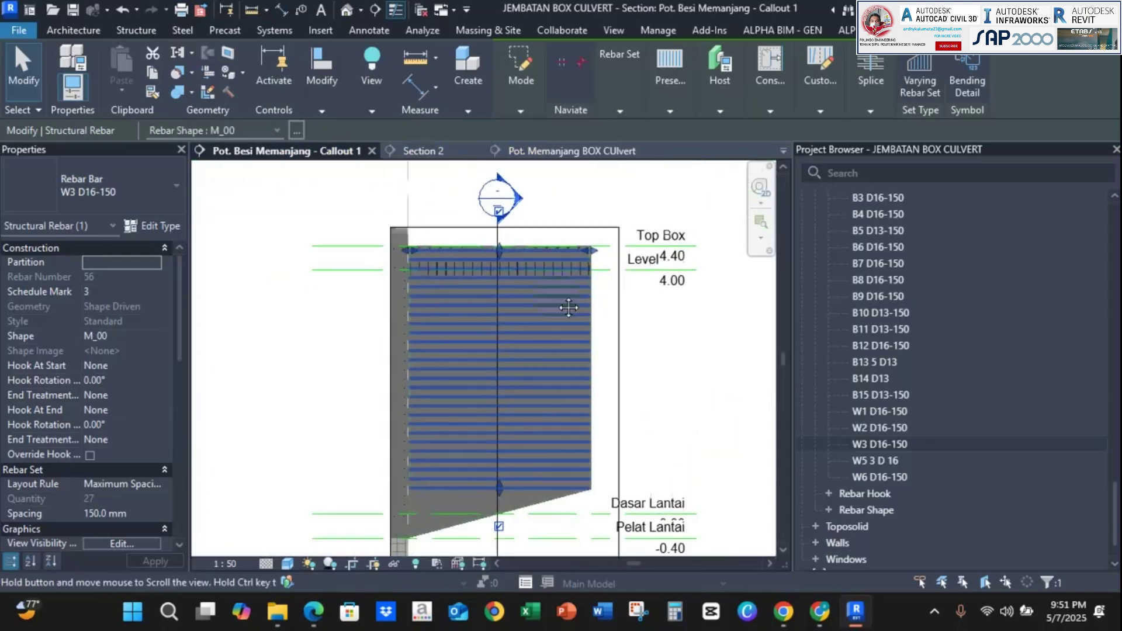
{"action": "scroll", "coordinate": [513, 393], "scroll_direction": "up", "scroll_amount": 3}
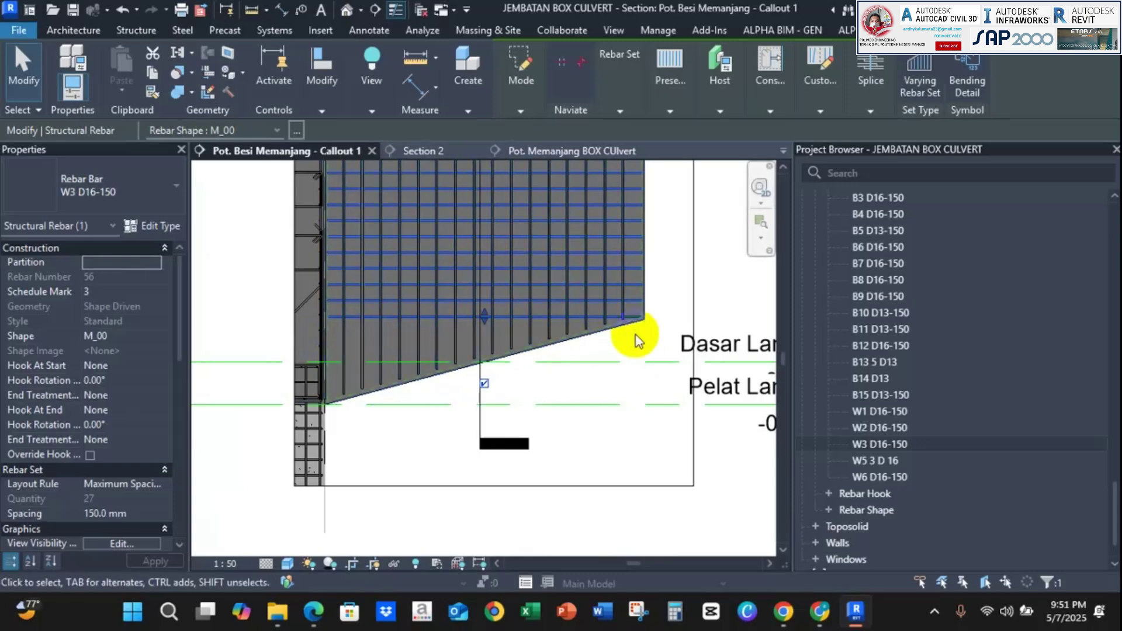
{"action": "middle_click_drag", "start_coordinate": [576, 387], "coordinate": [516, 522]}
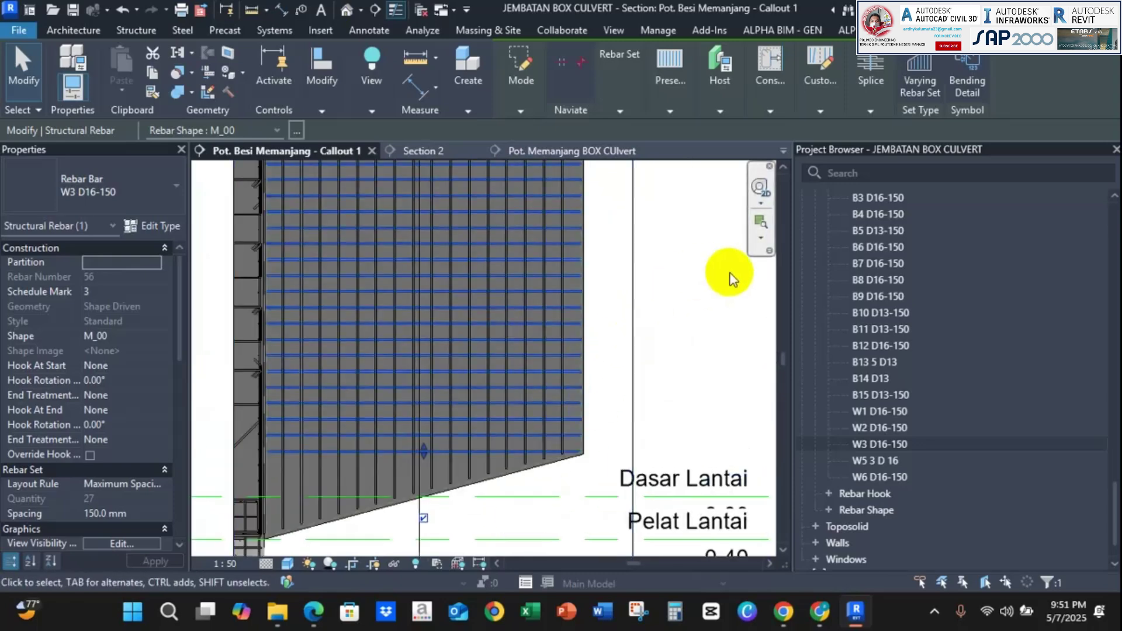
{"action": "scroll", "coordinate": [729, 273], "scroll_direction": "down", "scroll_amount": 2}
{"action": "middle_click_drag", "start_coordinate": [730, 273], "coordinate": [646, 451]}
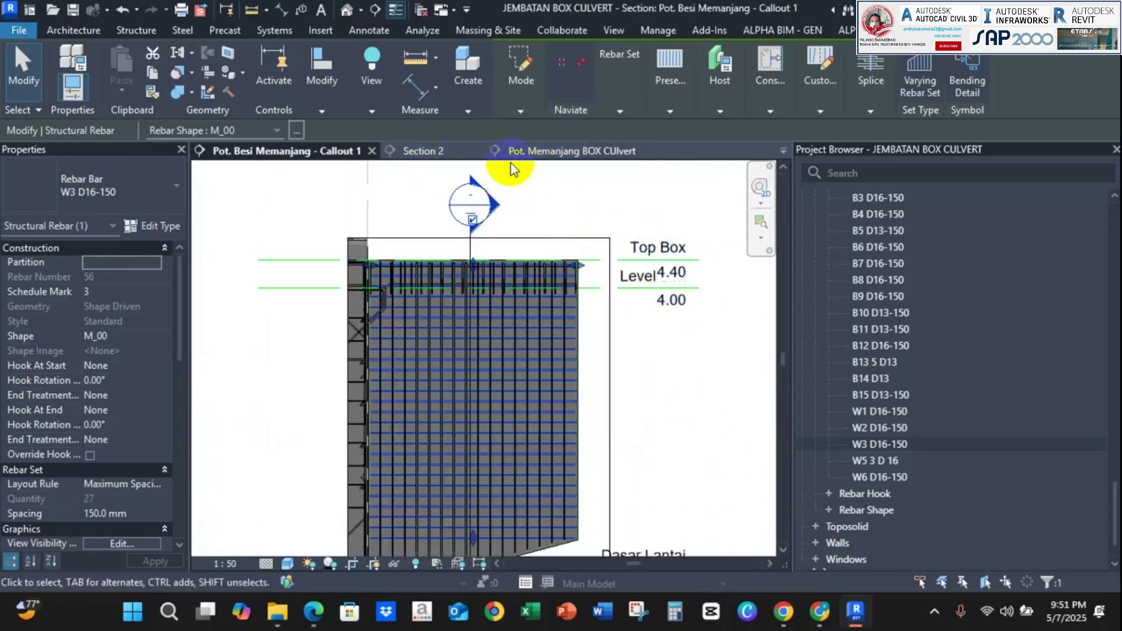
{"action": "left_click", "coordinate": [414, 153]}
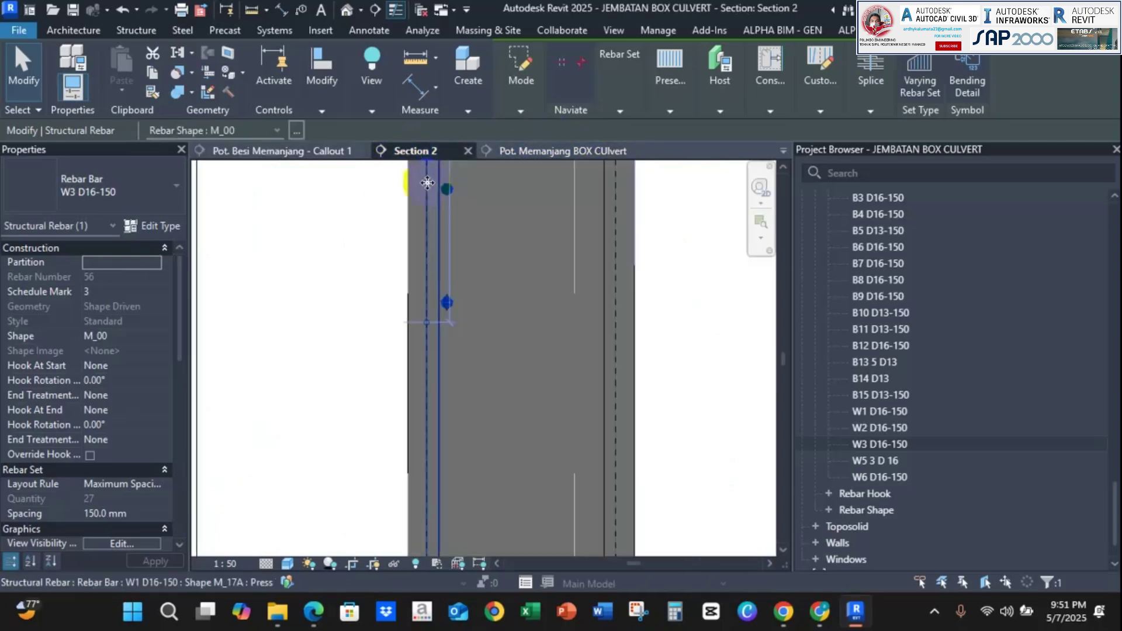
{"action": "scroll", "coordinate": [480, 346], "scroll_direction": "down", "scroll_amount": 2}
{"action": "scroll", "coordinate": [405, 457], "scroll_direction": "up", "scroll_amount": 2}
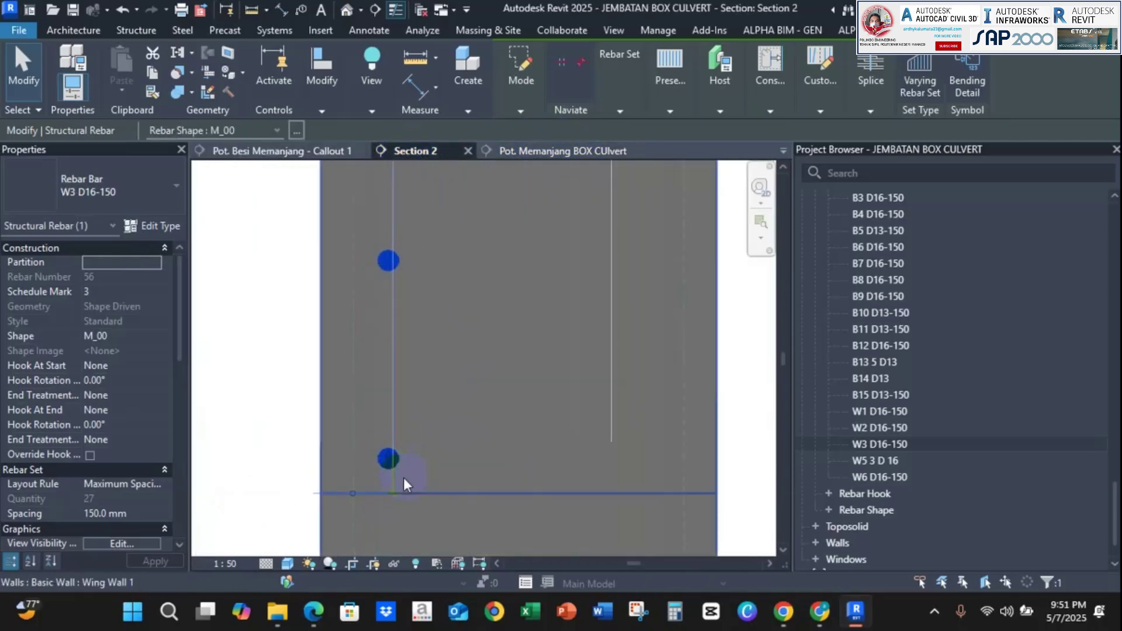
{"action": "scroll", "coordinate": [506, 442], "scroll_direction": "down", "scroll_amount": 1}
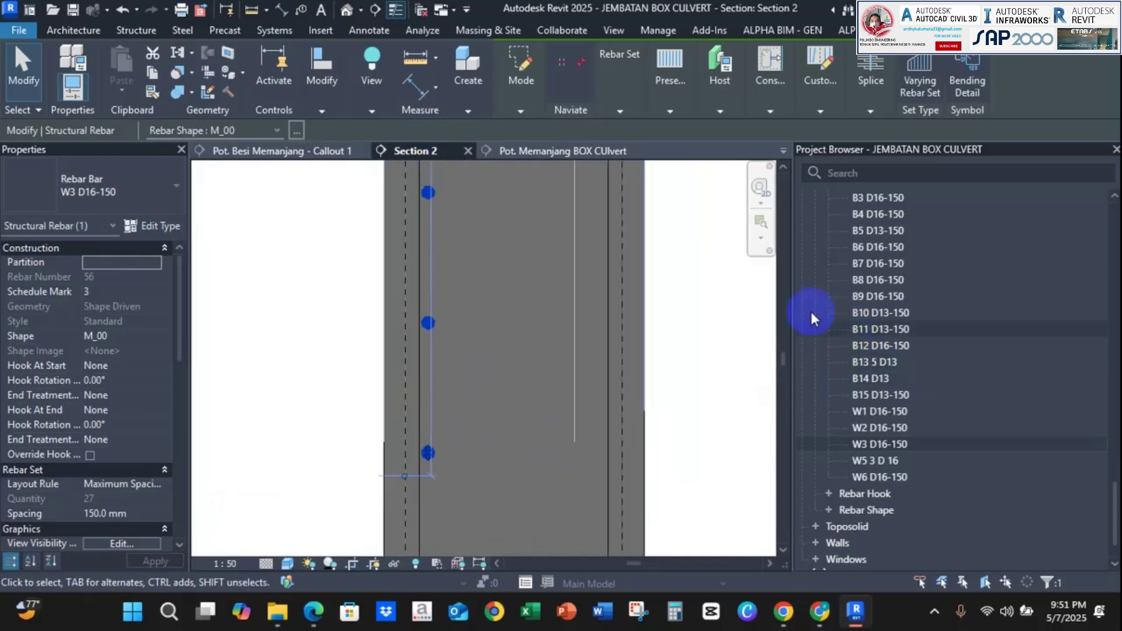
Mirror a copy of the W3 bar set about the wing wall's centre line onto the W2 side.
{"action": "left_click", "coordinate": [322, 79]}
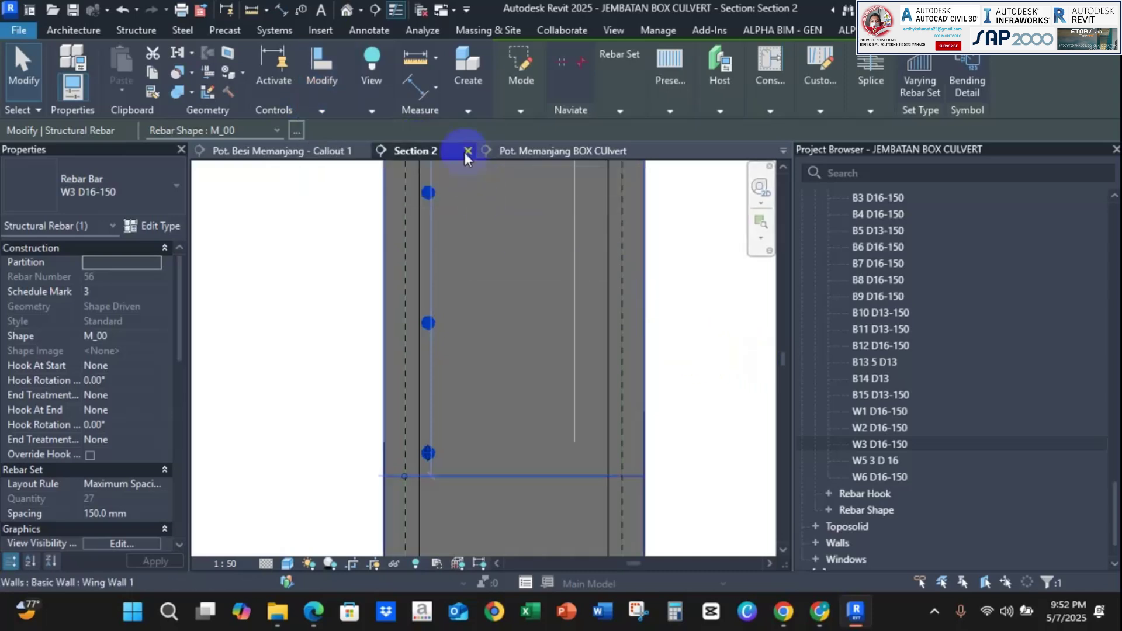
{"action": "left_click", "coordinate": [327, 111]}
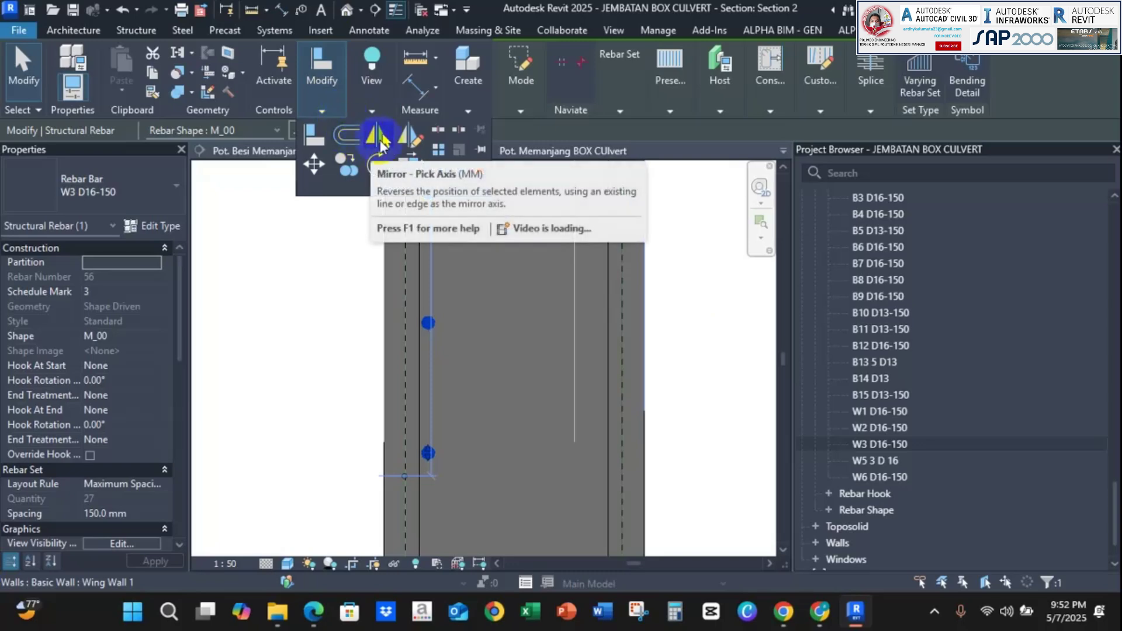
{"action": "scroll", "coordinate": [673, 415], "scroll_direction": "down", "scroll_amount": 2}
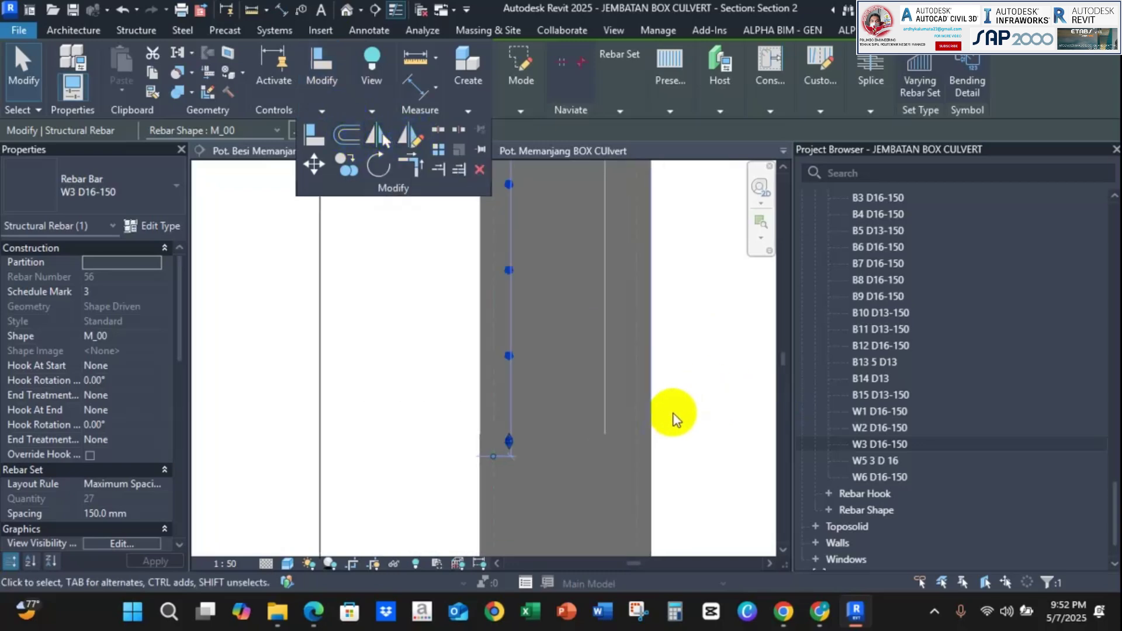
{"action": "scroll", "coordinate": [673, 410], "scroll_direction": "down", "scroll_amount": 3}
{"action": "middle_click_drag", "start_coordinate": [727, 274], "coordinate": [625, 387]}
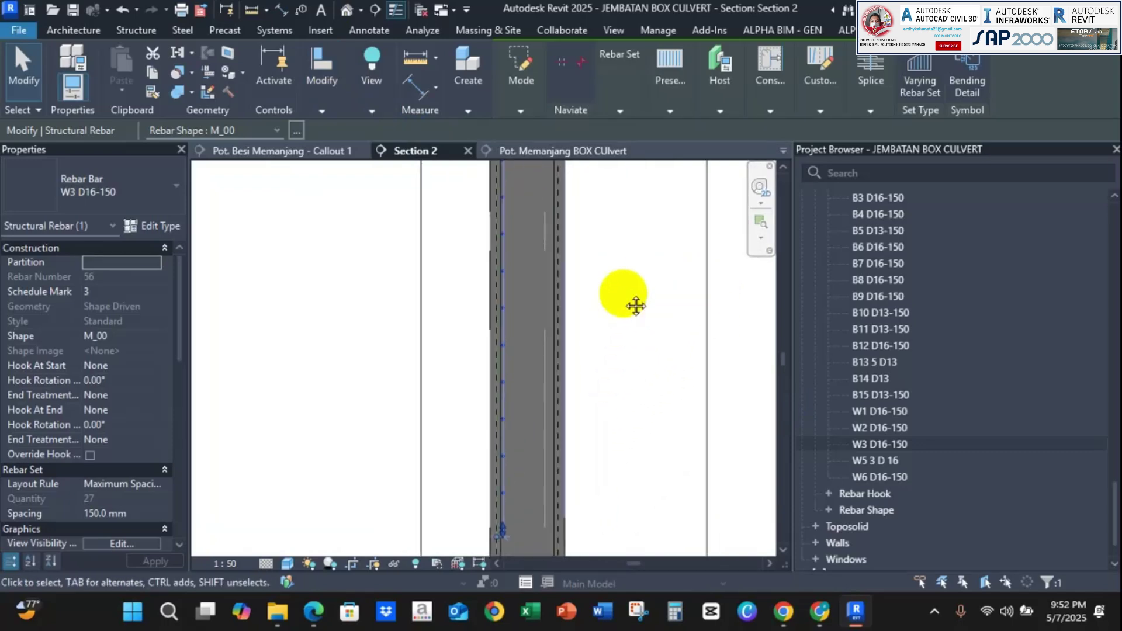
{"action": "middle_click_drag", "start_coordinate": [636, 305], "coordinate": [604, 401]}
{"action": "scroll", "coordinate": [597, 455], "scroll_direction": "down", "scroll_amount": 2}
{"action": "middle_click_drag", "start_coordinate": [620, 232], "coordinate": [592, 319]}
{"action": "scroll", "coordinate": [582, 268], "scroll_direction": "up", "scroll_amount": 1}
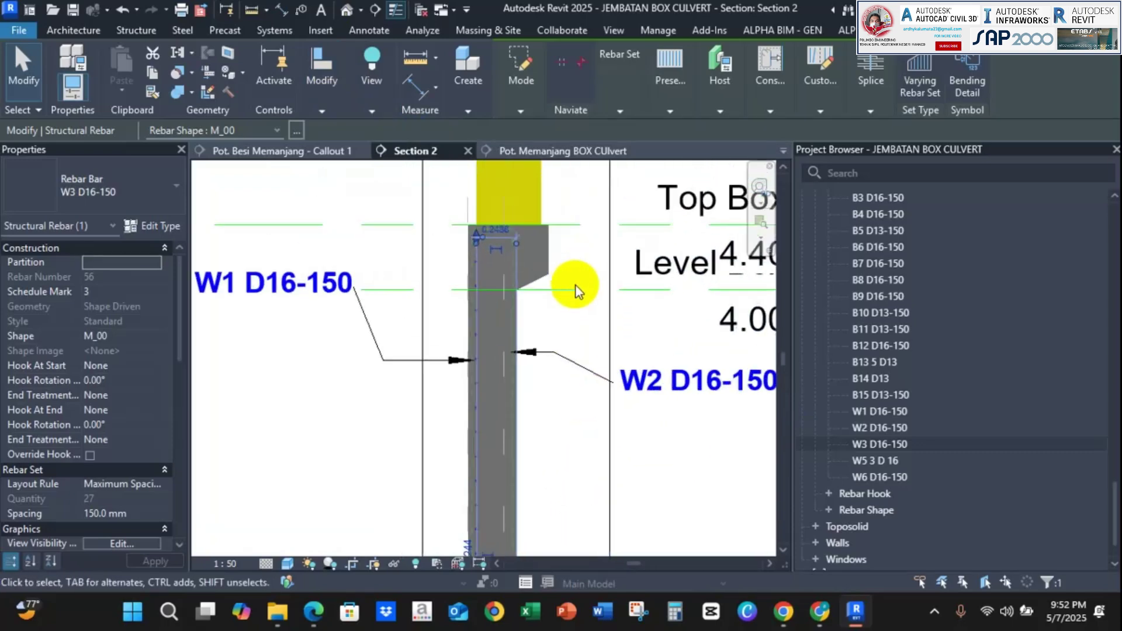
{"action": "left_click", "coordinate": [627, 354]}
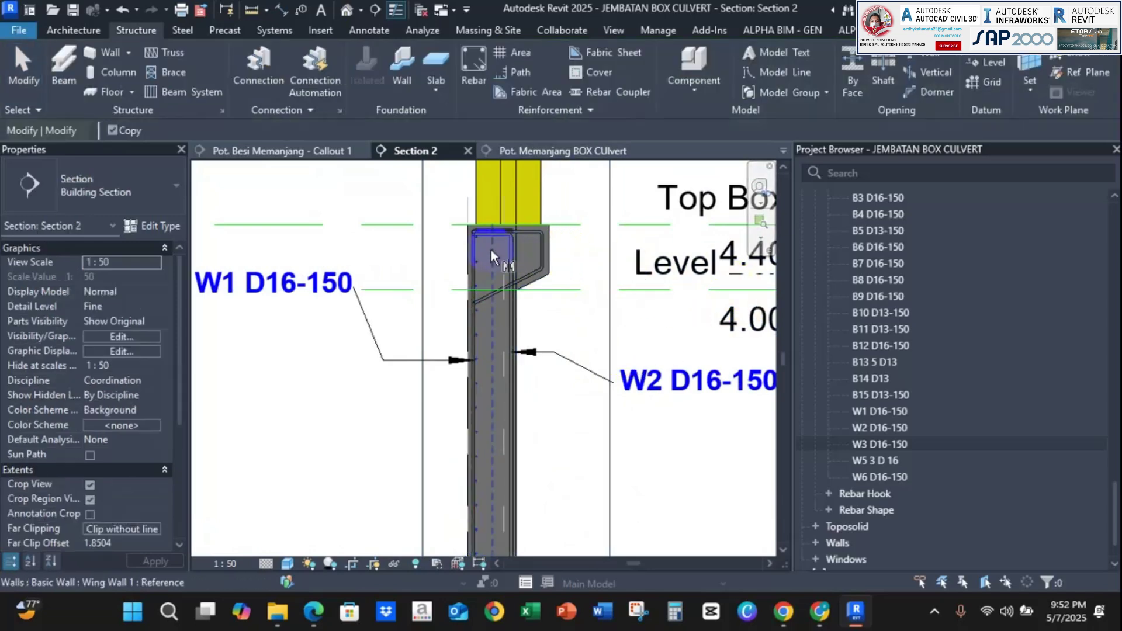
{"action": "scroll", "coordinate": [490, 250], "scroll_direction": "up", "scroll_amount": 2}
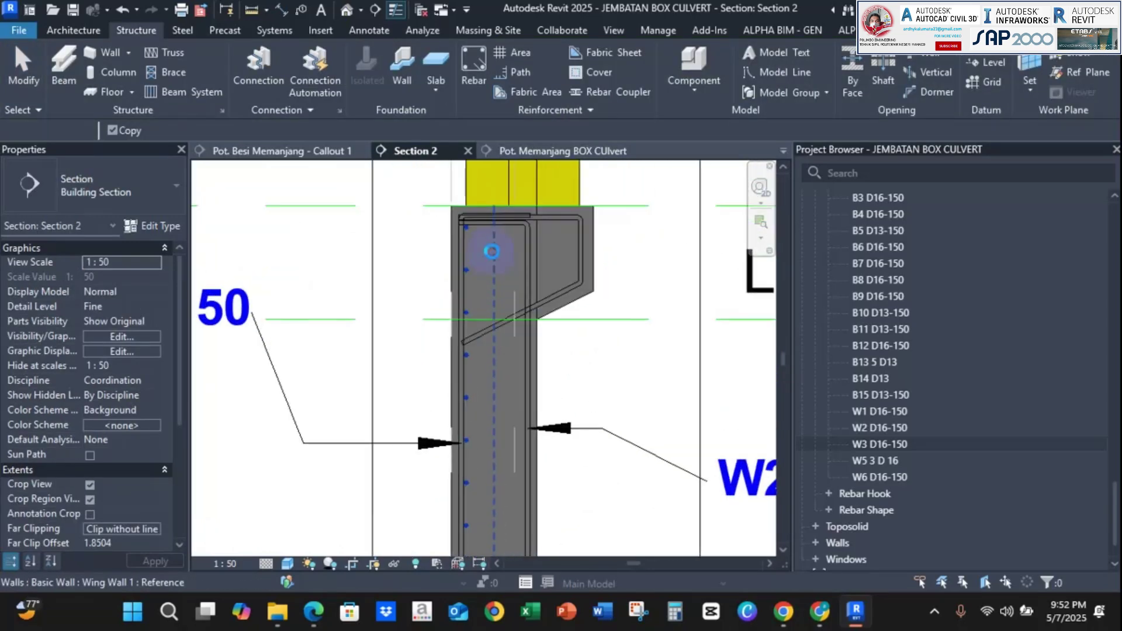
{"action": "left_click", "coordinate": [535, 312]}
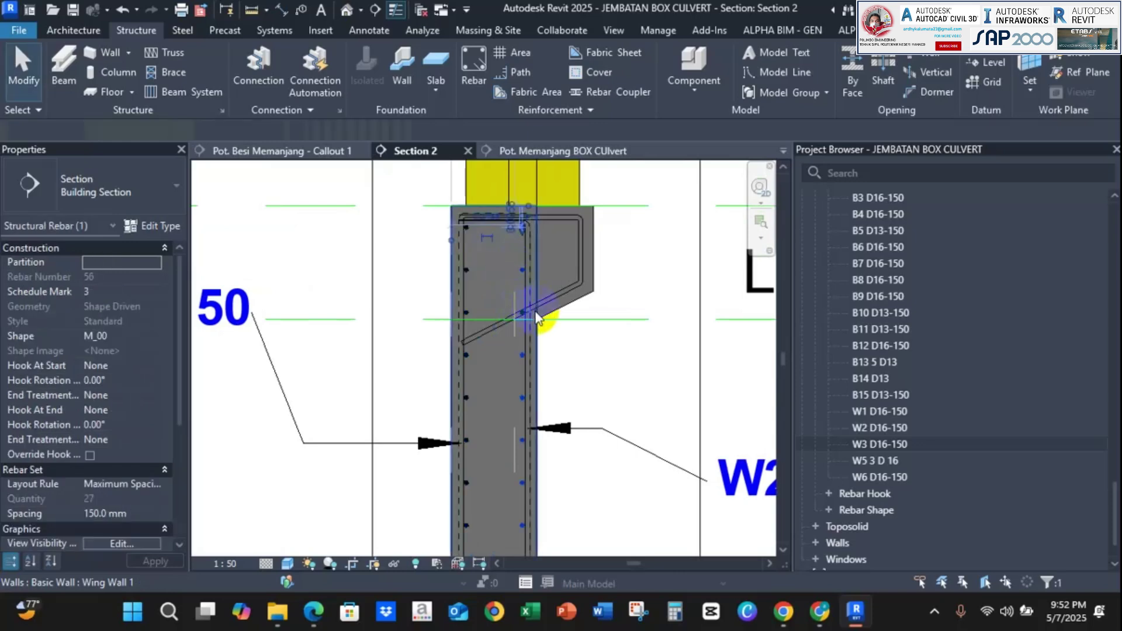
Lower the upper end of the mirrored W3 bar set slightly beneath the bent bars at the wall top.
{"action": "scroll", "coordinate": [535, 312], "scroll_direction": "up", "scroll_amount": 4}
{"action": "scroll", "coordinate": [551, 532], "scroll_direction": "down", "scroll_amount": 2}
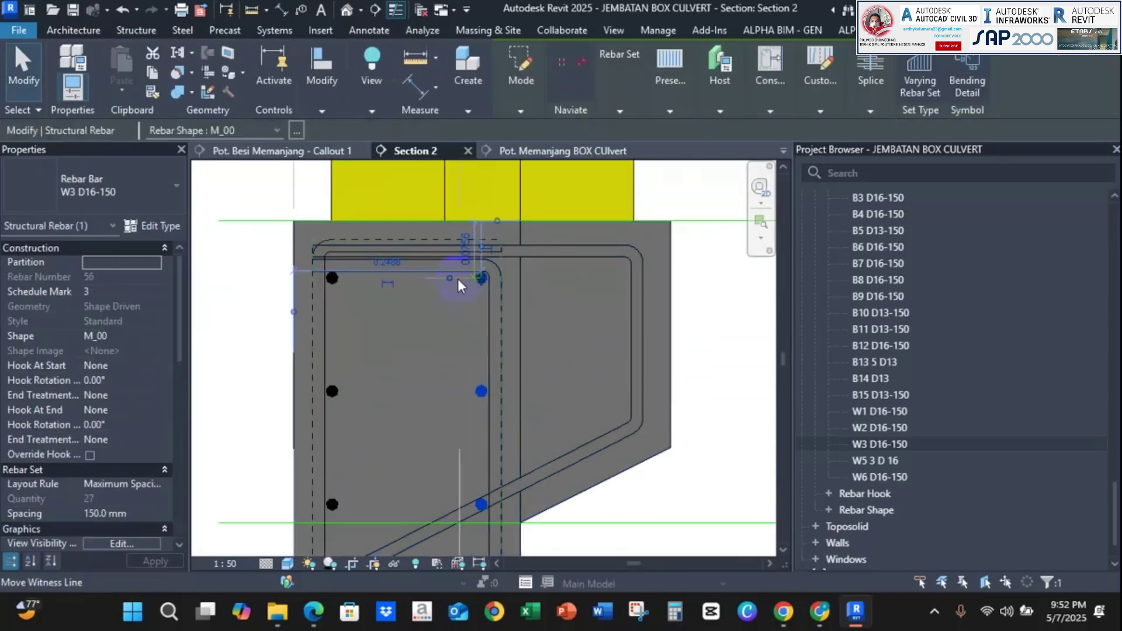
{"action": "scroll", "coordinate": [463, 280], "scroll_direction": "up", "scroll_amount": 3}
{"action": "left_click_drag", "start_coordinate": [495, 280], "coordinate": [493, 300]}
{"action": "scroll", "coordinate": [493, 301], "scroll_direction": "down", "scroll_amount": 3}
{"action": "scroll", "coordinate": [502, 457], "scroll_direction": "up", "scroll_amount": 3}
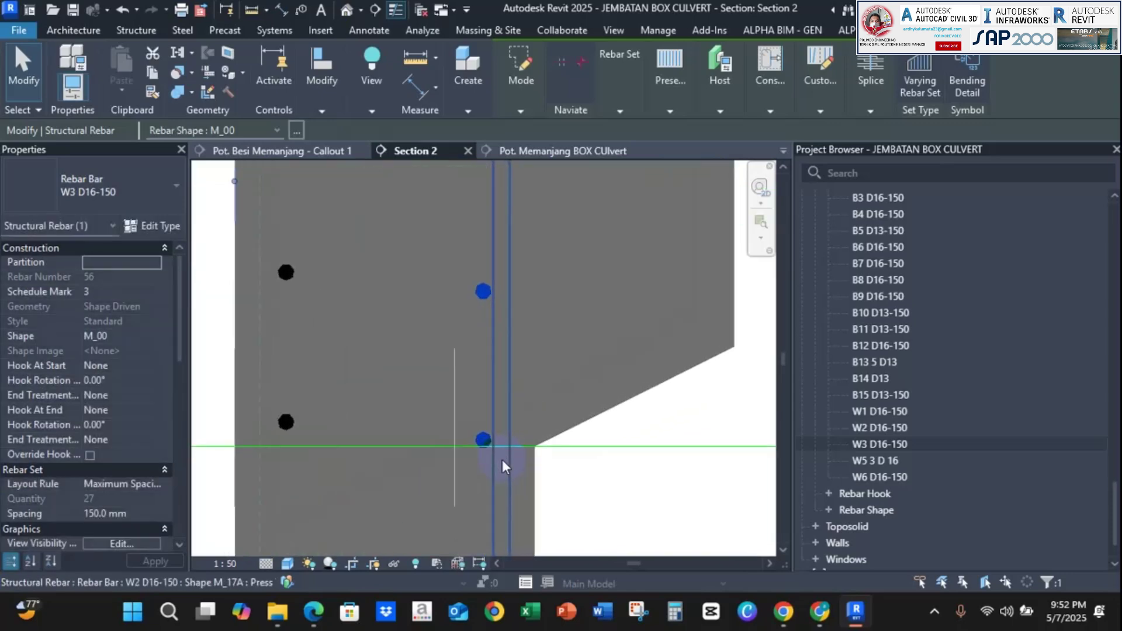
{"action": "scroll", "coordinate": [498, 326], "scroll_direction": "down", "scroll_amount": 3}
{"action": "scroll", "coordinate": [476, 213], "scroll_direction": "up", "scroll_amount": 3}
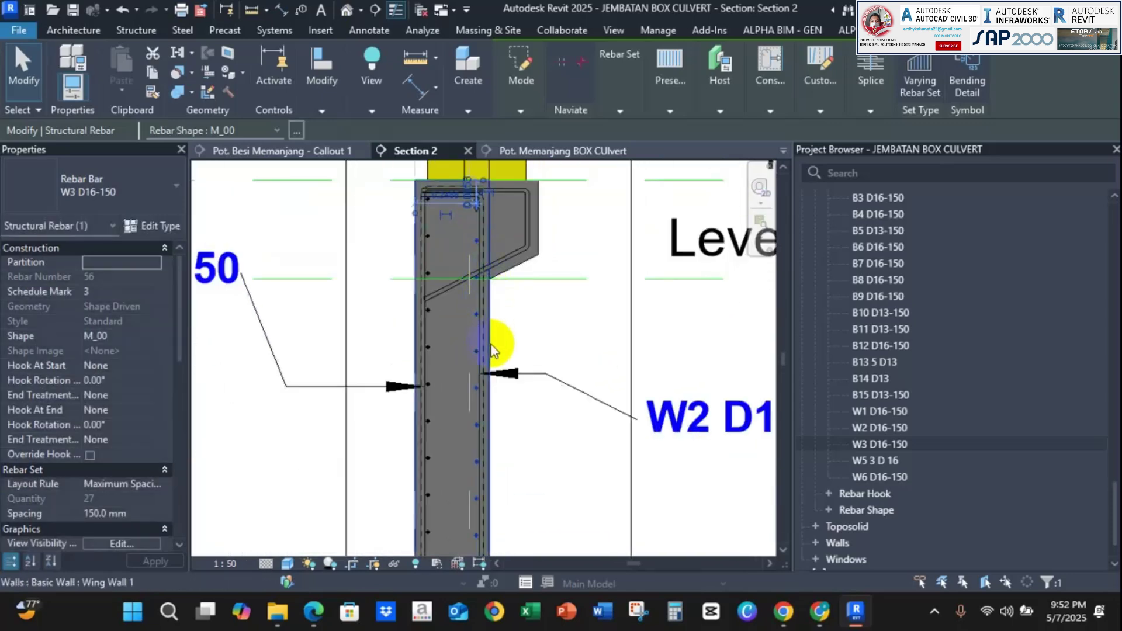
{"action": "middle_click_drag", "start_coordinate": [501, 343], "coordinate": [484, 183]}
{"action": "scroll", "coordinate": [475, 253], "scroll_direction": "up", "scroll_amount": 3}
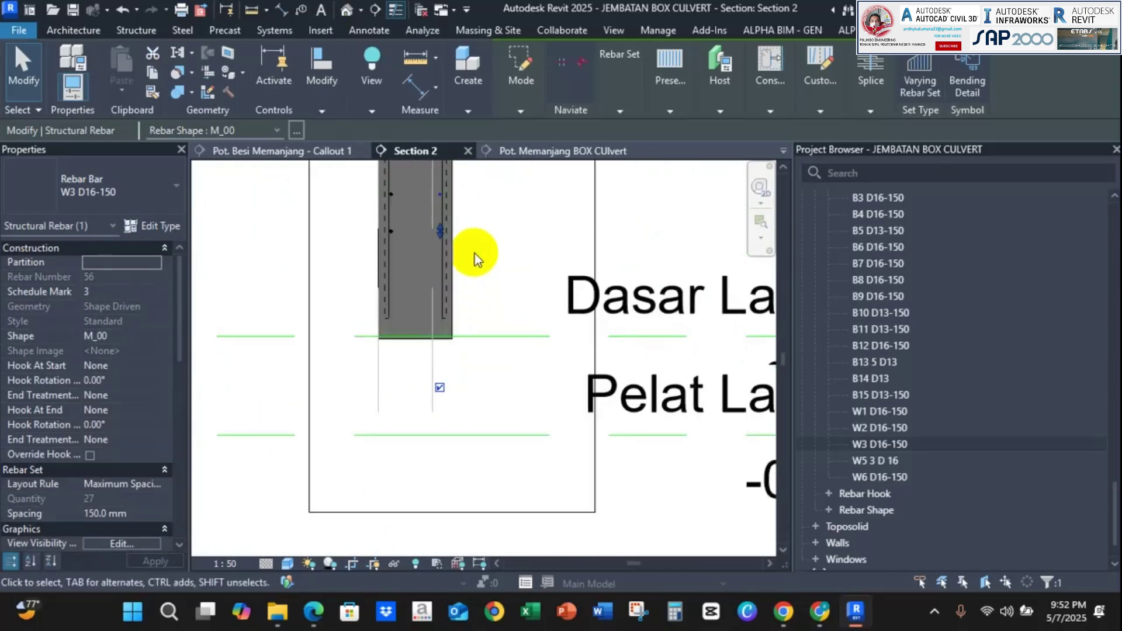
{"action": "middle_click_drag", "start_coordinate": [426, 246], "coordinate": [405, 318]}
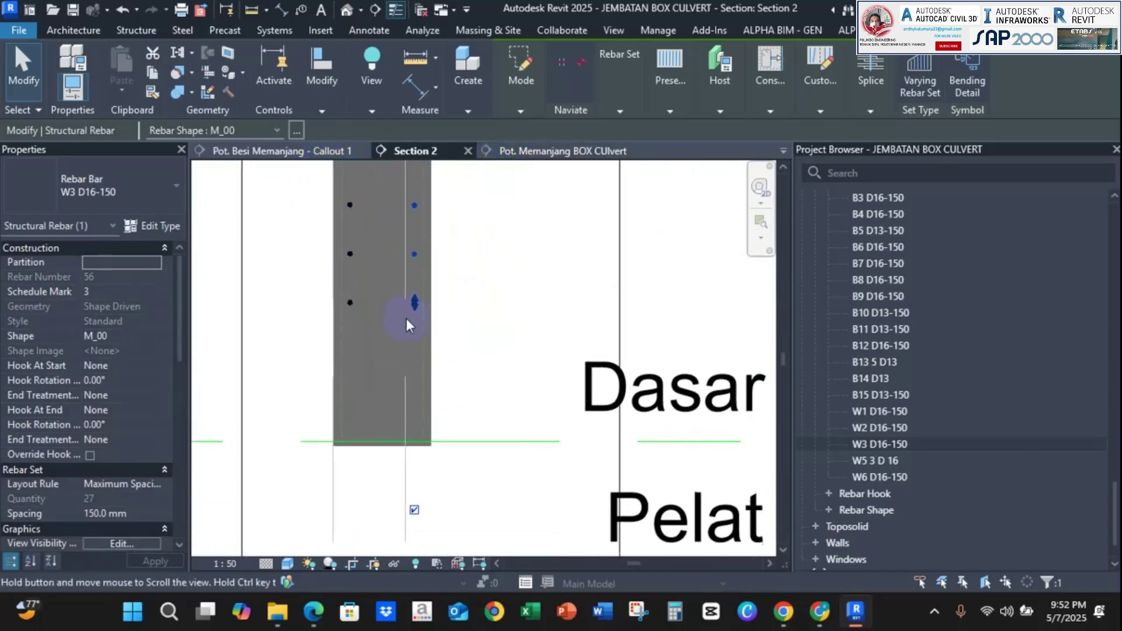
Select all W3 bar sets visible in Section 2 and show them unobscured in the 3D Box Culvert view.
{"action": "right_click", "coordinate": [498, 289]}
{"action": "mouse_move", "coordinate": [626, 310]}
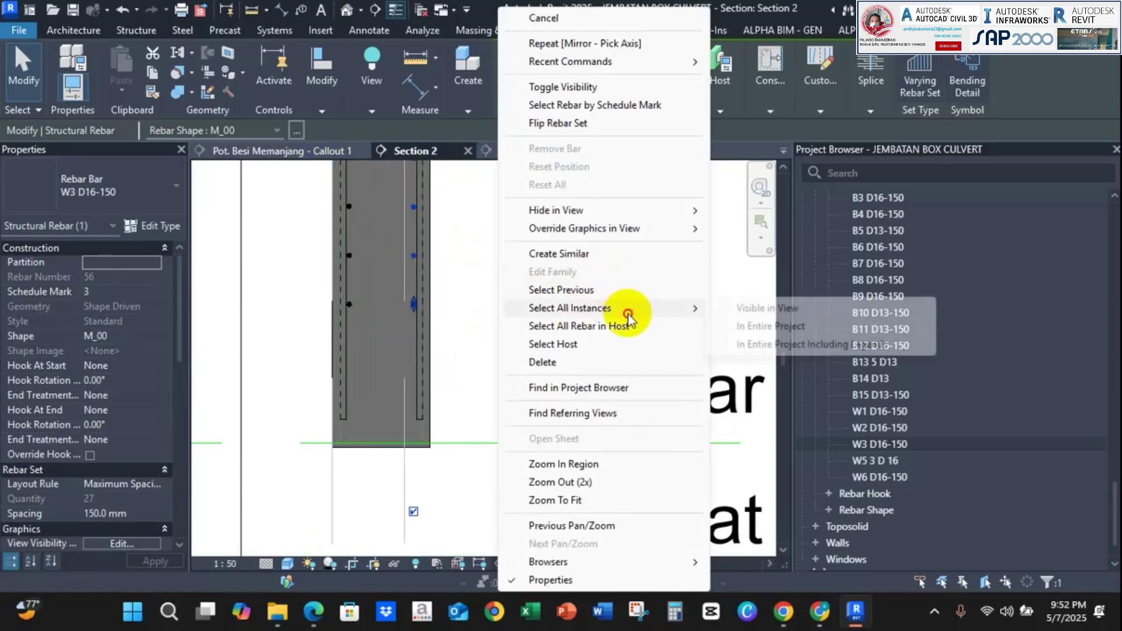
{"action": "left_click", "coordinate": [776, 310]}
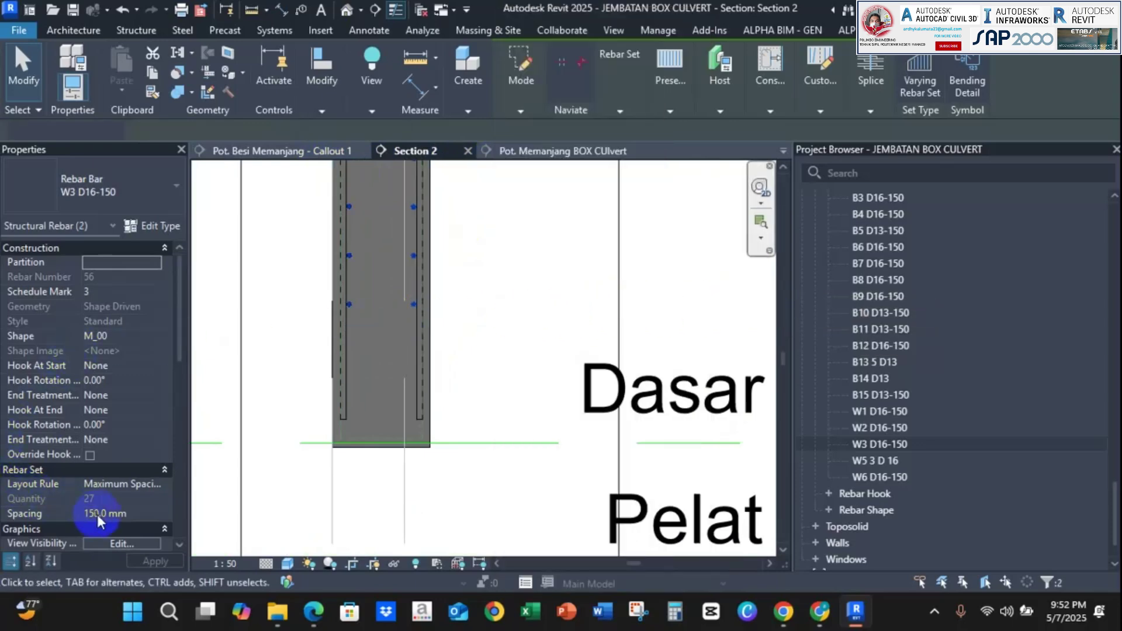
{"action": "left_click", "coordinate": [117, 543]}
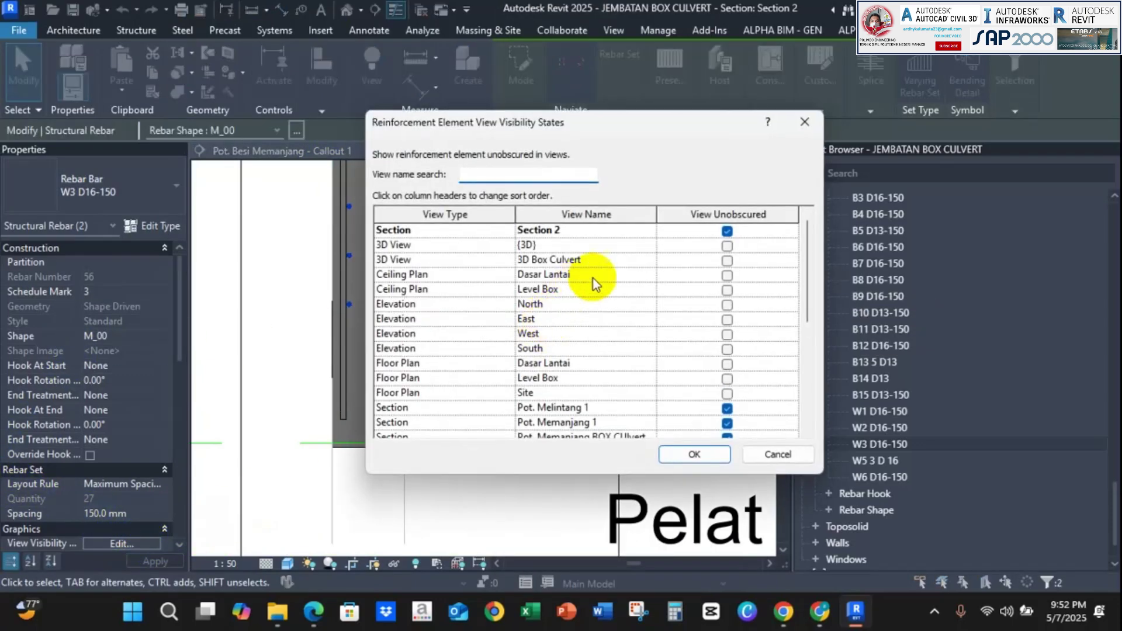
{"action": "left_click", "coordinate": [727, 260]}
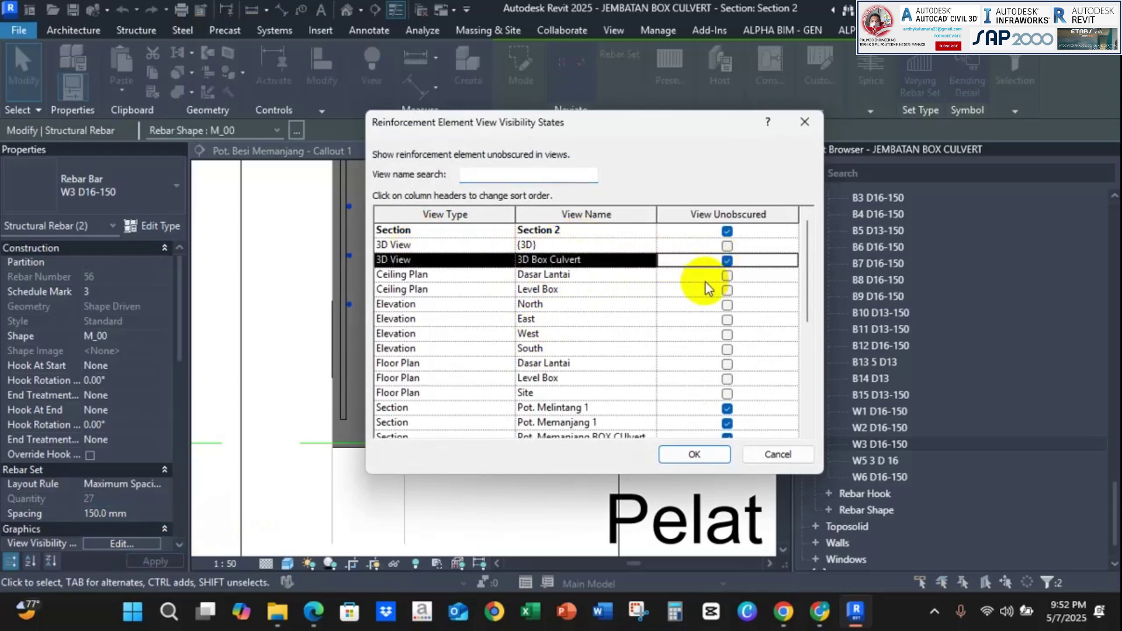
{"action": "left_click", "coordinate": [694, 455]}
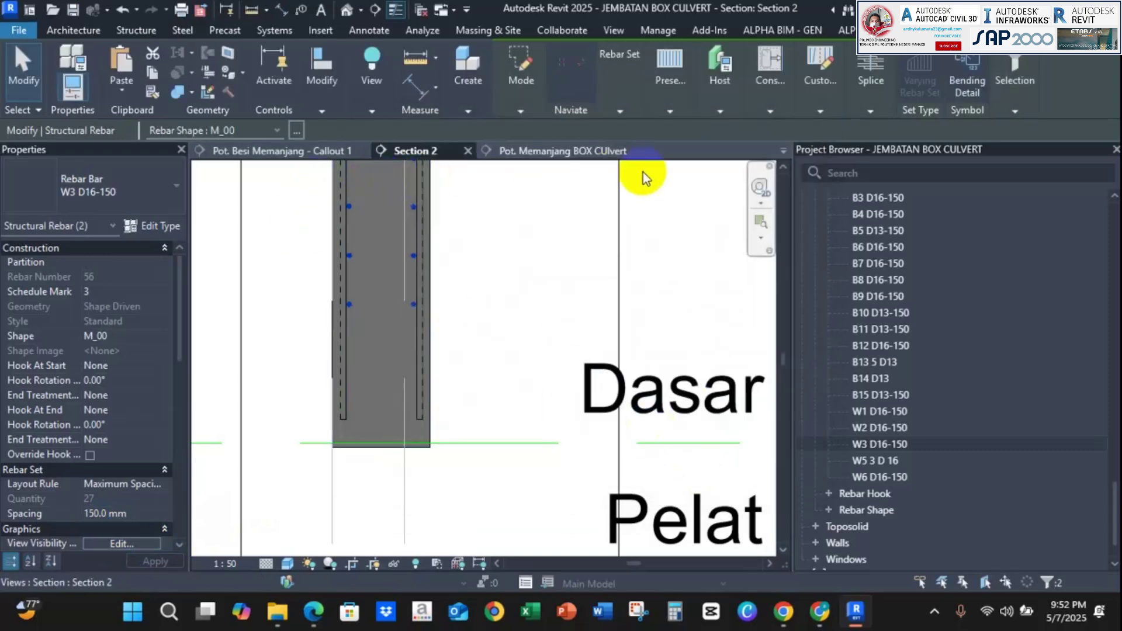
Open the 3D Box Culvert view and examine the W3 bars around the bent bars at the wing wall's top.
{"action": "scroll", "coordinate": [892, 433], "scroll_direction": "up", "scroll_amount": 10}
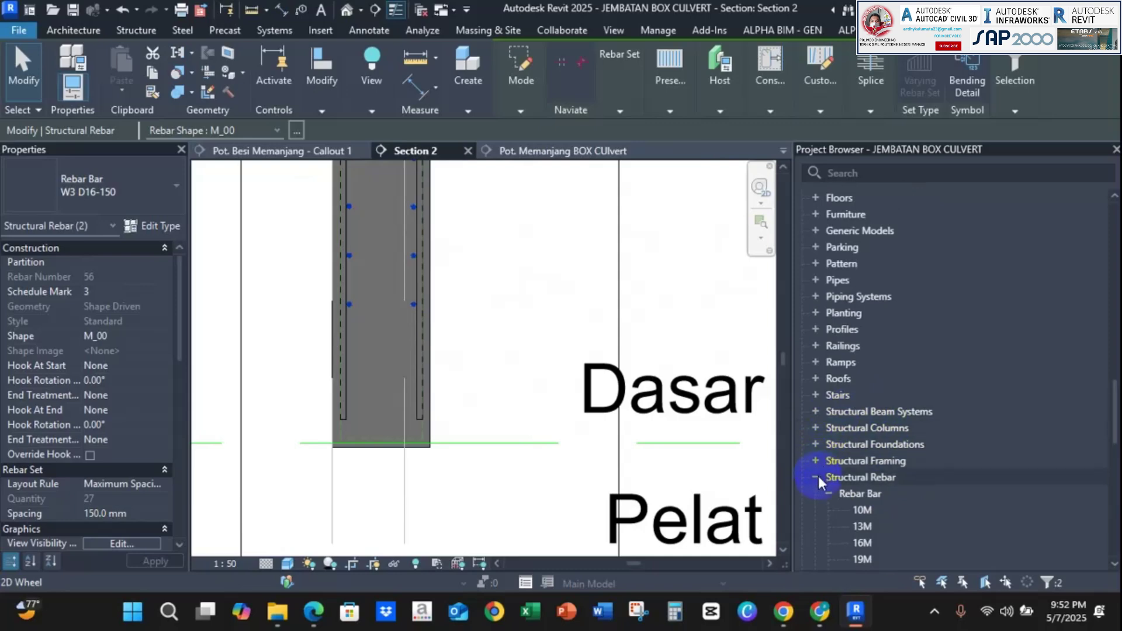
{"action": "scroll", "coordinate": [1032, 416], "scroll_direction": "up", "scroll_amount": 10}
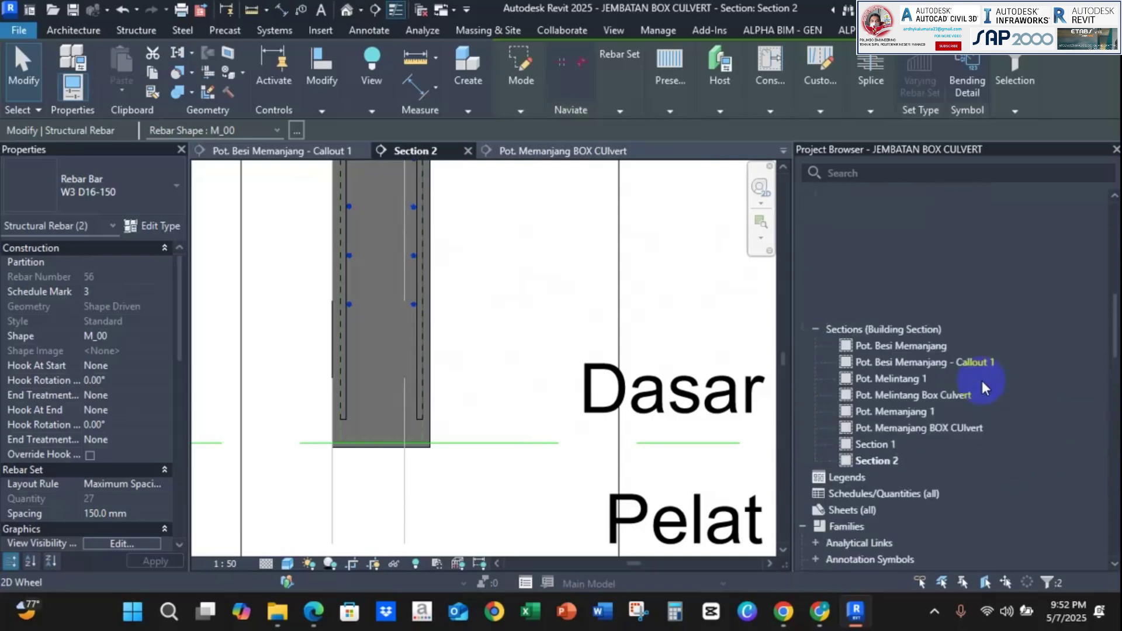
{"action": "scroll", "coordinate": [976, 377], "scroll_direction": "up", "scroll_amount": 3}
{"action": "double_click", "coordinate": [873, 297]}
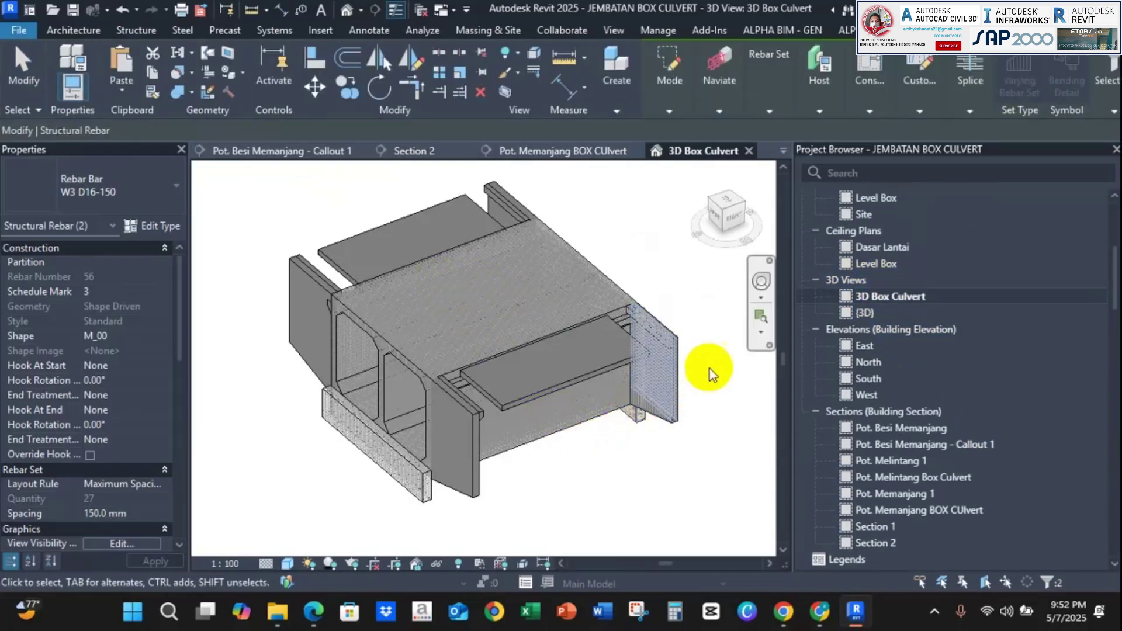
{"action": "scroll", "coordinate": [699, 380], "scroll_direction": "up", "scroll_amount": 8}
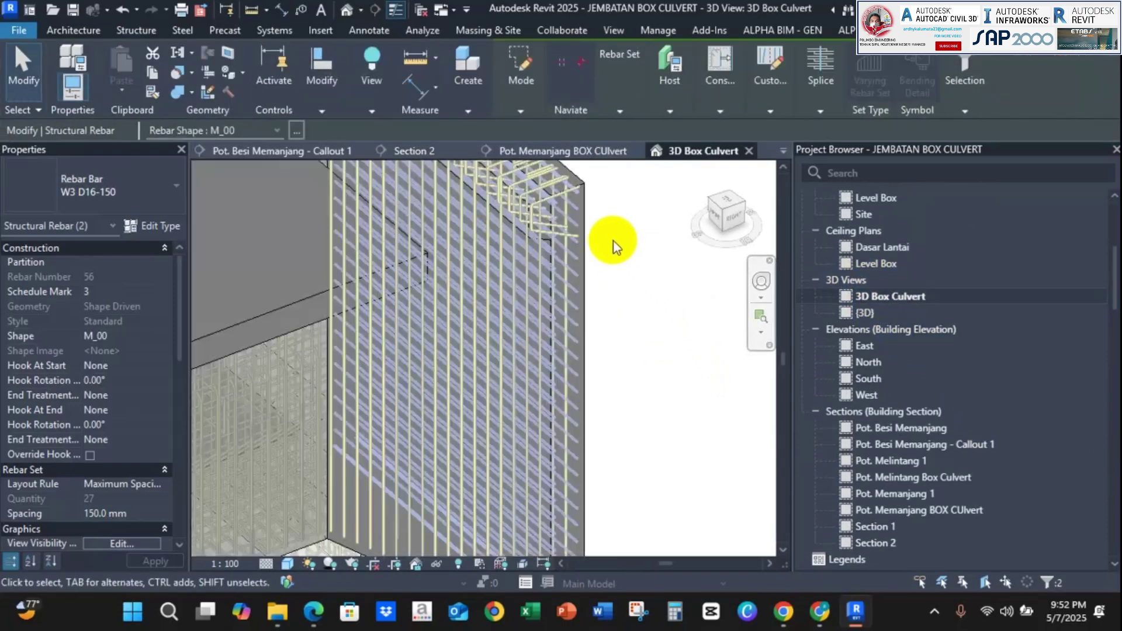
{"action": "scroll", "coordinate": [598, 223], "scroll_direction": "up", "scroll_amount": 4}
{"action": "middle_click_drag", "start_coordinate": [581, 207], "coordinate": [690, 307]}
{"action": "key", "text": "Escape"}
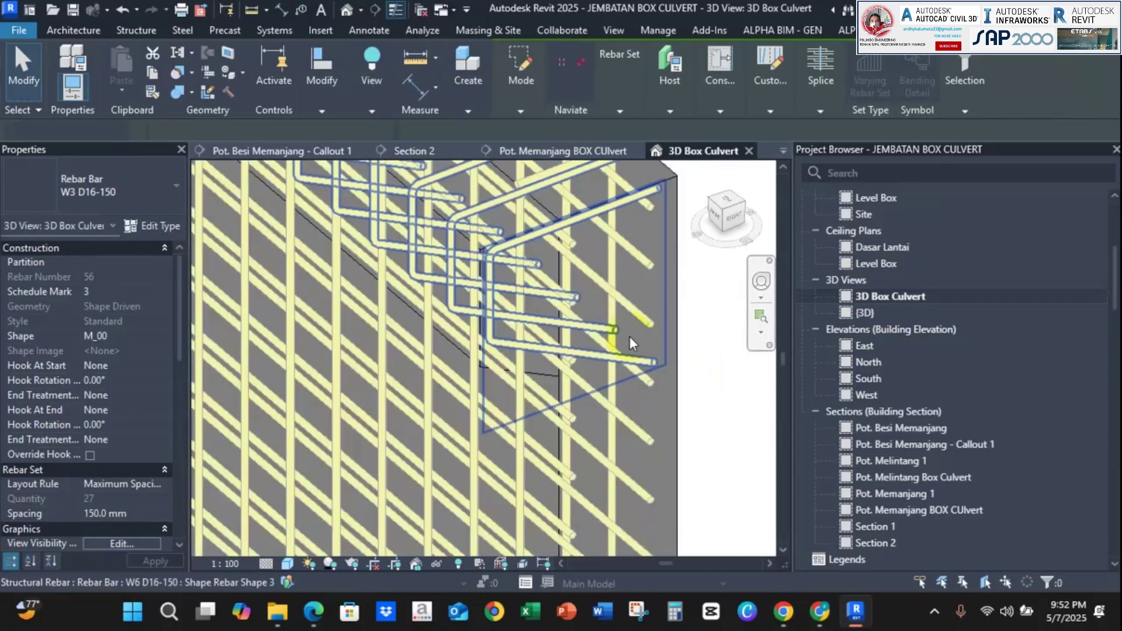
Examine the lowest W3 bars against the wing wall's sloping base in 3D and in Pot. Memanjang BOX CUlvert.
{"action": "scroll", "coordinate": [629, 336], "scroll_direction": "down", "scroll_amount": 3}
{"action": "scroll", "coordinate": [627, 338], "scroll_direction": "down", "scroll_amount": 2}
{"action": "middle_click_drag", "start_coordinate": [608, 377], "coordinate": [632, 371], "text": "shift"}
{"action": "middle_click_drag", "start_coordinate": [604, 278], "coordinate": [555, 152]}
{"action": "middle_click_drag", "start_coordinate": [590, 450], "coordinate": [367, 349], "text": "shift"}
{"action": "scroll", "coordinate": [328, 284], "scroll_direction": "up", "scroll_amount": 5}
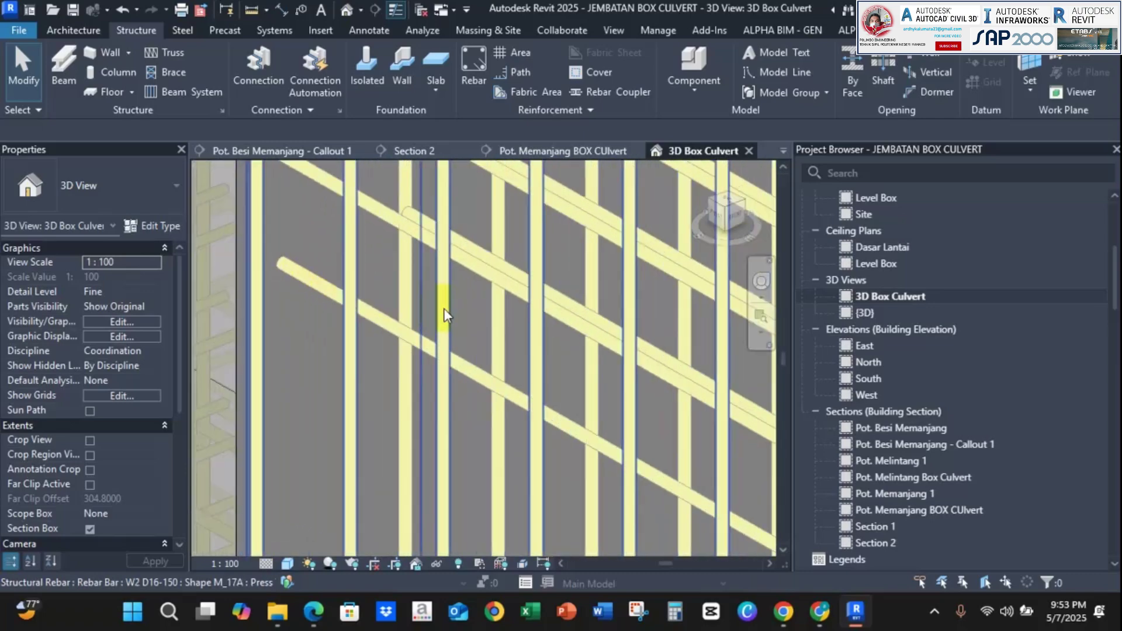
{"action": "scroll", "coordinate": [446, 315], "scroll_direction": "down", "scroll_amount": 3}
{"action": "middle_click_drag", "start_coordinate": [446, 316], "coordinate": [185, 147]}
{"action": "scroll", "coordinate": [306, 181], "scroll_direction": "down", "scroll_amount": 1}
{"action": "middle_click_drag", "start_coordinate": [402, 320], "coordinate": [472, 190], "text": "shift"}
{"action": "left_click", "coordinate": [533, 149]}
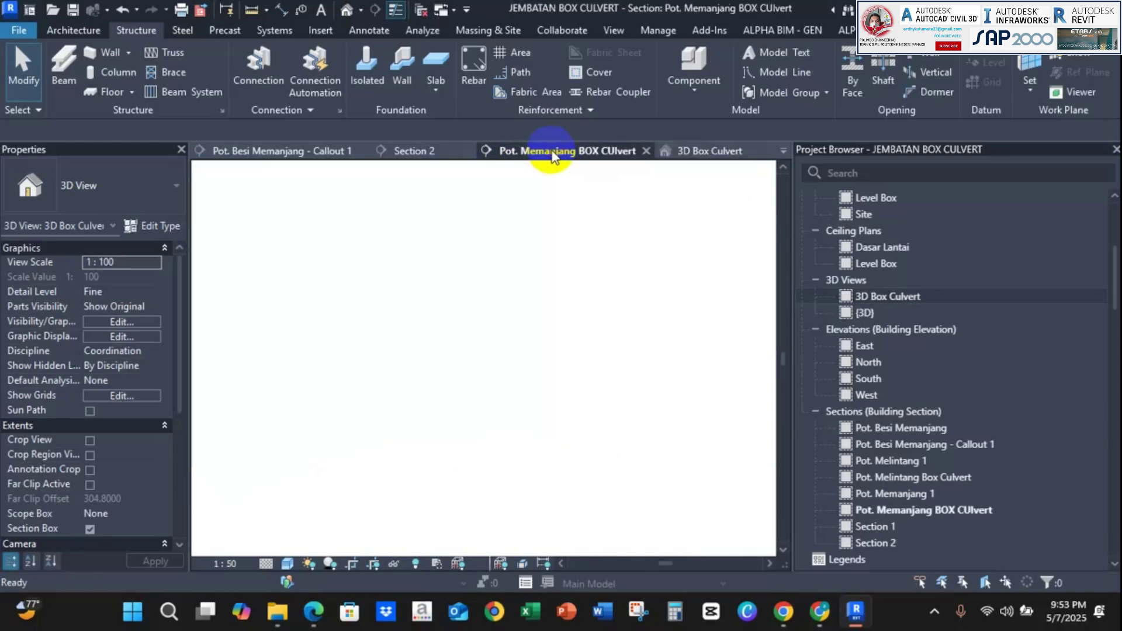
{"action": "scroll", "coordinate": [562, 476], "scroll_direction": "up", "scroll_amount": 2}
{"action": "scroll", "coordinate": [561, 467], "scroll_direction": "up", "scroll_amount": 3}
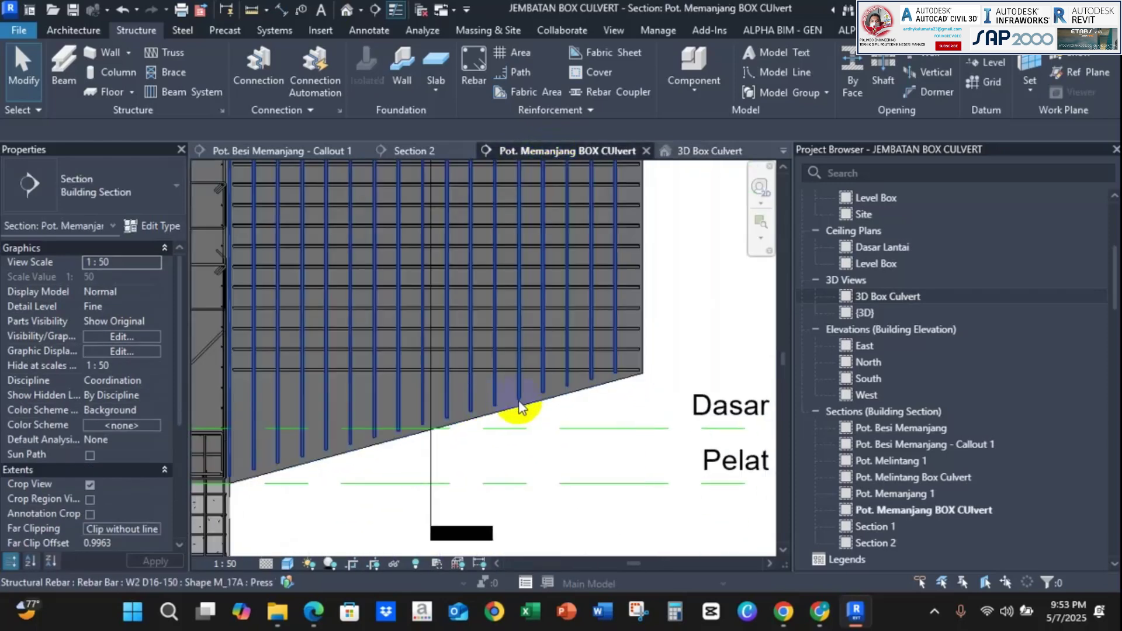
In Section 2, place a single M_00 W3 D16-150 bar with Varying Rebar Set enabled, just below the lowest W3 bar on the W1 side.
{"action": "left_click", "coordinate": [413, 151]}
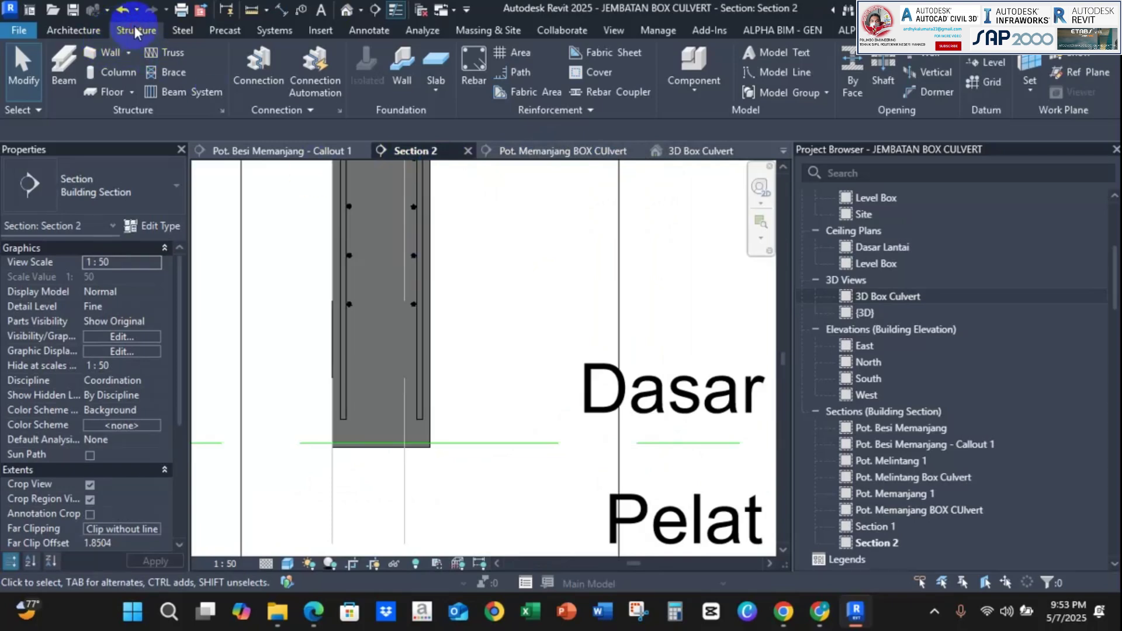
{"action": "left_click", "coordinate": [476, 63]}
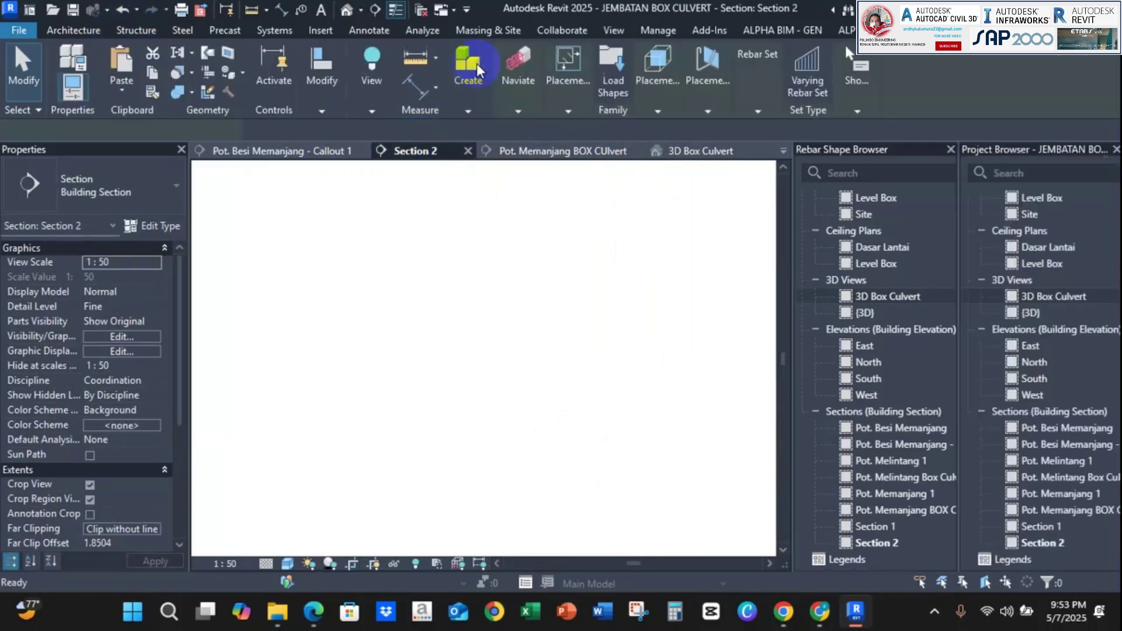
{"action": "mouse_move", "coordinate": [468, 82]}
{"action": "left_click", "coordinate": [499, 154]}
{"action": "mouse_move", "coordinate": [657, 76]}
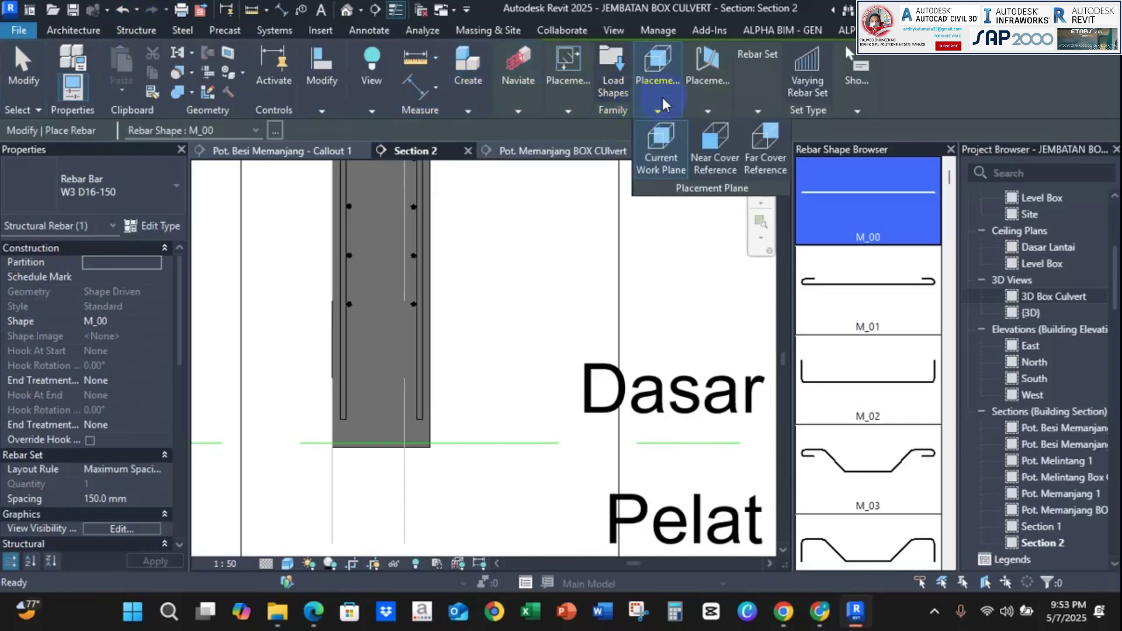
{"action": "mouse_move", "coordinate": [711, 94]}
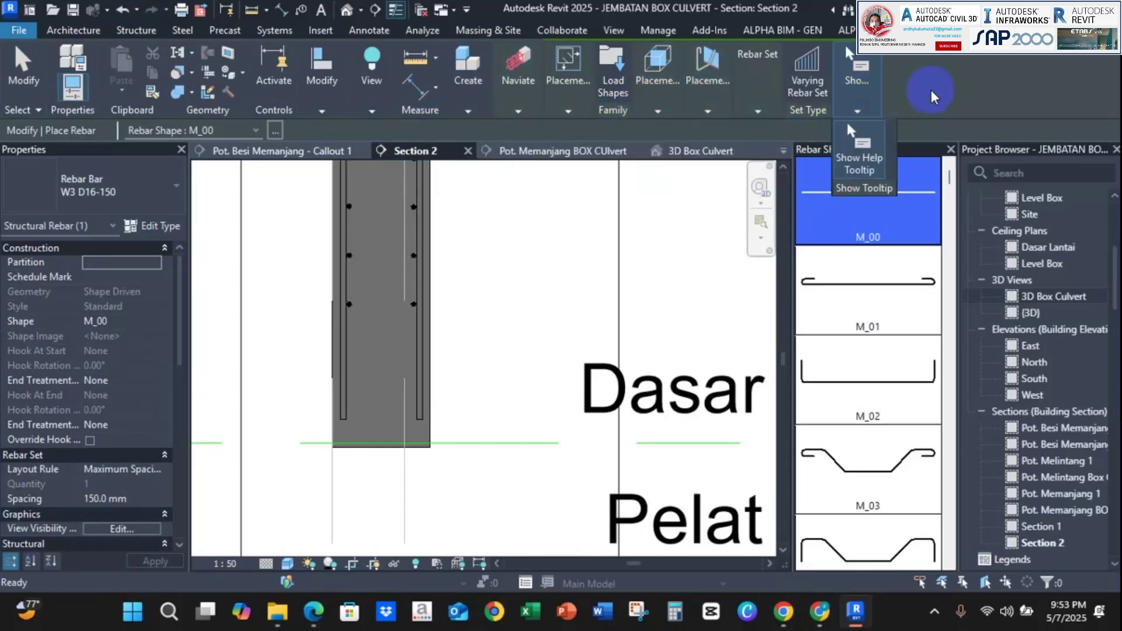
{"action": "left_click", "coordinate": [807, 71]}
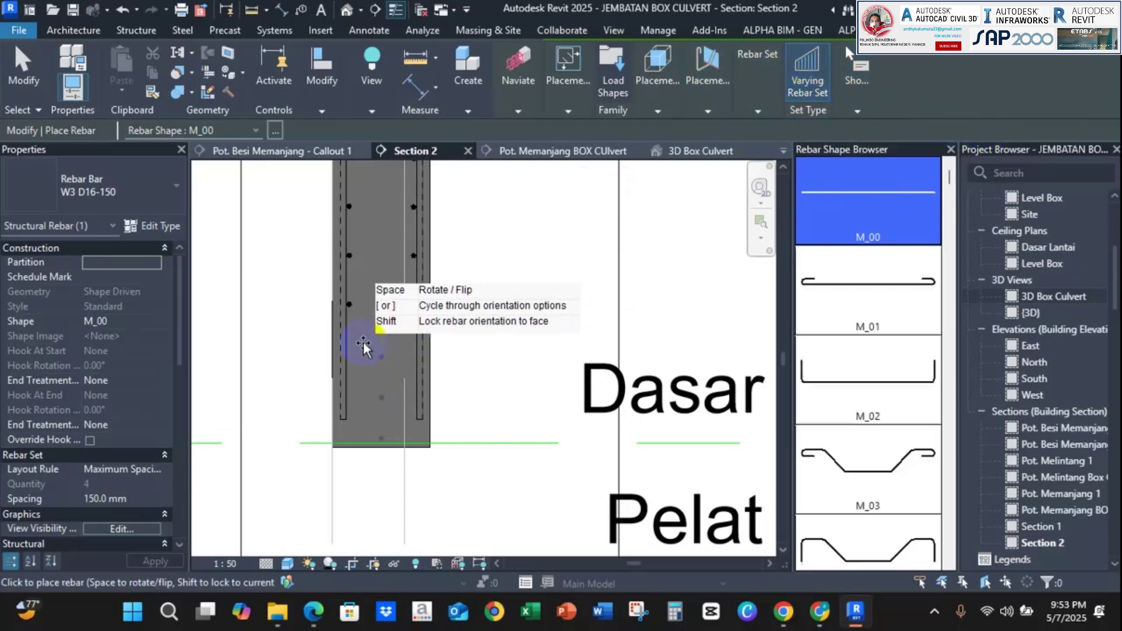
{"action": "scroll", "coordinate": [363, 342], "scroll_direction": "up", "scroll_amount": 2}
{"action": "left_click", "coordinate": [758, 111]}
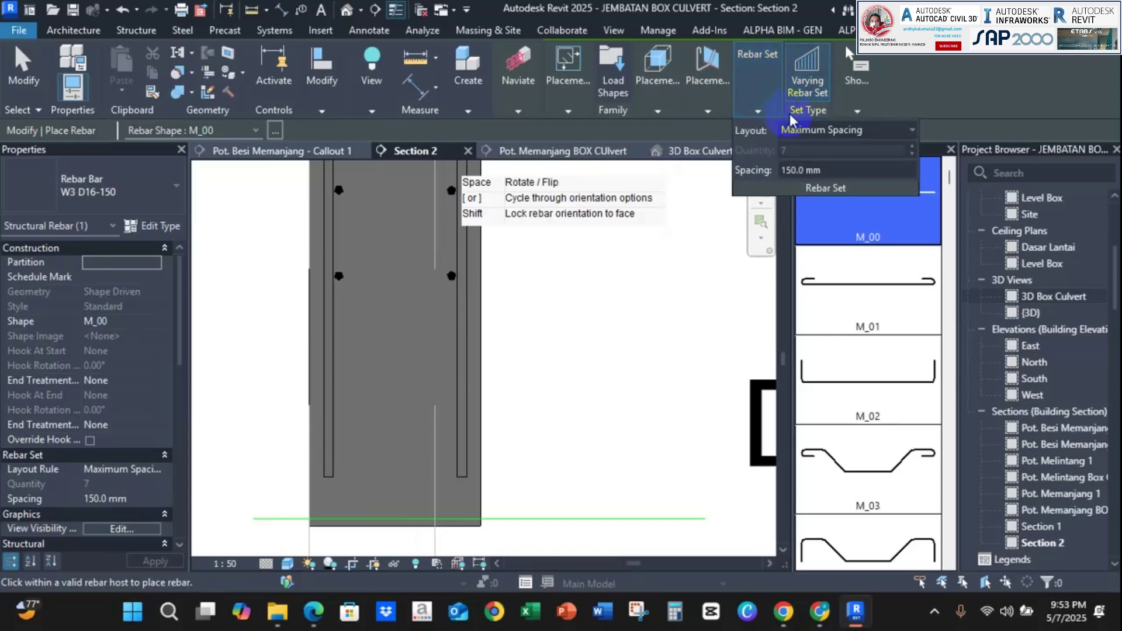
{"action": "left_click", "coordinate": [804, 132]}
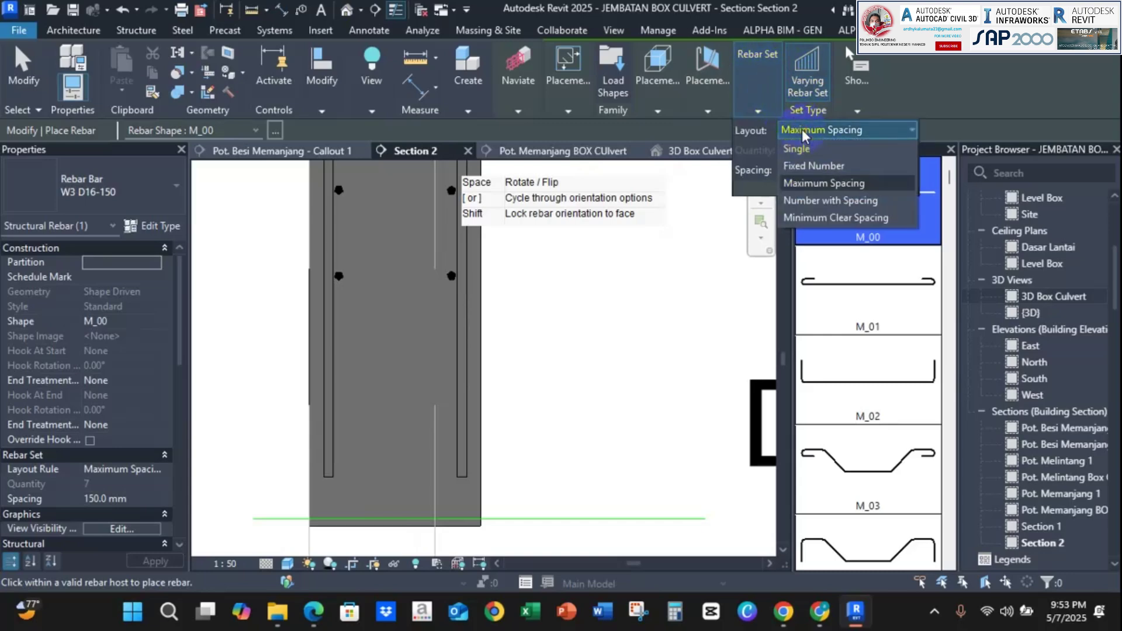
{"action": "left_click", "coordinate": [798, 150]}
{"action": "scroll", "coordinate": [342, 324], "scroll_direction": "up", "scroll_amount": 3}
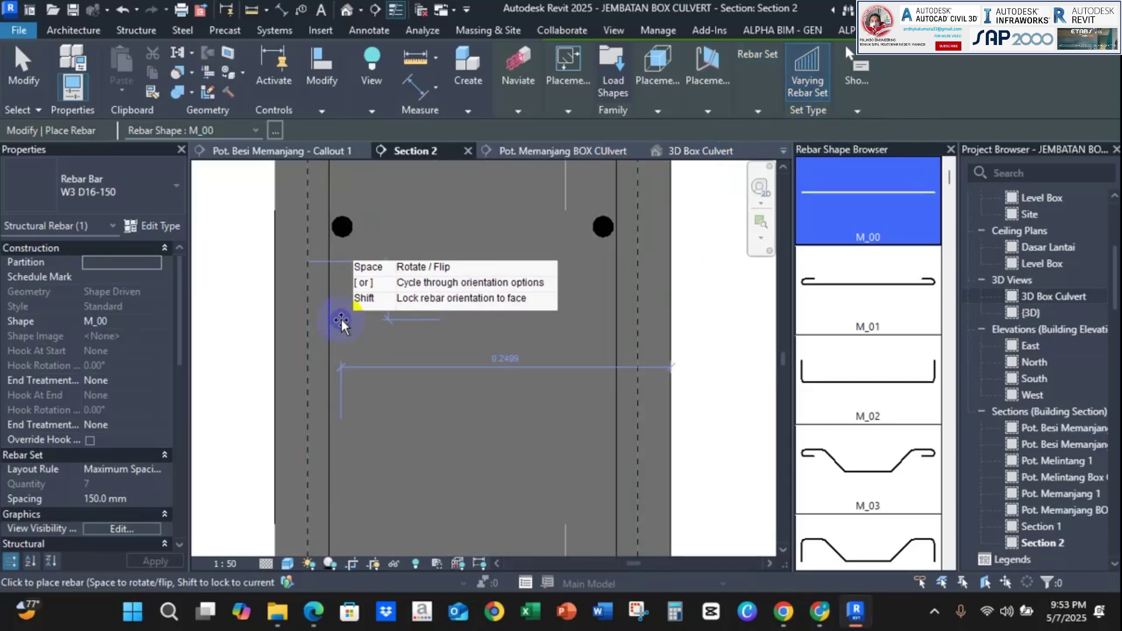
{"action": "left_click", "coordinate": [341, 321]}
{"action": "key", "text": "Escape"}
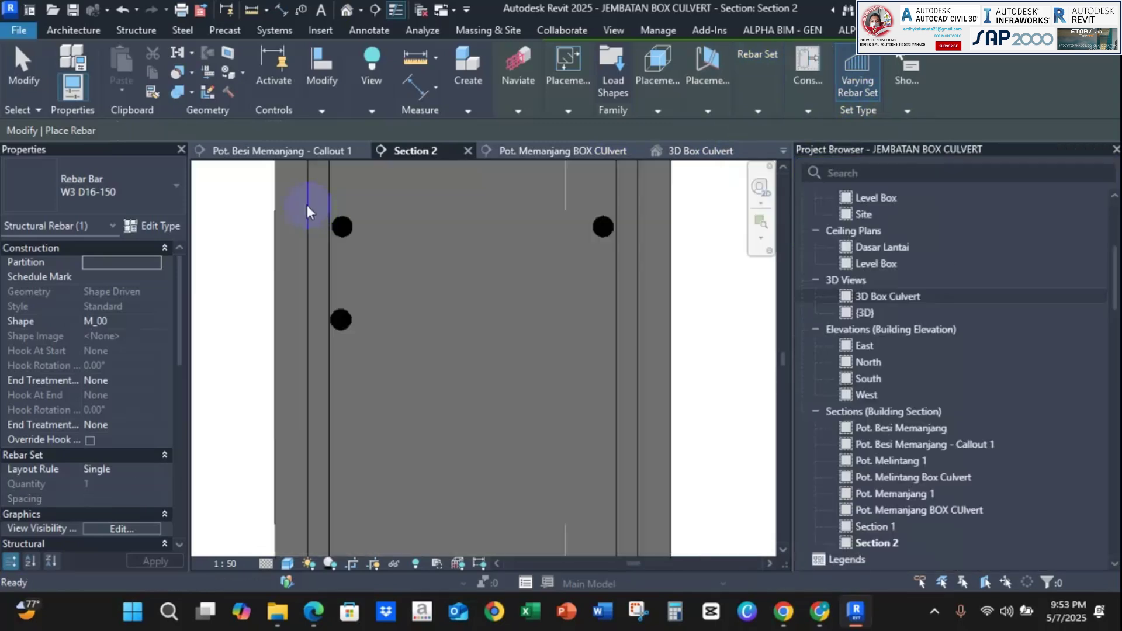
{"action": "key", "text": "Escape"}
In Pot. Memanjang BOX CUlvert, lower the new single W3 bar towards the wing wall's sloping base.
{"action": "left_click", "coordinate": [542, 151]}
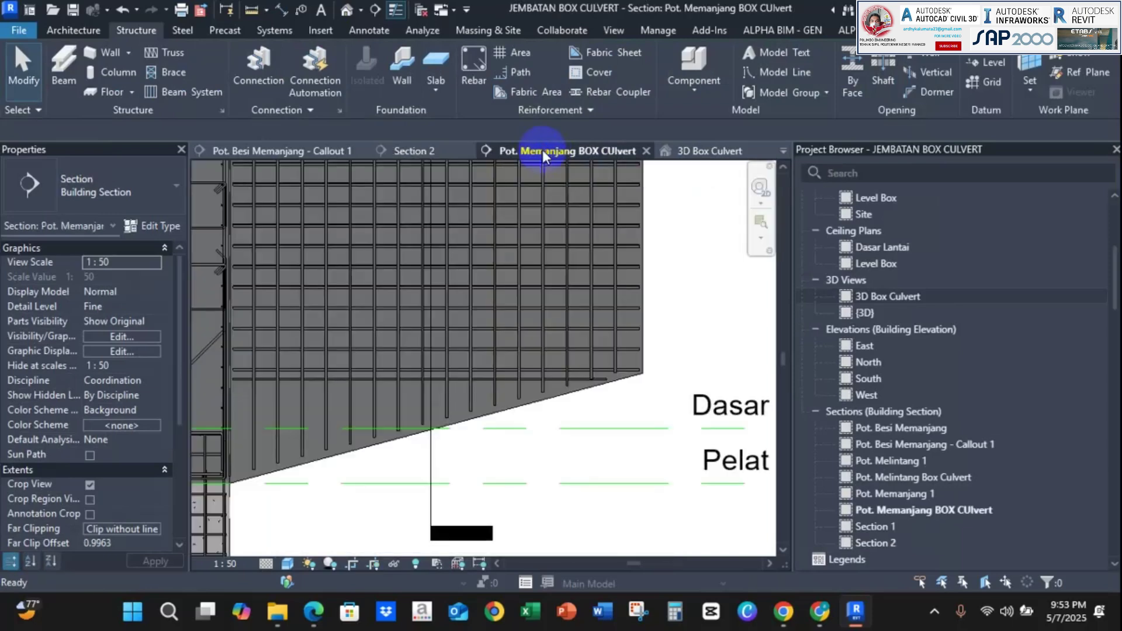
{"action": "scroll", "coordinate": [591, 391], "scroll_direction": "up", "scroll_amount": 1}
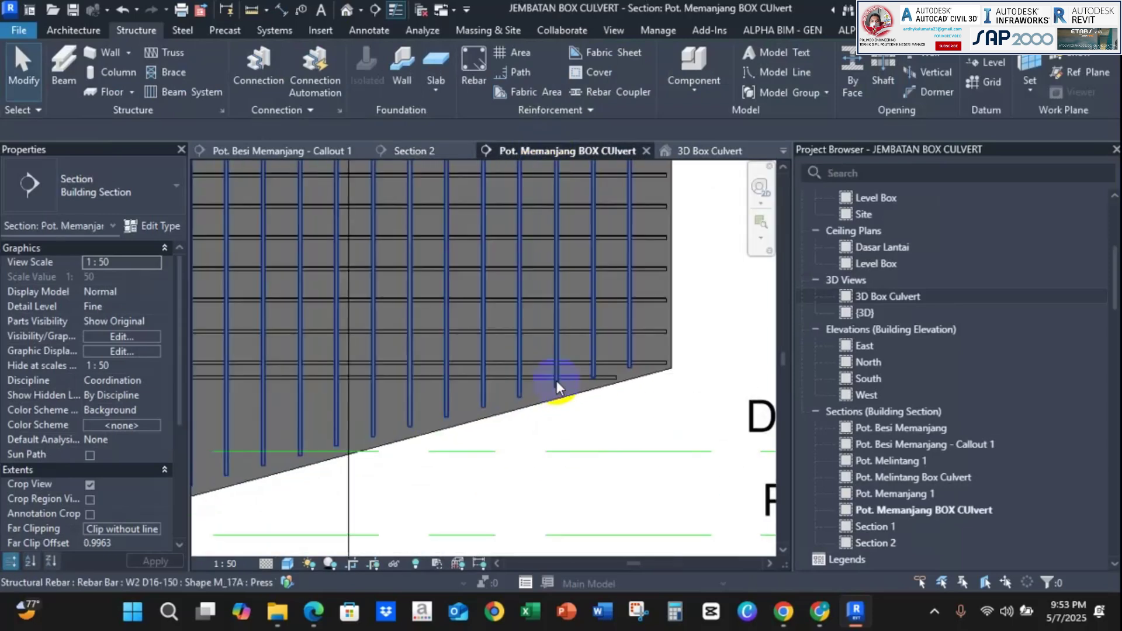
{"action": "left_click", "coordinate": [583, 378]}
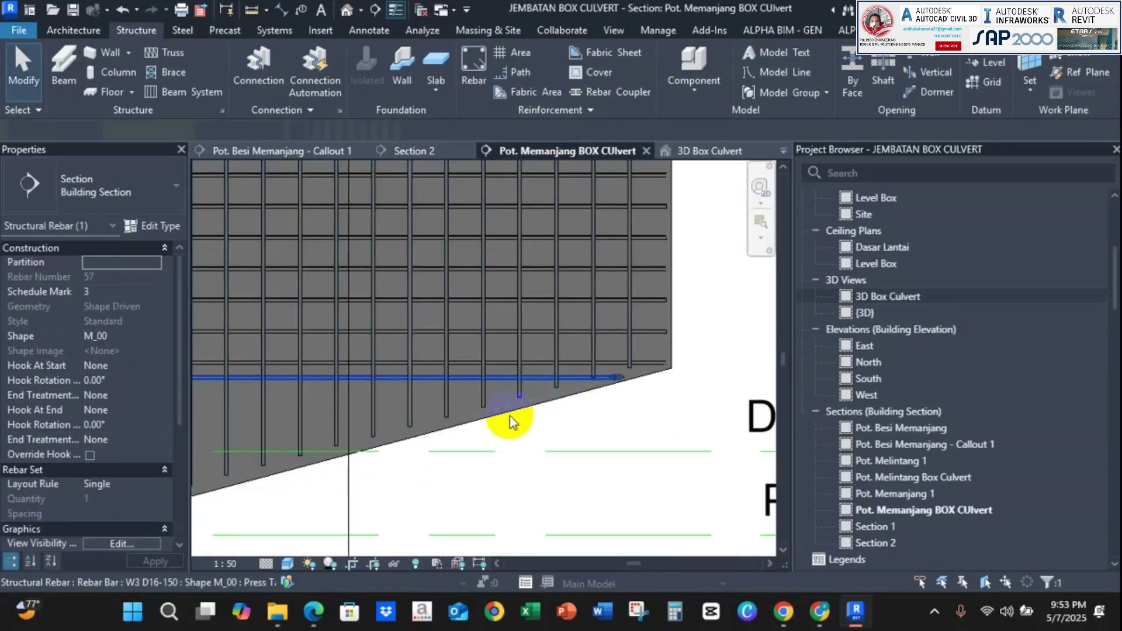
{"action": "scroll", "coordinate": [602, 388], "scroll_direction": "down", "scroll_amount": 2}
{"action": "key", "text": "Down"}
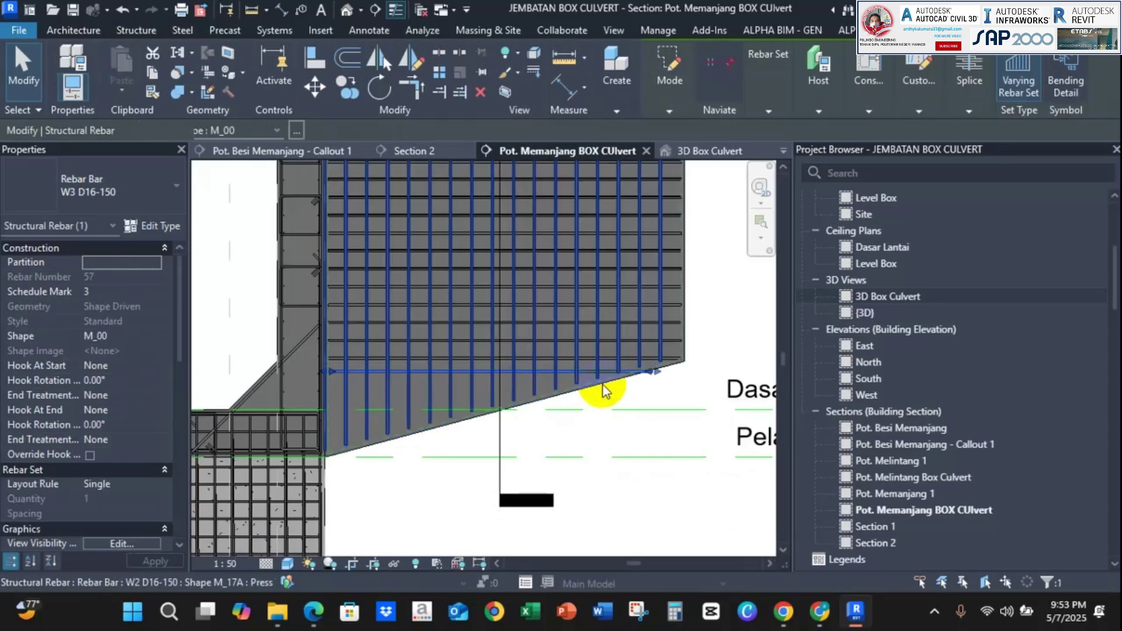
{"action": "key", "text": "Down"}
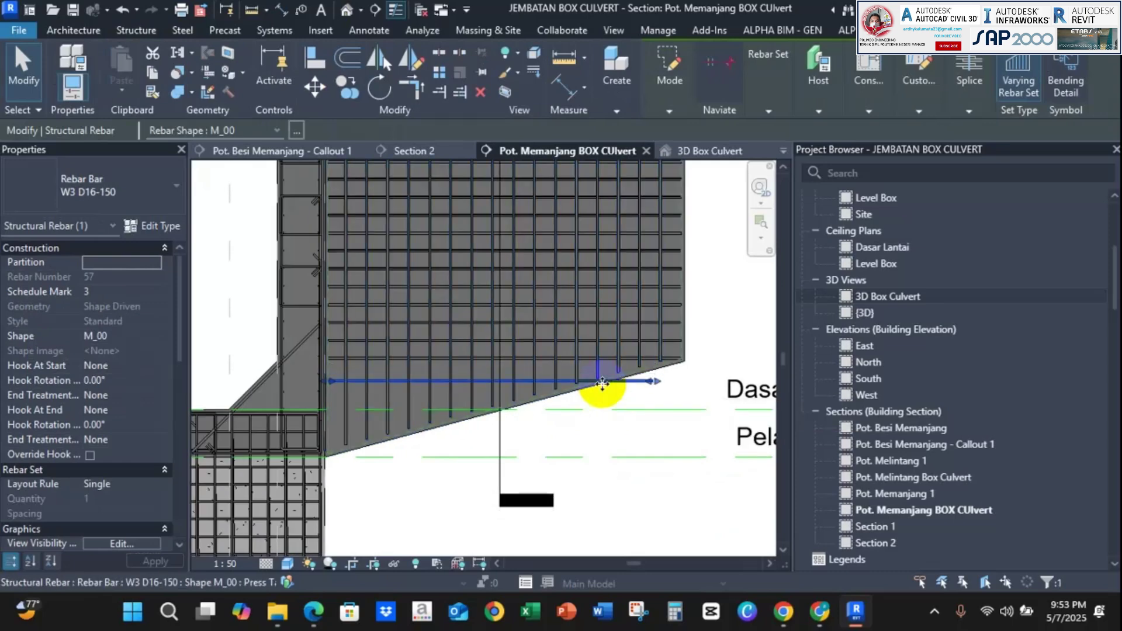
{"action": "scroll", "coordinate": [602, 384], "scroll_direction": "up", "scroll_amount": 2}
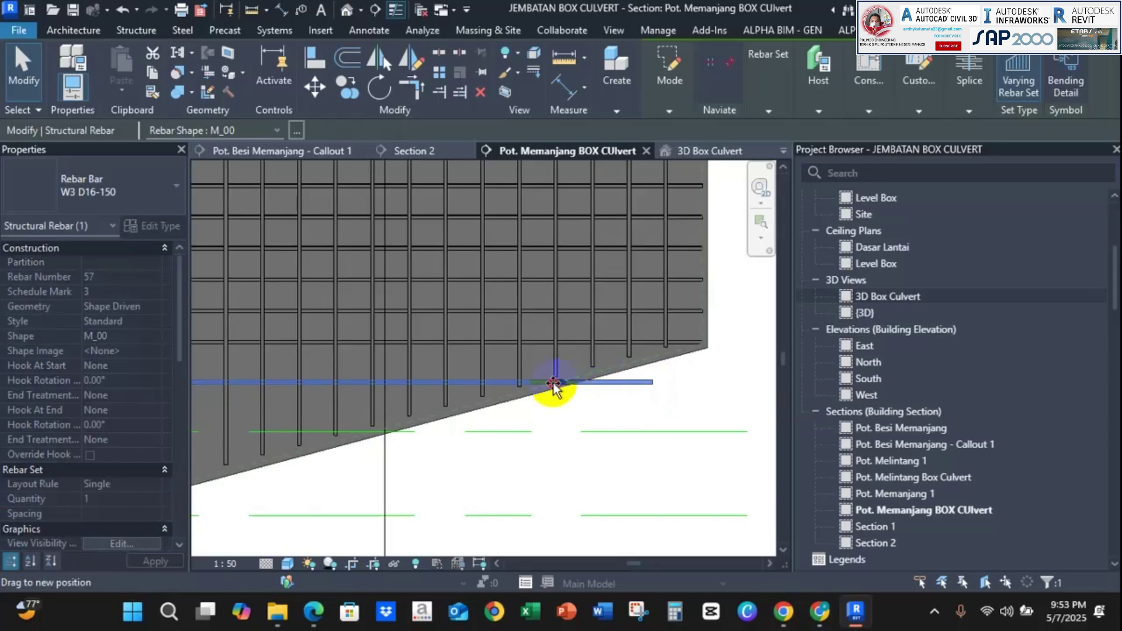
Raise the single W3 bar slightly and extend its outer end to just inside the wing wall's sloping base.
{"action": "scroll", "coordinate": [596, 388], "scroll_direction": "up", "scroll_amount": 2}
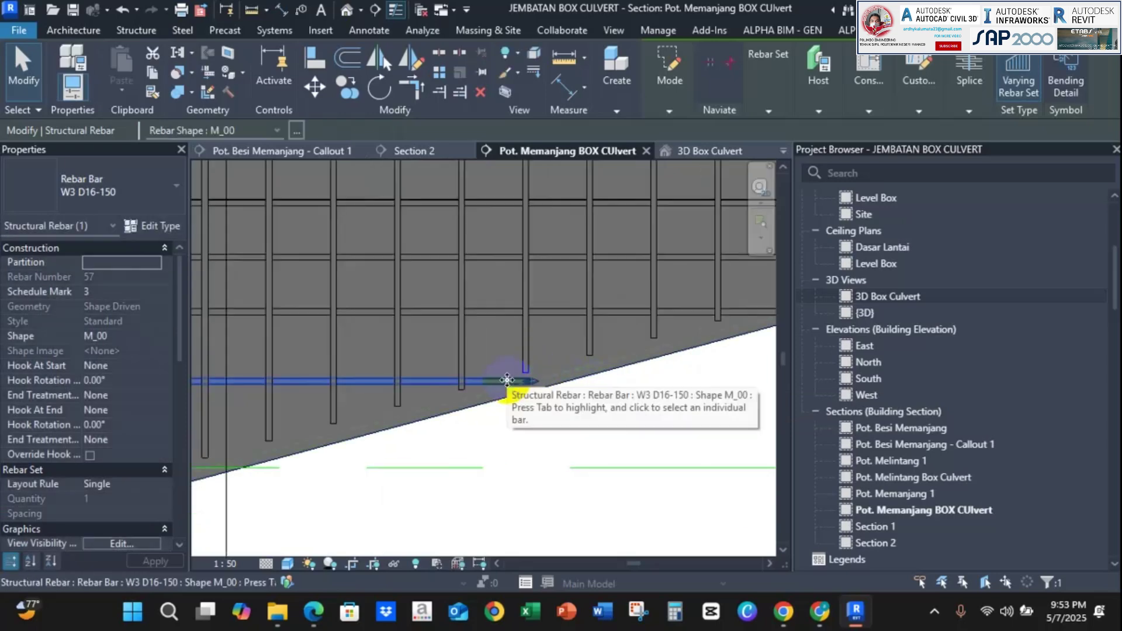
{"action": "key", "text": "Up"}
{"action": "key", "text": "Up"}
{"action": "key", "text": "Up"}
{"action": "key", "text": "Up"}
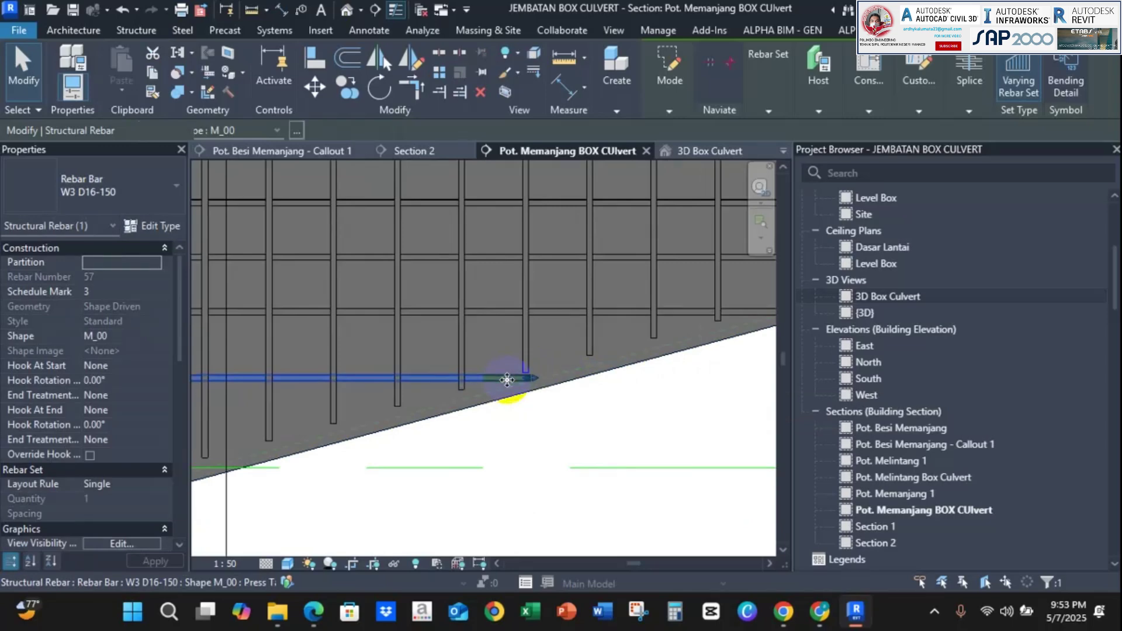
{"action": "key", "text": "Up"}
{"action": "key", "text": "Up"}
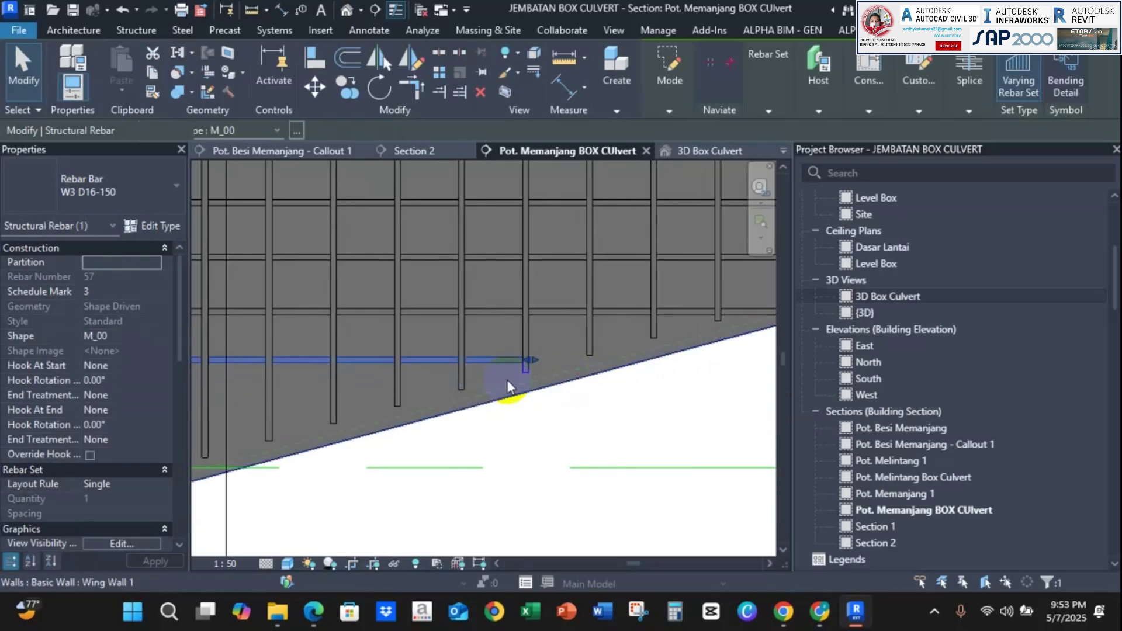
{"action": "left_click_drag", "start_coordinate": [535, 360], "coordinate": [601, 361]}
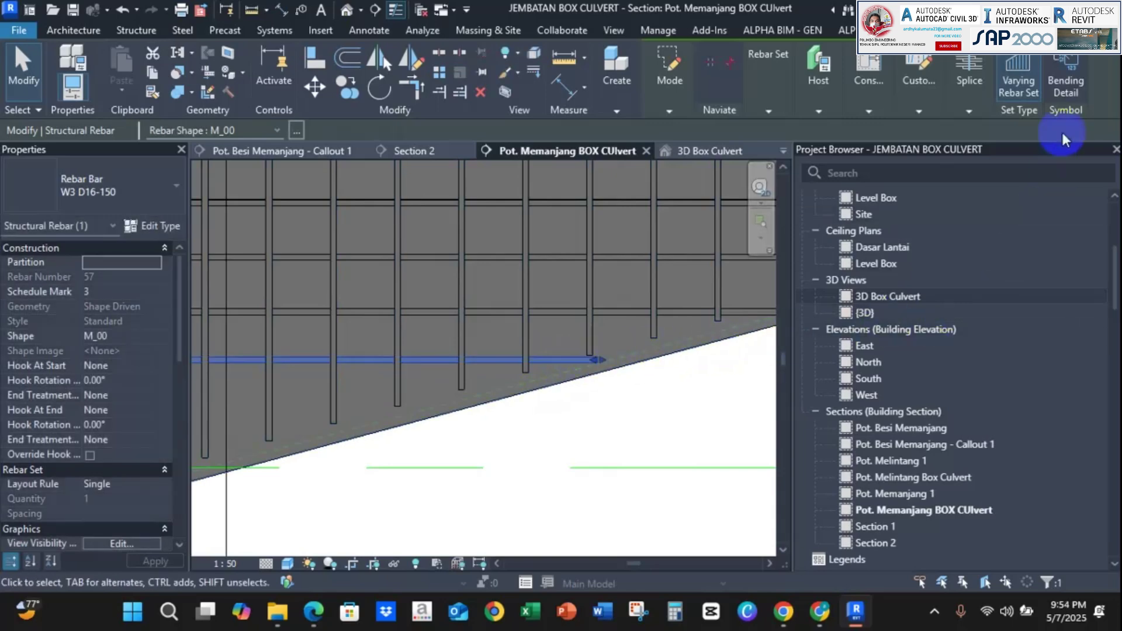
Change the single W3 bar's layout to Maximum Spacing at 100 mm, spreading the bars down over the sloping base.
{"action": "left_click", "coordinate": [754, 100]}
{"action": "left_click", "coordinate": [818, 129]}
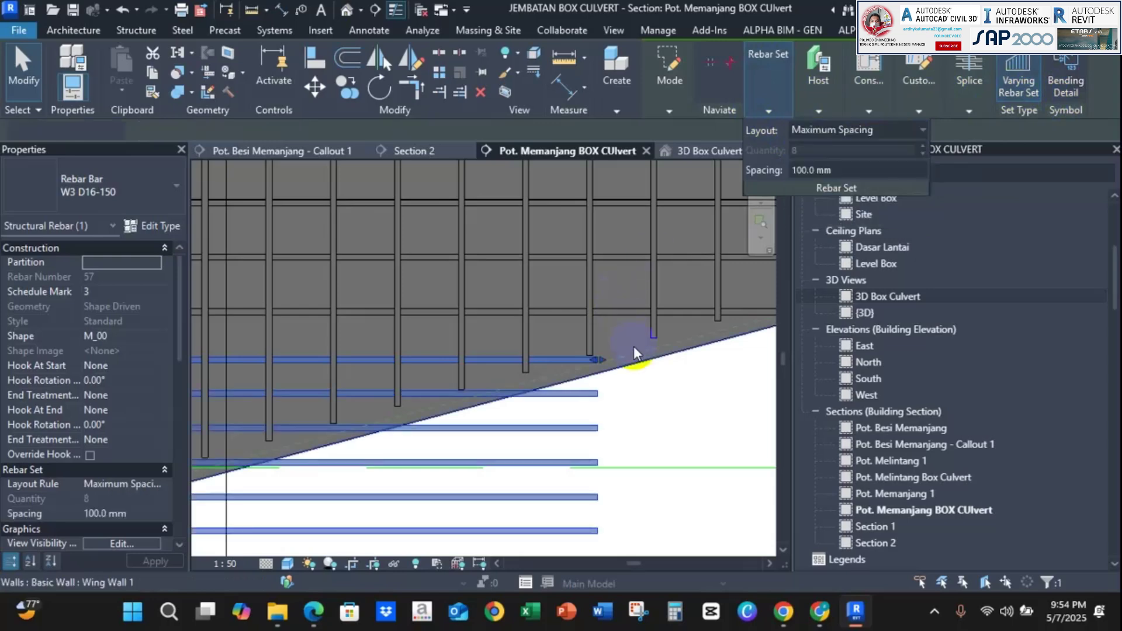
{"action": "scroll", "coordinate": [633, 382], "scroll_direction": "down", "scroll_amount": 4}
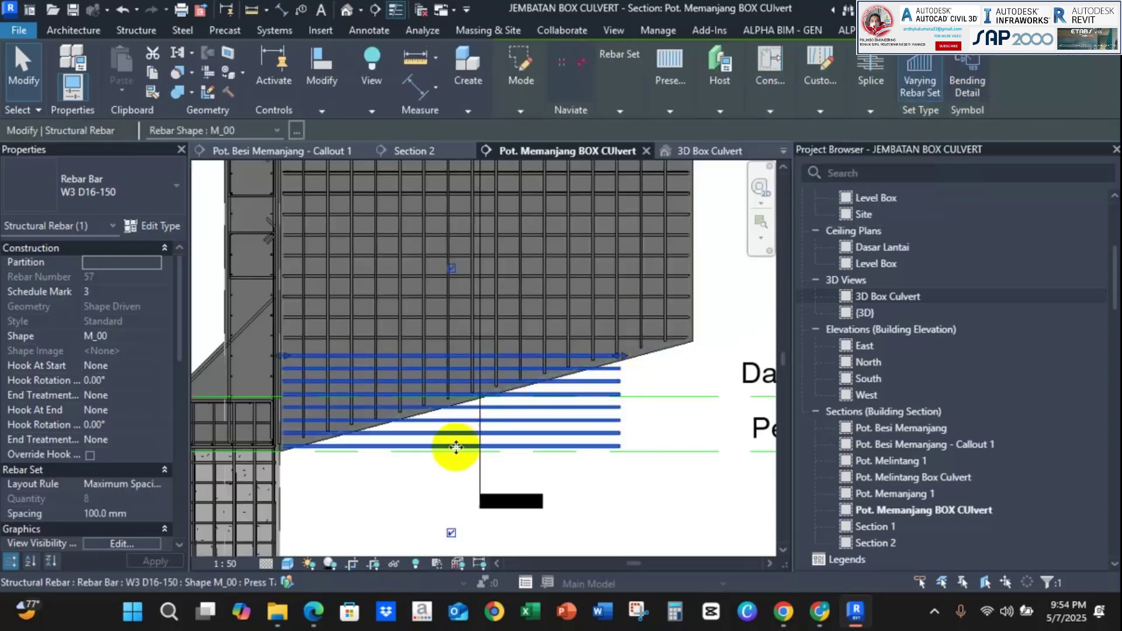
{"action": "left_click", "coordinate": [609, 430]}
{"action": "left_click", "coordinate": [609, 420]}
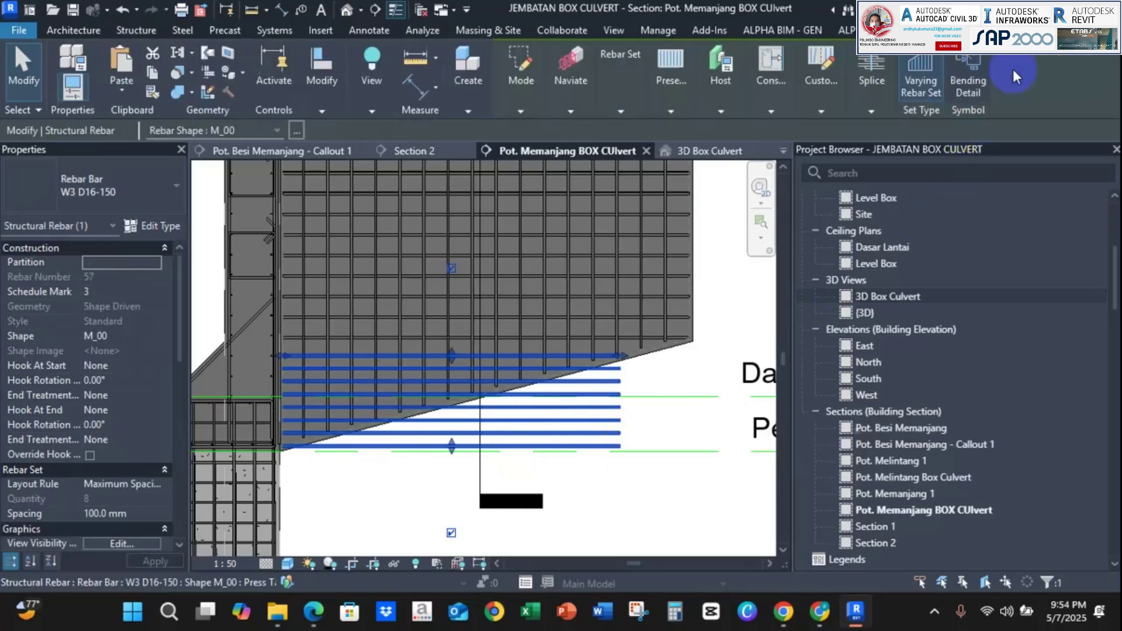
Try moving the outer end of the 100 mm W3 bar set inward and back out along the sloping base, and remove that set.
{"action": "left_click", "coordinate": [682, 451]}
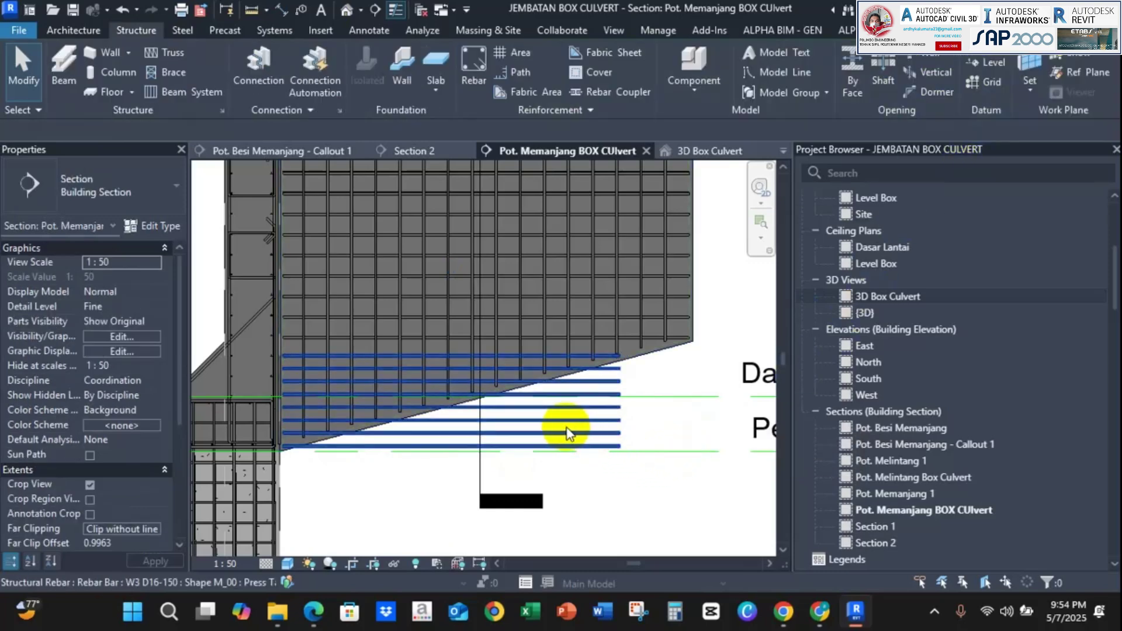
{"action": "left_click", "coordinate": [614, 367]}
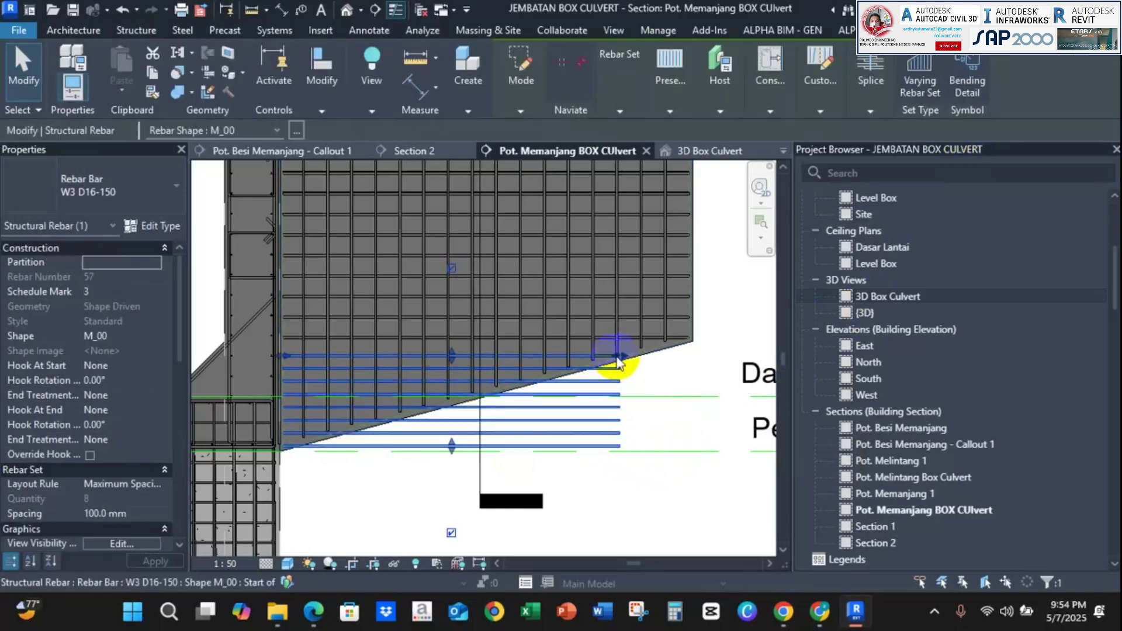
{"action": "left_click_drag", "start_coordinate": [614, 357], "coordinate": [566, 358]}
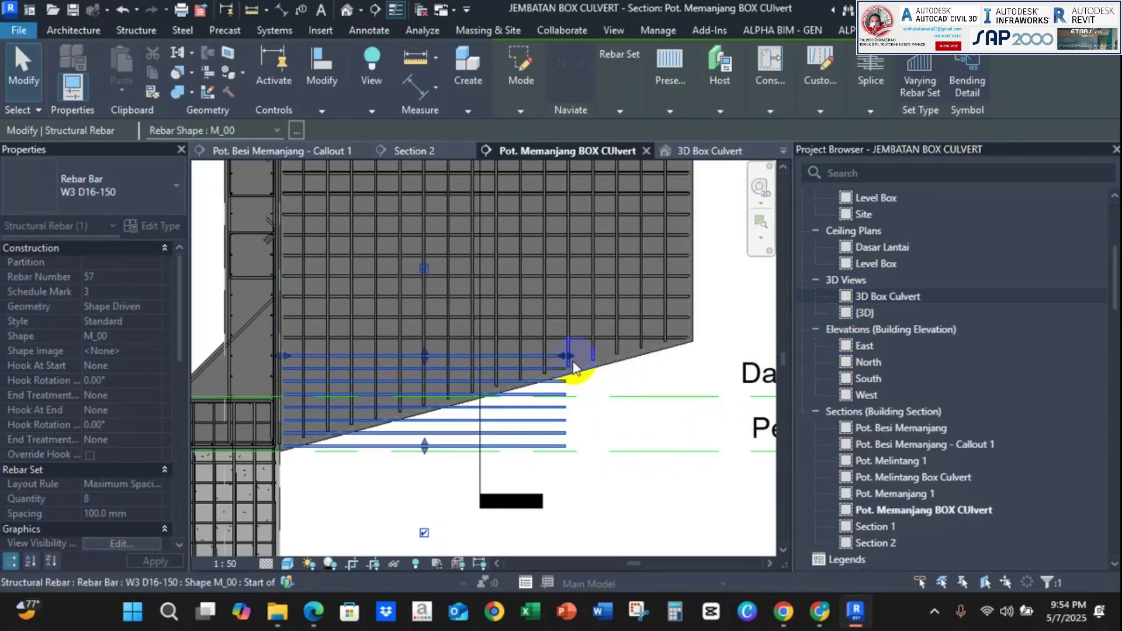
{"action": "scroll", "coordinate": [572, 368], "scroll_direction": "up", "scroll_amount": 3}
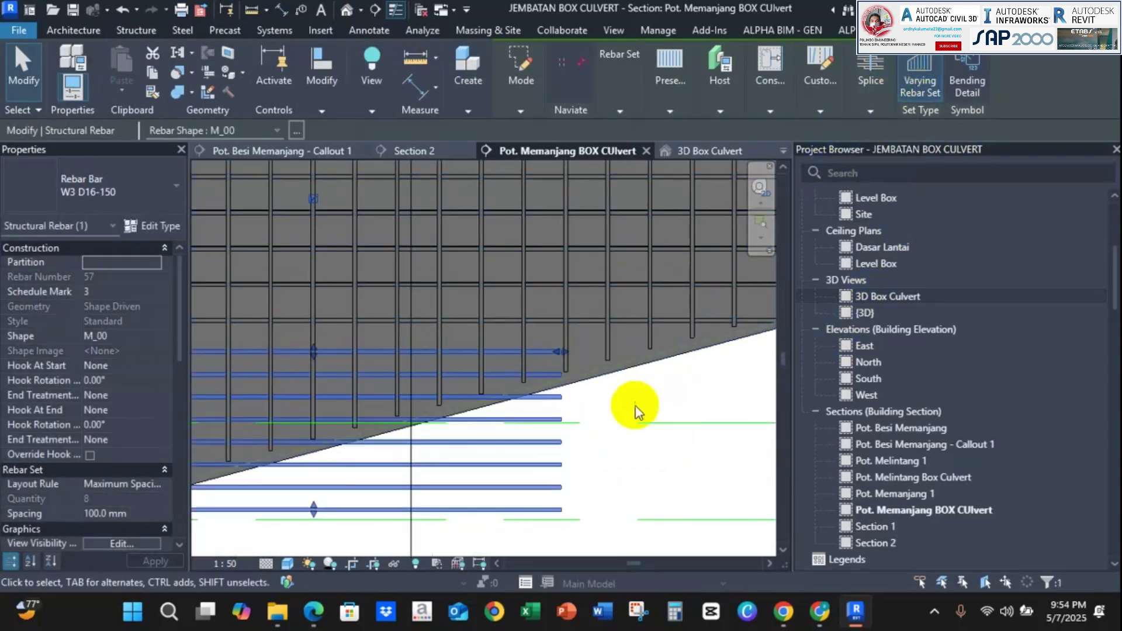
{"action": "left_click_drag", "start_coordinate": [651, 352], "coordinate": [651, 351]}
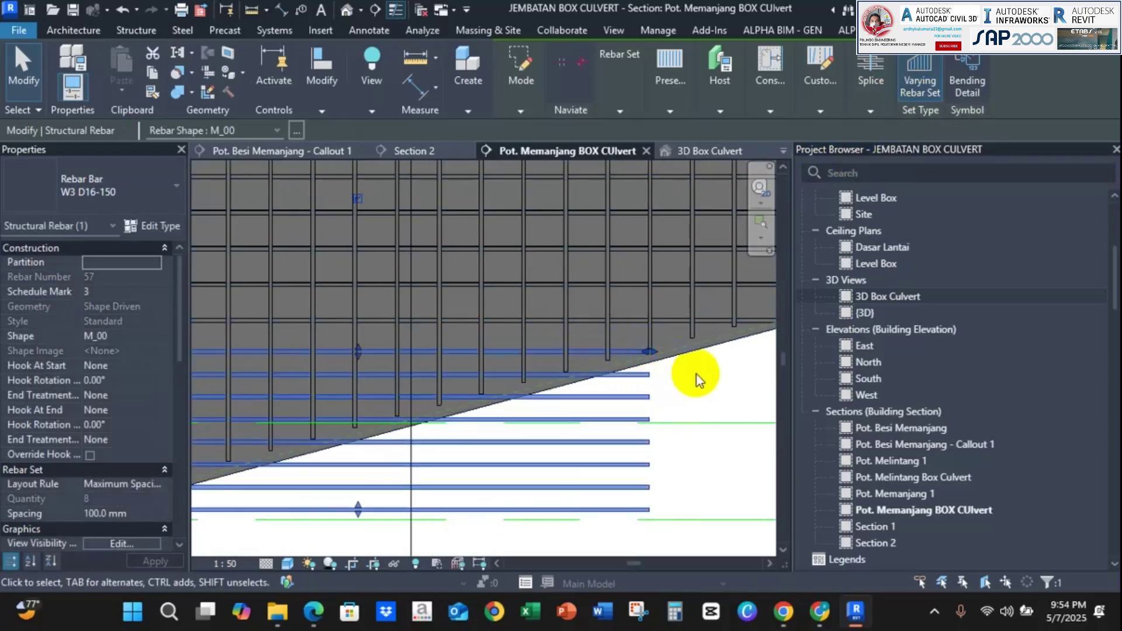
{"action": "left_click", "coordinate": [696, 374]}
{"action": "scroll", "coordinate": [661, 380], "scroll_direction": "down", "scroll_amount": 3}
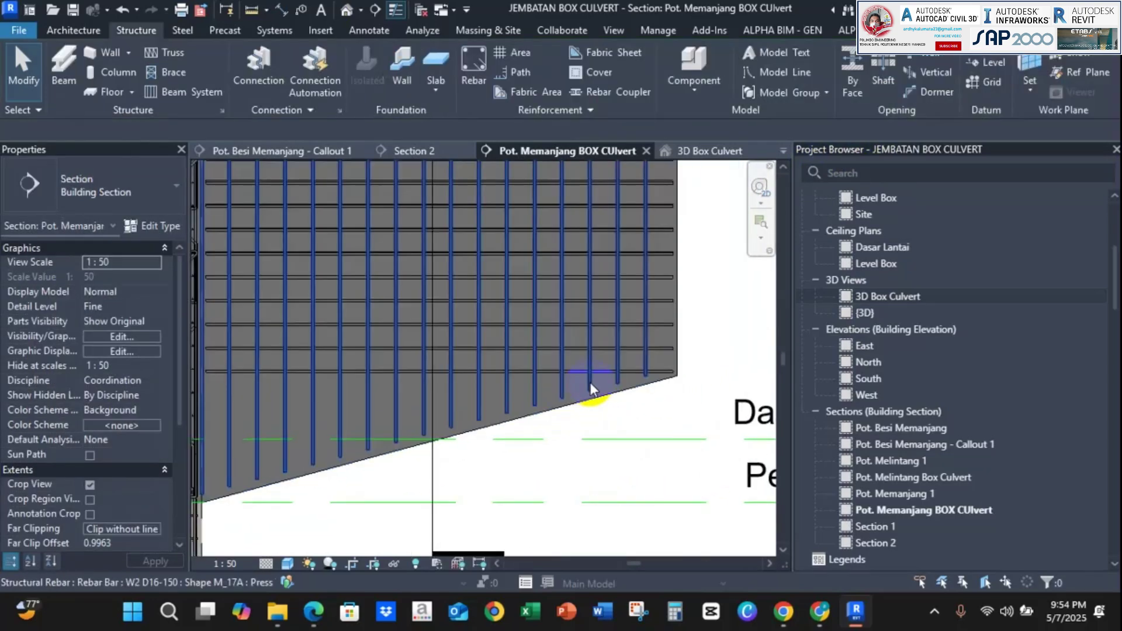
Raise the lower limit of the W3 D16-150 horizontal set at 150 mm spacing, away from the wing wall's sloping base.
{"action": "left_click", "coordinate": [437, 370]}
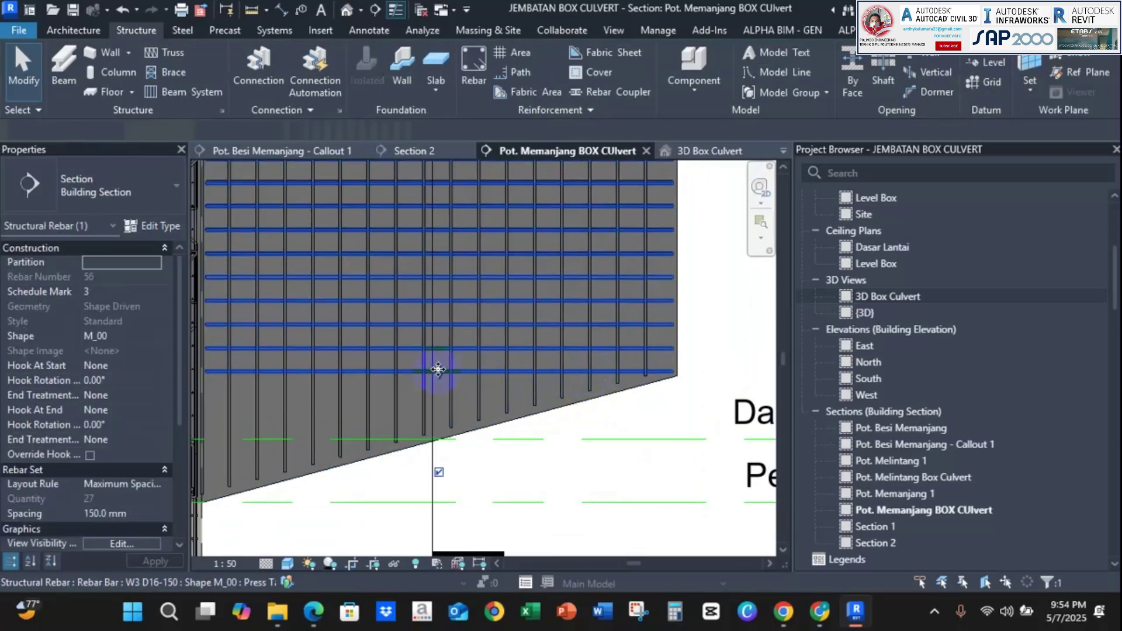
{"action": "left_click_drag", "start_coordinate": [439, 368], "coordinate": [443, 343]}
{"action": "scroll", "coordinate": [442, 371], "scroll_direction": "up", "scroll_amount": 2}
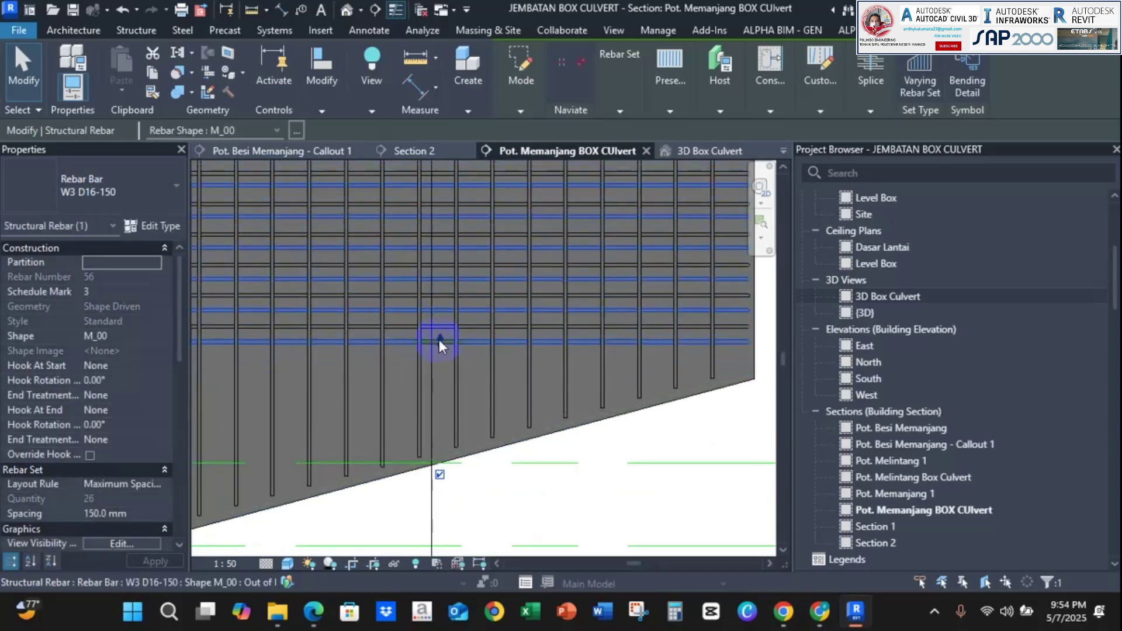
{"action": "key", "text": "Escape"}
In Section 2, place a single M_00 W3 D16-150 bar perpendicular to cover, just below the lowest W3 bar, with Varying Rebar Set enabled.
{"action": "left_click", "coordinate": [420, 150]}
{"action": "scroll", "coordinate": [540, 376], "scroll_direction": "up", "scroll_amount": 2}
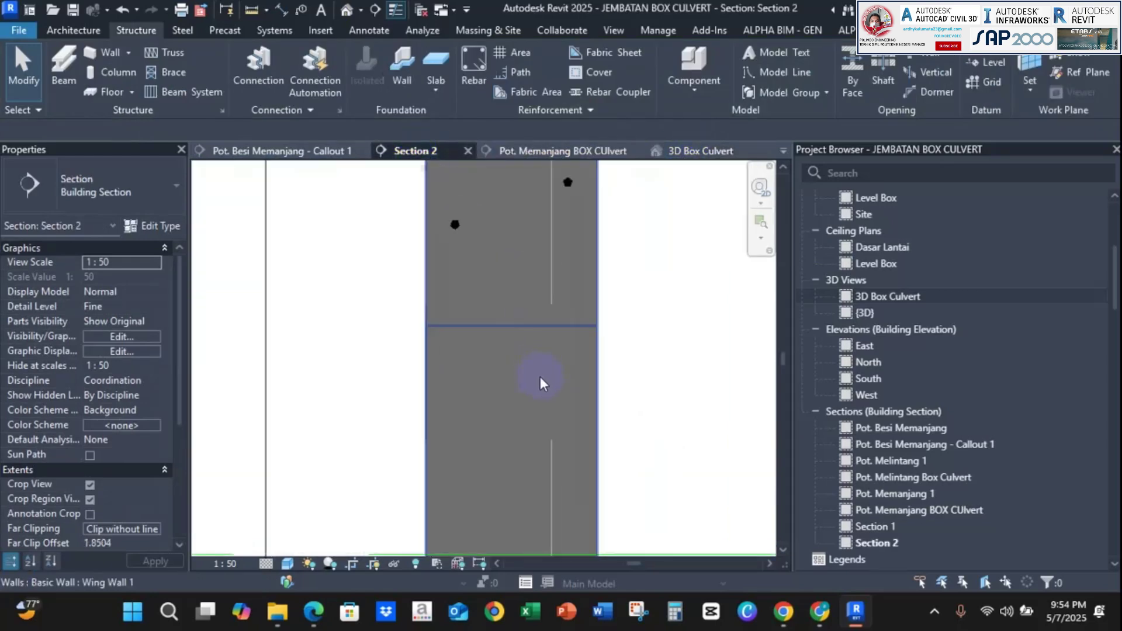
{"action": "middle_click_drag", "start_coordinate": [540, 376], "coordinate": [509, 304]}
{"action": "scroll", "coordinate": [490, 216], "scroll_direction": "up", "scroll_amount": 3}
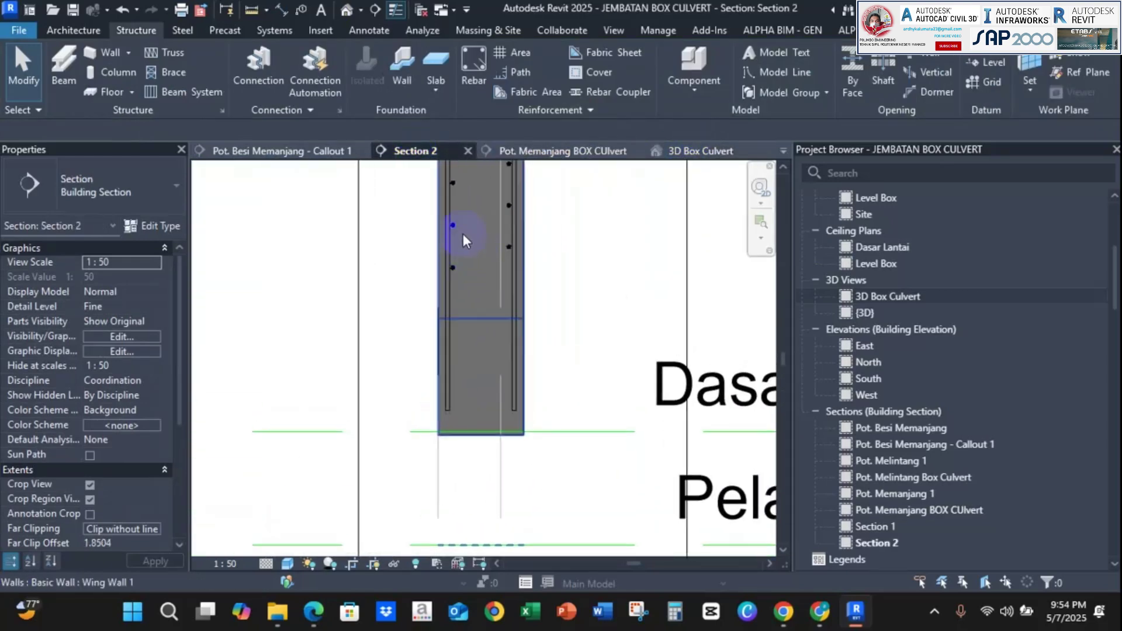
{"action": "left_click", "coordinate": [467, 61]}
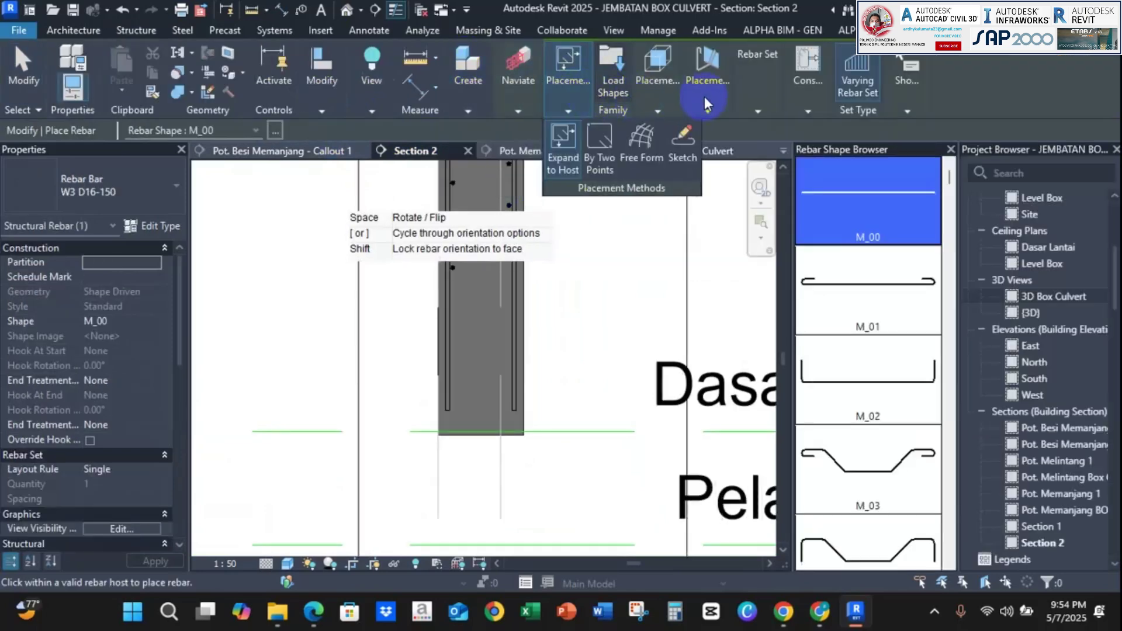
{"action": "mouse_move", "coordinate": [661, 79]}
{"action": "mouse_move", "coordinate": [706, 84]}
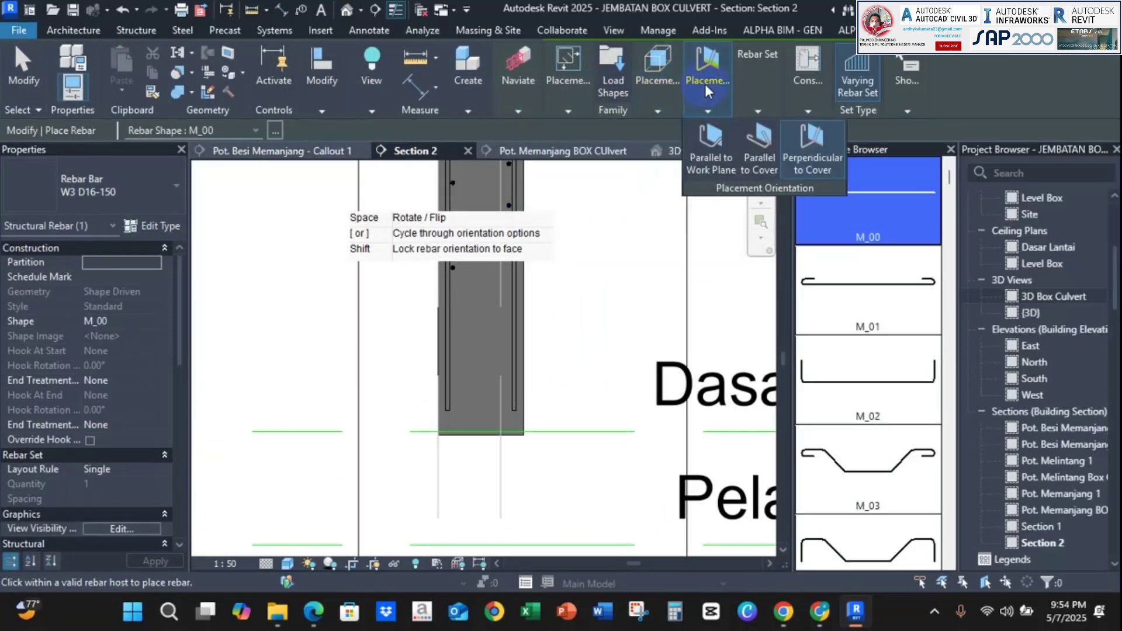
{"action": "left_click", "coordinate": [804, 146]}
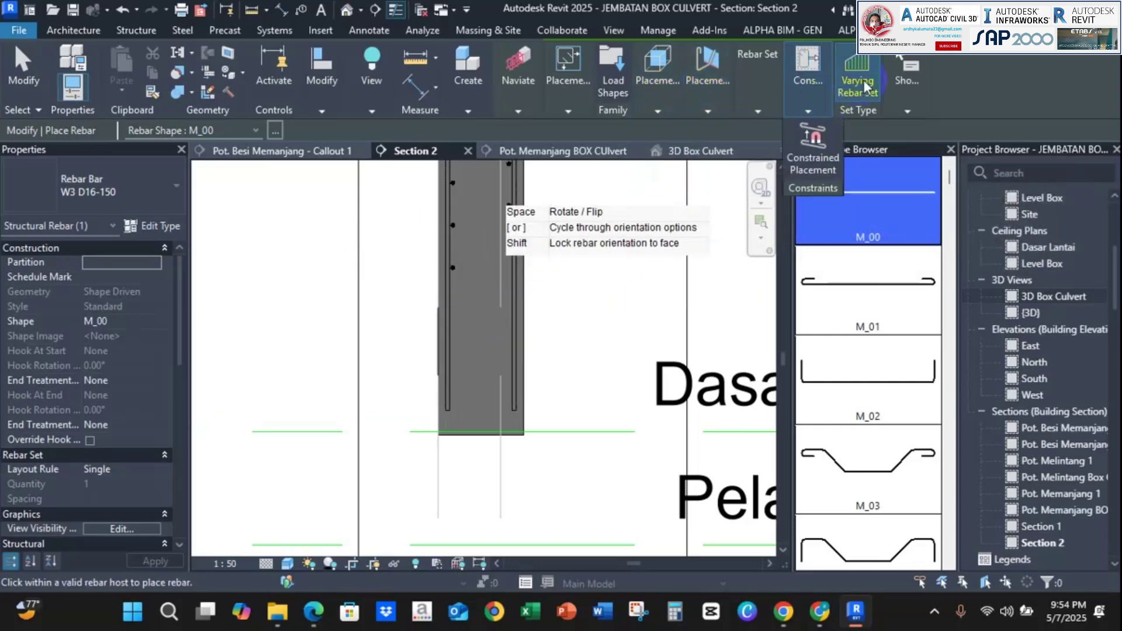
{"action": "scroll", "coordinate": [455, 307], "scroll_direction": "up", "scroll_amount": 3}
{"action": "scroll", "coordinate": [455, 307], "scroll_direction": "up", "scroll_amount": 2}
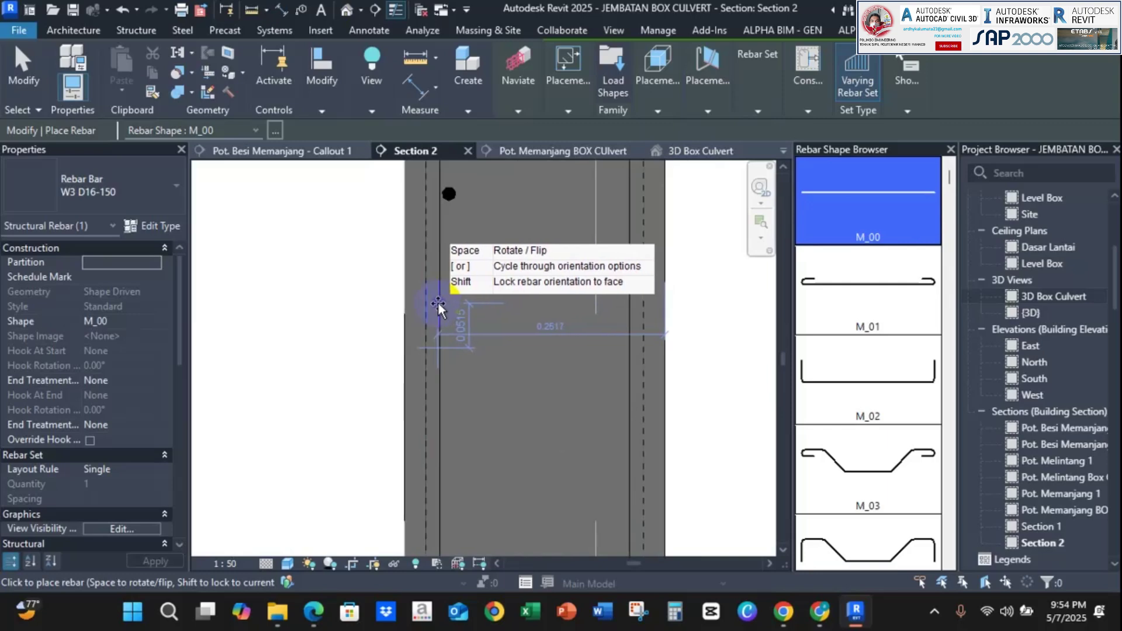
{"action": "left_click", "coordinate": [448, 250]}
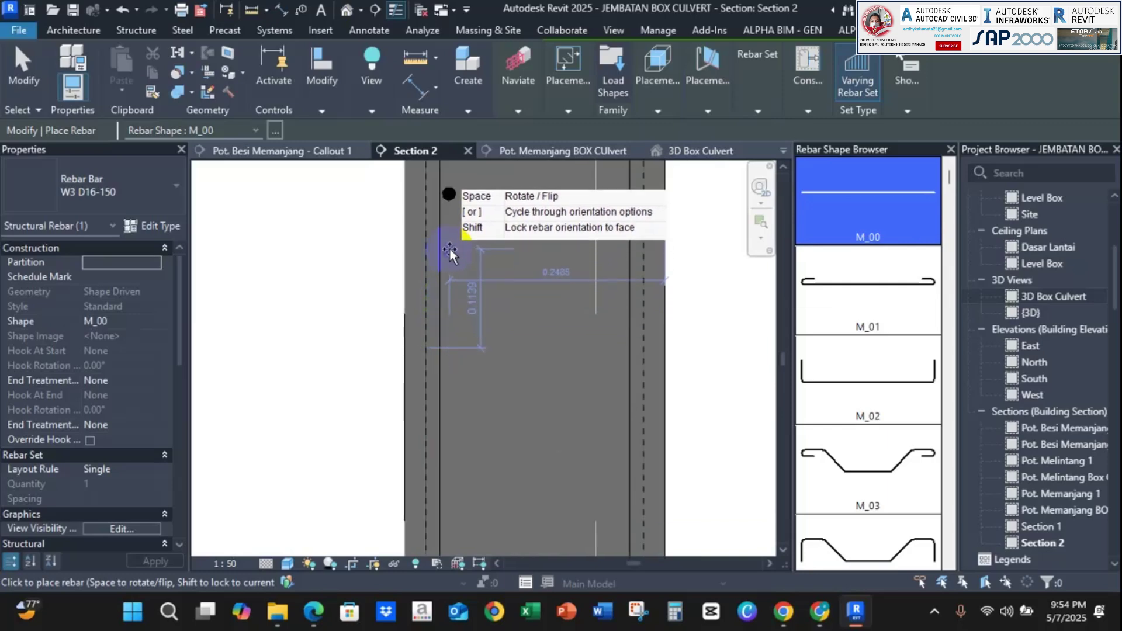
In Pot. Memanjang BOX CUlvert, try a Maximum Spacing layout at 100 mm on the new W3 bar, and remove the set.
{"action": "left_click", "coordinate": [570, 152]}
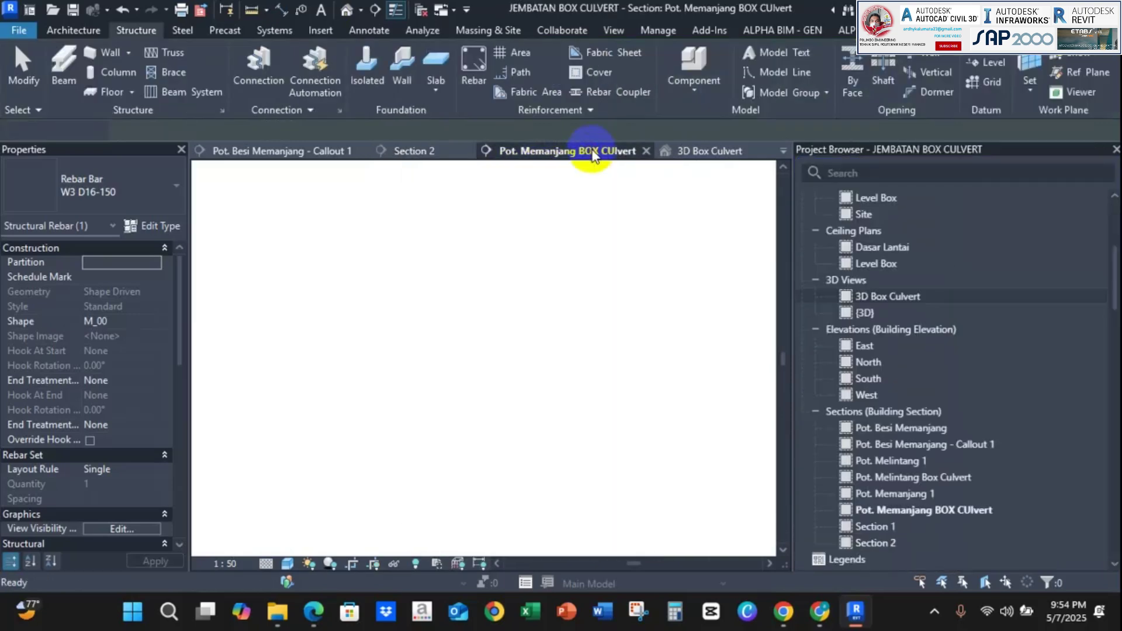
{"action": "left_click", "coordinate": [651, 366]}
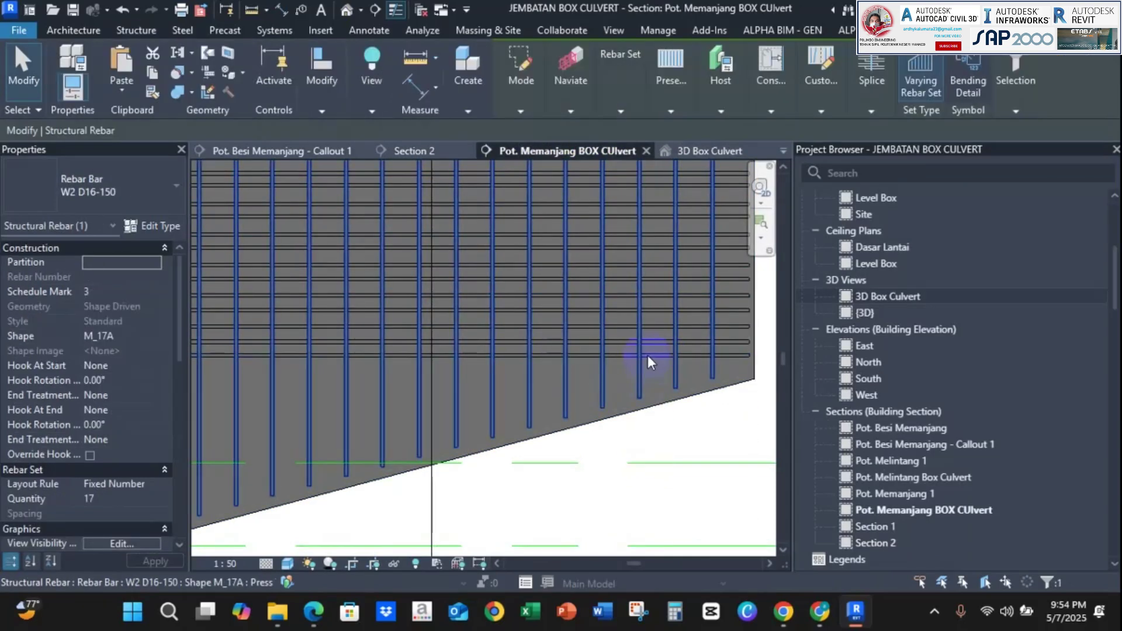
{"action": "key", "text": "Escape"}
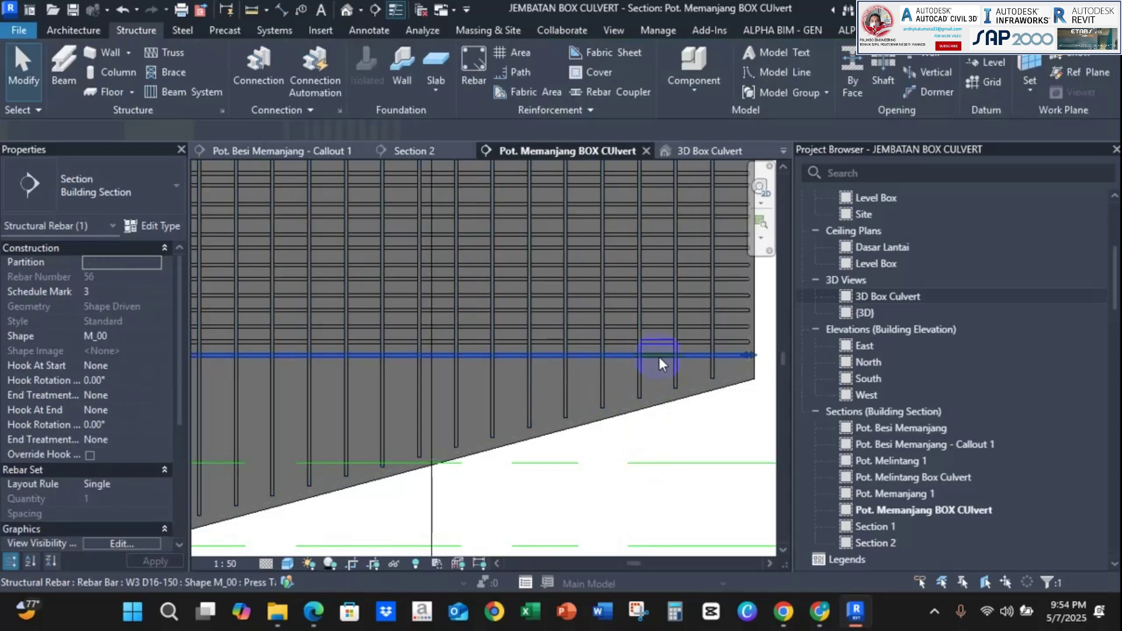
{"action": "left_click", "coordinate": [658, 357]}
{"action": "mouse_move", "coordinate": [763, 58]}
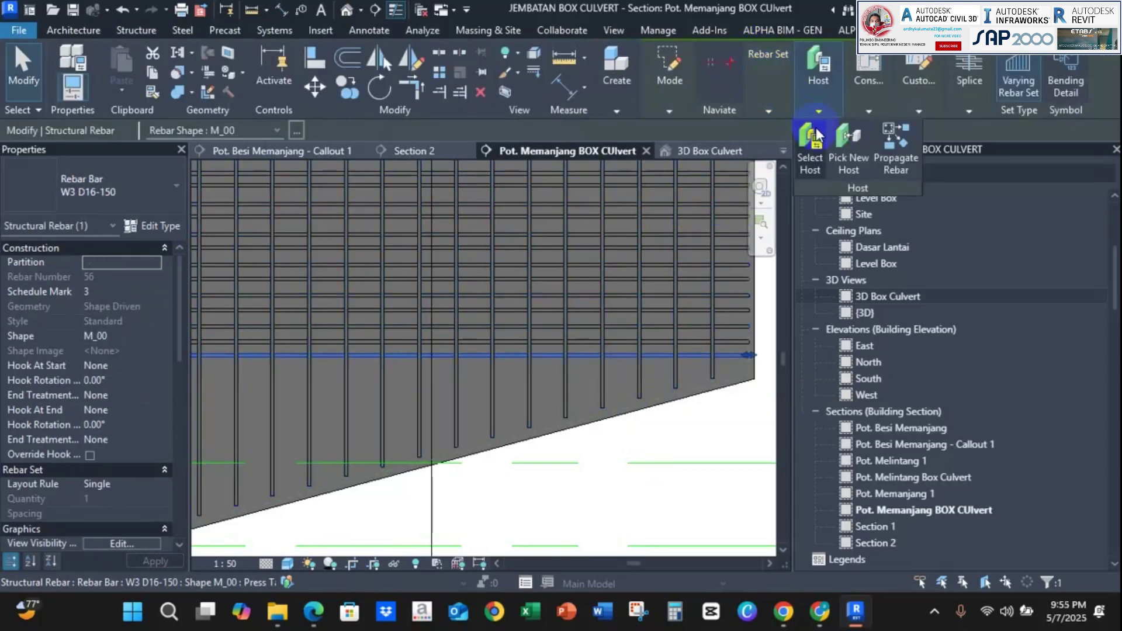
{"action": "left_click", "coordinate": [802, 128]}
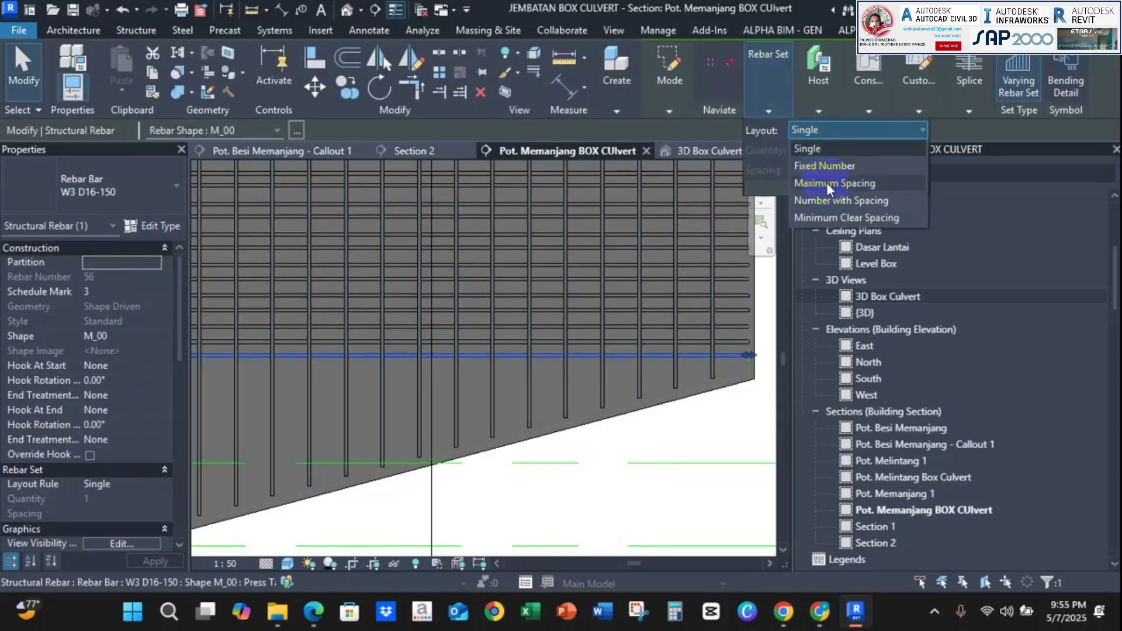
{"action": "left_click", "coordinate": [684, 321]}
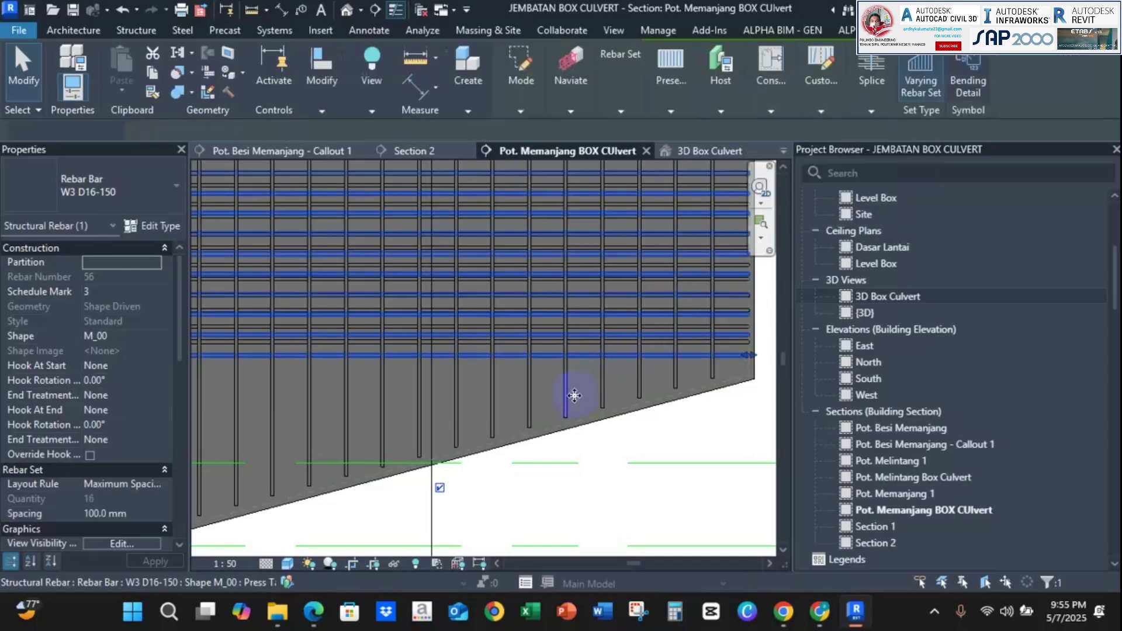
{"action": "scroll", "coordinate": [572, 393], "scroll_direction": "down", "scroll_amount": 4}
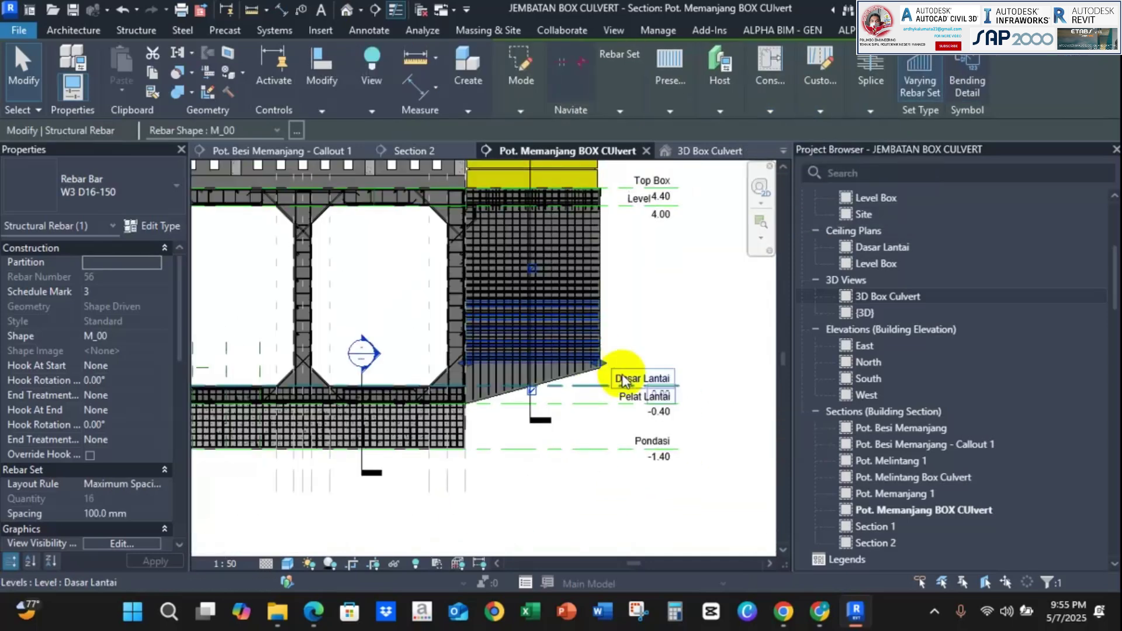
{"action": "scroll", "coordinate": [629, 373], "scroll_direction": "up", "scroll_amount": 4}
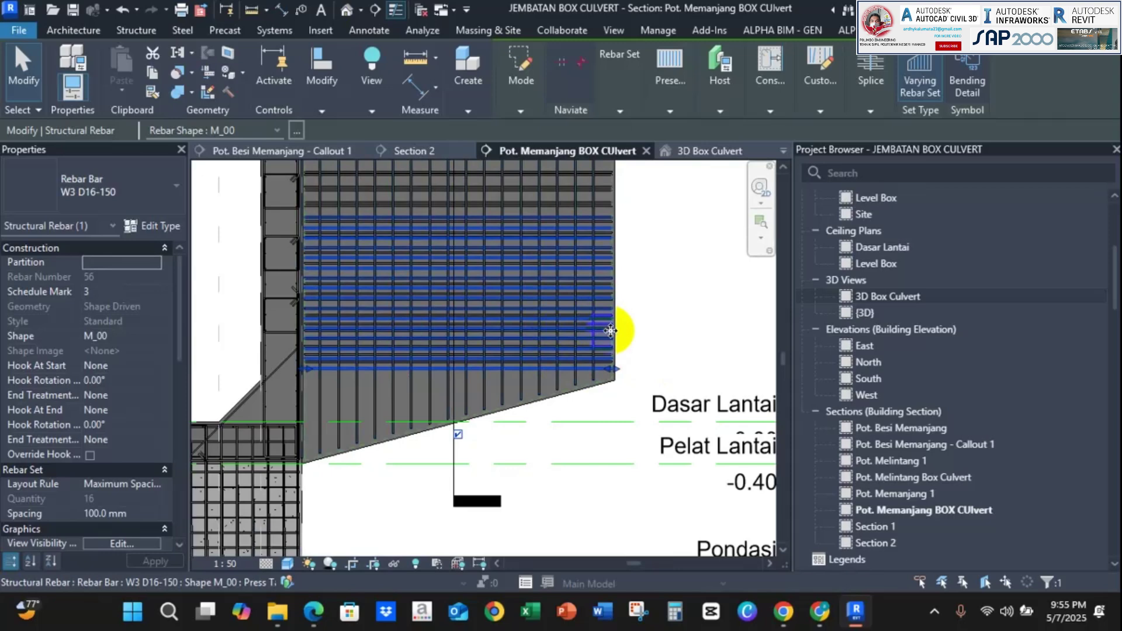
{"action": "key", "text": "Escape"}
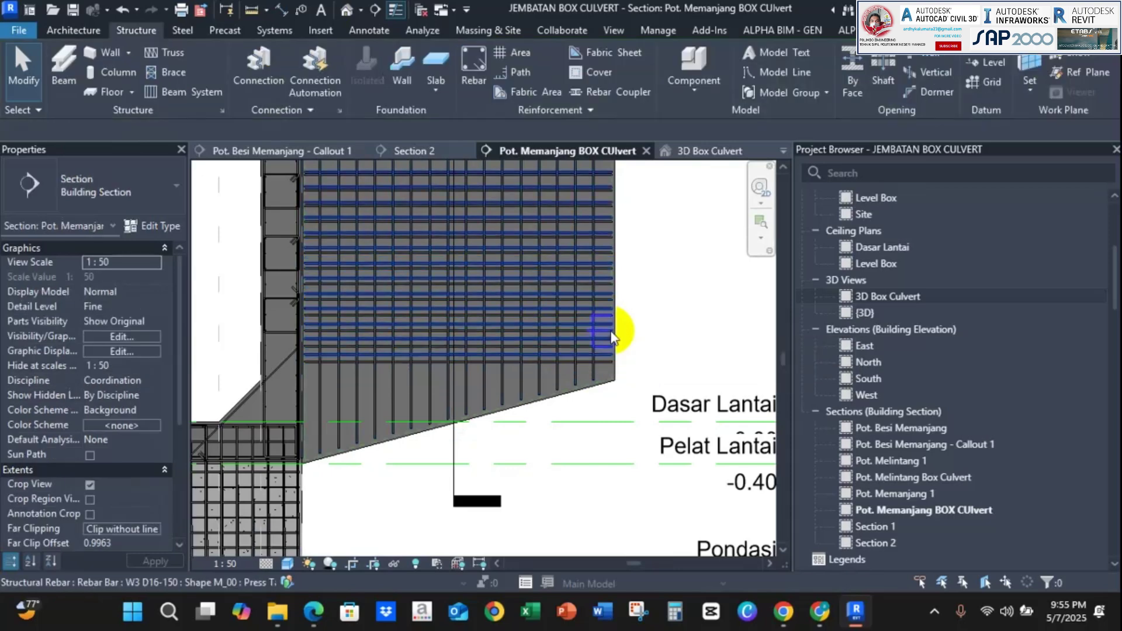
In Section 2, place another single M_00 W3 D16-150 bar just below the lowest W3 bar on the same face and select it.
{"action": "left_click", "coordinate": [415, 151]}
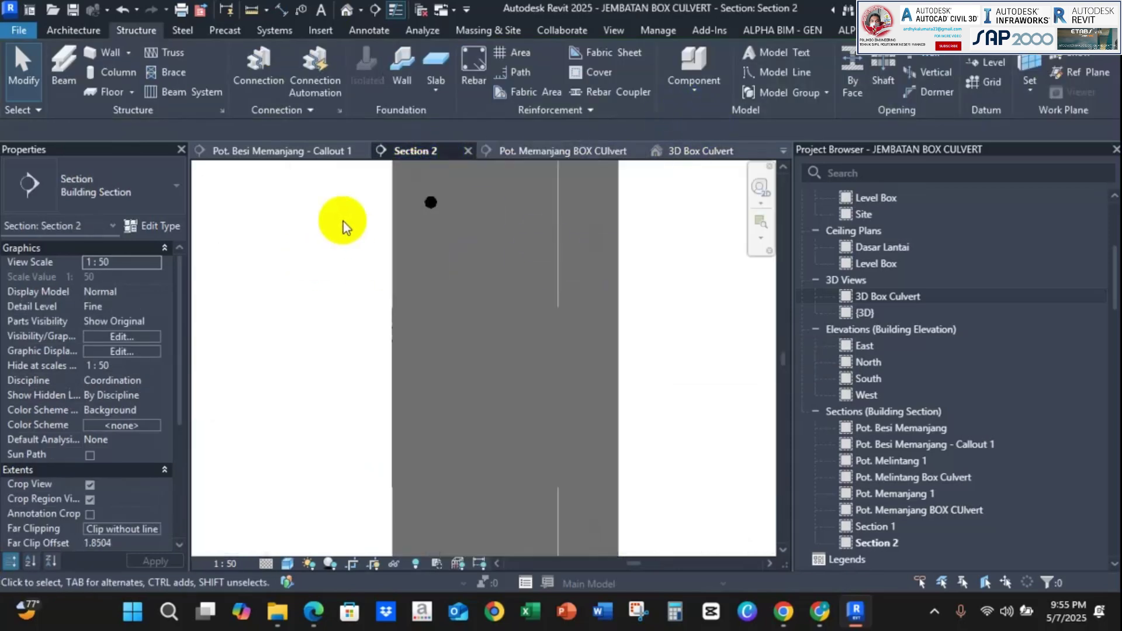
{"action": "left_click", "coordinate": [476, 72]}
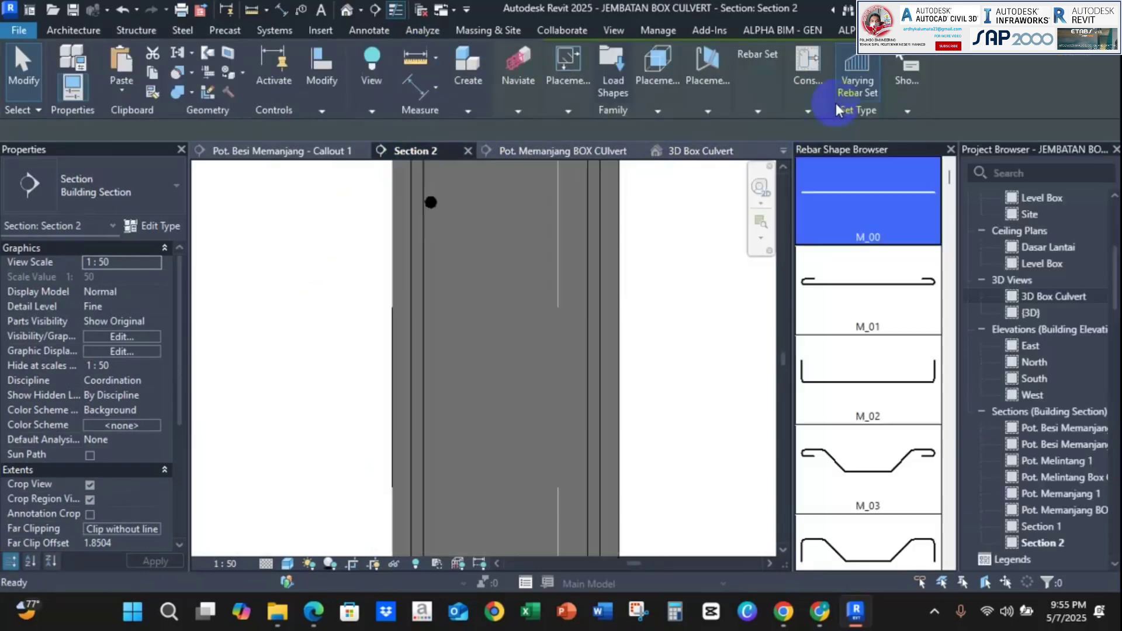
{"action": "mouse_move", "coordinate": [703, 93]}
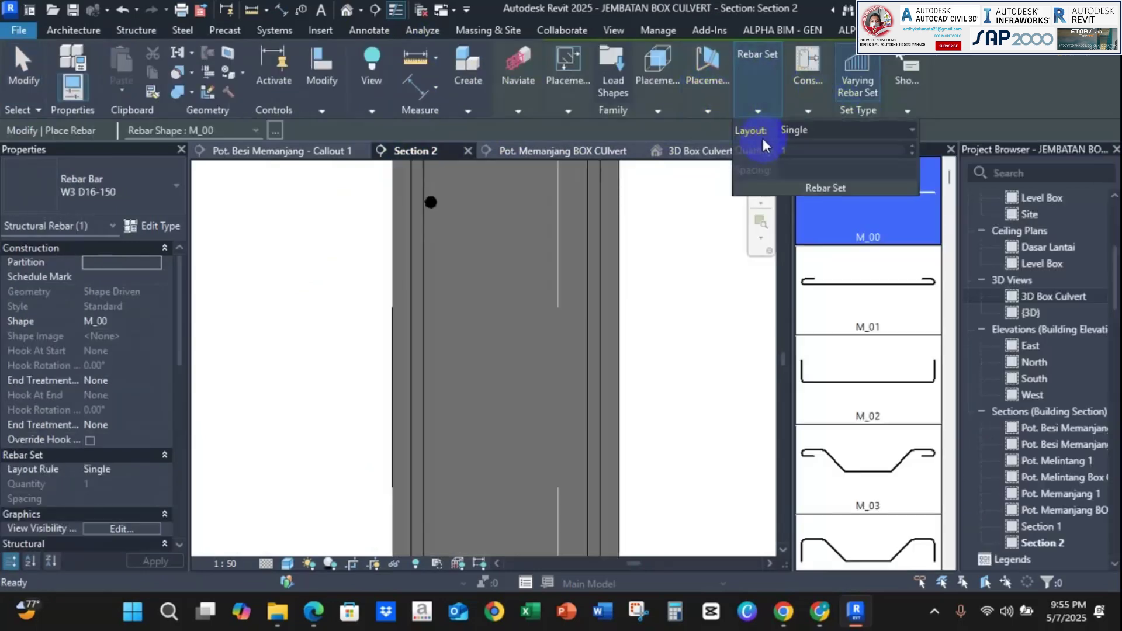
{"action": "left_click", "coordinate": [656, 81]}
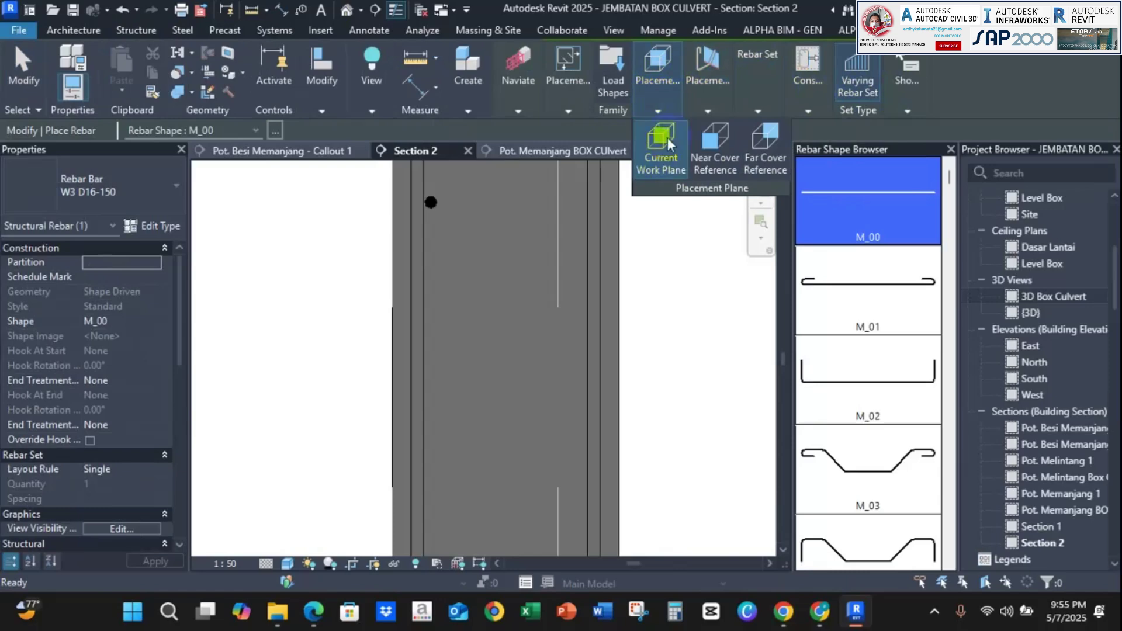
{"action": "mouse_move", "coordinate": [706, 92]}
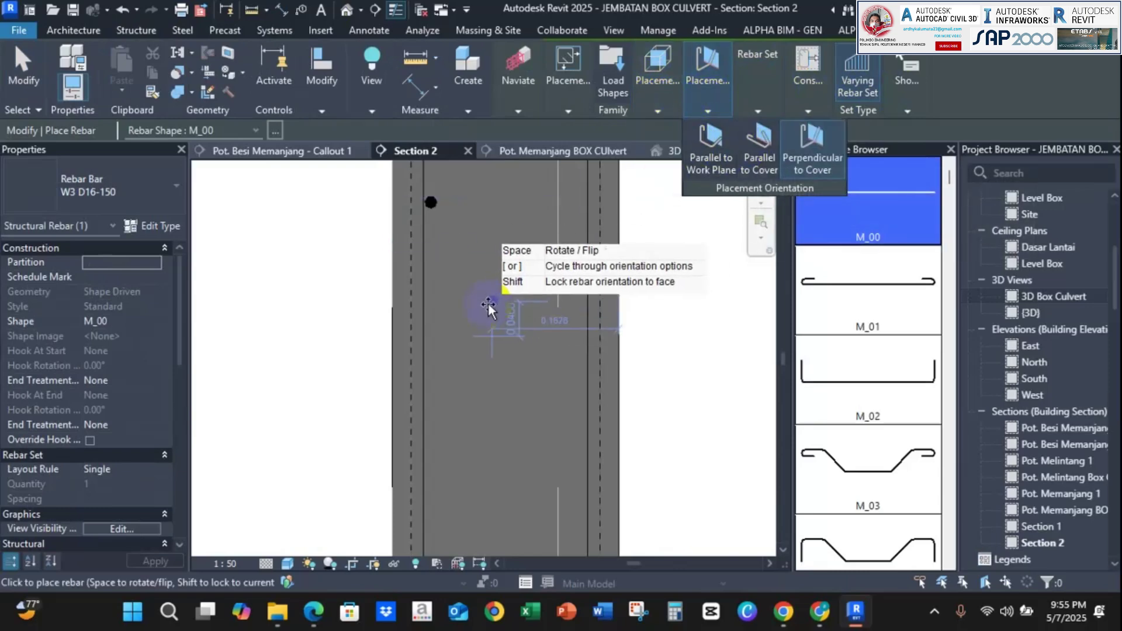
{"action": "scroll", "coordinate": [452, 307], "scroll_direction": "up", "scroll_amount": 1}
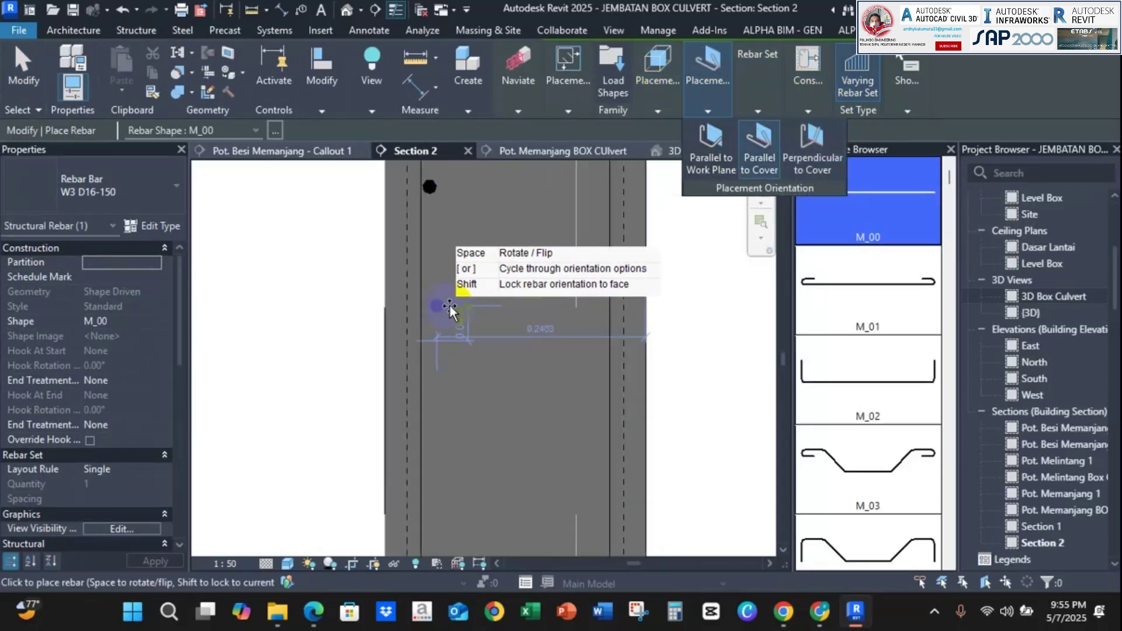
{"action": "left_click", "coordinate": [850, 88]}
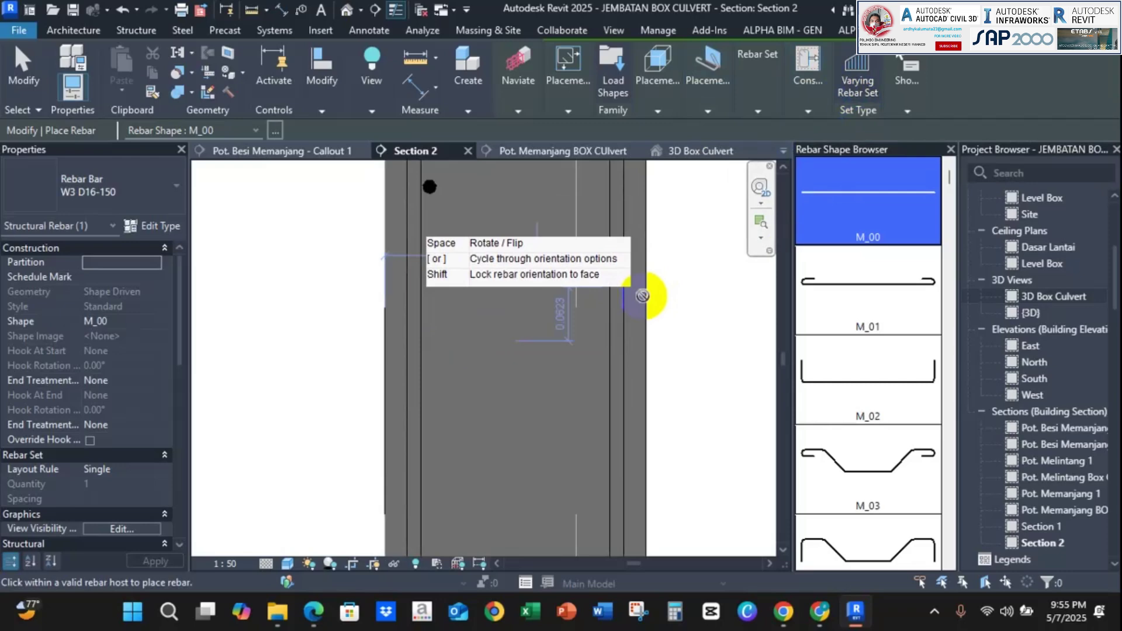
{"action": "left_click", "coordinate": [427, 283]}
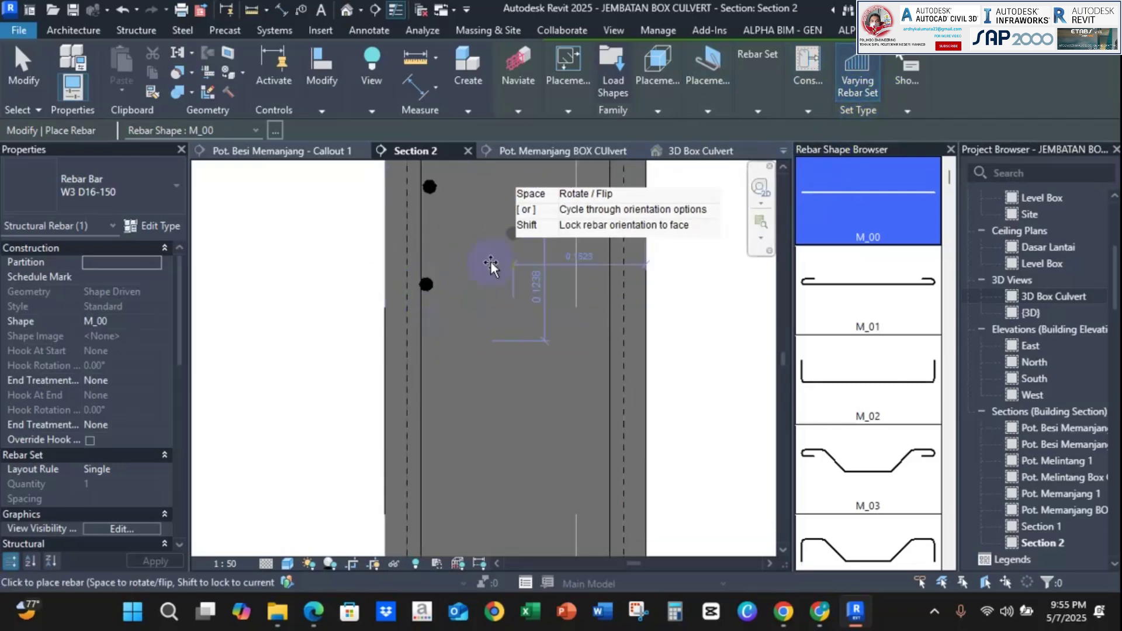
{"action": "key", "text": "Escape"}
{"action": "scroll", "coordinate": [426, 305], "scroll_direction": "up", "scroll_amount": 1}
{"action": "left_click", "coordinate": [427, 274]}
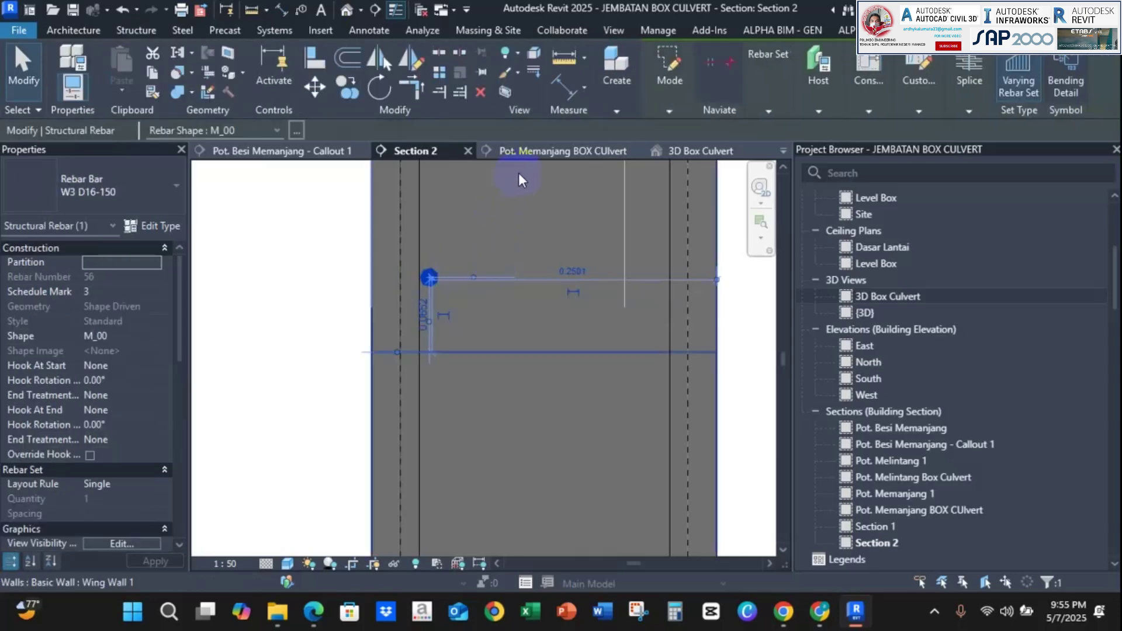
In Pot. Memanjang BOX CUlvert, lower the single W3 bar and shorten its outer end to about 2 m, just inside the sloping base.
{"action": "left_click", "coordinate": [523, 149]}
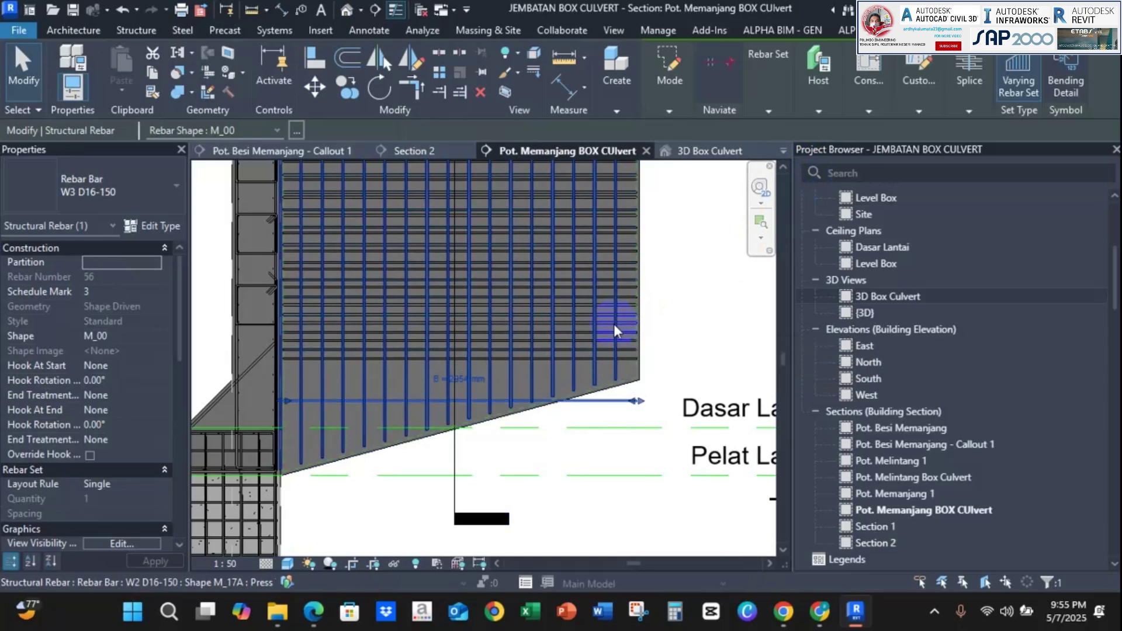
{"action": "scroll", "coordinate": [602, 359], "scroll_direction": "up", "scroll_amount": 2}
{"action": "left_click_drag", "start_coordinate": [647, 421], "coordinate": [473, 428]}
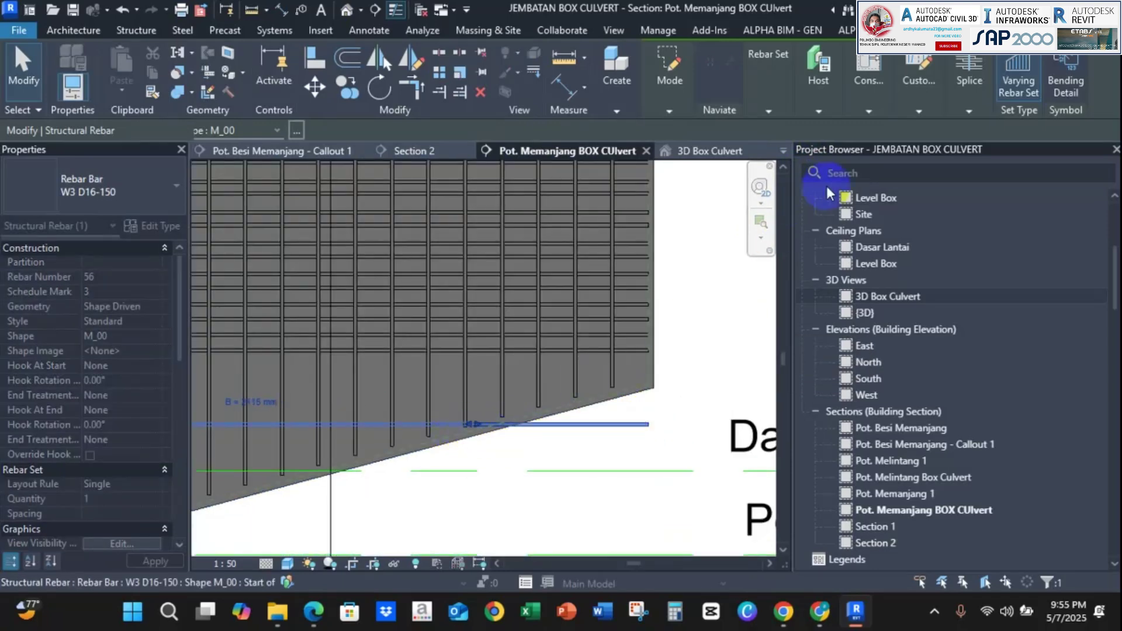
Try a Maximum Spacing layout at 100 mm on the shortened W3 bar and discard the set in Section 2.
{"action": "left_click", "coordinate": [759, 87]}
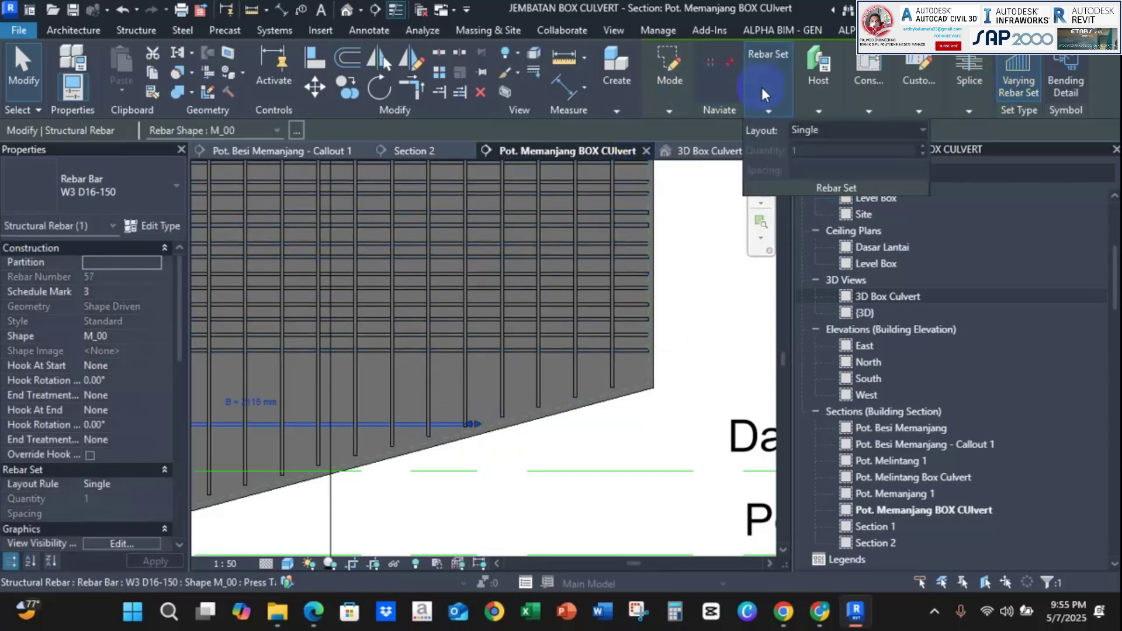
{"action": "left_click", "coordinate": [798, 131]}
{"action": "left_click", "coordinate": [822, 183]}
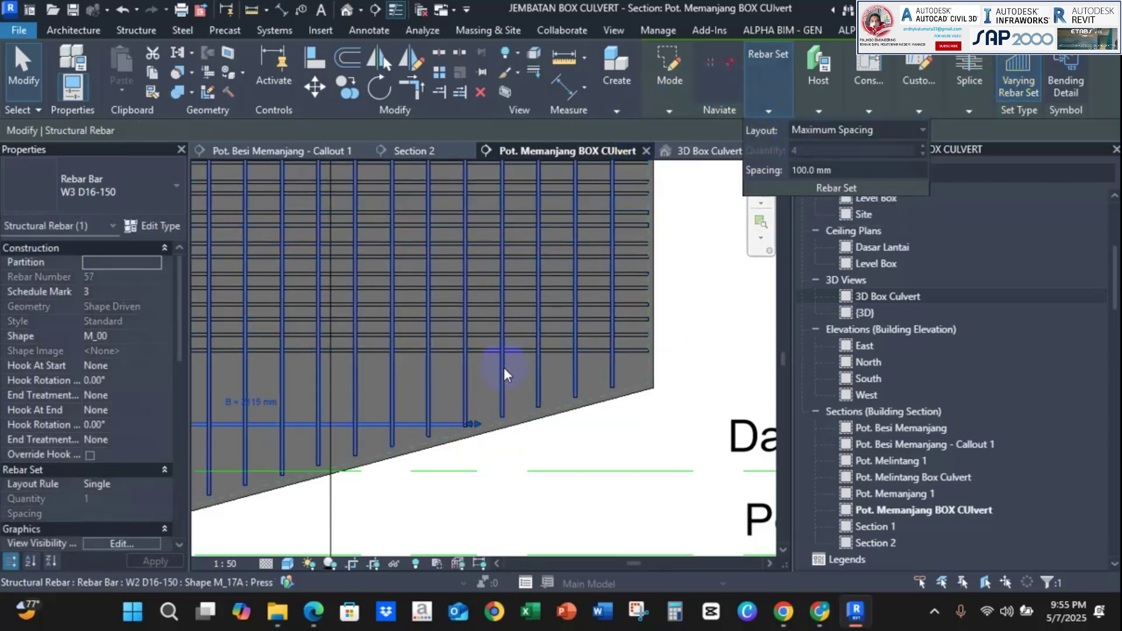
{"action": "scroll", "coordinate": [503, 375], "scroll_direction": "down", "scroll_amount": 2}
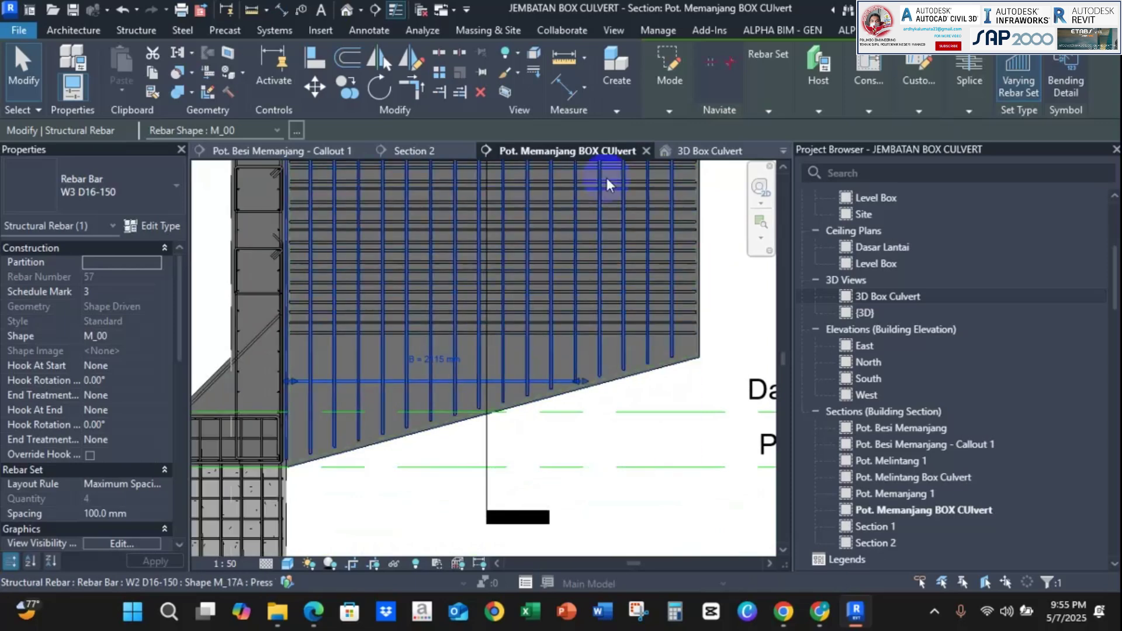
{"action": "left_click", "coordinate": [439, 152]}
{"action": "scroll", "coordinate": [504, 330], "scroll_direction": "up", "scroll_amount": 2}
{"action": "scroll", "coordinate": [549, 390], "scroll_direction": "up", "scroll_amount": 1}
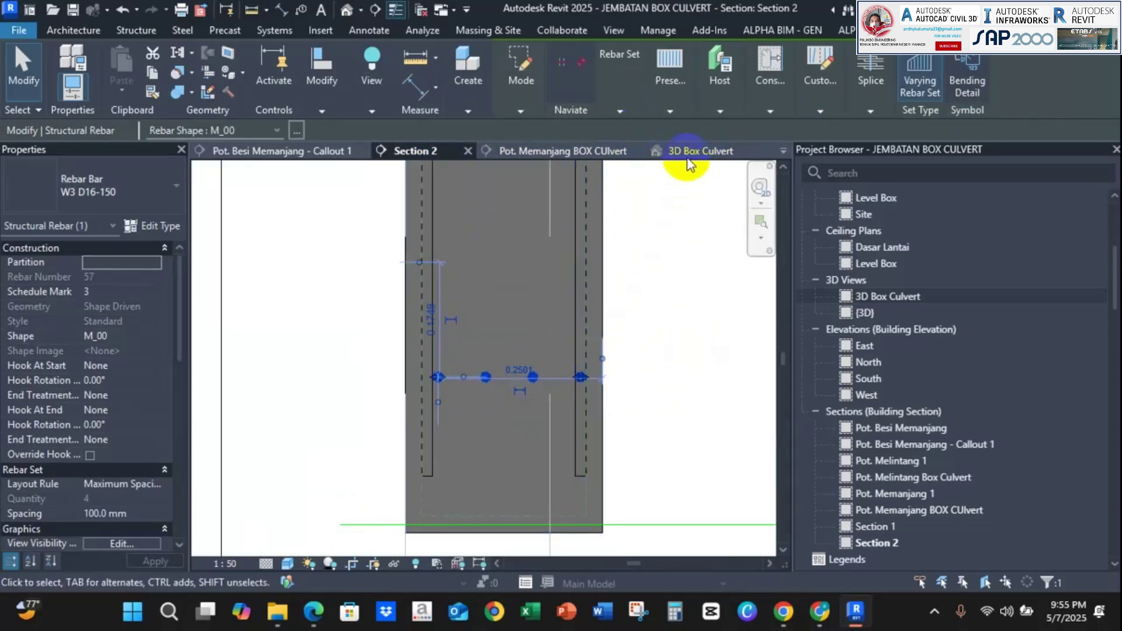
{"action": "key", "text": "Escape"}
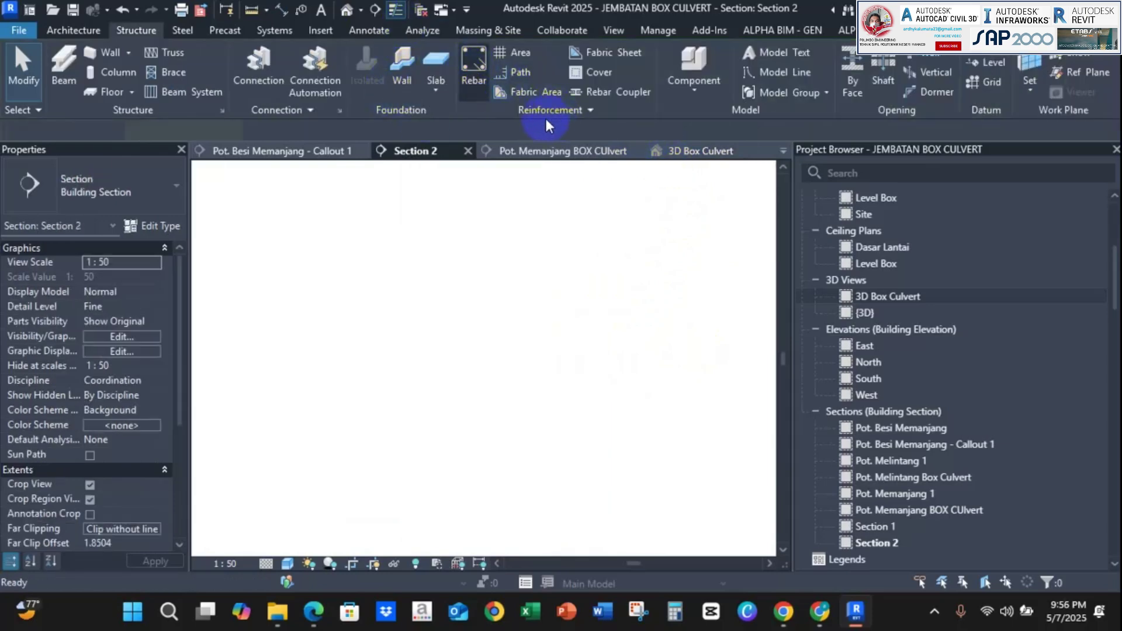
In Section 2, place a fresh single M_00 W3 D16-150 bar perpendicular to cover, against the inside of the wing wall's vertical bar.
{"action": "left_click", "coordinate": [708, 90]}
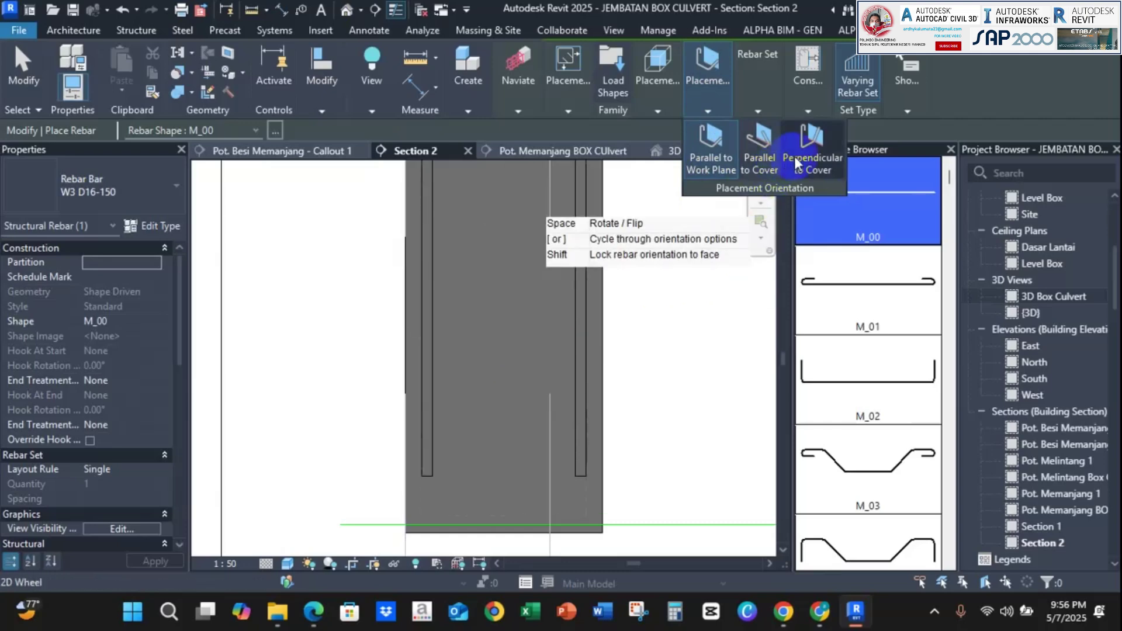
{"action": "left_click", "coordinate": [795, 159]}
{"action": "scroll", "coordinate": [437, 420], "scroll_direction": "up", "scroll_amount": 3}
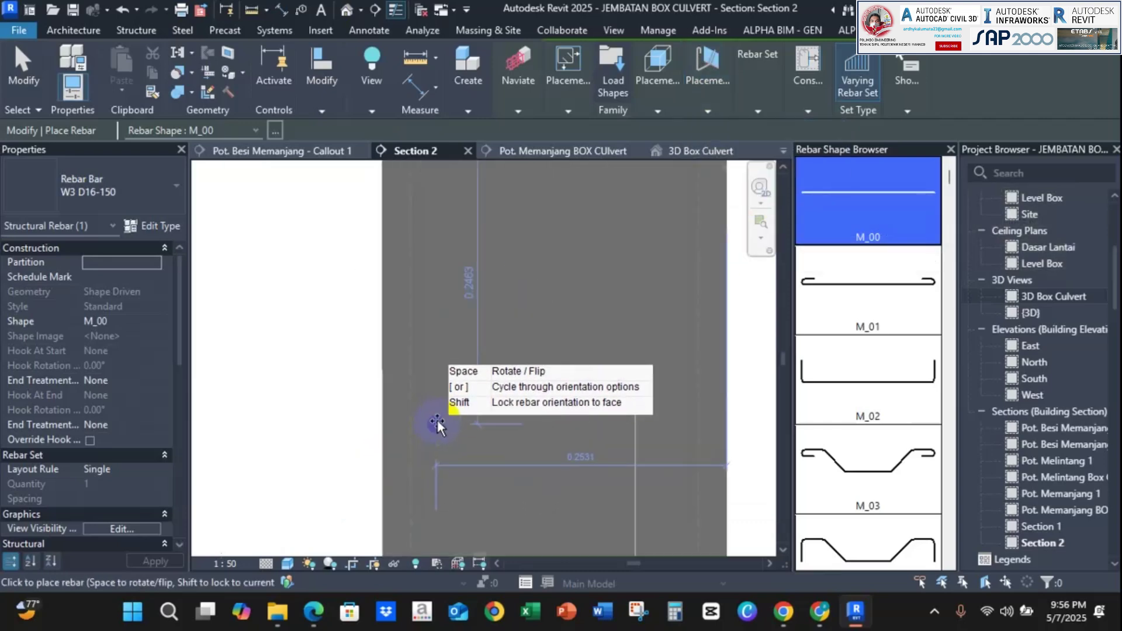
{"action": "left_click", "coordinate": [439, 408]}
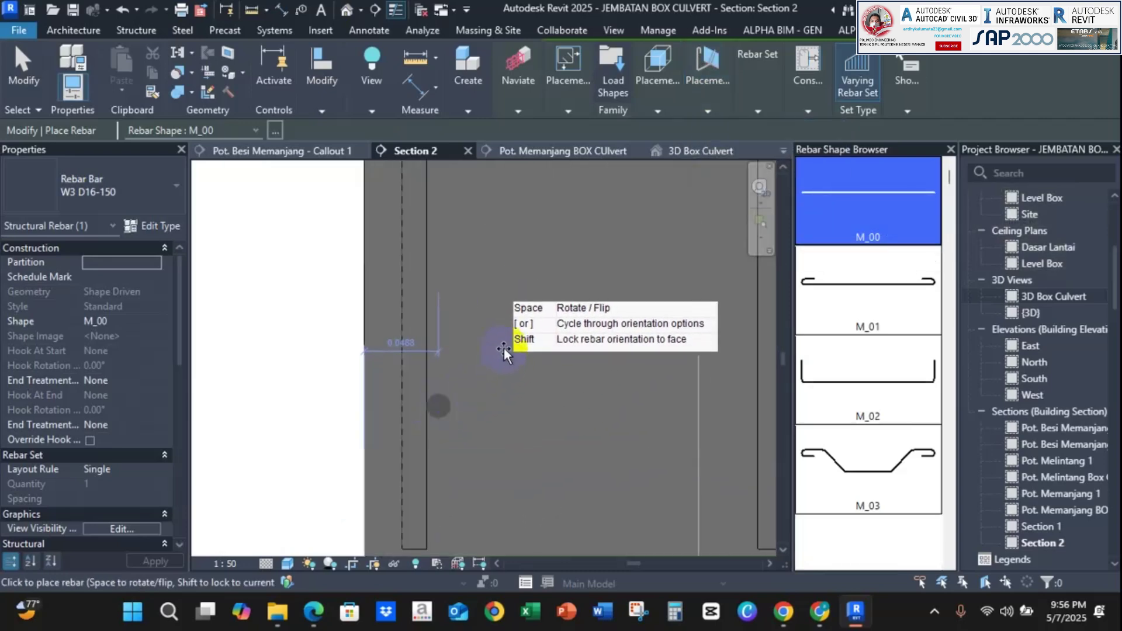
In Pot. Memanjang BOX CUlvert, give the new W3 bar a Maximum Spacing layout with 150 mm spacing.
{"action": "left_click", "coordinate": [581, 151]}
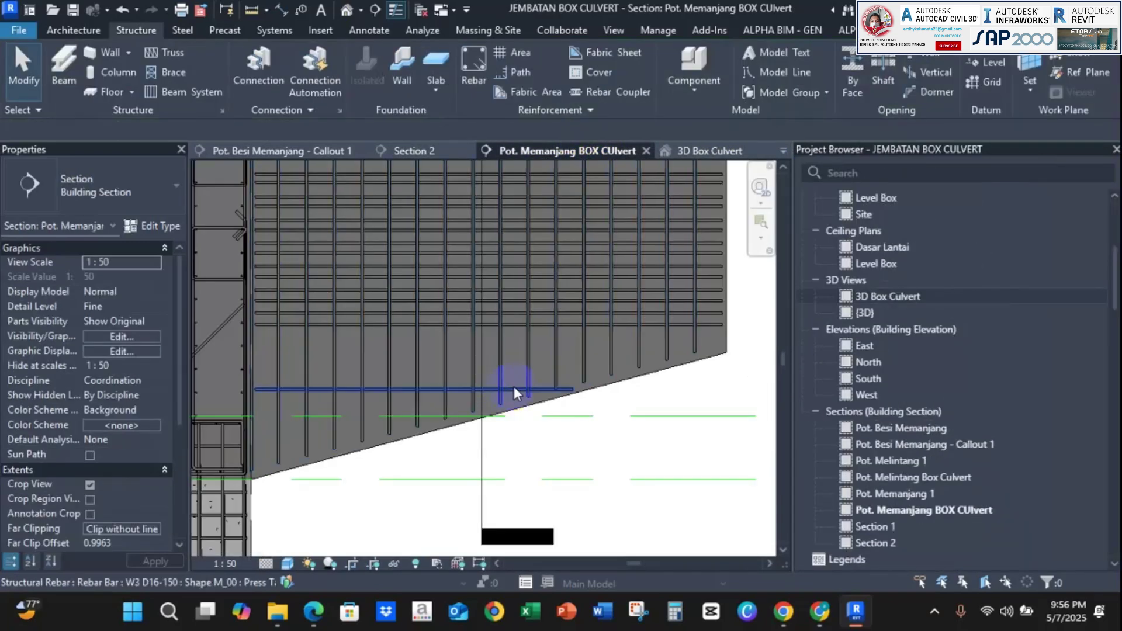
{"action": "left_click", "coordinate": [514, 386]}
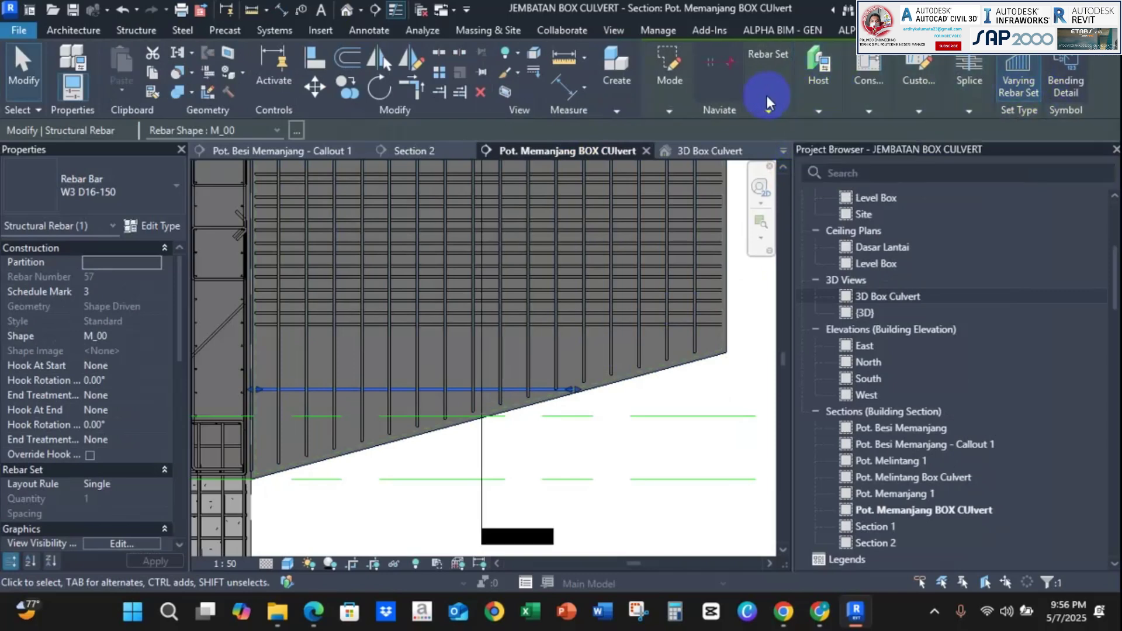
{"action": "mouse_move", "coordinate": [765, 79]}
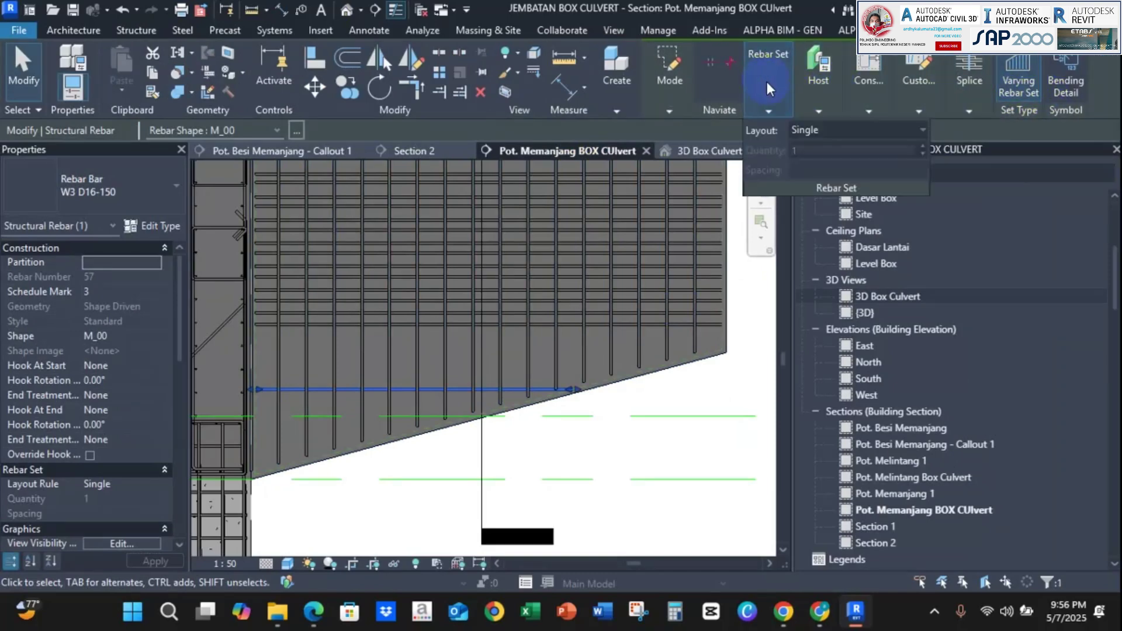
{"action": "left_click", "coordinate": [802, 131]}
{"action": "left_click", "coordinate": [826, 182]}
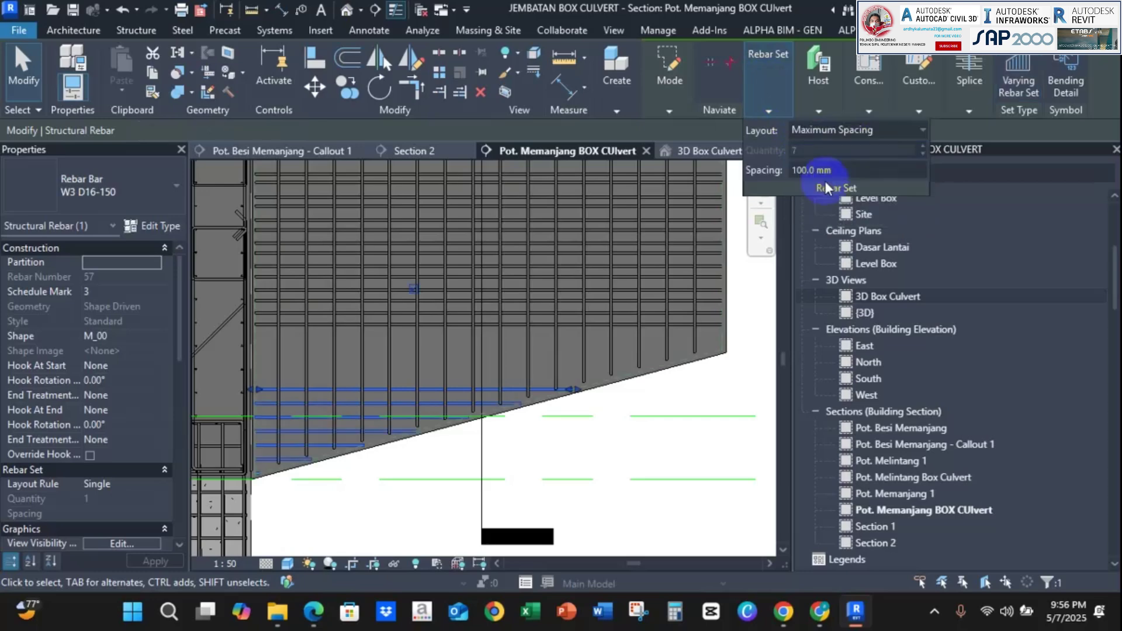
{"action": "left_click", "coordinate": [135, 512]}
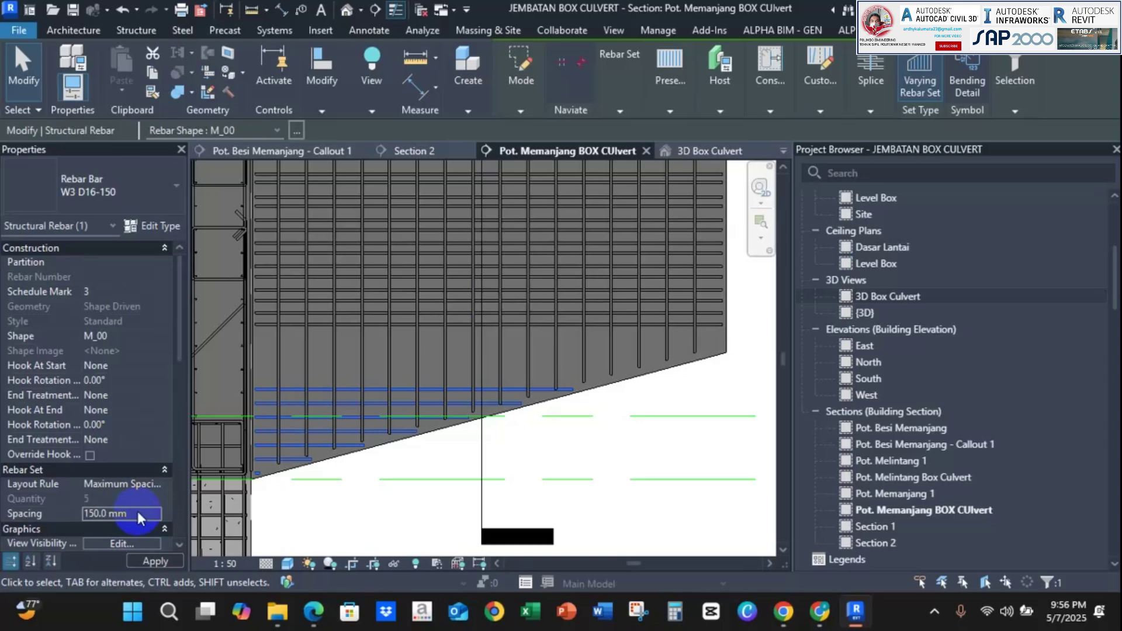
Raise the top bar of the varying W3 set to just below the lowest full-length horizontal bar.
{"action": "scroll", "coordinate": [419, 391], "scroll_direction": "up", "scroll_amount": 5}
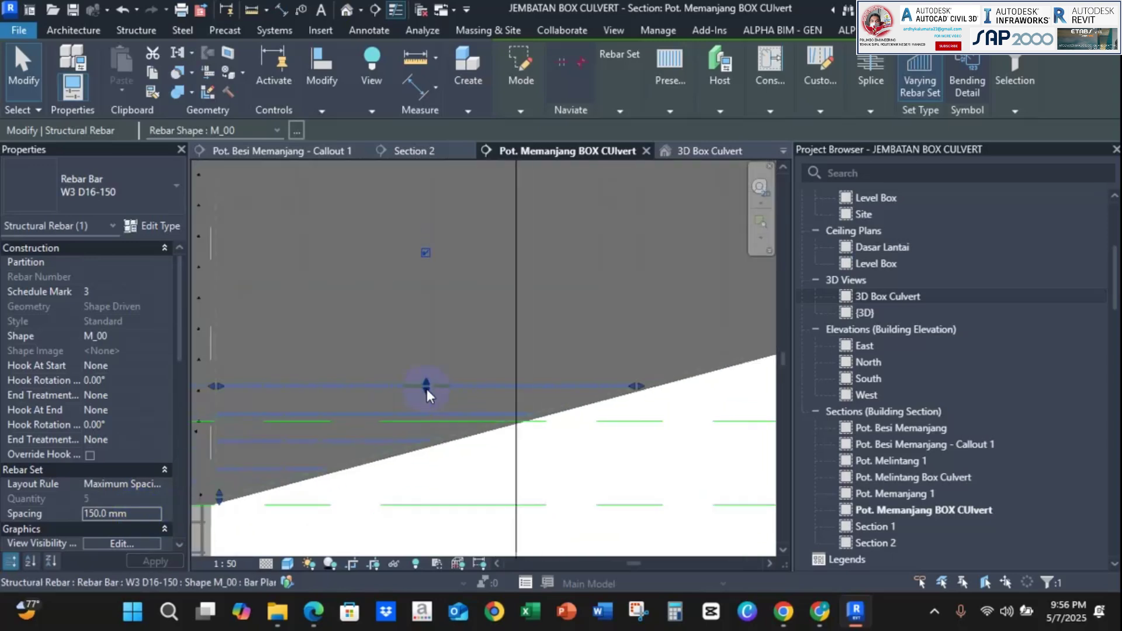
{"action": "left_click_drag", "start_coordinate": [427, 386], "coordinate": [438, 326]}
{"action": "scroll", "coordinate": [401, 376], "scroll_direction": "down", "scroll_amount": 2}
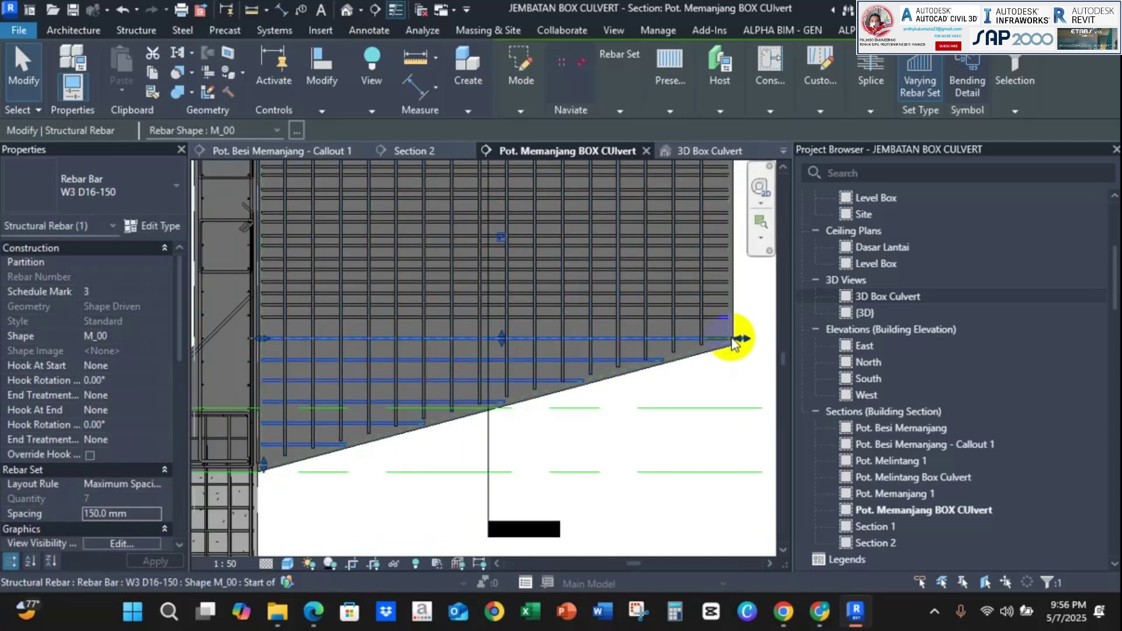
In Section 2, extend the opposite face's existing W3 D16-150 set down to the level of the varying set's upper bars.
{"action": "left_click", "coordinate": [425, 153]}
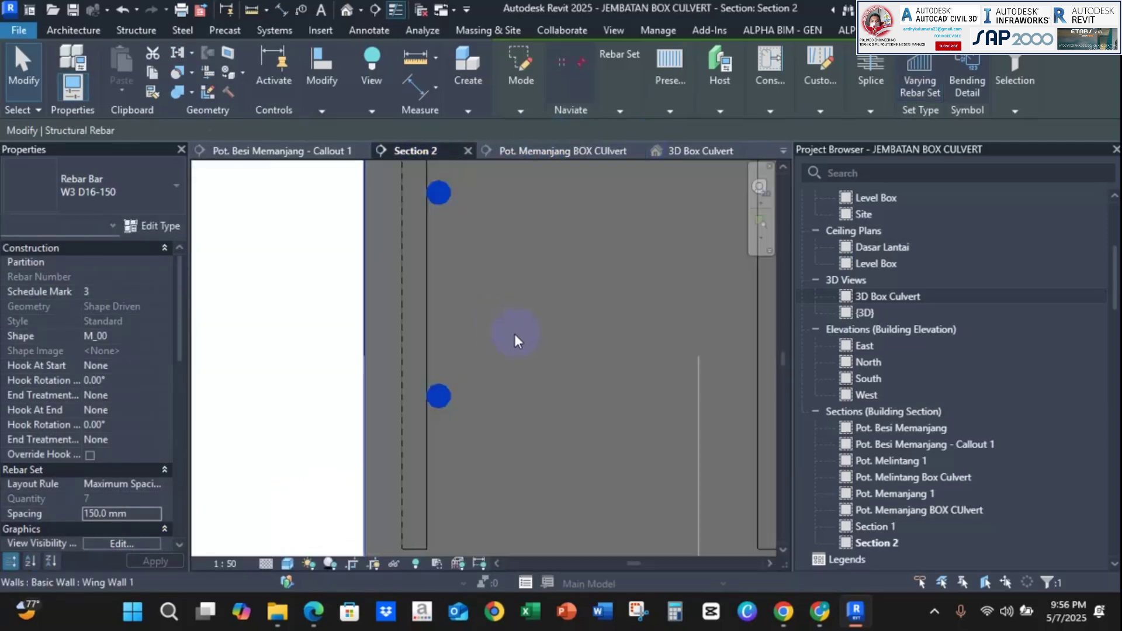
{"action": "scroll", "coordinate": [514, 335], "scroll_direction": "down", "scroll_amount": 4}
{"action": "key", "text": "Escape"}
{"action": "scroll", "coordinate": [513, 222], "scroll_direction": "up", "scroll_amount": 3}
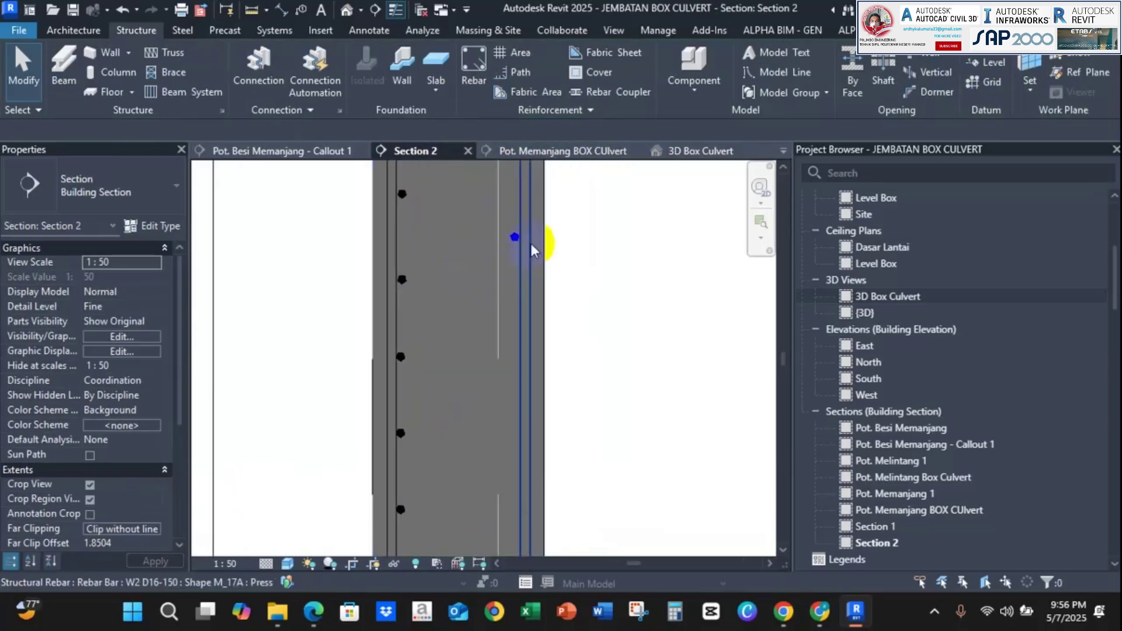
{"action": "left_click", "coordinate": [515, 258]}
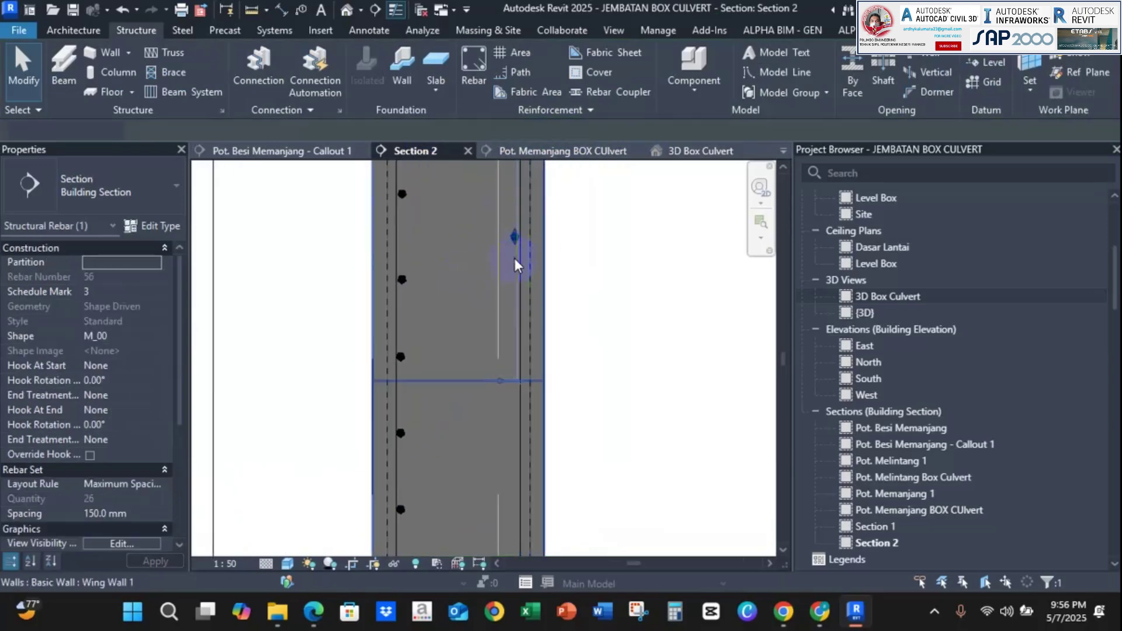
{"action": "scroll", "coordinate": [515, 251], "scroll_direction": "down", "scroll_amount": 3}
{"action": "left_click_drag", "start_coordinate": [514, 253], "coordinate": [511, 318]}
{"action": "scroll", "coordinate": [445, 450], "scroll_direction": "up", "scroll_amount": 2}
{"action": "key", "text": "Escape"}
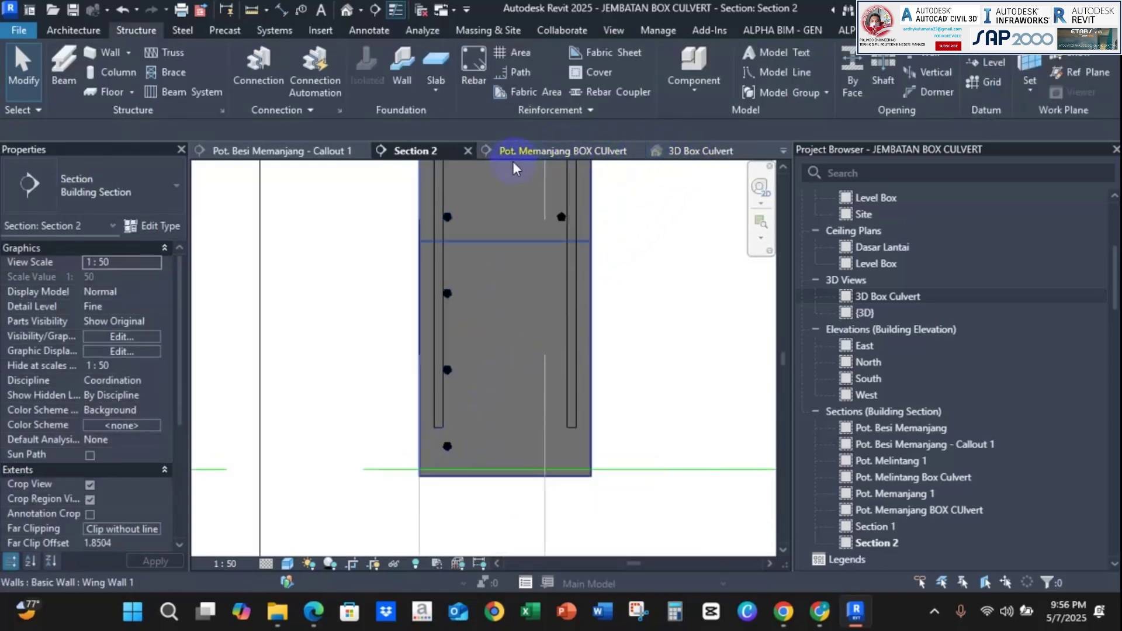
In Pot. Memanjang BOX CUlvert, remove the last bar of the varying W3 set at the lower corner of the sloping base.
{"action": "left_click", "coordinate": [570, 152]}
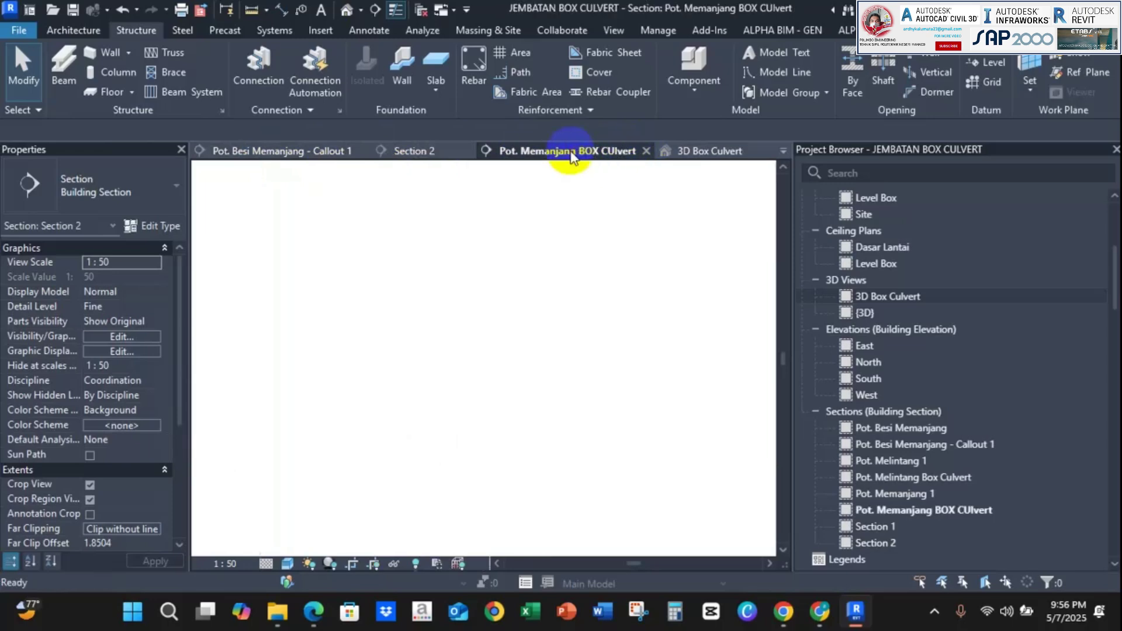
{"action": "scroll", "coordinate": [281, 464], "scroll_direction": "up", "scroll_amount": 3}
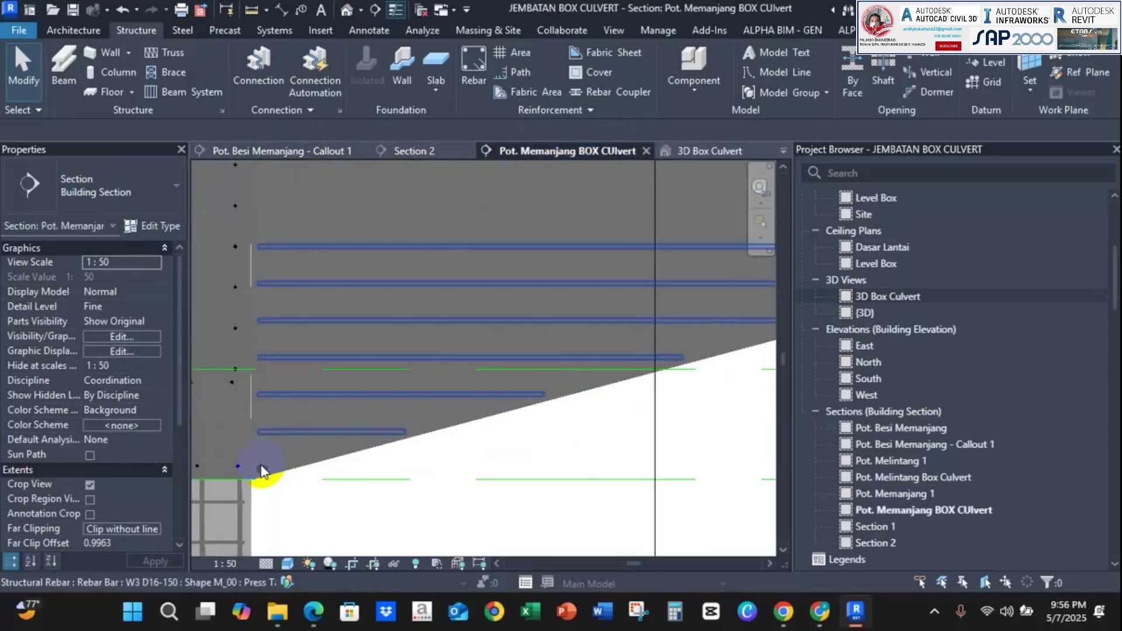
{"action": "left_click", "coordinate": [422, 374]}
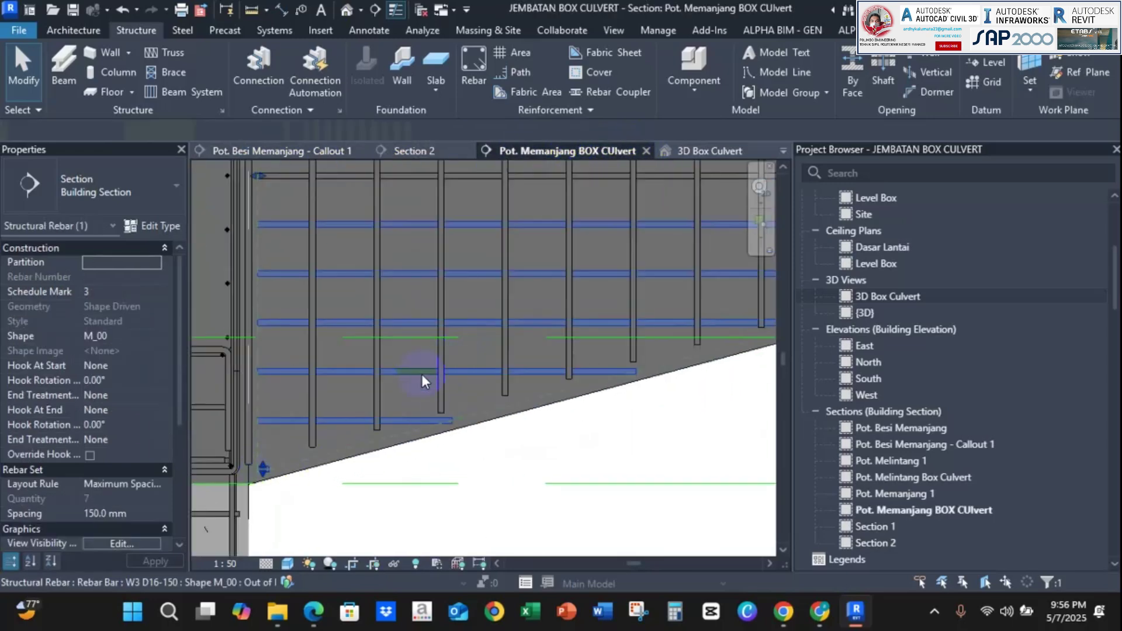
{"action": "left_click", "coordinate": [350, 407]}
{"action": "scroll", "coordinate": [351, 431], "scroll_direction": "down", "scroll_amount": 4}
{"action": "scroll", "coordinate": [350, 431], "scroll_direction": "up", "scroll_amount": 3}
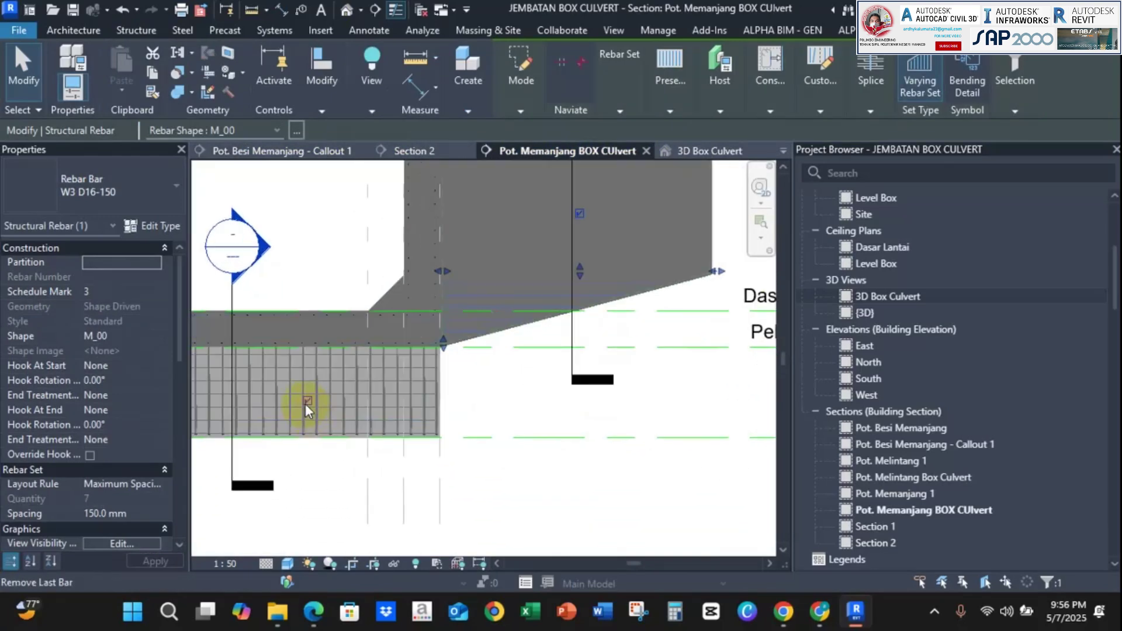
{"action": "left_click", "coordinate": [305, 405]}
{"action": "scroll", "coordinate": [459, 354], "scroll_direction": "up", "scroll_amount": 5}
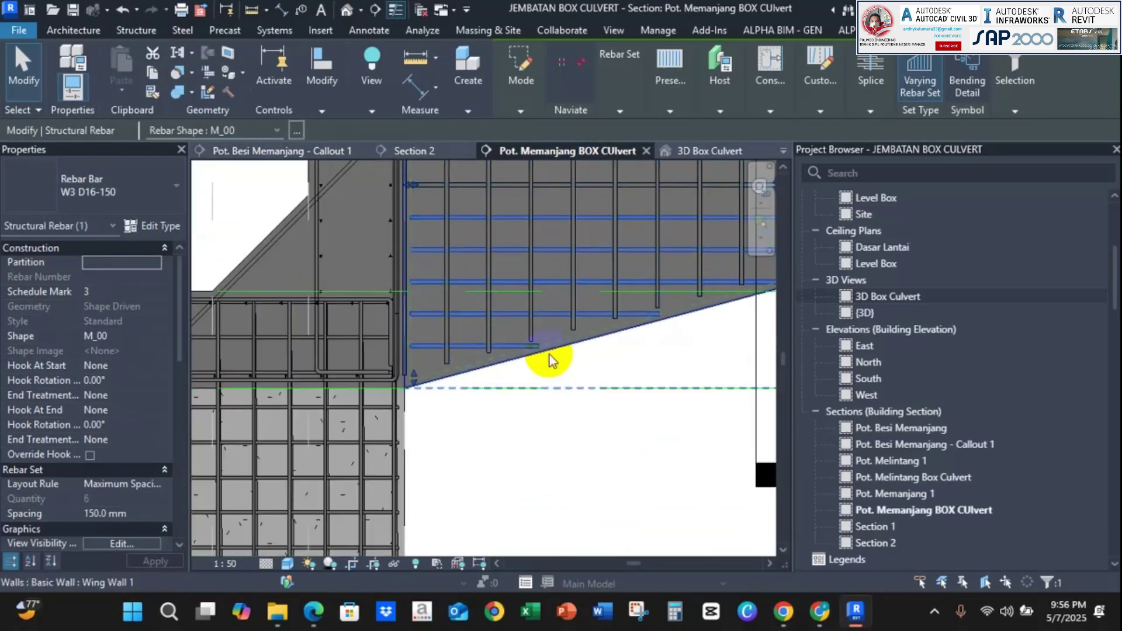
{"action": "scroll", "coordinate": [549, 355], "scroll_direction": "down", "scroll_amount": 3}
In Section 2, mirror the varying W3 D16-150 set about the wing wall's centre axis onto the opposite face.
{"action": "left_click", "coordinate": [430, 154]}
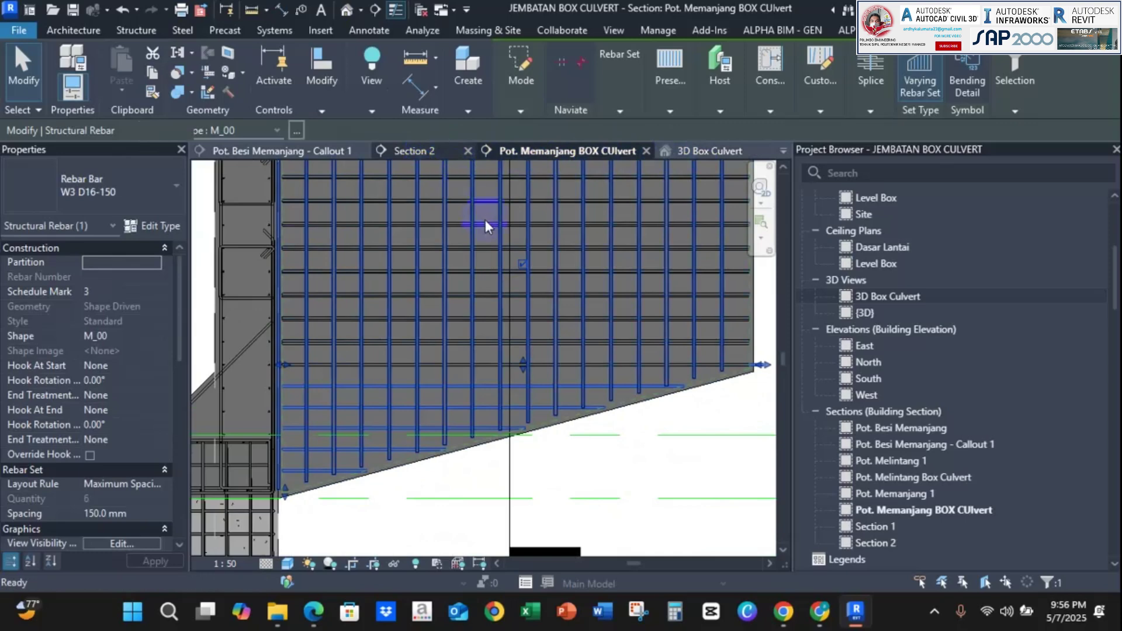
{"action": "left_click", "coordinate": [371, 111]}
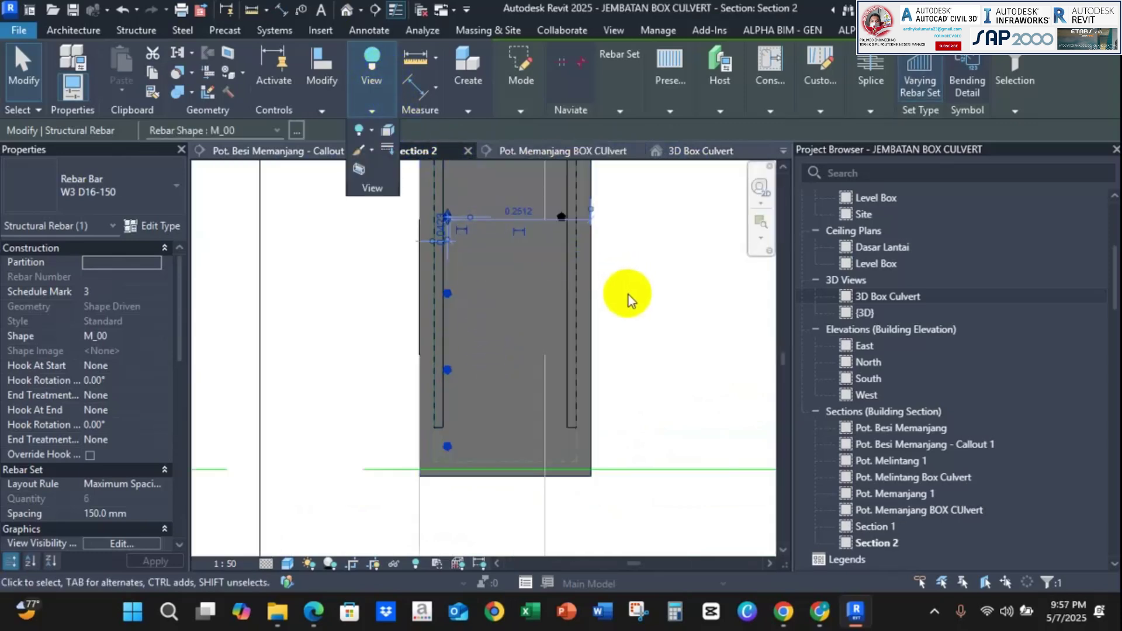
{"action": "left_click", "coordinate": [678, 371]}
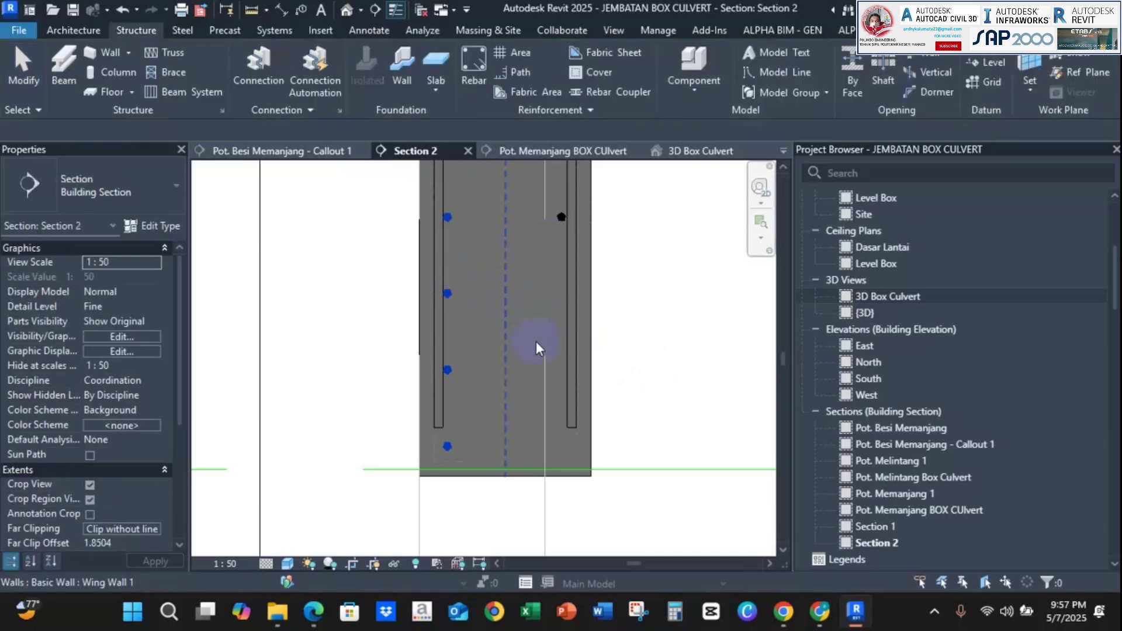
{"action": "left_click", "coordinate": [574, 374]}
{"action": "middle_click_drag", "start_coordinate": [483, 396], "coordinate": [516, 369]}
{"action": "scroll", "coordinate": [516, 368], "scroll_direction": "down", "scroll_amount": 3}
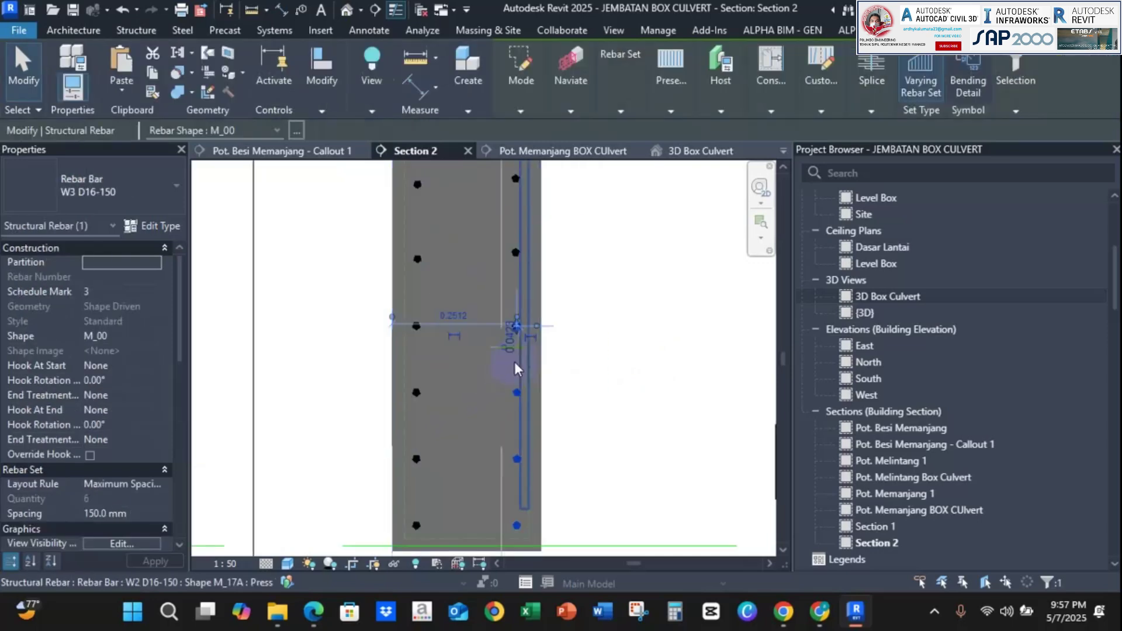
{"action": "left_click", "coordinate": [373, 168]}
Select all instances of the W3 D16-150 rebar, make them unobscured in the 3D Box Culvert view, and open that view.
{"action": "left_click", "coordinate": [447, 285]}
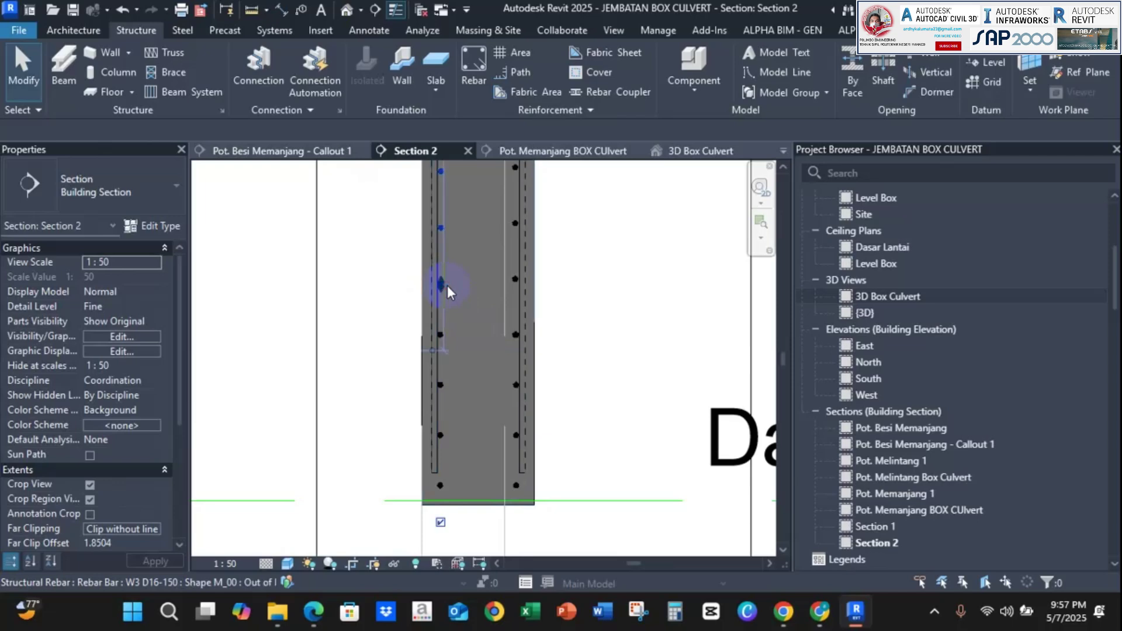
{"action": "right_click", "coordinate": [447, 285]}
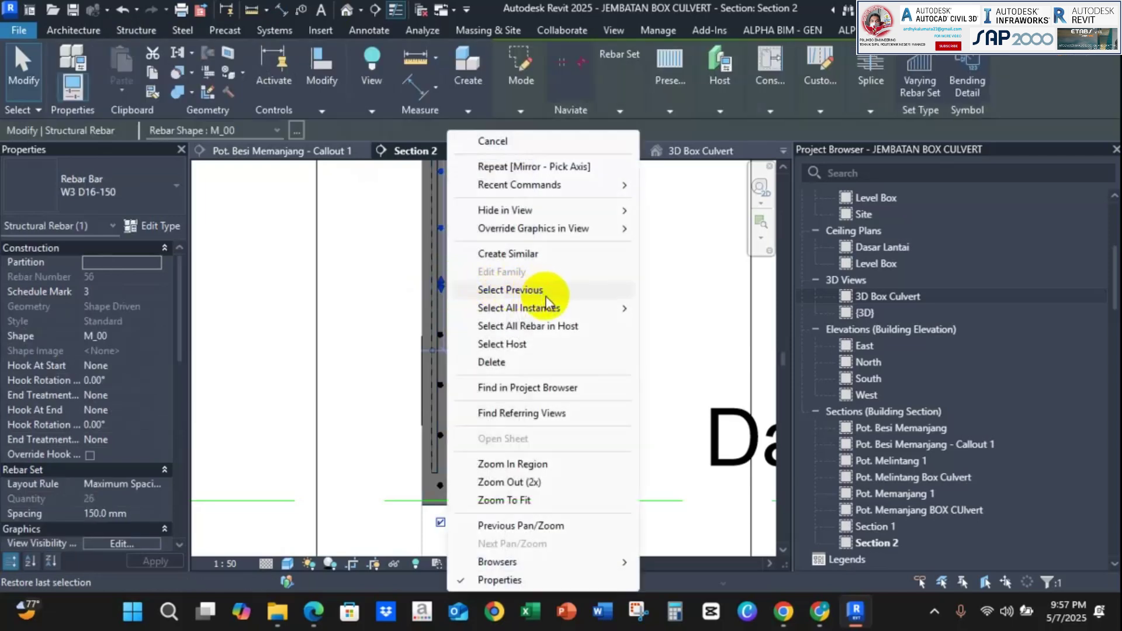
{"action": "mouse_move", "coordinate": [526, 305]}
{"action": "left_click", "coordinate": [695, 308]}
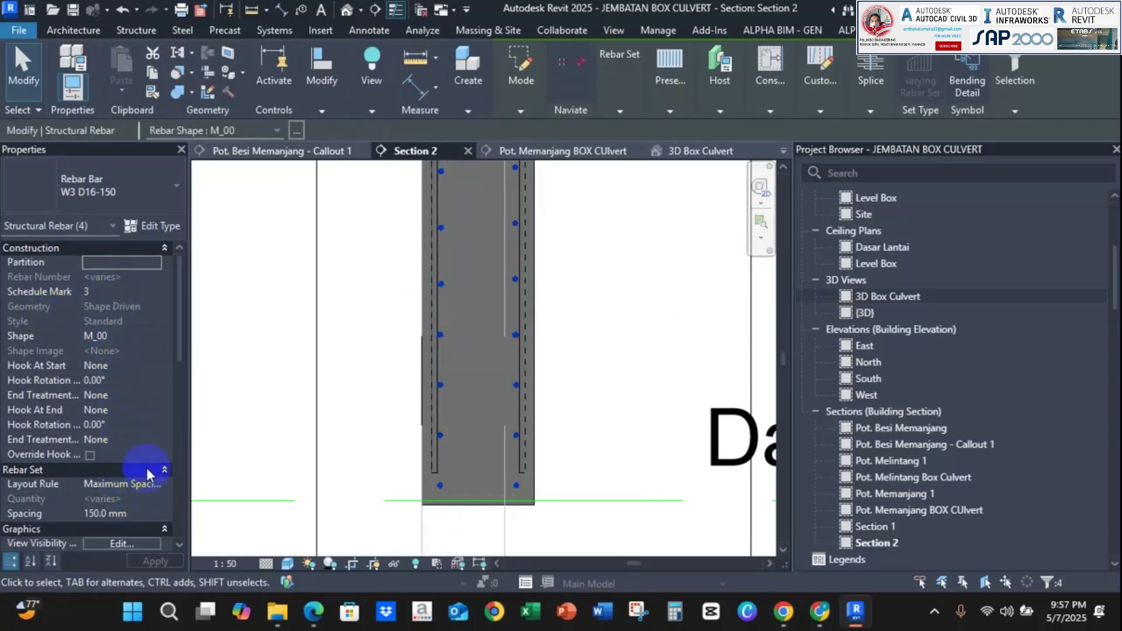
{"action": "scroll", "coordinate": [147, 468], "scroll_direction": "down", "scroll_amount": 3}
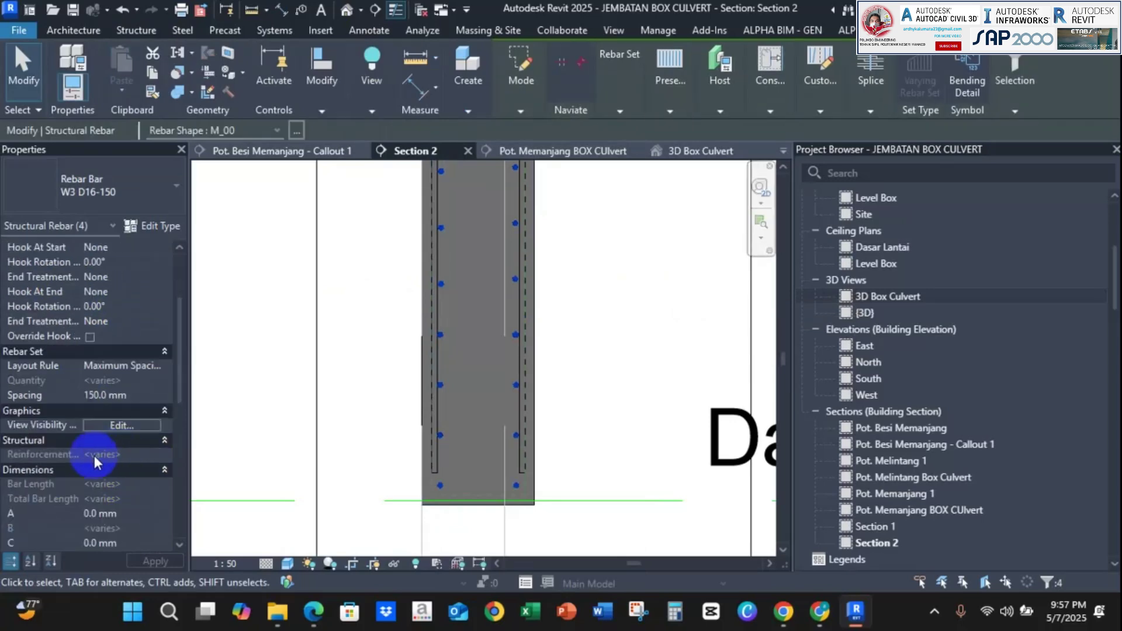
{"action": "left_click", "coordinate": [122, 426]}
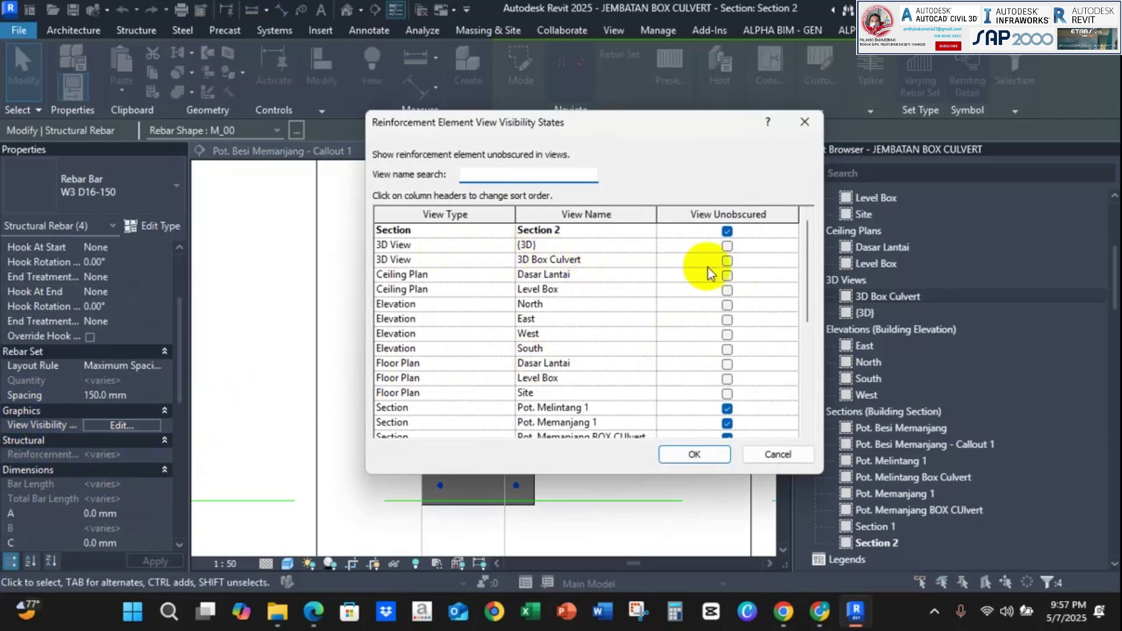
{"action": "left_click", "coordinate": [727, 261]}
{"action": "left_click", "coordinate": [690, 455]}
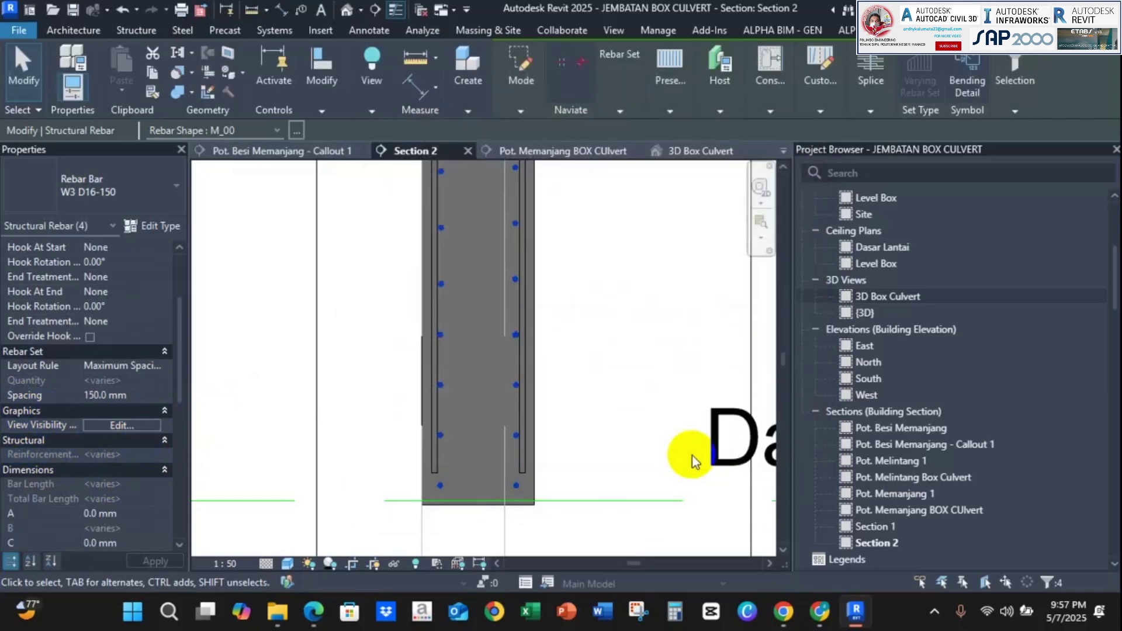
{"action": "left_click", "coordinate": [719, 157]}
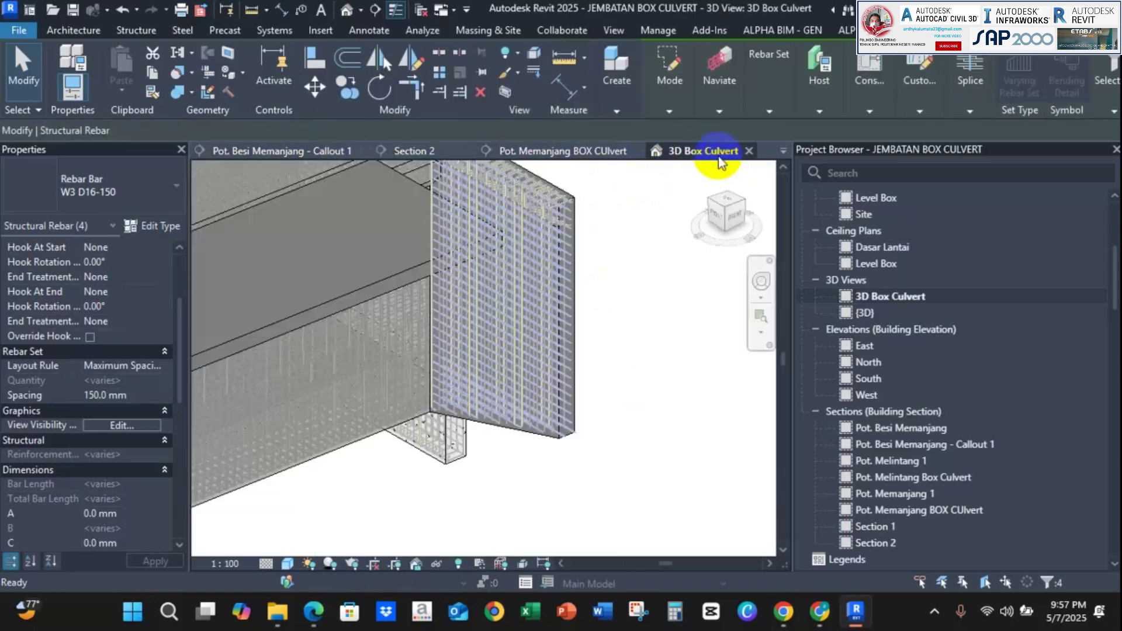
Inspect the wing wall reinforcement in 3D, checking the bars along the sloping base from both faces and at the upper edge.
{"action": "scroll", "coordinate": [519, 431], "scroll_direction": "up", "scroll_amount": 4}
{"action": "scroll", "coordinate": [315, 415], "scroll_direction": "up", "scroll_amount": 5}
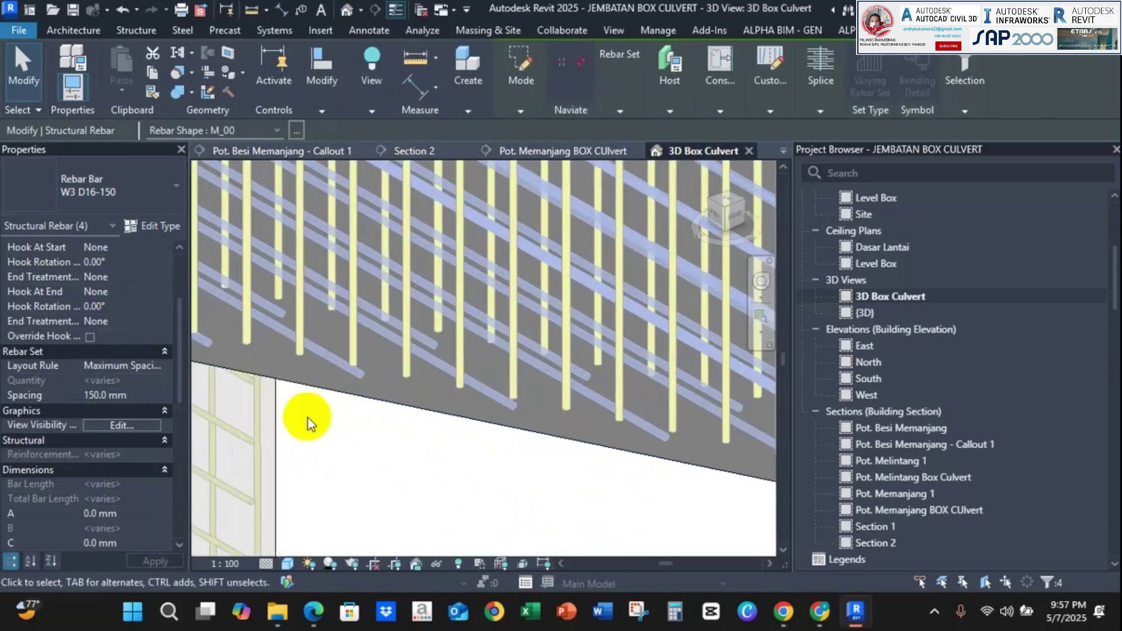
{"action": "scroll", "coordinate": [348, 409], "scroll_direction": "down", "scroll_amount": 8}
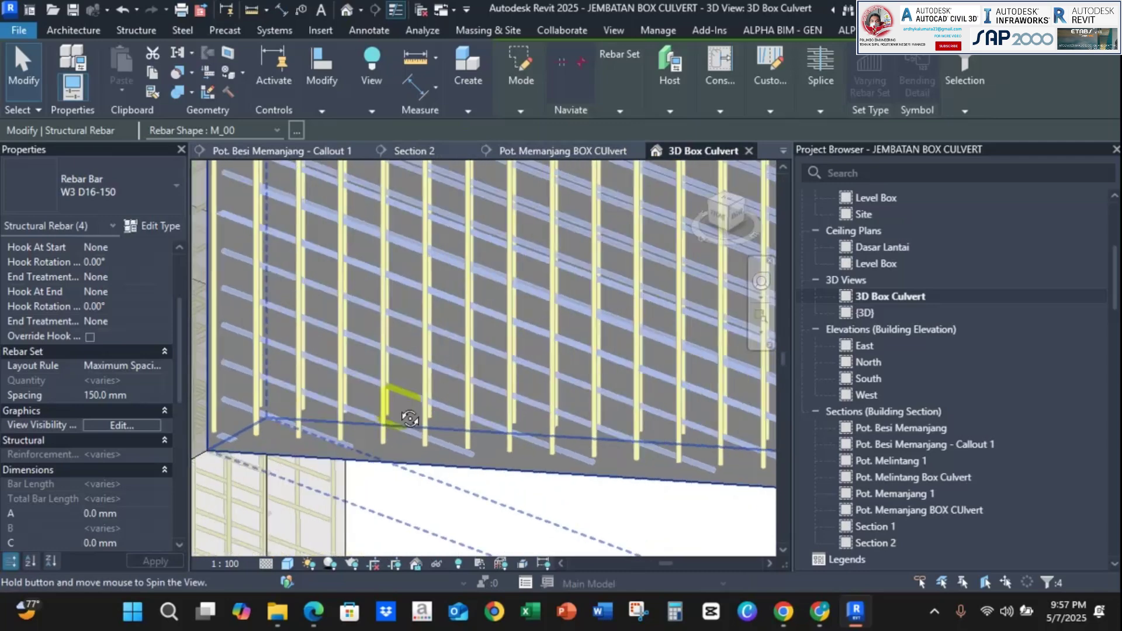
{"action": "middle_click_drag", "start_coordinate": [513, 351], "coordinate": [313, 433], "text": "shift"}
{"action": "scroll", "coordinate": [608, 321], "scroll_direction": "up", "scroll_amount": 6}
{"action": "scroll", "coordinate": [646, 278], "scroll_direction": "up", "scroll_amount": 3}
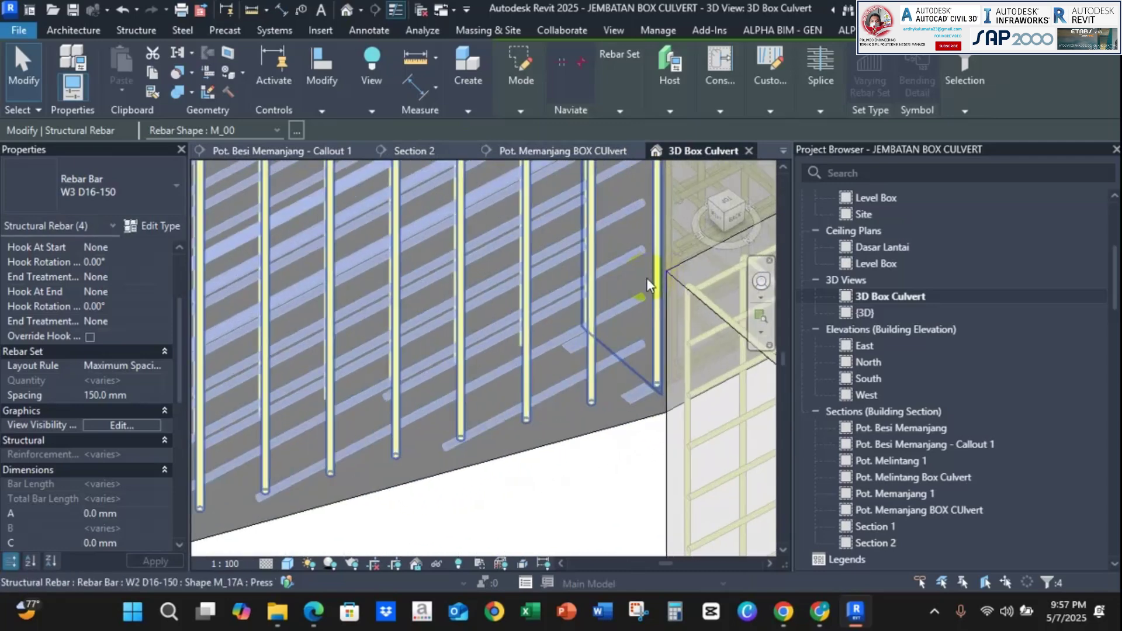
{"action": "key", "text": "Escape"}
{"action": "scroll", "coordinate": [587, 399], "scroll_direction": "down", "scroll_amount": 8}
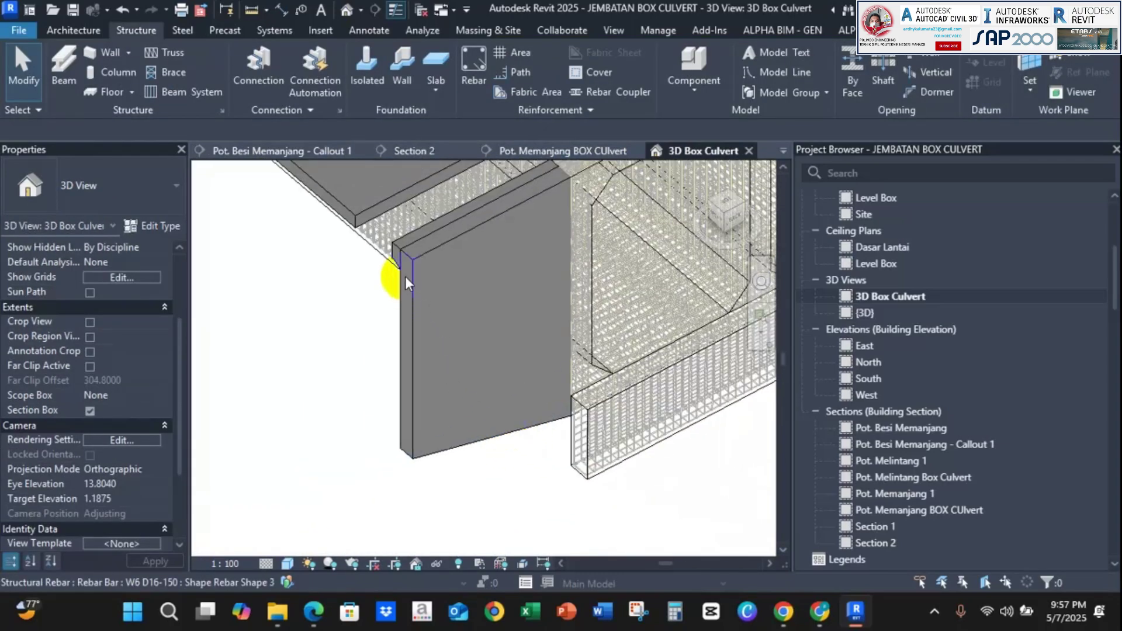
{"action": "scroll", "coordinate": [405, 276], "scroll_direction": "up", "scroll_amount": 3}
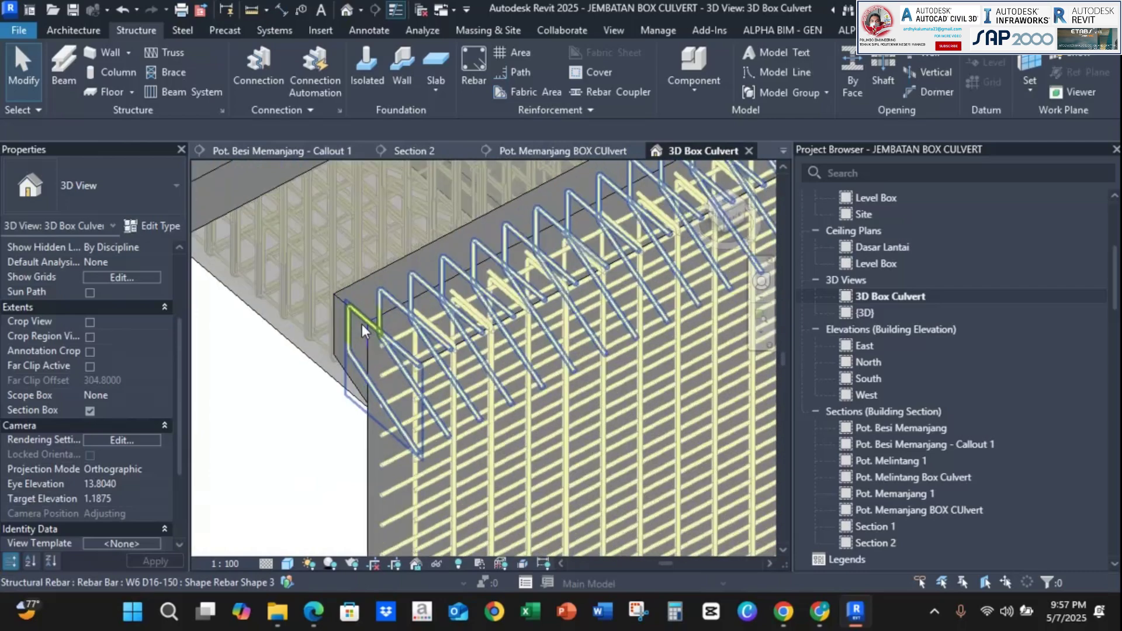
In Section 2, raise the top leg of the W6 D16-150 bar to line up with the adjacent bar's top leg.
{"action": "left_click", "coordinate": [409, 151]}
{"action": "scroll", "coordinate": [510, 308], "scroll_direction": "down", "scroll_amount": 3}
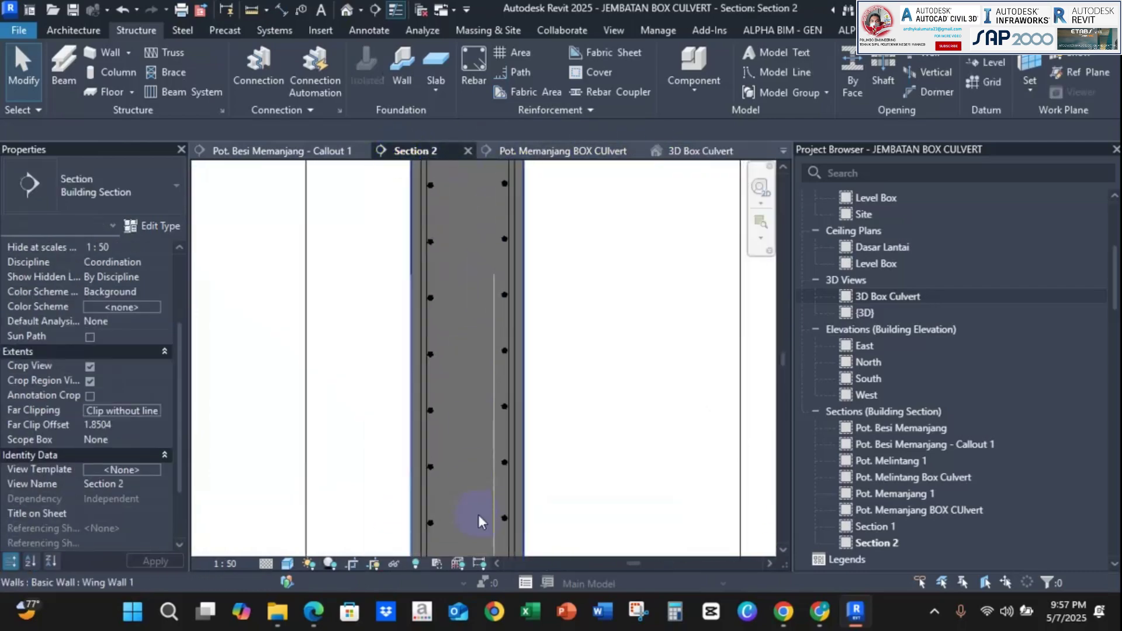
{"action": "scroll", "coordinate": [508, 282], "scroll_direction": "up", "scroll_amount": 4}
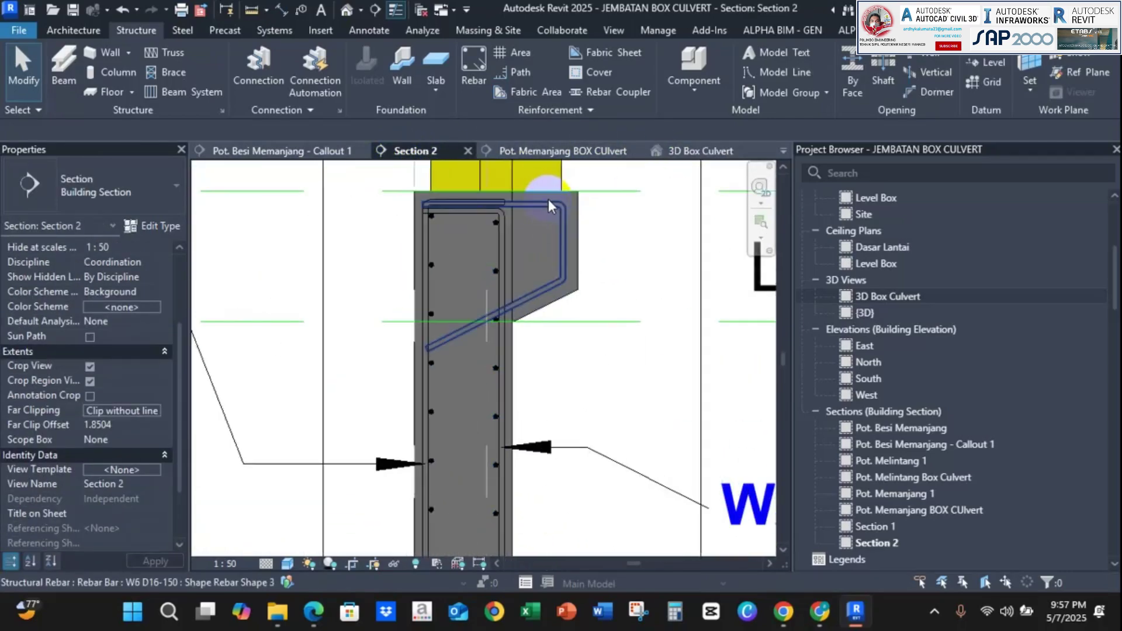
{"action": "scroll", "coordinate": [510, 201], "scroll_direction": "up", "scroll_amount": 5}
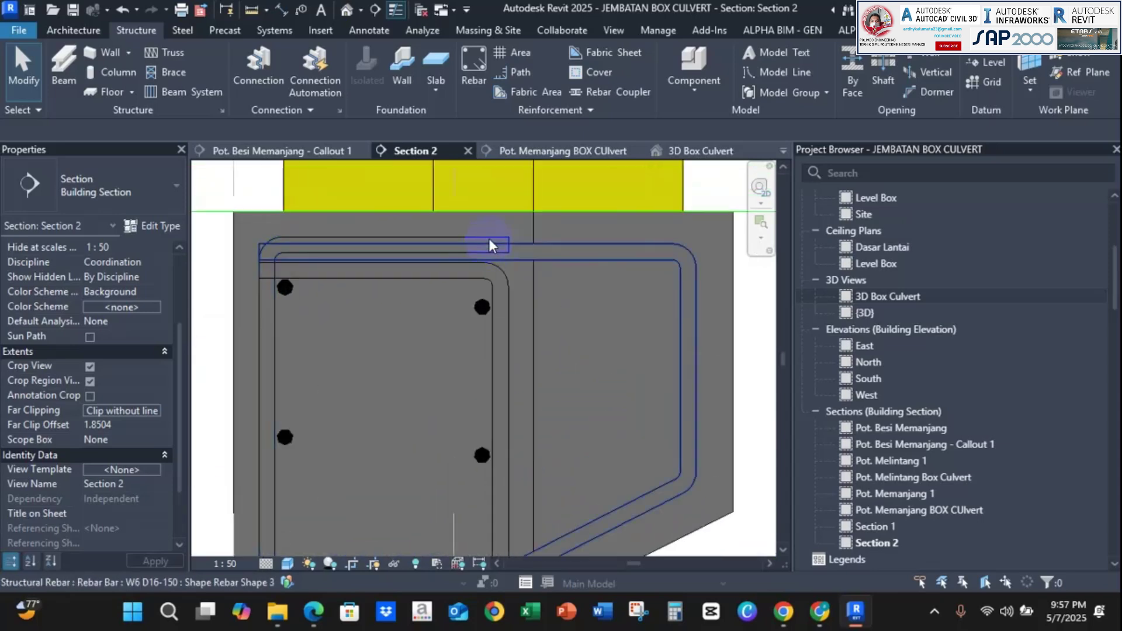
{"action": "left_click", "coordinate": [397, 248]}
{"action": "scroll", "coordinate": [435, 255], "scroll_direction": "up", "scroll_amount": 2}
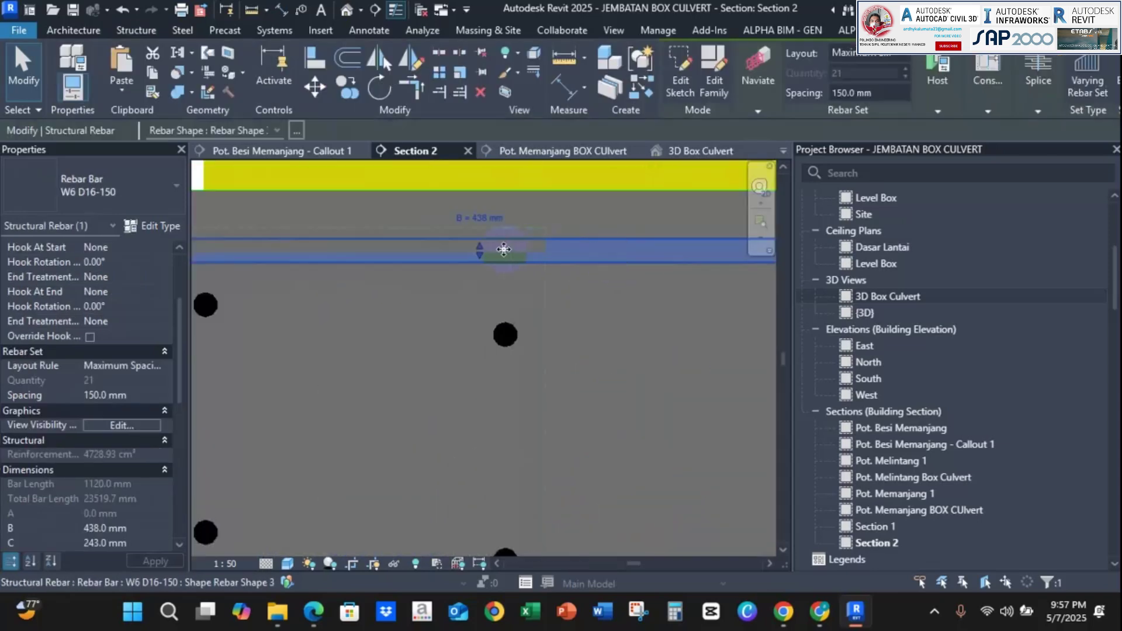
{"action": "left_click_drag", "start_coordinate": [480, 250], "coordinate": [481, 240]}
{"action": "key", "text": "Escape"}
Raise the top leg of the W2 D16-150 bar so it sits just beneath the W6 bar.
{"action": "left_click", "coordinate": [457, 280]}
{"action": "middle_click_drag", "start_coordinate": [442, 290], "coordinate": [569, 314]}
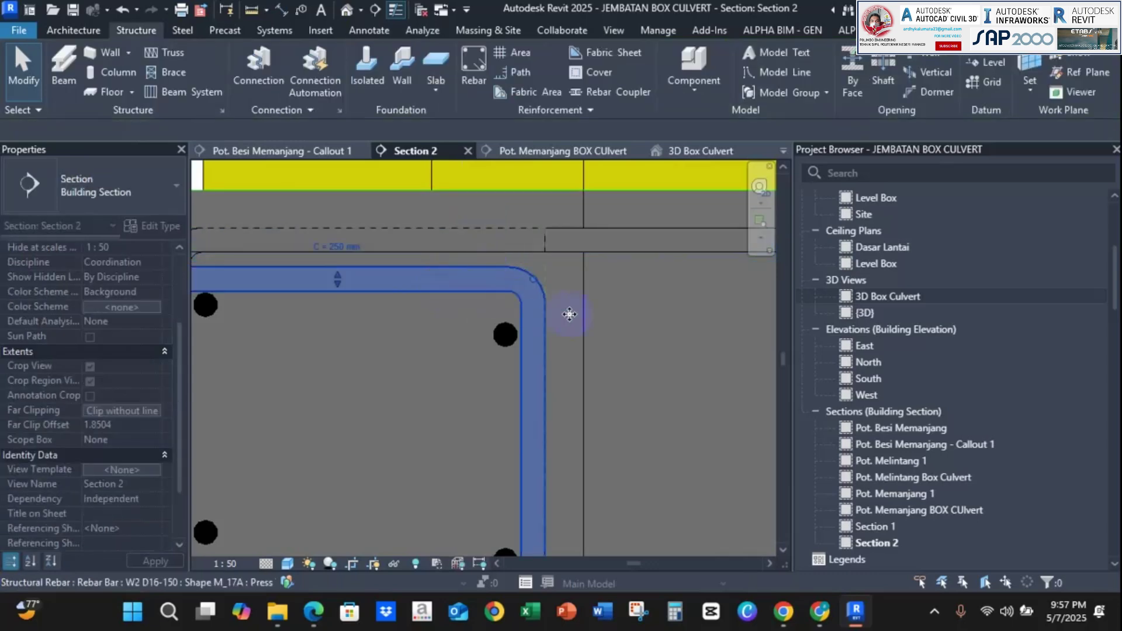
{"action": "left_click_drag", "start_coordinate": [465, 304], "coordinate": [465, 287]}
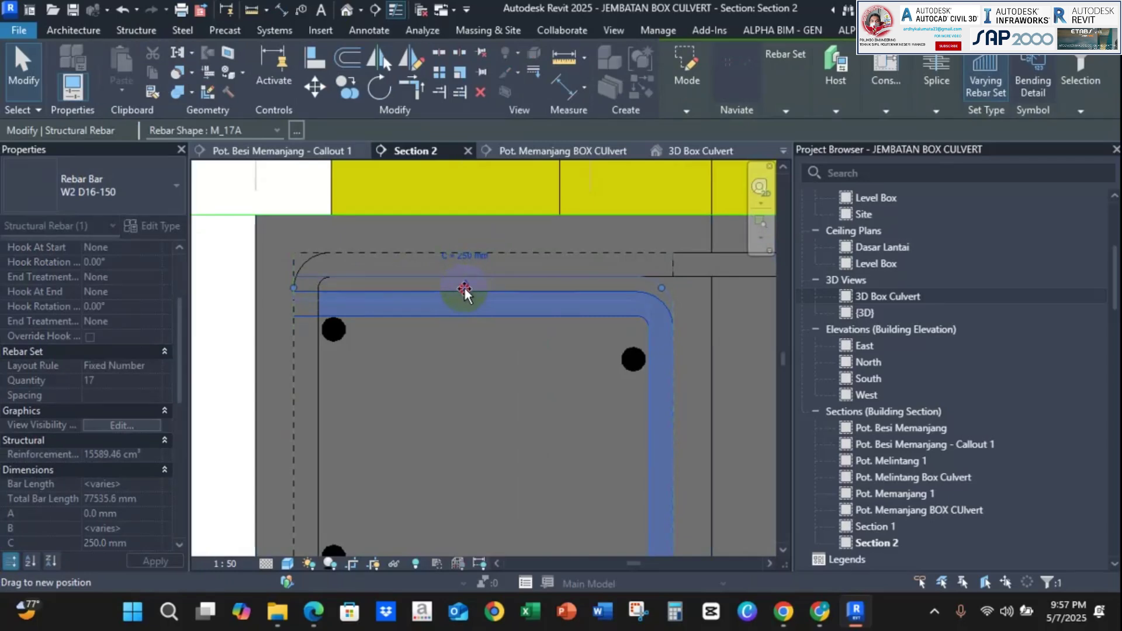
{"action": "left_click_drag", "start_coordinate": [466, 298], "coordinate": [465, 296]}
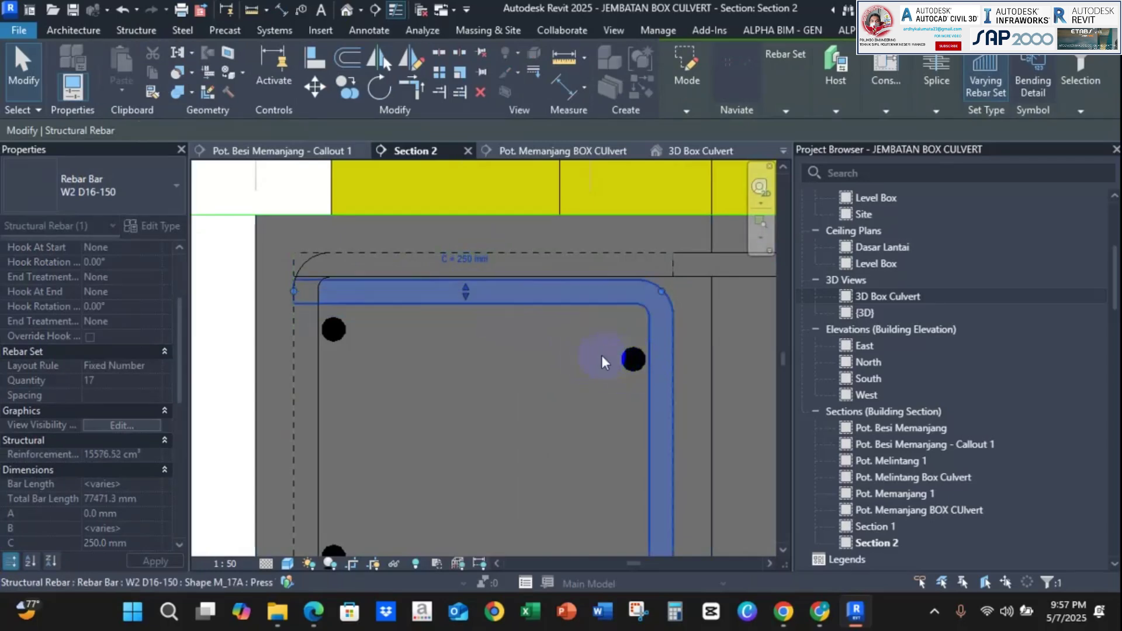
{"action": "scroll", "coordinate": [483, 261], "scroll_direction": "down", "scroll_amount": 2}
{"action": "left_click", "coordinate": [739, 476]}
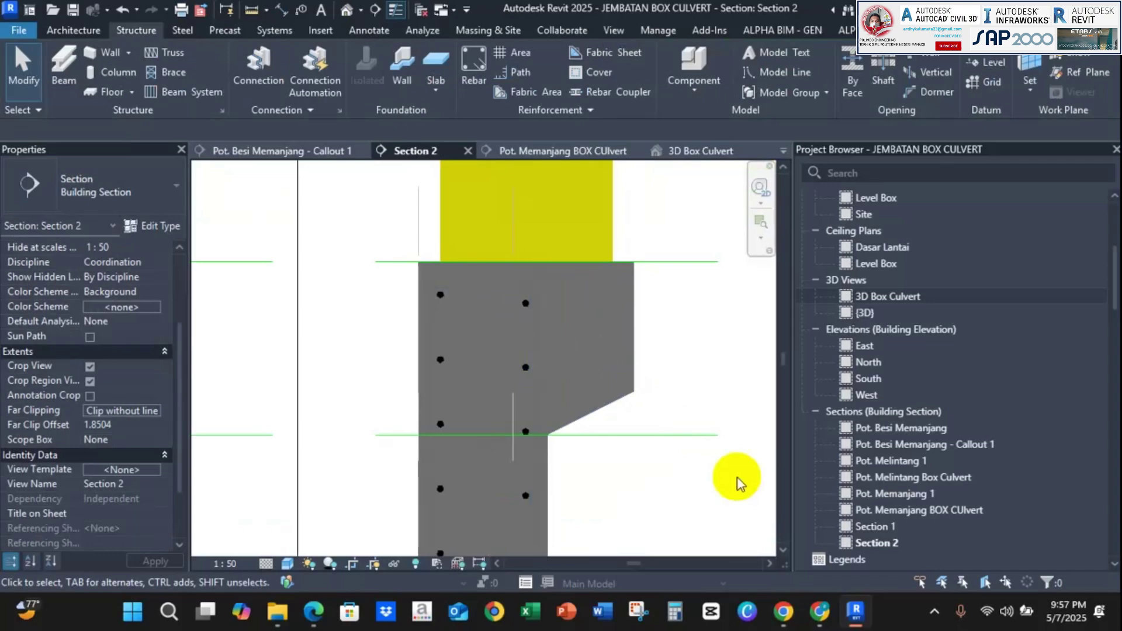
Switch to the PDF drawing in the browser and check the W5 and W6 bars in the wing wall section on page 18.
{"action": "left_click", "coordinate": [783, 611]}
{"action": "left_click", "coordinate": [313, 611]}
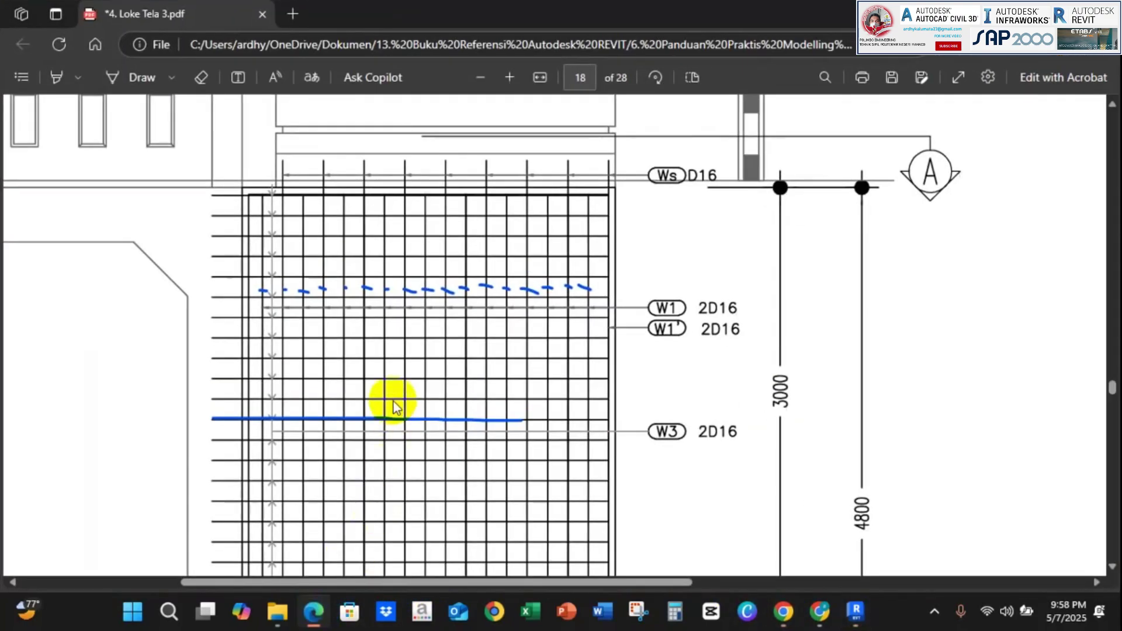
{"action": "scroll", "coordinate": [388, 380], "scroll_direction": "up", "scroll_amount": 6}
{"action": "scroll", "coordinate": [498, 315], "scroll_direction": "up", "scroll_amount": 15}
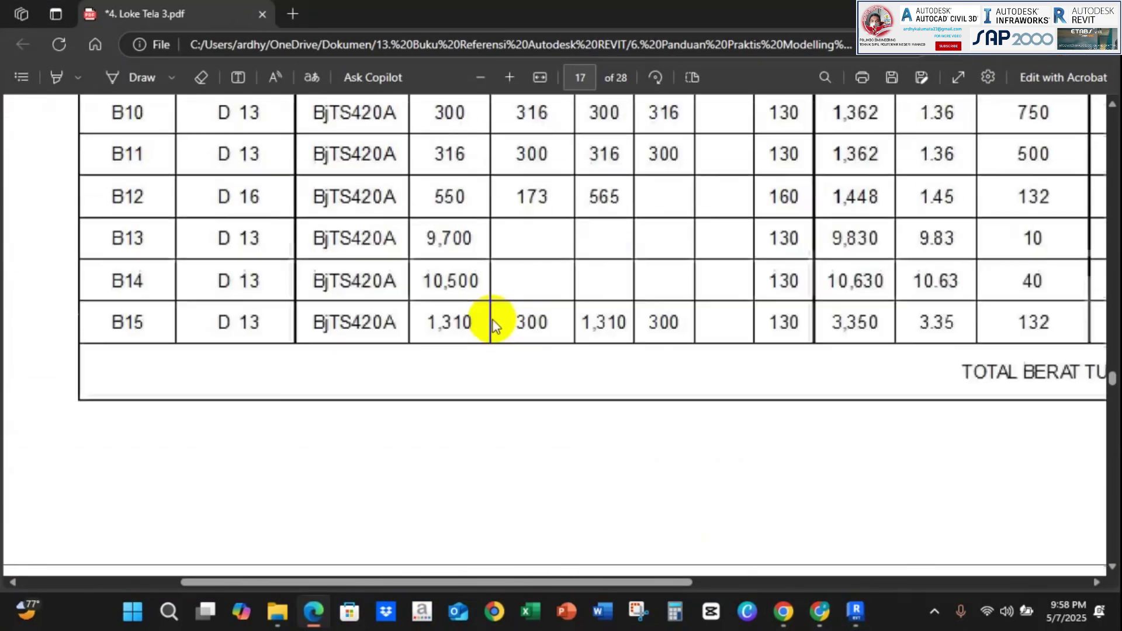
{"action": "left_click", "coordinate": [480, 77]}
{"action": "scroll", "coordinate": [583, 325], "scroll_direction": "down", "scroll_amount": 15}
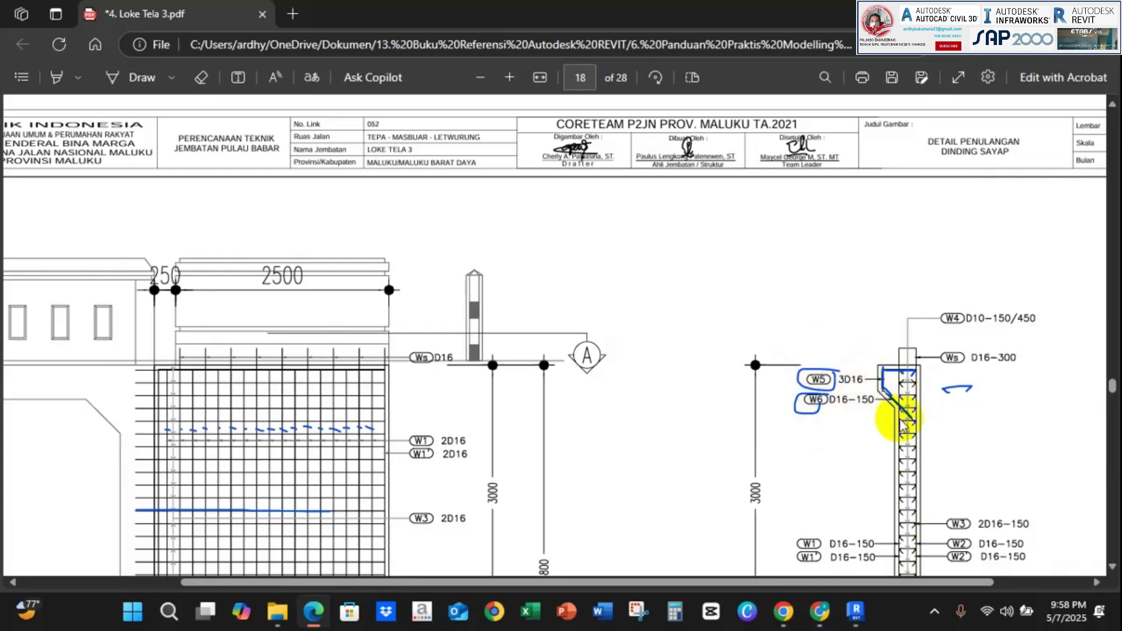
{"action": "key", "text": "alt+Tab"}
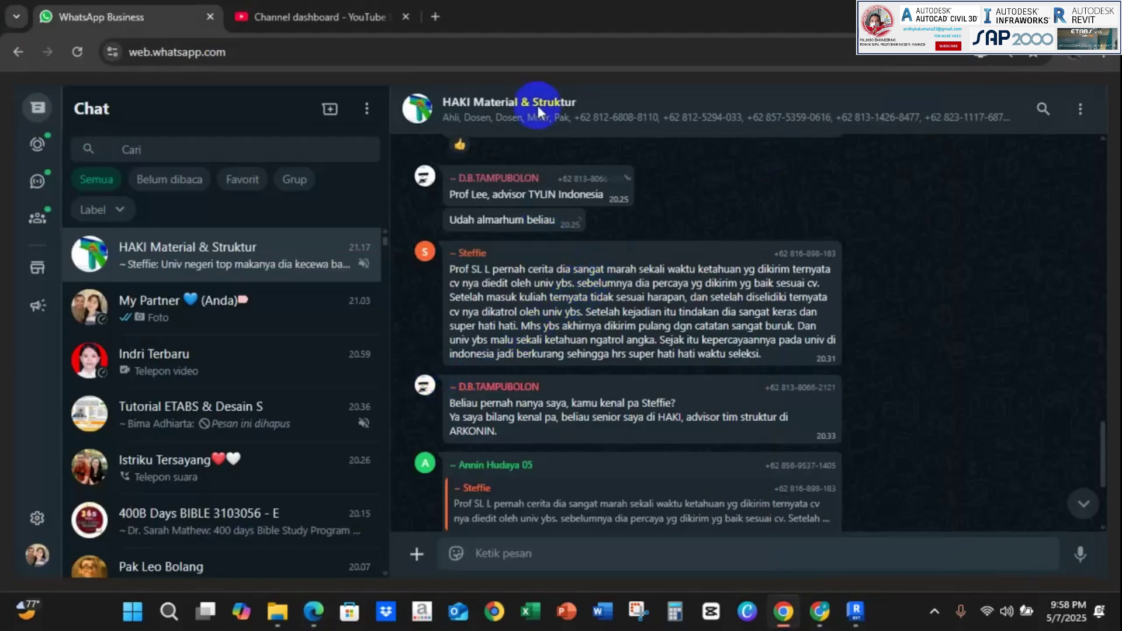
{"action": "left_click", "coordinate": [330, 14]}
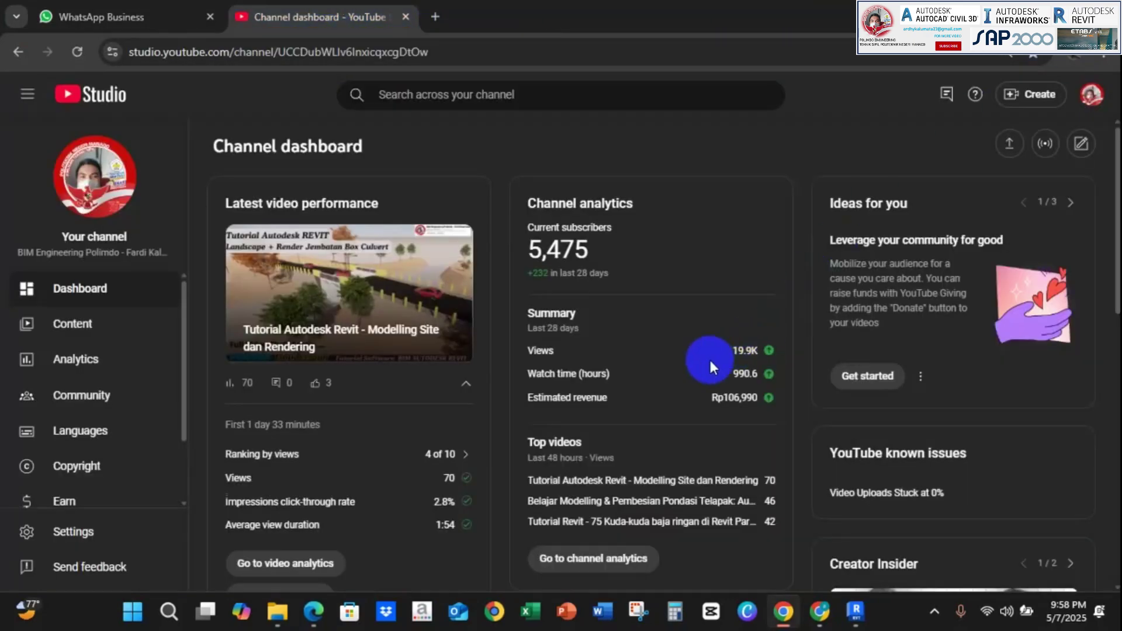
{"action": "key", "text": "alt+Tab"}
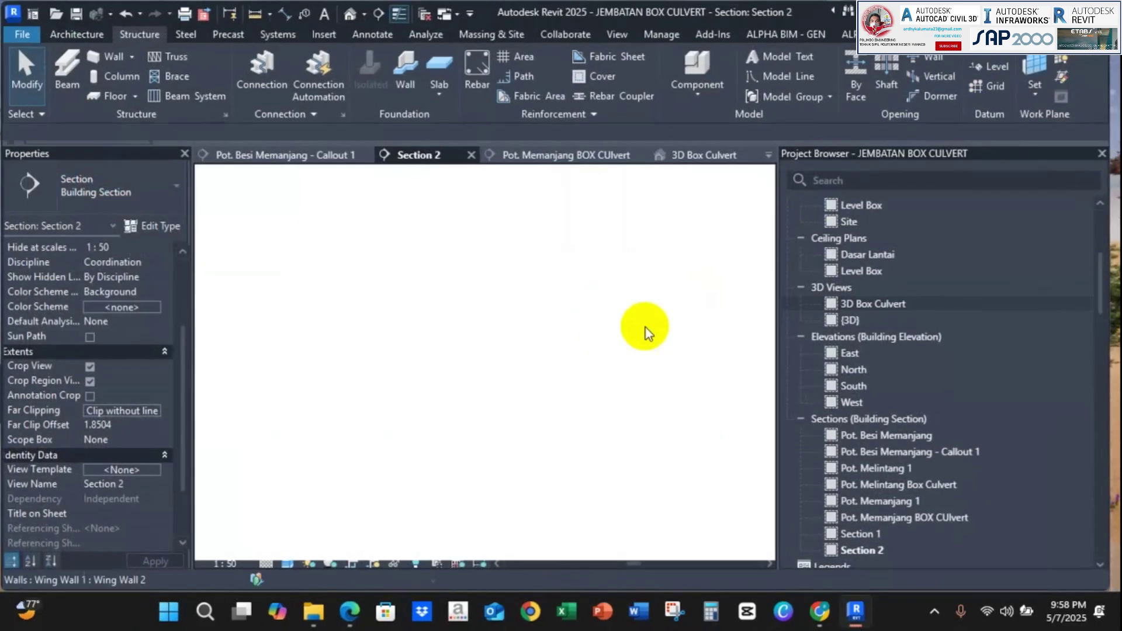
{"action": "middle_click_drag", "start_coordinate": [687, 340], "coordinate": [507, 359]}
{"action": "scroll", "coordinate": [508, 359], "scroll_direction": "down", "scroll_amount": 1}
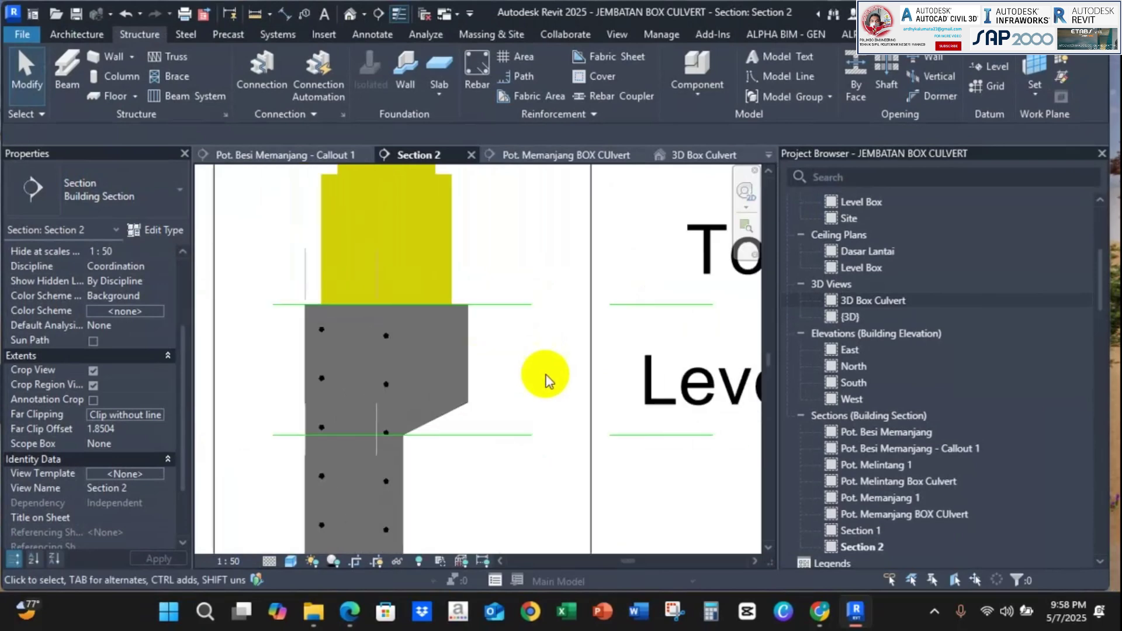
{"action": "mouse_move", "coordinate": [826, 613]}
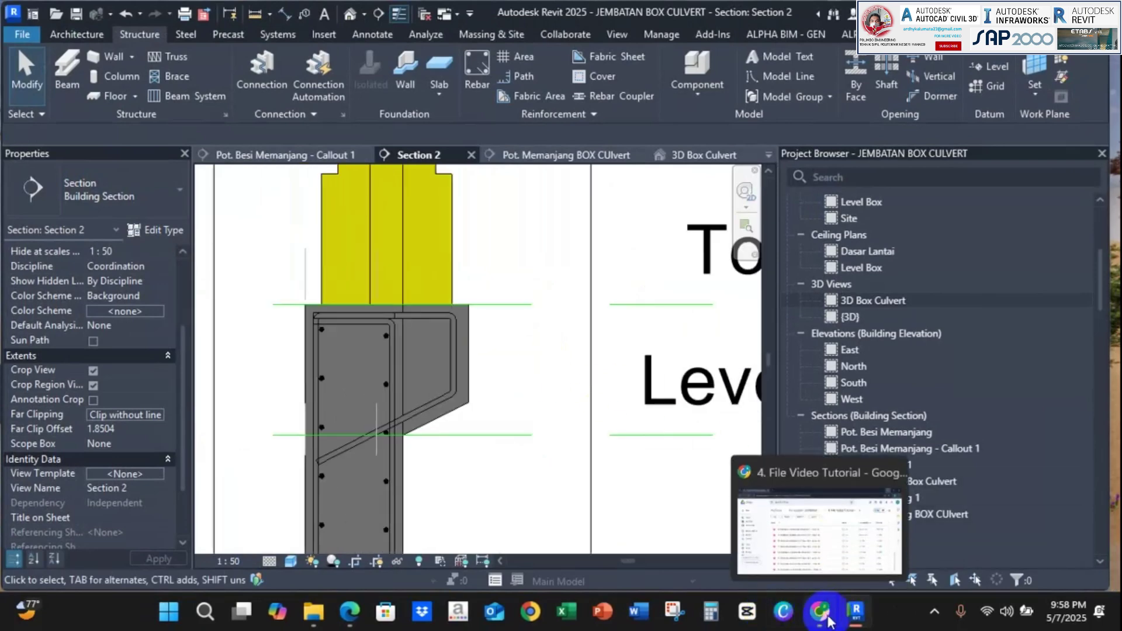
Look through the project's rebar bar types and select W5 3 D 16.
{"action": "scroll", "coordinate": [924, 356], "scroll_direction": "down", "scroll_amount": 15}
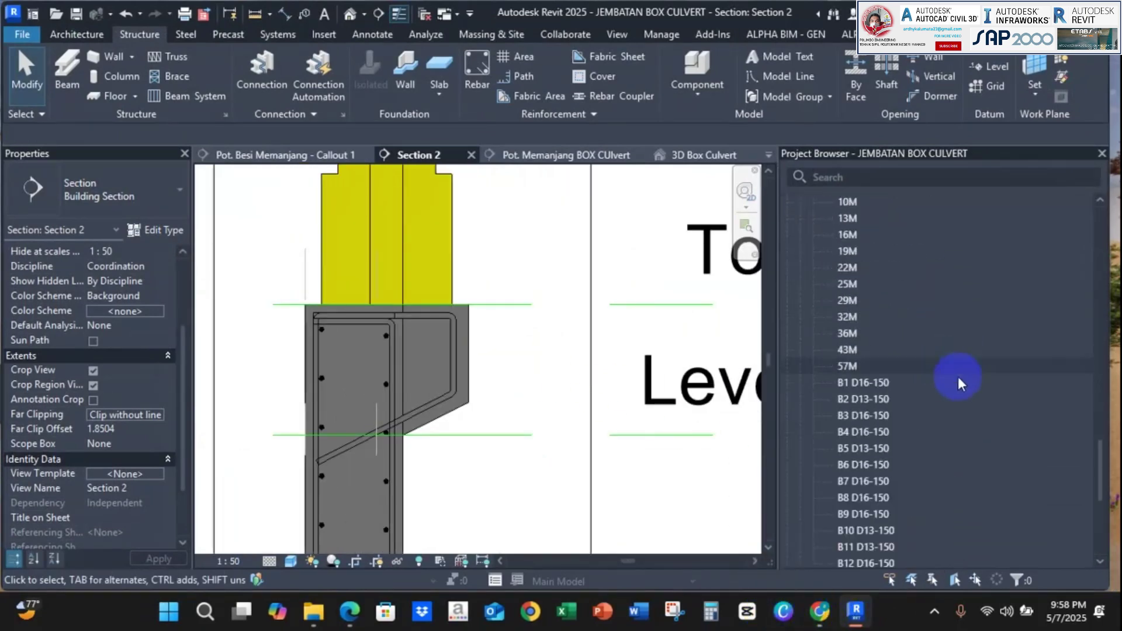
{"action": "scroll", "coordinate": [912, 493], "scroll_direction": "down", "scroll_amount": 5}
{"action": "left_click", "coordinate": [851, 448]}
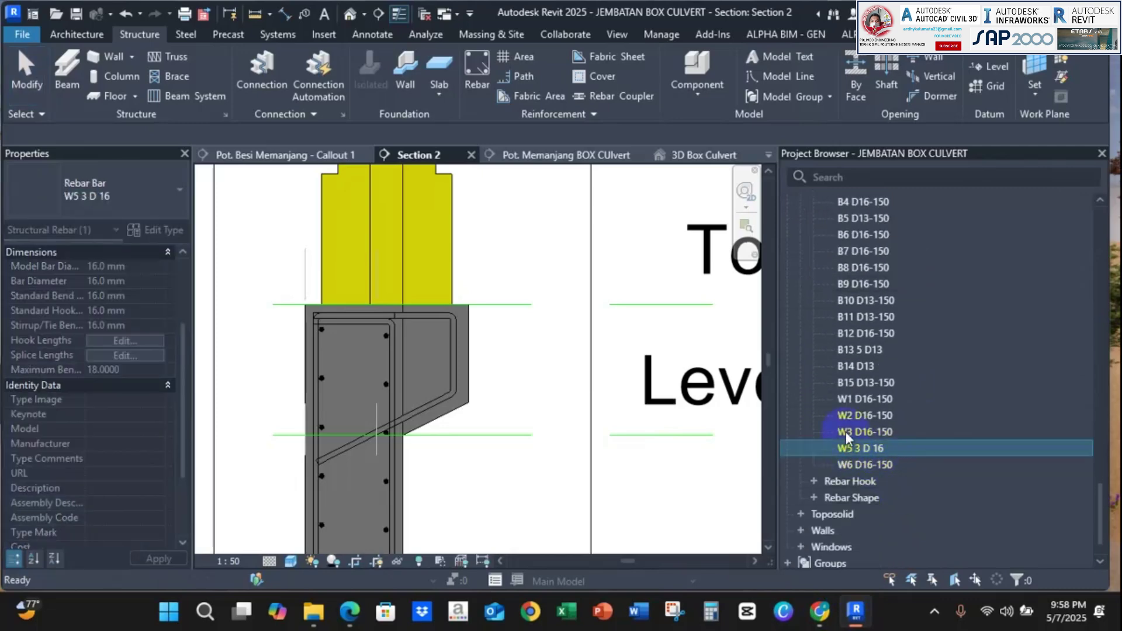
{"action": "scroll", "coordinate": [396, 336], "scroll_direction": "up", "scroll_amount": 1}
{"action": "scroll", "coordinate": [396, 345], "scroll_direction": "up", "scroll_amount": 1}
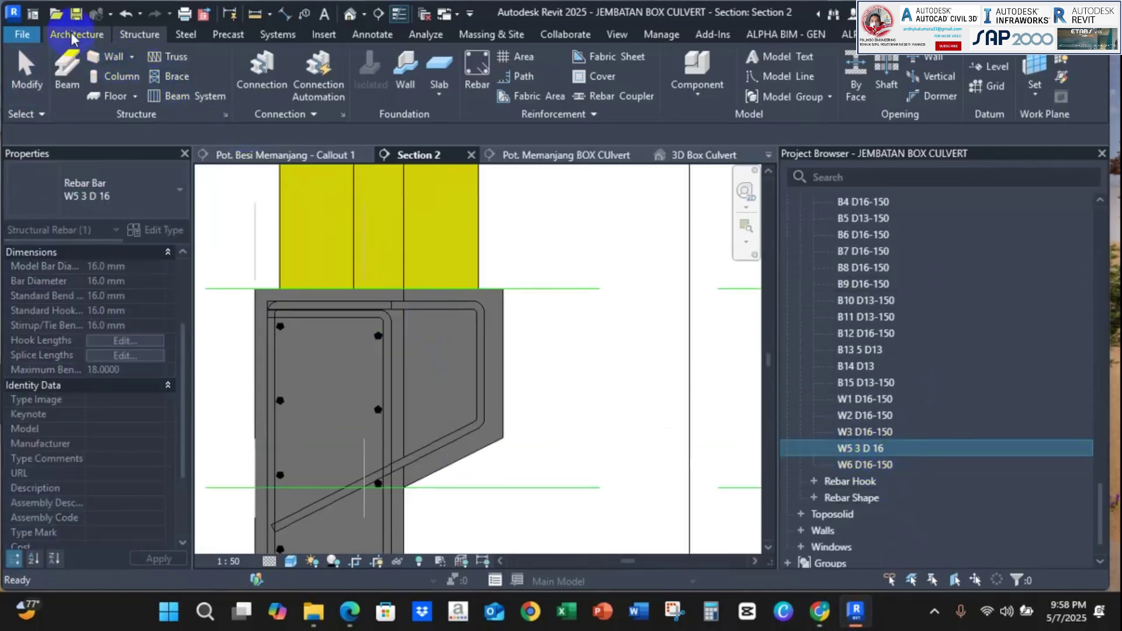
Start placing a single straight M_00 rebar in Section 2 with its placement orientation parallel to cover.
{"action": "left_click", "coordinate": [105, 34]}
{"action": "left_click", "coordinate": [136, 34]}
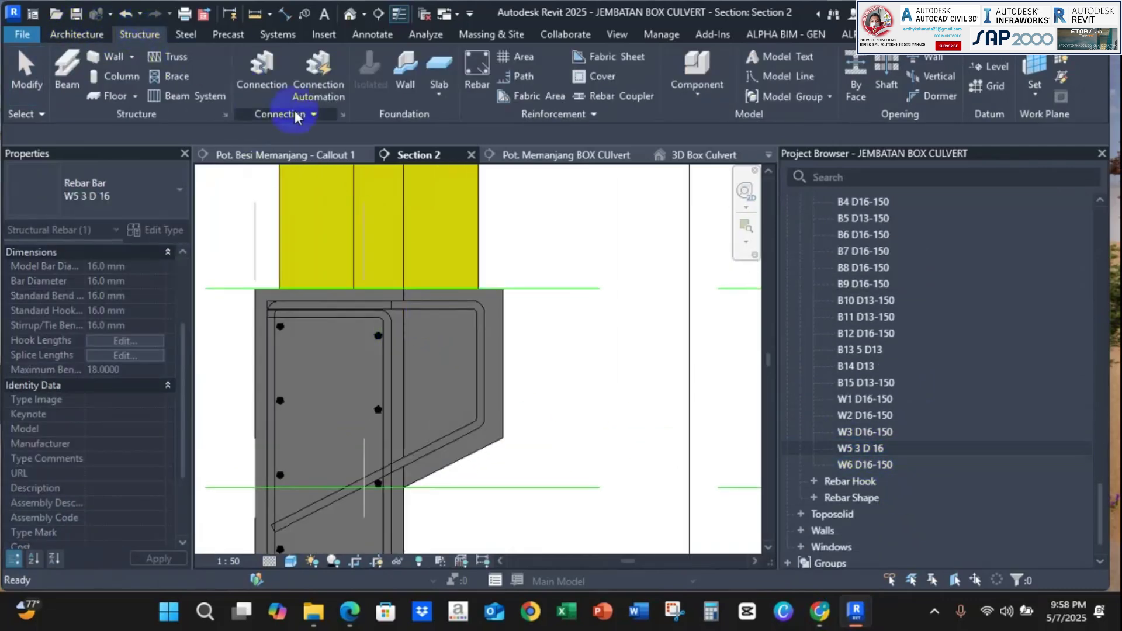
{"action": "left_click", "coordinate": [477, 76]}
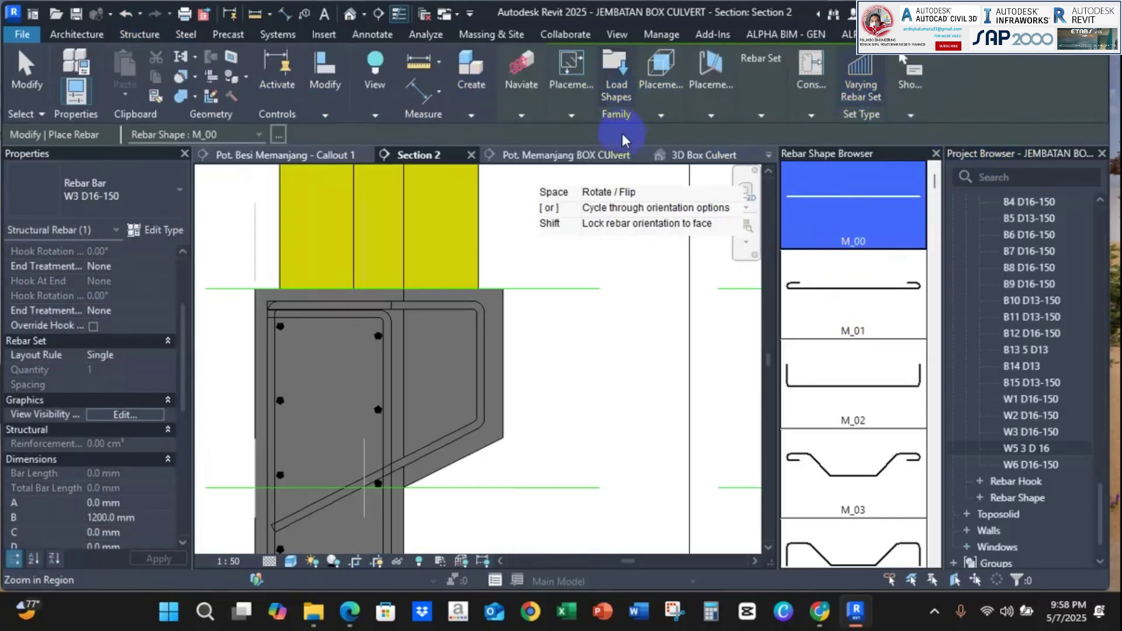
{"action": "left_click", "coordinate": [654, 111]}
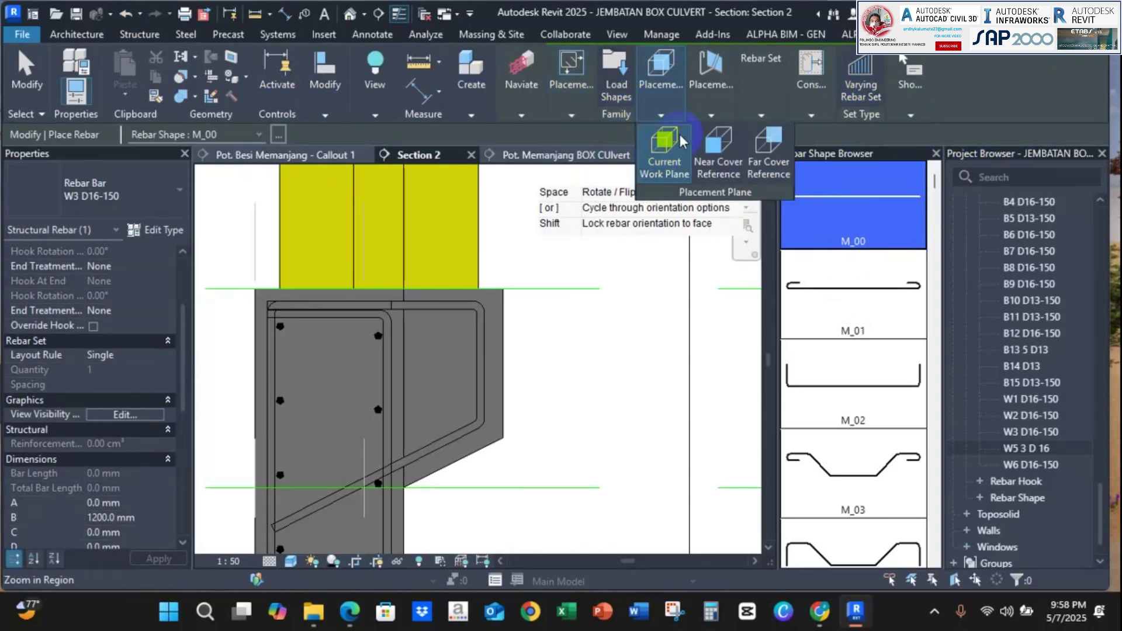
{"action": "mouse_move", "coordinate": [707, 119]}
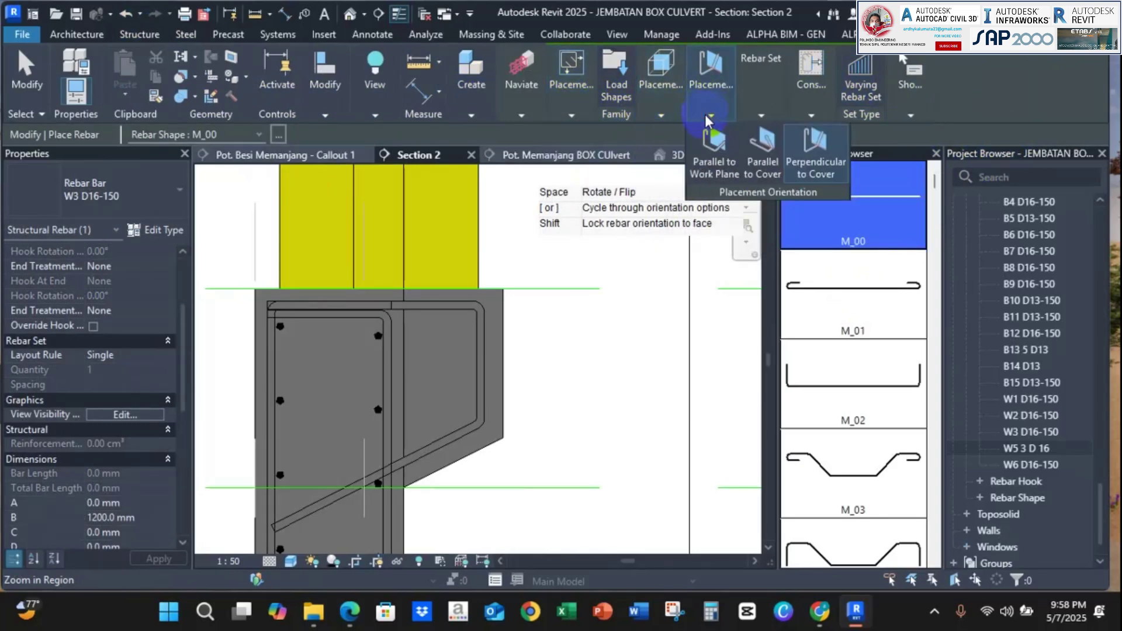
{"action": "left_click", "coordinate": [706, 157]}
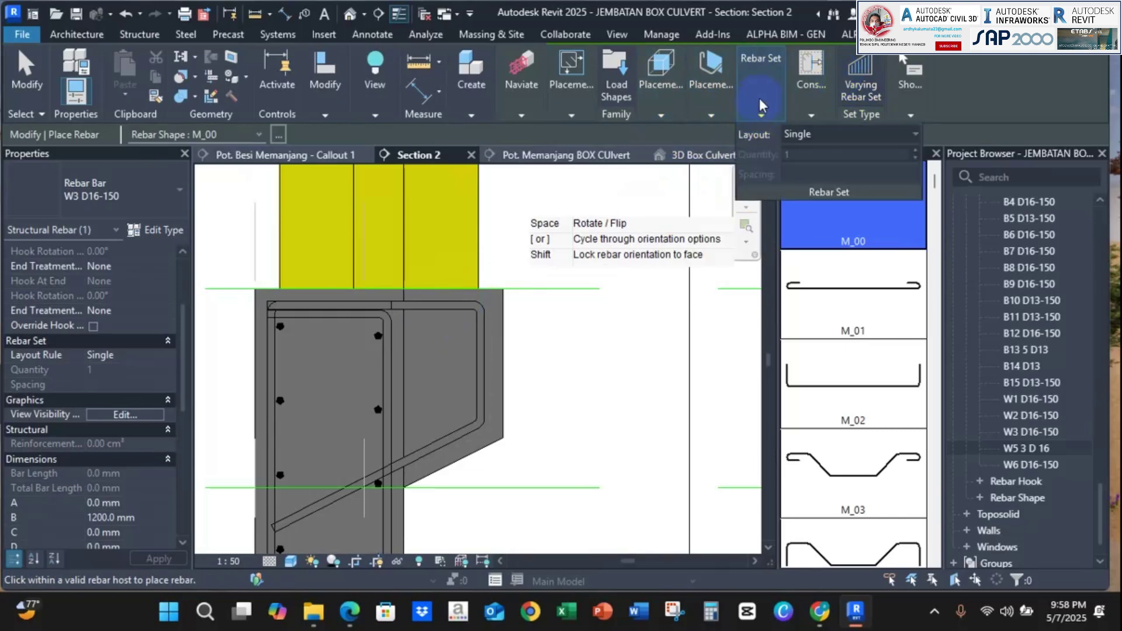
{"action": "left_click", "coordinate": [766, 159]}
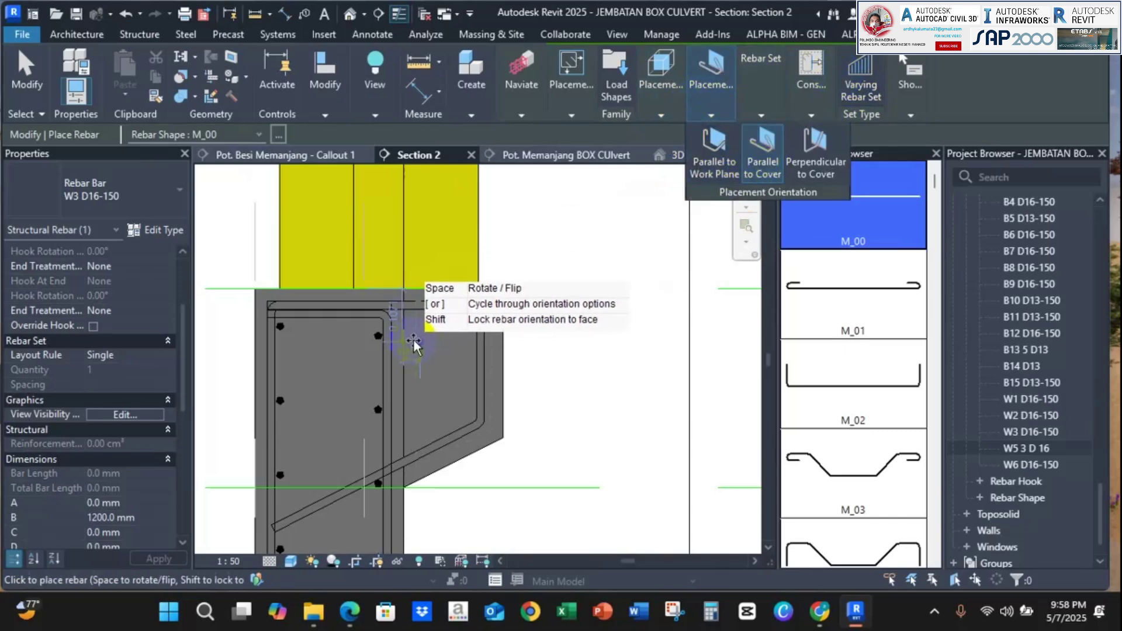
Place a W5 3 D 16 bar inside the outer upper corner of the W6 bar.
{"action": "scroll", "coordinate": [418, 342], "scroll_direction": "up", "scroll_amount": 2}
{"action": "scroll", "coordinate": [523, 280], "scroll_direction": "down", "scroll_amount": 1}
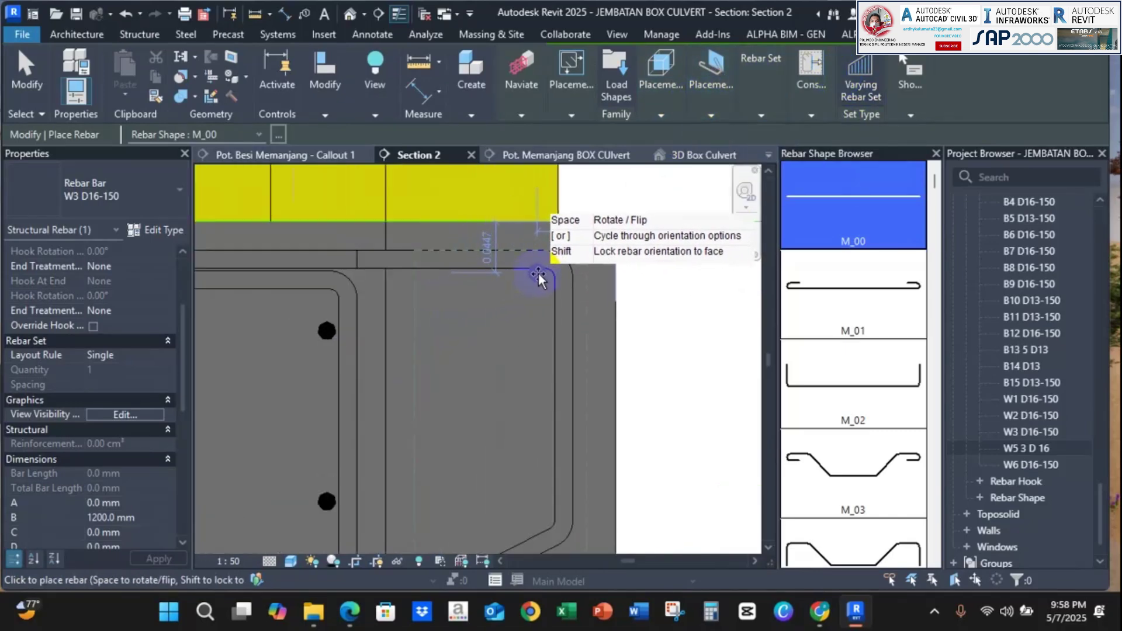
{"action": "scroll", "coordinate": [538, 273], "scroll_direction": "up", "scroll_amount": 3}
{"action": "left_click", "coordinate": [121, 195]}
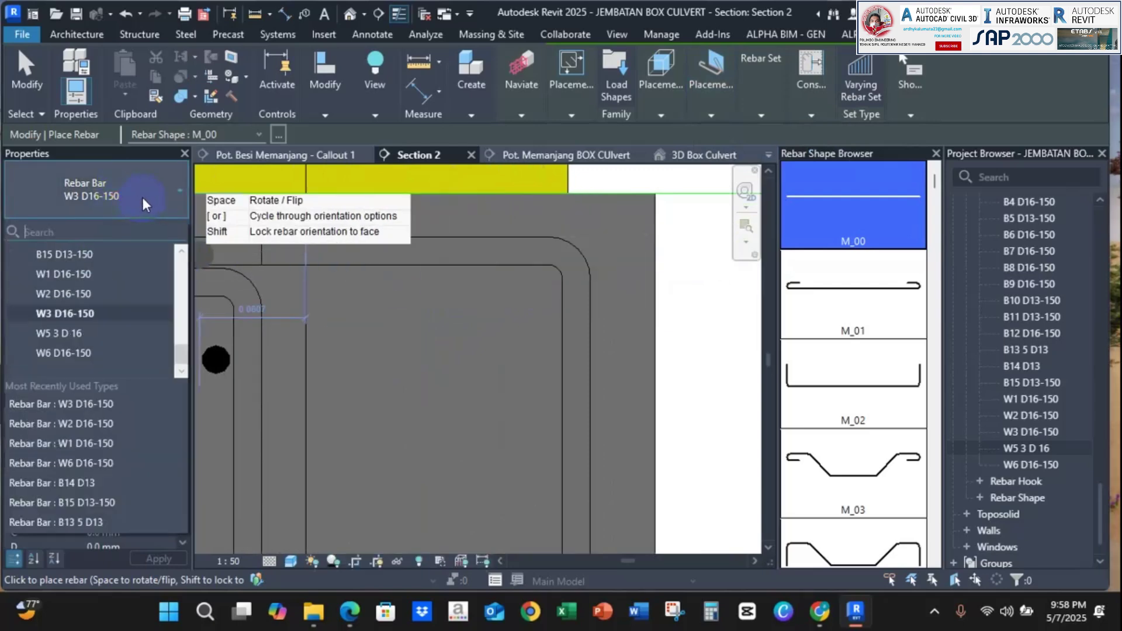
{"action": "left_click", "coordinate": [104, 332]}
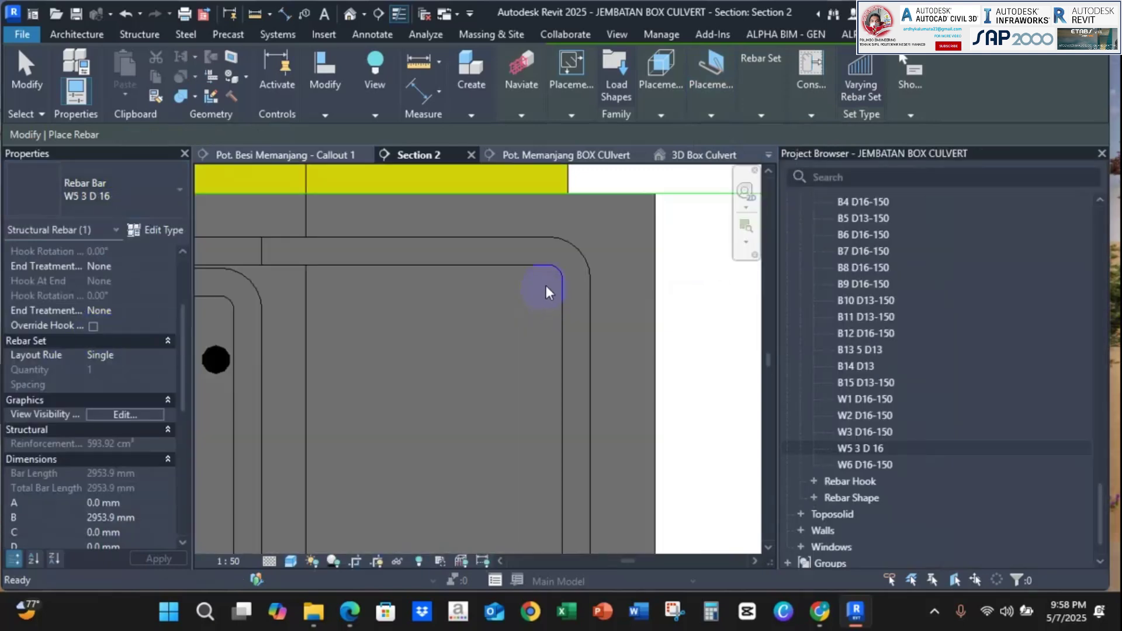
{"action": "scroll", "coordinate": [545, 283], "scroll_direction": "up", "scroll_amount": 2}
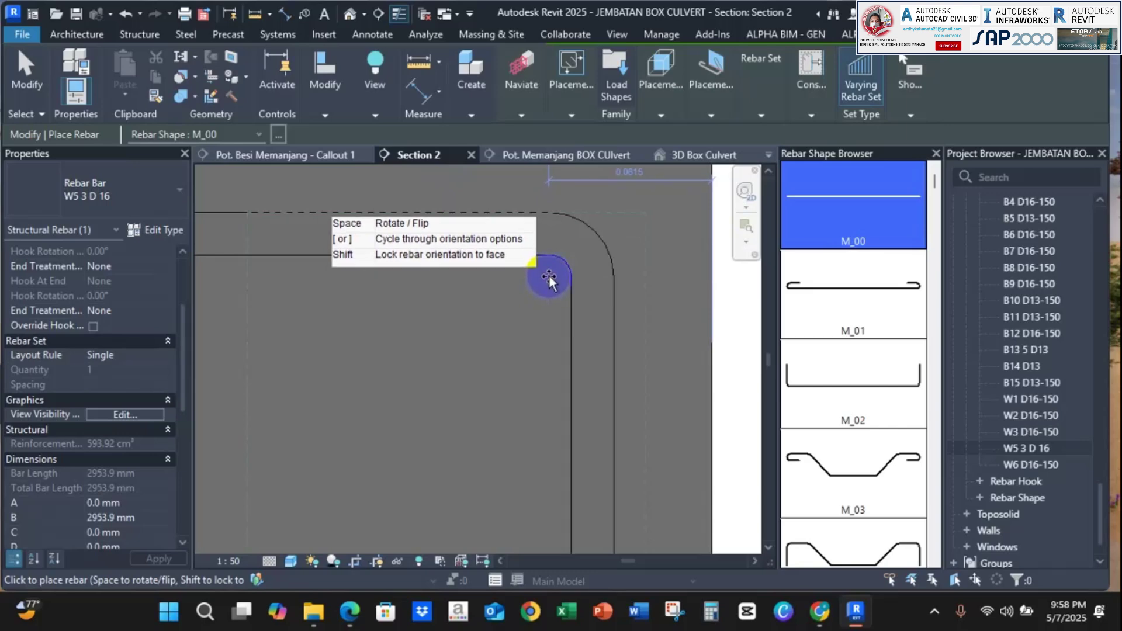
{"action": "left_click", "coordinate": [550, 279]}
{"action": "scroll", "coordinate": [548, 280], "scroll_direction": "down", "scroll_amount": 2}
{"action": "middle_click_drag", "start_coordinate": [488, 306], "coordinate": [626, 286]}
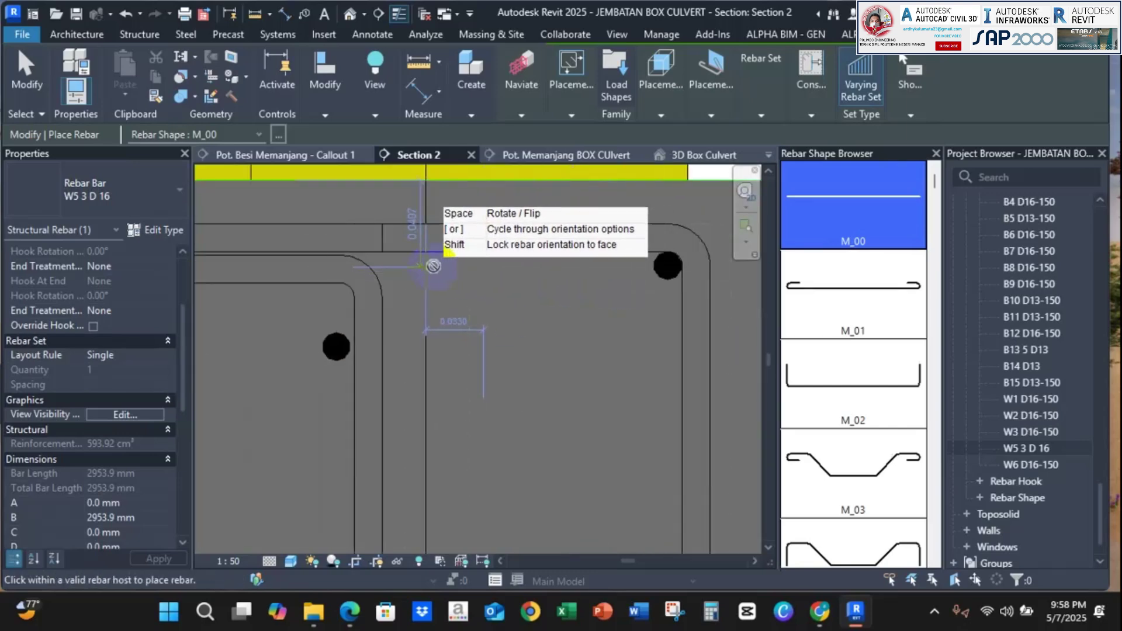
Place a second W5 3 D 16 bar inside the outer lower corner of the W6 bar.
{"action": "scroll", "coordinate": [433, 266], "scroll_direction": "down", "scroll_amount": 4}
{"action": "middle_click_drag", "start_coordinate": [433, 266], "coordinate": [436, 232]}
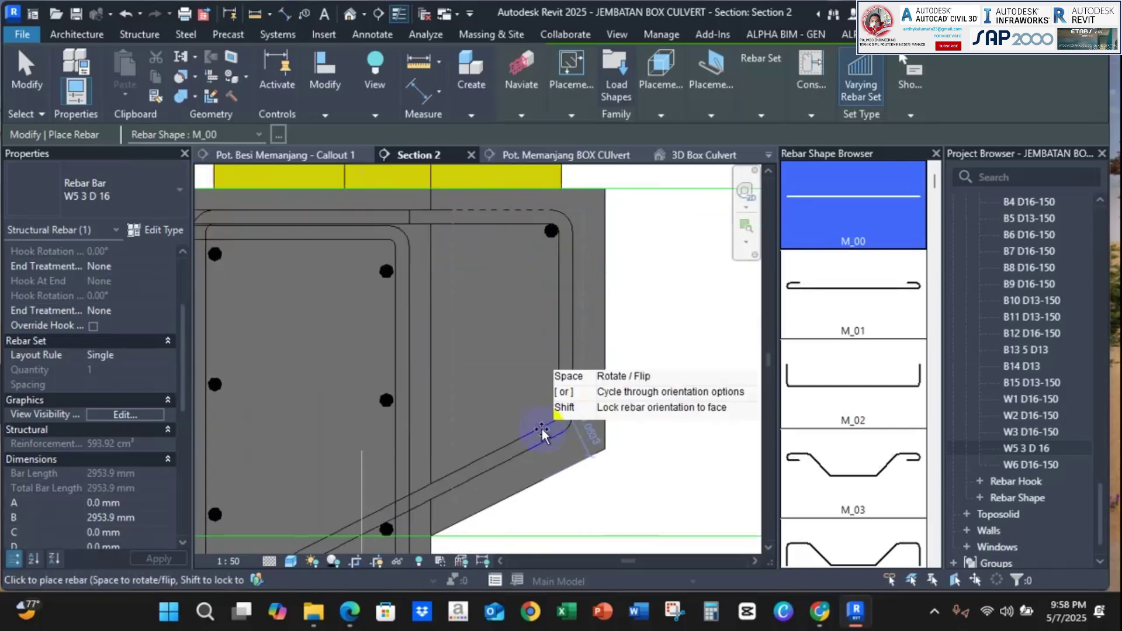
{"action": "scroll", "coordinate": [541, 428], "scroll_direction": "up", "scroll_amount": 2}
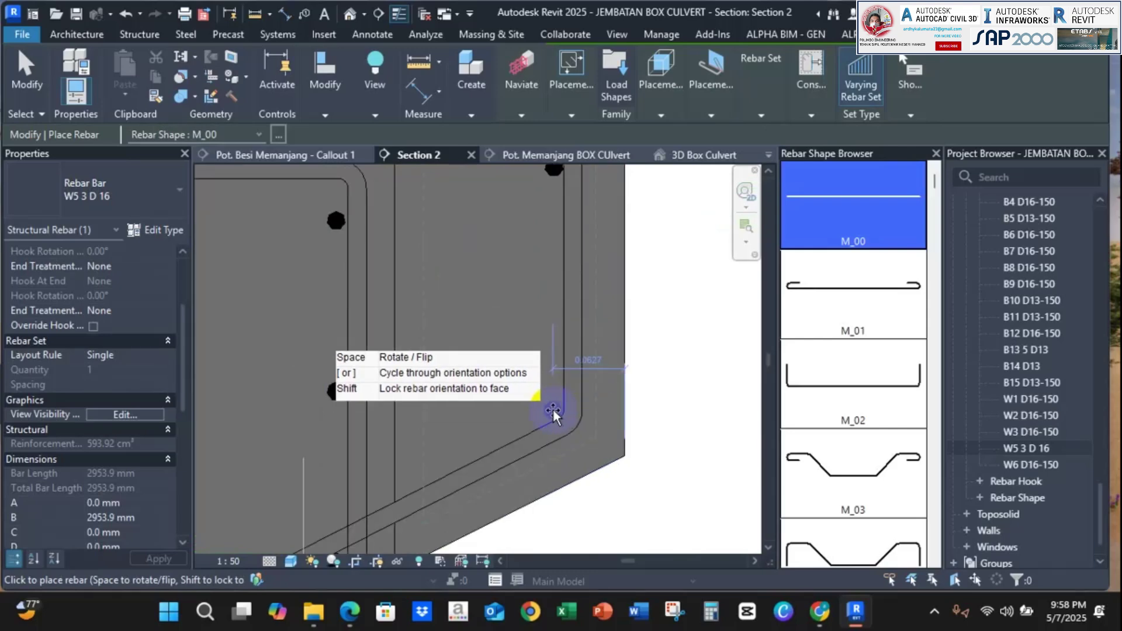
Switch to the PDF drawing in the browser and check the W5 bar callout in the wing wall section on page 18.
{"action": "left_click", "coordinate": [350, 611]}
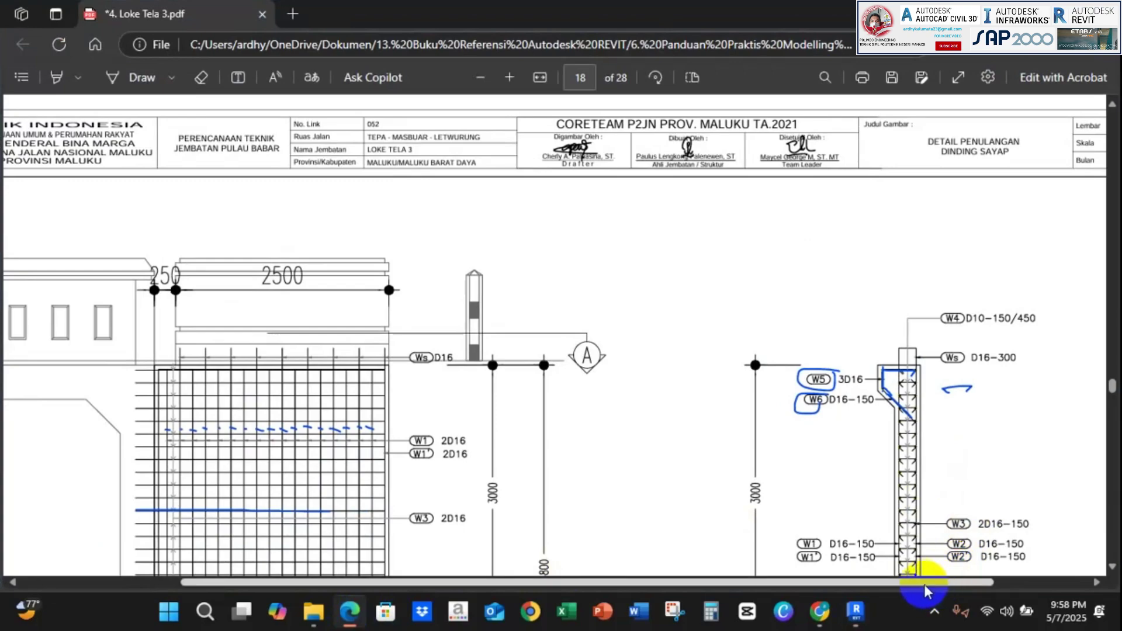
{"action": "scroll", "coordinate": [936, 575], "scroll_direction": "right", "scroll_amount": 3}
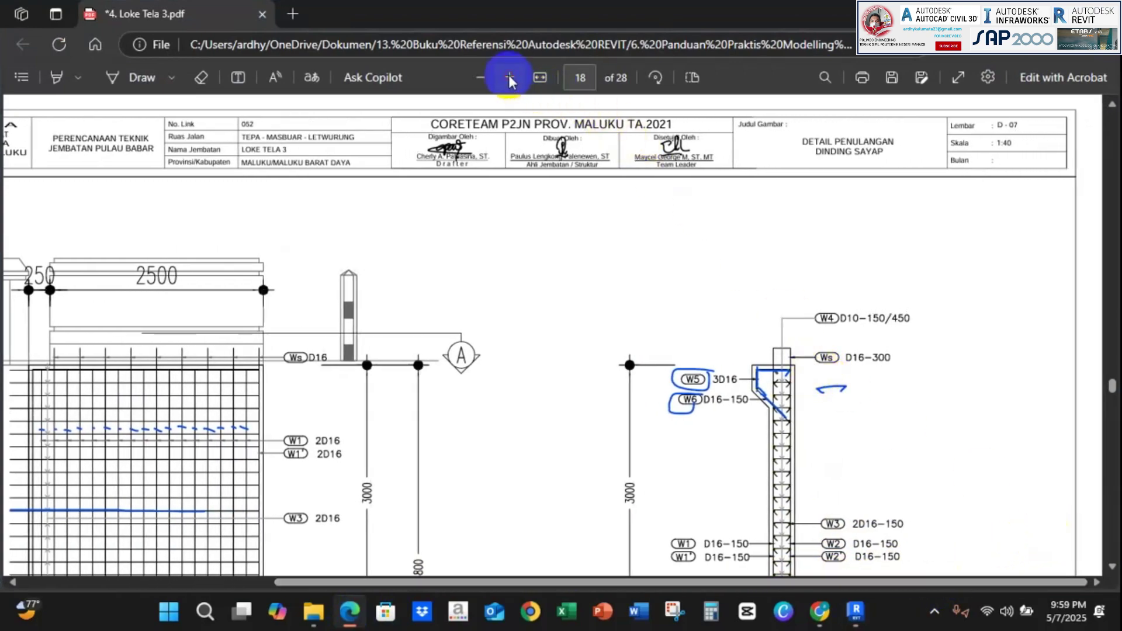
{"action": "left_click", "coordinate": [509, 79]}
{"action": "scroll", "coordinate": [683, 577], "scroll_direction": "right", "scroll_amount": 10}
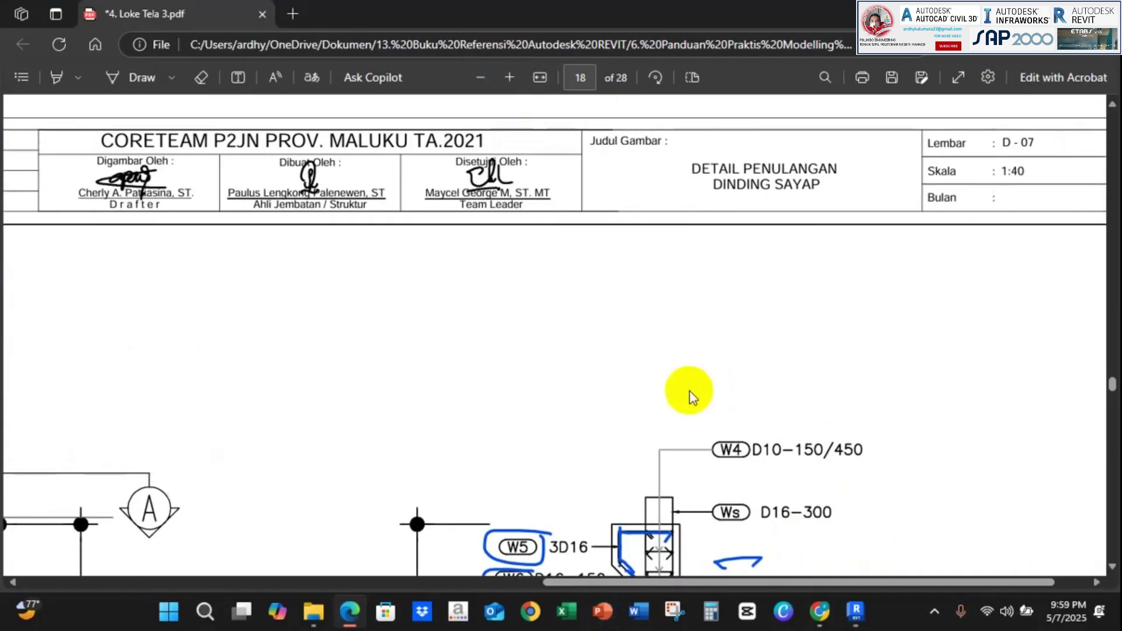
{"action": "scroll", "coordinate": [691, 398], "scroll_direction": "down", "scroll_amount": 5}
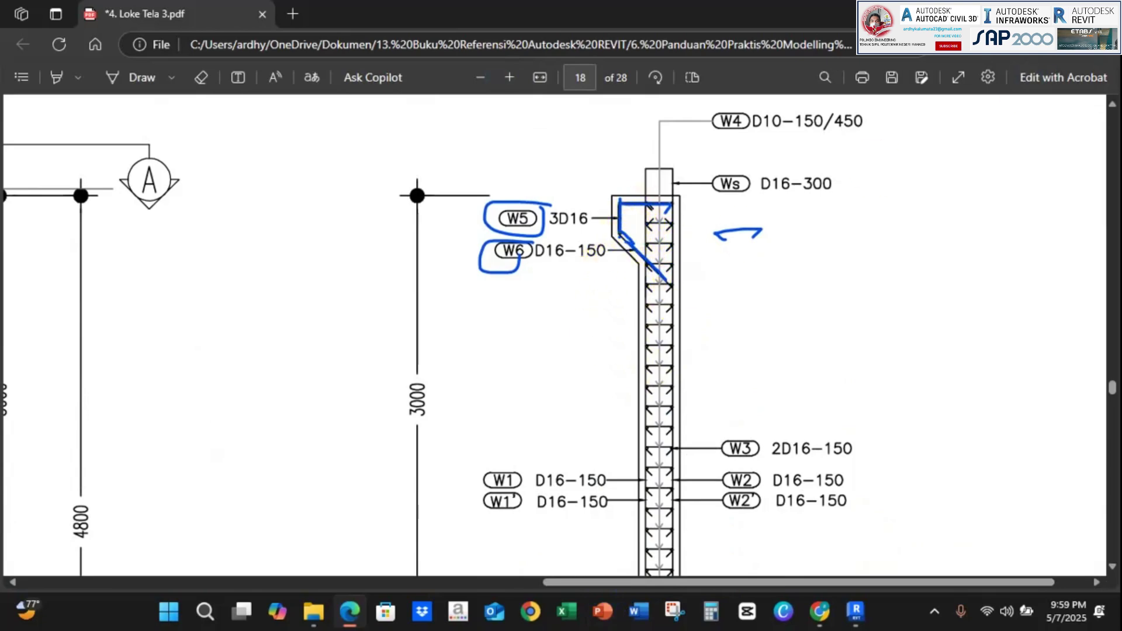
{"action": "key", "text": "alt+Tab"}
Place a third W5 3 D 16 bar against the inside of the W6 bar's sloping leg and end the rebar placement.
{"action": "scroll", "coordinate": [486, 350], "scroll_direction": "down", "scroll_amount": 3}
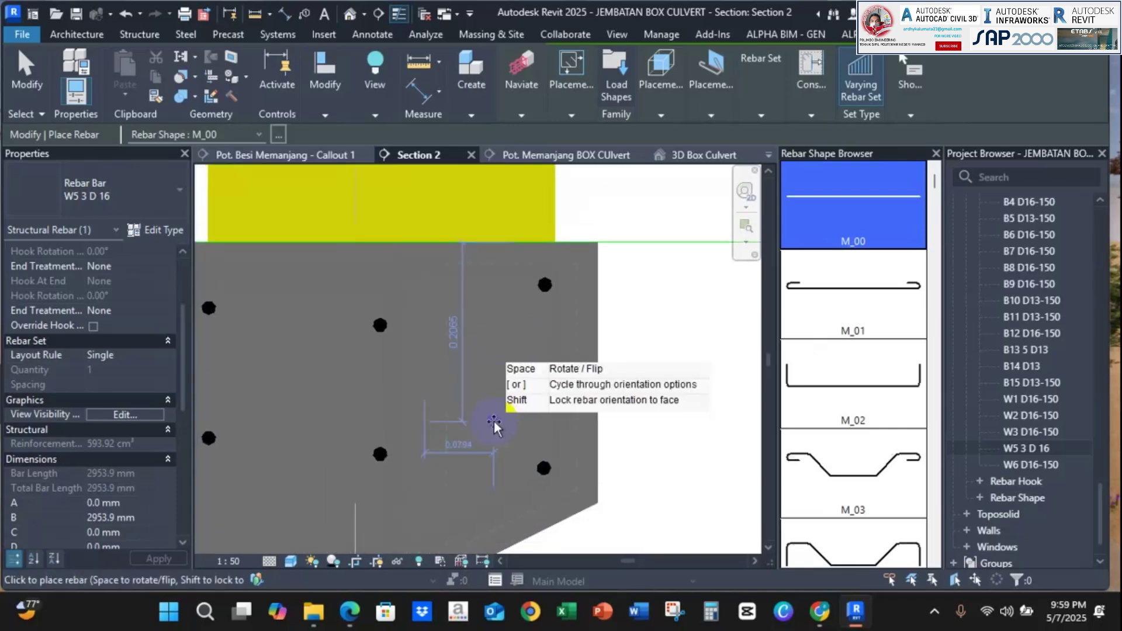
{"action": "scroll", "coordinate": [497, 399], "scroll_direction": "up", "scroll_amount": 2}
{"action": "scroll", "coordinate": [496, 404], "scroll_direction": "down", "scroll_amount": 1}
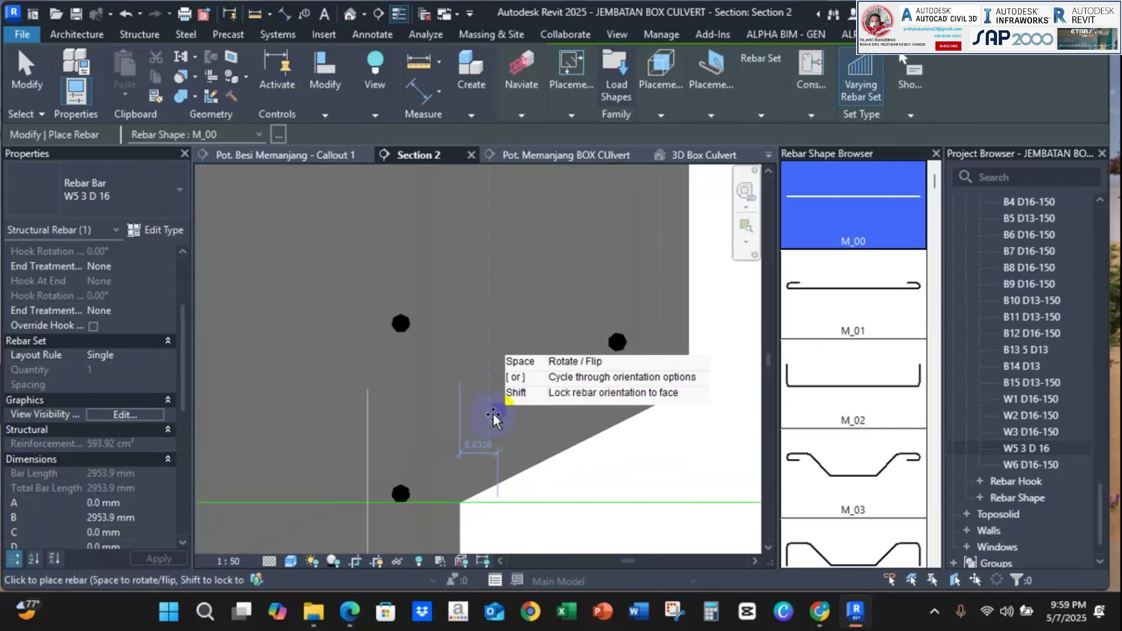
{"action": "scroll", "coordinate": [482, 415], "scroll_direction": "up", "scroll_amount": 3}
{"action": "scroll", "coordinate": [475, 421], "scroll_direction": "up", "scroll_amount": 2}
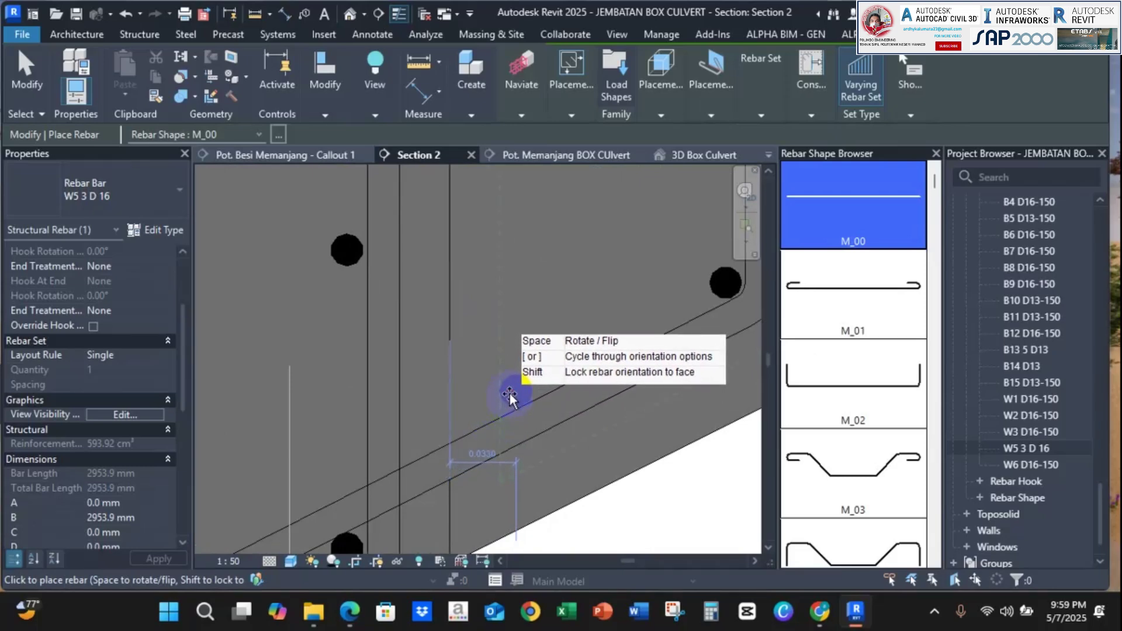
{"action": "left_click", "coordinate": [510, 395]}
{"action": "key", "text": "Escape"}
{"action": "key", "text": "Escape"}
Select all W5 bars visible in Section 2, show them unobscured in the 3D Box Culvert view, and inspect the wing wall reinforcement there.
{"action": "scroll", "coordinate": [552, 344], "scroll_direction": "down", "scroll_amount": 5}
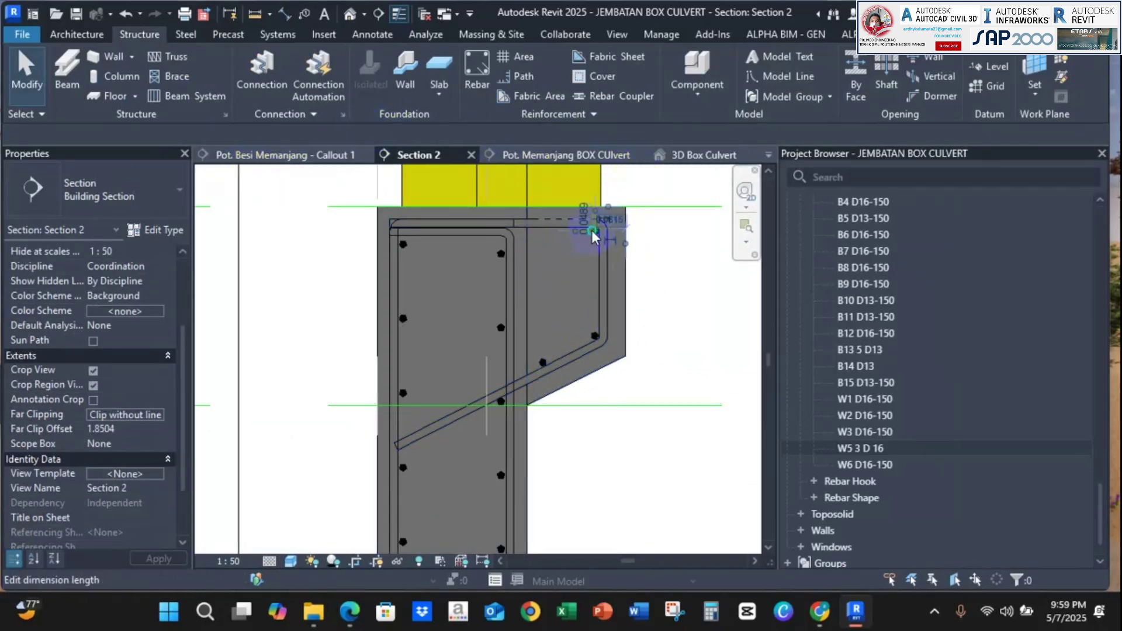
{"action": "left_click", "coordinate": [592, 231]}
{"action": "right_click", "coordinate": [591, 231]}
{"action": "mouse_move", "coordinate": [731, 308]}
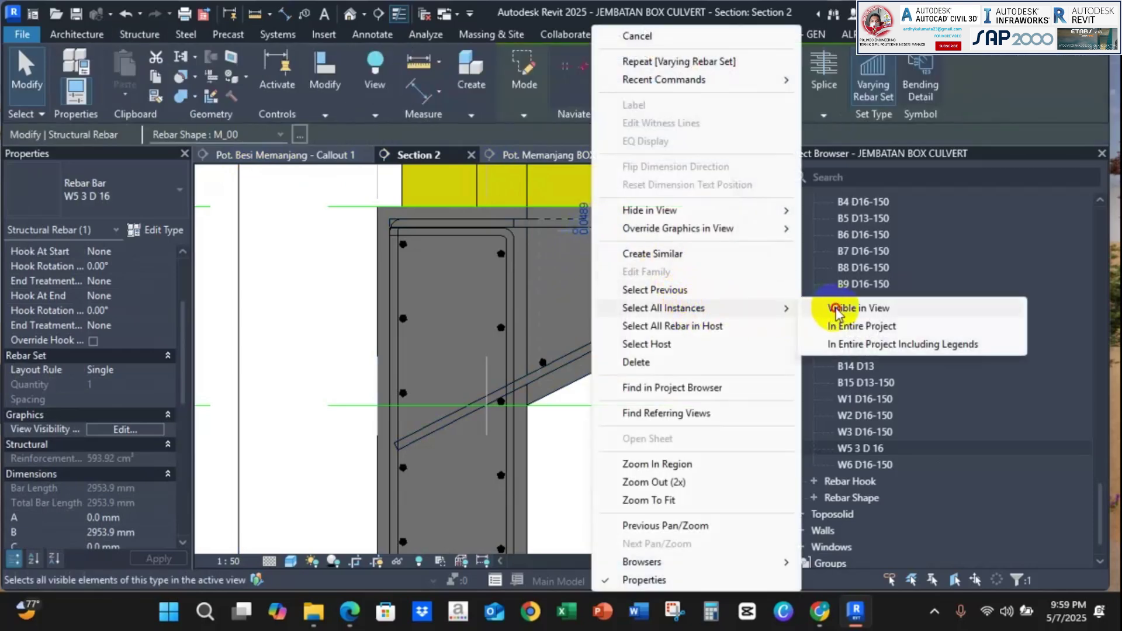
{"action": "left_click", "coordinate": [837, 308]}
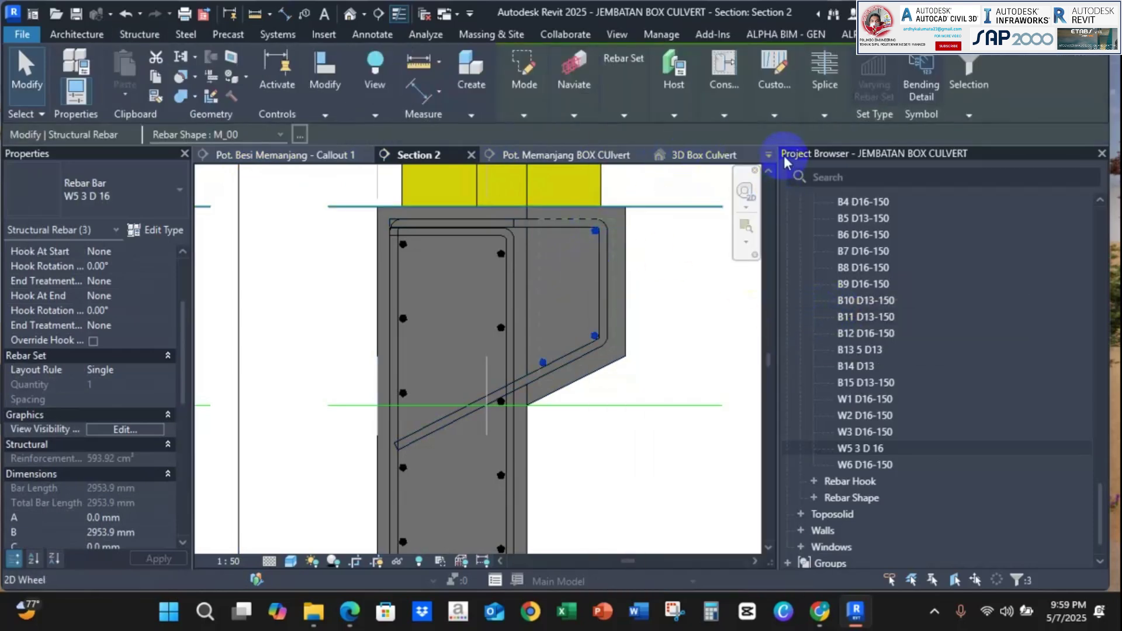
{"action": "left_click", "coordinate": [710, 155]}
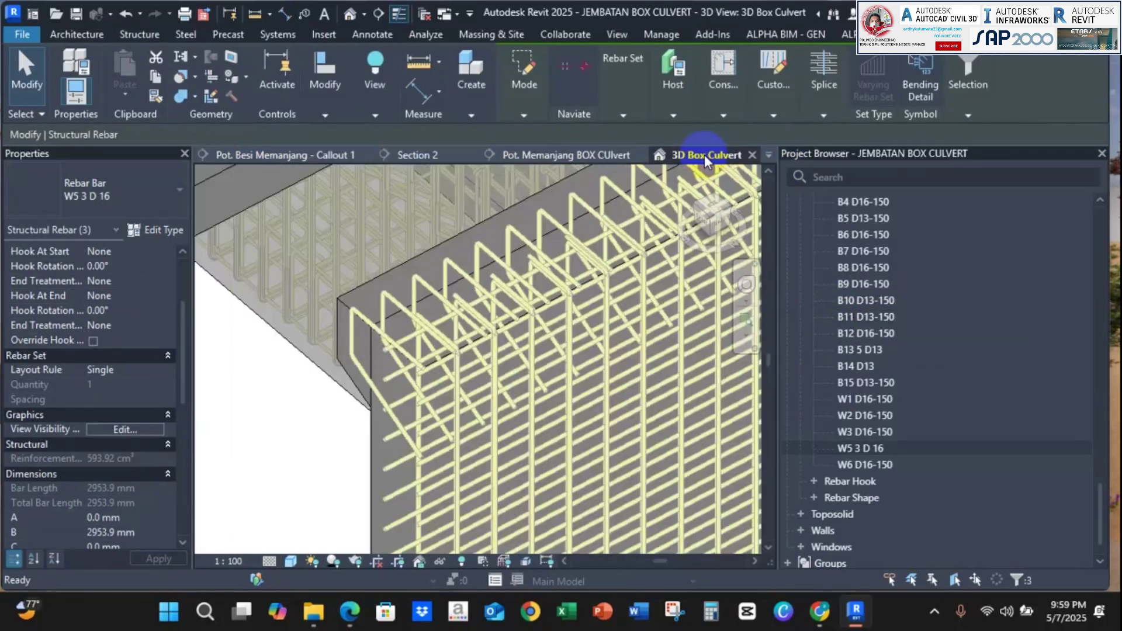
{"action": "left_click", "coordinate": [117, 432]}
{"action": "left_click_drag", "start_coordinate": [508, 138], "coordinate": [617, 132]}
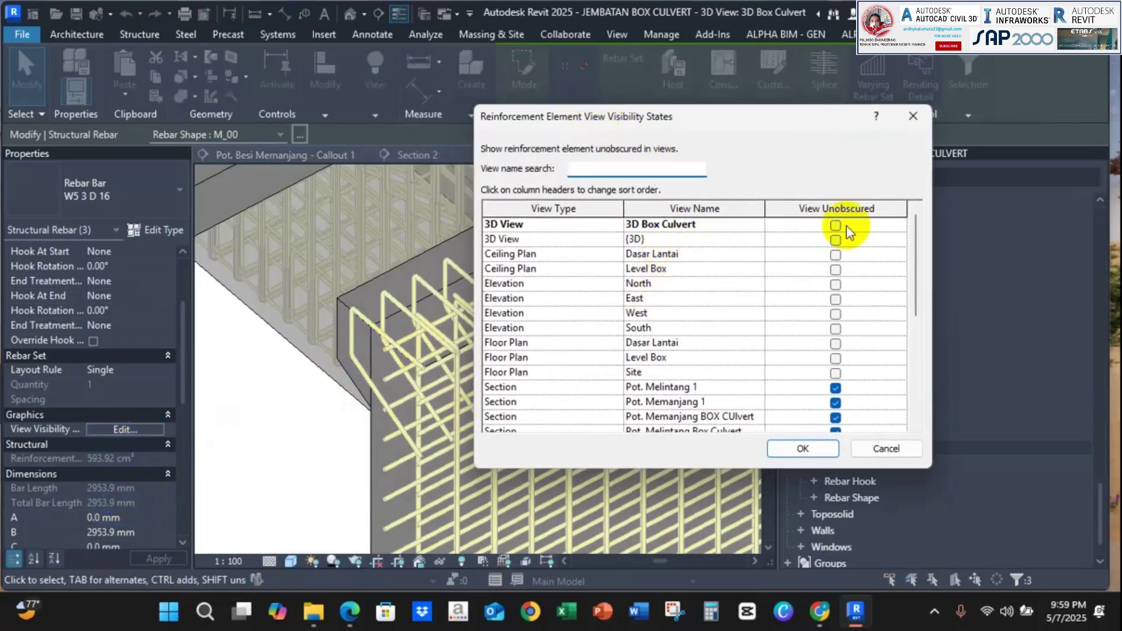
{"action": "left_click", "coordinate": [818, 451]}
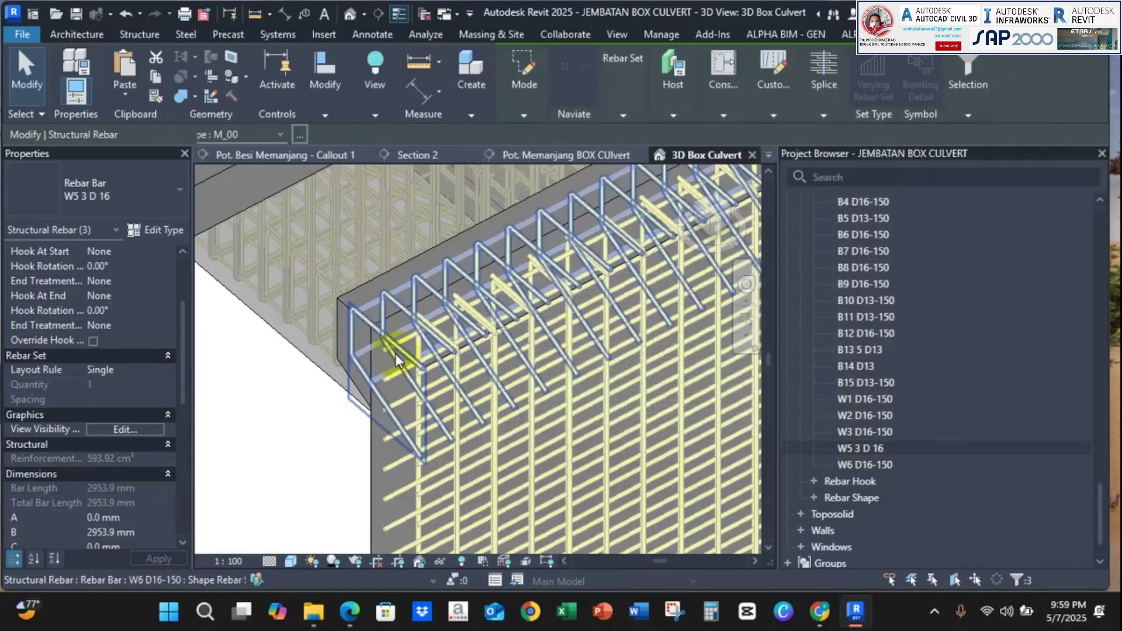
{"action": "scroll", "coordinate": [364, 324], "scroll_direction": "up", "scroll_amount": 6}
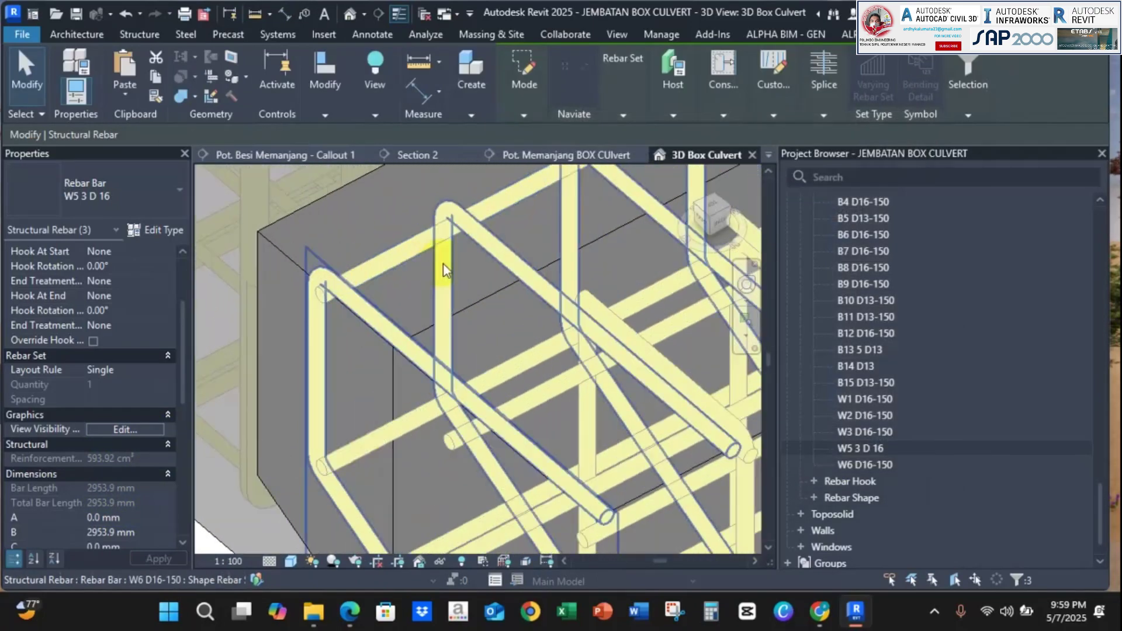
{"action": "key", "text": "Escape"}
{"action": "scroll", "coordinate": [453, 337], "scroll_direction": "down", "scroll_amount": 10}
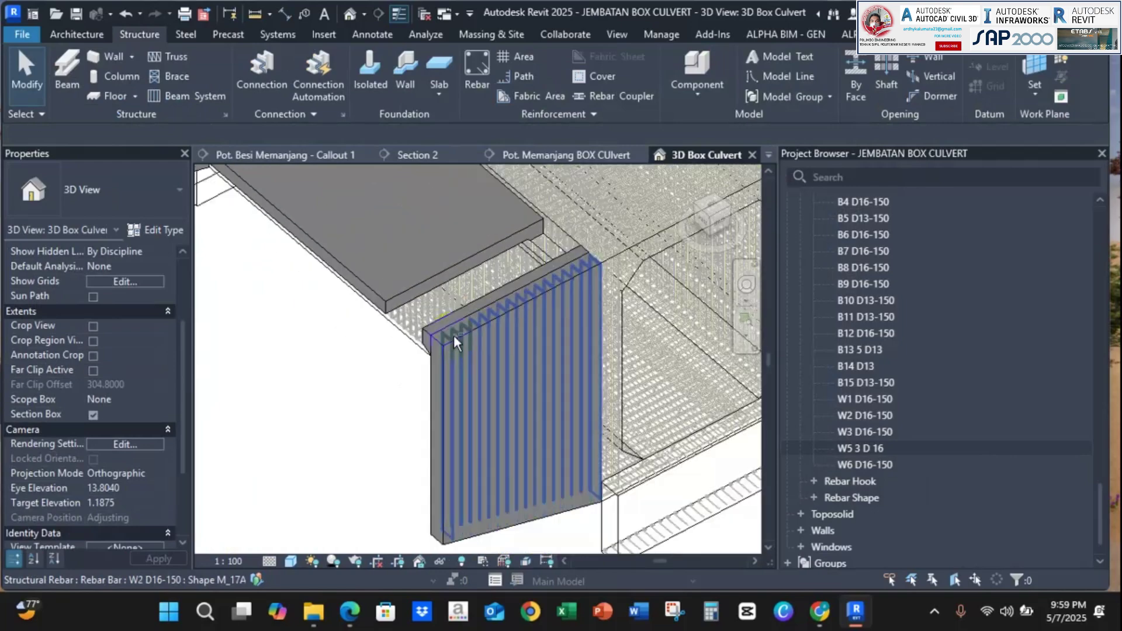
{"action": "middle_click_drag", "start_coordinate": [454, 339], "coordinate": [627, 465], "text": "shift"}
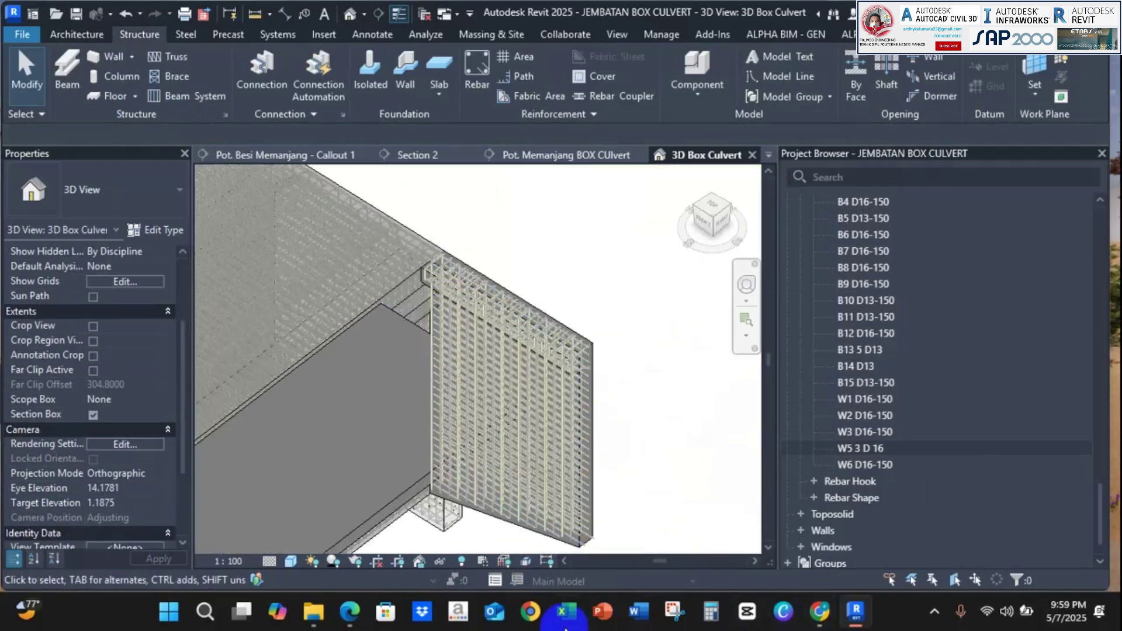
Switch to the PDF drawing in the browser and examine section A-A and the wing wall bar schedule on page 18.
{"action": "left_click", "coordinate": [351, 613]}
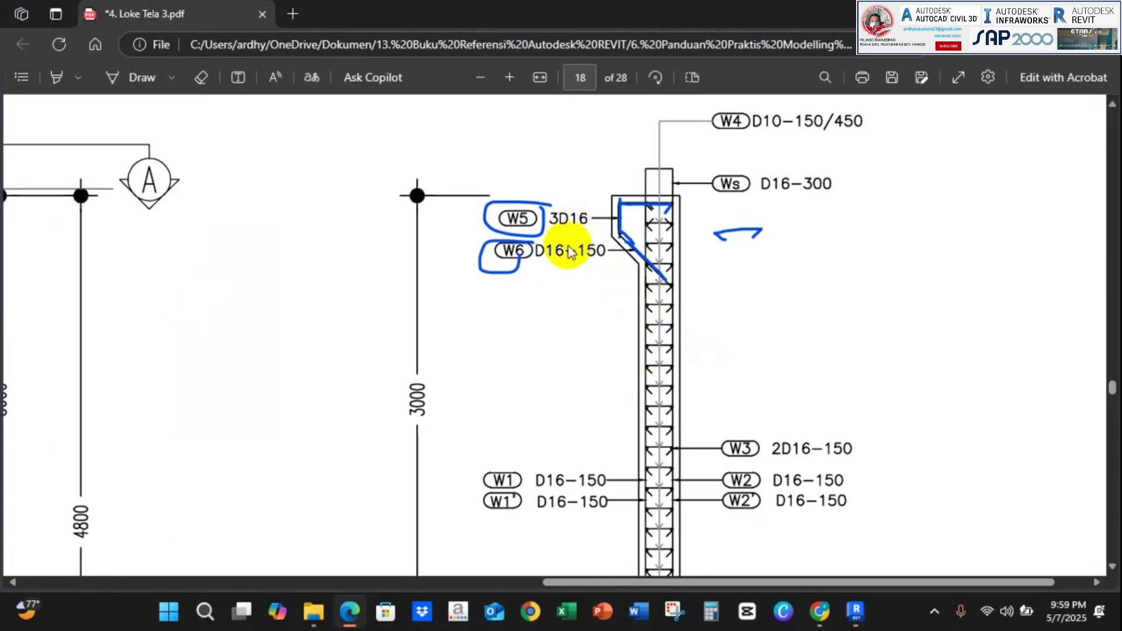
{"action": "scroll", "coordinate": [560, 251], "scroll_direction": "down", "scroll_amount": 3}
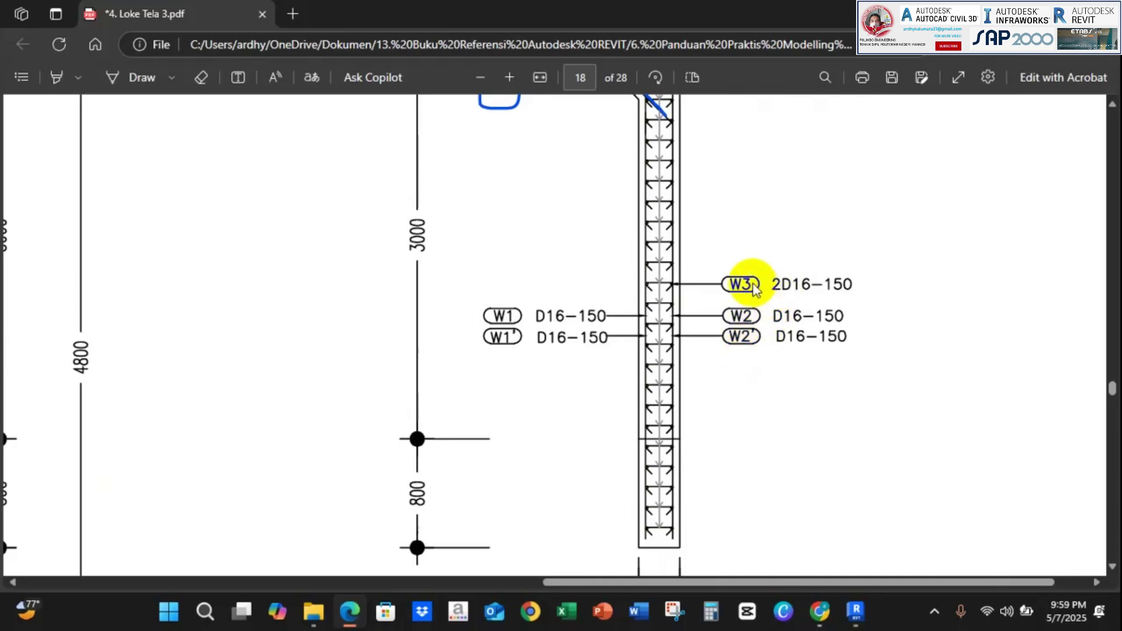
{"action": "scroll", "coordinate": [690, 329], "scroll_direction": "down", "scroll_amount": 6}
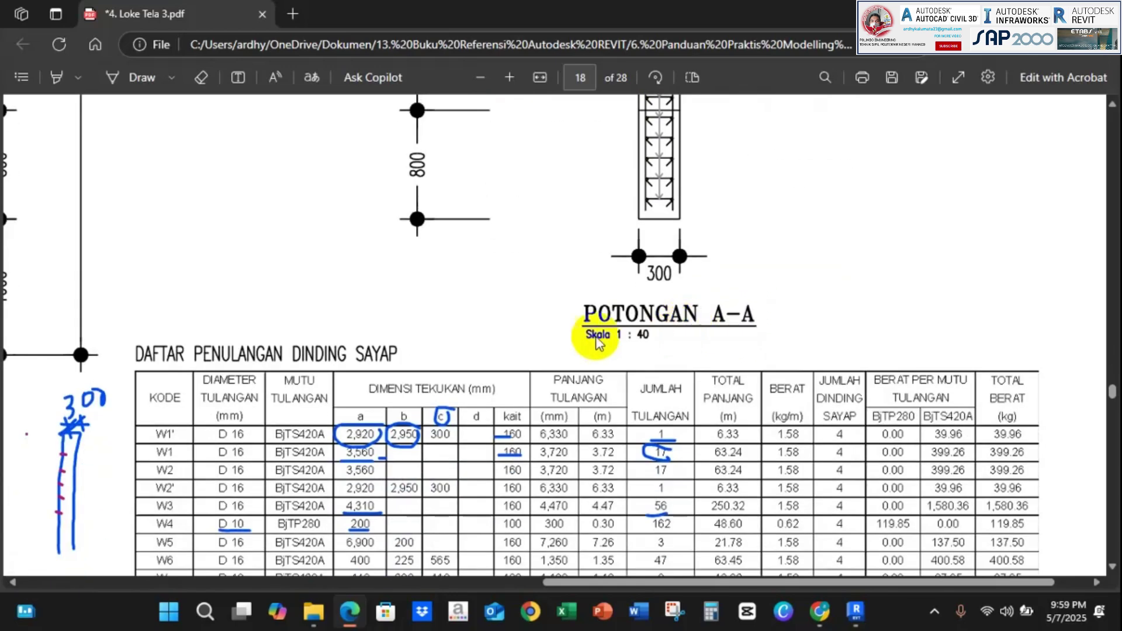
{"action": "scroll", "coordinate": [352, 359], "scroll_direction": "down", "scroll_amount": 5}
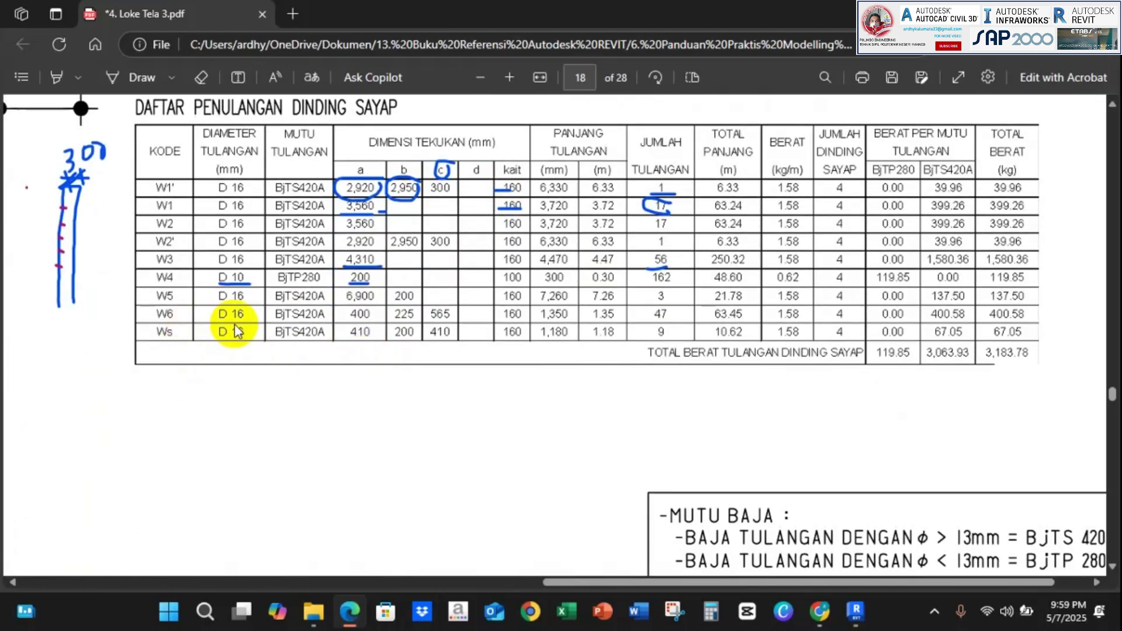
{"action": "scroll", "coordinate": [502, 359], "scroll_direction": "up", "scroll_amount": 10}
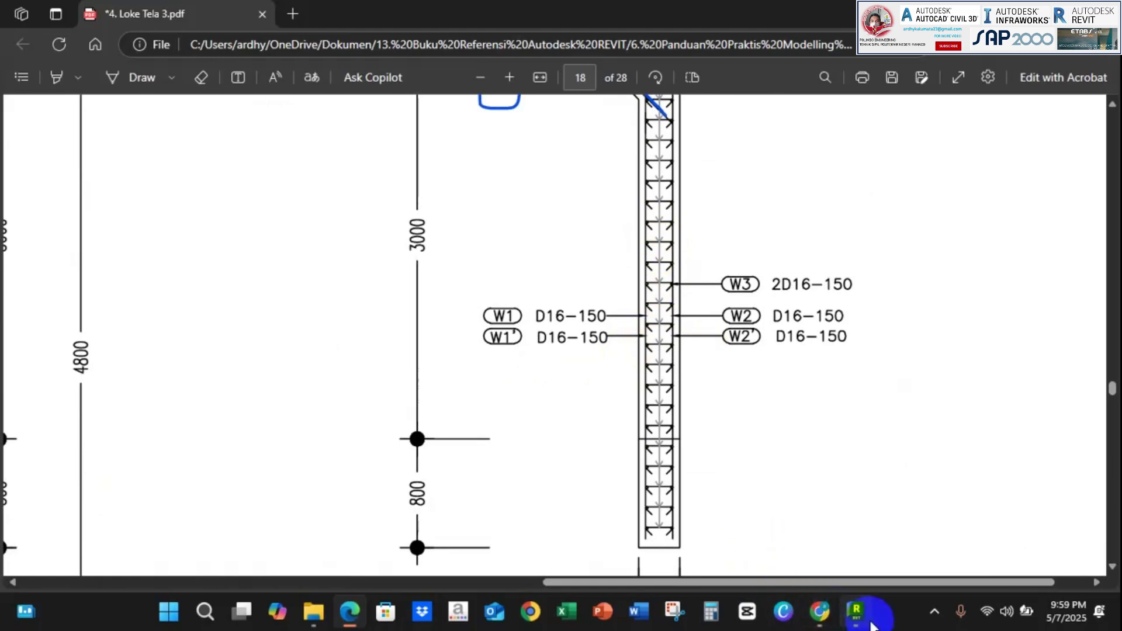
Return to Section 2 in Revit and move the W3 D16-150 bar set on the wall's straight side down, level with the opposite row.
{"action": "left_click", "coordinate": [857, 610]}
{"action": "left_click", "coordinate": [412, 155]}
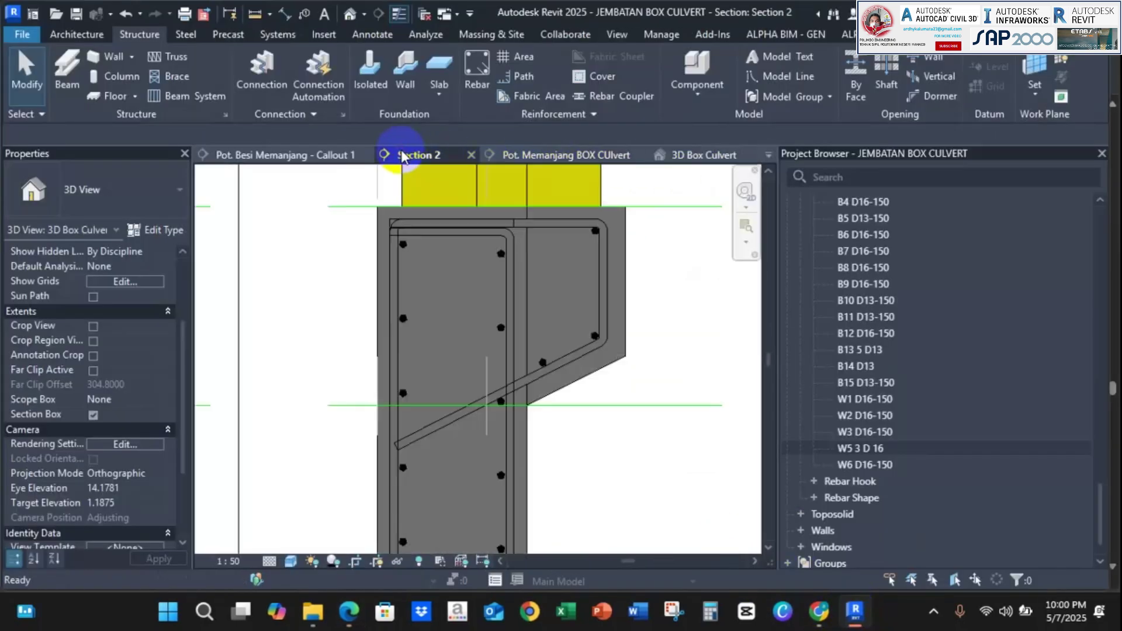
{"action": "scroll", "coordinate": [439, 336], "scroll_direction": "up", "scroll_amount": 3}
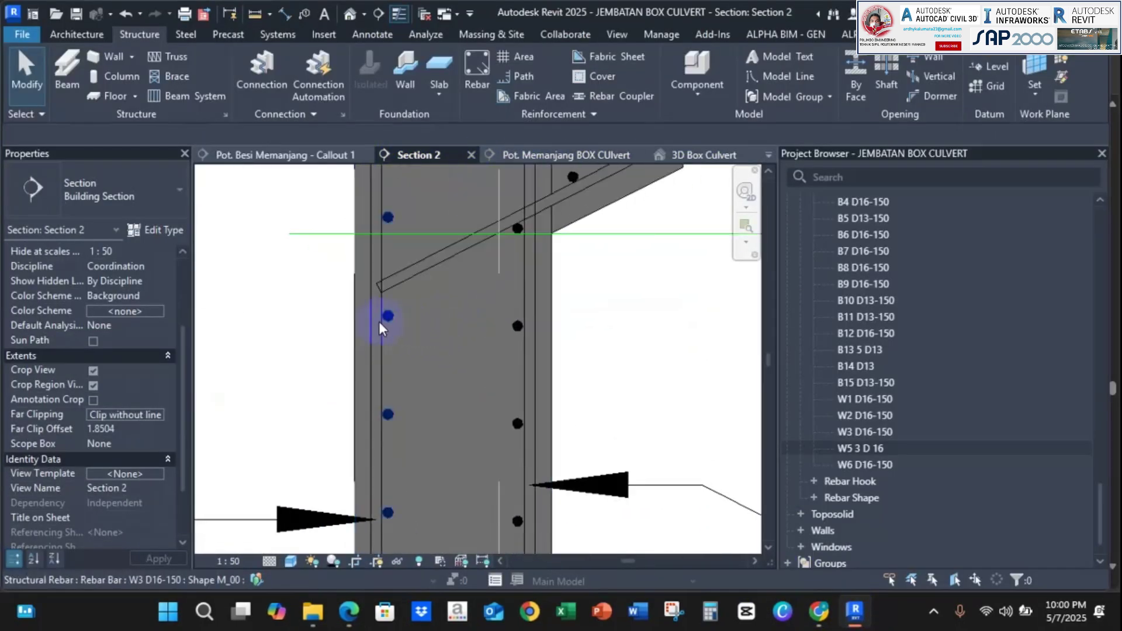
{"action": "scroll", "coordinate": [497, 324], "scroll_direction": "down", "scroll_amount": 1}
{"action": "middle_click_drag", "start_coordinate": [487, 325], "coordinate": [456, 439]}
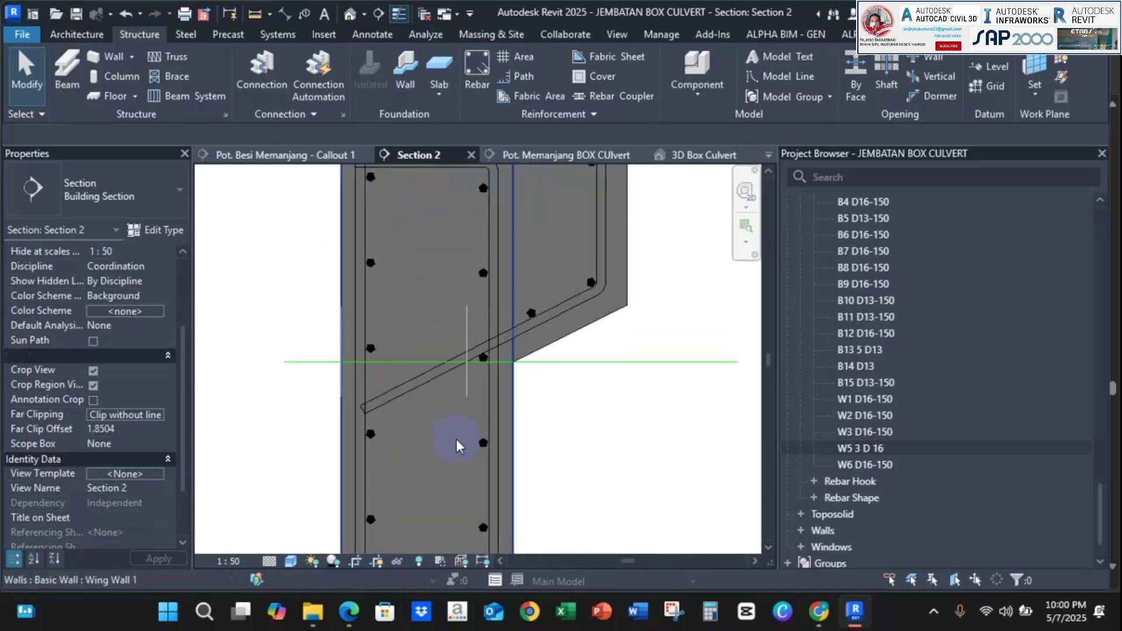
{"action": "middle_click_drag", "start_coordinate": [377, 374], "coordinate": [363, 455]}
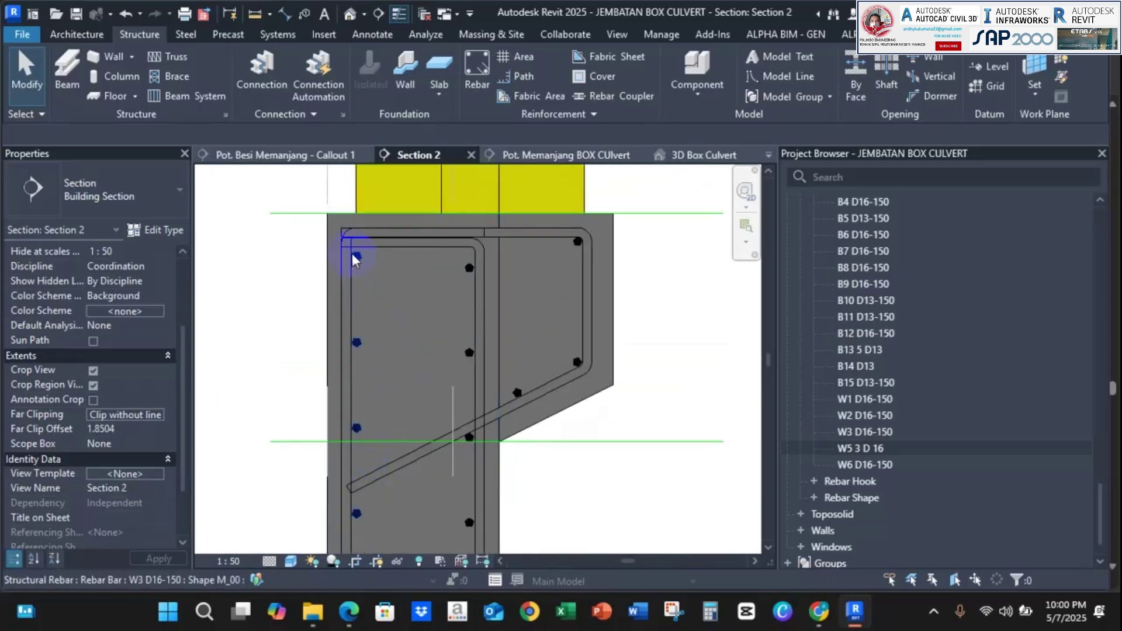
{"action": "left_click", "coordinate": [356, 257]}
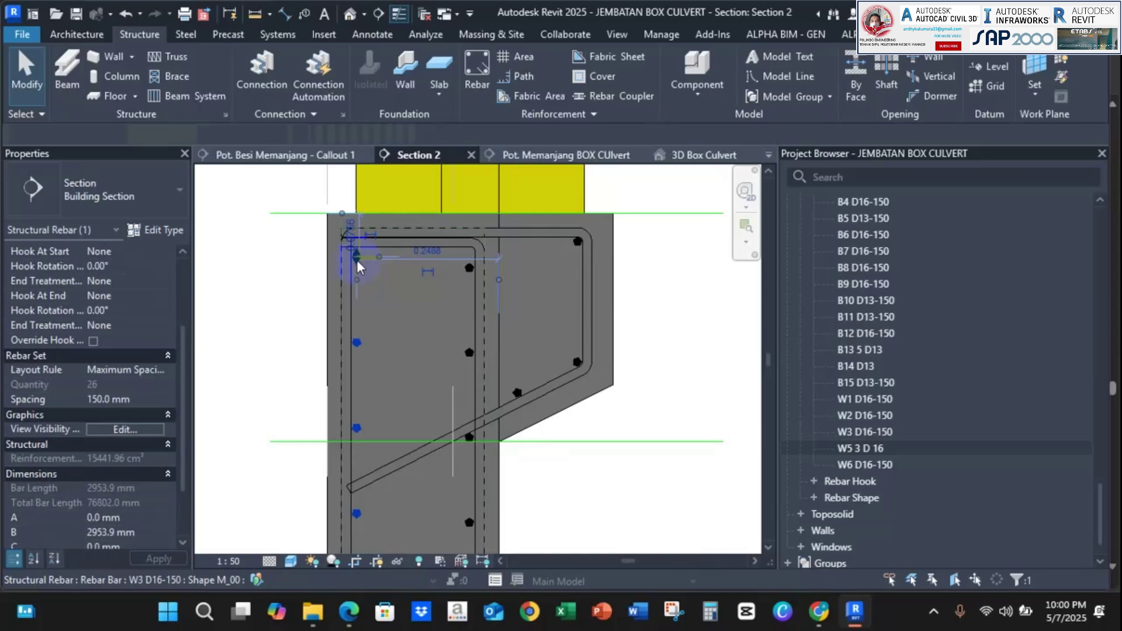
{"action": "scroll", "coordinate": [359, 266], "scroll_direction": "up", "scroll_amount": 2}
{"action": "left_click_drag", "start_coordinate": [352, 263], "coordinate": [352, 273]}
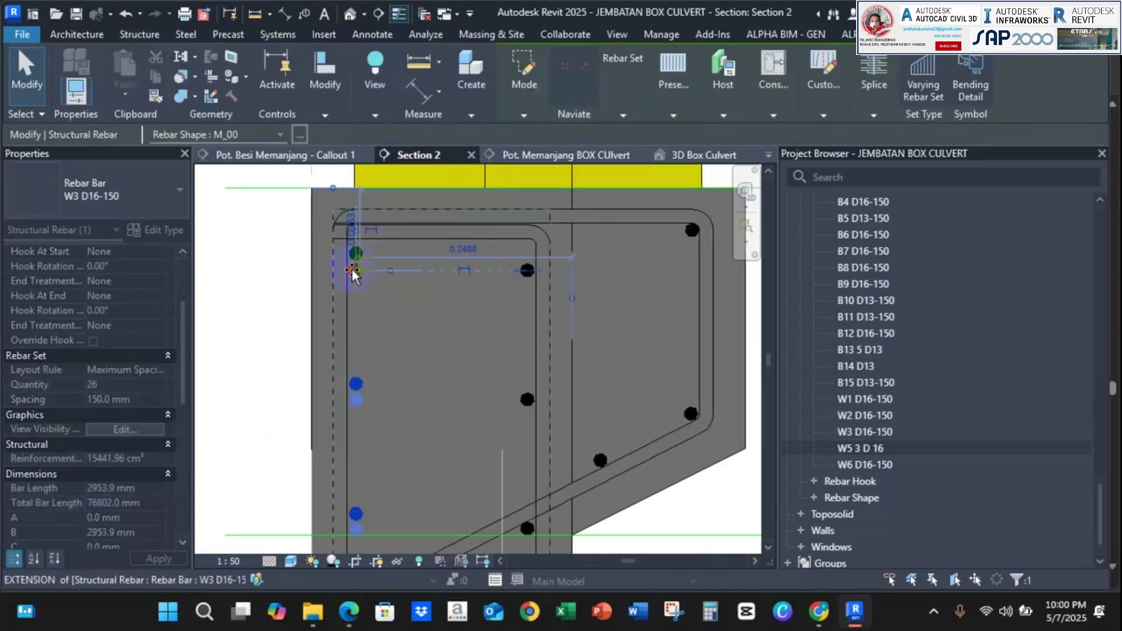
{"action": "scroll", "coordinate": [394, 286], "scroll_direction": "down", "scroll_amount": 3}
{"action": "middle_click_drag", "start_coordinate": [402, 305], "coordinate": [390, 210]}
{"action": "scroll", "coordinate": [411, 382], "scroll_direction": "up", "scroll_amount": 1}
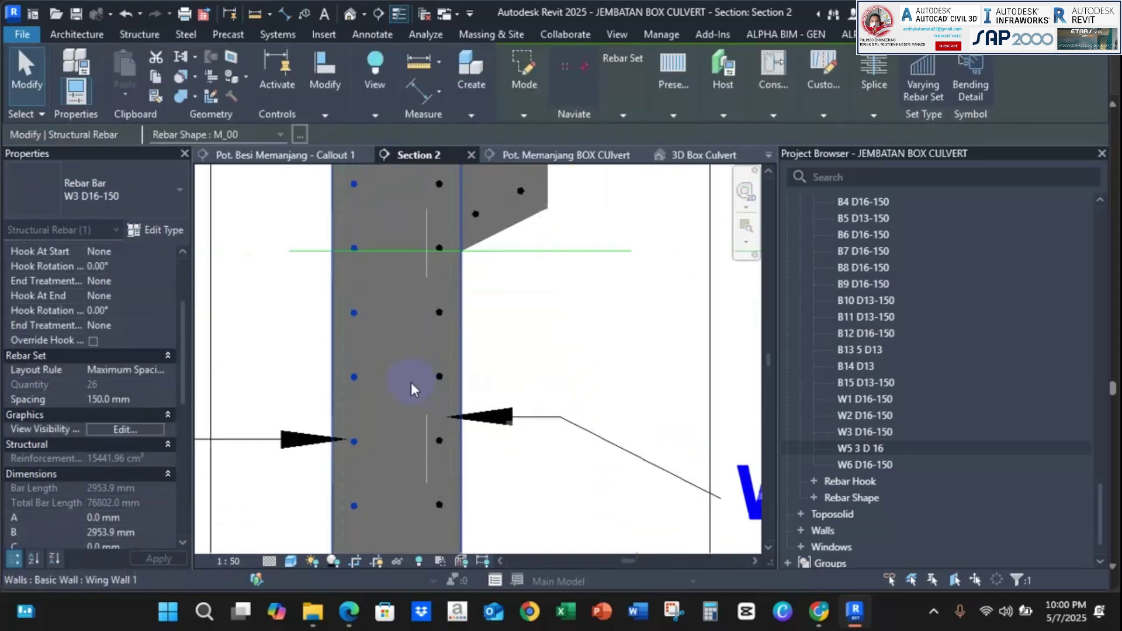
{"action": "left_click", "coordinate": [585, 317]}
{"action": "scroll", "coordinate": [514, 318], "scroll_direction": "down", "scroll_amount": 1}
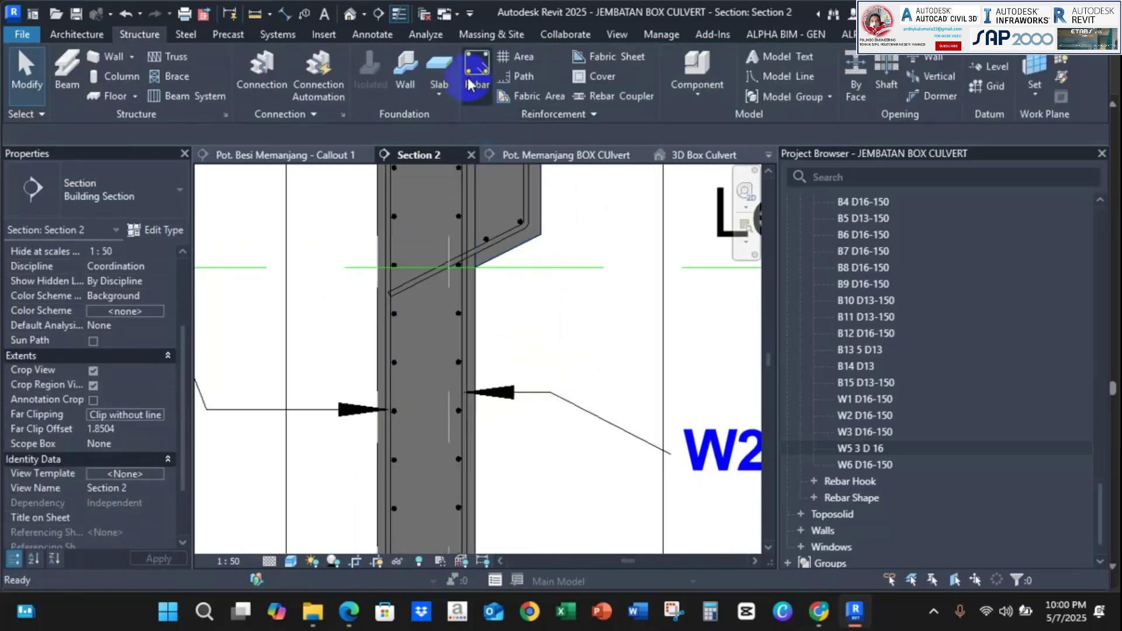
Switch to the PDF drawing in the browser, examine section A-A, the wing wall elevation and bar schedule on page 18, and return to Revit.
{"action": "left_click", "coordinate": [468, 82]}
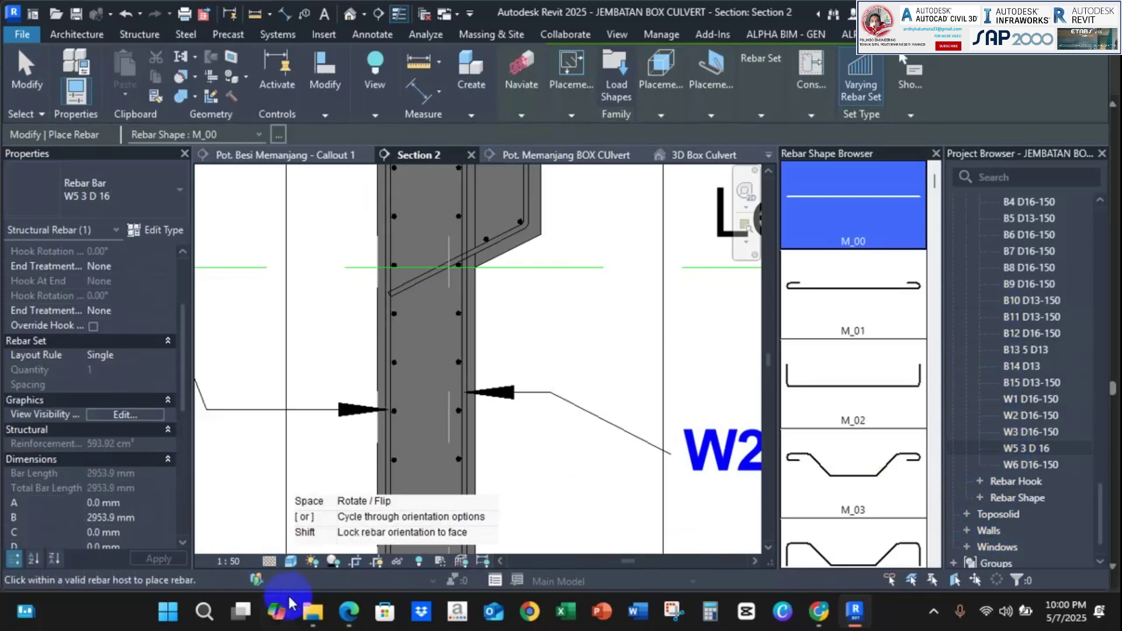
{"action": "left_click", "coordinate": [353, 613]}
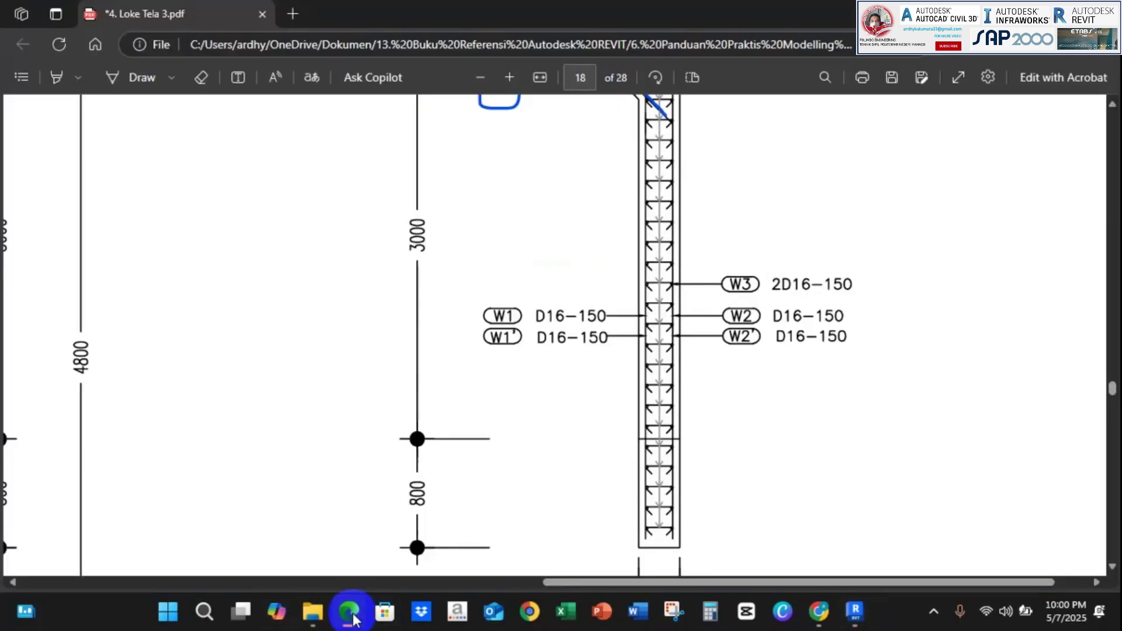
{"action": "scroll", "coordinate": [630, 352], "scroll_direction": "up", "scroll_amount": 3}
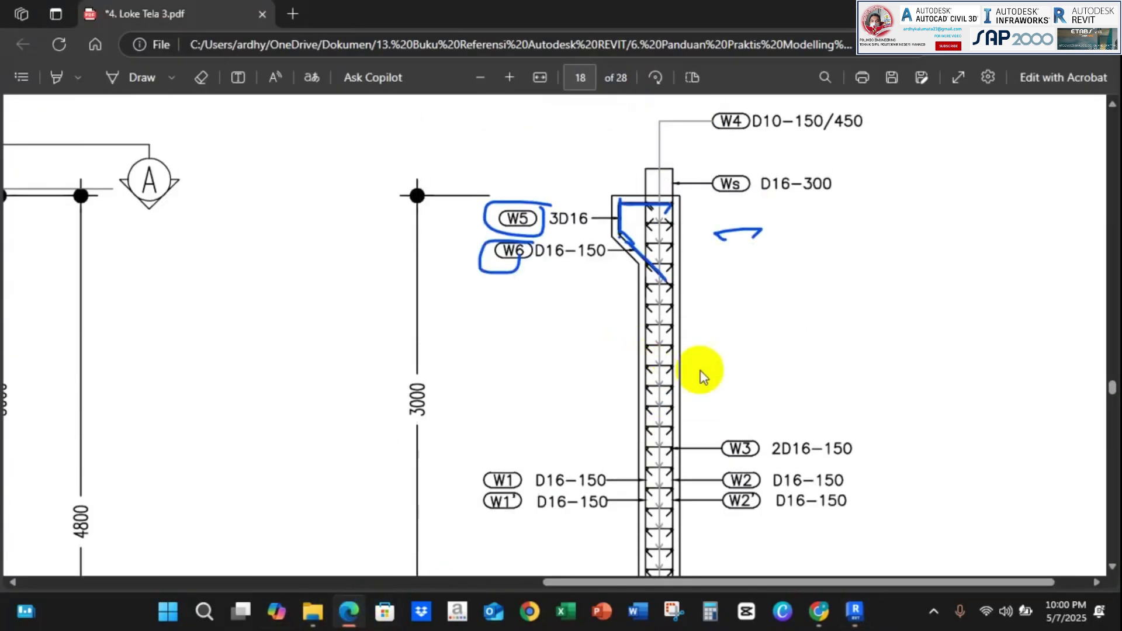
{"action": "scroll", "coordinate": [739, 425], "scroll_direction": "down", "scroll_amount": 10}
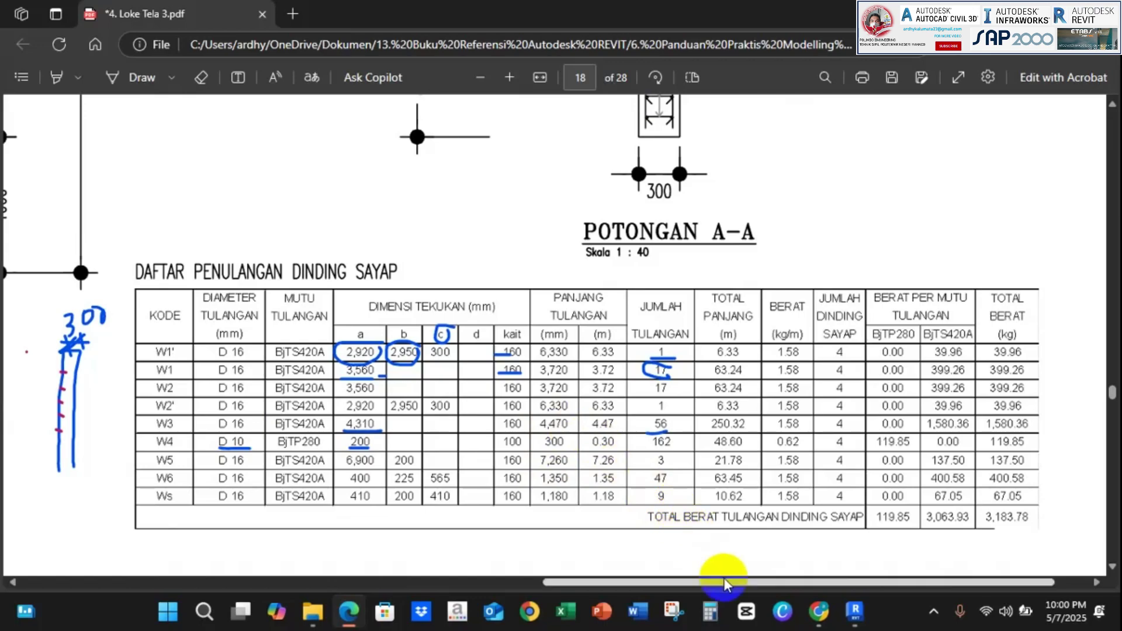
{"action": "scroll", "coordinate": [719, 571], "scroll_direction": "left", "scroll_amount": 10}
{"action": "scroll", "coordinate": [591, 439], "scroll_direction": "up", "scroll_amount": 5}
{"action": "scroll", "coordinate": [591, 438], "scroll_direction": "up", "scroll_amount": 5}
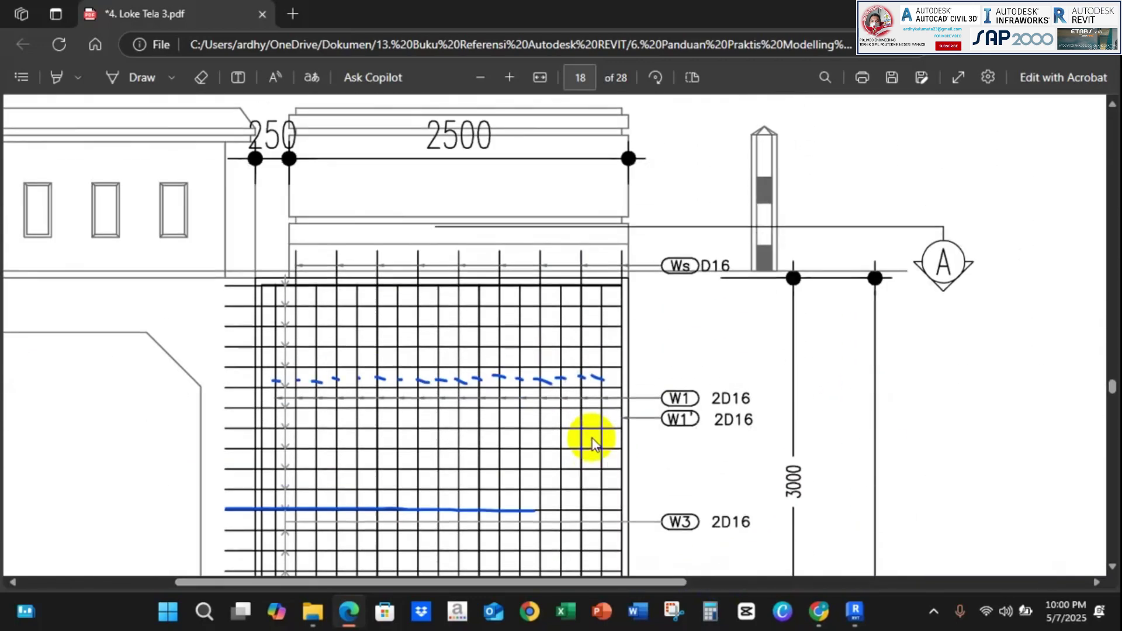
{"action": "scroll", "coordinate": [609, 402], "scroll_direction": "down", "scroll_amount": 5}
{"action": "left_click_drag", "start_coordinate": [650, 583], "coordinate": [1005, 559]}
{"action": "scroll", "coordinate": [934, 318], "scroll_direction": "up", "scroll_amount": 4}
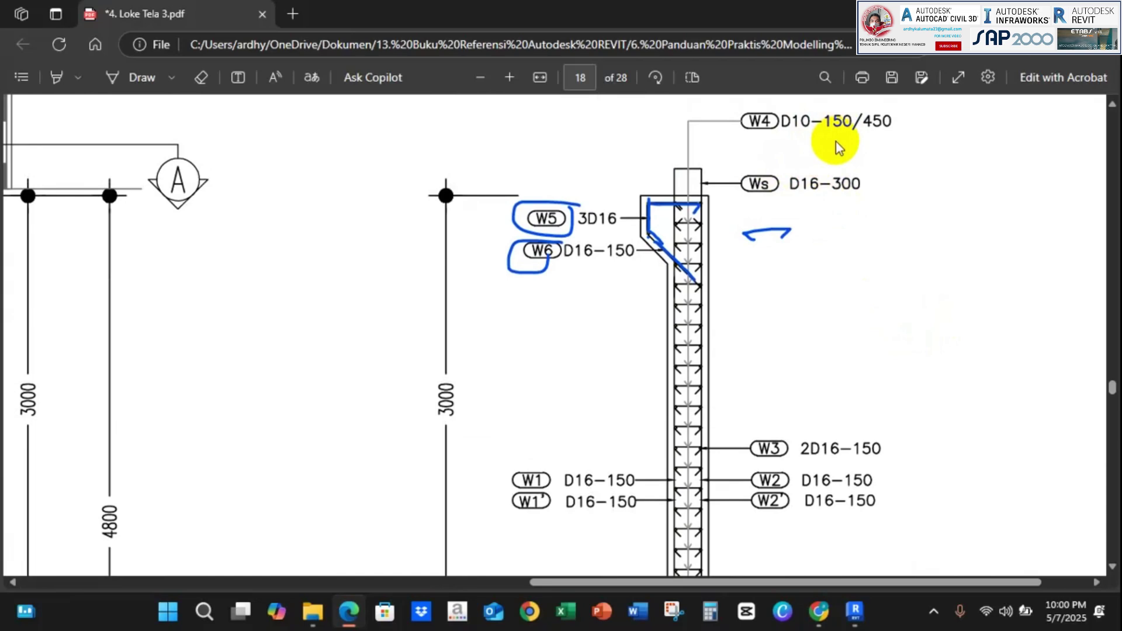
{"action": "key", "text": "alt+Tab"}
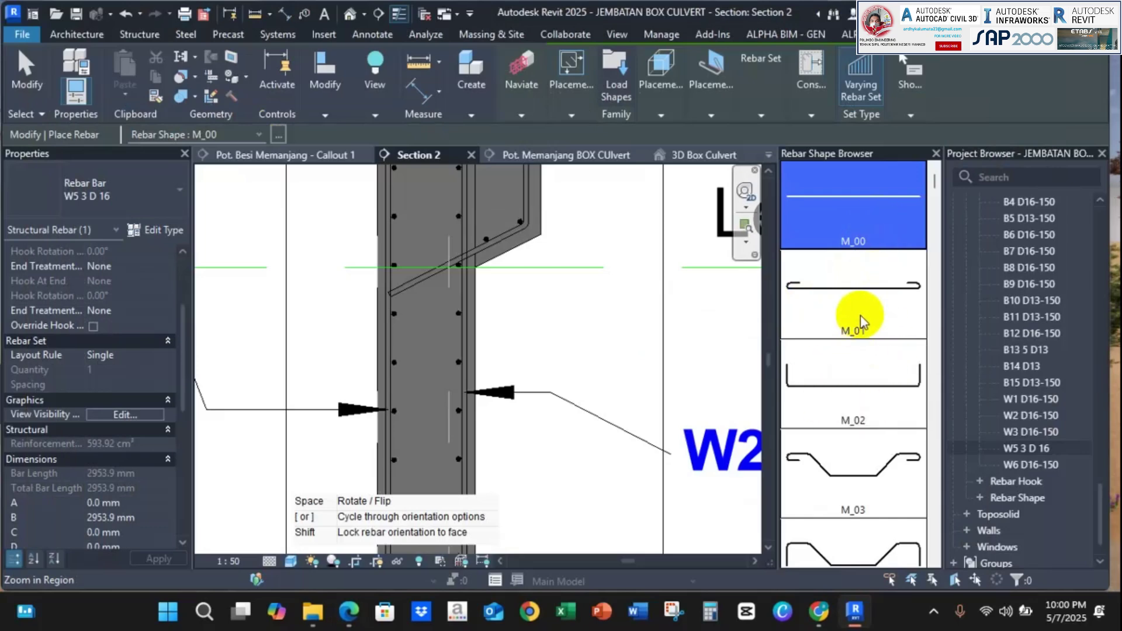
{"action": "scroll", "coordinate": [860, 316], "scroll_direction": "down", "scroll_amount": 1}
{"action": "scroll", "coordinate": [864, 298], "scroll_direction": "up", "scroll_amount": 1}
{"action": "left_click", "coordinate": [860, 220]}
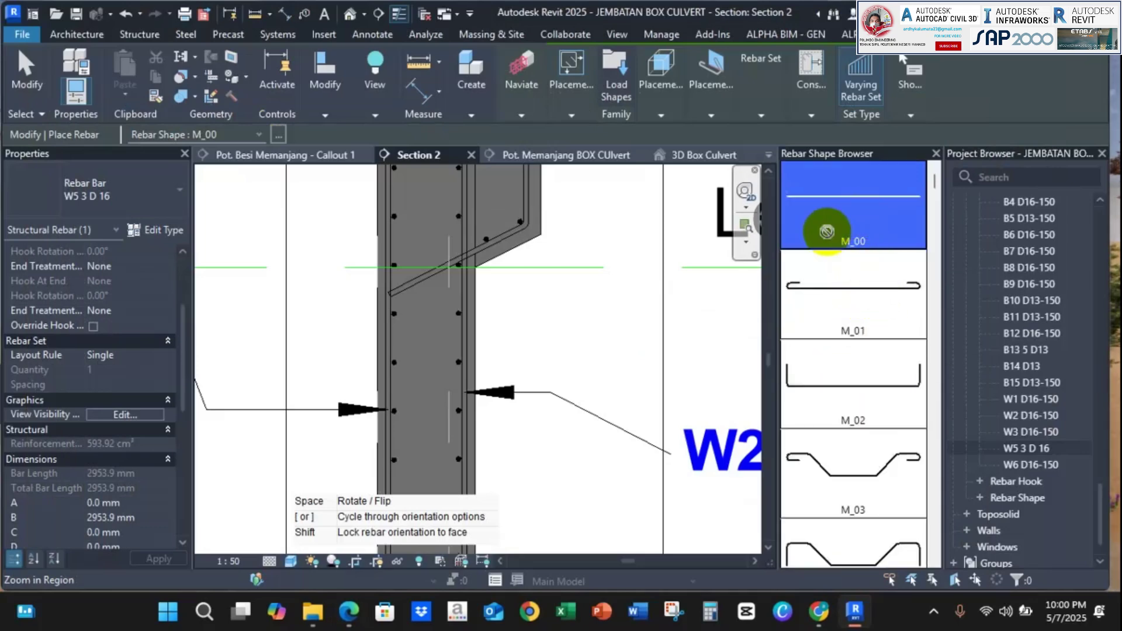
{"action": "middle_click_drag", "start_coordinate": [519, 332], "coordinate": [457, 429]}
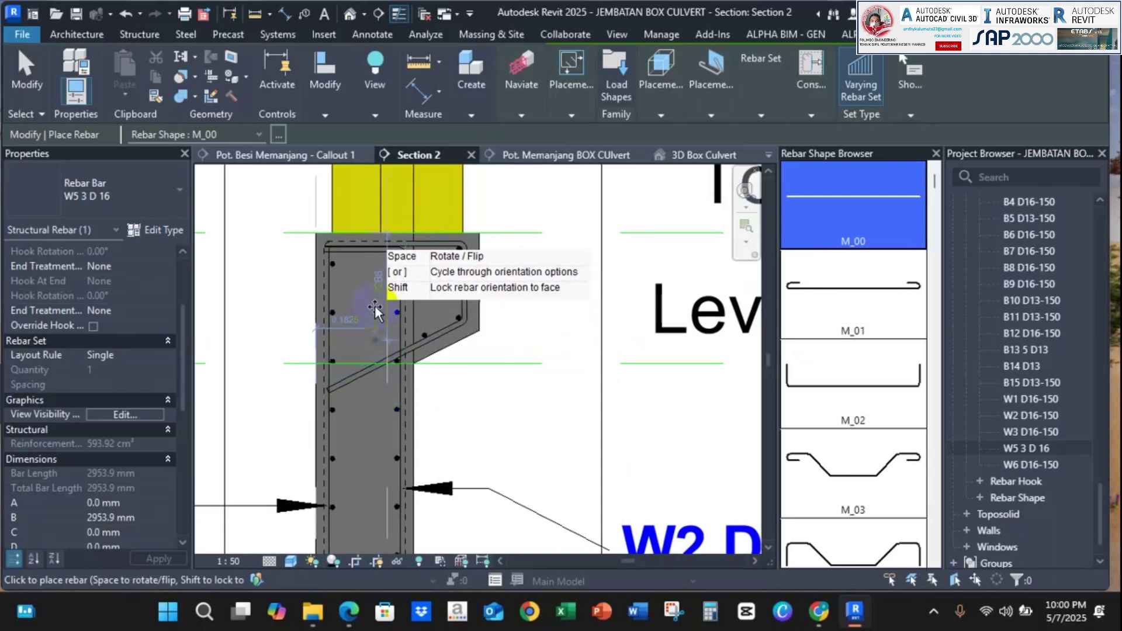
{"action": "scroll", "coordinate": [375, 310], "scroll_direction": "up", "scroll_amount": 5}
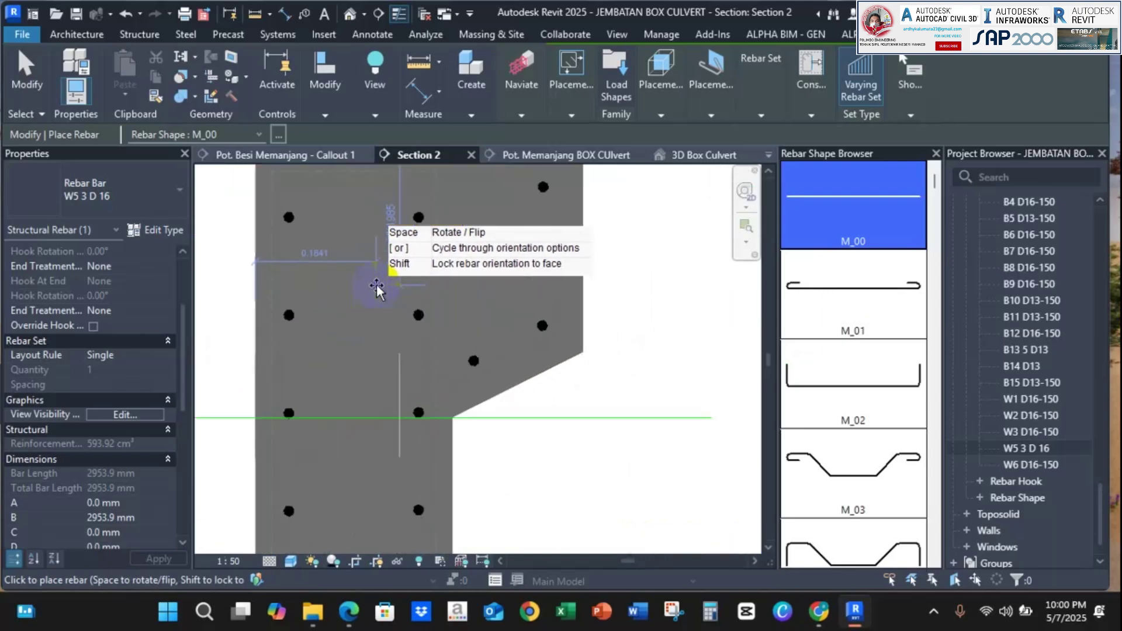
{"action": "left_click", "coordinate": [698, 105]}
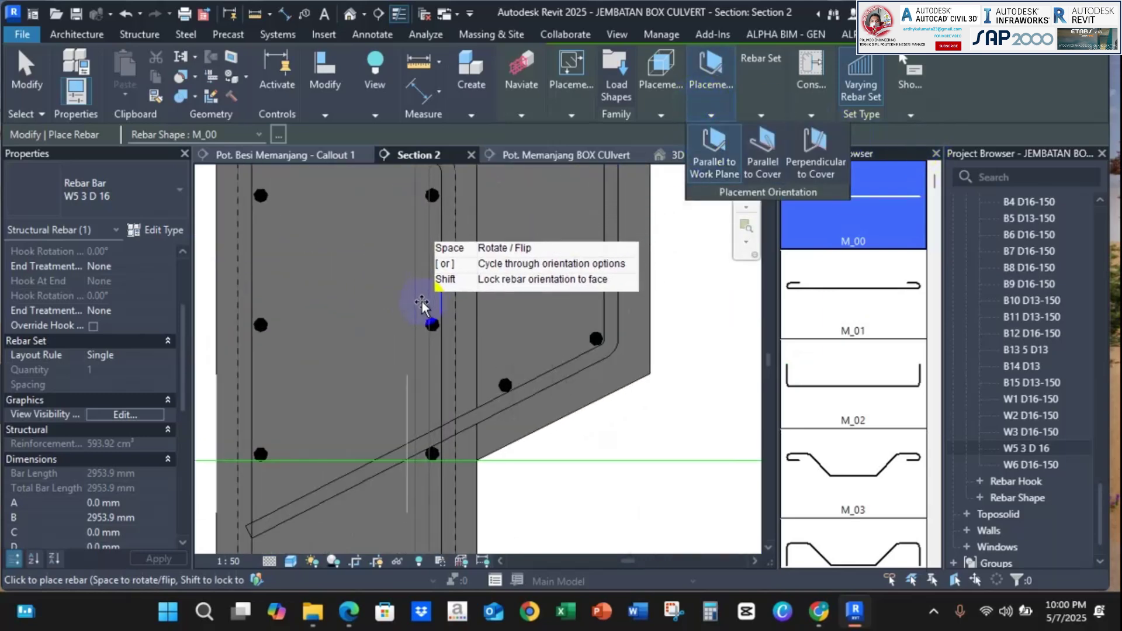
{"action": "scroll", "coordinate": [377, 309], "scroll_direction": "up", "scroll_amount": 1}
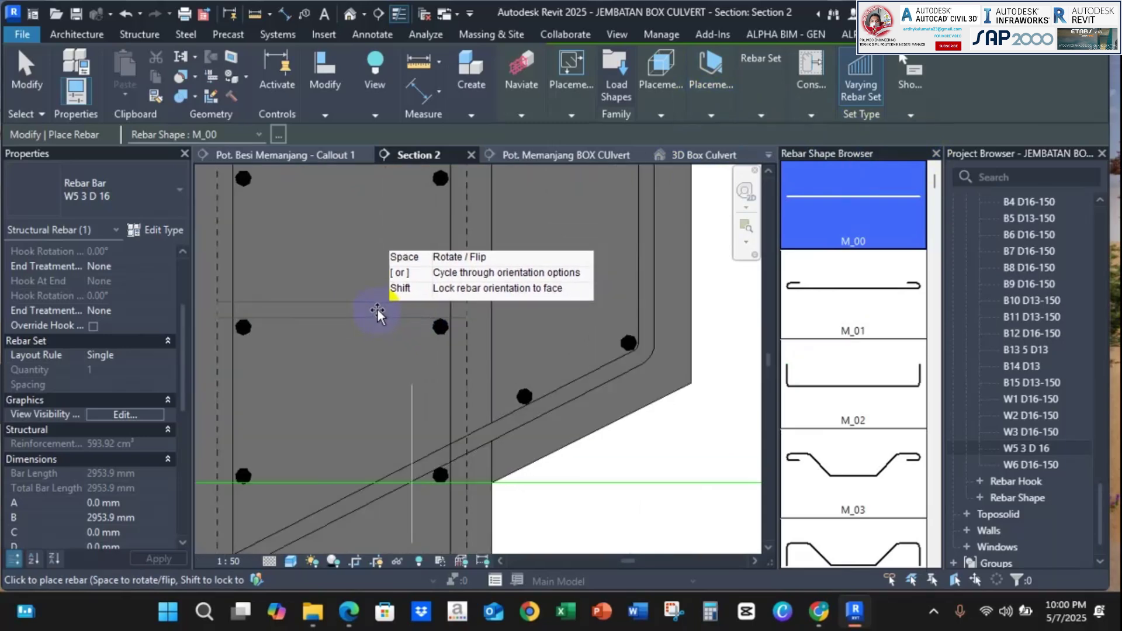
{"action": "left_click", "coordinate": [110, 195]}
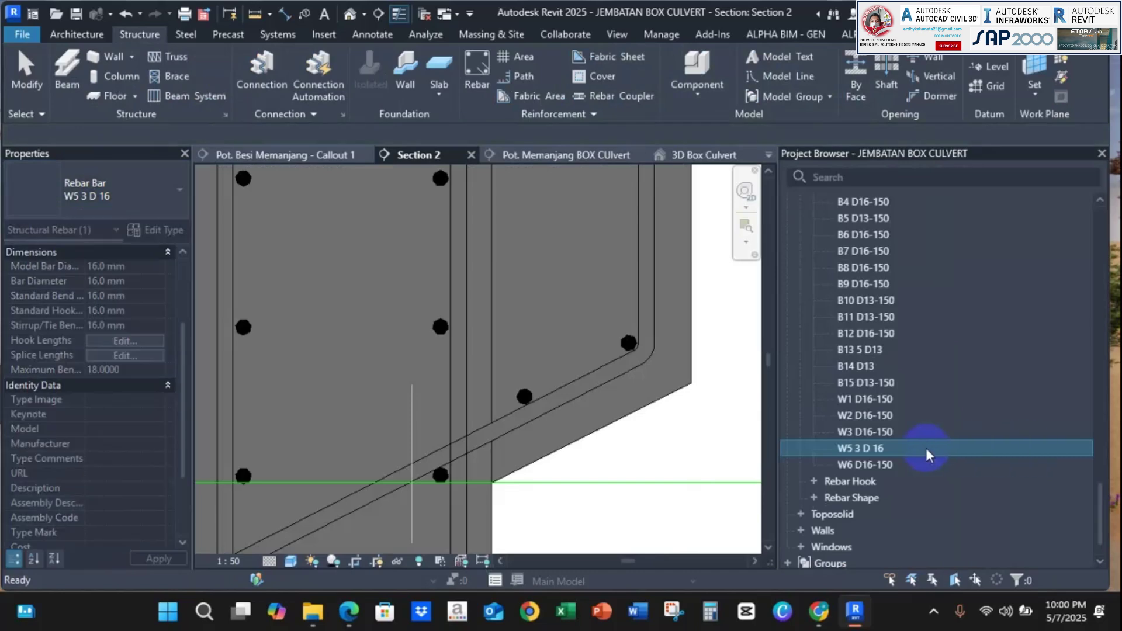
Duplicate the W5 3 D 16 rebar bar type to make a new type for the wing wall reinforcement.
{"action": "right_click", "coordinate": [875, 448]}
{"action": "left_click", "coordinate": [903, 235]}
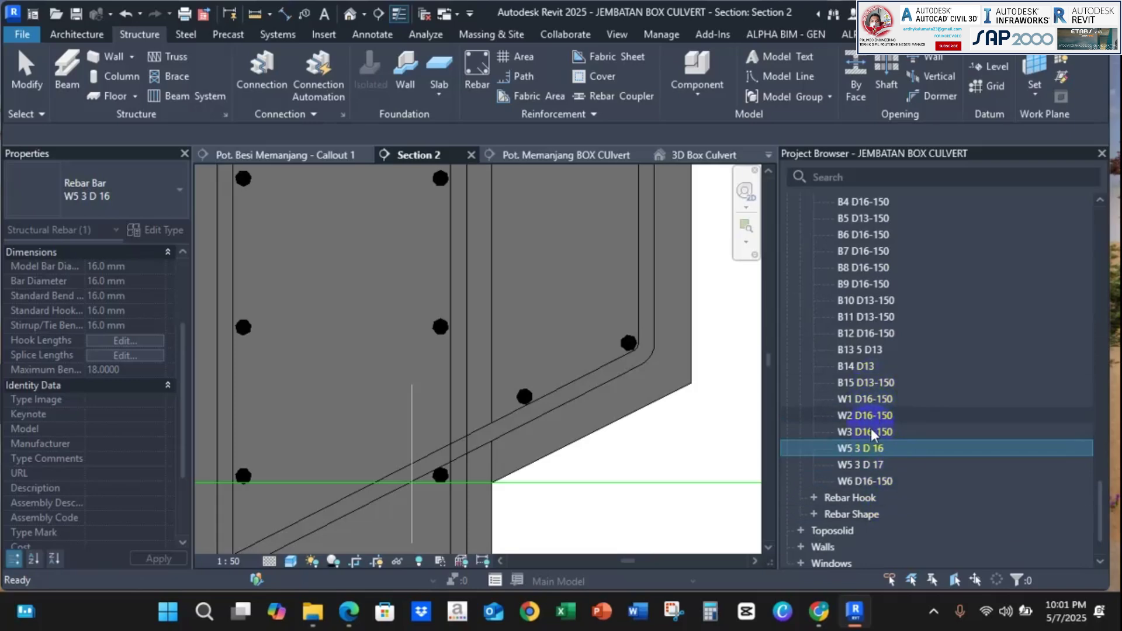
{"action": "left_click", "coordinate": [870, 431]}
{"action": "left_click", "coordinate": [877, 449]}
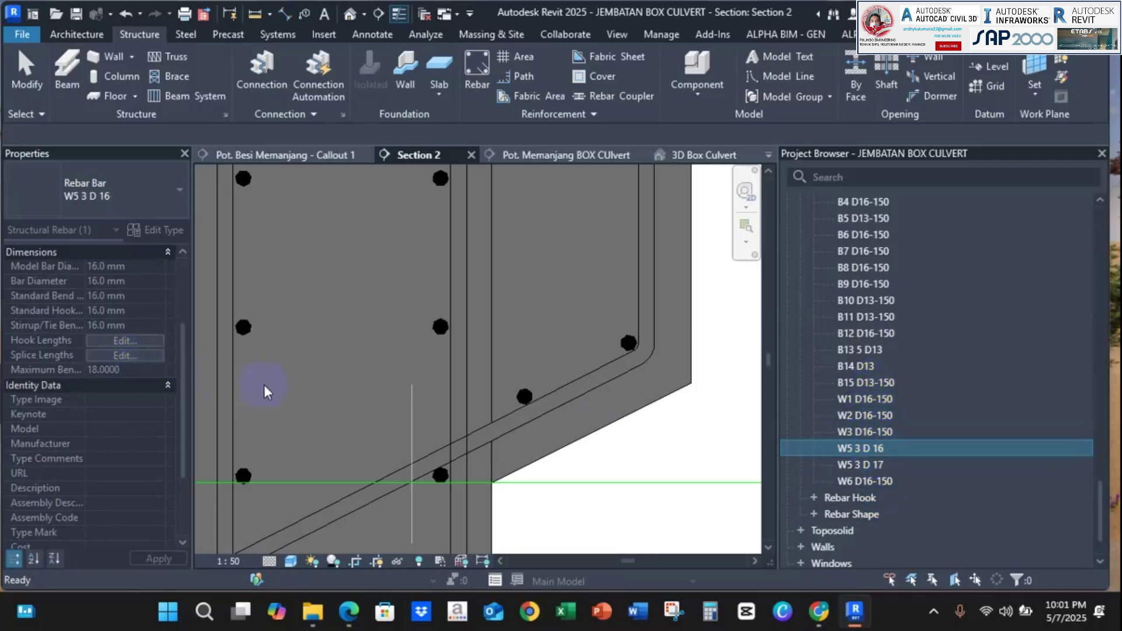
{"action": "scroll", "coordinate": [537, 468], "scroll_direction": "down", "scroll_amount": 3}
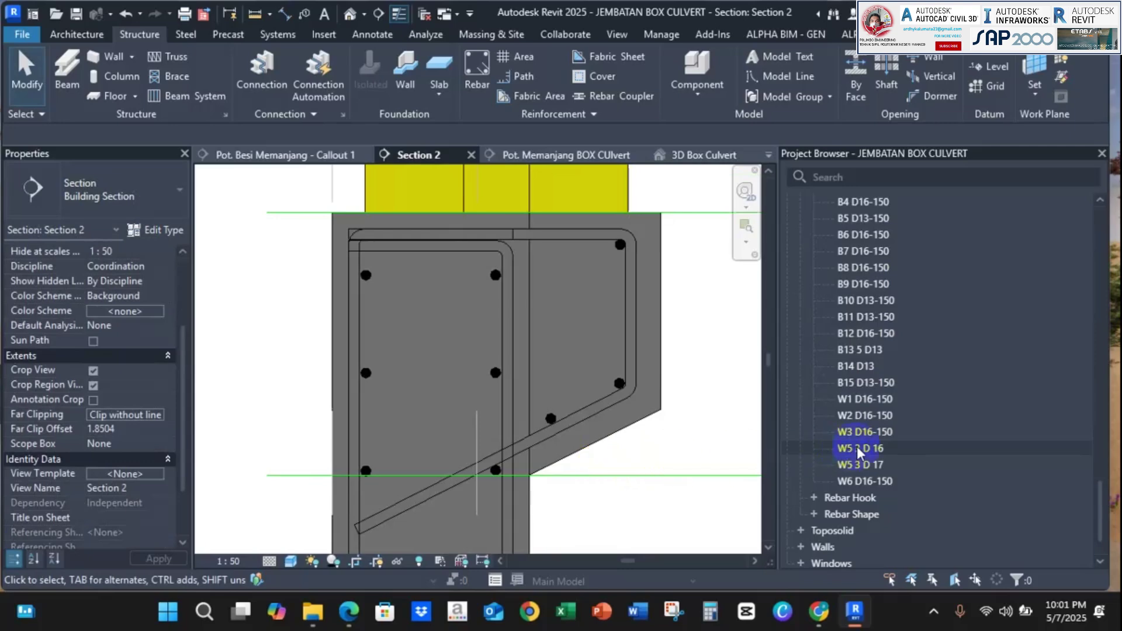
Select the duplicated W5 3 D 17 rebar bar type and bring up its editing commands.
{"action": "right_click", "coordinate": [860, 448]}
{"action": "left_click", "coordinate": [860, 449]}
{"action": "left_click", "coordinate": [868, 465]}
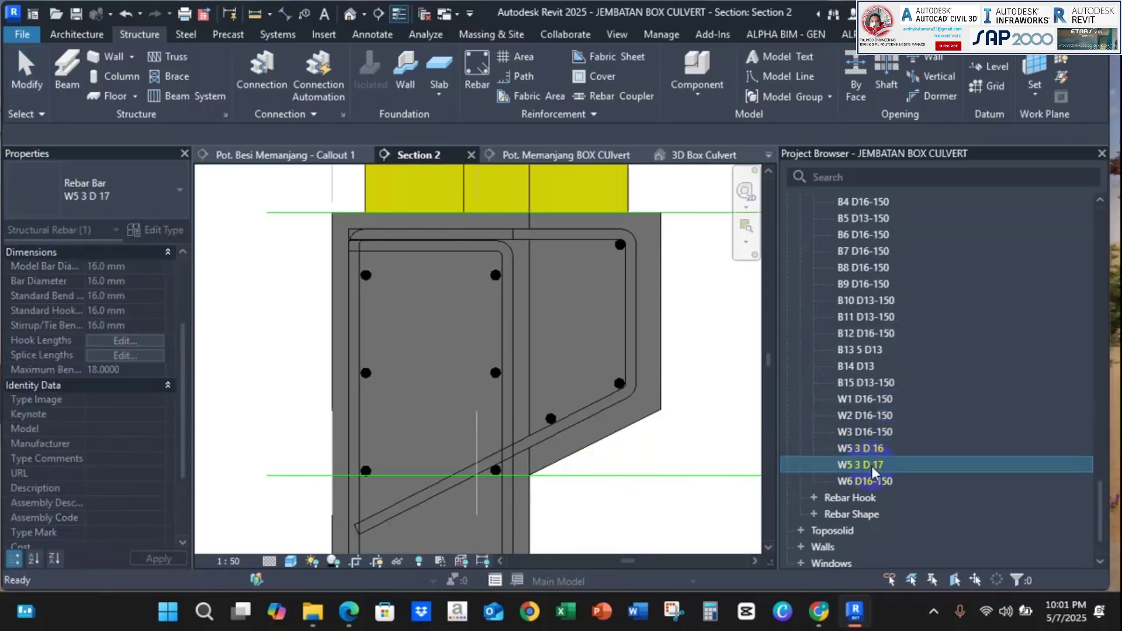
{"action": "right_click", "coordinate": [873, 468]}
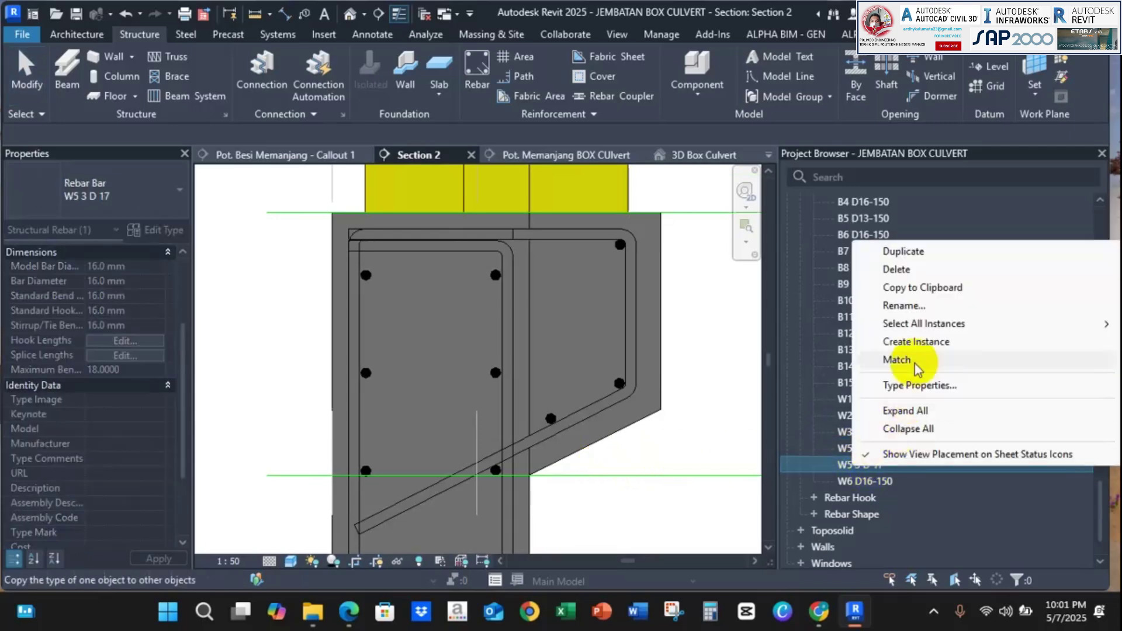
Rename the W5 3 D 17 rebar bar type as W4 3 D 10 - 150 / 450.
{"action": "left_click", "coordinate": [903, 305]}
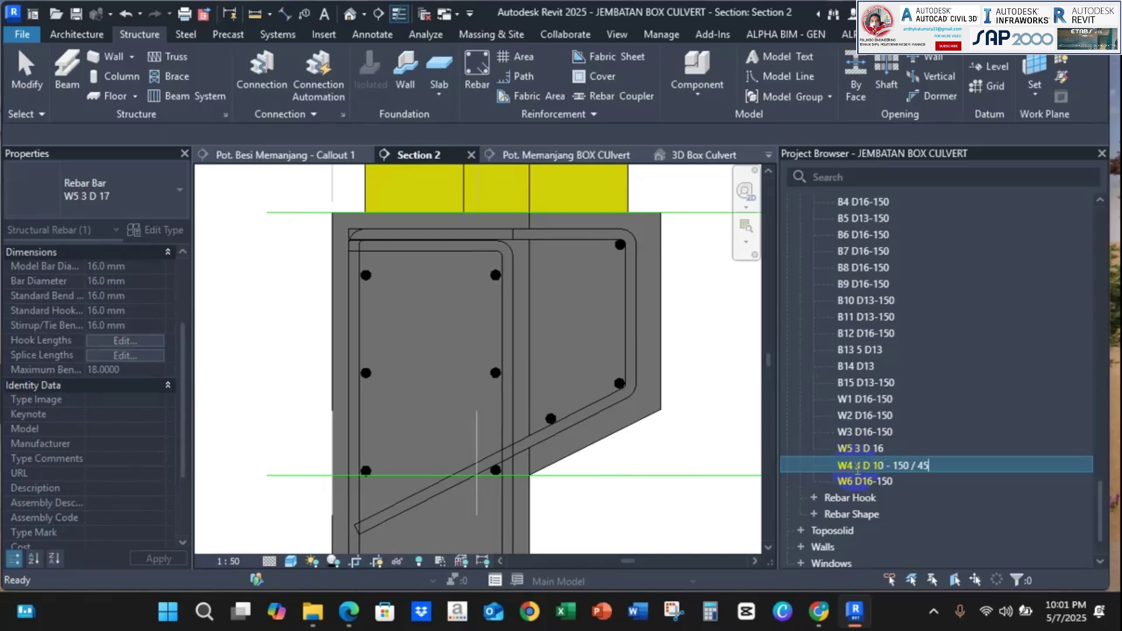
{"action": "key", "text": "Return"}
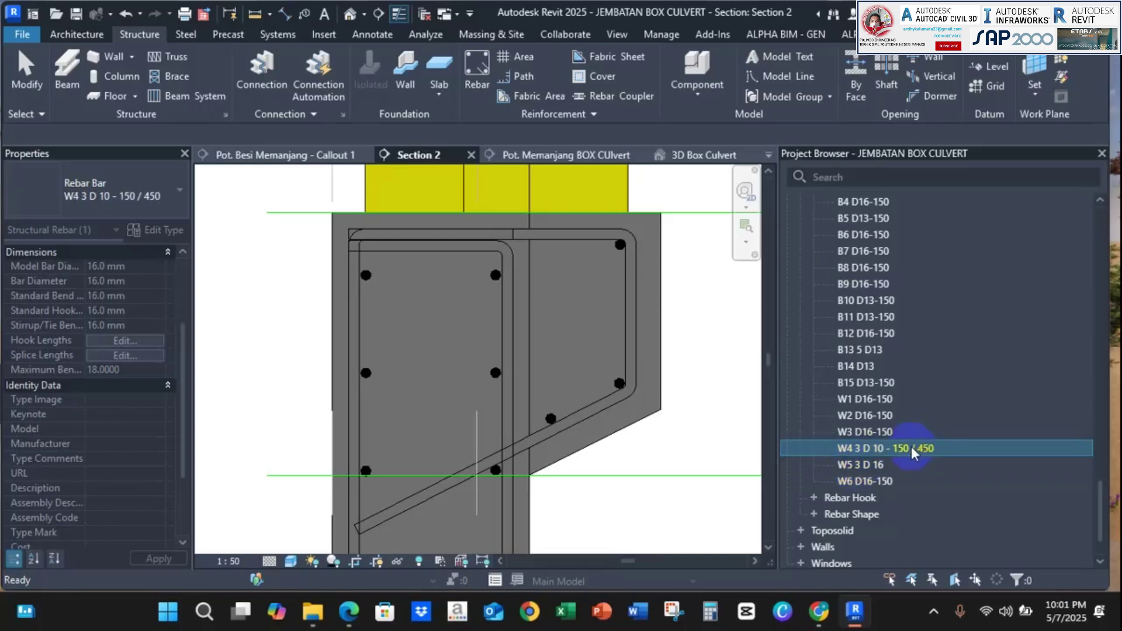
{"action": "scroll", "coordinate": [630, 360], "scroll_direction": "down", "scroll_amount": 2}
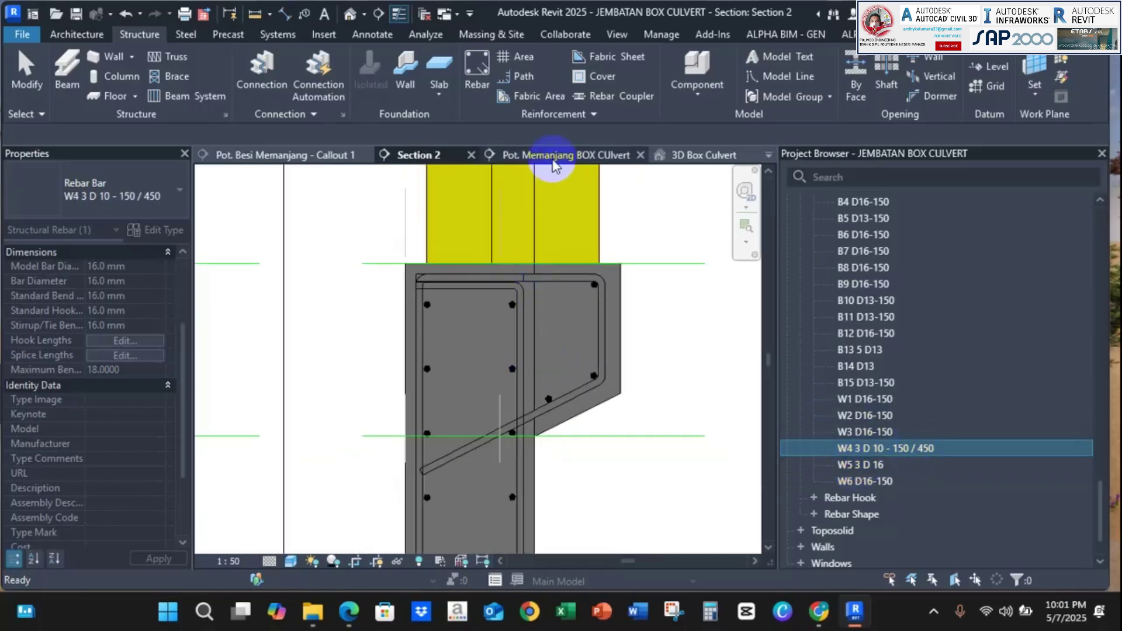
{"action": "left_click", "coordinate": [478, 72]}
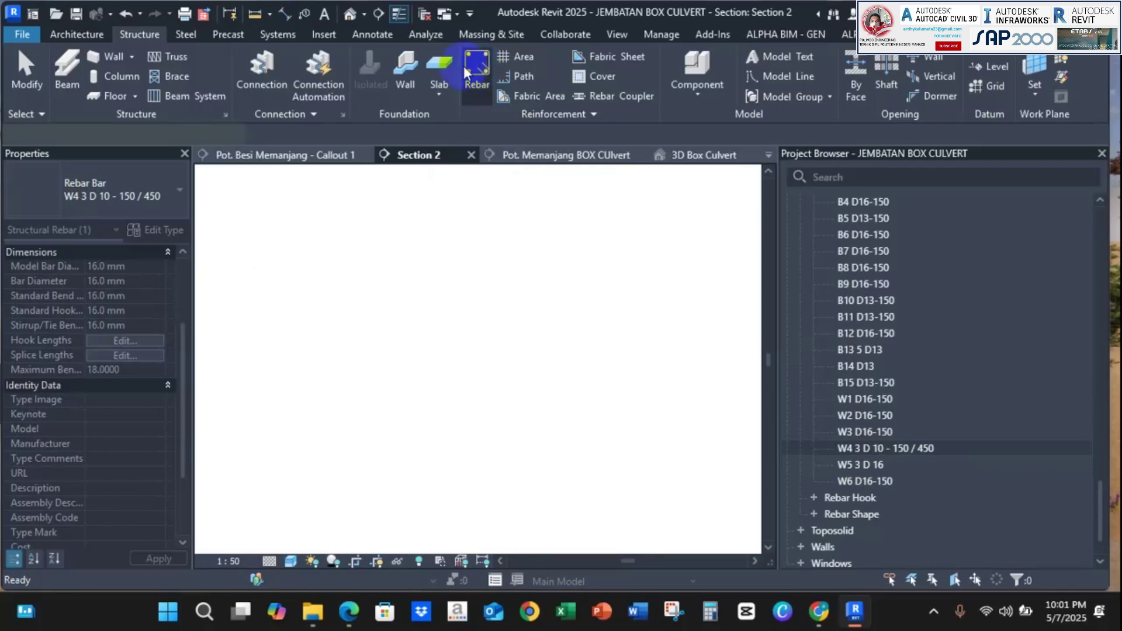
{"action": "key", "text": "Escape"}
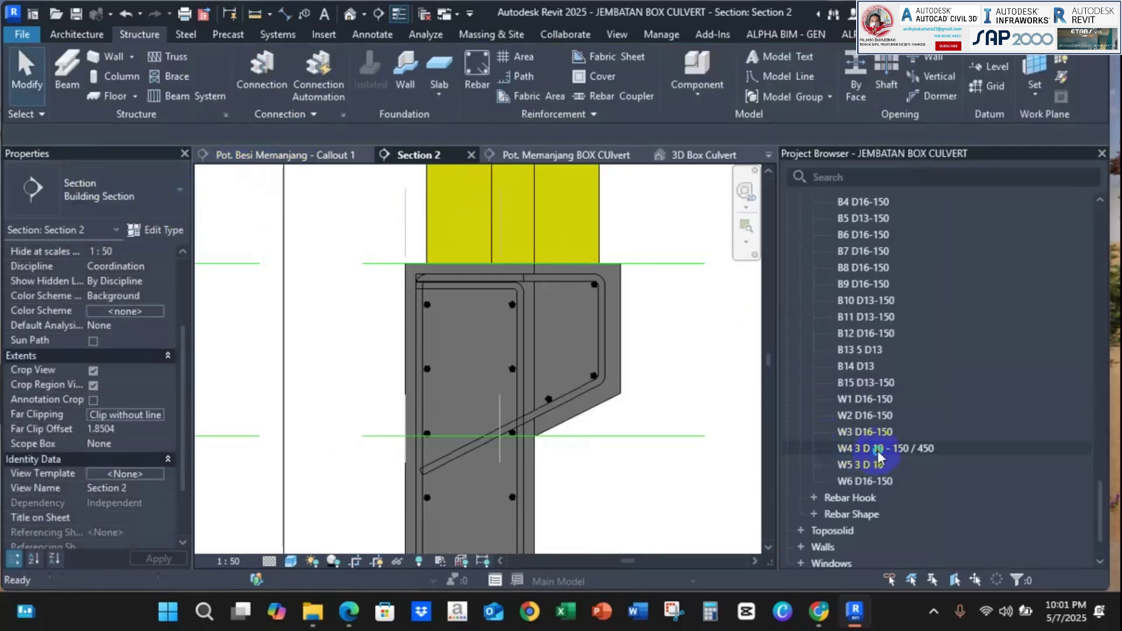
In the type properties of W4 3 D 10 - 150 / 450, set both the Bar Diameter and Model Bar Diameter to 10 mm.
{"action": "right_click", "coordinate": [886, 448]}
{"action": "left_click", "coordinate": [912, 370]}
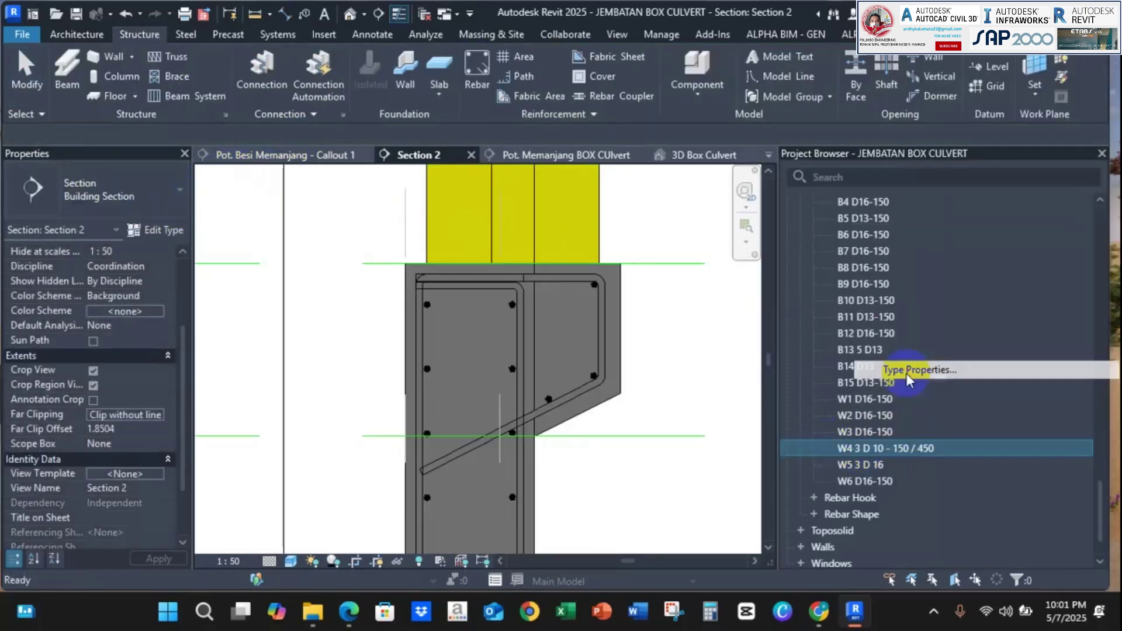
{"action": "left_click", "coordinate": [314, 338]}
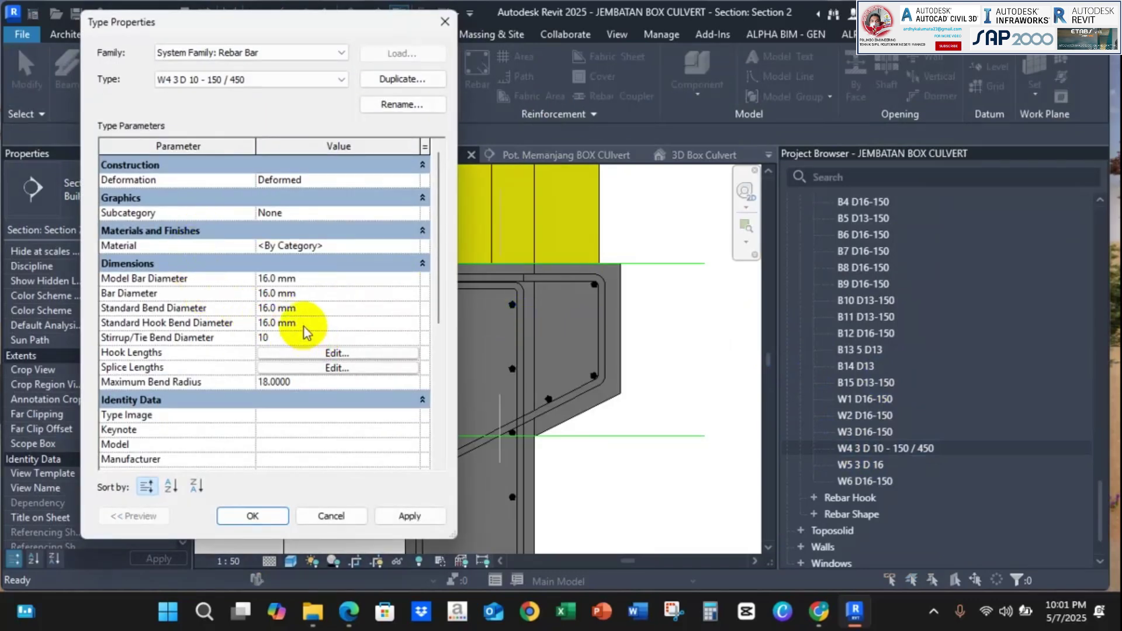
{"action": "left_click", "coordinate": [303, 292]}
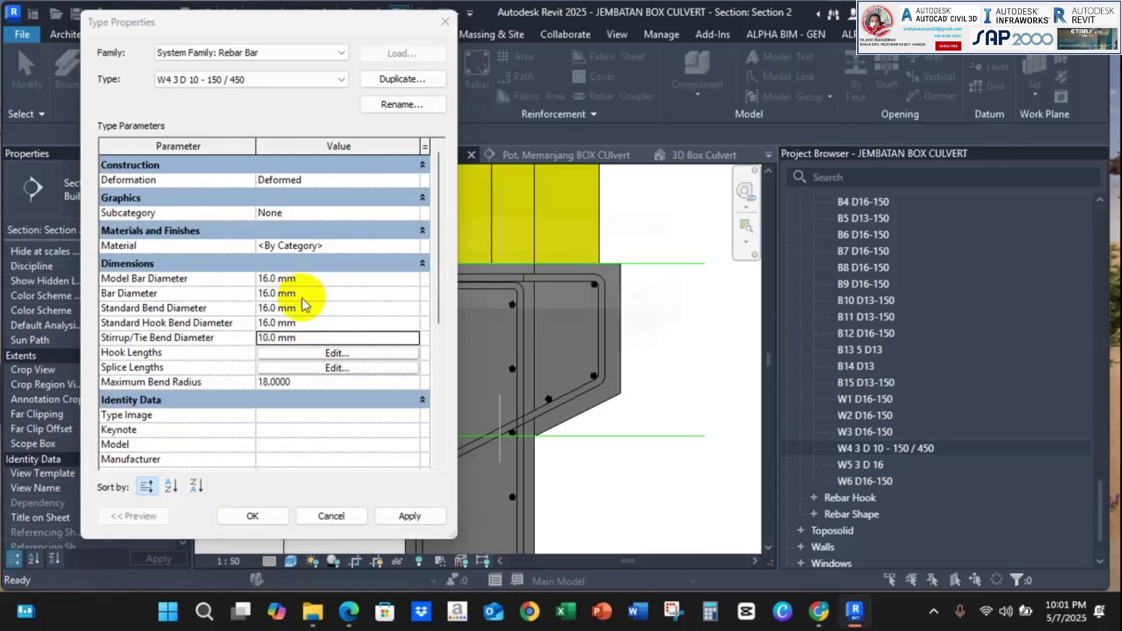
{"action": "key", "text": "Return"}
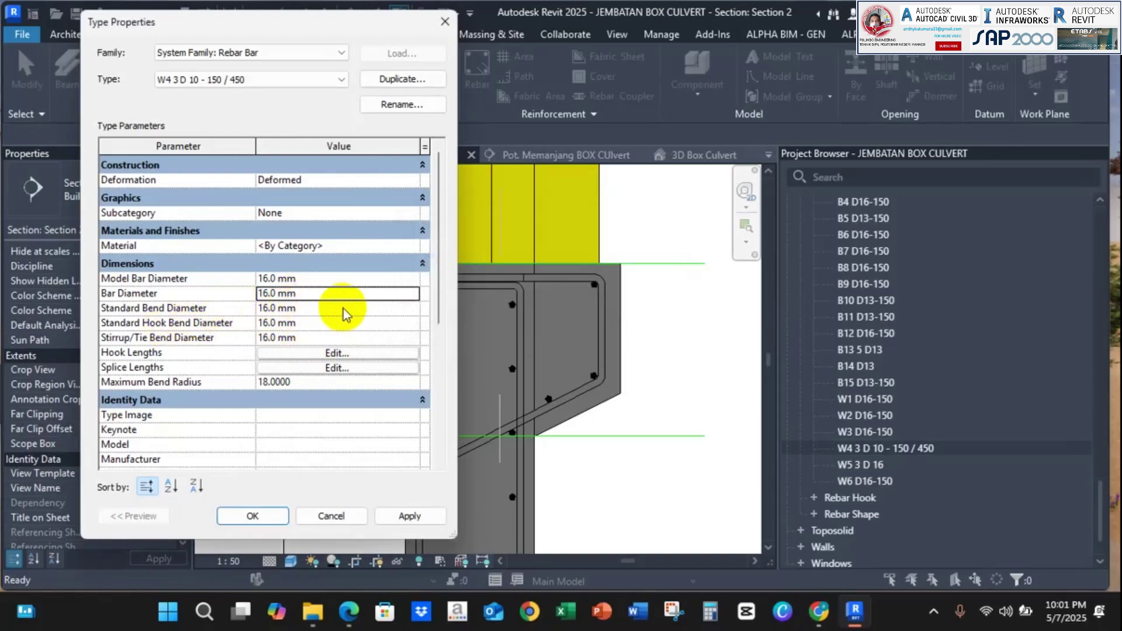
{"action": "left_click", "coordinate": [308, 307]}
{"action": "left_click", "coordinate": [308, 294]}
{"action": "type", "text": "10"}
{"action": "left_click", "coordinate": [306, 278]}
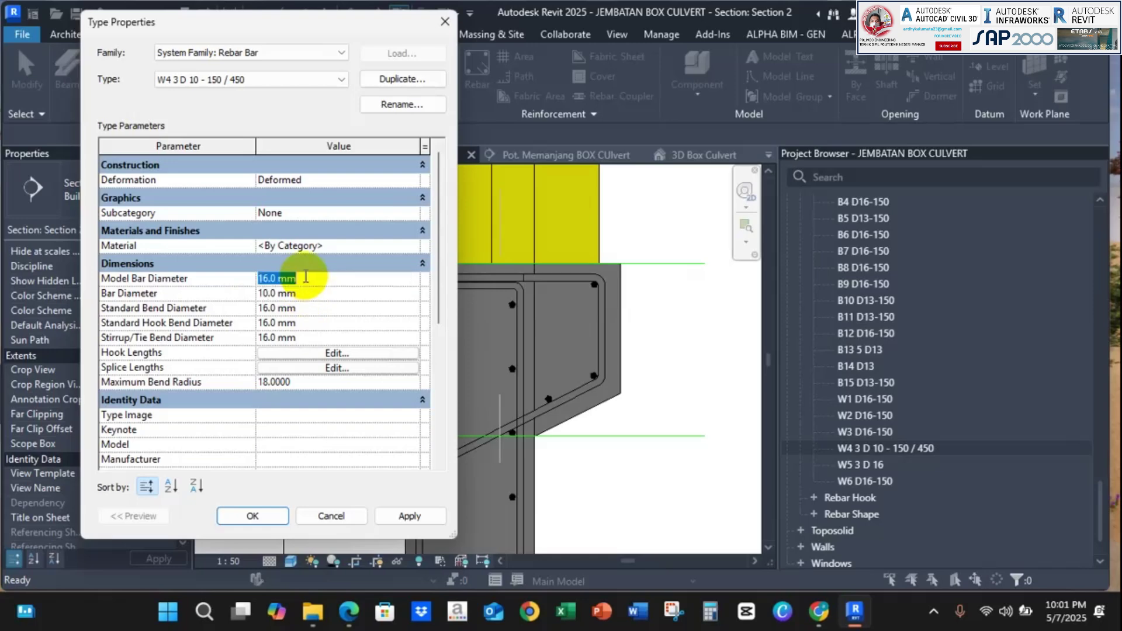
{"action": "type", "text": "10"}
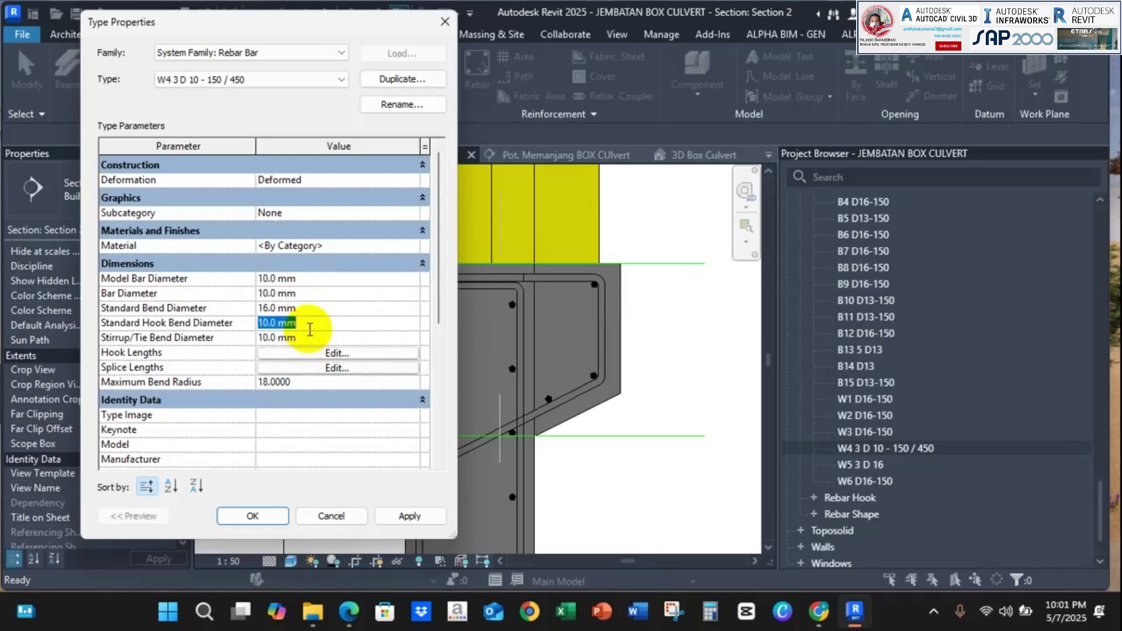
Set the Standard Hook Bend and Stirrup/Tie Bend Diameters to 16 mm and accept the type properties.
{"action": "type", "text": "6"}
{"action": "left_click", "coordinate": [317, 338]}
{"action": "type", "text": "17"}
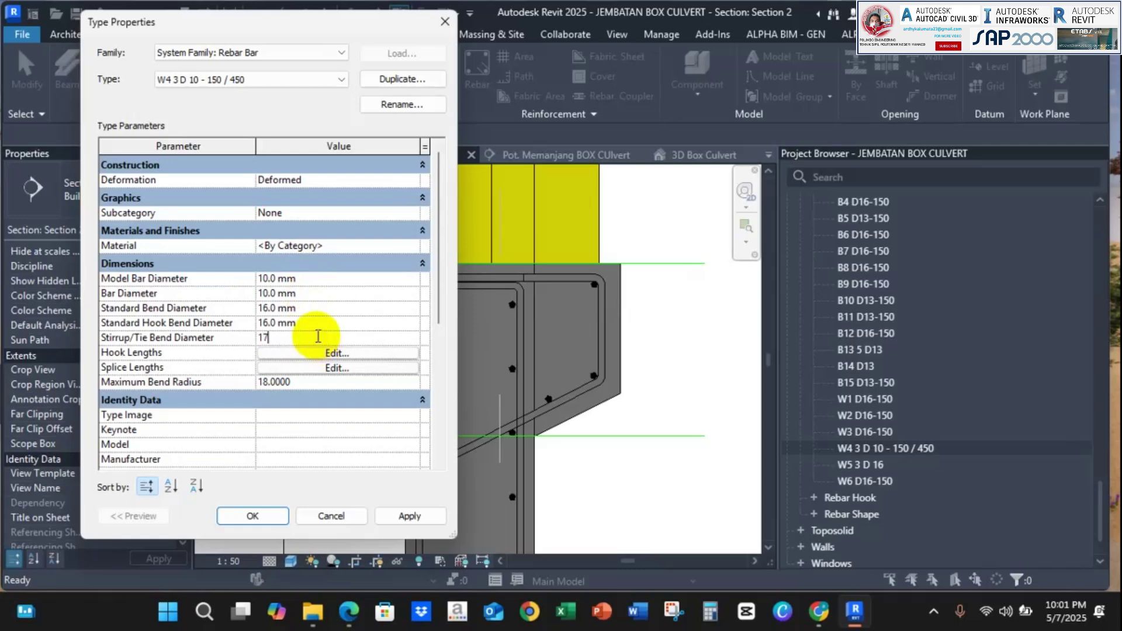
{"action": "key", "text": "BackSpace"}
{"action": "type", "text": "6"}
{"action": "key", "text": "Return"}
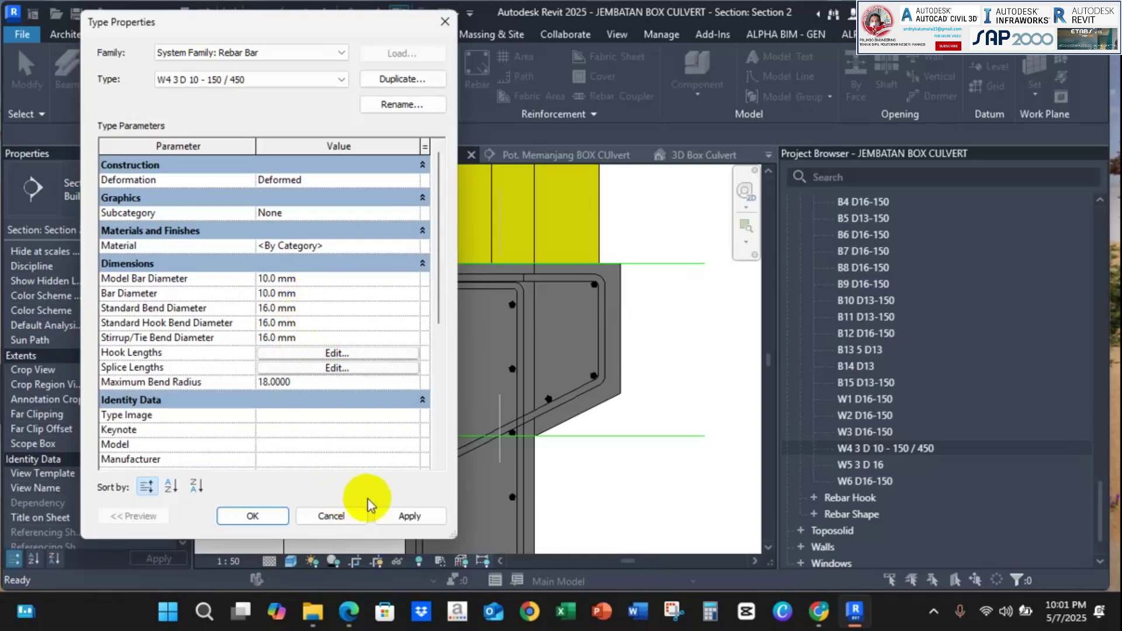
{"action": "left_click", "coordinate": [379, 515]}
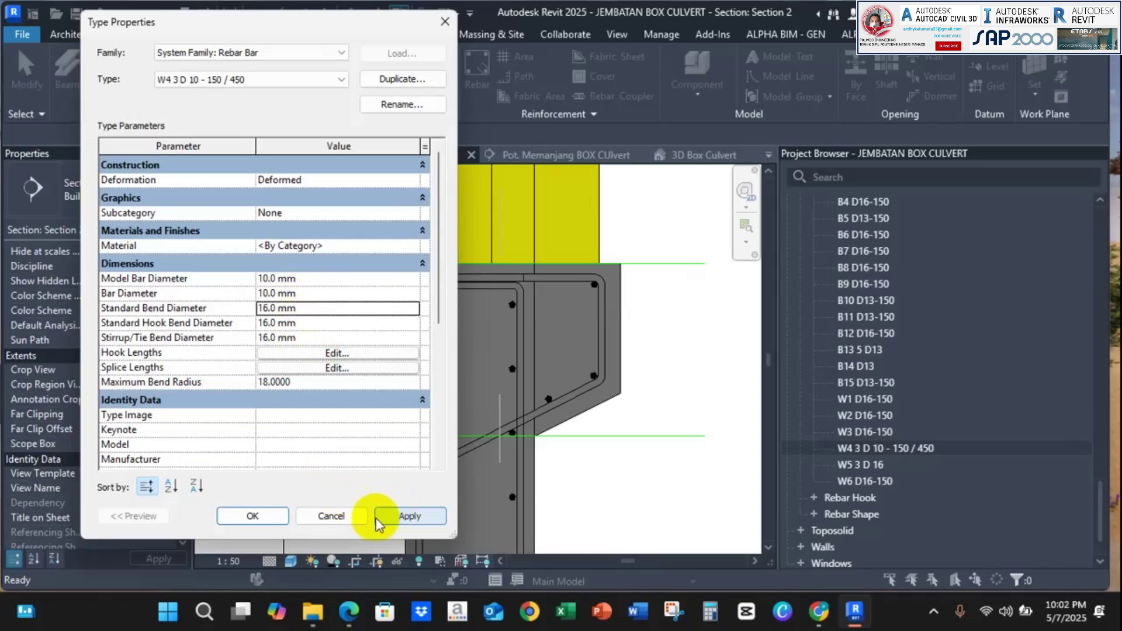
{"action": "left_click", "coordinate": [268, 518]}
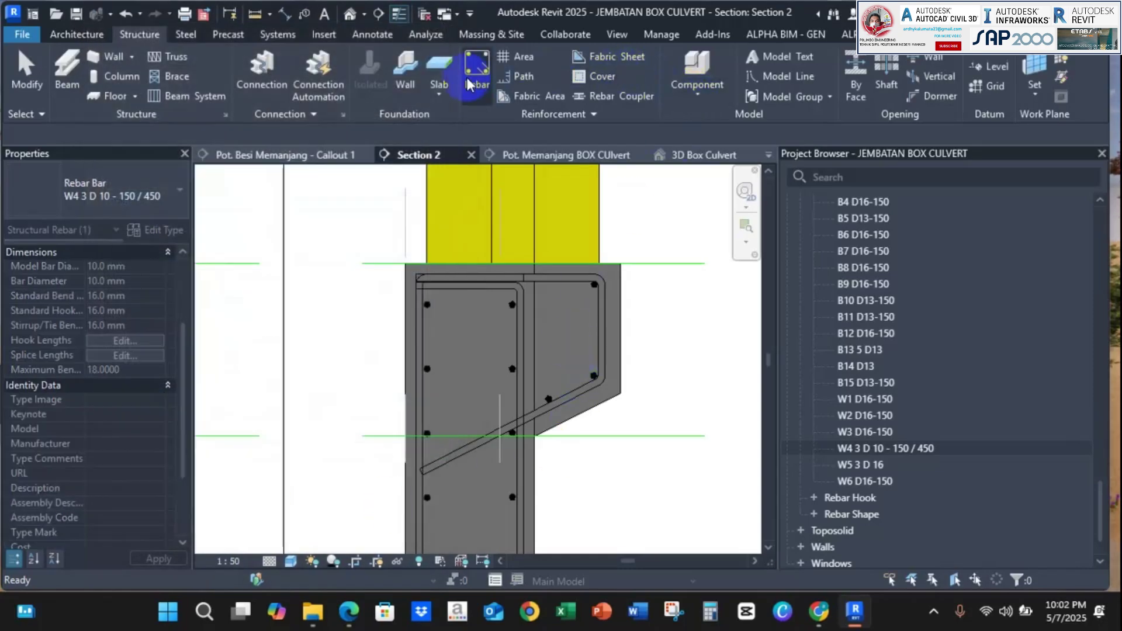
Place a single straight M_00 bar of type W4 3 D 10 - 150 / 450 horizontally across the wall, just above the second bar row.
{"action": "left_click", "coordinate": [476, 76]}
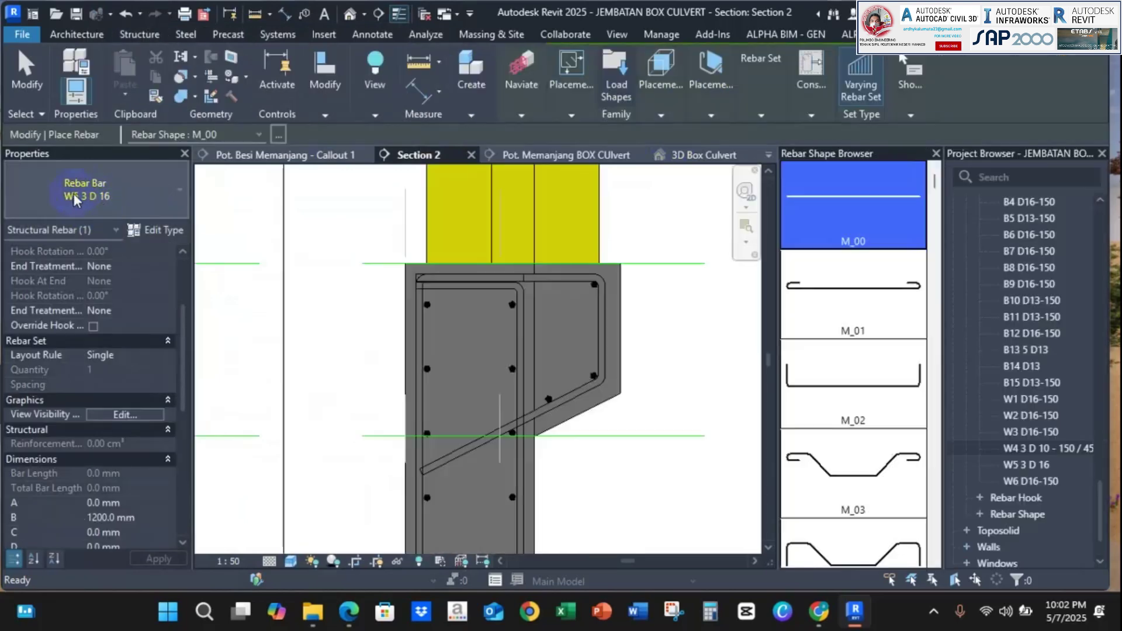
{"action": "left_click", "coordinate": [103, 201]}
{"action": "left_click", "coordinate": [87, 311]}
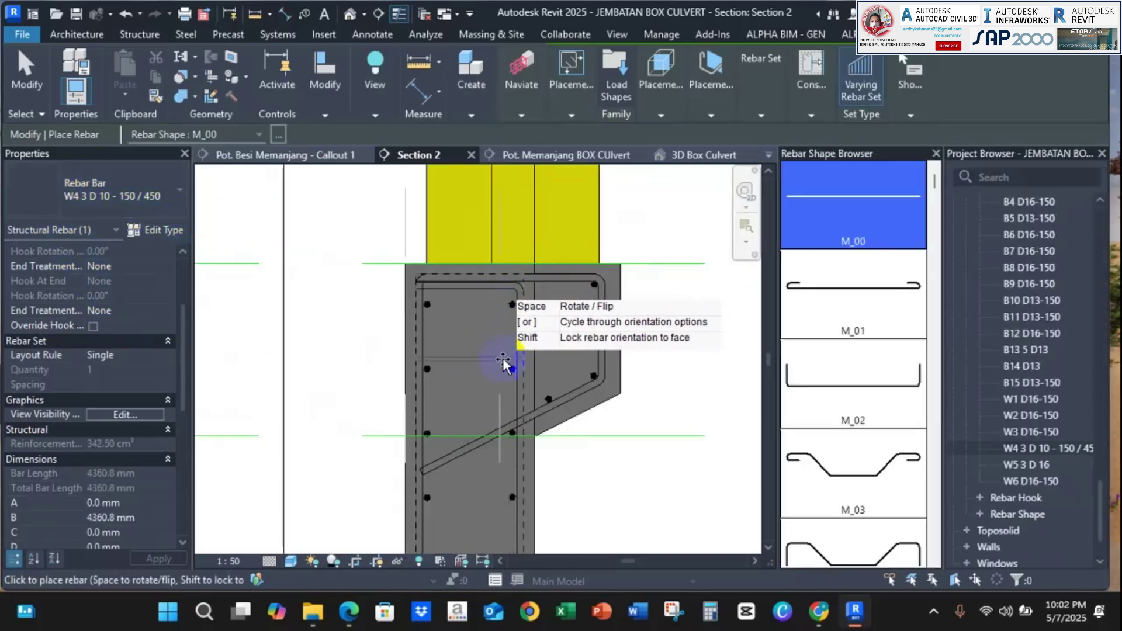
{"action": "scroll", "coordinate": [494, 365], "scroll_direction": "up", "scroll_amount": 3}
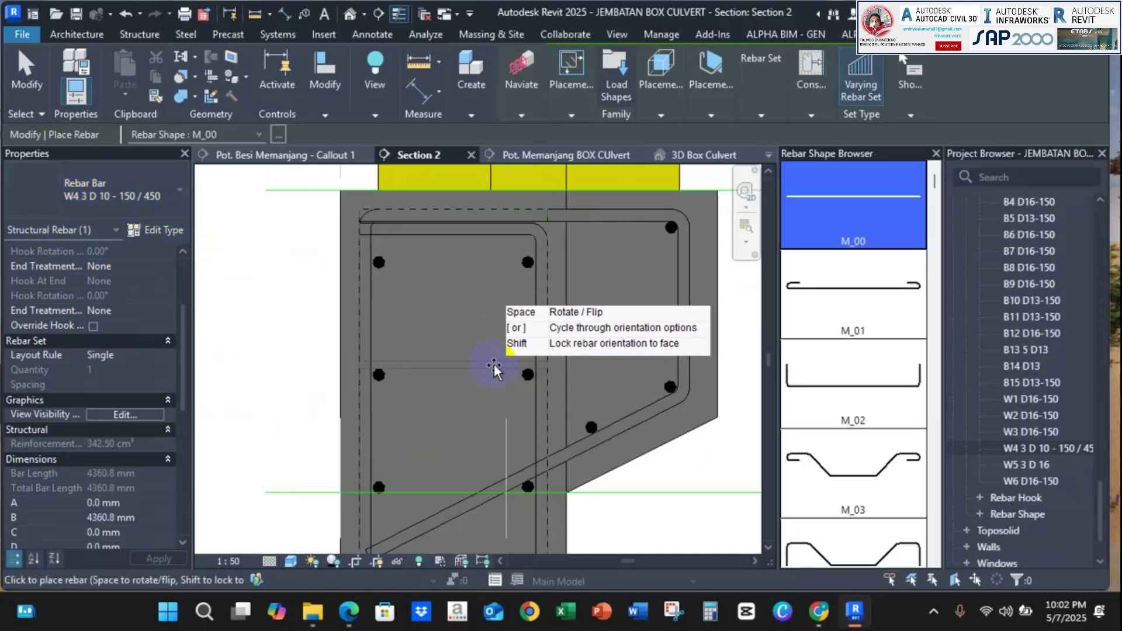
{"action": "scroll", "coordinate": [494, 366], "scroll_direction": "up", "scroll_amount": 2}
{"action": "left_click", "coordinate": [494, 363]}
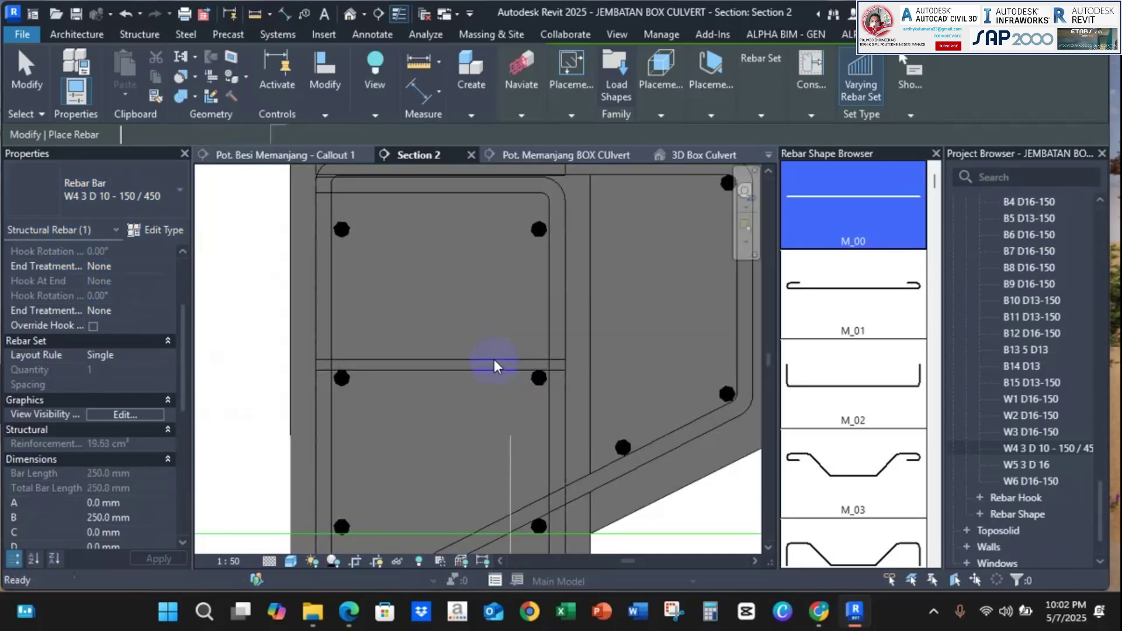
{"action": "key", "text": "Escape"}
{"action": "left_click", "coordinate": [479, 367]}
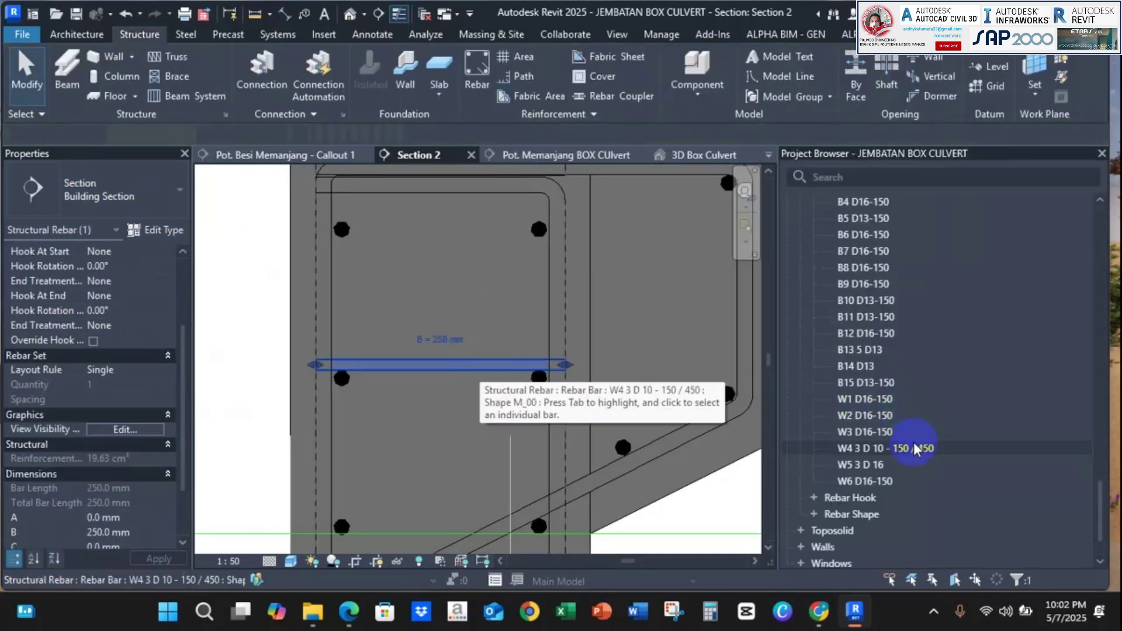
Rename the W4 3 D 10 - 150 / 450 rebar type as W4 D 10 - 150 / 450.
{"action": "left_click", "coordinate": [911, 446]}
{"action": "right_click", "coordinate": [910, 446]}
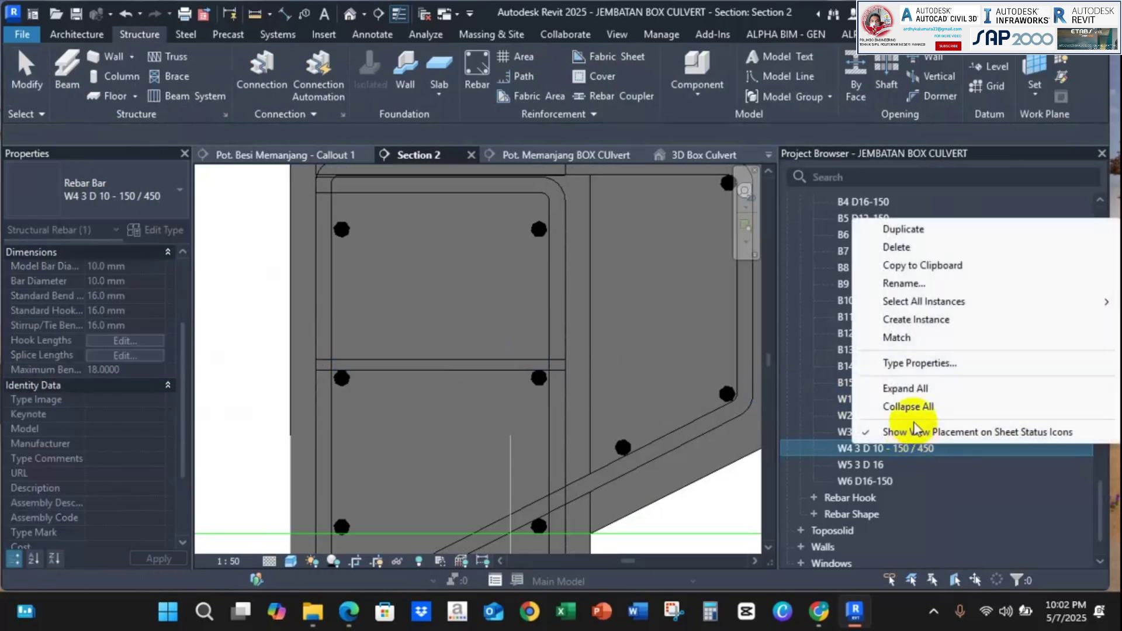
{"action": "left_click", "coordinate": [904, 283]}
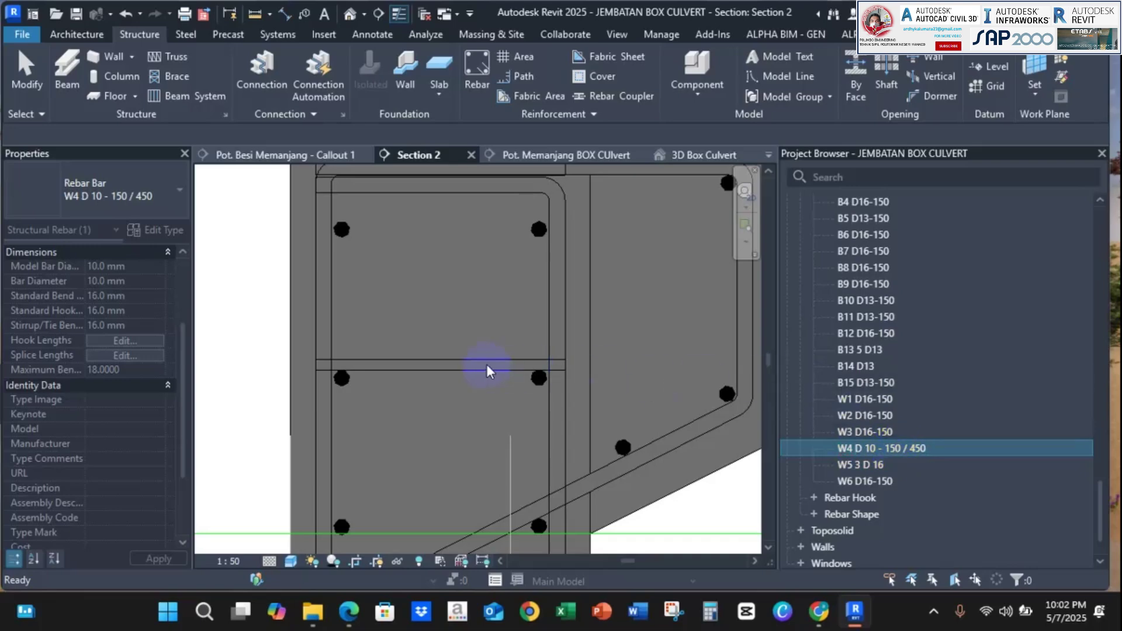
Review the Hook At Start options available for the placed horizontal W4 bar.
{"action": "scroll", "coordinate": [500, 360], "scroll_direction": "down", "scroll_amount": 2}
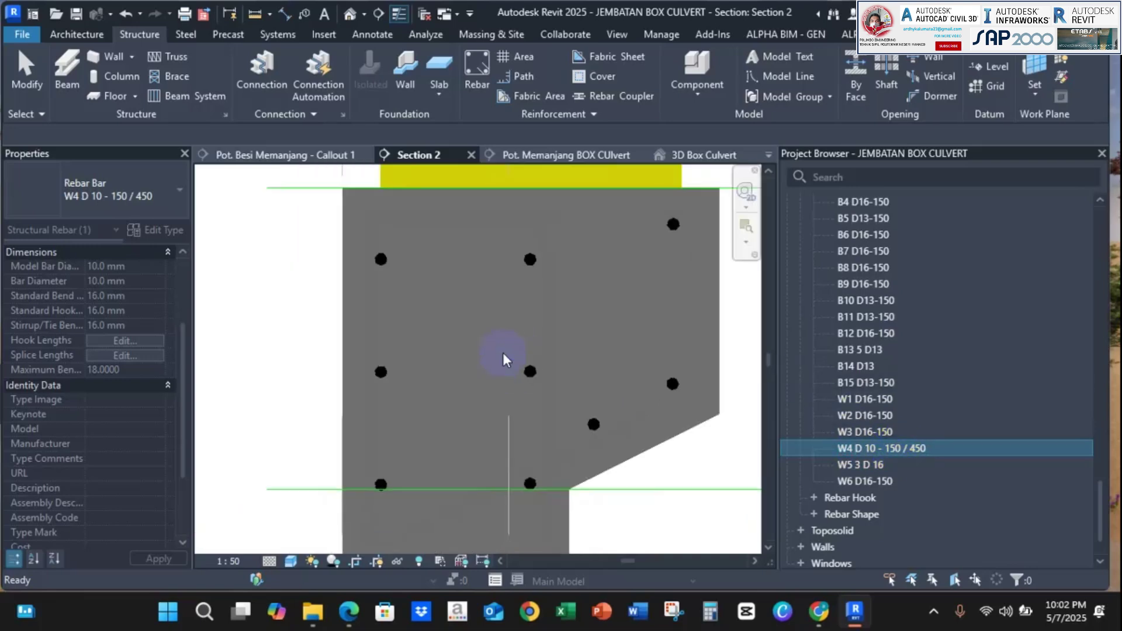
{"action": "left_click", "coordinate": [288, 343]}
{"action": "left_click", "coordinate": [457, 373]}
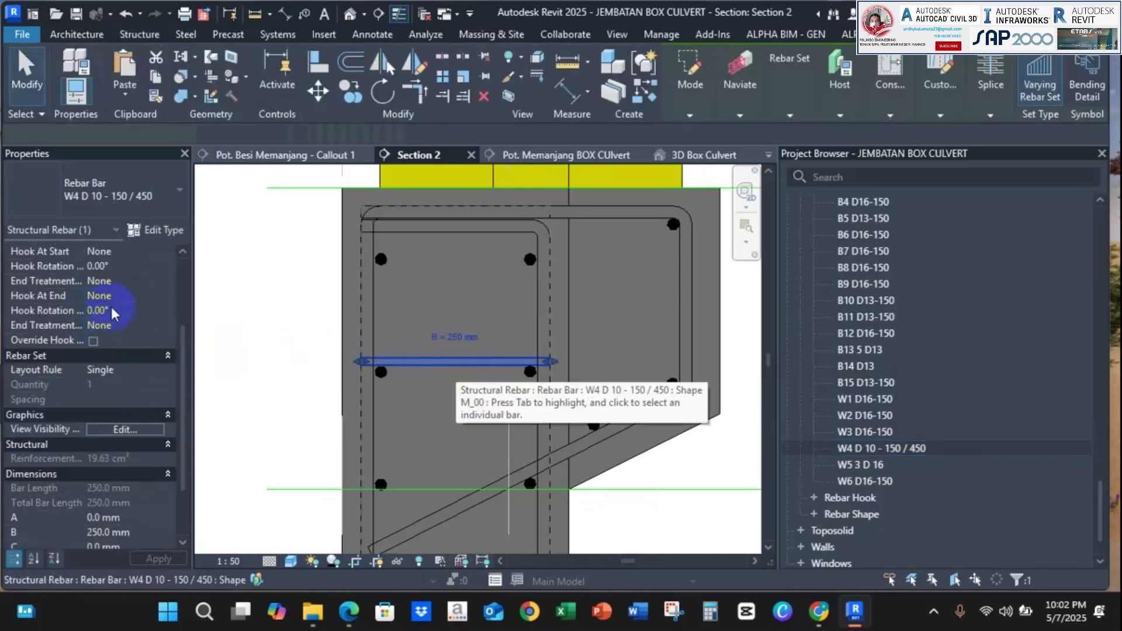
{"action": "left_click", "coordinate": [154, 251]}
{"action": "left_click", "coordinate": [158, 253]}
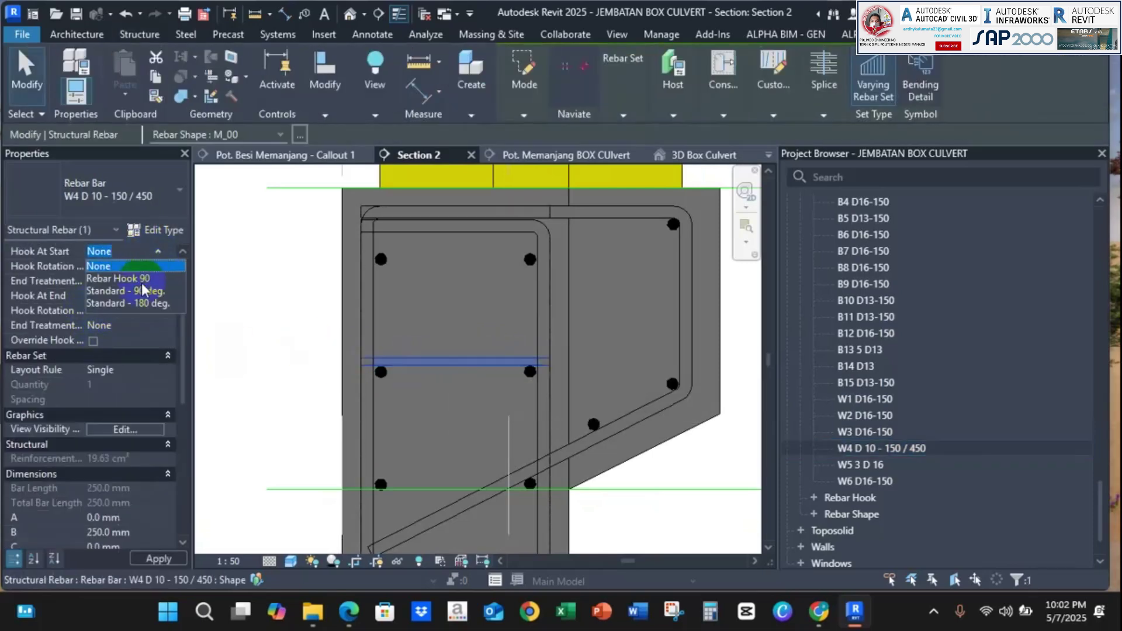
{"action": "scroll", "coordinate": [88, 295], "scroll_direction": "up", "scroll_amount": 1}
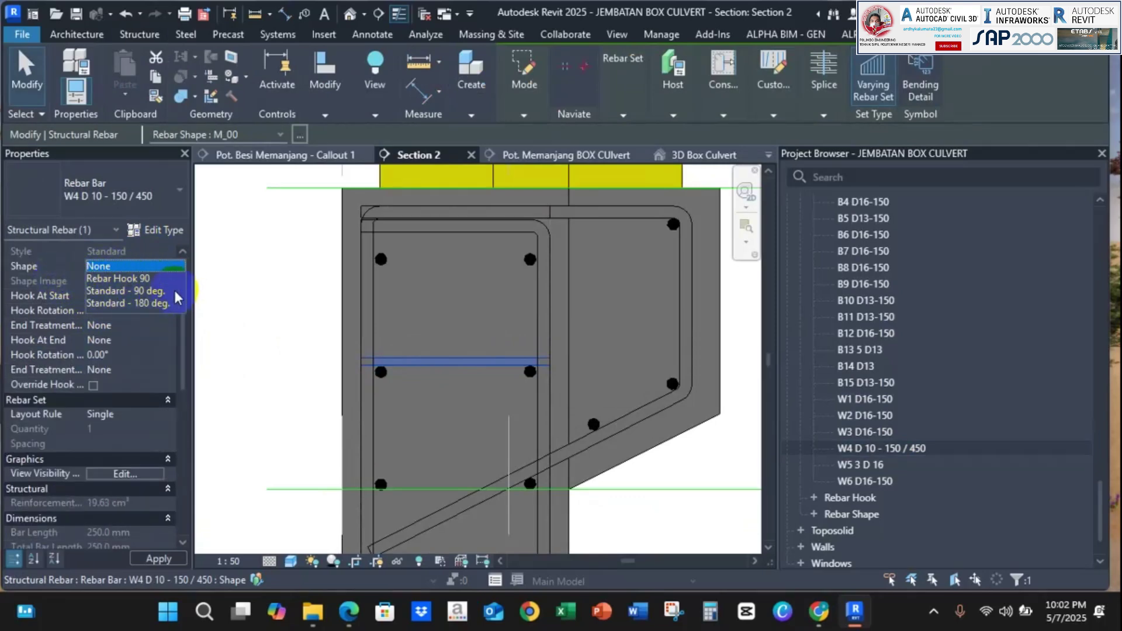
{"action": "left_click", "coordinate": [138, 294]}
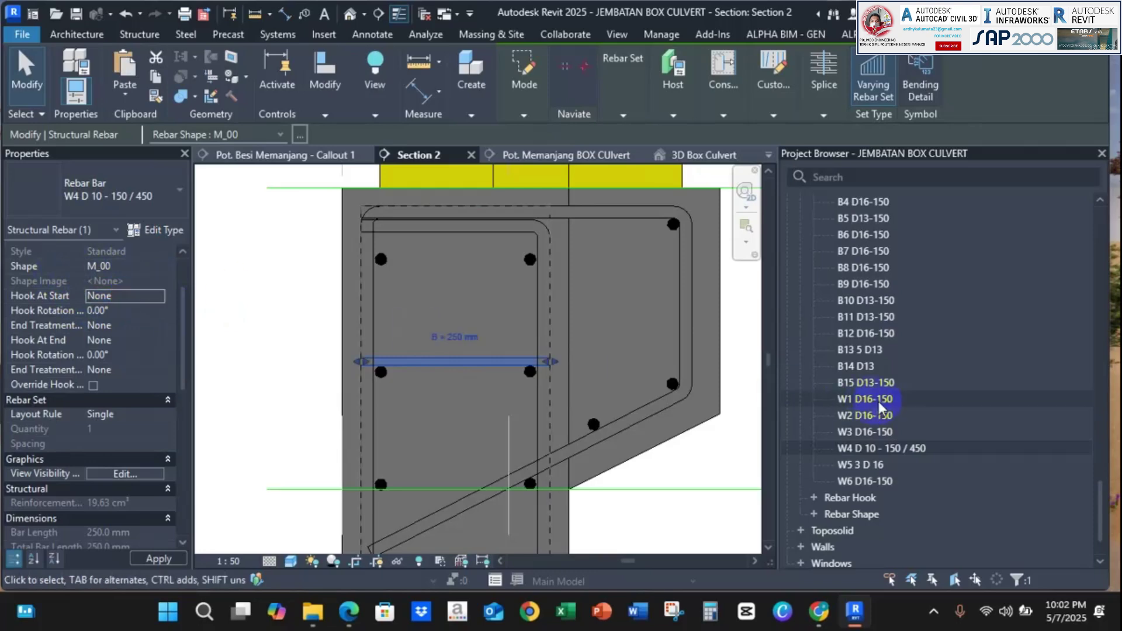
Expand the project's Rebar Hook types and inspect Stirrup/Tie - 135 deg. and Standard - 90 deg.
{"action": "left_click", "coordinate": [857, 501]}
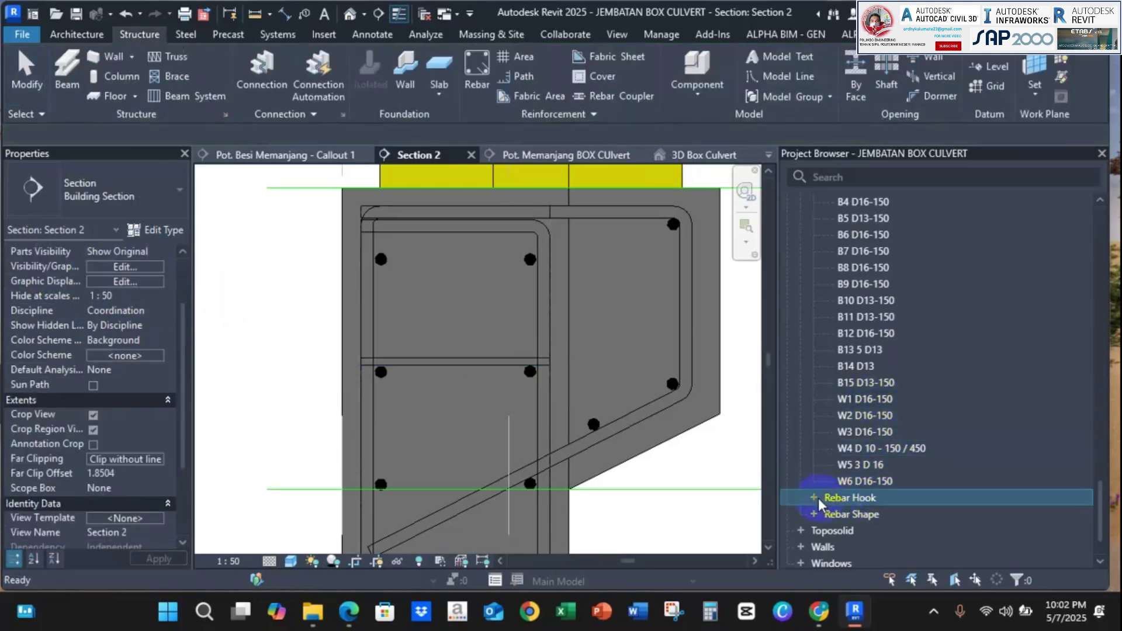
{"action": "left_click", "coordinate": [814, 498]}
{"action": "scroll", "coordinate": [937, 489], "scroll_direction": "down", "scroll_amount": 1}
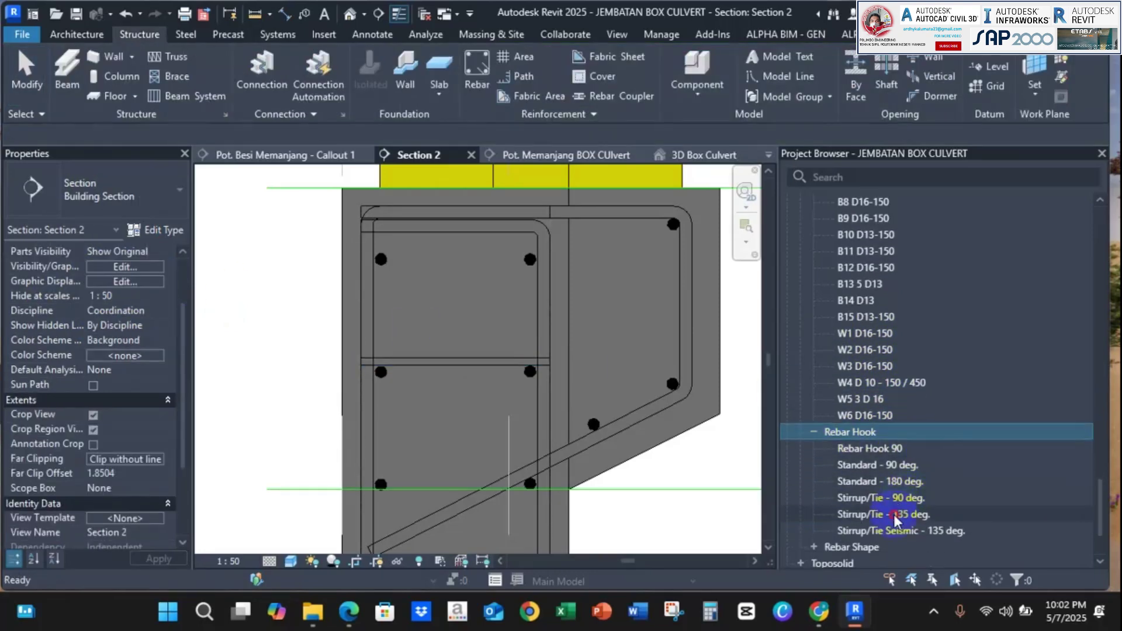
{"action": "left_click", "coordinate": [909, 514]}
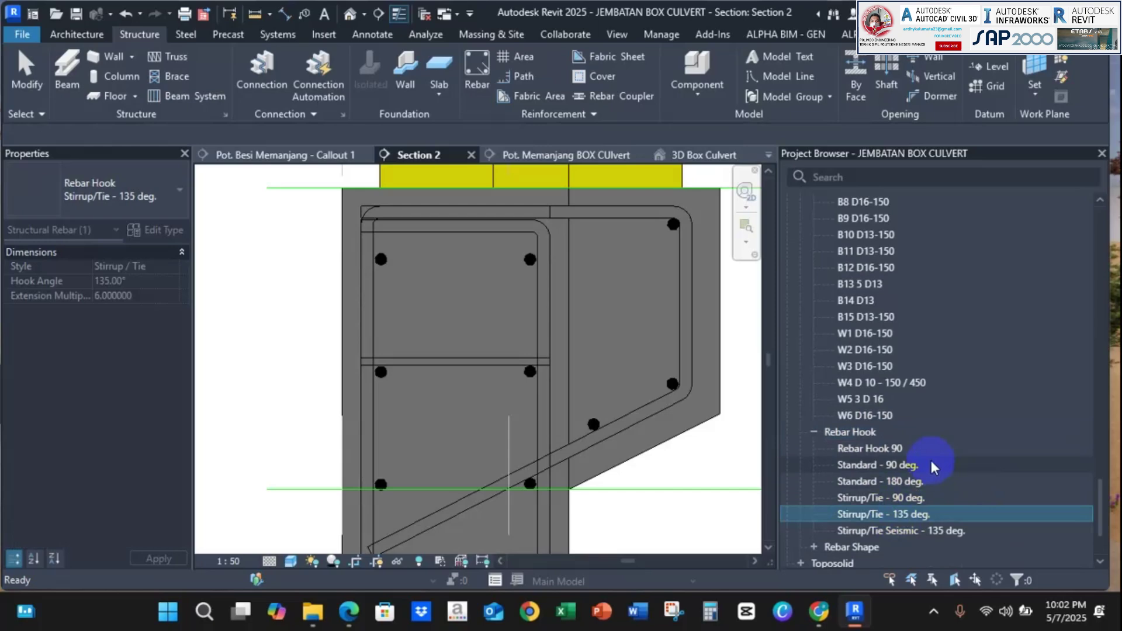
{"action": "left_click", "coordinate": [891, 466]}
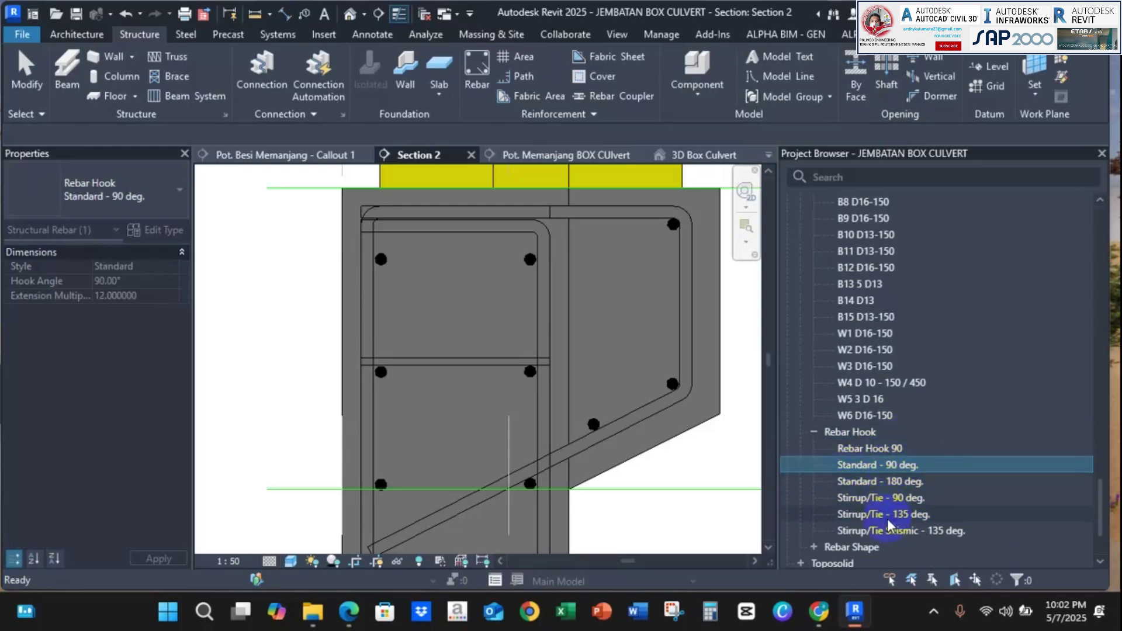
Duplicate the Standard - 180 deg. rebar hook type and rename the copy as Kait 135.
{"action": "right_click", "coordinate": [894, 483]}
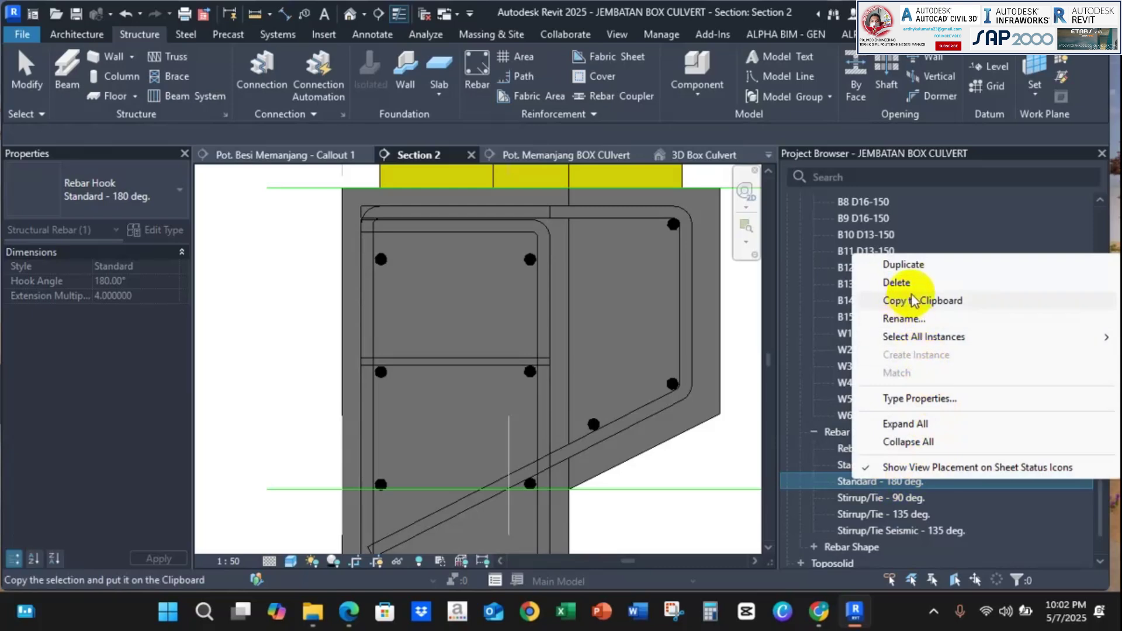
{"action": "left_click", "coordinate": [903, 268]}
{"action": "right_click", "coordinate": [915, 498]}
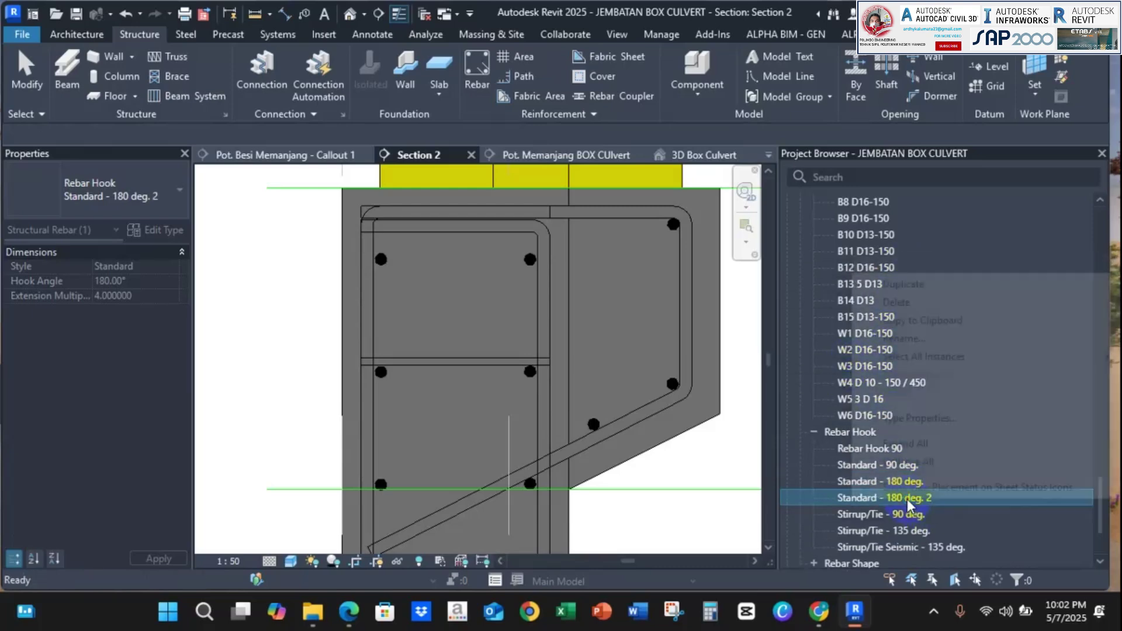
{"action": "left_click", "coordinate": [904, 339]}
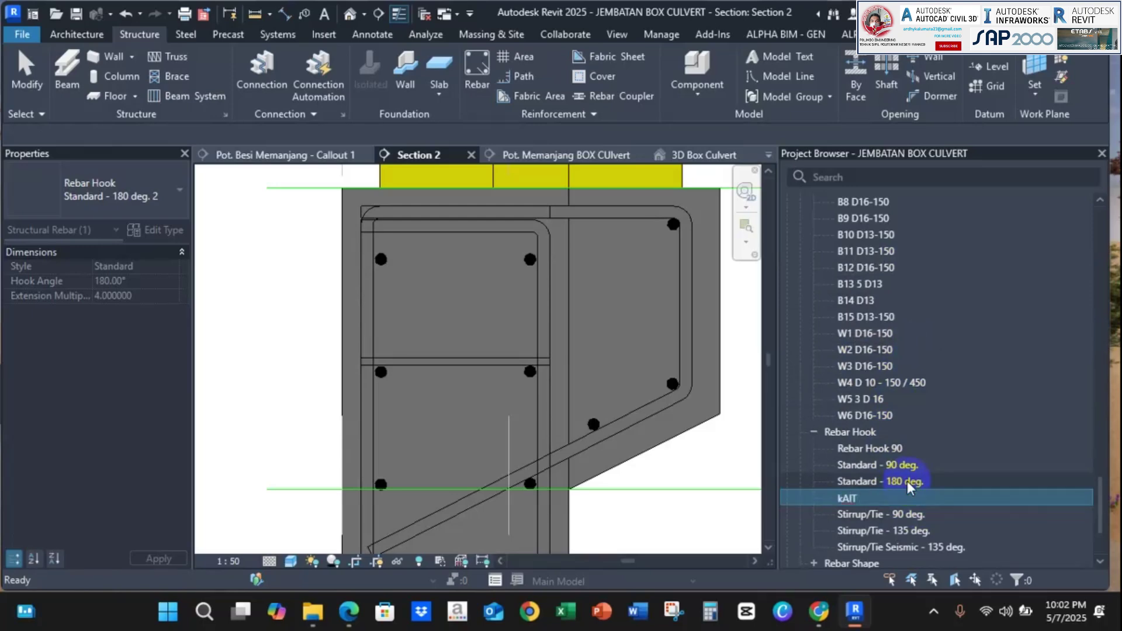
{"action": "key", "text": "Caps_Lock"}
{"action": "type", "text": "K"}
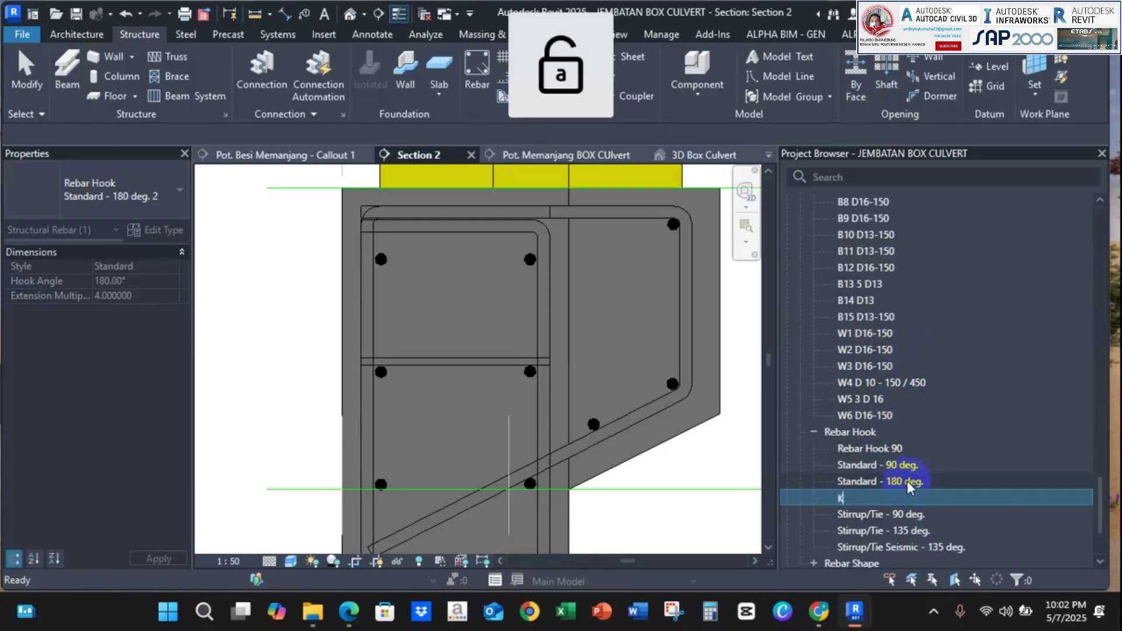
{"action": "type", "text": "ait"}
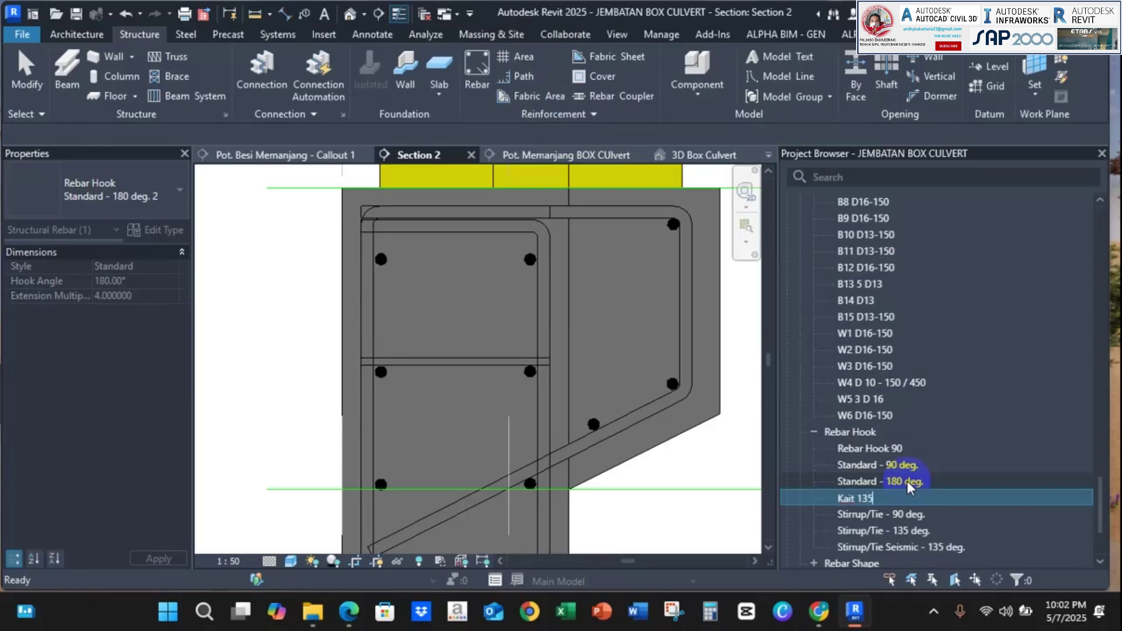
{"action": "type", "text": " 135"}
{"action": "key", "text": "Return"}
Set the hook angle of the Kait 135 rebar hook type to 135 degrees.
{"action": "right_click", "coordinate": [854, 447]}
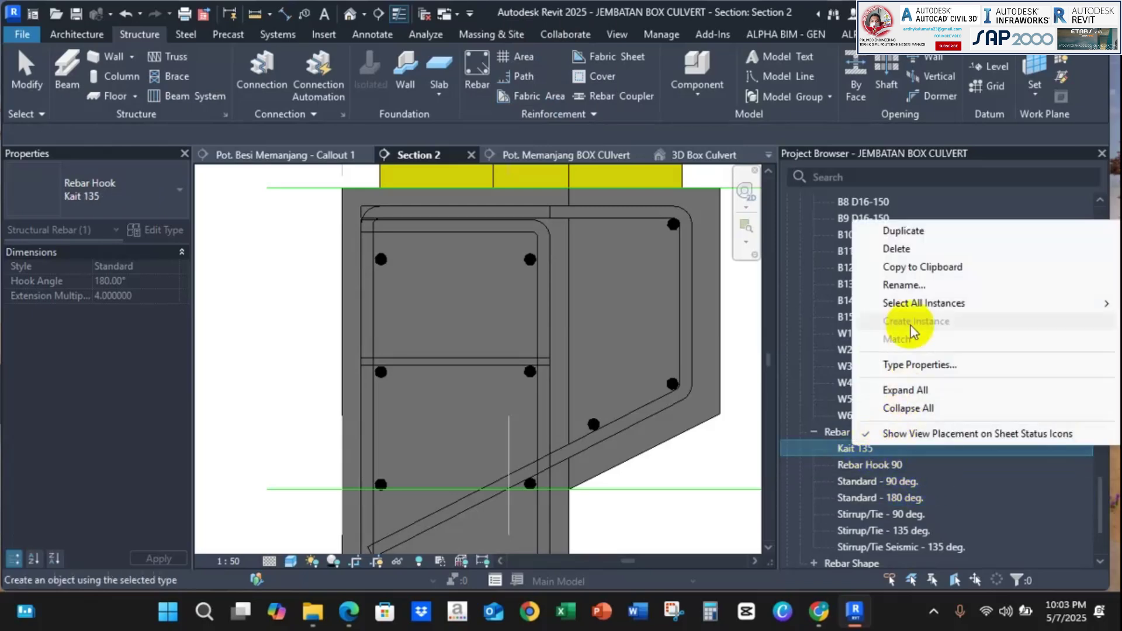
{"action": "left_click", "coordinate": [947, 364]}
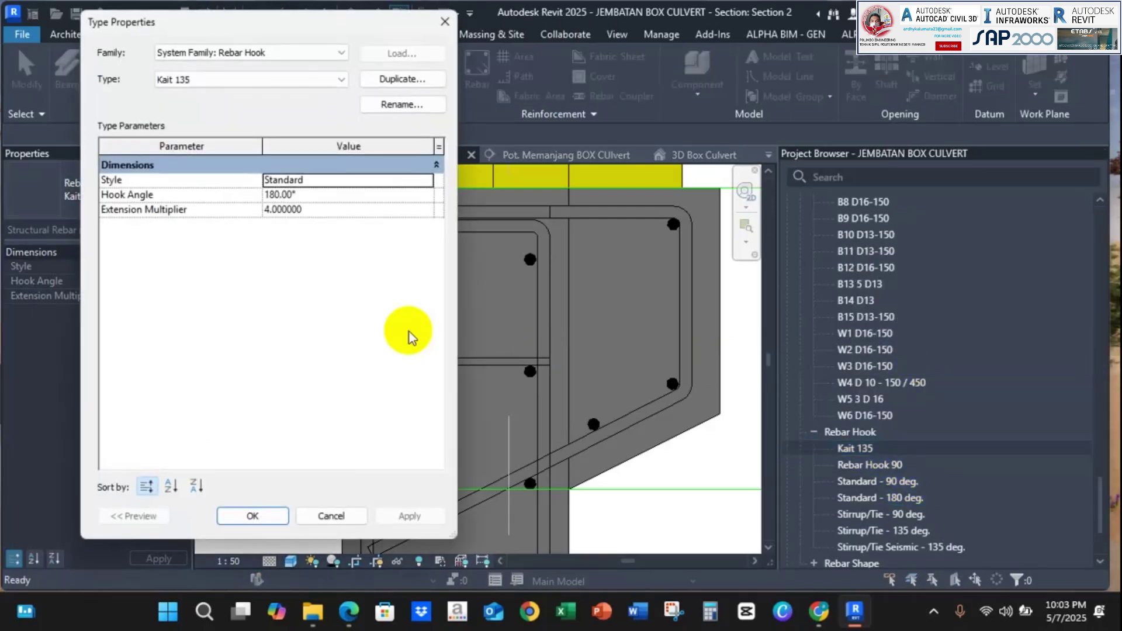
{"action": "left_click", "coordinate": [330, 200]}
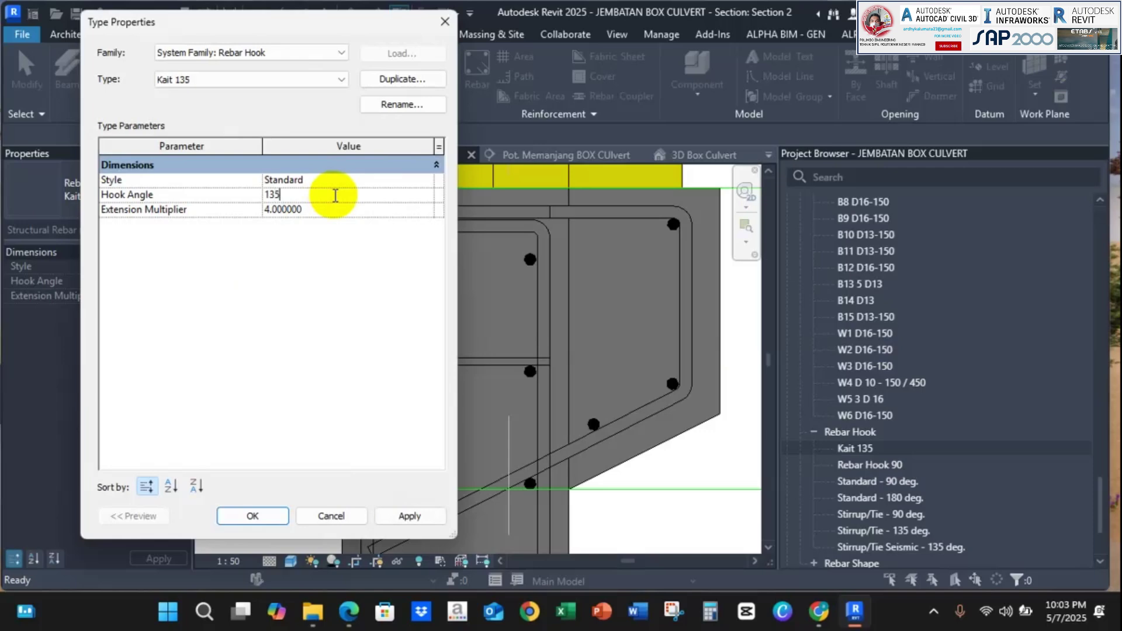
{"action": "type", "text": "135"}
{"action": "key", "text": "Return"}
{"action": "left_click", "coordinate": [409, 515]}
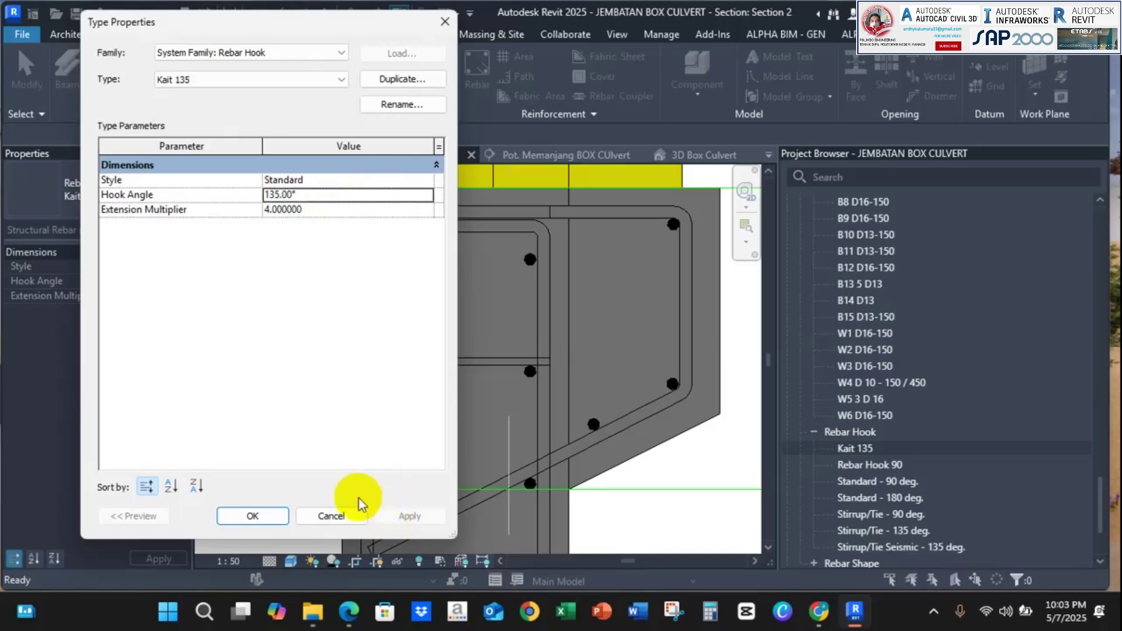
{"action": "left_click", "coordinate": [270, 515]}
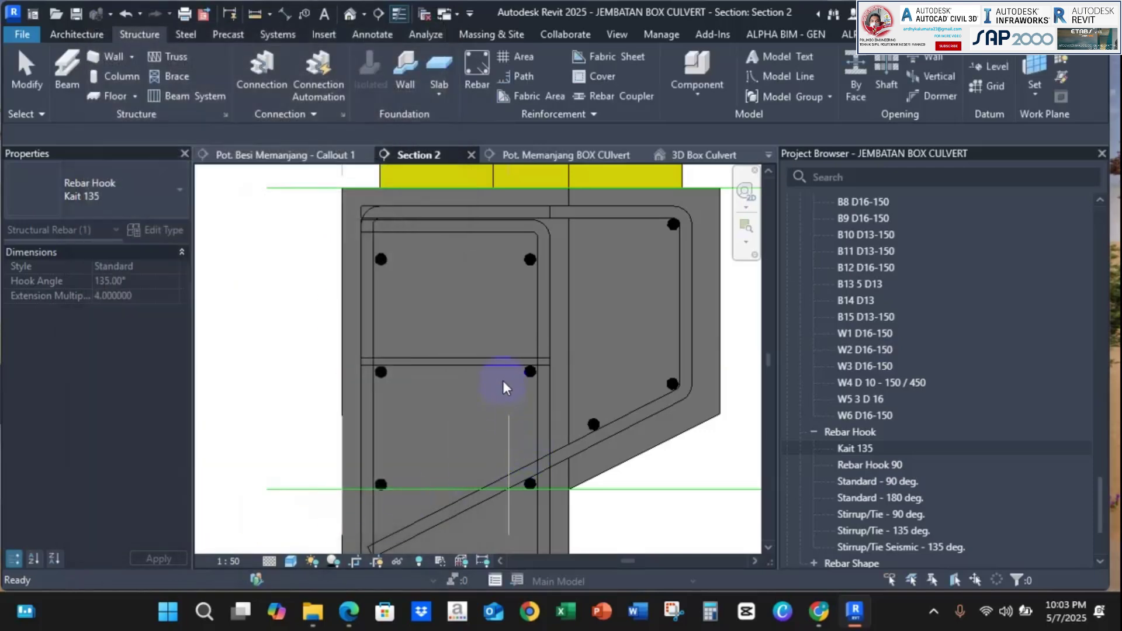
Assign the Kait 135 hook to both the start and end of the horizontal W4 D 10 - 150 / 450 bar.
{"action": "left_click", "coordinate": [678, 395]}
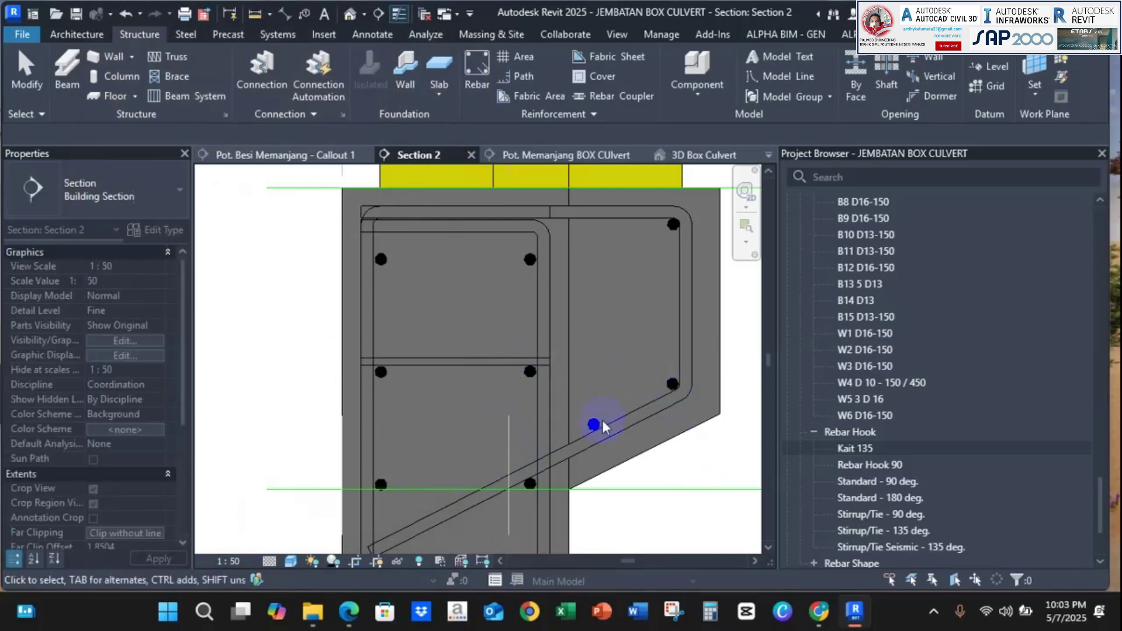
{"action": "left_click", "coordinate": [431, 361]}
{"action": "left_click", "coordinate": [151, 369]}
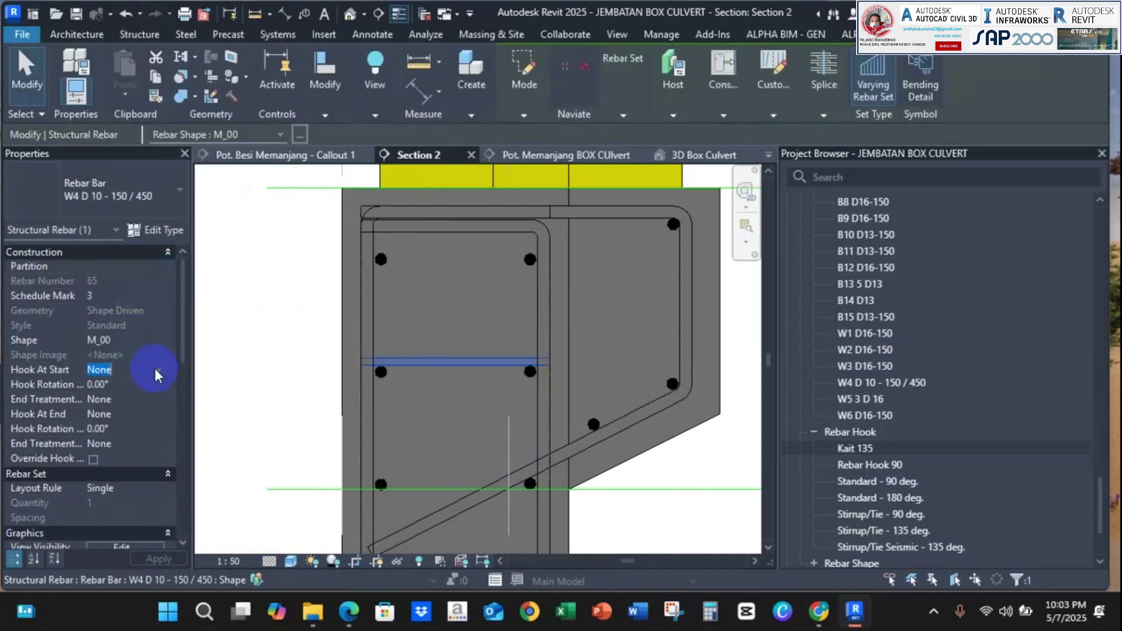
{"action": "left_click", "coordinate": [158, 370]}
{"action": "left_click", "coordinate": [124, 434]}
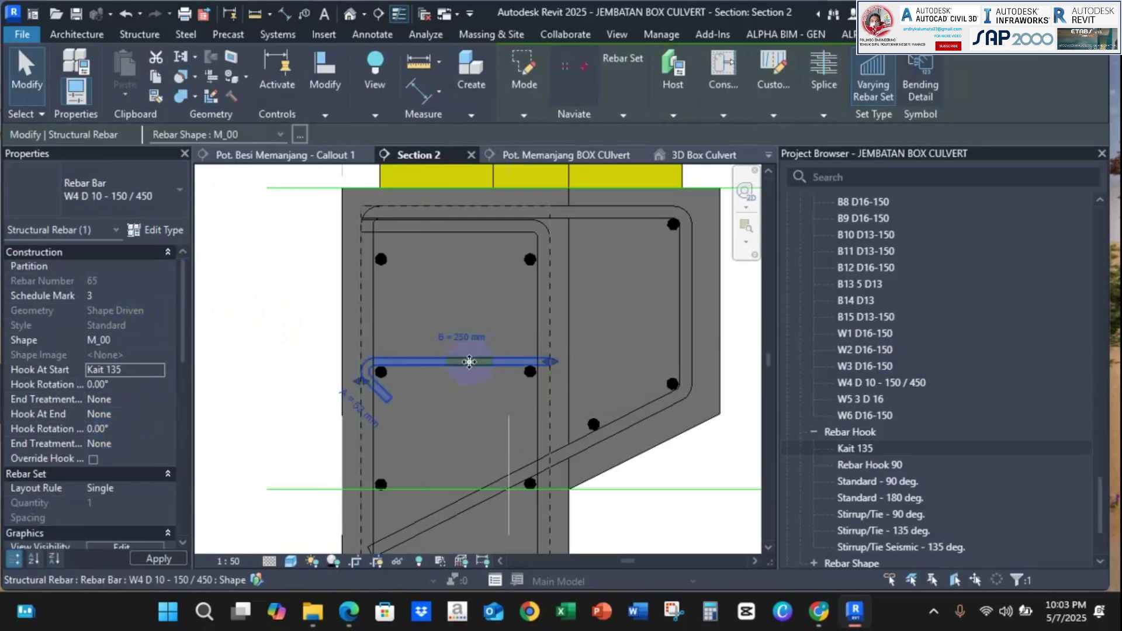
{"action": "left_click", "coordinate": [150, 415]}
{"action": "left_click", "coordinate": [158, 415]}
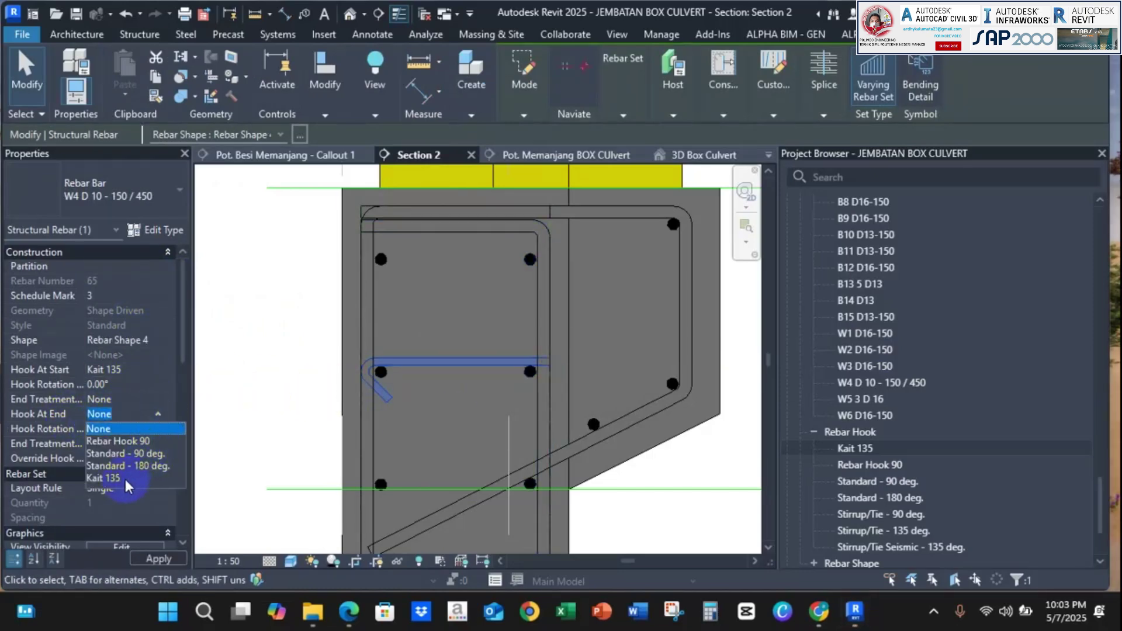
{"action": "left_click", "coordinate": [108, 478]}
{"action": "scroll", "coordinate": [533, 372], "scroll_direction": "up", "scroll_amount": 3}
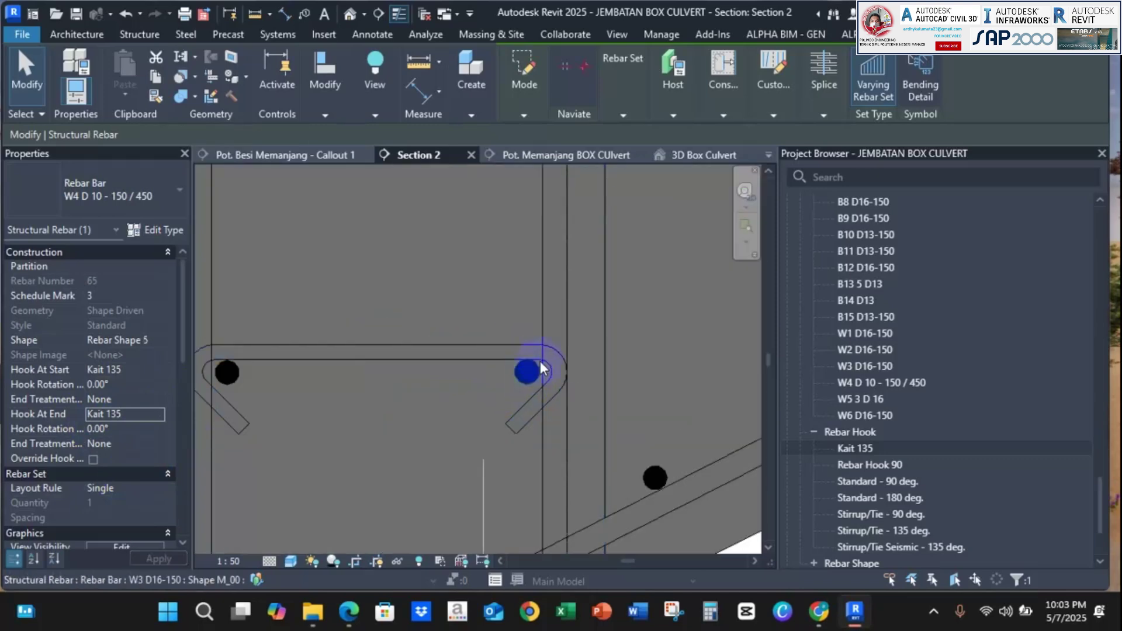
{"action": "key", "text": "Escape"}
Change the hooked W4 bar's rebar set layout from single to Maximum Spacing.
{"action": "scroll", "coordinate": [394, 354], "scroll_direction": "down", "scroll_amount": 3}
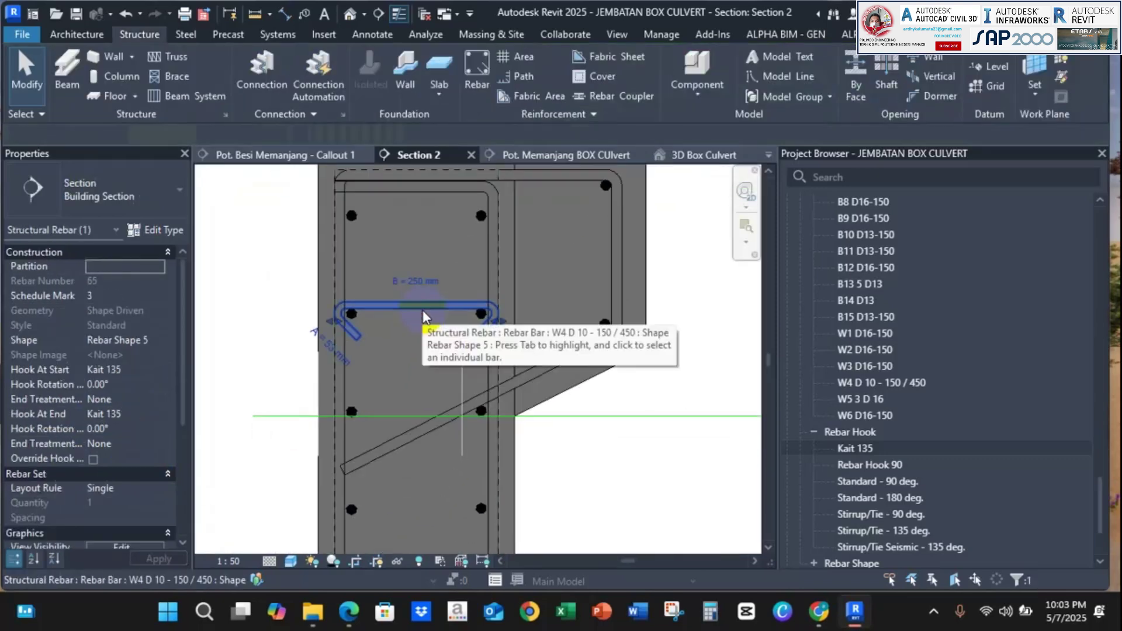
{"action": "left_click", "coordinate": [423, 311]}
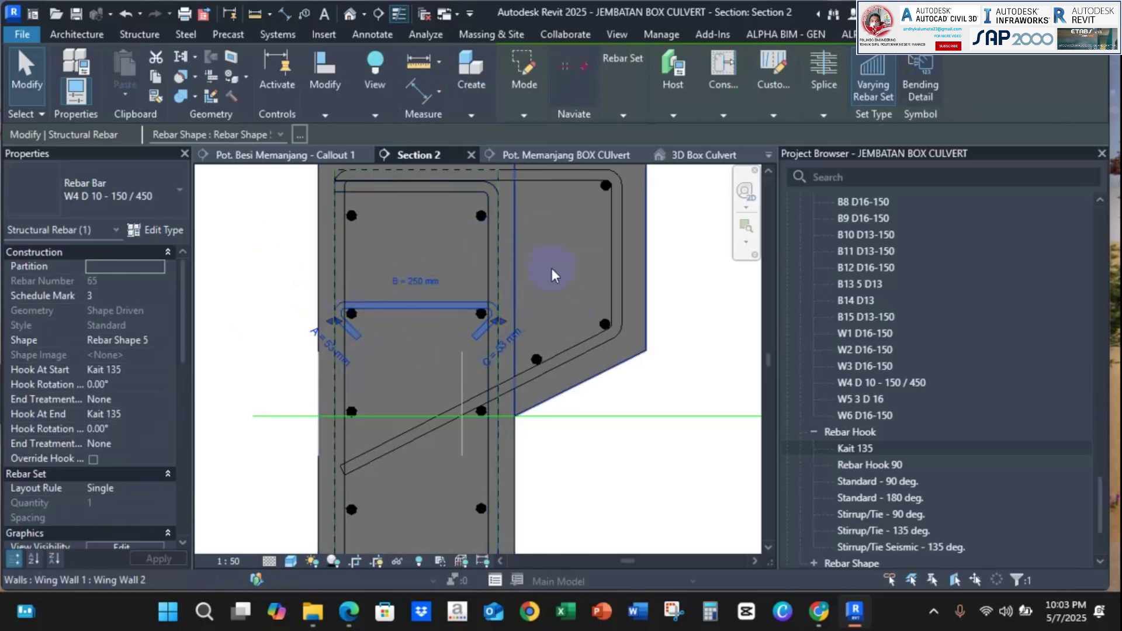
{"action": "left_click", "coordinate": [623, 115]}
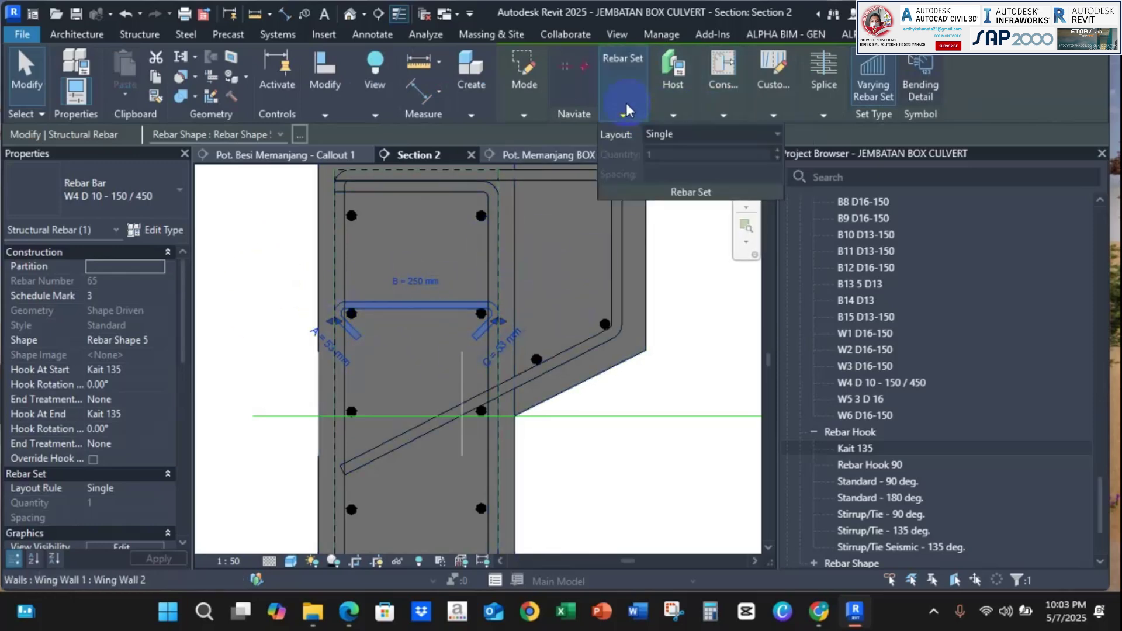
{"action": "left_click", "coordinate": [667, 138]}
{"action": "left_click", "coordinate": [687, 186]}
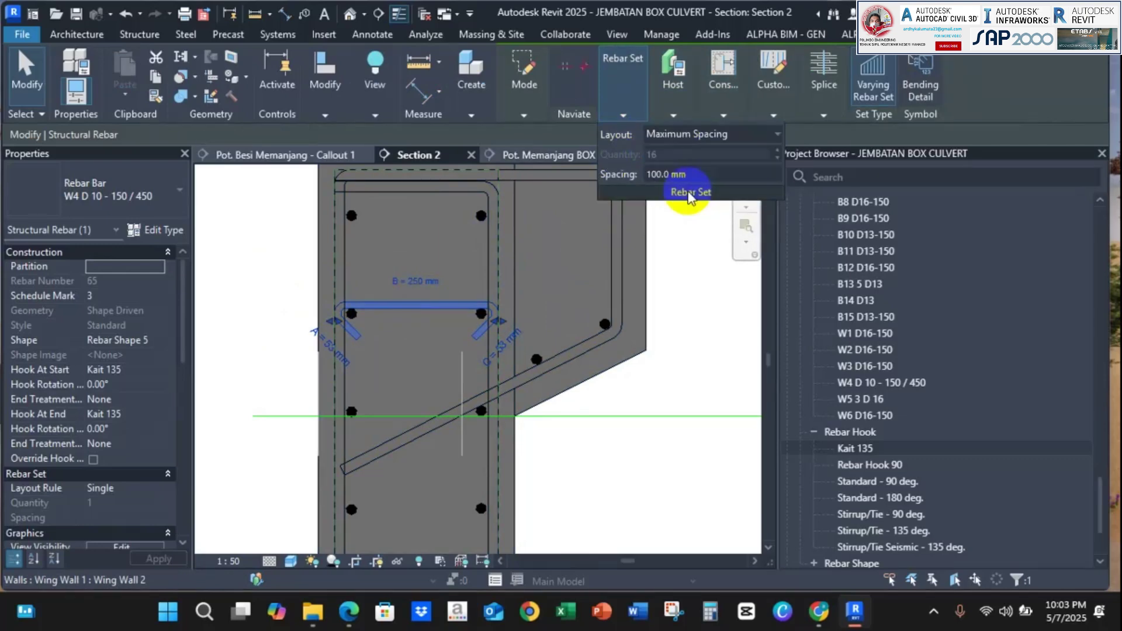
{"action": "left_click", "coordinate": [711, 174]}
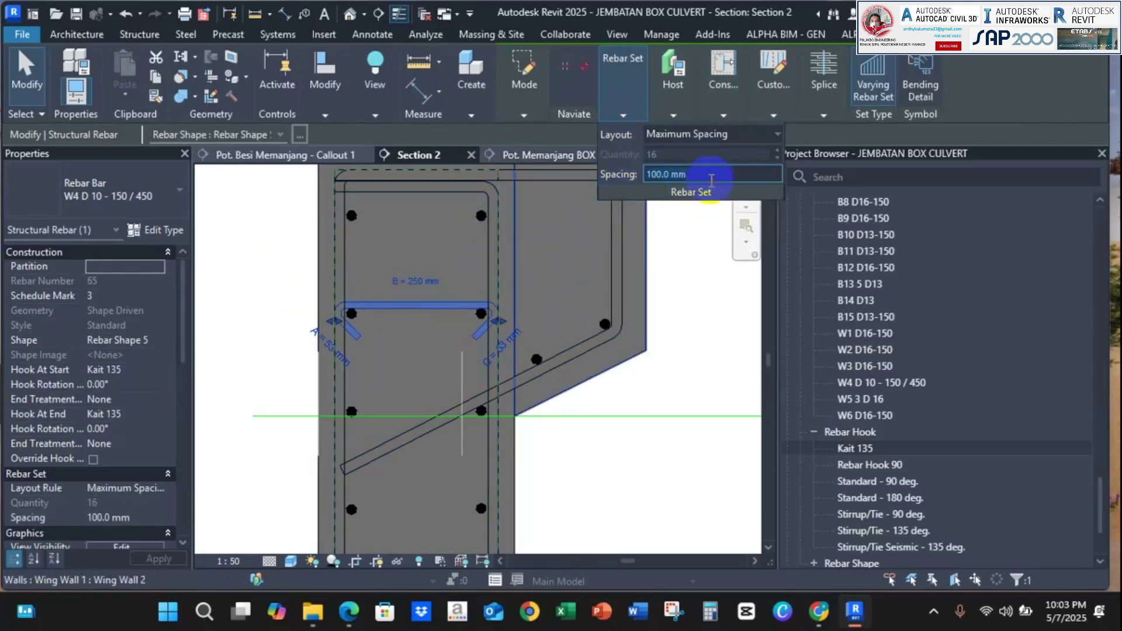
{"action": "key", "text": "Return"}
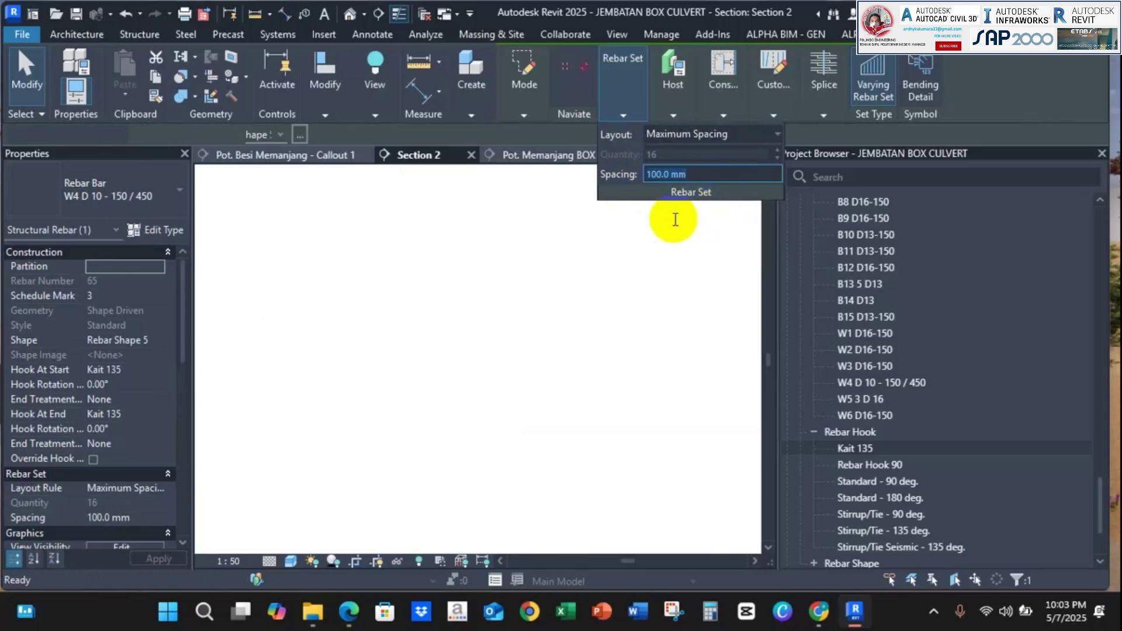
{"action": "key", "text": "Escape"}
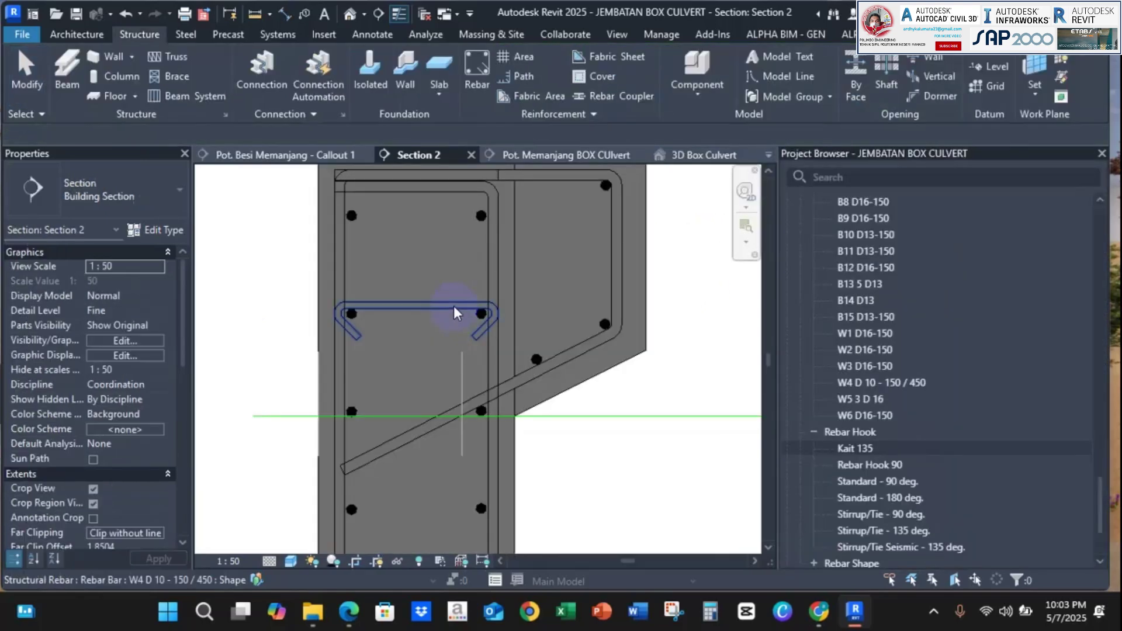
Set the spacing of the hooked W4 rebar set to 300 mm.
{"action": "left_click", "coordinate": [455, 312]}
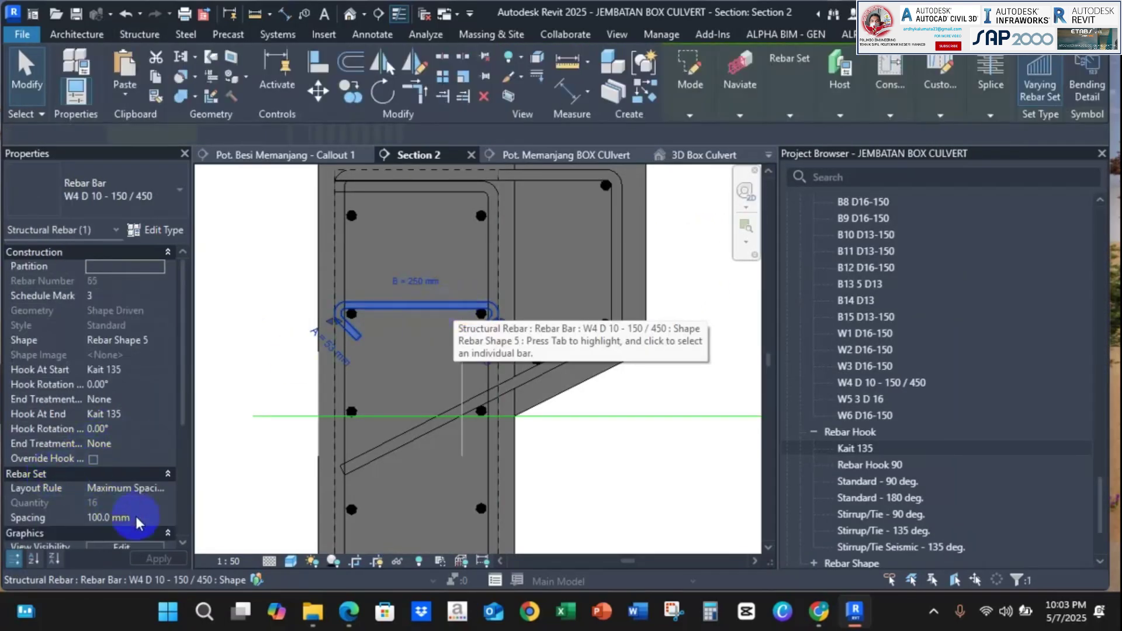
{"action": "left_click", "coordinate": [165, 523]}
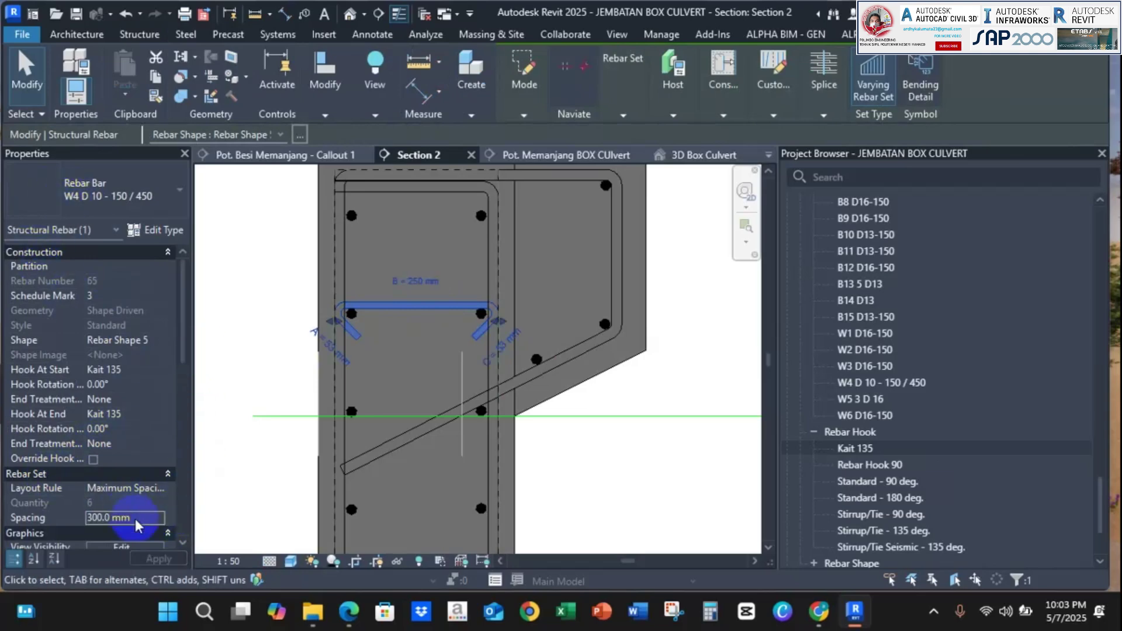
{"action": "right_click", "coordinate": [445, 310]}
{"action": "left_click", "coordinate": [221, 489]}
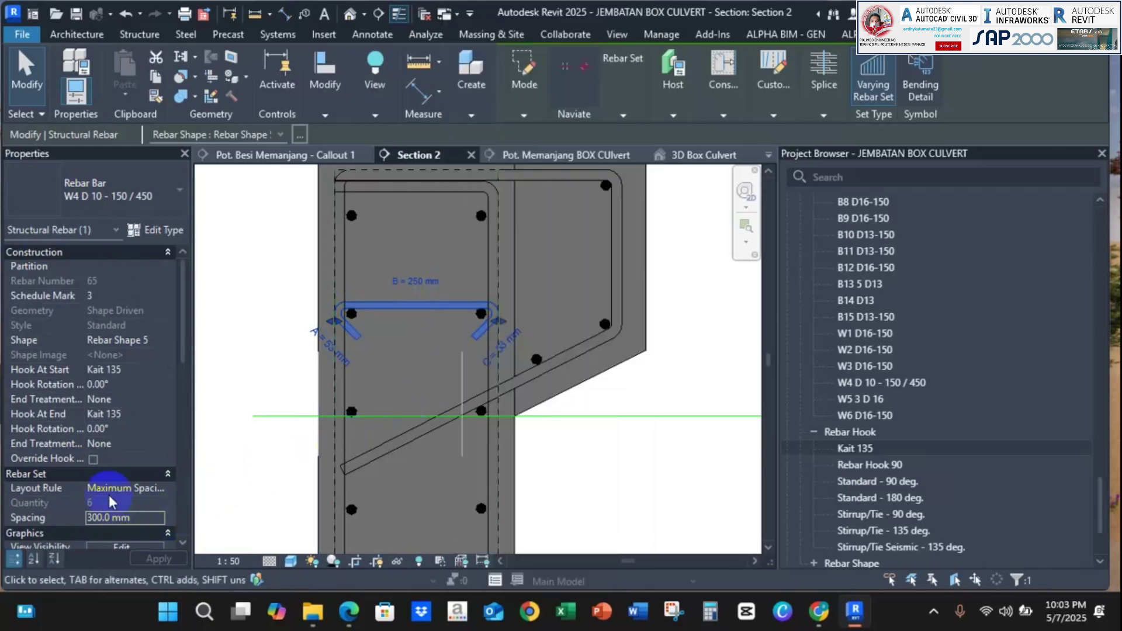
Make the hooked W4 rebar set display unobscured in the 3D Box Culvert view.
{"action": "scroll", "coordinate": [110, 495], "scroll_direction": "down", "scroll_amount": 3}
{"action": "left_click", "coordinate": [125, 475]}
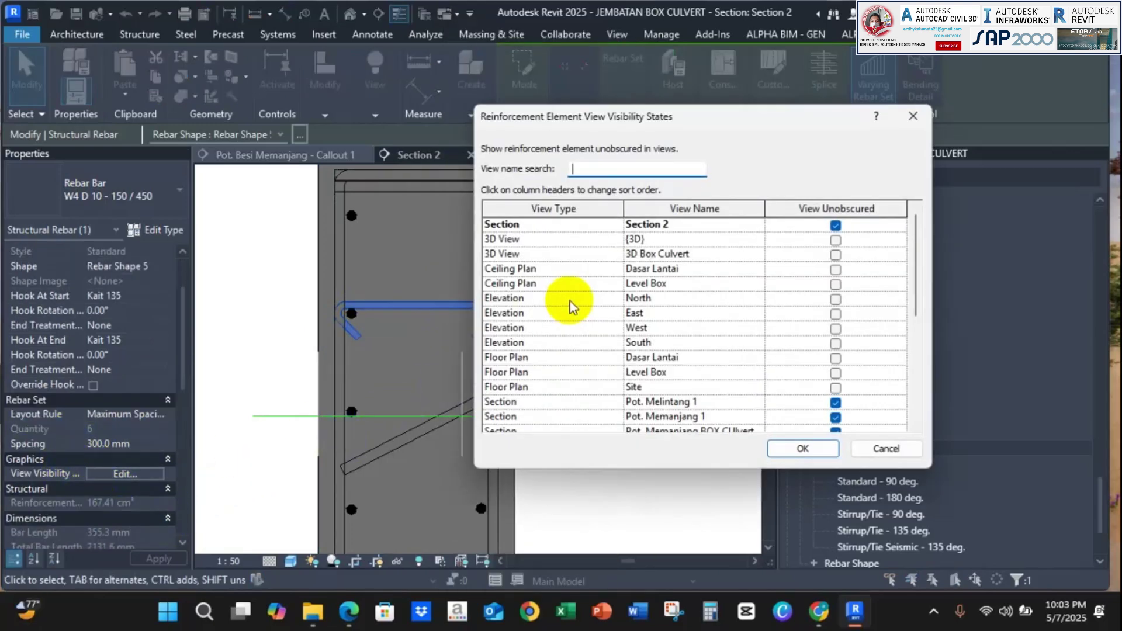
{"action": "left_click", "coordinate": [835, 255]}
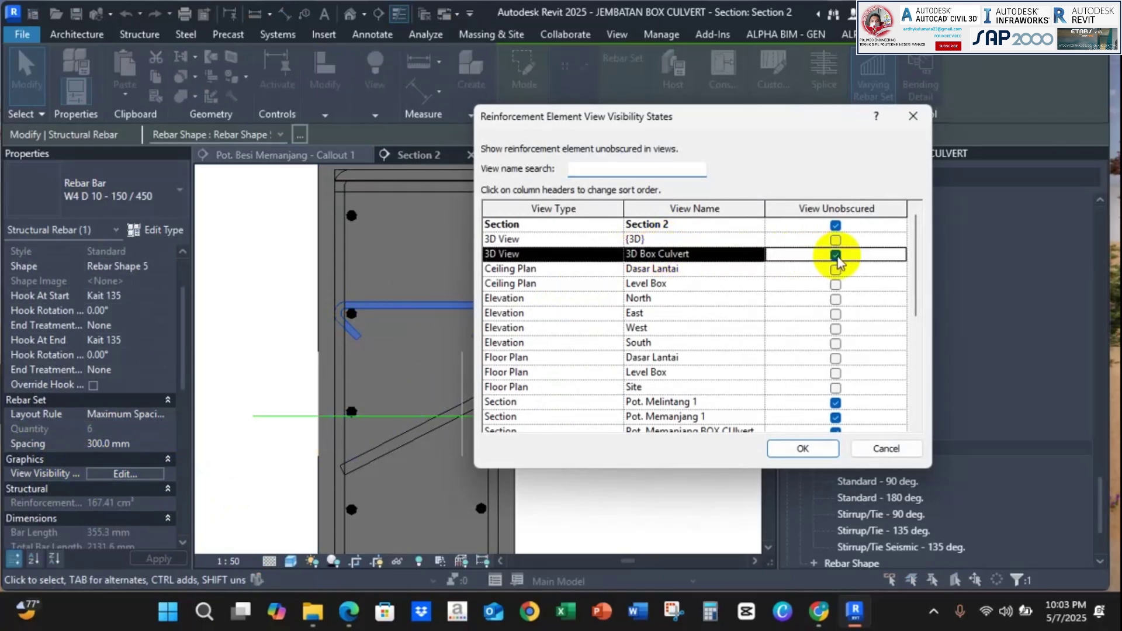
{"action": "left_click", "coordinate": [792, 448]}
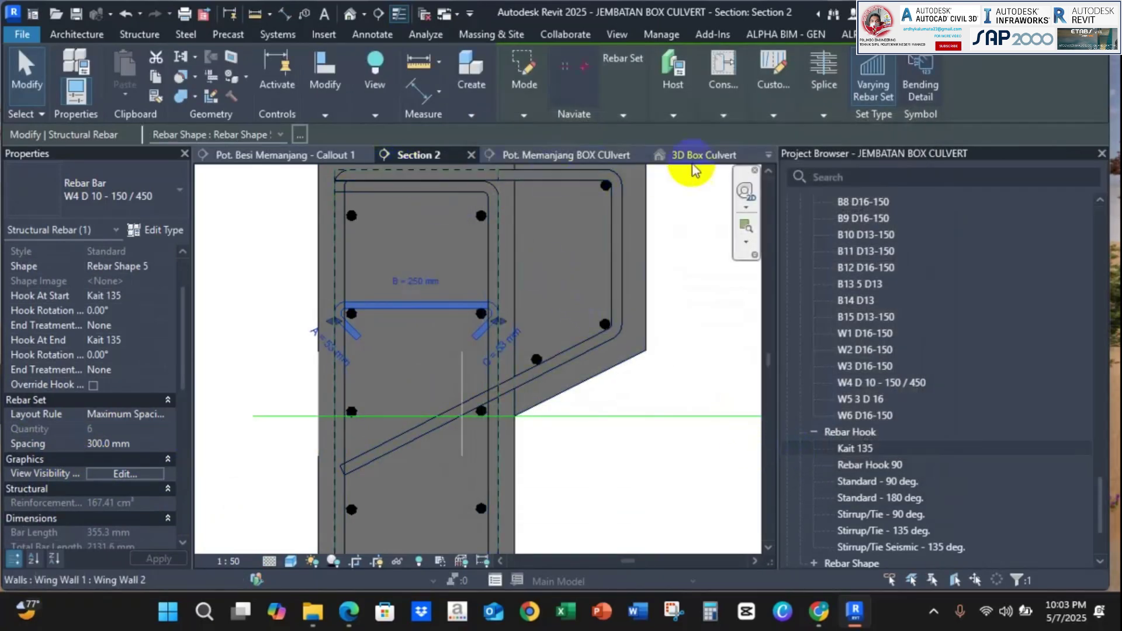
Inspect the hooked W4 tie bars inside the wing wall reinforcement in the 3D Box Culvert view.
{"action": "left_click", "coordinate": [731, 157]}
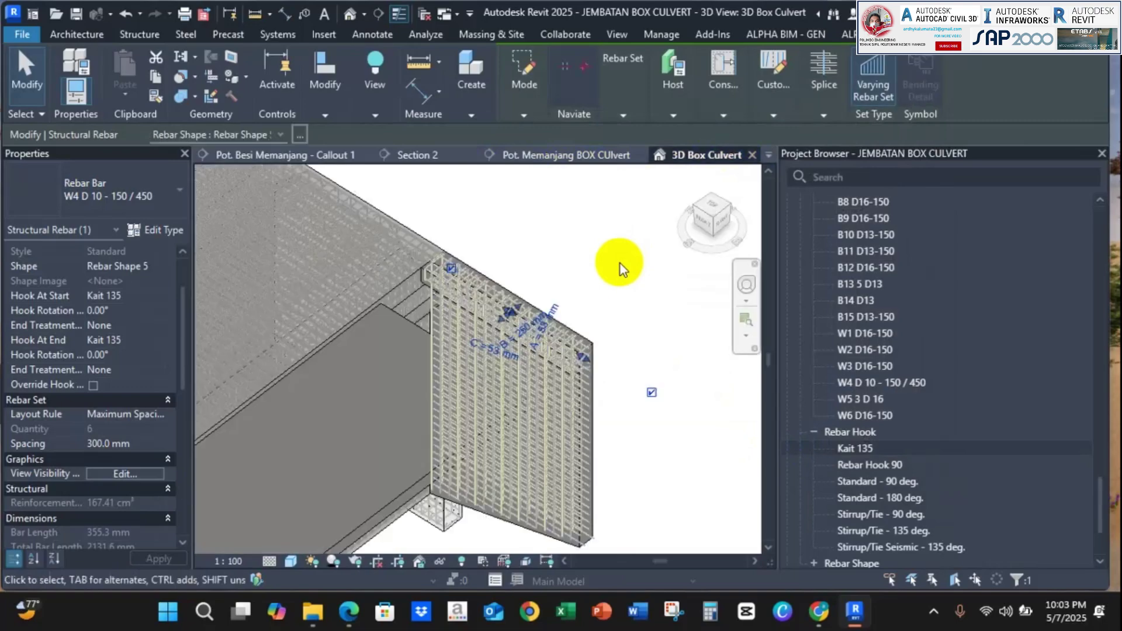
{"action": "scroll", "coordinate": [590, 363], "scroll_direction": "up", "scroll_amount": 5}
{"action": "scroll", "coordinate": [561, 339], "scroll_direction": "up", "scroll_amount": 2}
{"action": "middle_click_drag", "start_coordinate": [546, 320], "coordinate": [534, 234], "text": "shift"}
{"action": "scroll", "coordinate": [527, 219], "scroll_direction": "up", "scroll_amount": 3}
{"action": "scroll", "coordinate": [502, 270], "scroll_direction": "down", "scroll_amount": 5}
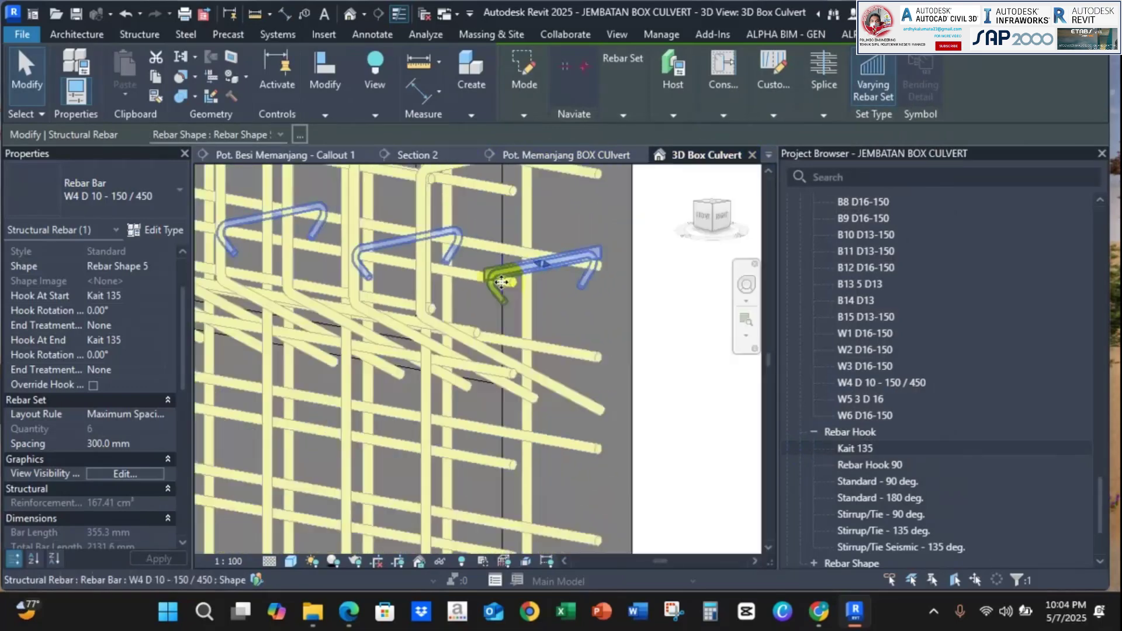
{"action": "middle_click_drag", "start_coordinate": [502, 270], "coordinate": [403, 193], "text": "shift"}
{"action": "scroll", "coordinate": [440, 318], "scroll_direction": "up", "scroll_amount": 3}
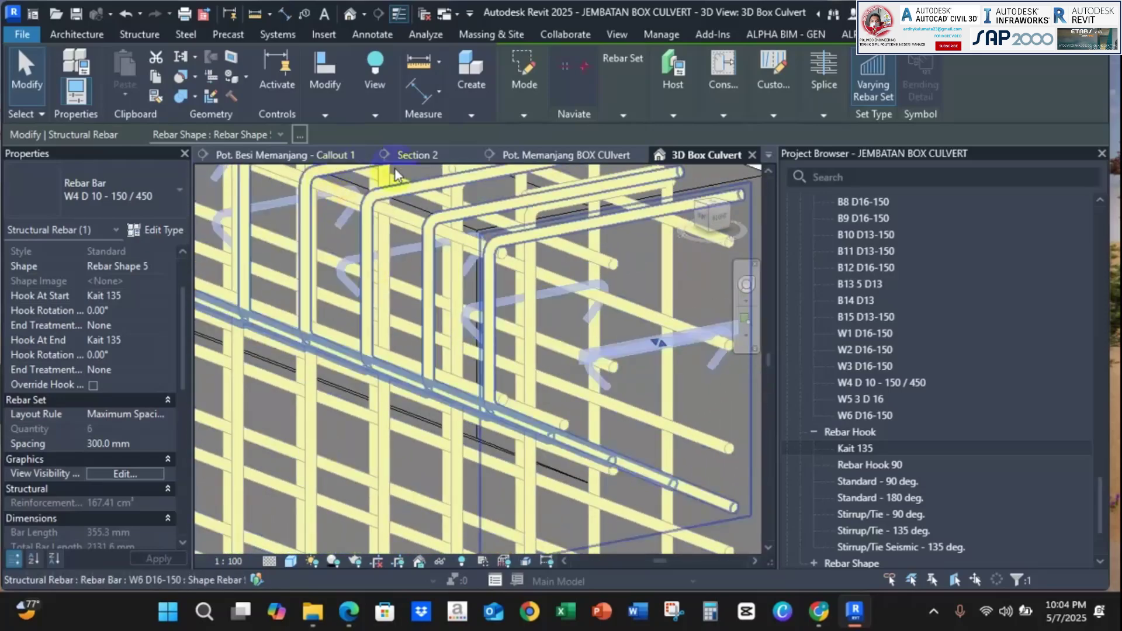
In the Section 2 view, copy the hooked W4 tie set from its W3 bar down to the next W3 bar.
{"action": "left_click", "coordinate": [430, 154]}
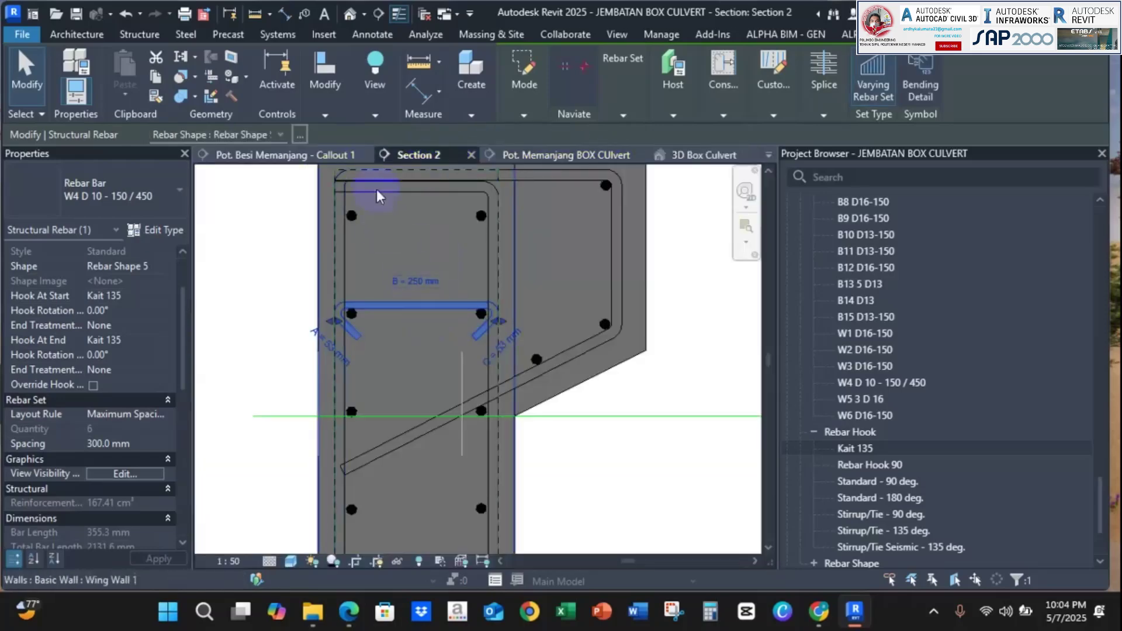
{"action": "mouse_move", "coordinate": [320, 108]}
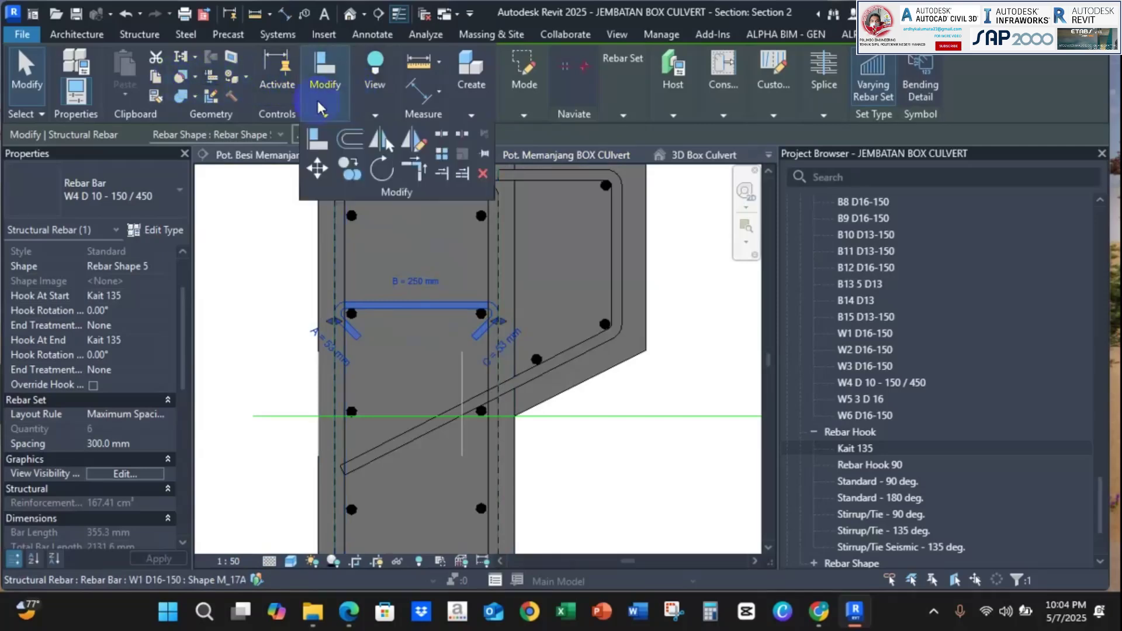
{"action": "scroll", "coordinate": [348, 334], "scroll_direction": "up", "scroll_amount": 7}
{"action": "left_click", "coordinate": [357, 283]}
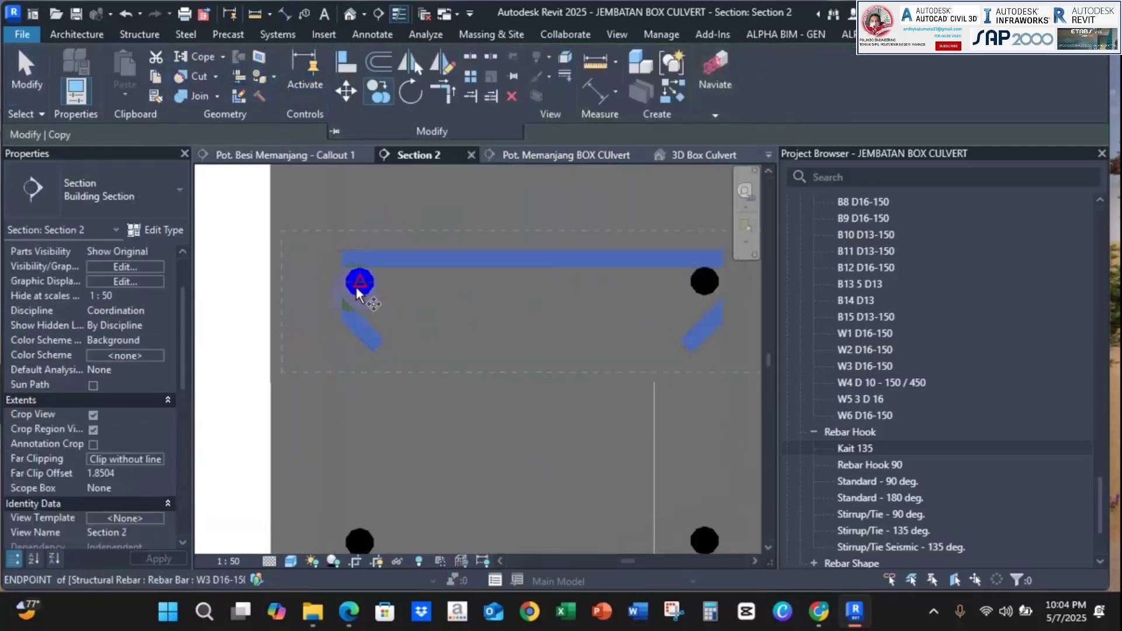
{"action": "scroll", "coordinate": [374, 374], "scroll_direction": "down", "scroll_amount": 4}
{"action": "middle_click_drag", "start_coordinate": [374, 374], "coordinate": [362, 256]}
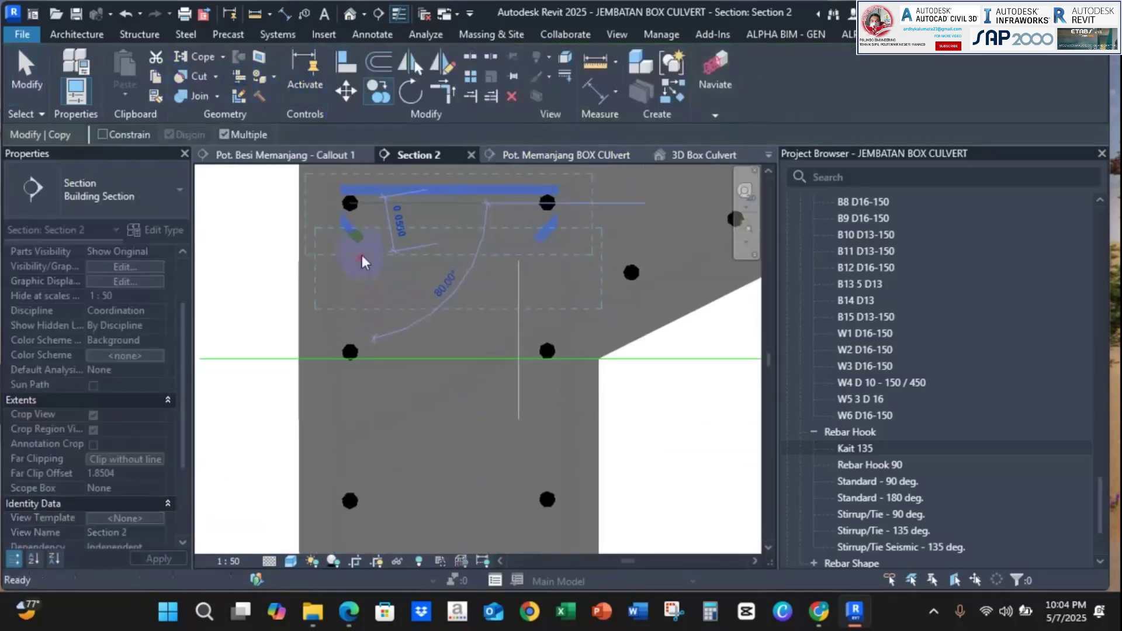
{"action": "left_click", "coordinate": [350, 352]}
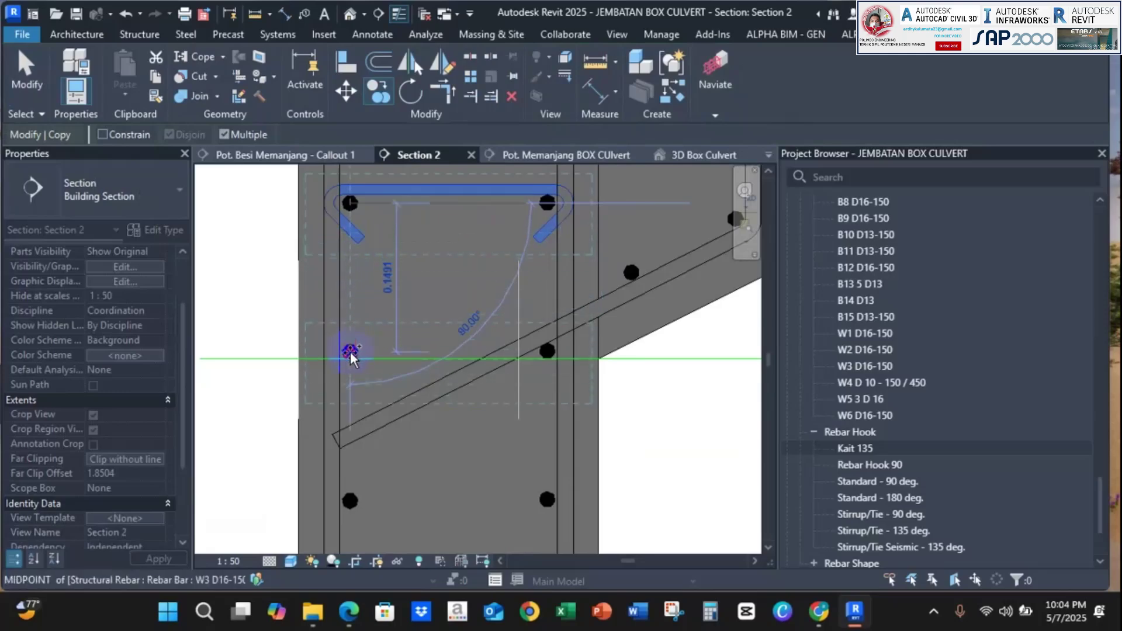
Place further copies of the hooked W4 tie set at successive W3 bars down the upper wing wall and finish the copy.
{"action": "scroll", "coordinate": [350, 500], "scroll_direction": "up", "scroll_amount": 4}
{"action": "left_click", "coordinate": [349, 499]}
{"action": "scroll", "coordinate": [350, 499], "scroll_direction": "down", "scroll_amount": 5}
{"action": "middle_click_drag", "start_coordinate": [350, 499], "coordinate": [395, 187]}
{"action": "scroll", "coordinate": [398, 318], "scroll_direction": "up", "scroll_amount": 3}
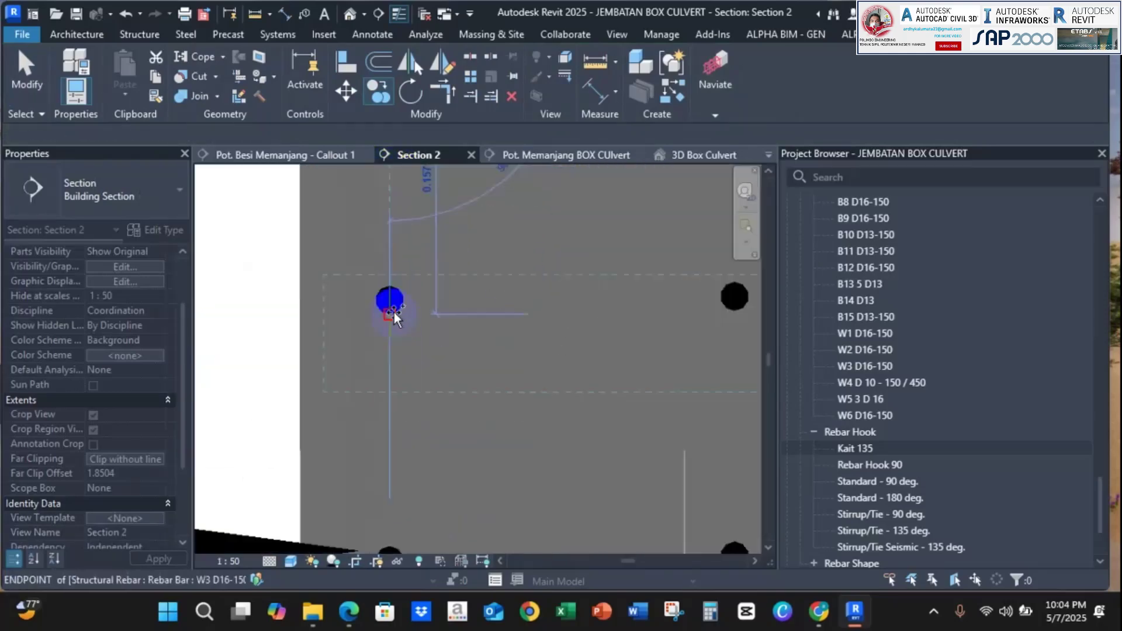
{"action": "left_click", "coordinate": [389, 301]}
{"action": "middle_click_drag", "start_coordinate": [402, 408], "coordinate": [388, 153]}
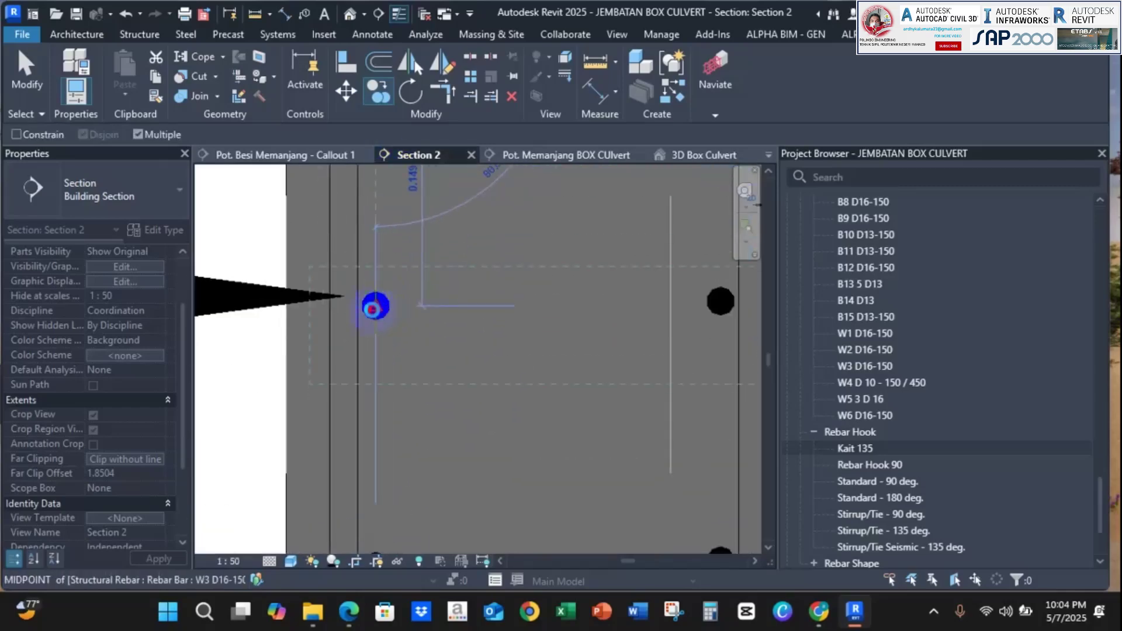
{"action": "scroll", "coordinate": [374, 307], "scroll_direction": "down", "scroll_amount": 3}
{"action": "scroll", "coordinate": [376, 280], "scroll_direction": "up", "scroll_amount": 2}
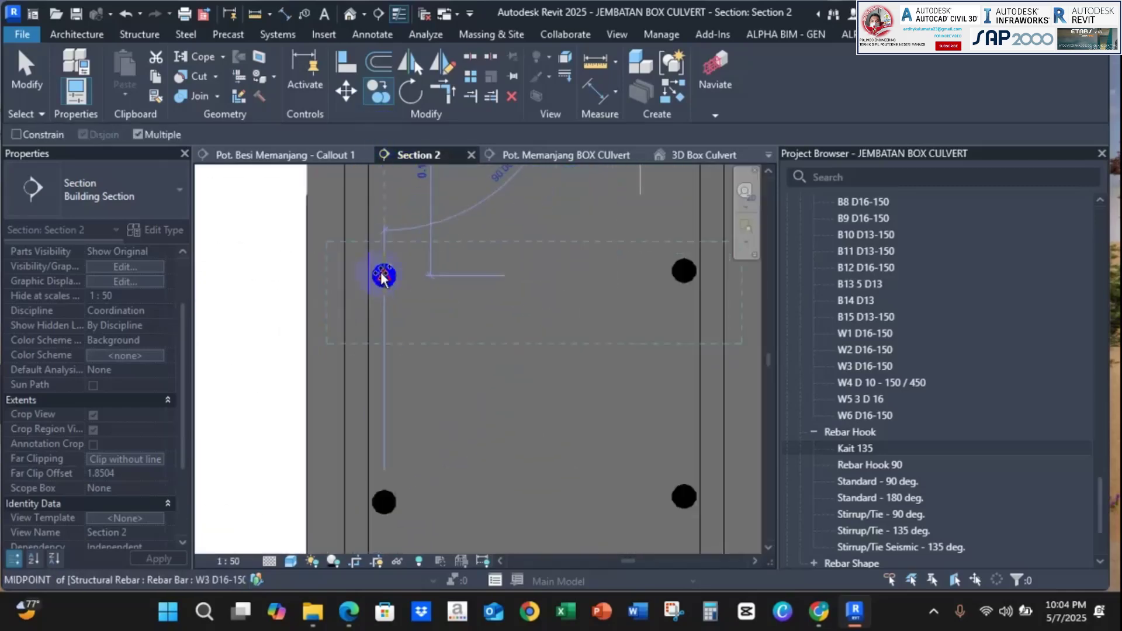
{"action": "left_click", "coordinate": [389, 501]}
{"action": "scroll", "coordinate": [397, 199], "scroll_direction": "down", "scroll_amount": 2}
{"action": "scroll", "coordinate": [393, 339], "scroll_direction": "up", "scroll_amount": 2}
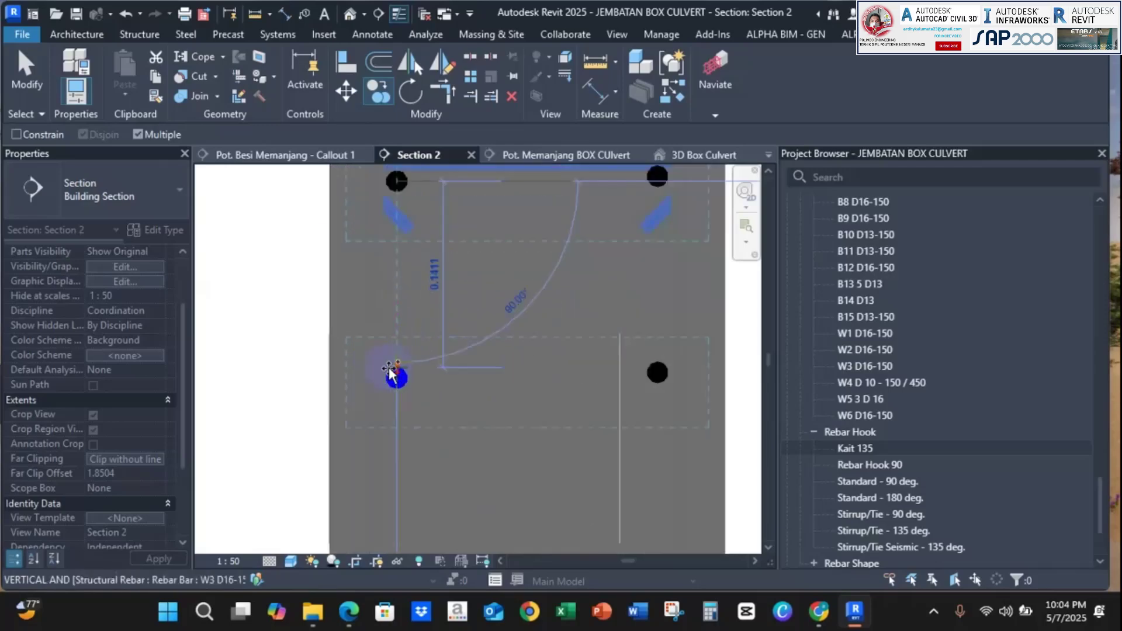
{"action": "middle_click_drag", "start_coordinate": [432, 175], "coordinate": [429, 140]}
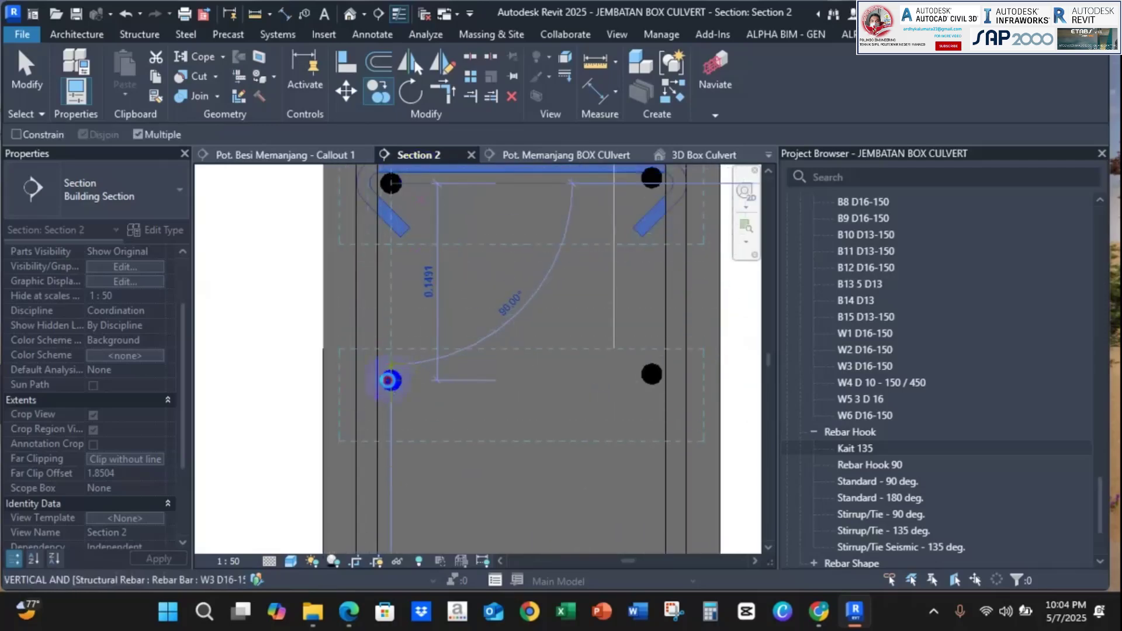
{"action": "mouse_move", "coordinate": [381, 360]}
{"action": "middle_mouse_down"}
{"action": "mouse_move", "coordinate": [416, 243]}
{"action": "mouse_move", "coordinate": [393, 348]}
{"action": "middle_mouse_up"}
{"action": "left_click", "coordinate": [396, 345]}
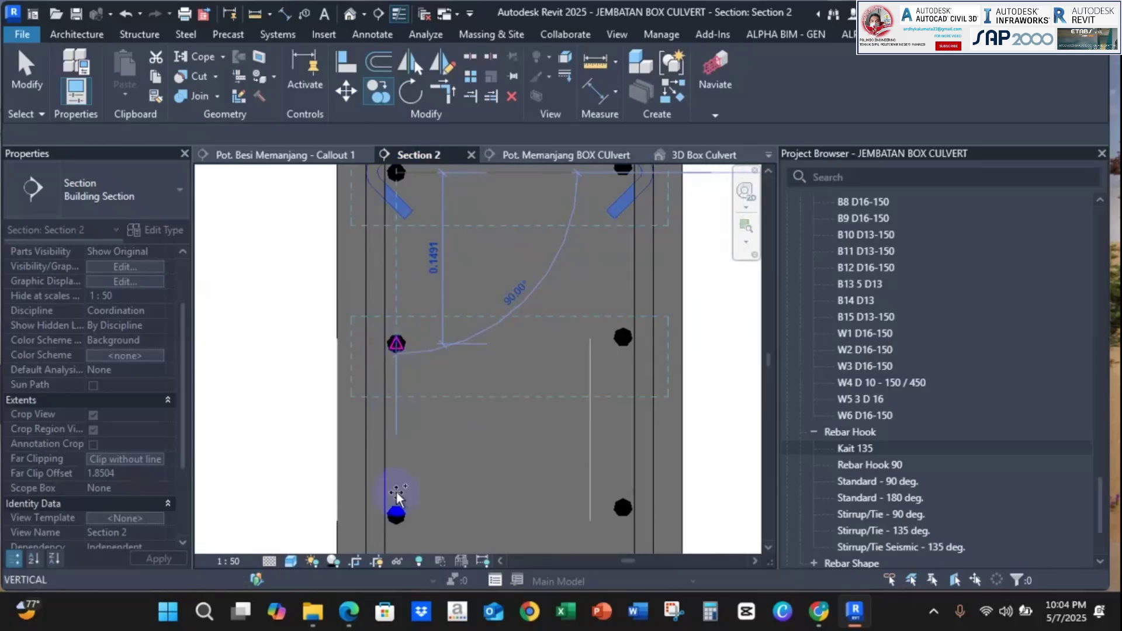
{"action": "middle_click_drag", "start_coordinate": [443, 334], "coordinate": [447, 266]}
{"action": "left_click", "coordinate": [515, 330]}
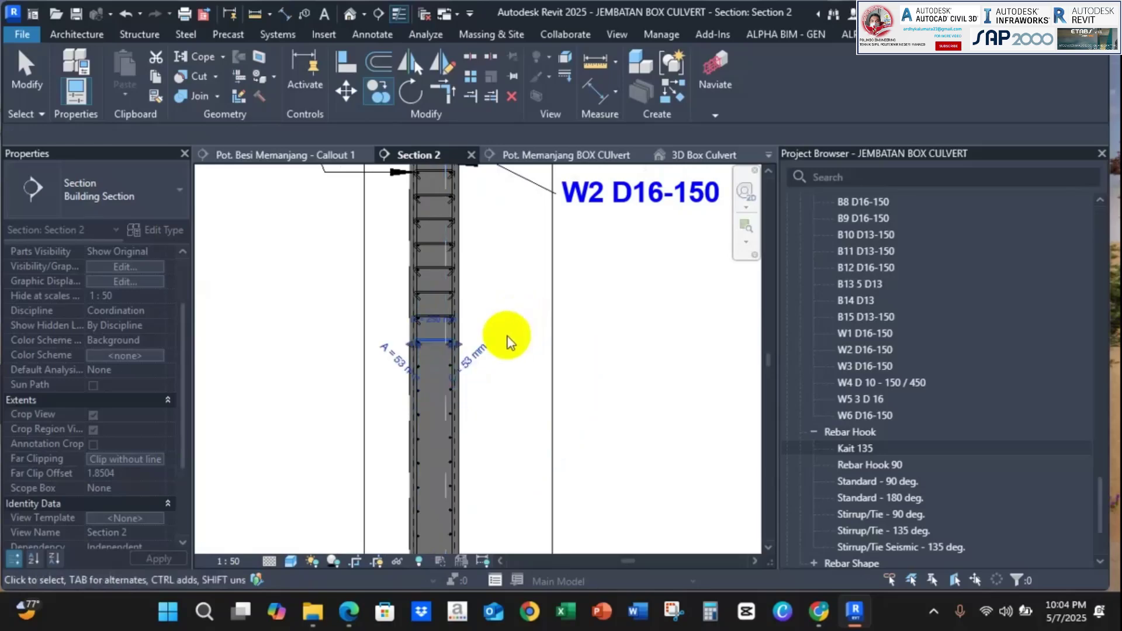
Try to copy all W4 D 10 - 150 / 450 tie sets visible in Section 2 as one group to the lower W3 bars.
{"action": "middle_click_drag", "start_coordinate": [517, 311], "coordinate": [485, 402]}
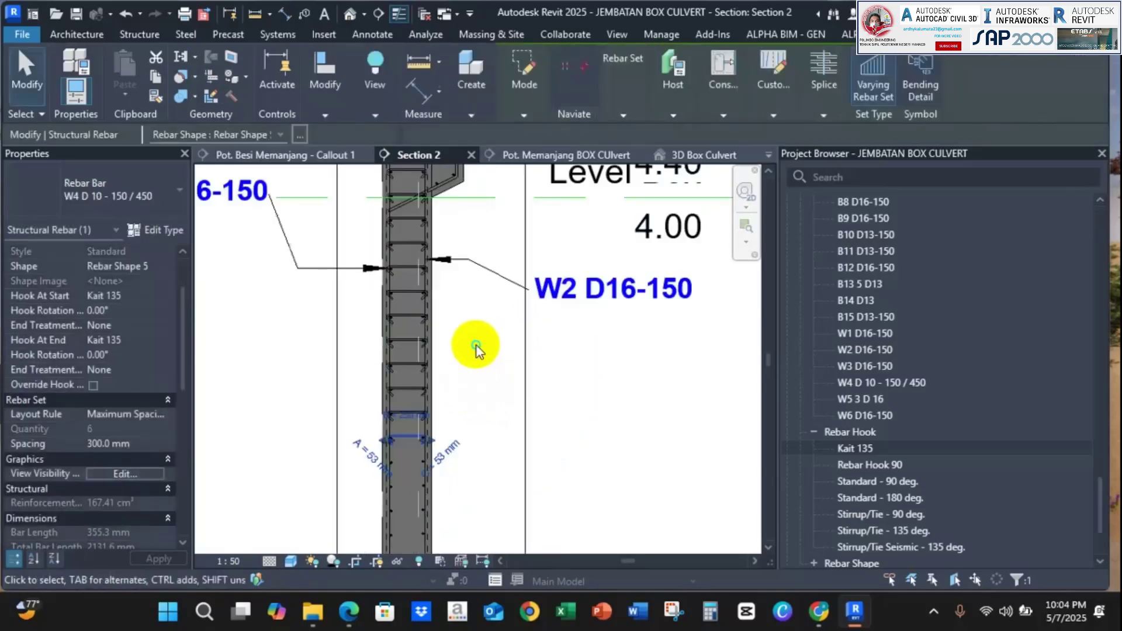
{"action": "right_click", "coordinate": [476, 349]}
{"action": "mouse_move", "coordinate": [634, 313]}
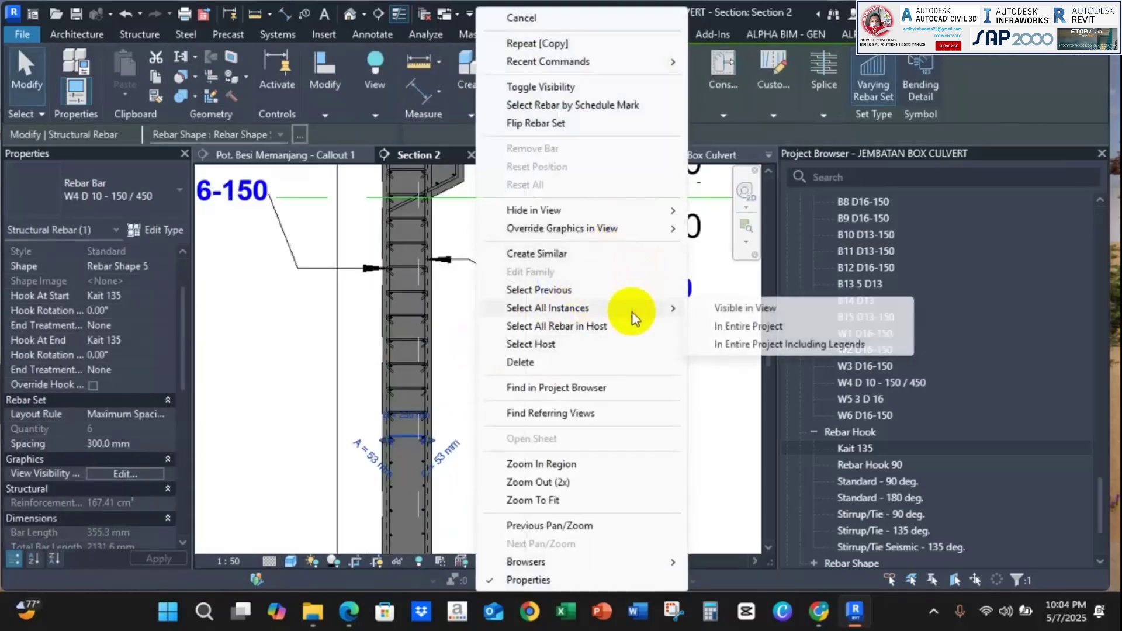
{"action": "left_click", "coordinate": [730, 310]}
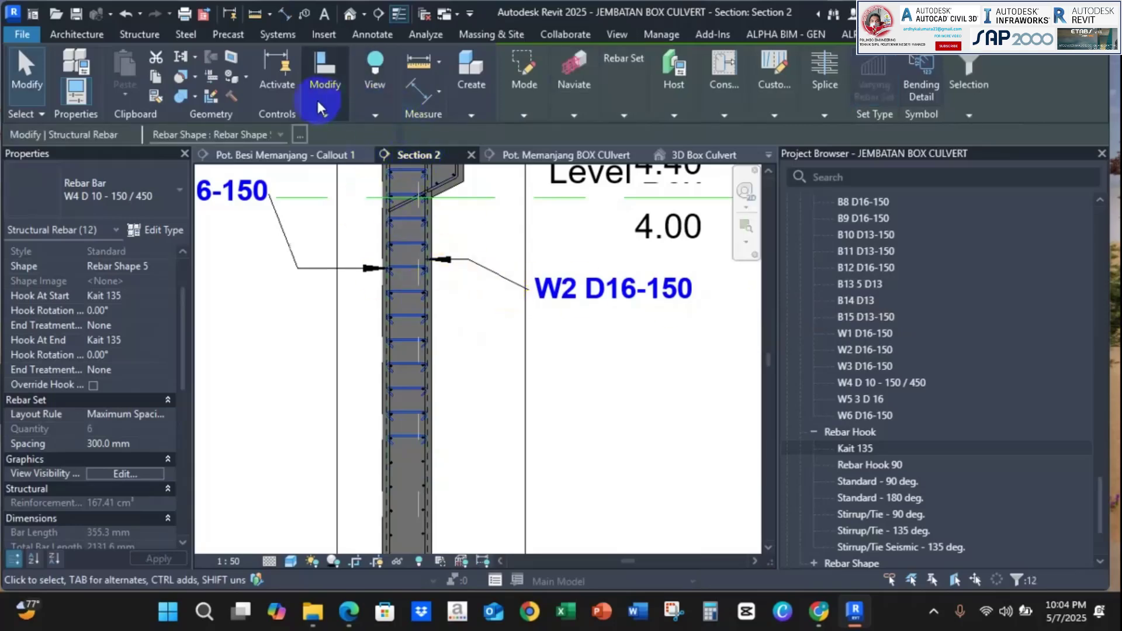
{"action": "mouse_move", "coordinate": [317, 97]}
{"action": "left_click", "coordinate": [351, 170]}
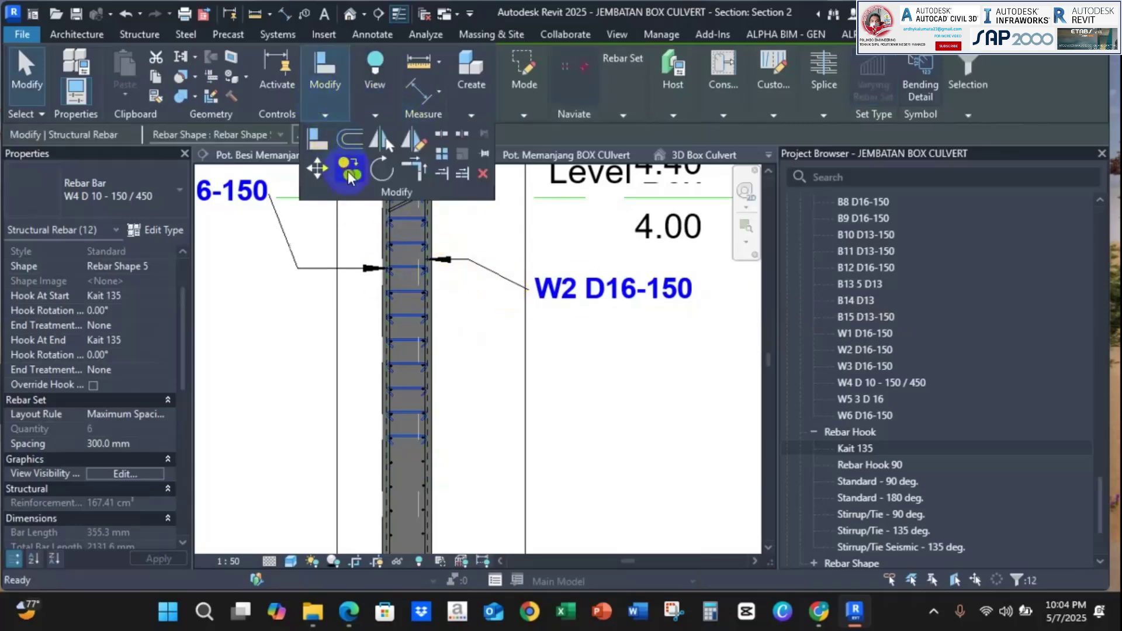
{"action": "middle_click_drag", "start_coordinate": [488, 351], "coordinate": [488, 424]}
{"action": "left_click", "coordinate": [376, 223]}
{"action": "scroll", "coordinate": [376, 223], "scroll_direction": "up", "scroll_amount": 6}
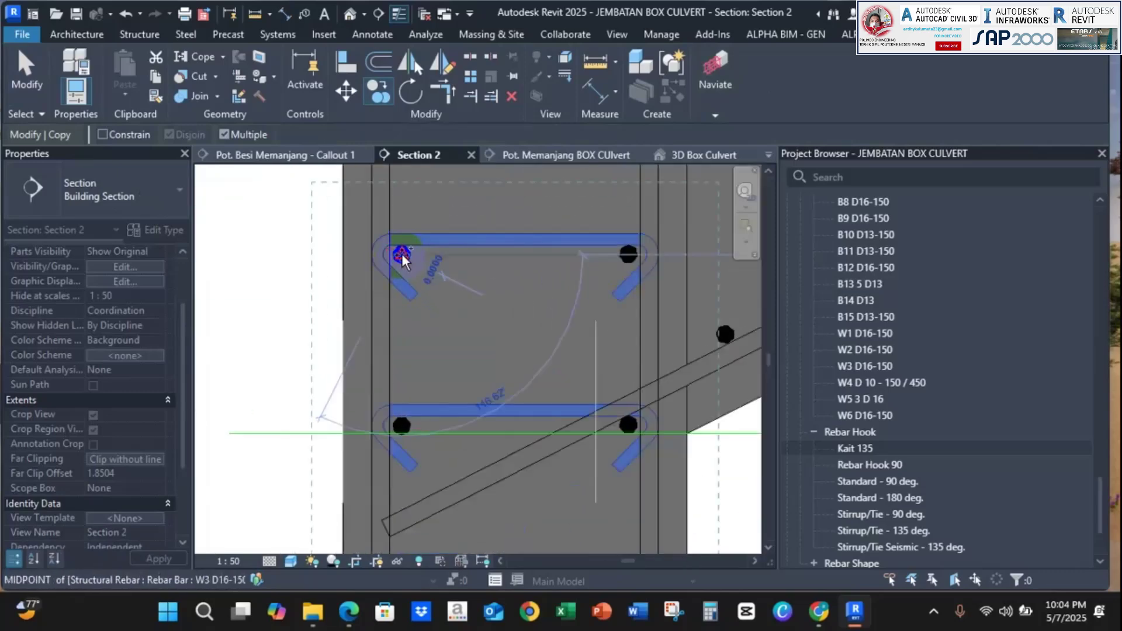
{"action": "left_click", "coordinate": [401, 254]}
{"action": "scroll", "coordinate": [402, 254], "scroll_direction": "down", "scroll_amount": 6}
{"action": "scroll", "coordinate": [402, 403], "scroll_direction": "up", "scroll_amount": 7}
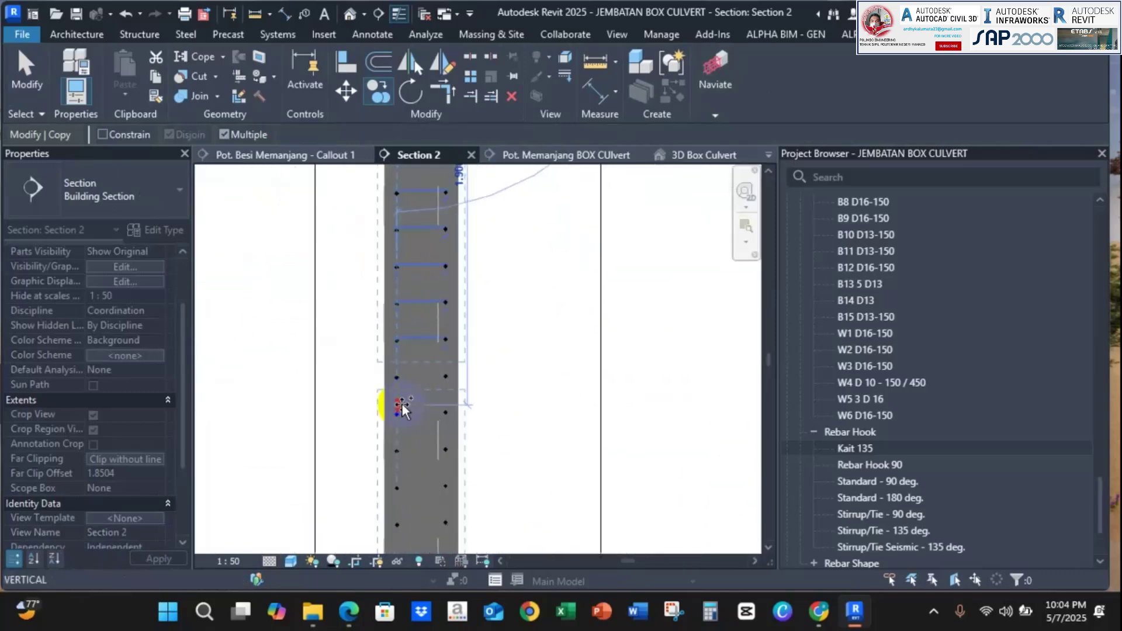
{"action": "left_click", "coordinate": [387, 300]}
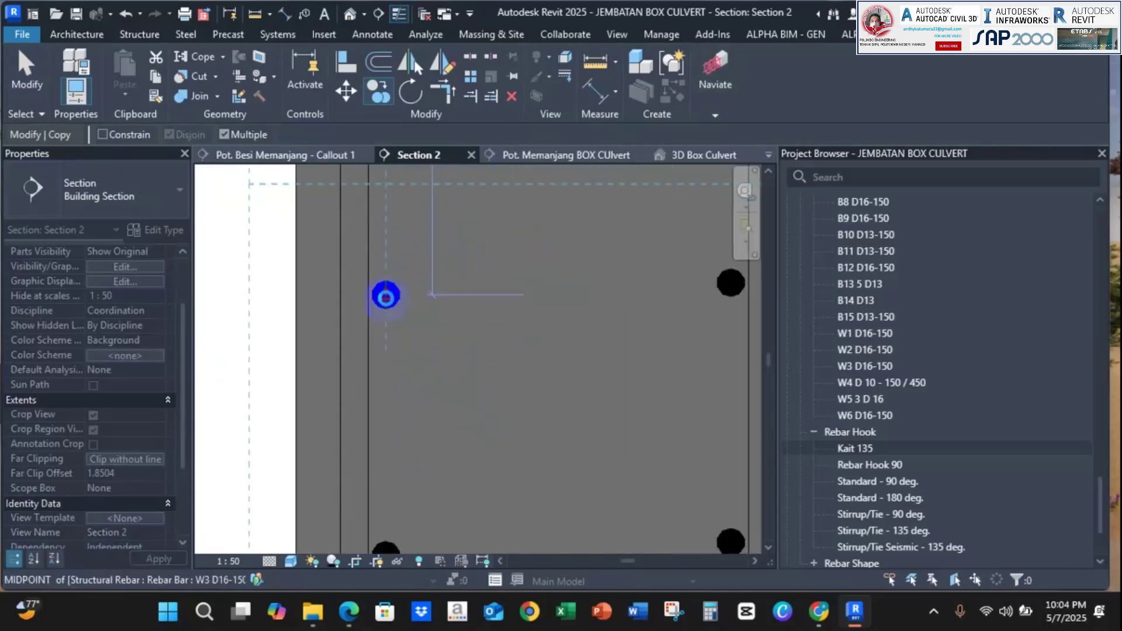
{"action": "scroll", "coordinate": [387, 299], "scroll_direction": "down", "scroll_amount": 5}
{"action": "key", "text": "Escape"}
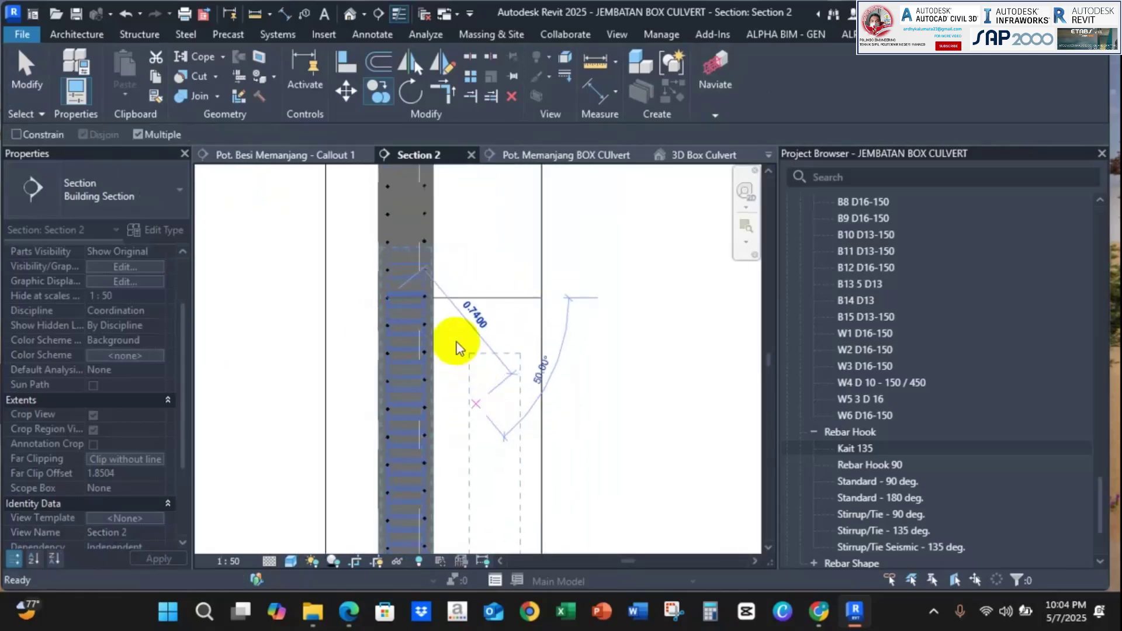
Check the group-copied W4 ties against the W3 bars in the lower wing wall and undo the group copy.
{"action": "left_click", "coordinate": [428, 300]}
{"action": "scroll", "coordinate": [481, 327], "scroll_direction": "down", "scroll_amount": 5}
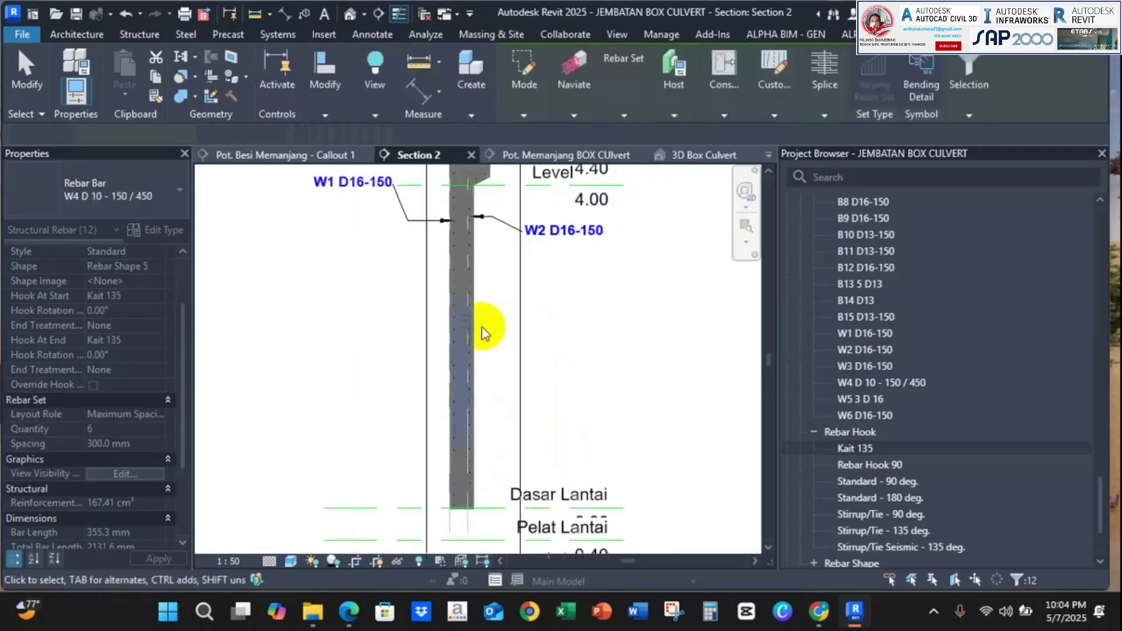
{"action": "scroll", "coordinate": [483, 362], "scroll_direction": "up", "scroll_amount": 2}
{"action": "key", "text": "Escape"}
{"action": "scroll", "coordinate": [403, 316], "scroll_direction": "up", "scroll_amount": 3}
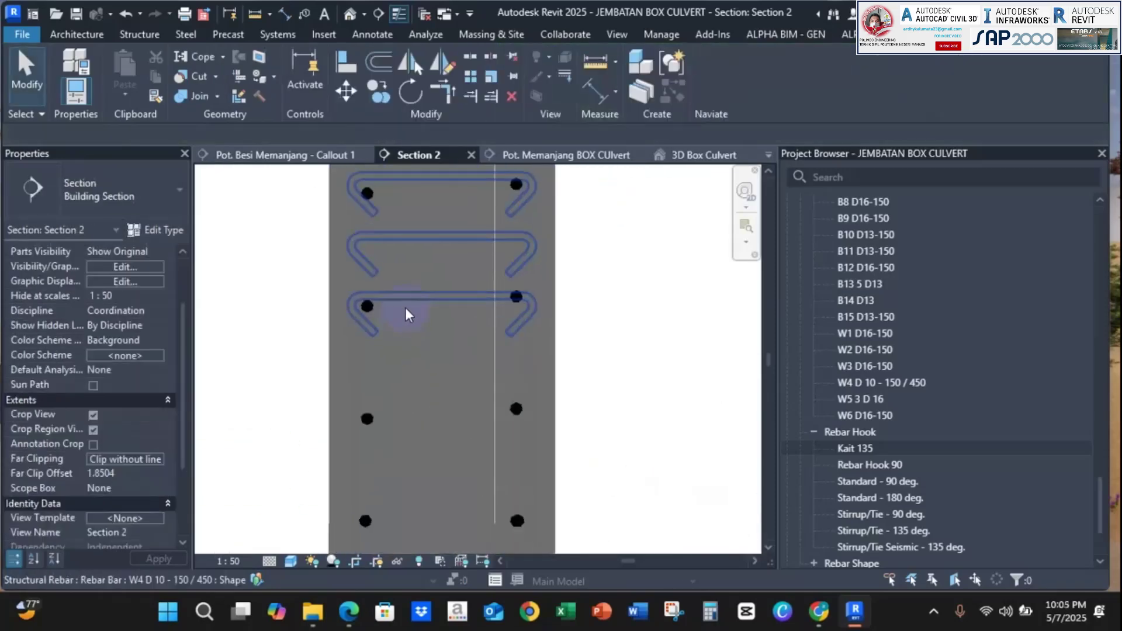
{"action": "left_click", "coordinate": [406, 309]}
{"action": "key", "text": "Escape"}
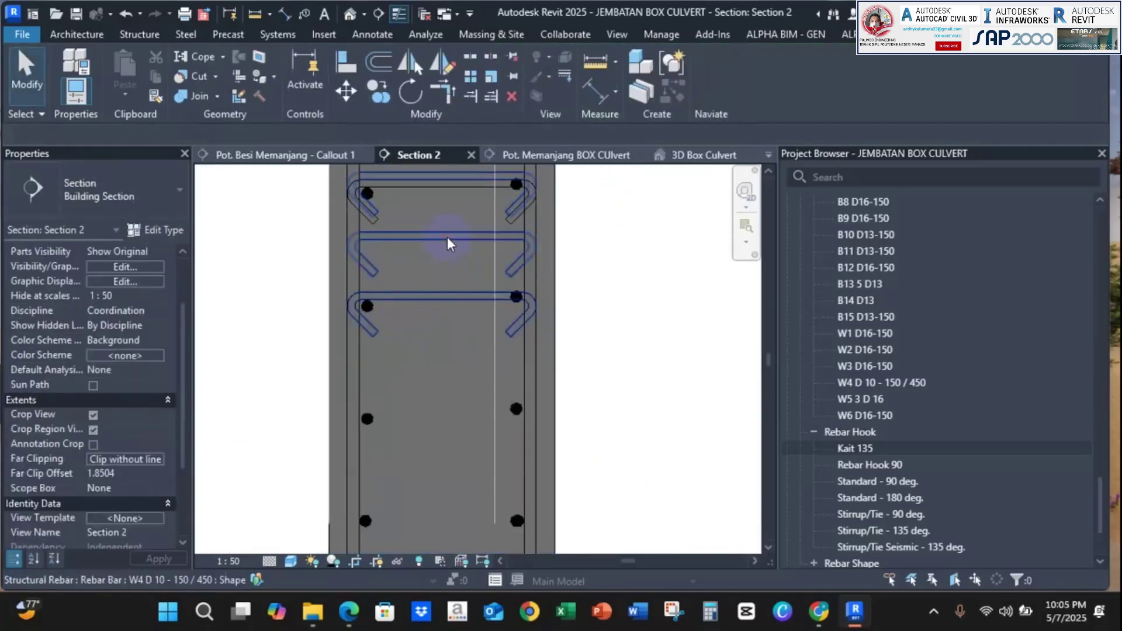
{"action": "left_click", "coordinate": [448, 235]}
{"action": "scroll", "coordinate": [420, 325], "scroll_direction": "down", "scroll_amount": 4}
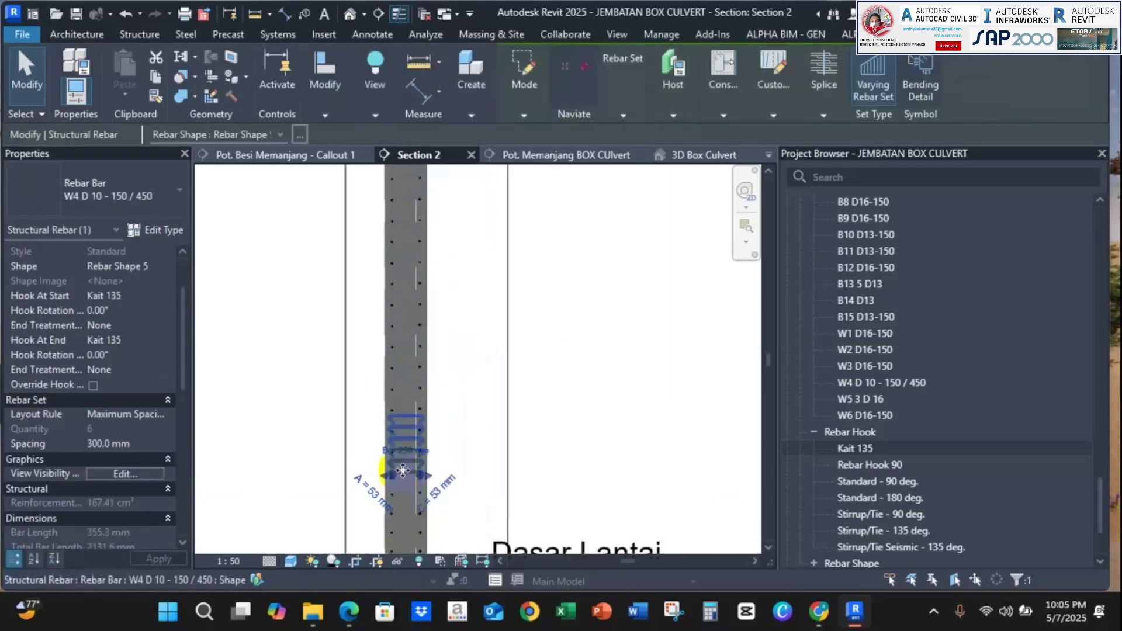
{"action": "key", "text": "Escape"}
{"action": "scroll", "coordinate": [419, 220], "scroll_direction": "up", "scroll_amount": 3}
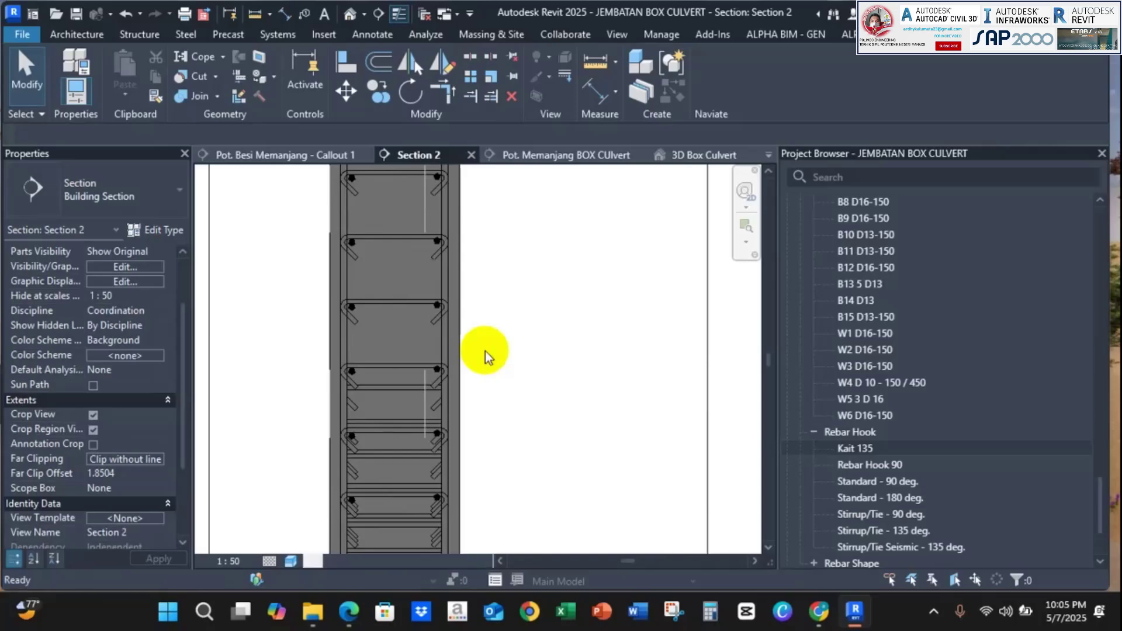
{"action": "scroll", "coordinate": [485, 351], "scroll_direction": "up", "scroll_amount": 5}
{"action": "scroll", "coordinate": [485, 350], "scroll_direction": "down", "scroll_amount": 5}
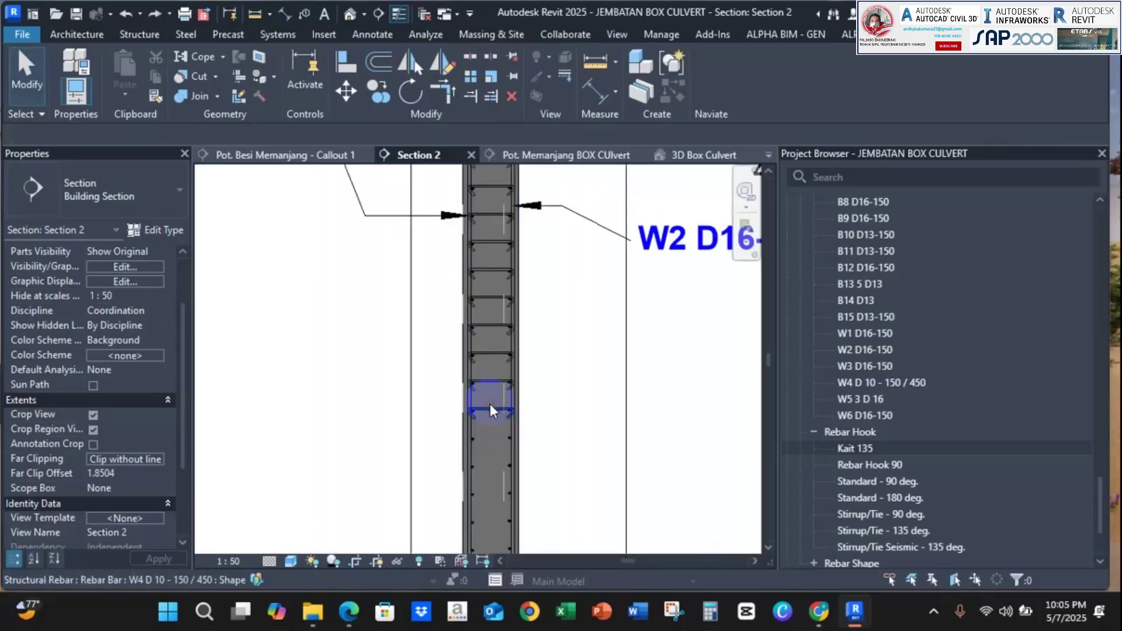
{"action": "left_click", "coordinate": [490, 411]}
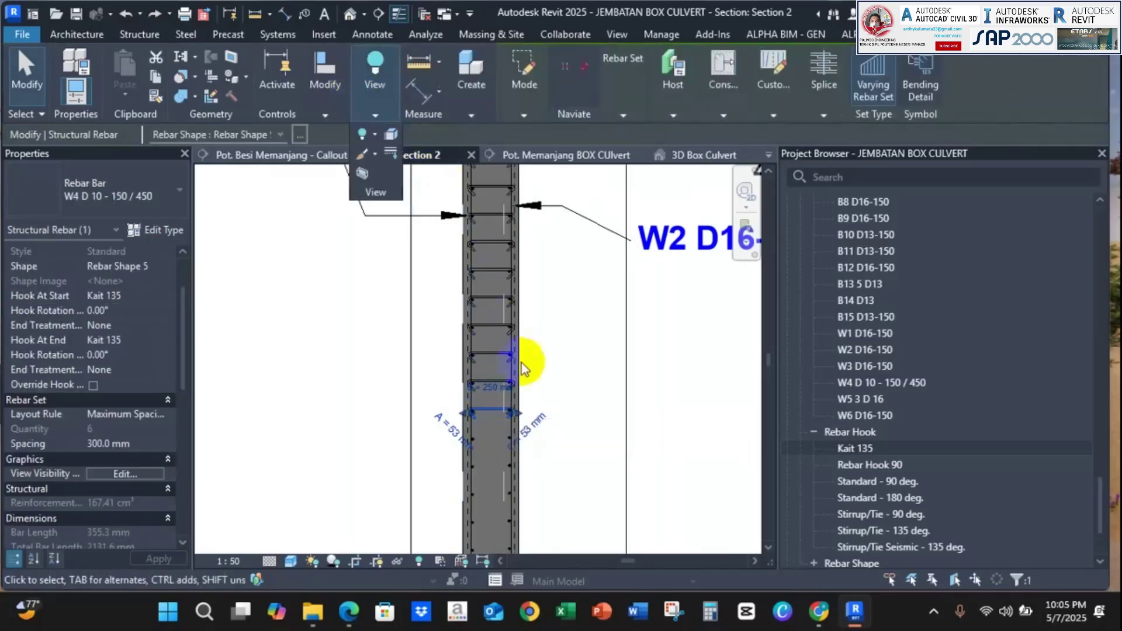
{"action": "scroll", "coordinate": [541, 419], "scroll_direction": "up", "scroll_amount": 2}
{"action": "scroll", "coordinate": [540, 419], "scroll_direction": "up", "scroll_amount": 5}
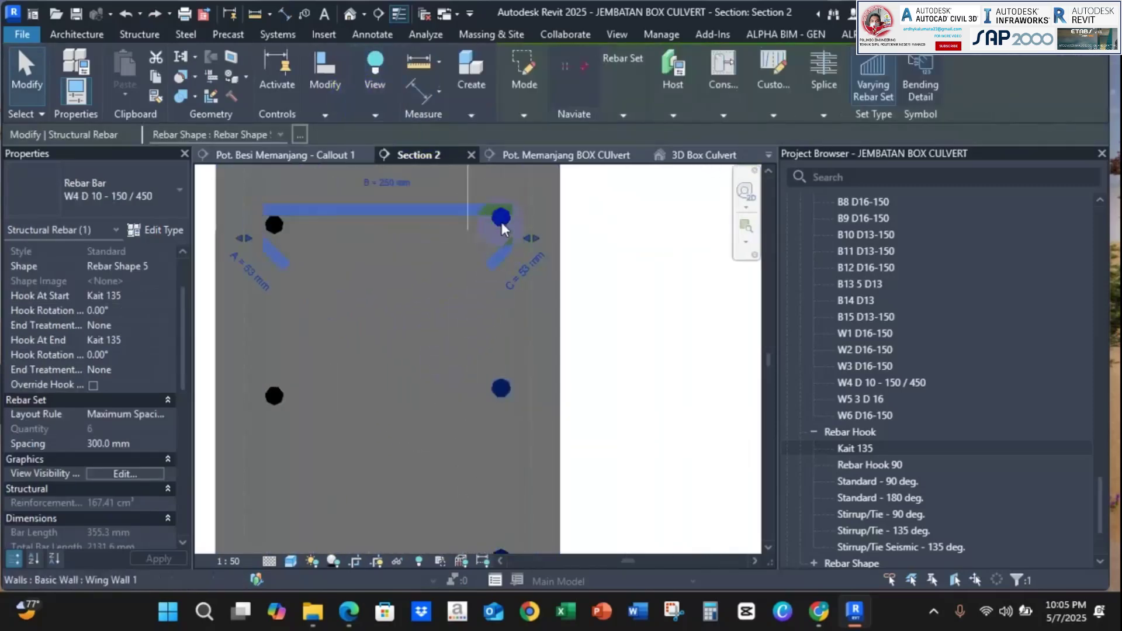
{"action": "left_click", "coordinate": [325, 114]}
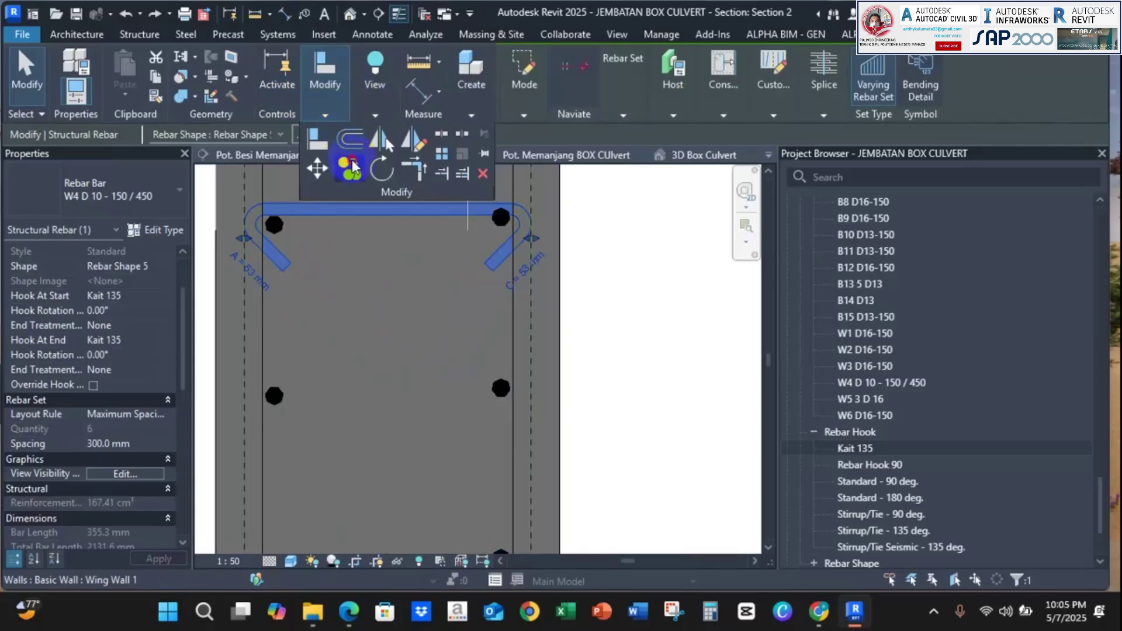
{"action": "scroll", "coordinate": [500, 223], "scroll_direction": "down", "scroll_amount": 3}
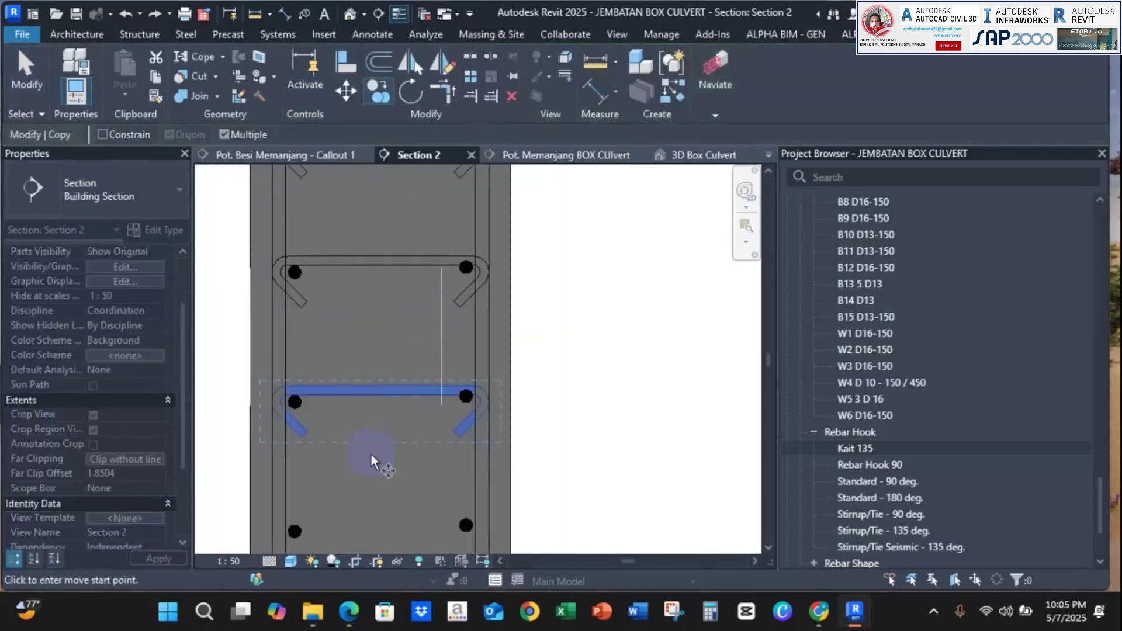
{"action": "key", "text": "Escape"}
Examine the W4 D 10 - 150 / 450 tie sets at the W3 bars from the haunch down the upper wing wall.
{"action": "scroll", "coordinate": [414, 383], "scroll_direction": "down", "scroll_amount": 6}
{"action": "scroll", "coordinate": [410, 257], "scroll_direction": "up", "scroll_amount": 4}
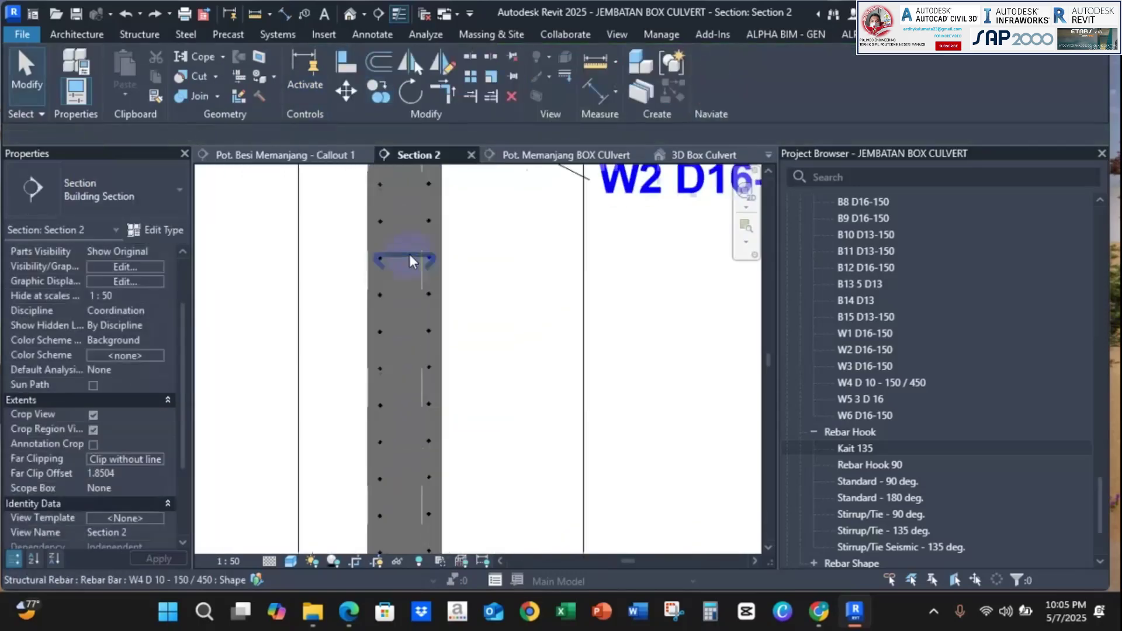
{"action": "scroll", "coordinate": [407, 261], "scroll_direction": "up", "scroll_amount": 3}
{"action": "scroll", "coordinate": [408, 345], "scroll_direction": "down", "scroll_amount": 3}
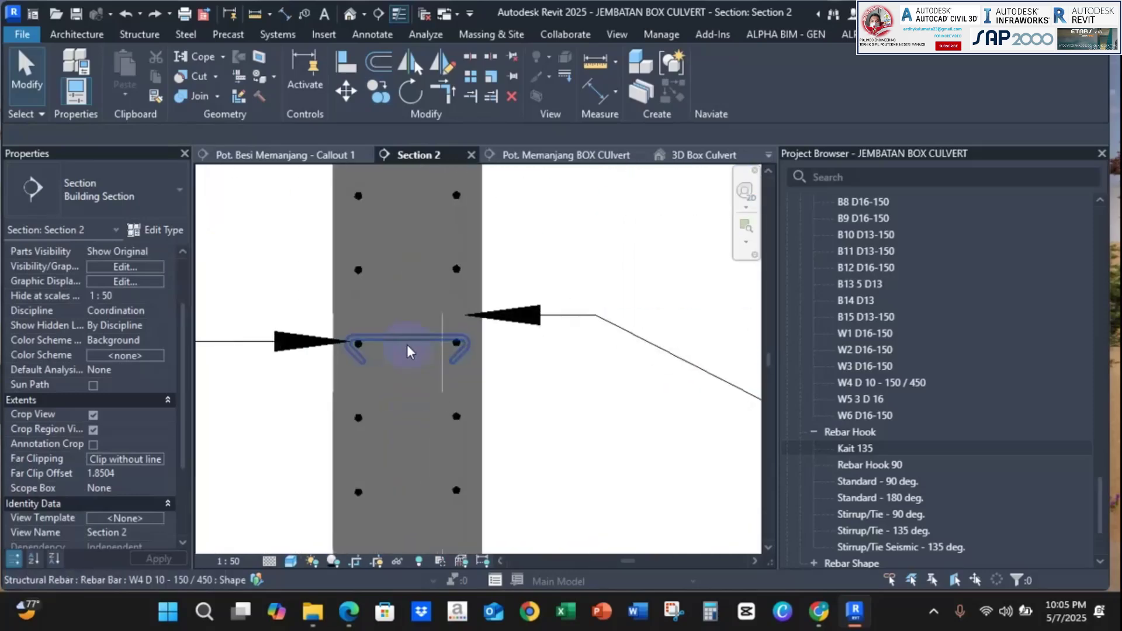
{"action": "middle_click_drag", "start_coordinate": [409, 292], "coordinate": [401, 469]}
{"action": "scroll", "coordinate": [395, 289], "scroll_direction": "up", "scroll_amount": 3}
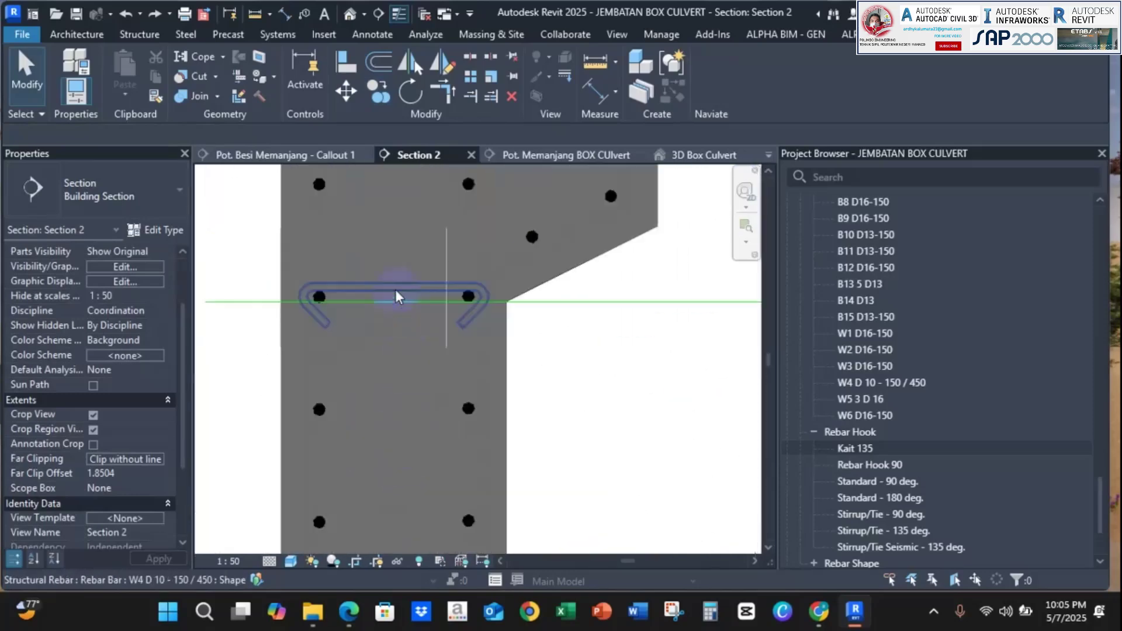
{"action": "middle_click_drag", "start_coordinate": [419, 429], "coordinate": [412, 398]}
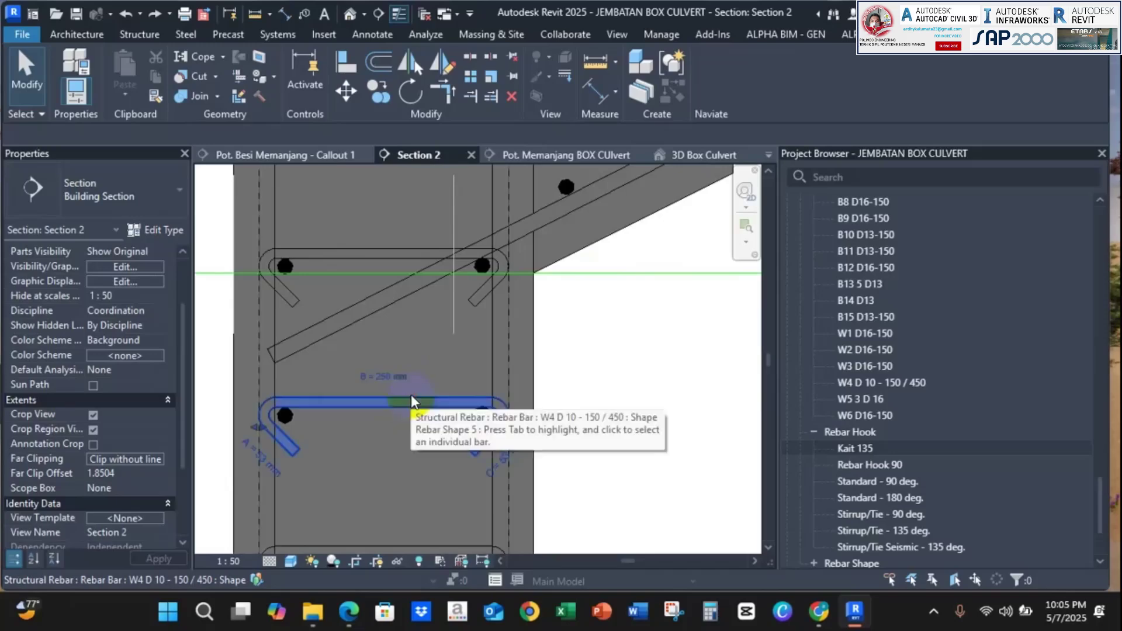
{"action": "left_click", "coordinate": [412, 399]}
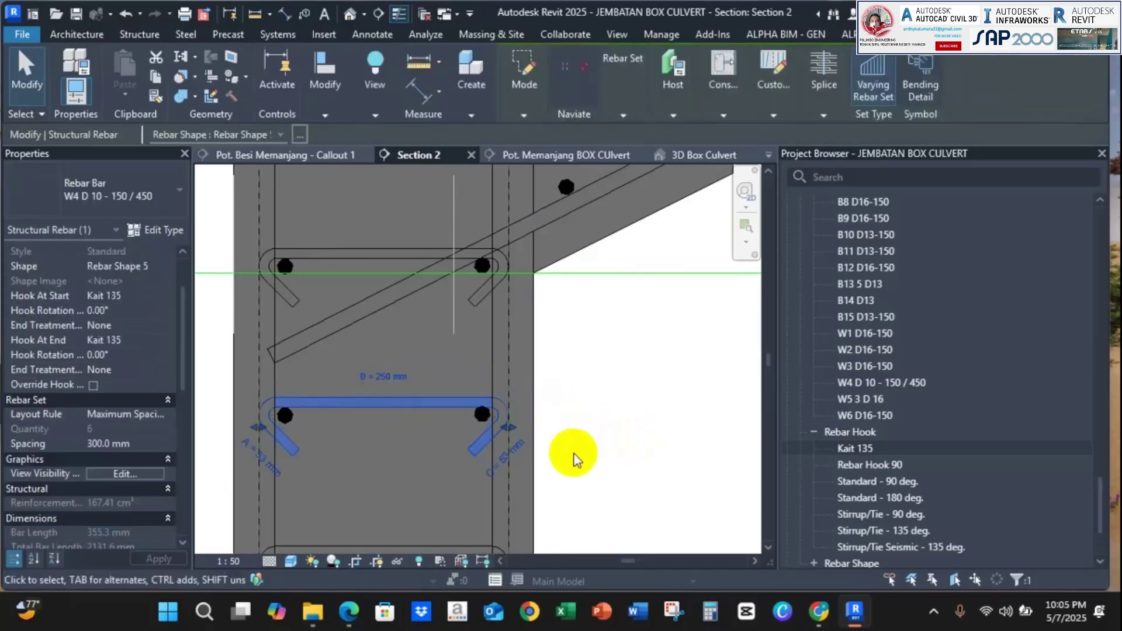
{"action": "scroll", "coordinate": [574, 454], "scroll_direction": "down", "scroll_amount": 2}
{"action": "scroll", "coordinate": [466, 390], "scroll_direction": "up", "scroll_amount": 2}
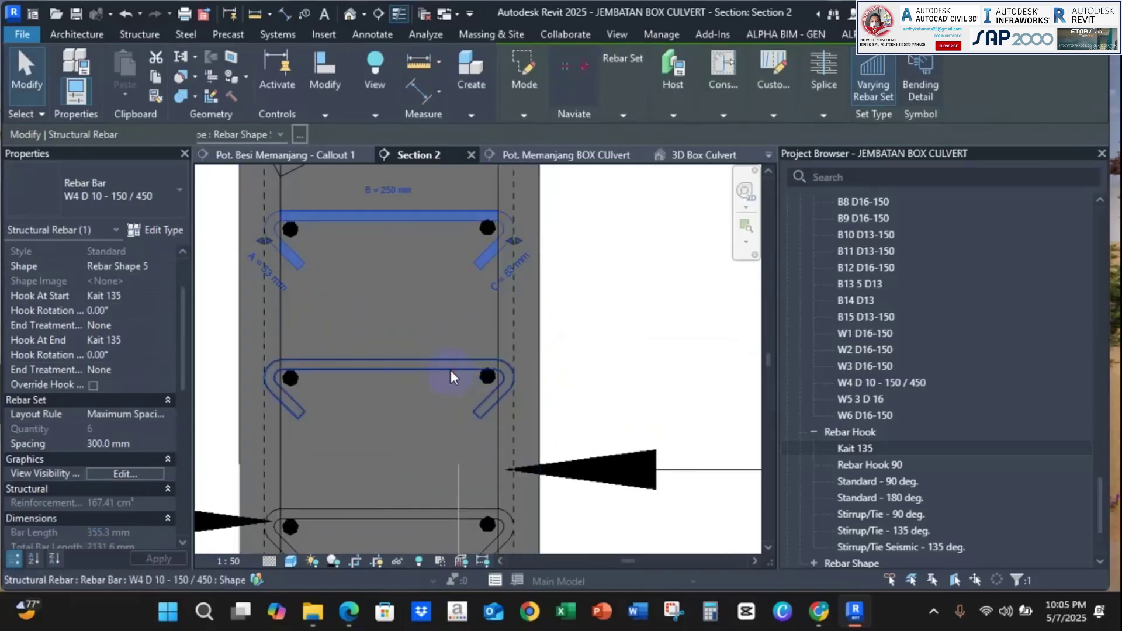
{"action": "left_click", "coordinate": [617, 383]}
{"action": "middle_click_drag", "start_coordinate": [604, 398], "coordinate": [550, 262]}
{"action": "left_click", "coordinate": [417, 374]}
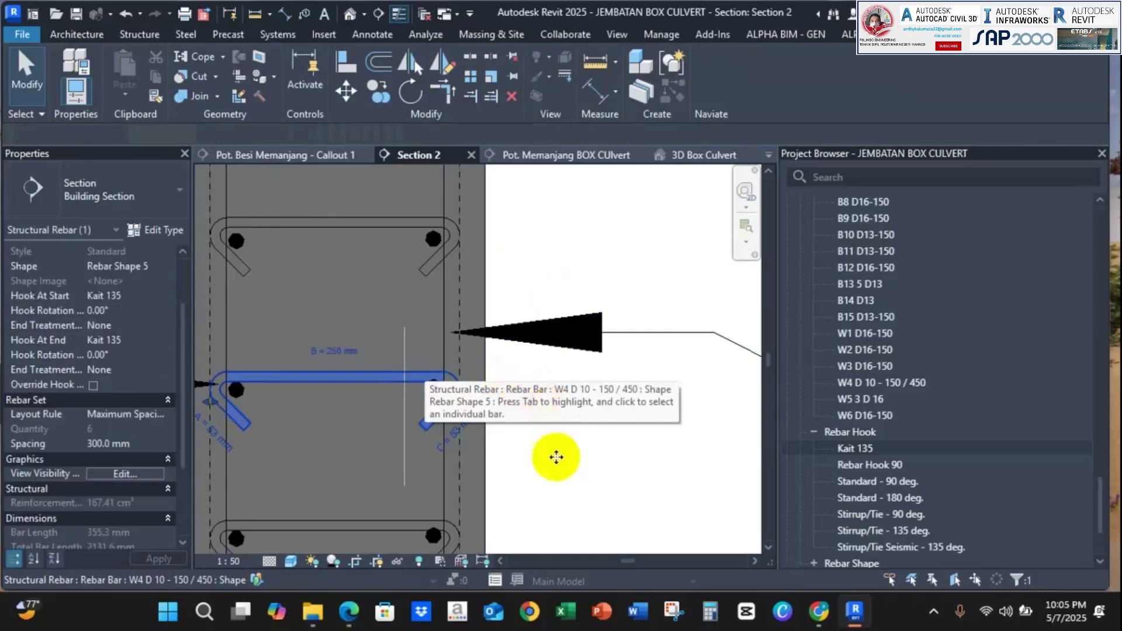
{"action": "left_click", "coordinate": [543, 468]}
{"action": "scroll", "coordinate": [514, 351], "scroll_direction": "down", "scroll_amount": 2}
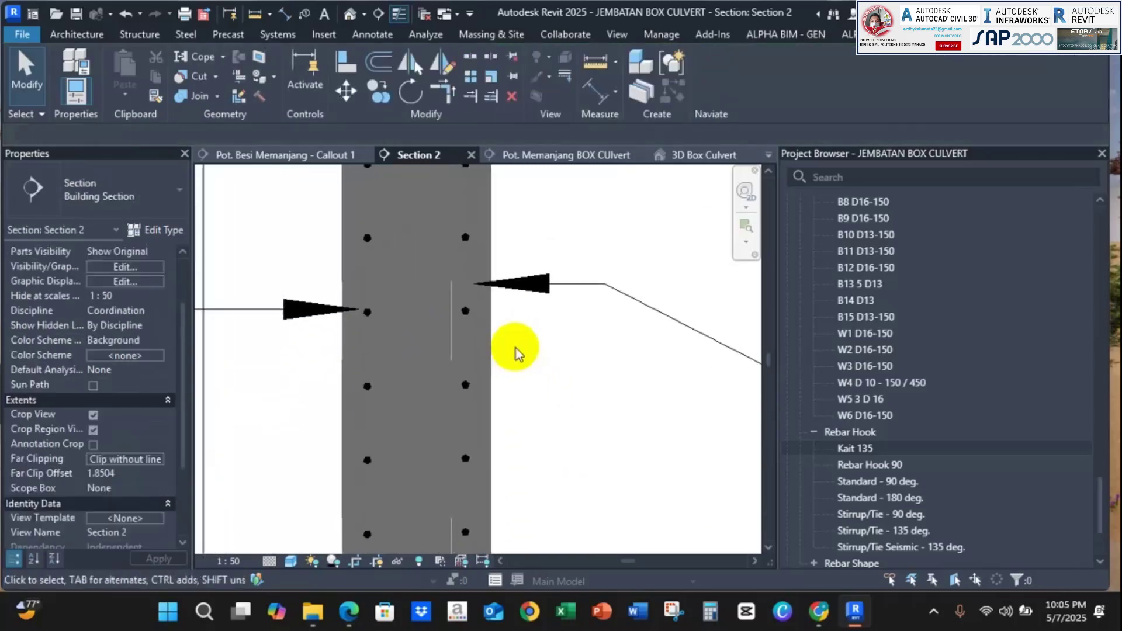
Check the lowest copied W4 tie sets individually against their W3 bars.
{"action": "scroll", "coordinate": [450, 405], "scroll_direction": "down", "scroll_amount": 1}
{"action": "middle_click_drag", "start_coordinate": [449, 405], "coordinate": [420, 262]}
{"action": "middle_click_drag", "start_coordinate": [447, 459], "coordinate": [421, 260]}
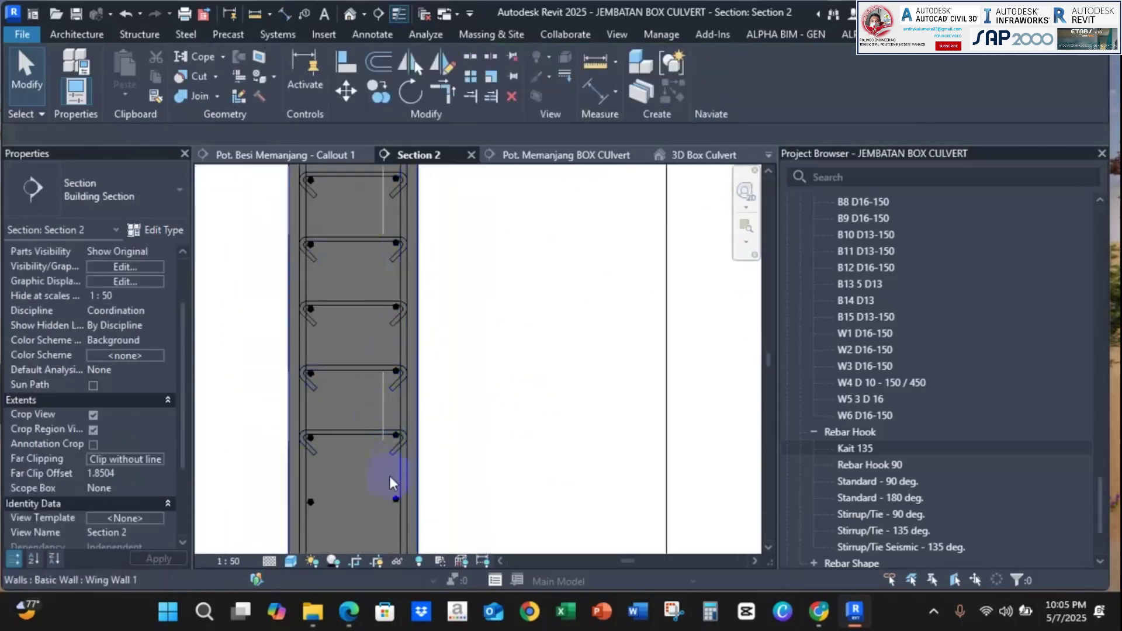
{"action": "scroll", "coordinate": [384, 456], "scroll_direction": "up", "scroll_amount": 5}
{"action": "left_click", "coordinate": [372, 393]}
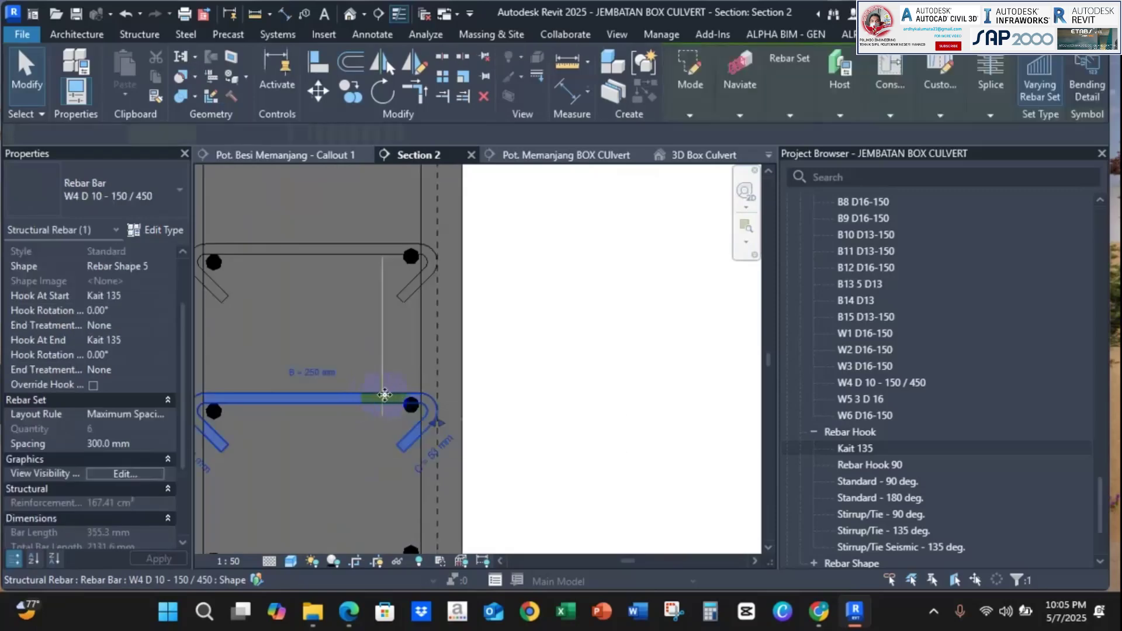
{"action": "left_click", "coordinate": [384, 245]}
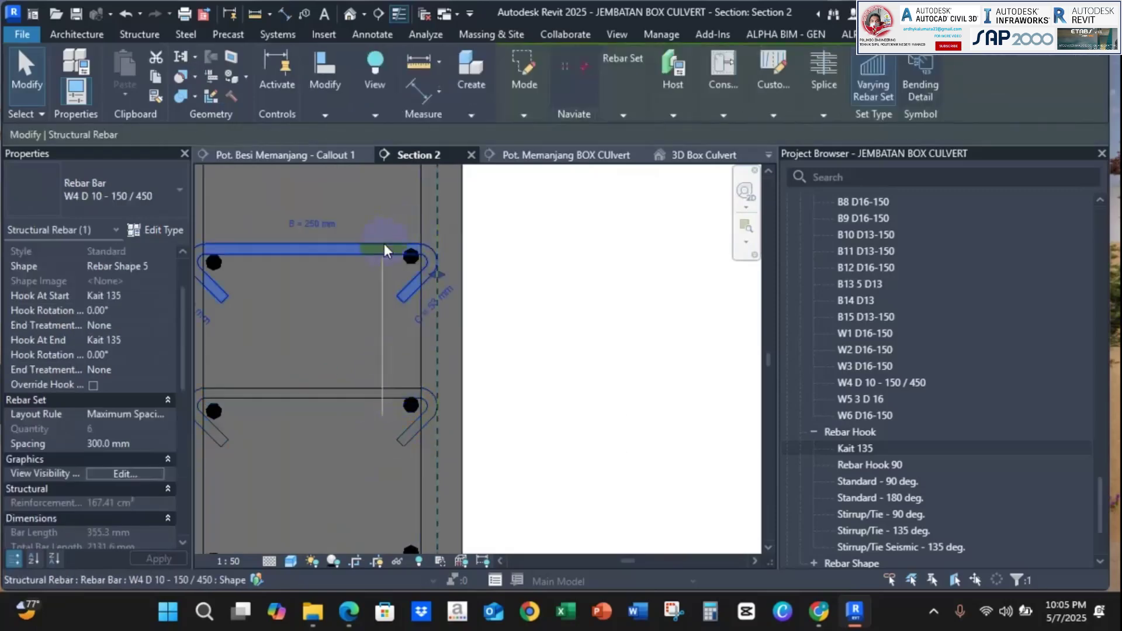
{"action": "left_click", "coordinate": [520, 277]}
{"action": "scroll", "coordinate": [494, 244], "scroll_direction": "down", "scroll_amount": 1}
{"action": "middle_click_drag", "start_coordinate": [494, 244], "coordinate": [473, 417]}
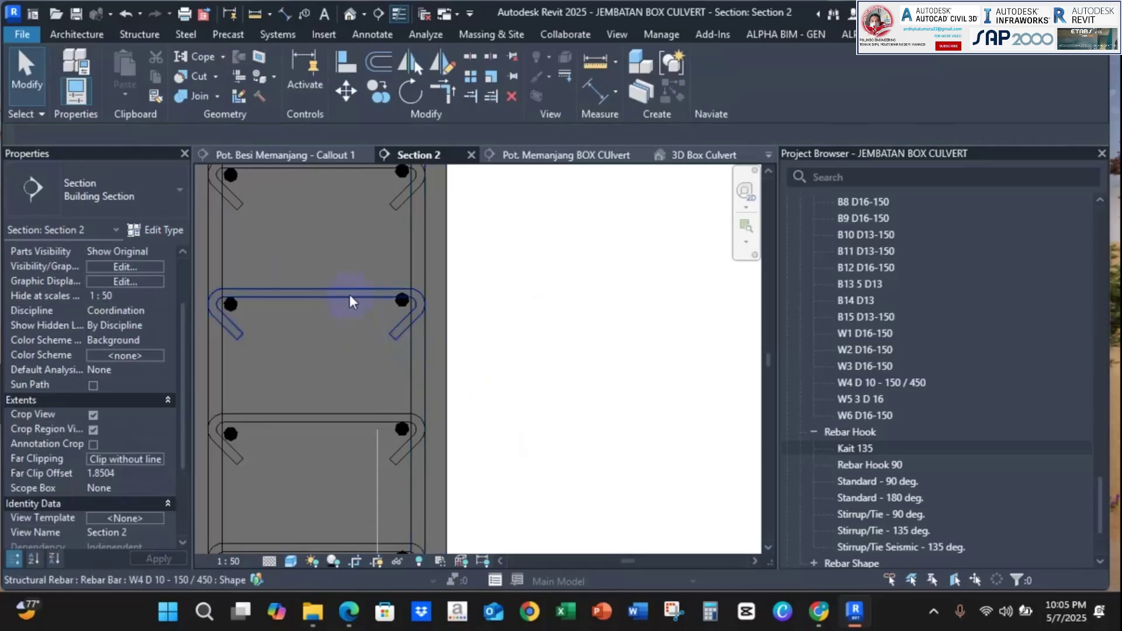
Inspect the W4 tie sets further up the wing wall for their position on the W3 bars.
{"action": "left_click", "coordinate": [349, 294]}
{"action": "left_click", "coordinate": [521, 297]}
{"action": "left_click", "coordinate": [403, 297]}
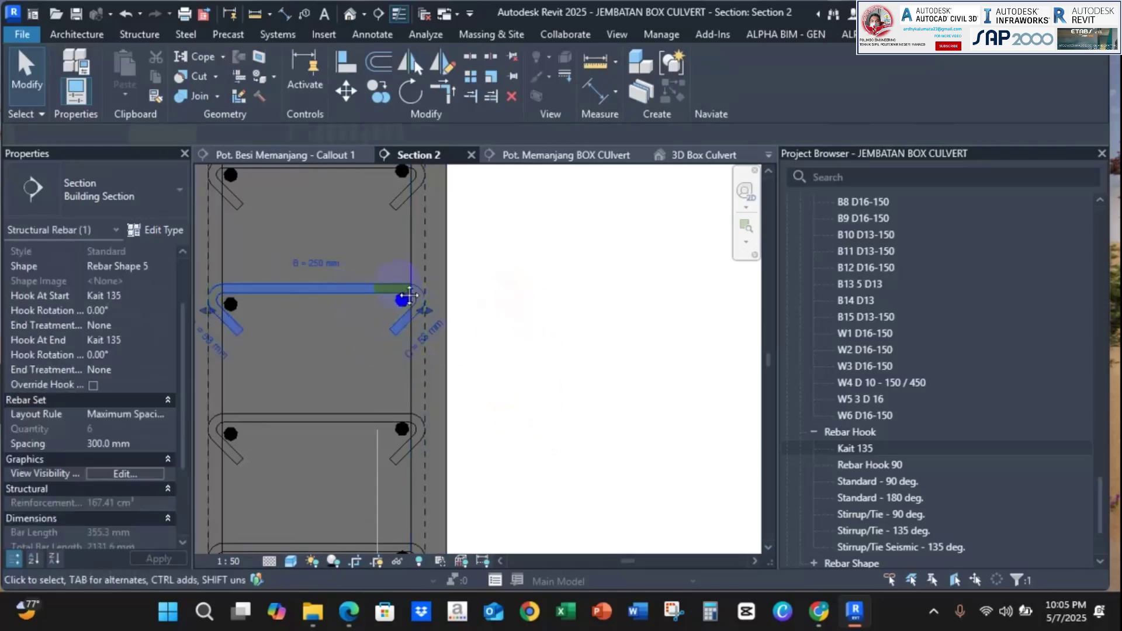
{"action": "scroll", "coordinate": [401, 298], "scroll_direction": "down", "scroll_amount": 2}
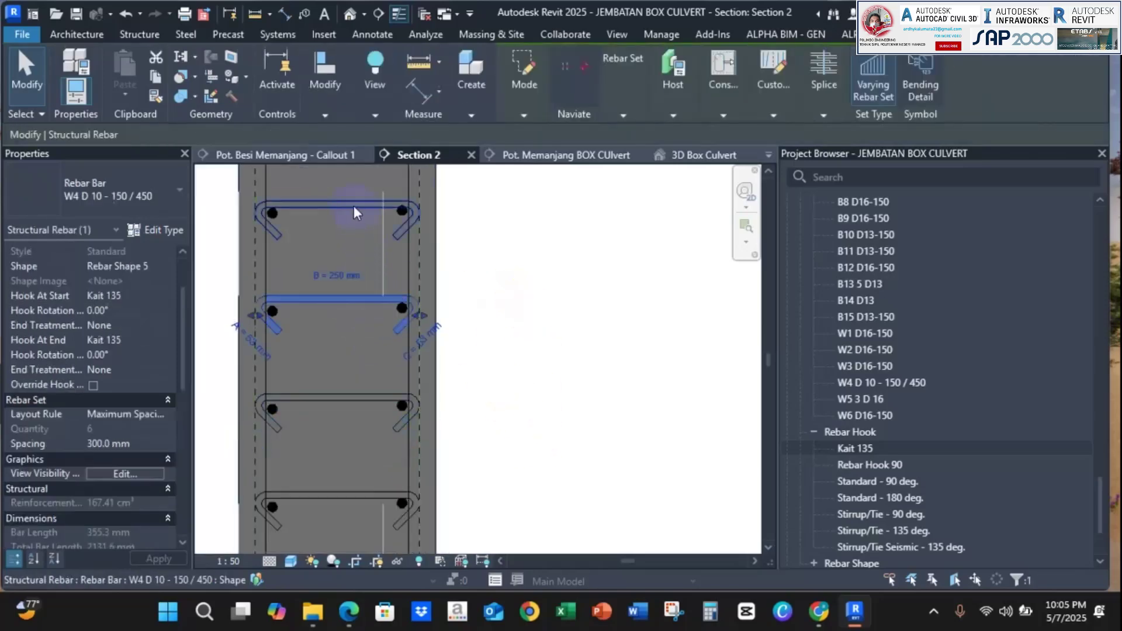
{"action": "middle_click_drag", "start_coordinate": [444, 257], "coordinate": [472, 371]}
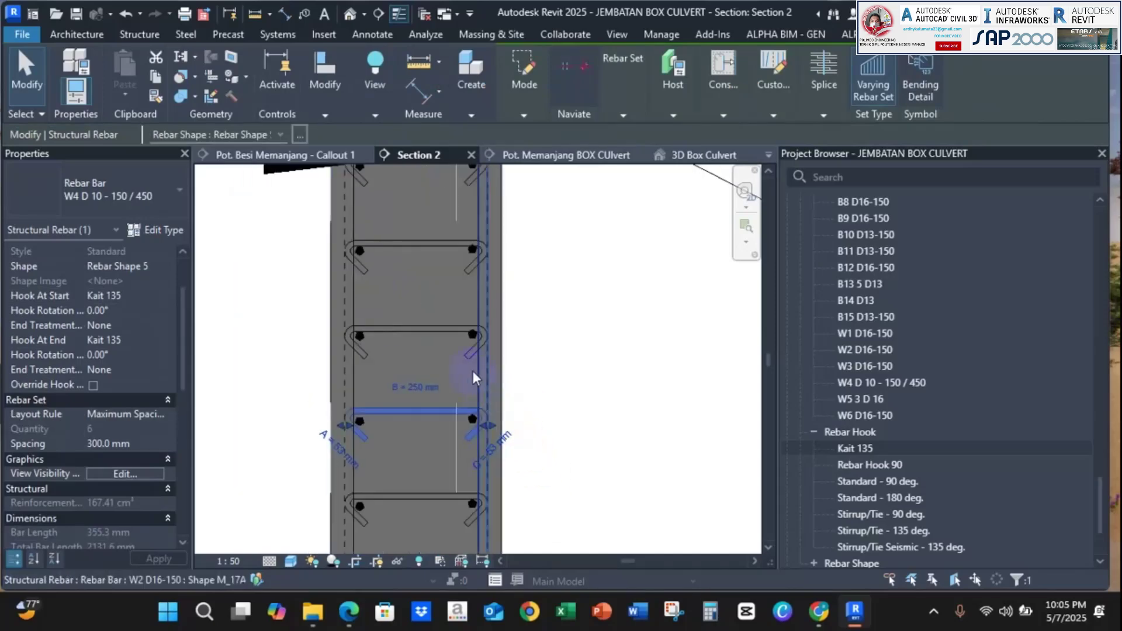
{"action": "left_click", "coordinate": [427, 238]}
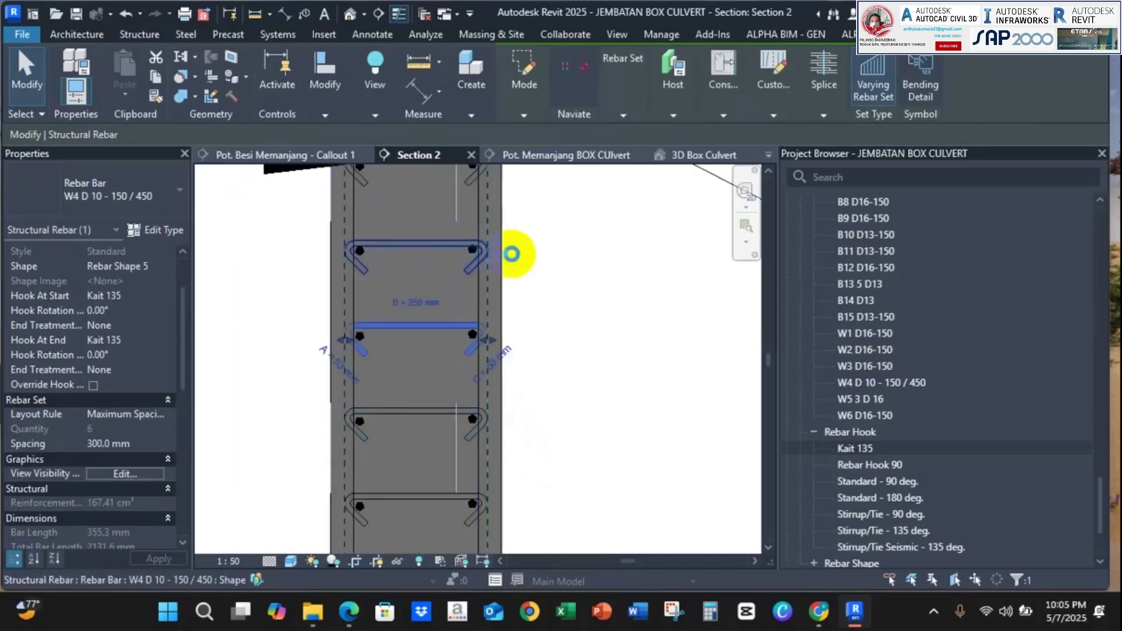
{"action": "middle_click_drag", "start_coordinate": [519, 271], "coordinate": [517, 441]}
{"action": "scroll", "coordinate": [443, 351], "scroll_direction": "down", "scroll_amount": 5}
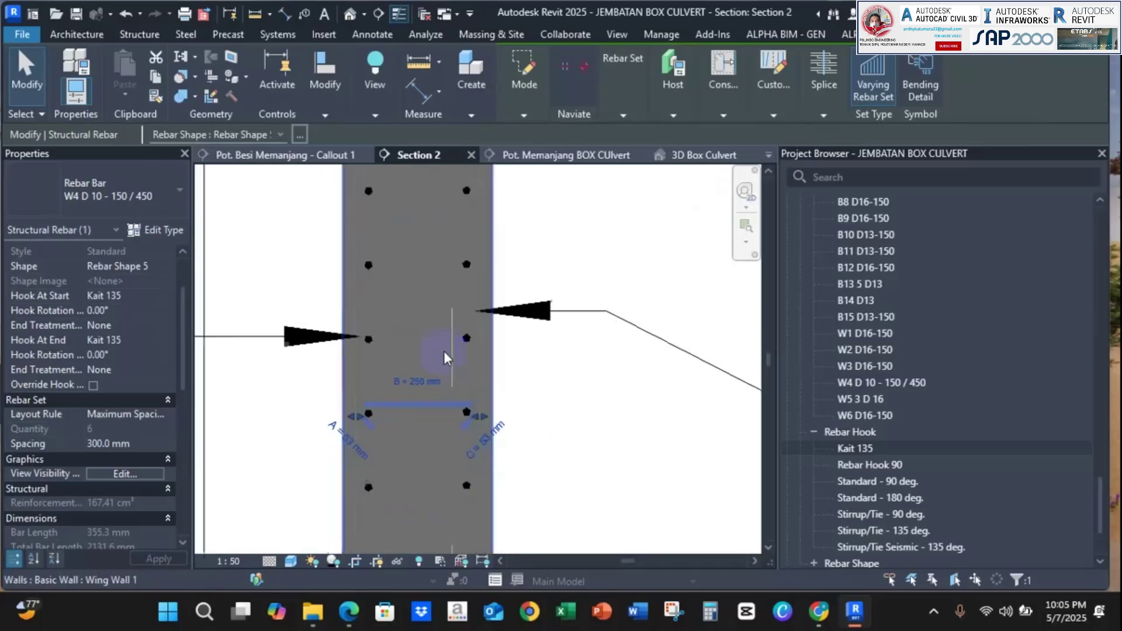
Select the lowest hooked W4 tie set, just above the W3 bars that have no ties.
{"action": "middle_click_drag", "start_coordinate": [456, 488], "coordinate": [428, 166]}
{"action": "scroll", "coordinate": [388, 338], "scroll_direction": "up", "scroll_amount": 3}
{"action": "left_click", "coordinate": [368, 384]}
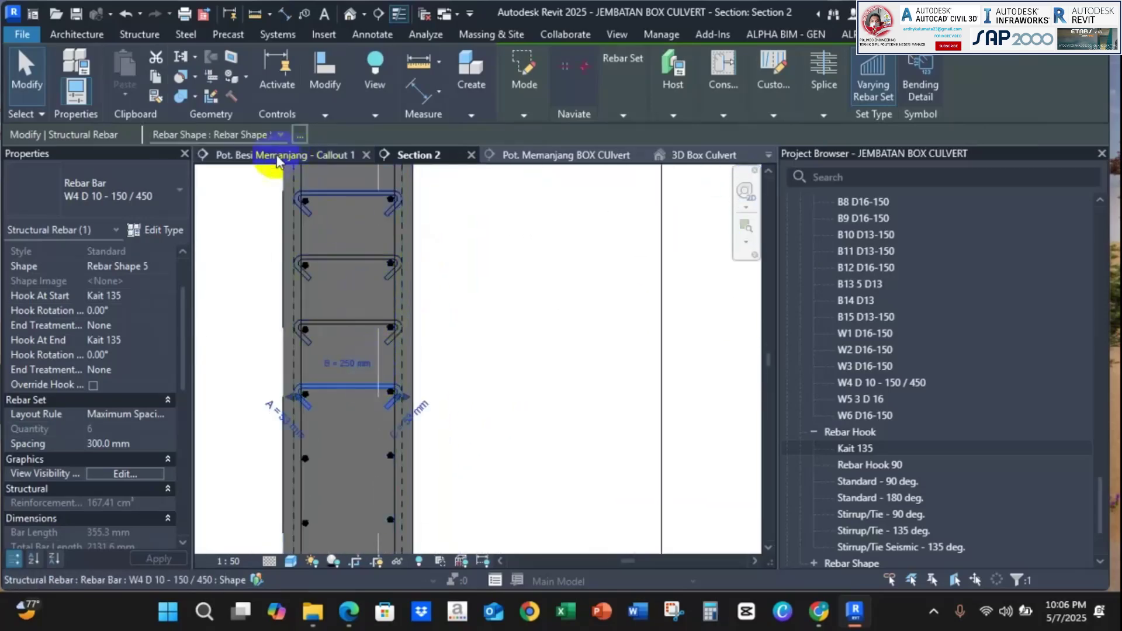
{"action": "left_click", "coordinate": [326, 95]}
{"action": "left_click", "coordinate": [346, 177]}
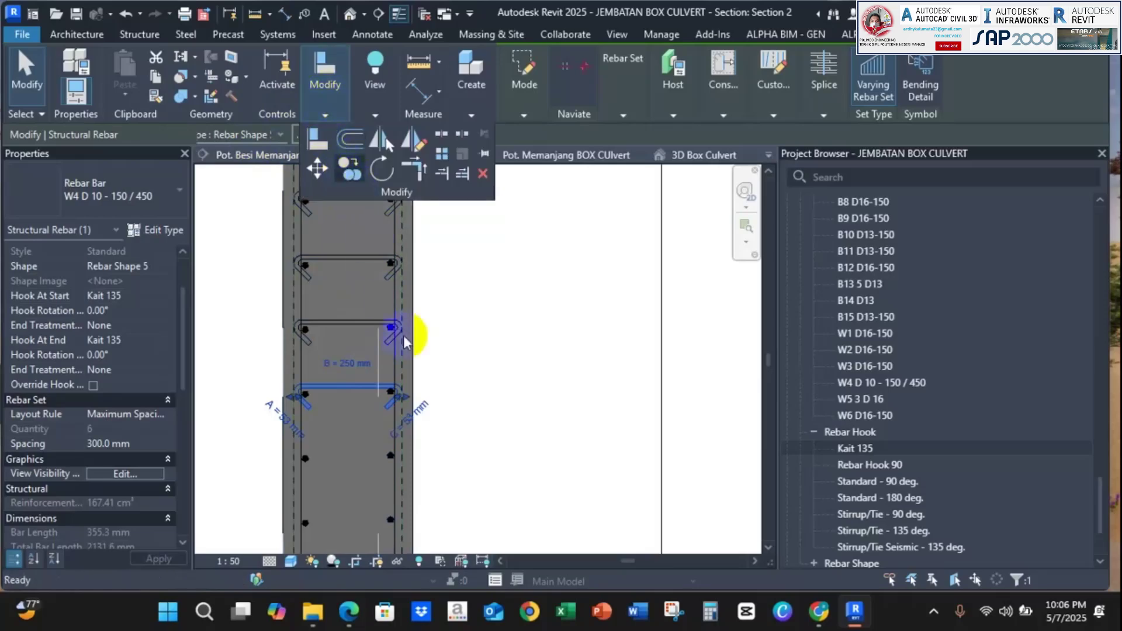
{"action": "scroll", "coordinate": [401, 331], "scroll_direction": "up", "scroll_amount": 3}
{"action": "left_click", "coordinate": [381, 380]}
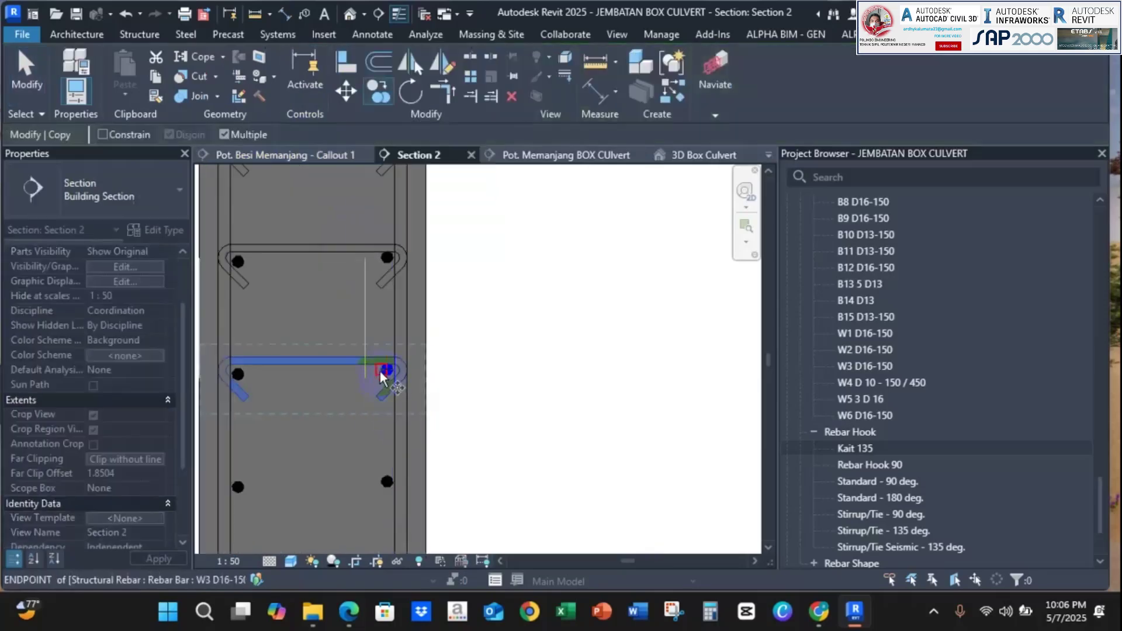
{"action": "scroll", "coordinate": [380, 371], "scroll_direction": "up", "scroll_amount": 1}
{"action": "middle_click_drag", "start_coordinate": [397, 368], "coordinate": [381, 208]}
{"action": "scroll", "coordinate": [378, 327], "scroll_direction": "up", "scroll_amount": 2}
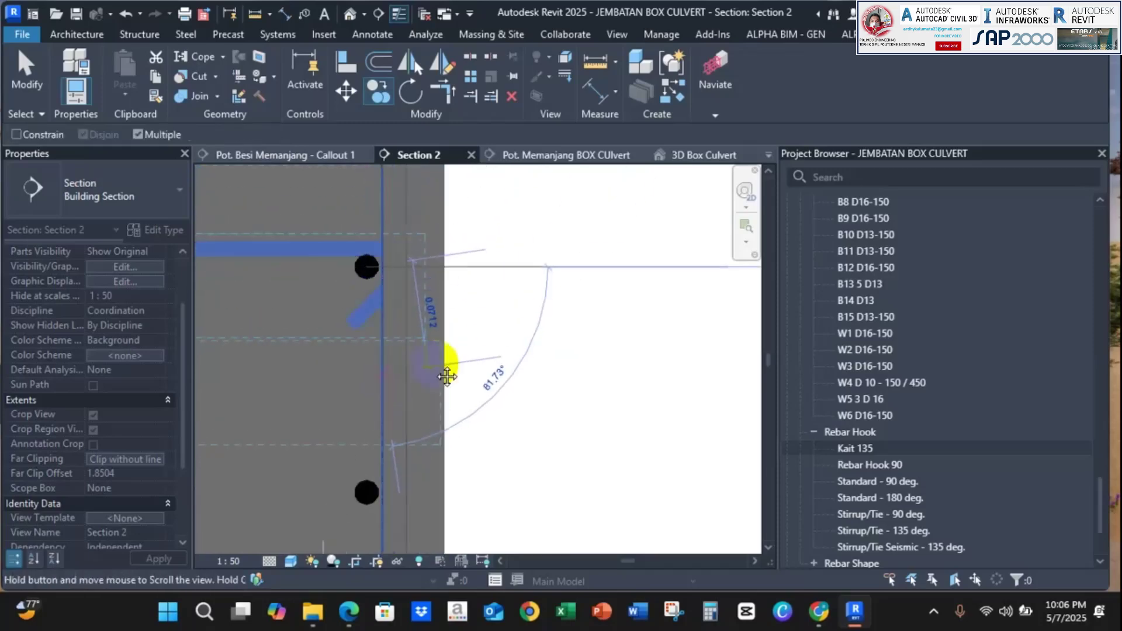
{"action": "middle_click_drag", "start_coordinate": [446, 368], "coordinate": [553, 375]}
{"action": "left_click", "coordinate": [553, 373]}
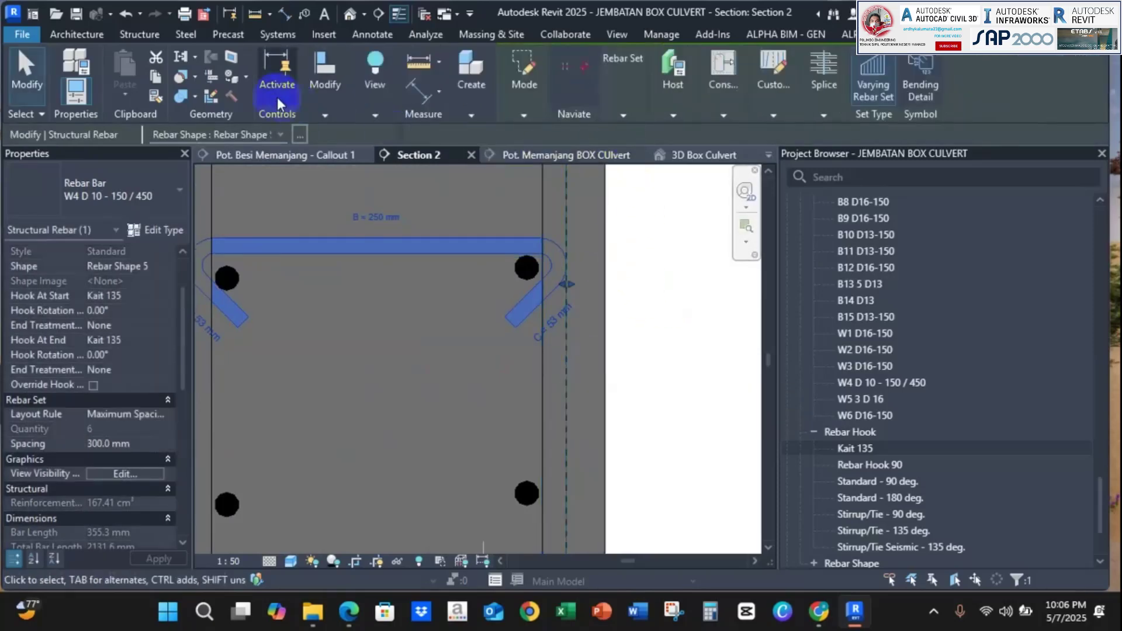
Copy the lowest W4 tie set from its W3 bar down to the next W3 bar with multiple copies enabled.
{"action": "left_click", "coordinate": [330, 97]}
{"action": "left_click", "coordinate": [355, 163]}
{"action": "scroll", "coordinate": [540, 270], "scroll_direction": "up", "scroll_amount": 3}
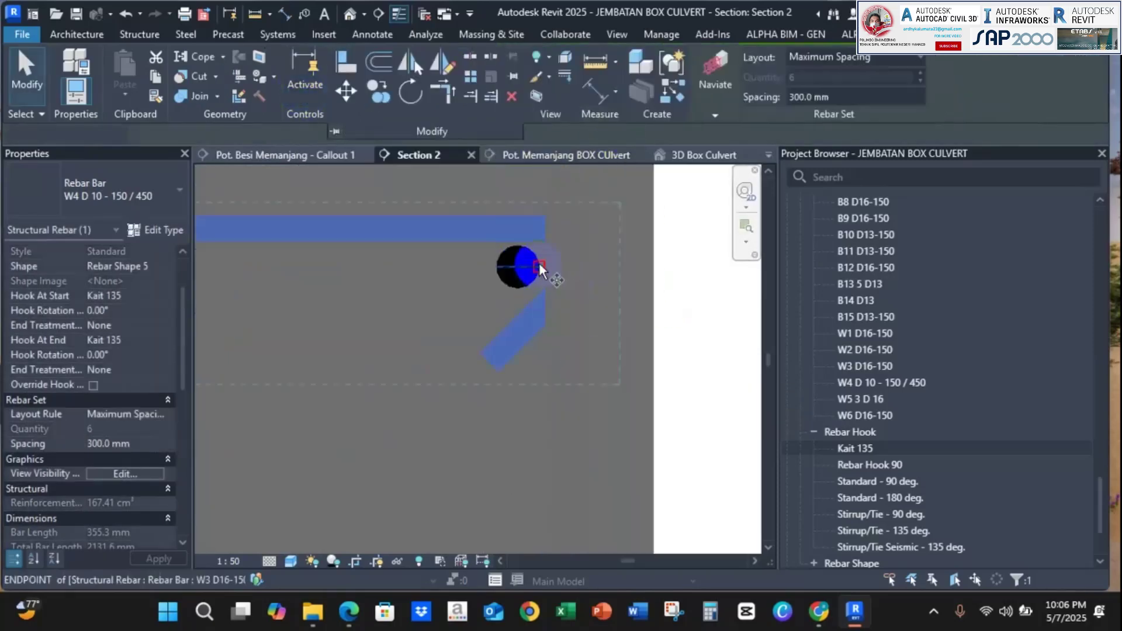
{"action": "left_click", "coordinate": [521, 249]}
{"action": "middle_click_drag", "start_coordinate": [534, 305], "coordinate": [516, 127]}
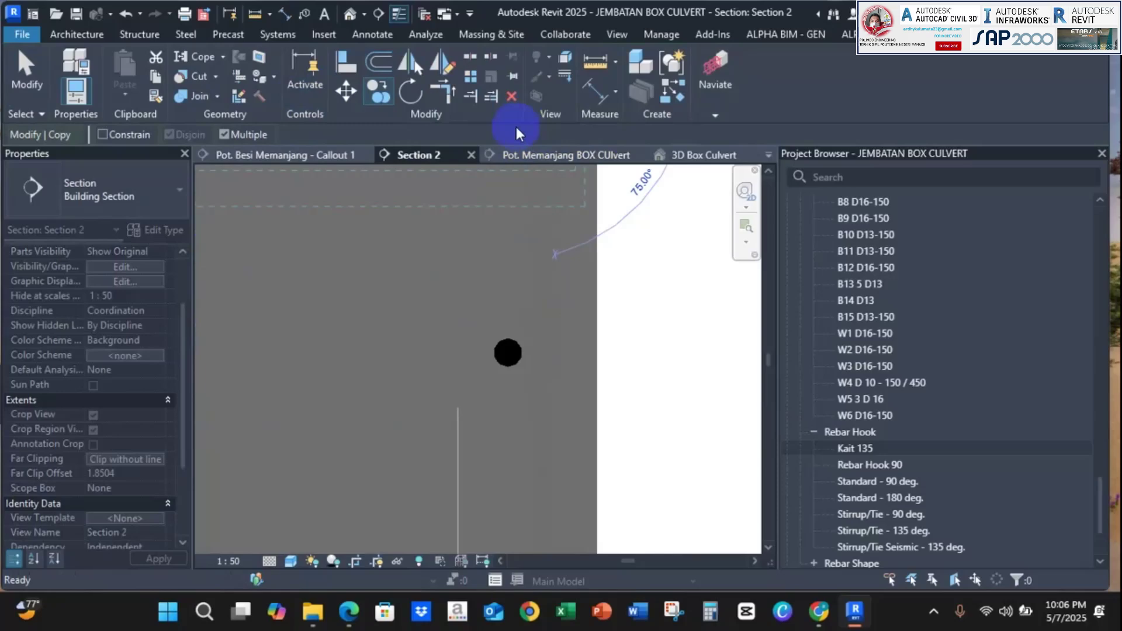
{"action": "left_click", "coordinate": [508, 352]}
Place further copies of the W4 tie set at successive W3 bars down the middle of the wing wall.
{"action": "middle_click_drag", "start_coordinate": [508, 352], "coordinate": [453, 393]}
{"action": "left_click", "coordinate": [469, 353]}
{"action": "left_click", "coordinate": [454, 454]}
{"action": "scroll", "coordinate": [459, 454], "scroll_direction": "down", "scroll_amount": 5}
{"action": "middle_click_drag", "start_coordinate": [482, 438], "coordinate": [573, 273]}
{"action": "scroll", "coordinate": [557, 374], "scroll_direction": "up", "scroll_amount": 3}
{"action": "left_click", "coordinate": [552, 405]}
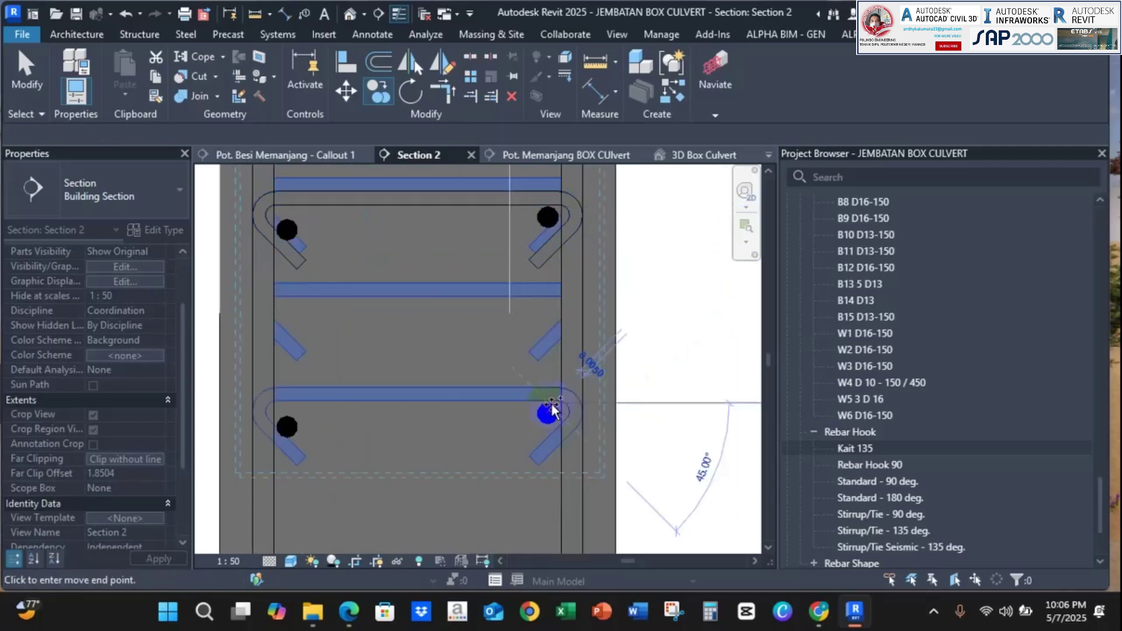
{"action": "scroll", "coordinate": [552, 405], "scroll_direction": "down", "scroll_amount": 2}
{"action": "middle_click_drag", "start_coordinate": [549, 418], "coordinate": [478, 174]}
{"action": "left_click", "coordinate": [477, 288]}
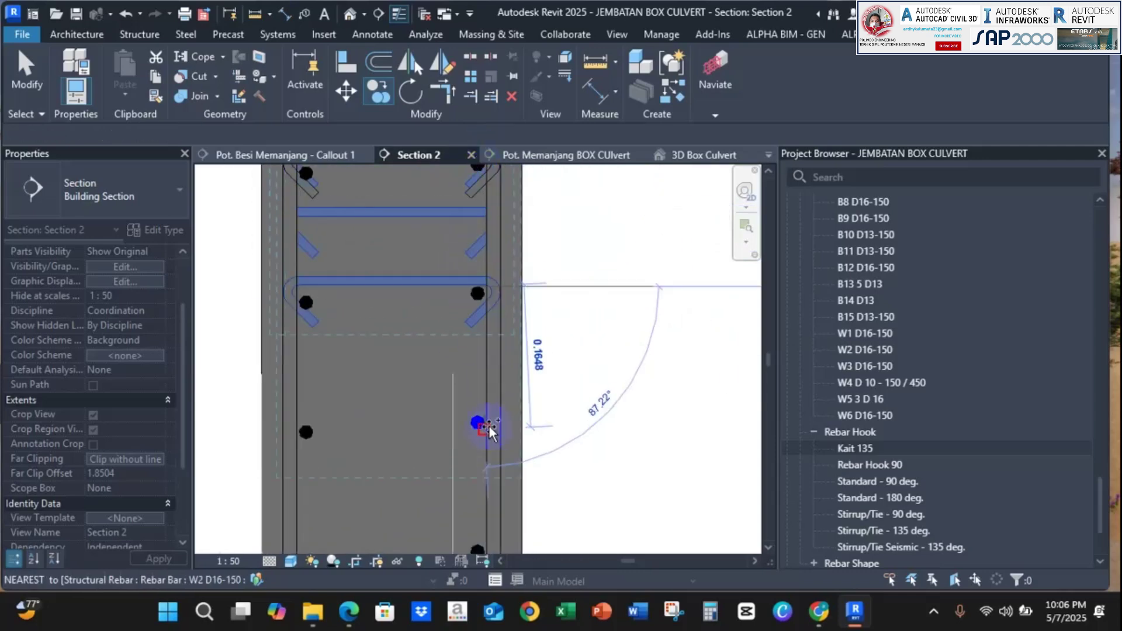
{"action": "scroll", "coordinate": [476, 421], "scroll_direction": "up", "scroll_amount": 1}
{"action": "middle_click_drag", "start_coordinate": [477, 418], "coordinate": [456, 313]}
{"action": "left_click", "coordinate": [466, 315]}
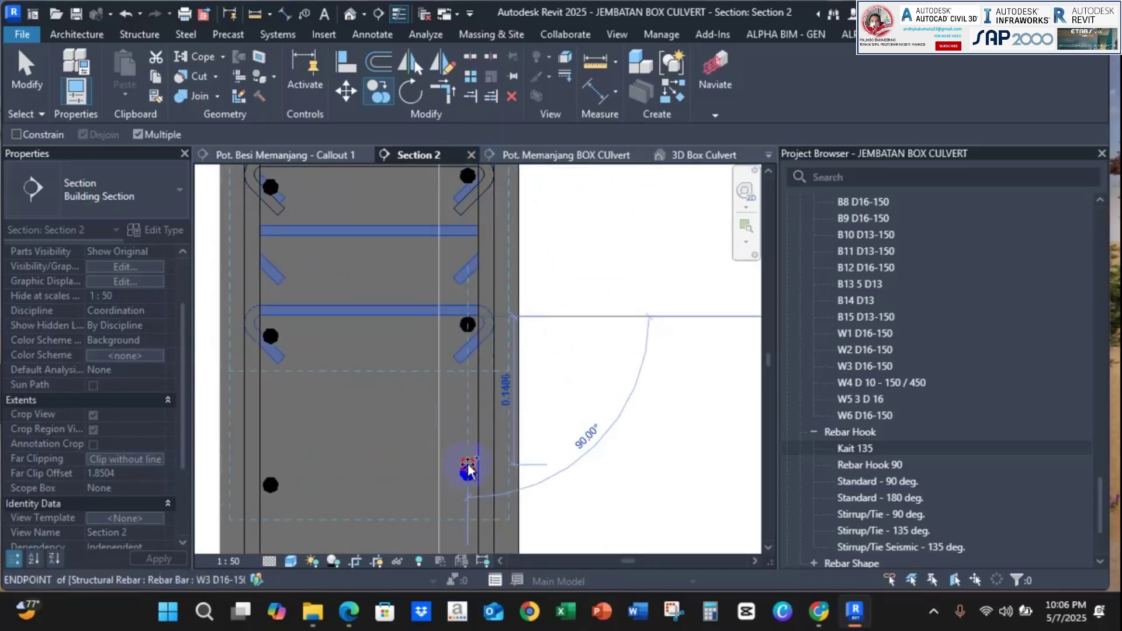
{"action": "left_click", "coordinate": [467, 465]}
Add more W4 tie copies at the W3 bars in the lower wing wall and end the copy command.
{"action": "scroll", "coordinate": [467, 466], "scroll_direction": "down", "scroll_amount": 2}
{"action": "middle_click_drag", "start_coordinate": [467, 466], "coordinate": [431, 190]}
{"action": "scroll", "coordinate": [429, 307], "scroll_direction": "up", "scroll_amount": 3}
{"action": "left_click", "coordinate": [431, 331]}
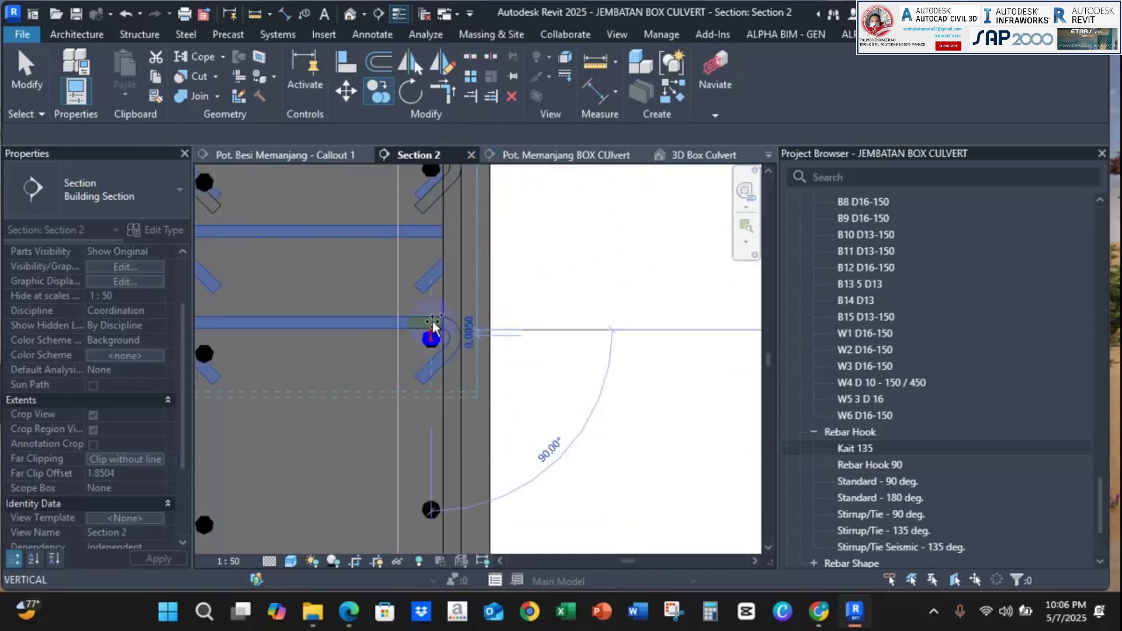
{"action": "middle_click_drag", "start_coordinate": [428, 521], "coordinate": [411, 322]}
{"action": "left_click", "coordinate": [416, 444]}
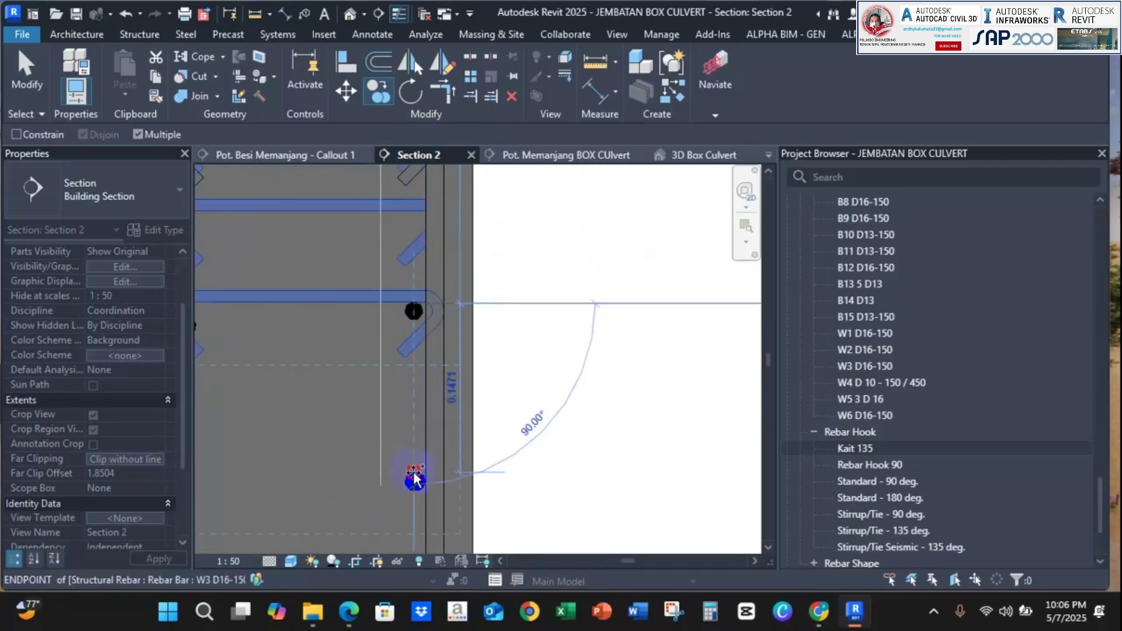
{"action": "scroll", "coordinate": [416, 471], "scroll_direction": "down", "scroll_amount": 2}
{"action": "middle_click_drag", "start_coordinate": [416, 471], "coordinate": [476, 270]}
{"action": "middle_click_drag", "start_coordinate": [469, 338], "coordinate": [487, 258]}
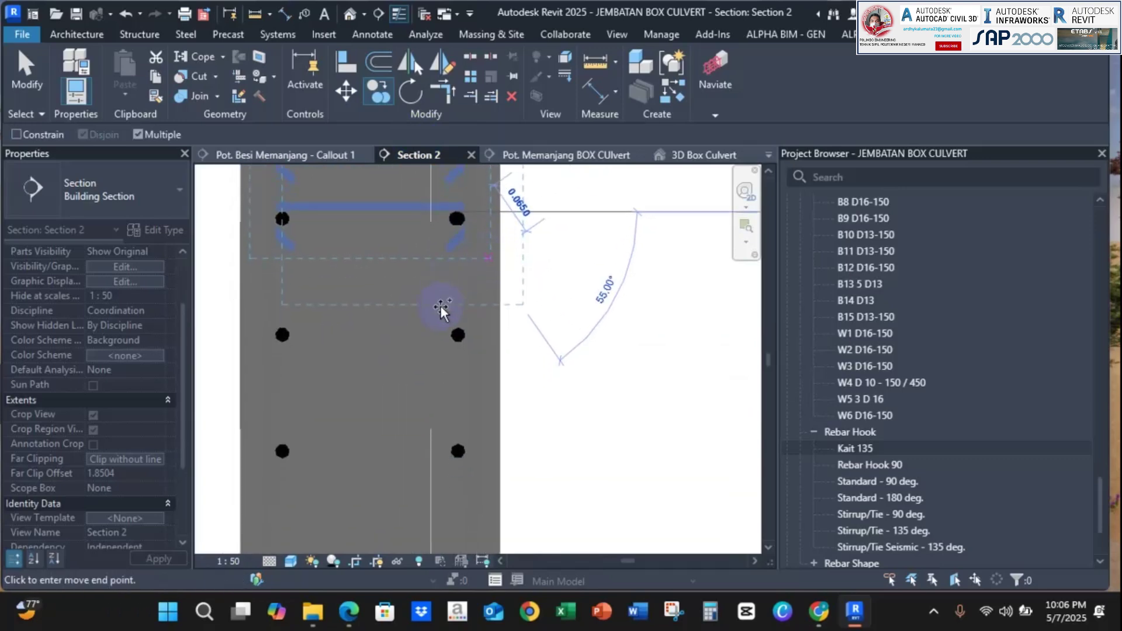
{"action": "scroll", "coordinate": [440, 305], "scroll_direction": "up", "scroll_amount": 2}
{"action": "scroll", "coordinate": [465, 343], "scroll_direction": "up", "scroll_amount": 3}
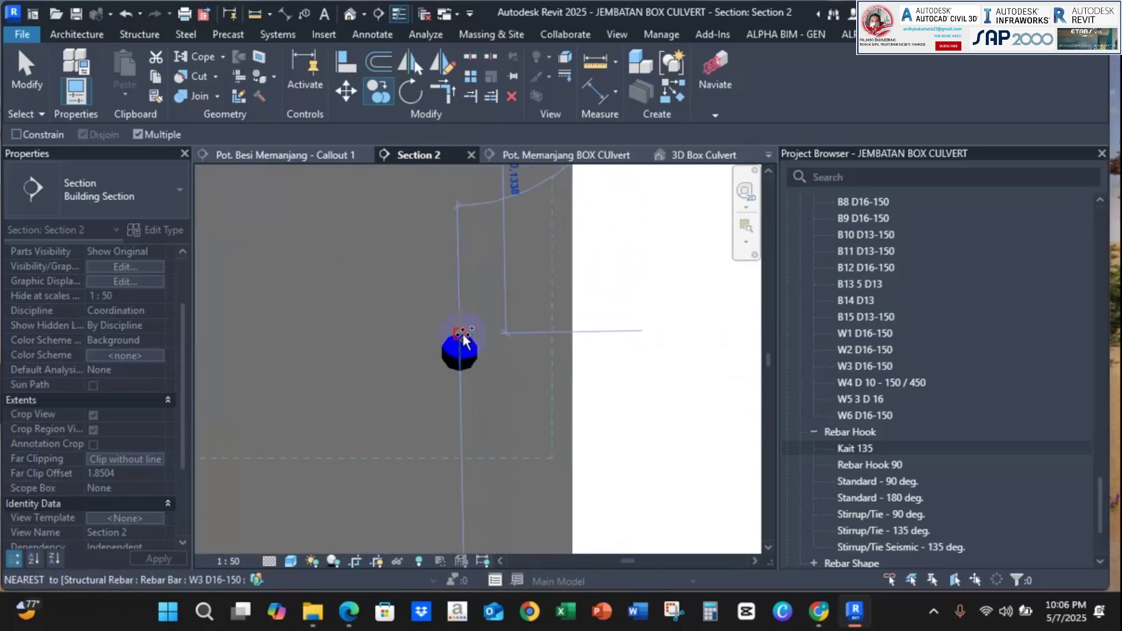
{"action": "key", "text": "Escape"}
Examine the copied W4 ties and the remaining W3 bars at the foot of the wing wall in Section 2.
{"action": "scroll", "coordinate": [464, 348], "scroll_direction": "down", "scroll_amount": 4}
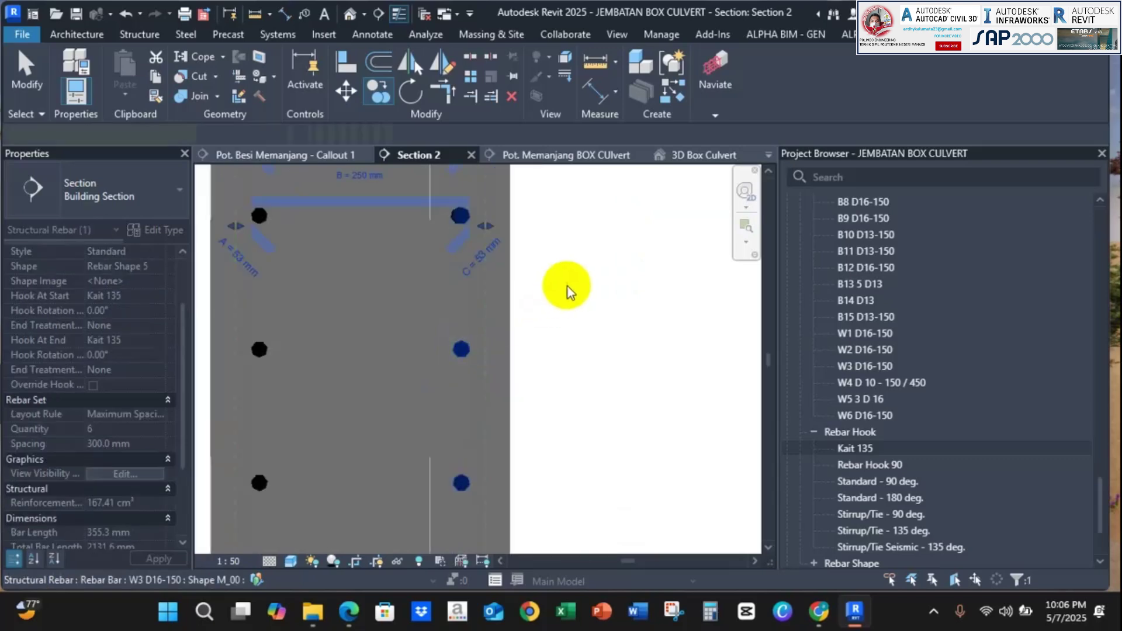
{"action": "scroll", "coordinate": [503, 269], "scroll_direction": "down", "scroll_amount": 2}
{"action": "scroll", "coordinate": [496, 282], "scroll_direction": "down", "scroll_amount": 1}
{"action": "left_click", "coordinate": [551, 279]}
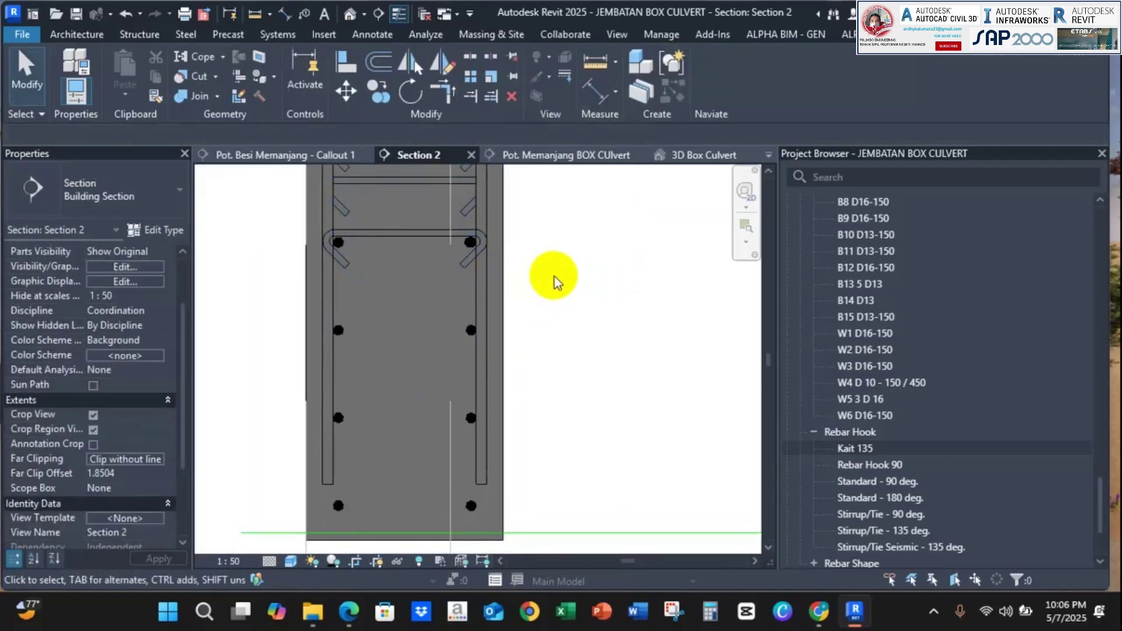
{"action": "scroll", "coordinate": [552, 279], "scroll_direction": "down", "scroll_amount": 3}
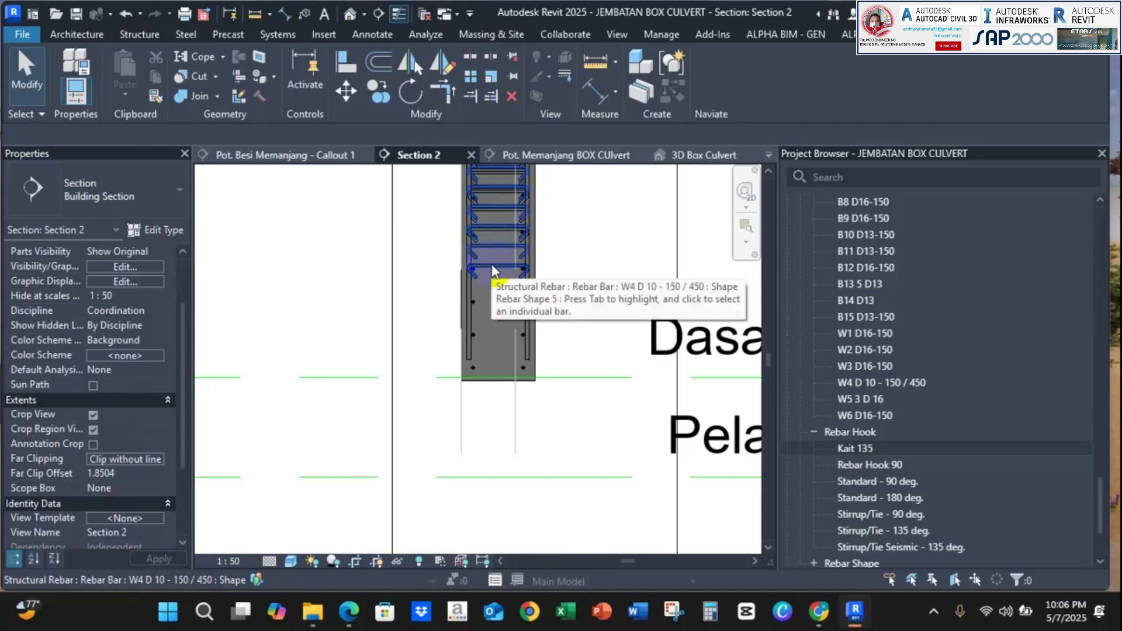
{"action": "middle_click_drag", "start_coordinate": [493, 265], "coordinate": [383, 525]}
{"action": "scroll", "coordinate": [686, 194], "scroll_direction": "down", "scroll_amount": 3}
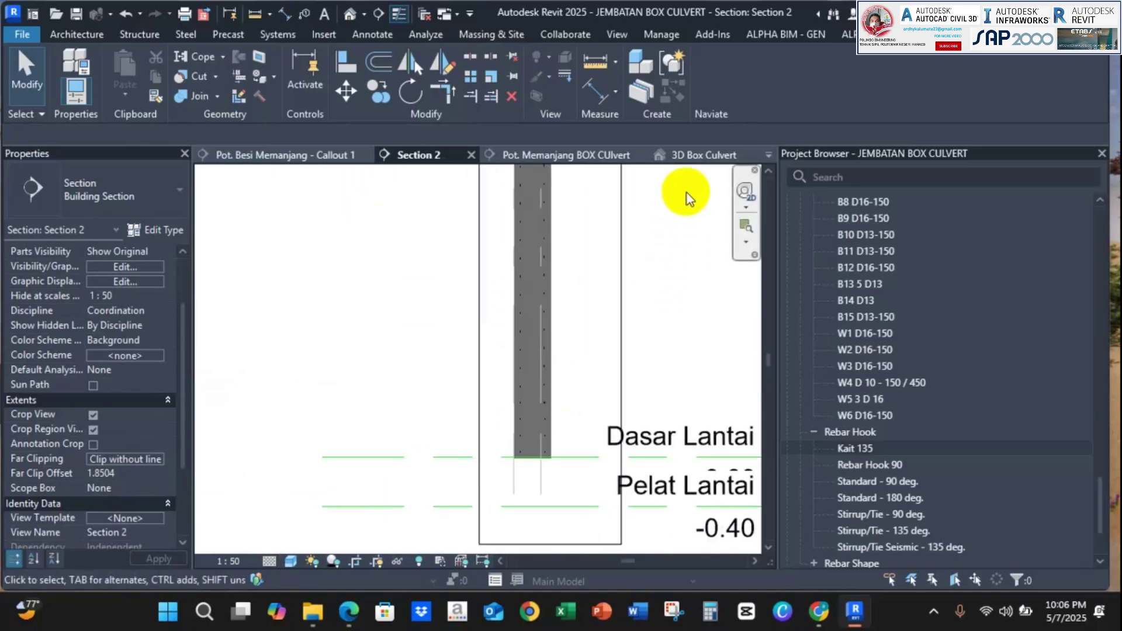
Delete surplus W4 D 10 - 150 / 450 tie sets at mid-height of the wing wall in the 3D Box Culvert view.
{"action": "left_click", "coordinate": [701, 155]}
{"action": "middle_click_drag", "start_coordinate": [493, 338], "coordinate": [549, 366], "text": "shift"}
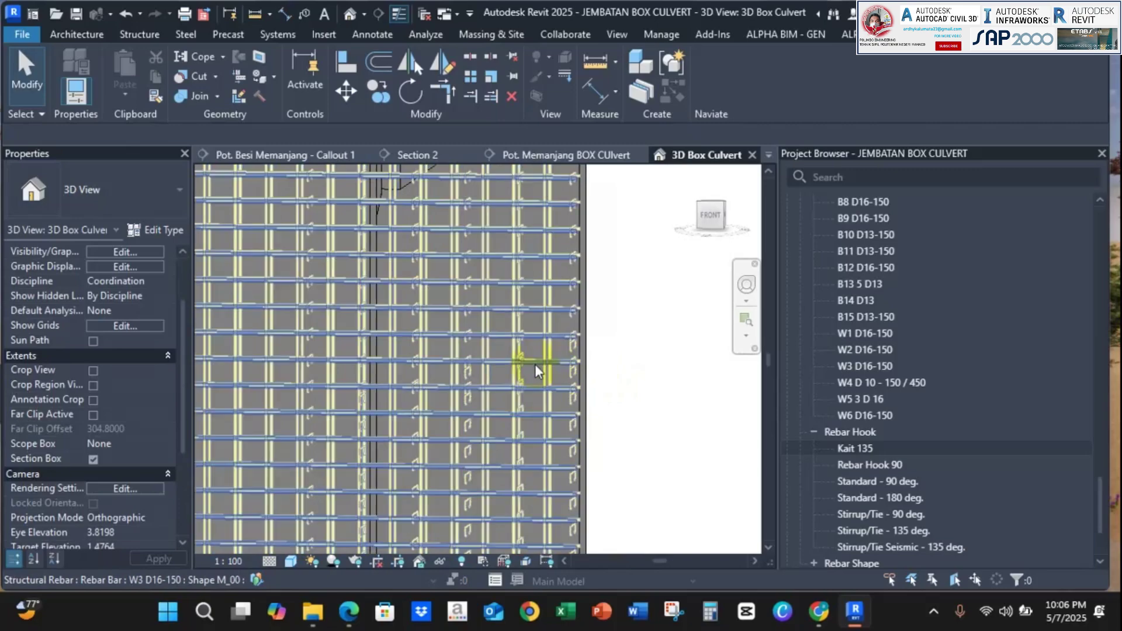
{"action": "scroll", "coordinate": [534, 362], "scroll_direction": "up", "scroll_amount": 5}
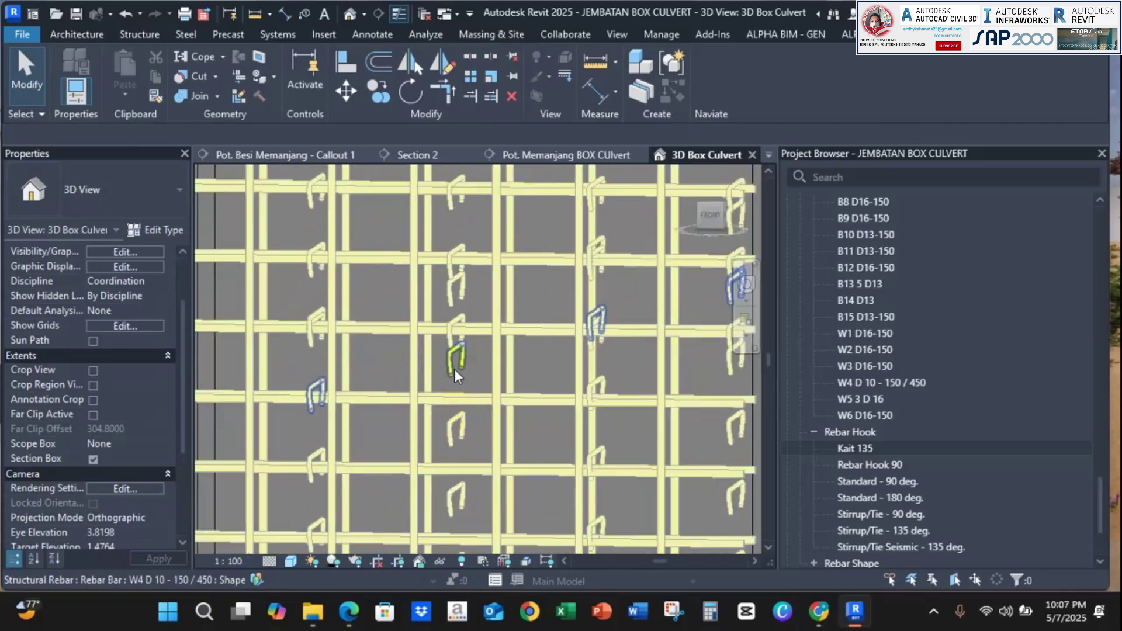
{"action": "middle_click_drag", "start_coordinate": [454, 369], "coordinate": [416, 400], "text": "shift"}
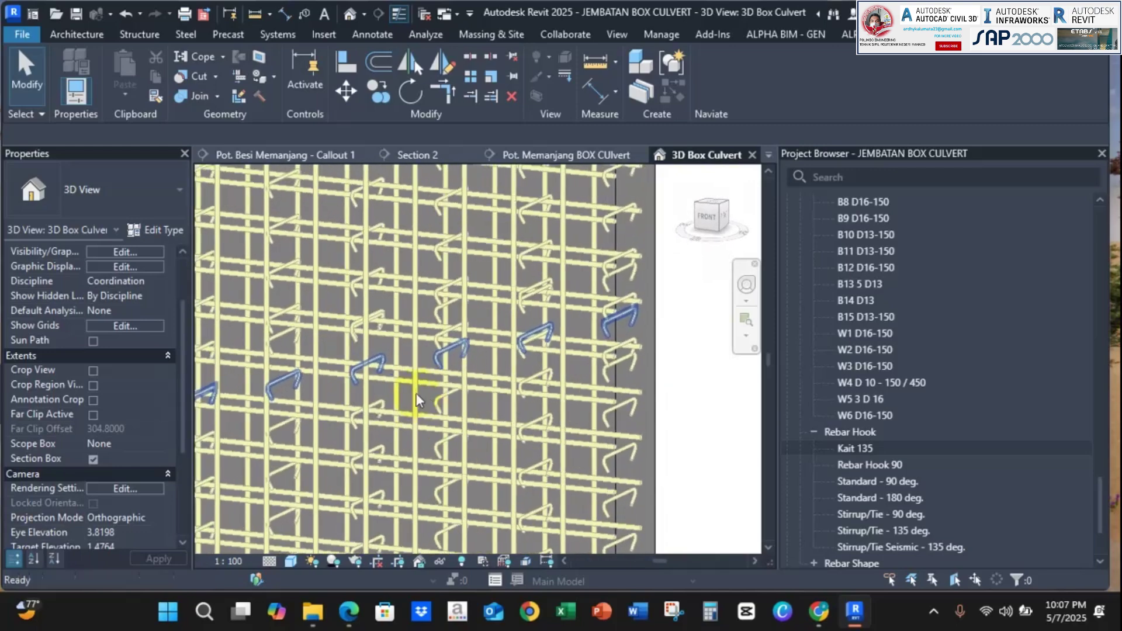
{"action": "left_click", "coordinate": [434, 357]}
{"action": "key", "text": "Escape"}
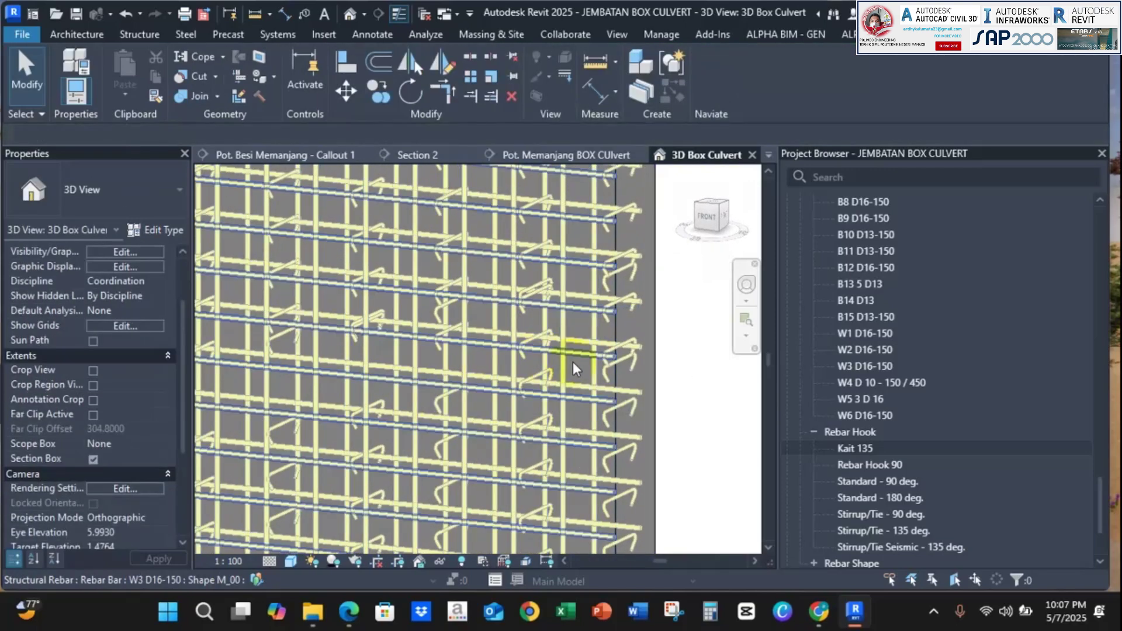
{"action": "left_click", "coordinate": [612, 346]}
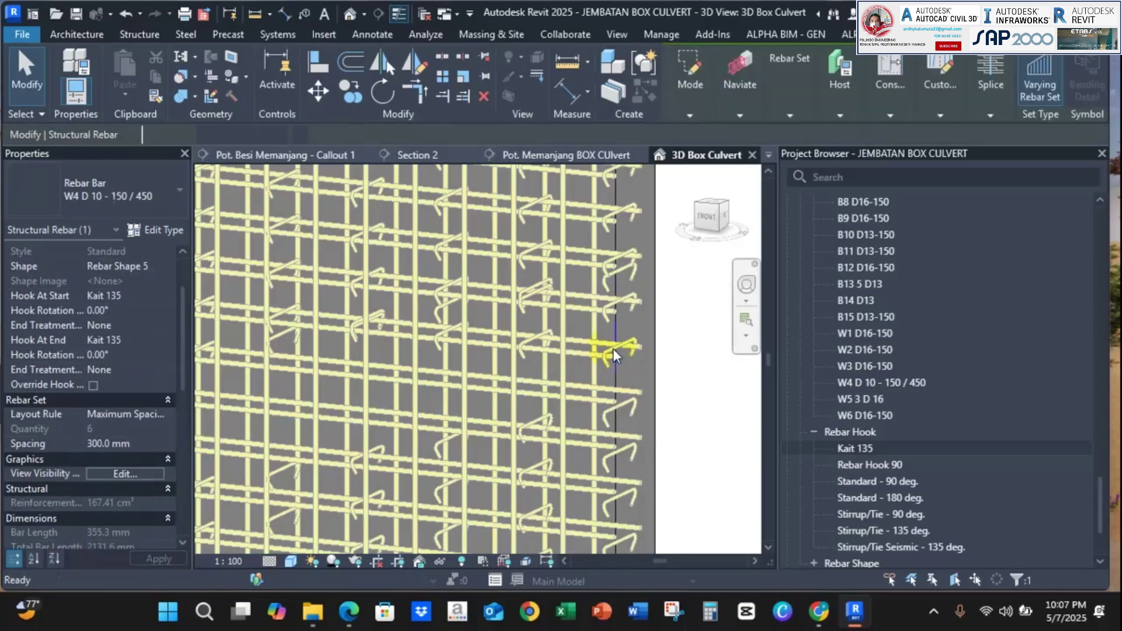
{"action": "key", "text": "Escape"}
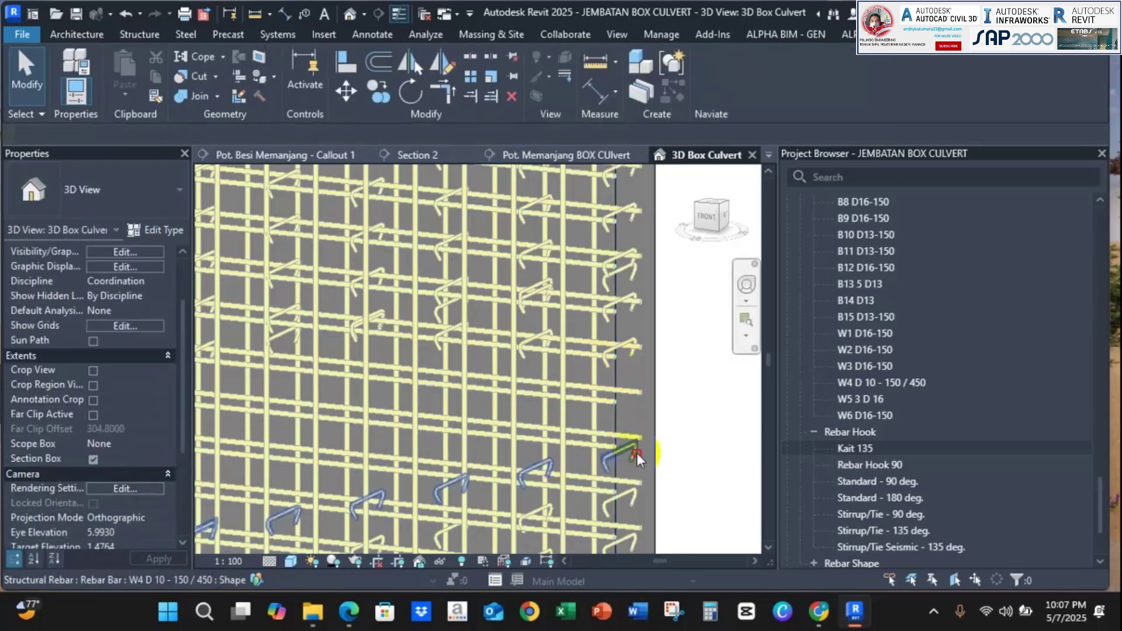
Delete more W4 tie sets down the lower wing wall, as far as its sloping base.
{"action": "middle_click_drag", "start_coordinate": [637, 453], "coordinate": [624, 500]}
{"action": "scroll", "coordinate": [623, 498], "scroll_direction": "down", "scroll_amount": 3}
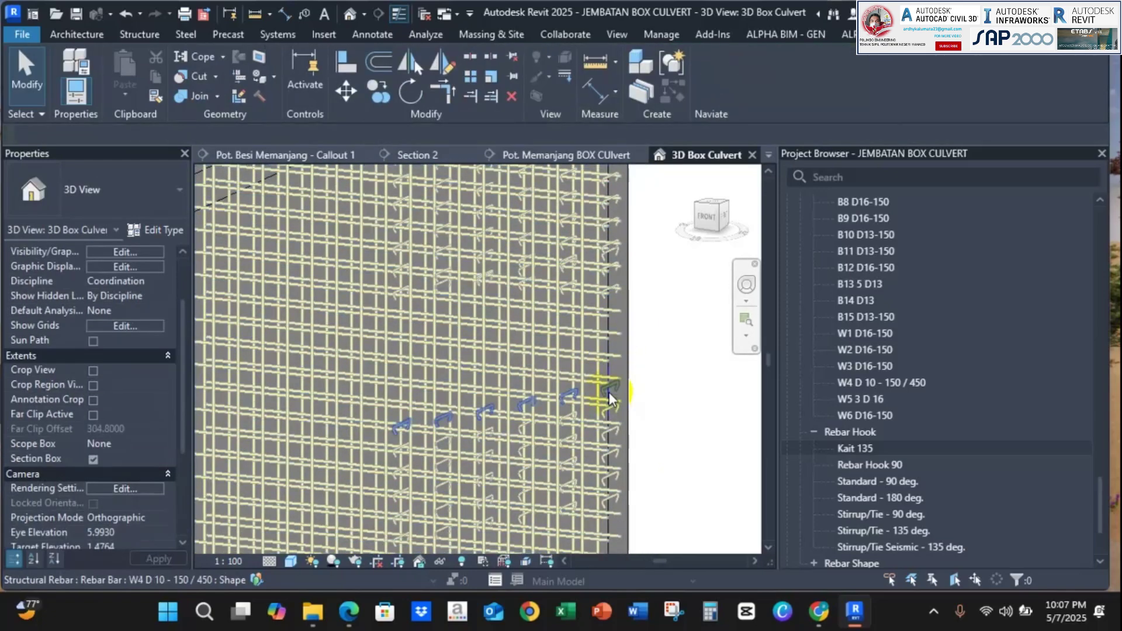
{"action": "middle_click_drag", "start_coordinate": [609, 416], "coordinate": [618, 440]}
{"action": "left_click", "coordinate": [616, 454]}
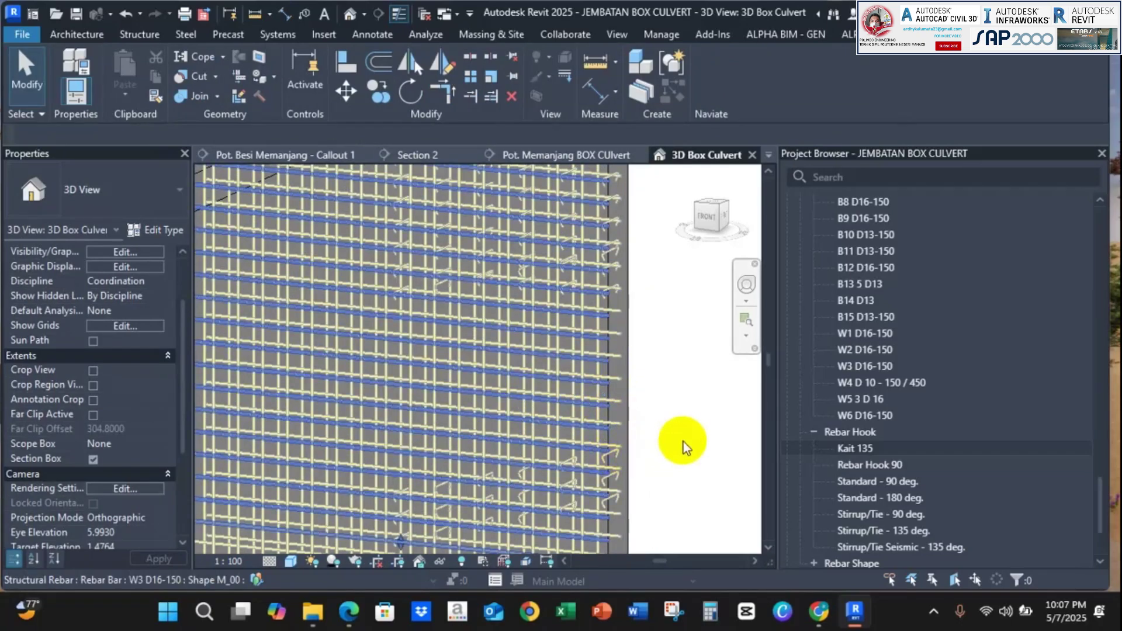
{"action": "key", "text": "Escape"}
{"action": "scroll", "coordinate": [616, 464], "scroll_direction": "up", "scroll_amount": 5}
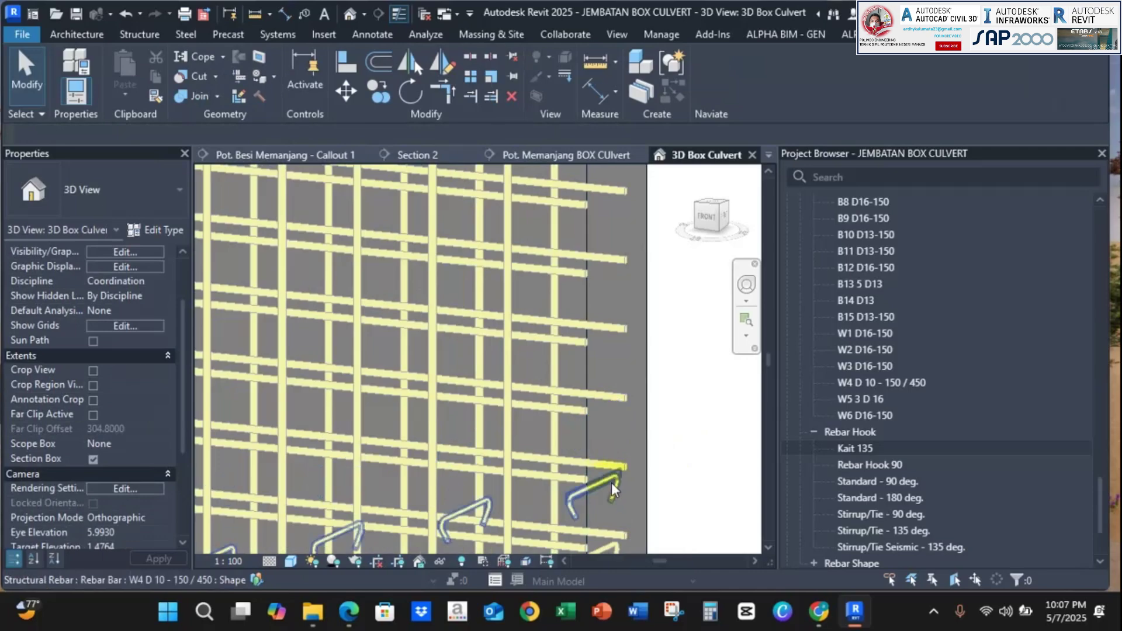
{"action": "scroll", "coordinate": [610, 482], "scroll_direction": "down", "scroll_amount": 4}
{"action": "middle_click_drag", "start_coordinate": [611, 481], "coordinate": [613, 376]}
{"action": "scroll", "coordinate": [606, 376], "scroll_direction": "up", "scroll_amount": 2}
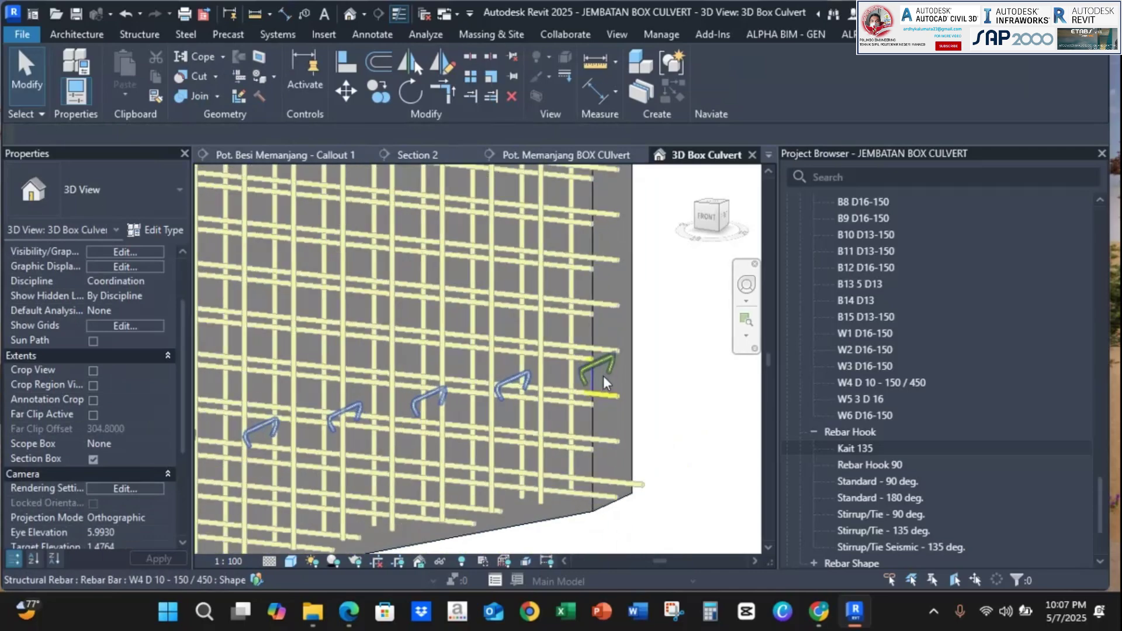
{"action": "scroll", "coordinate": [605, 433], "scroll_direction": "down", "scroll_amount": 5}
{"action": "middle_click_drag", "start_coordinate": [605, 433], "coordinate": [676, 550]}
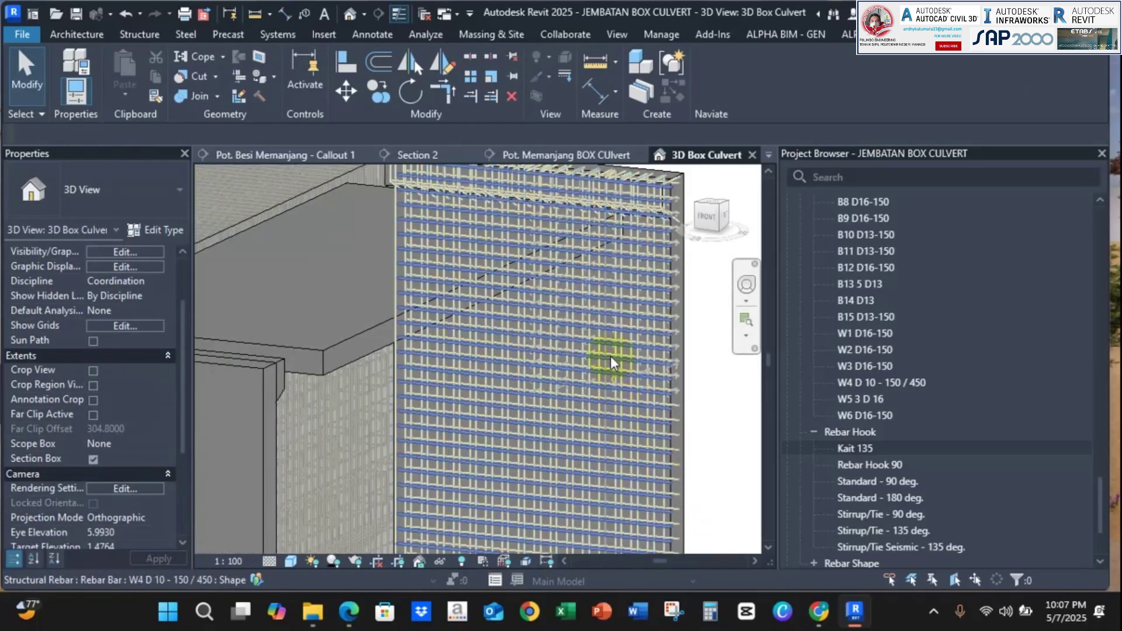
{"action": "scroll", "coordinate": [610, 356], "scroll_direction": "down", "scroll_amount": 1}
Extend the W4 tie set just below the slab toward the culvert wall in the Pot. Memanjang BOX CUlvert section, giving 10 ties.
{"action": "left_click", "coordinate": [538, 155]}
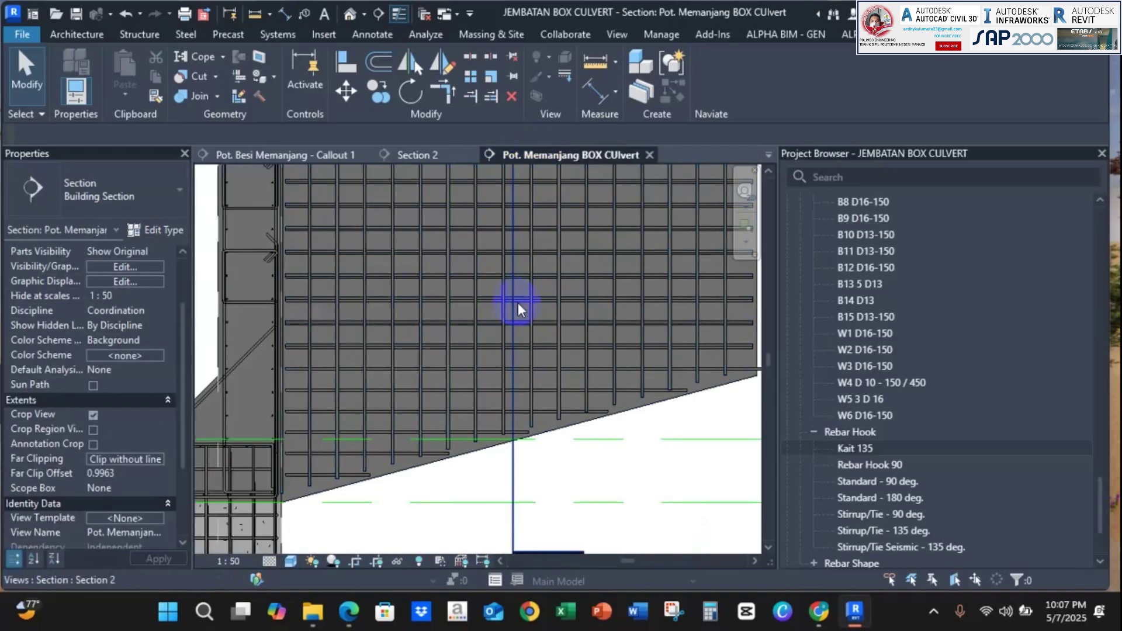
{"action": "middle_click_drag", "start_coordinate": [577, 325], "coordinate": [534, 483]}
{"action": "scroll", "coordinate": [398, 249], "scroll_direction": "up", "scroll_amount": 3}
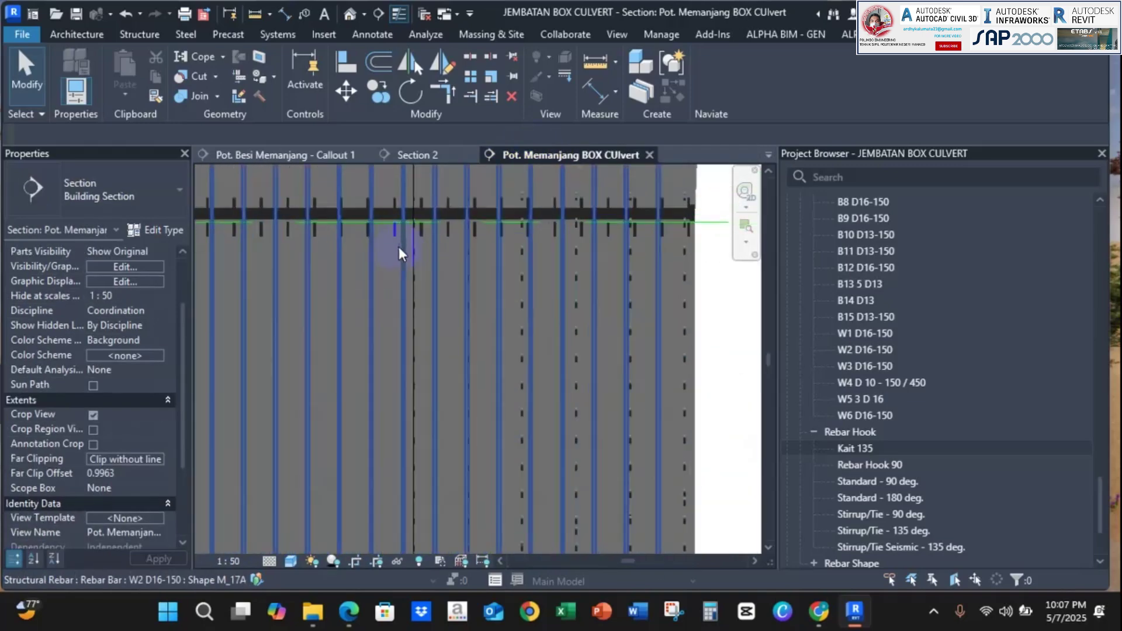
{"action": "left_click", "coordinate": [421, 260]}
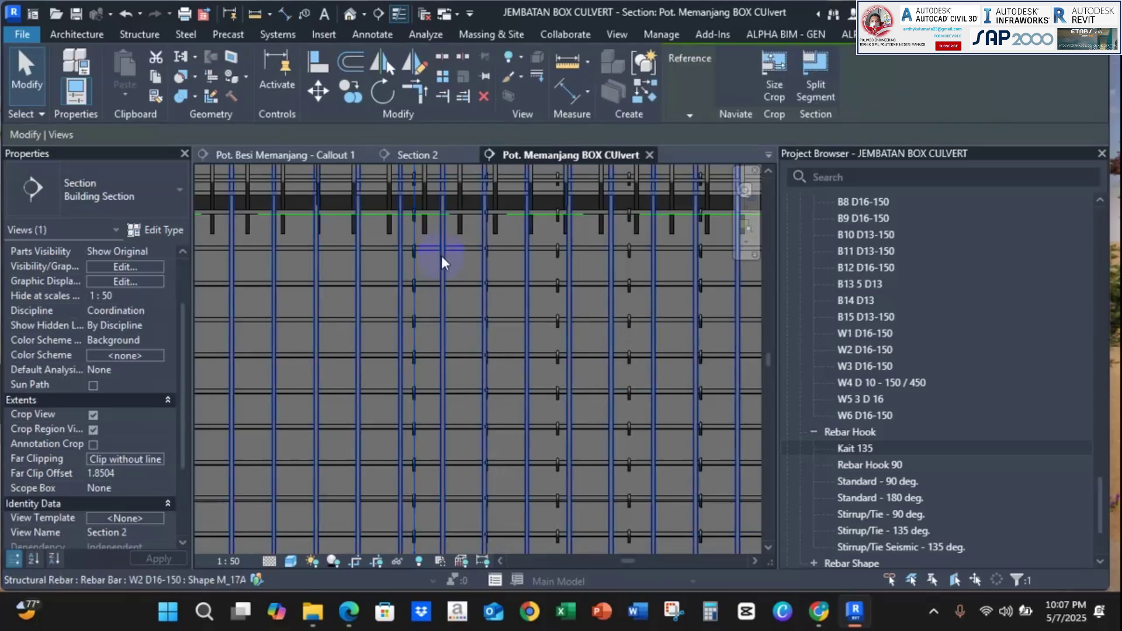
{"action": "scroll", "coordinate": [467, 254], "scroll_direction": "up", "scroll_amount": 1}
{"action": "key", "text": "Escape"}
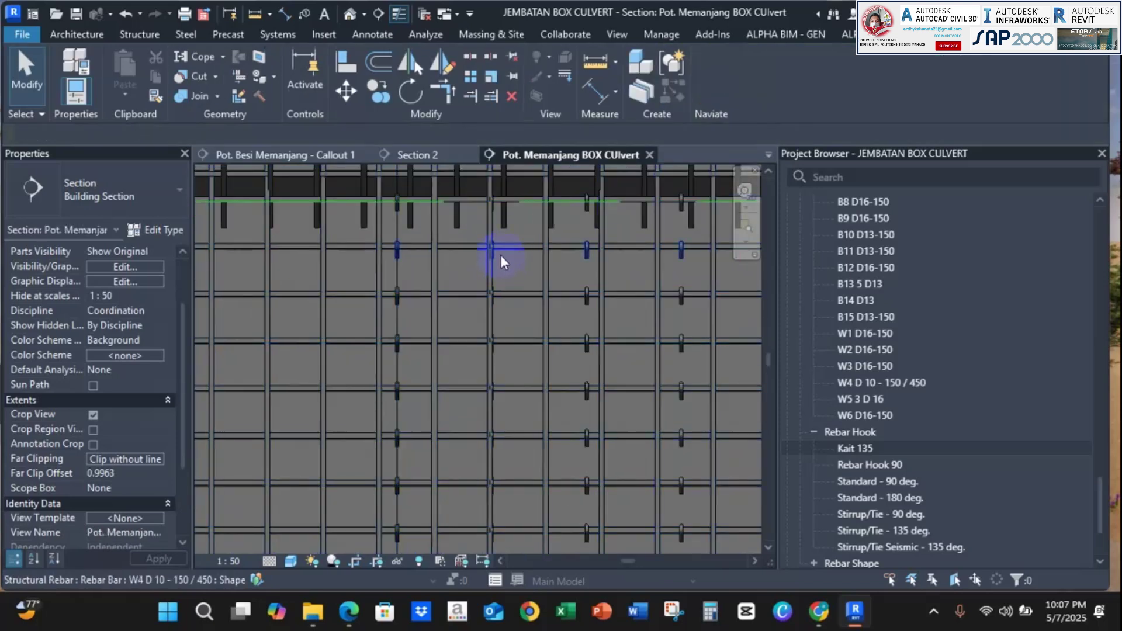
{"action": "left_click", "coordinate": [497, 289]}
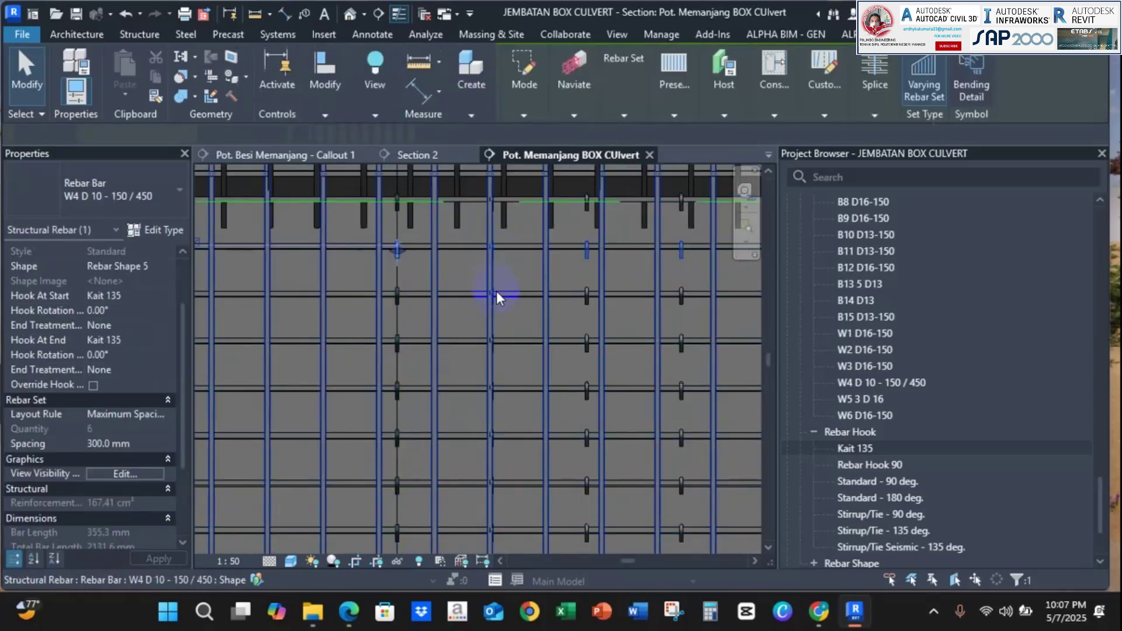
{"action": "scroll", "coordinate": [496, 291], "scroll_direction": "down", "scroll_amount": 2}
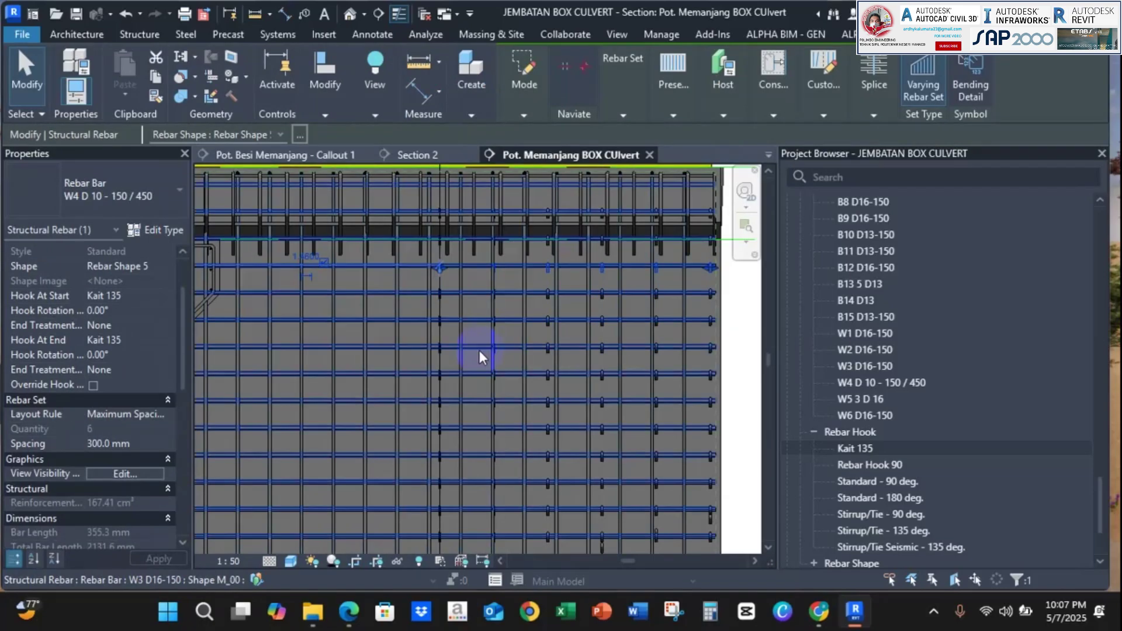
{"action": "scroll", "coordinate": [521, 329], "scroll_direction": "down", "scroll_amount": 2}
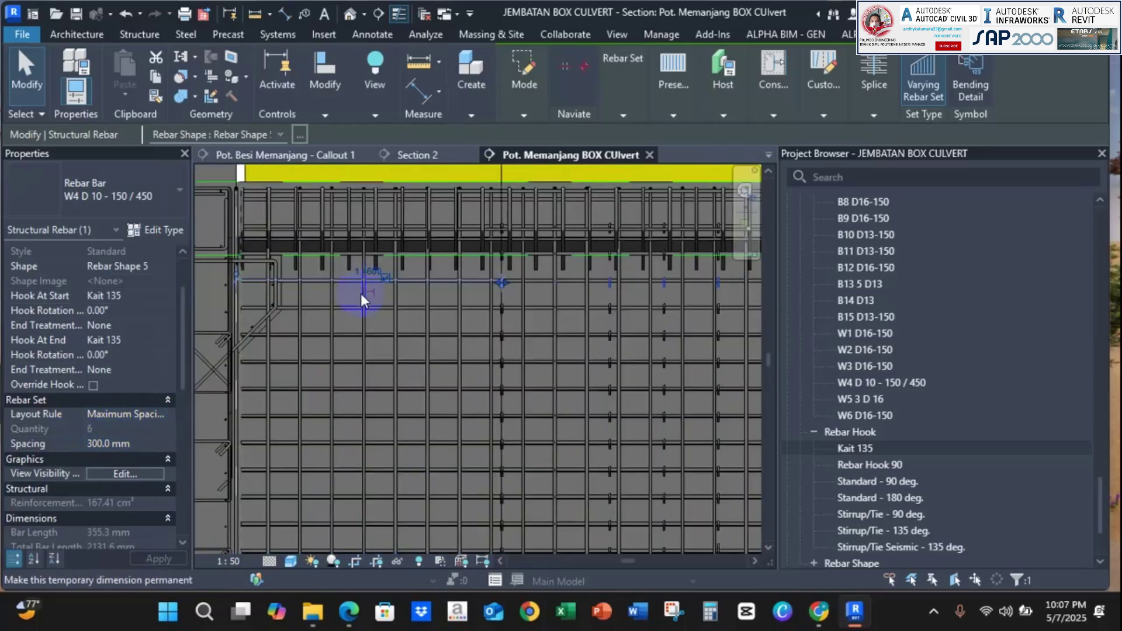
{"action": "middle_click_drag", "start_coordinate": [411, 364], "coordinate": [449, 366]}
{"action": "scroll", "coordinate": [541, 286], "scroll_direction": "up", "scroll_amount": 1}
{"action": "left_click_drag", "start_coordinate": [534, 283], "coordinate": [370, 283]}
{"action": "middle_click_drag", "start_coordinate": [412, 318], "coordinate": [595, 328]}
{"action": "scroll", "coordinate": [580, 314], "scroll_direction": "up", "scroll_amount": 1}
{"action": "mouse_move", "coordinate": [439, 317]}
{"action": "left_mouse_down"}
{"action": "mouse_move", "coordinate": [394, 318]}
{"action": "mouse_move", "coordinate": [425, 320]}
{"action": "left_mouse_up"}
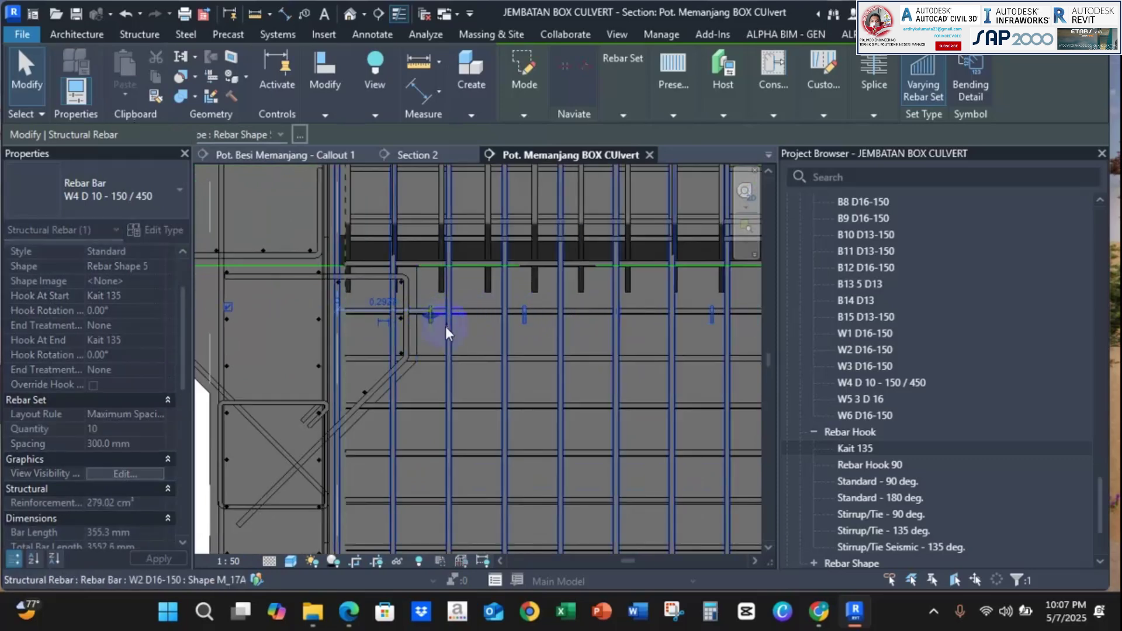
Pull the outer end of the extended W4 tie set inward from the wing wall's free edge and remove the W4 sets just beneath it.
{"action": "scroll", "coordinate": [446, 321], "scroll_direction": "up", "scroll_amount": 2}
{"action": "middle_click_drag", "start_coordinate": [451, 351], "coordinate": [497, 367]}
{"action": "scroll", "coordinate": [446, 359], "scroll_direction": "down", "scroll_amount": 2}
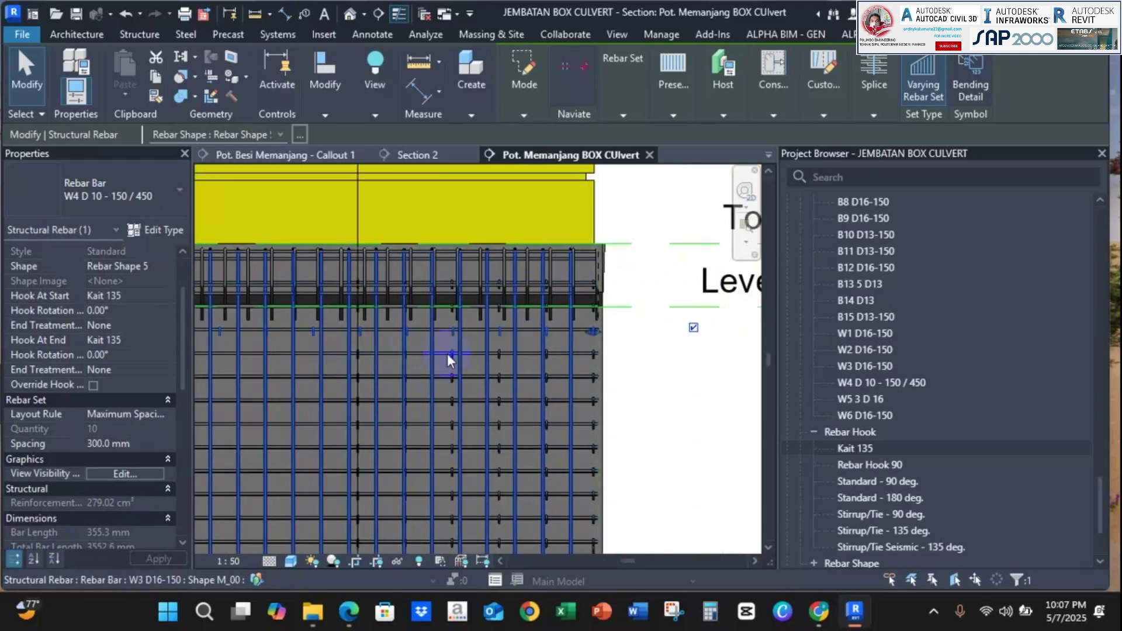
{"action": "scroll", "coordinate": [587, 338], "scroll_direction": "up", "scroll_amount": 4}
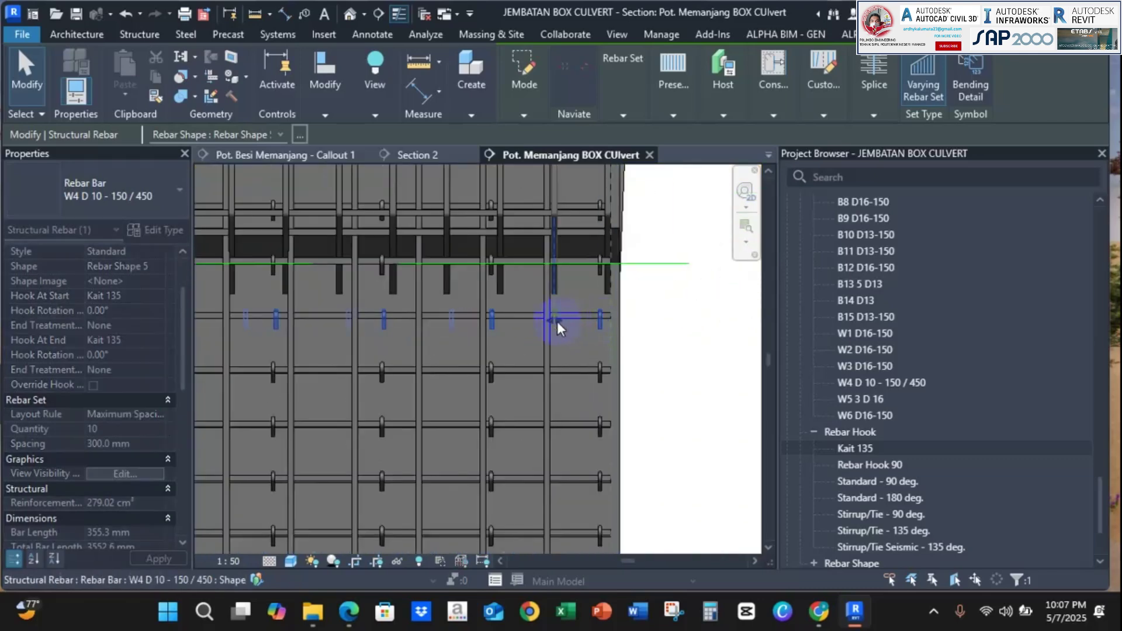
{"action": "left_click_drag", "start_coordinate": [557, 322], "coordinate": [598, 489]}
{"action": "middle_click_drag", "start_coordinate": [599, 418], "coordinate": [557, 408]}
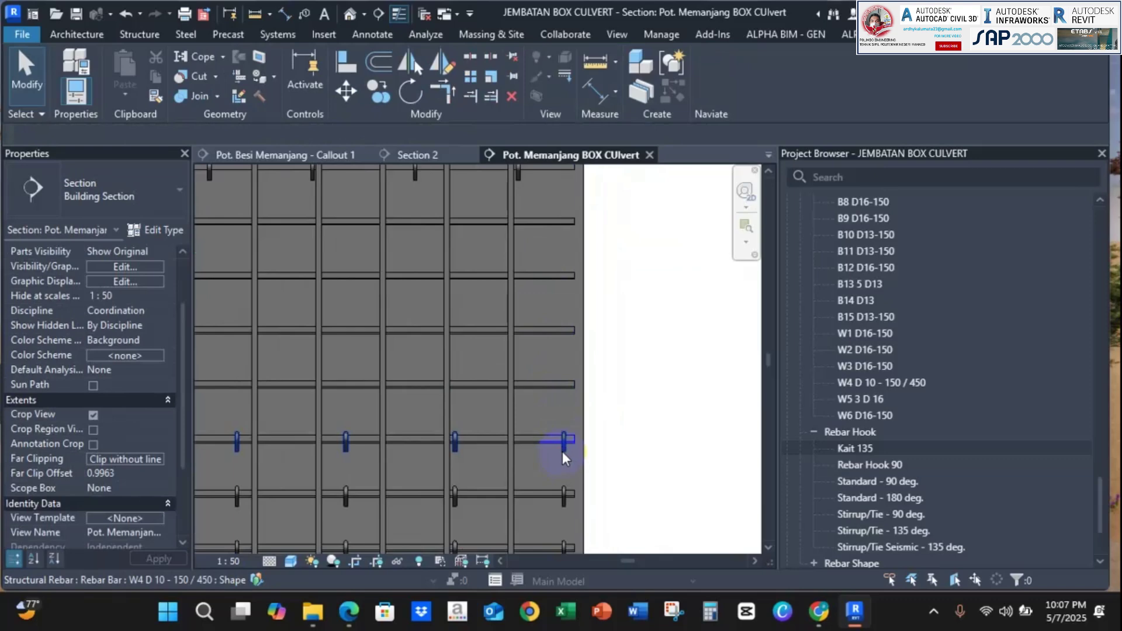
Delete the lowest W4 tie sets in the section, stopping at the W3 bars whose ties are kept.
{"action": "scroll", "coordinate": [563, 501], "scroll_direction": "down", "scroll_amount": 2}
{"action": "middle_click_drag", "start_coordinate": [562, 502], "coordinate": [654, 360]}
{"action": "scroll", "coordinate": [553, 370], "scroll_direction": "down", "scroll_amount": 1}
{"action": "scroll", "coordinate": [464, 431], "scroll_direction": "up", "scroll_amount": 2}
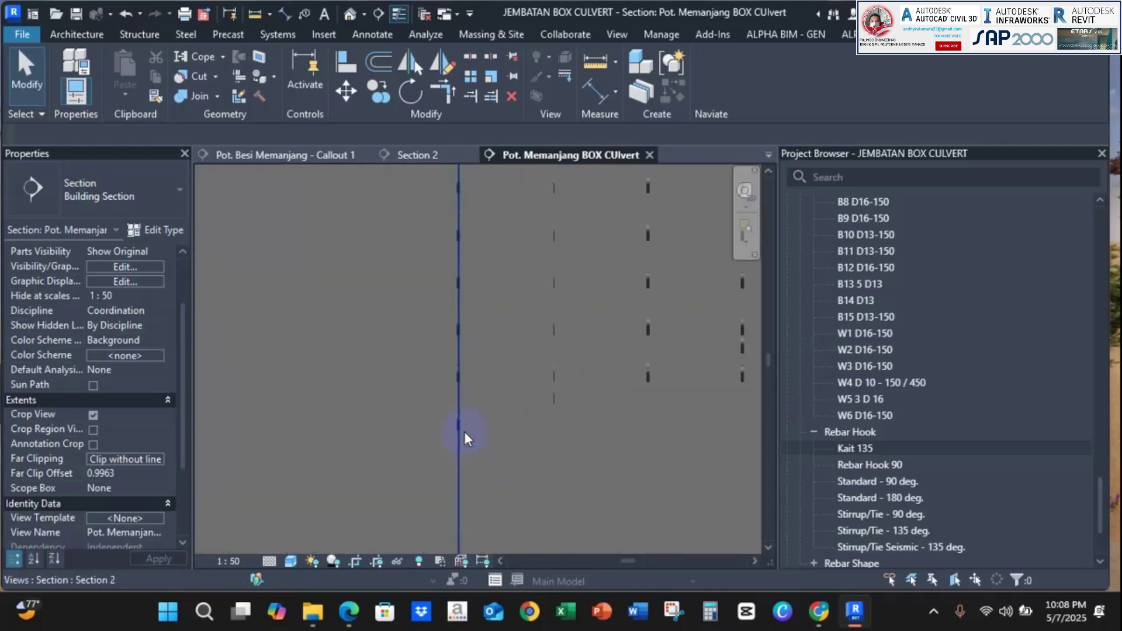
{"action": "left_click", "coordinate": [456, 423]}
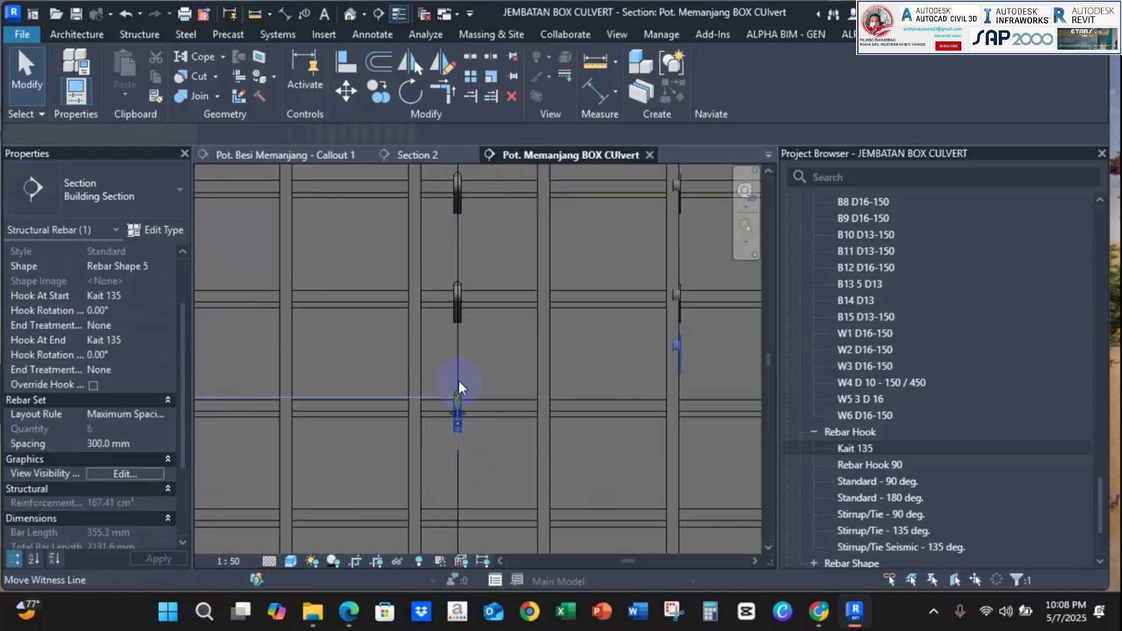
{"action": "scroll", "coordinate": [456, 327], "scroll_direction": "down", "scroll_amount": 1}
{"action": "left_click", "coordinate": [464, 334]}
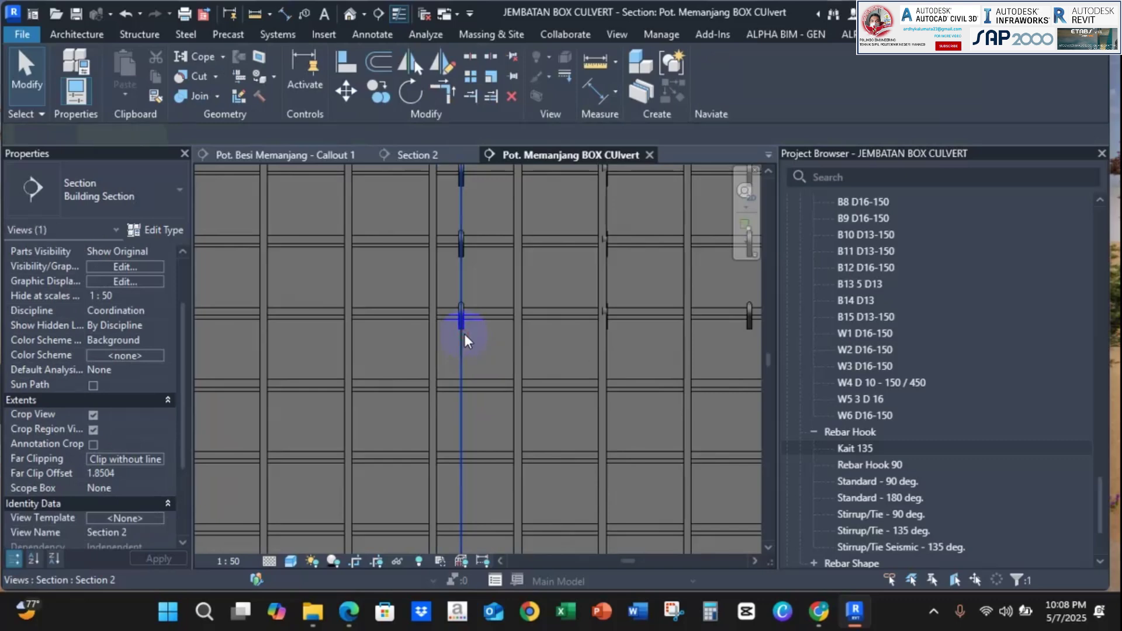
{"action": "key", "text": "Delete"}
{"action": "left_click", "coordinate": [667, 358]}
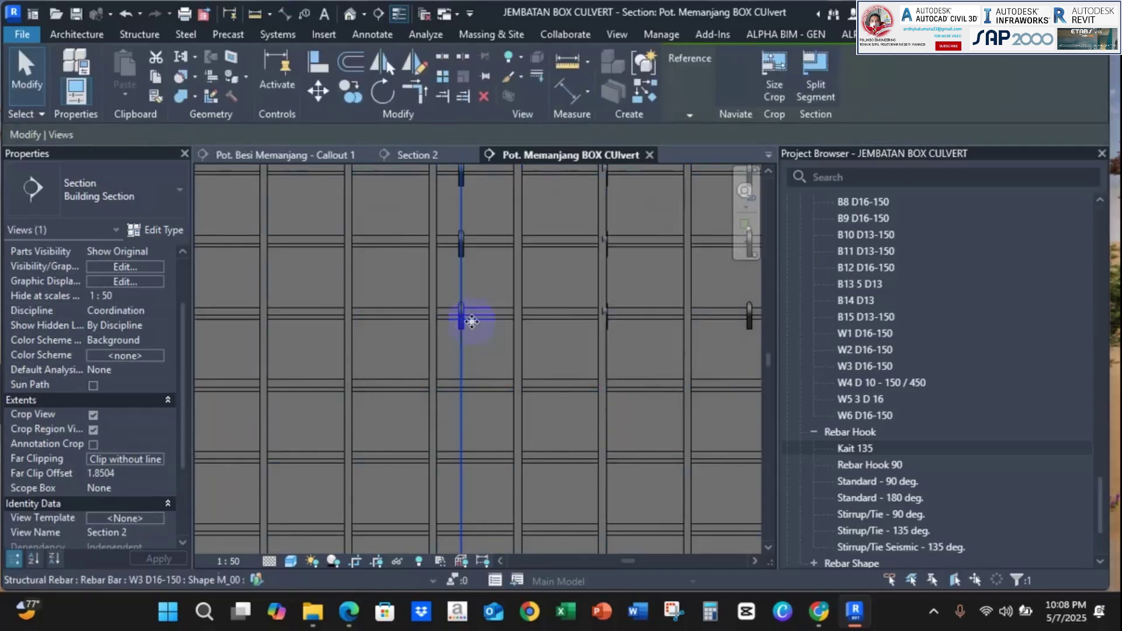
{"action": "left_click", "coordinate": [474, 305]}
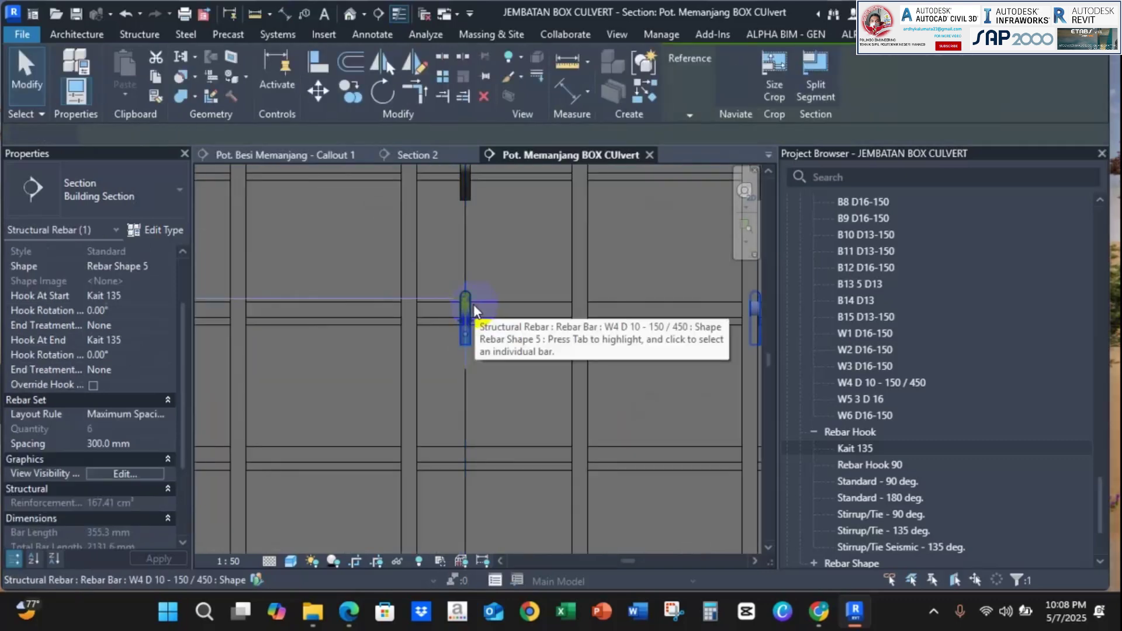
{"action": "key", "text": "Escape"}
{"action": "middle_click_drag", "start_coordinate": [473, 307], "coordinate": [312, 398]}
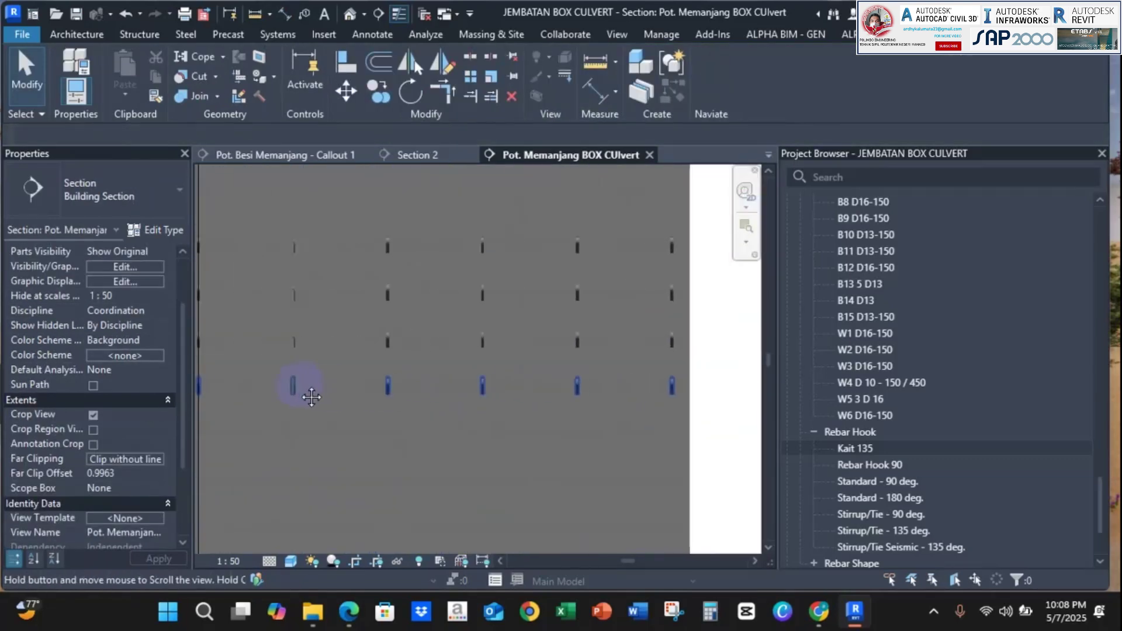
Extend the lowest remaining W4 tie set toward the culvert wall, ending about 0.09 m from its inner reference, for 11 ties.
{"action": "left_click", "coordinate": [670, 393]}
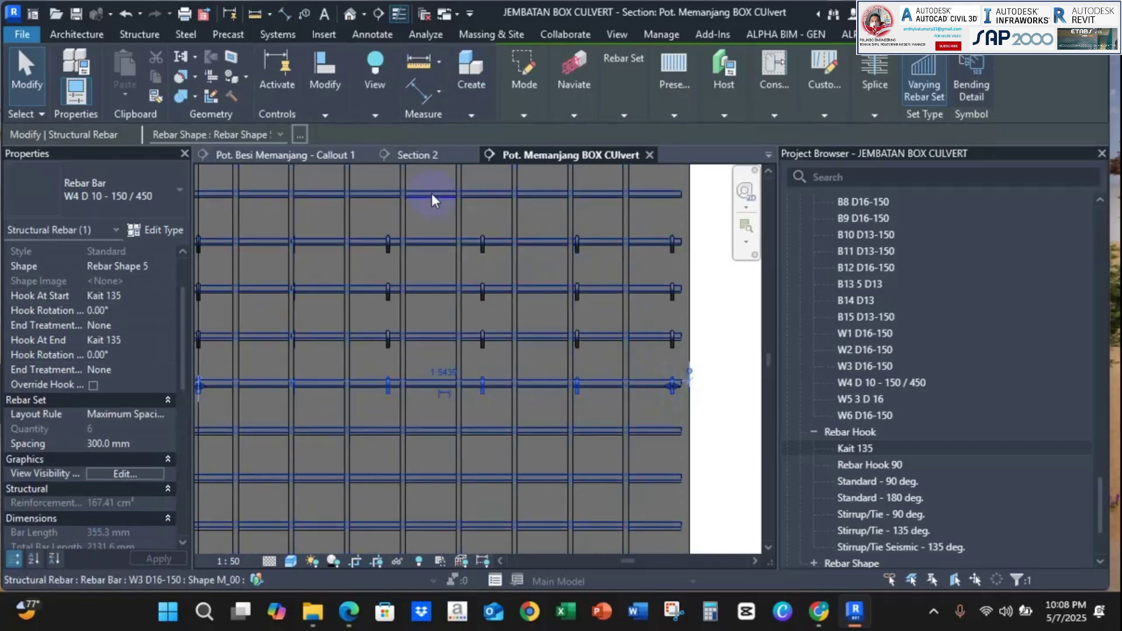
{"action": "scroll", "coordinate": [447, 327], "scroll_direction": "down", "scroll_amount": 4}
{"action": "middle_click_drag", "start_coordinate": [447, 327], "coordinate": [647, 348]}
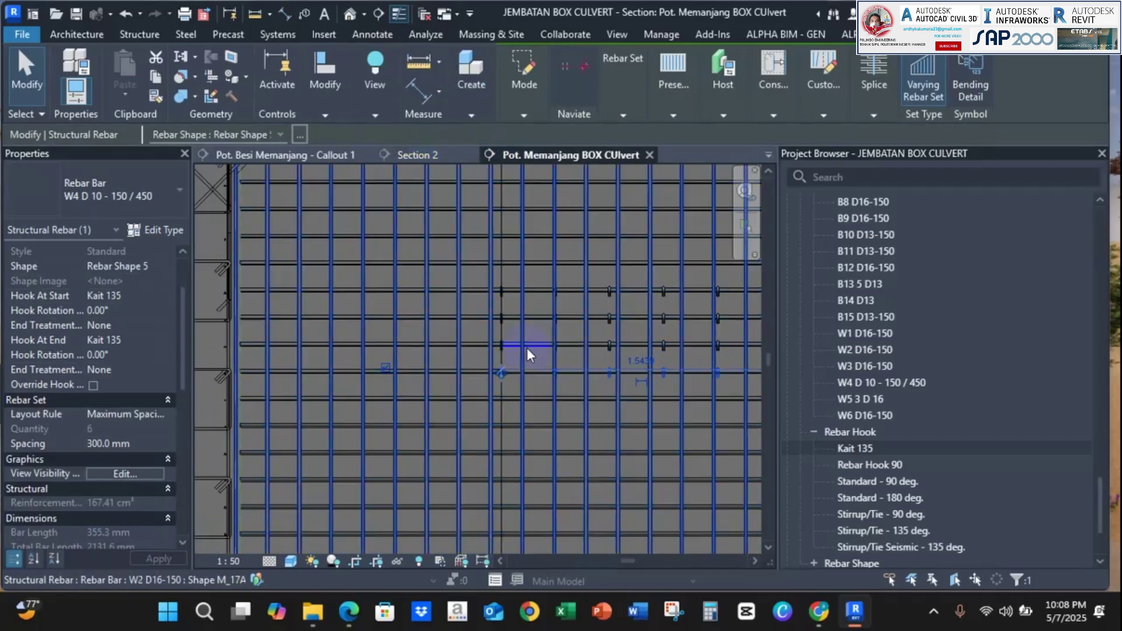
{"action": "scroll", "coordinate": [493, 376], "scroll_direction": "up", "scroll_amount": 3}
{"action": "middle_click_drag", "start_coordinate": [492, 376], "coordinate": [604, 377]}
{"action": "left_click_drag", "start_coordinate": [613, 373], "coordinate": [247, 379]}
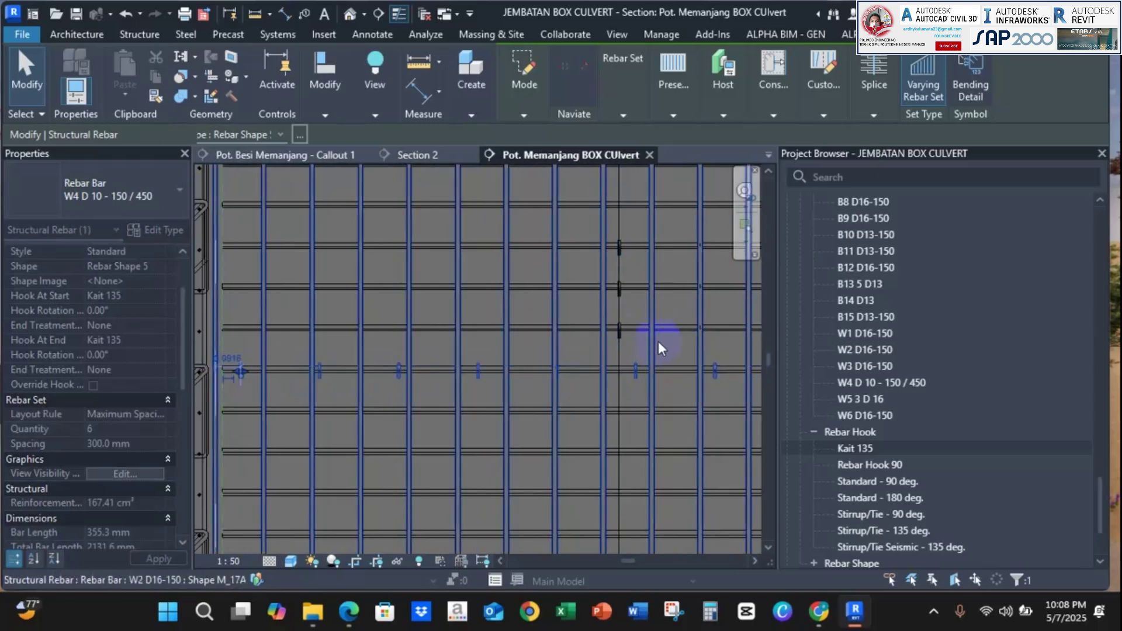
Extend the W4 tie set one W3 bar higher to align with the extended set below, giving 11 ties.
{"action": "scroll", "coordinate": [624, 339], "scroll_direction": "up", "scroll_amount": 3}
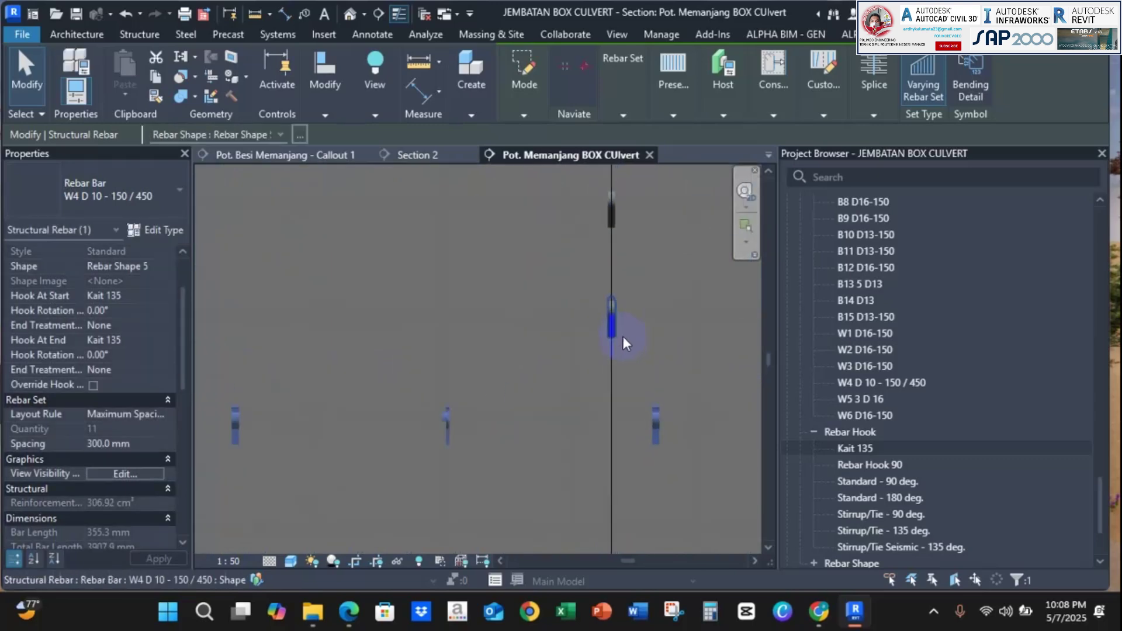
{"action": "left_click", "coordinate": [622, 335]}
{"action": "key", "text": "Escape"}
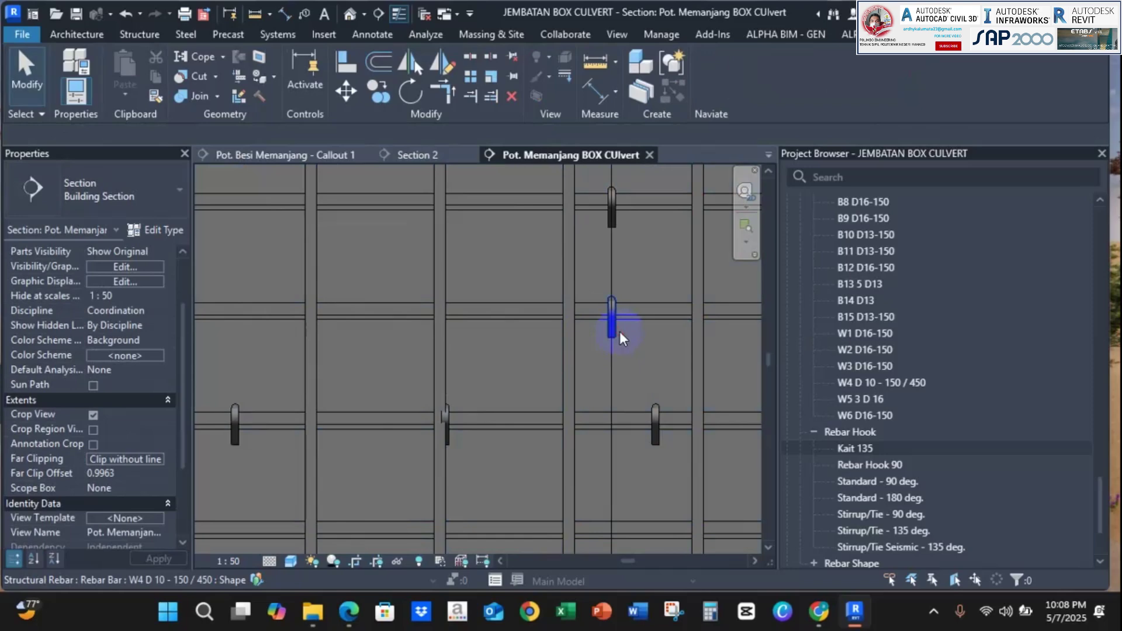
{"action": "left_click", "coordinate": [620, 333]}
{"action": "scroll", "coordinate": [680, 354], "scroll_direction": "down", "scroll_amount": 3}
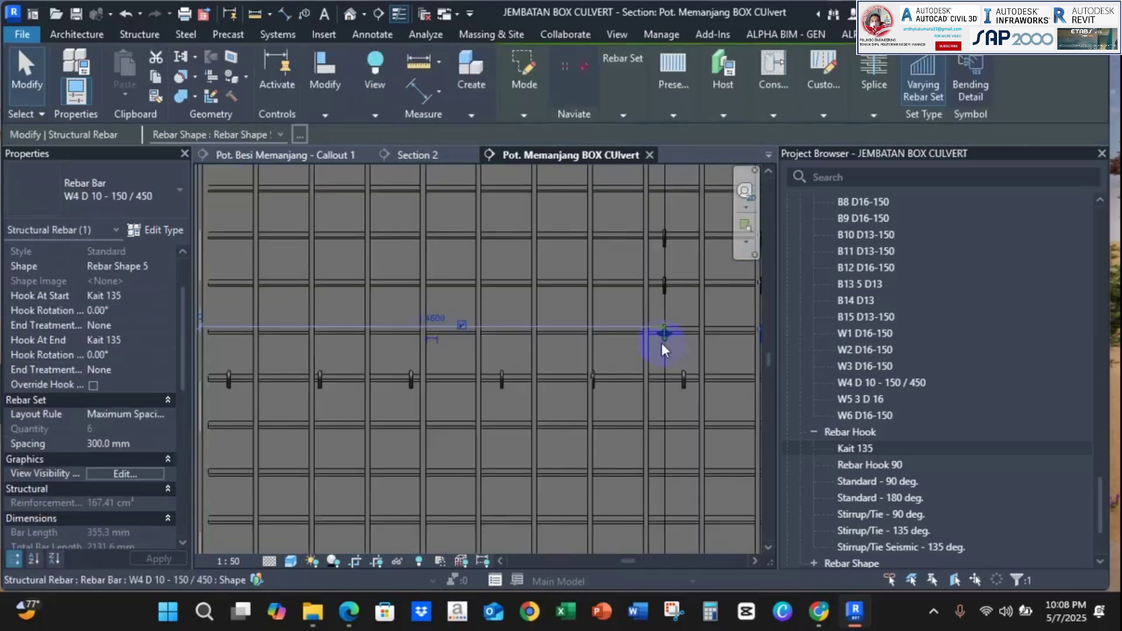
{"action": "left_click_drag", "start_coordinate": [661, 336], "coordinate": [228, 331]}
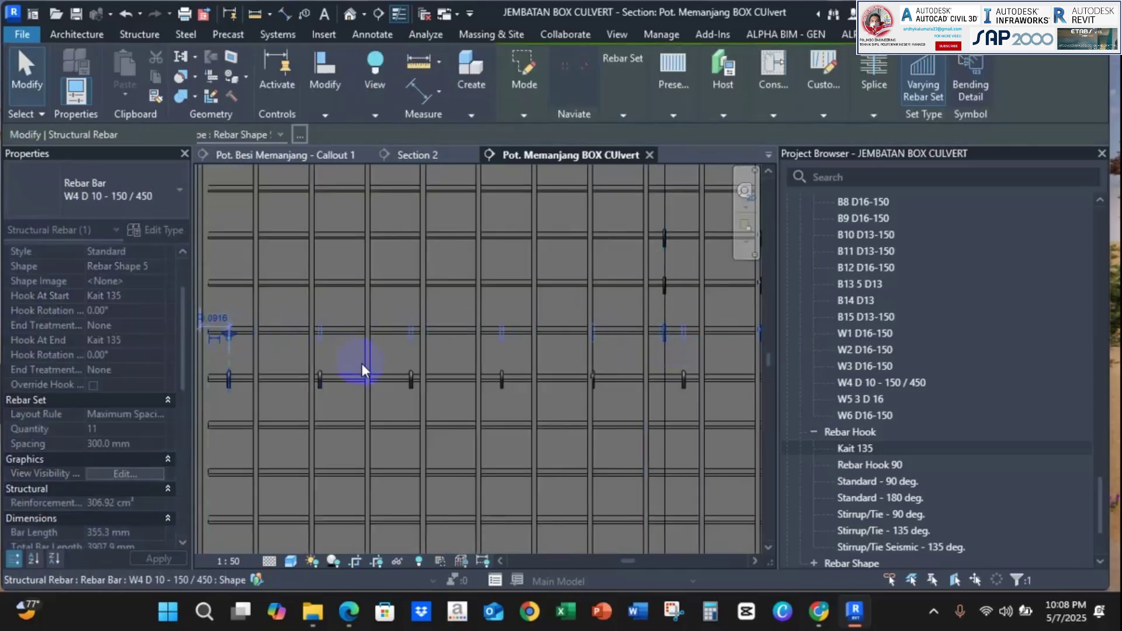
Clear the selection and examine the W4 ties along the extended rows in the longitudinal section.
{"action": "scroll", "coordinate": [422, 361], "scroll_direction": "down", "scroll_amount": 3}
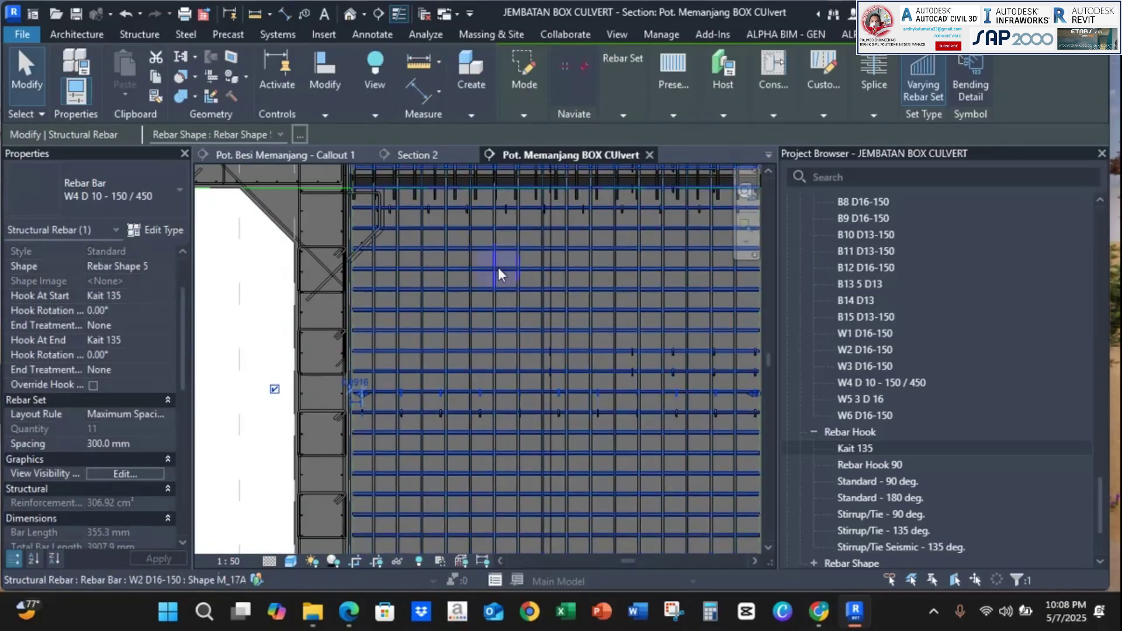
{"action": "scroll", "coordinate": [590, 387], "scroll_direction": "up", "scroll_amount": 3}
{"action": "key", "text": "Escape"}
{"action": "key", "text": "Escape"}
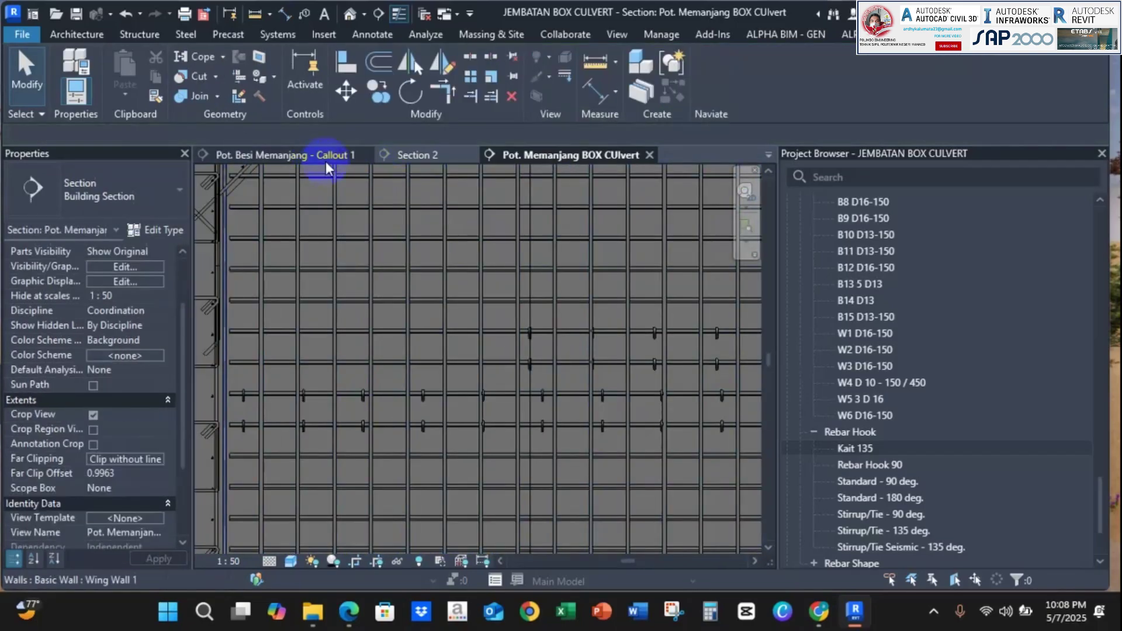
{"action": "scroll", "coordinate": [877, 420], "scroll_direction": "up", "scroll_amount": 6}
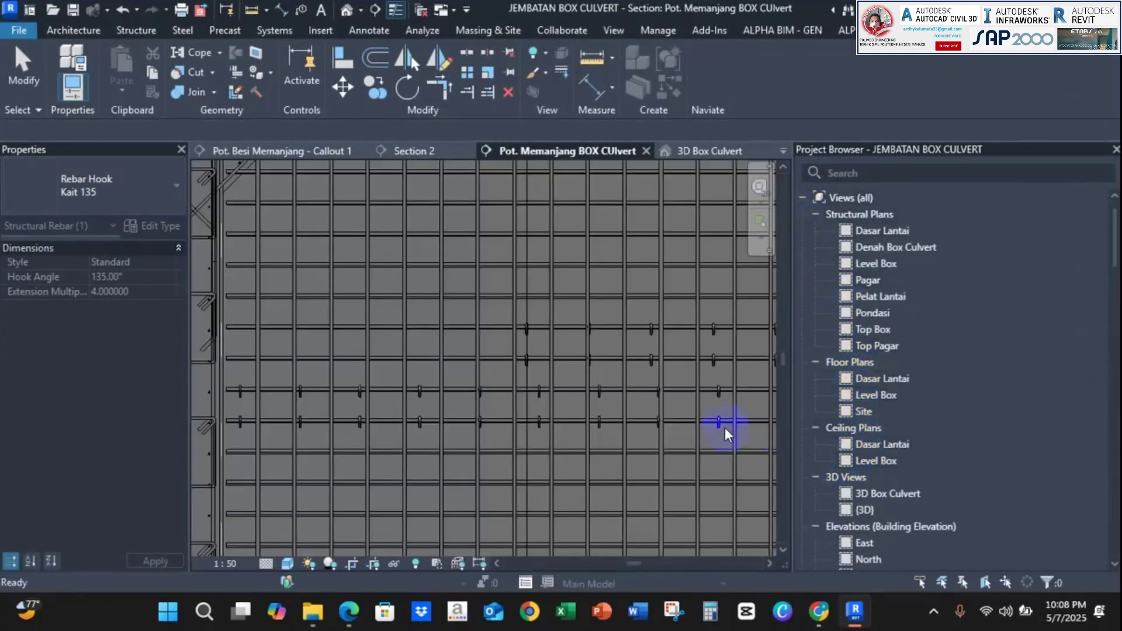
{"action": "scroll", "coordinate": [725, 427], "scroll_direction": "up", "scroll_amount": 3}
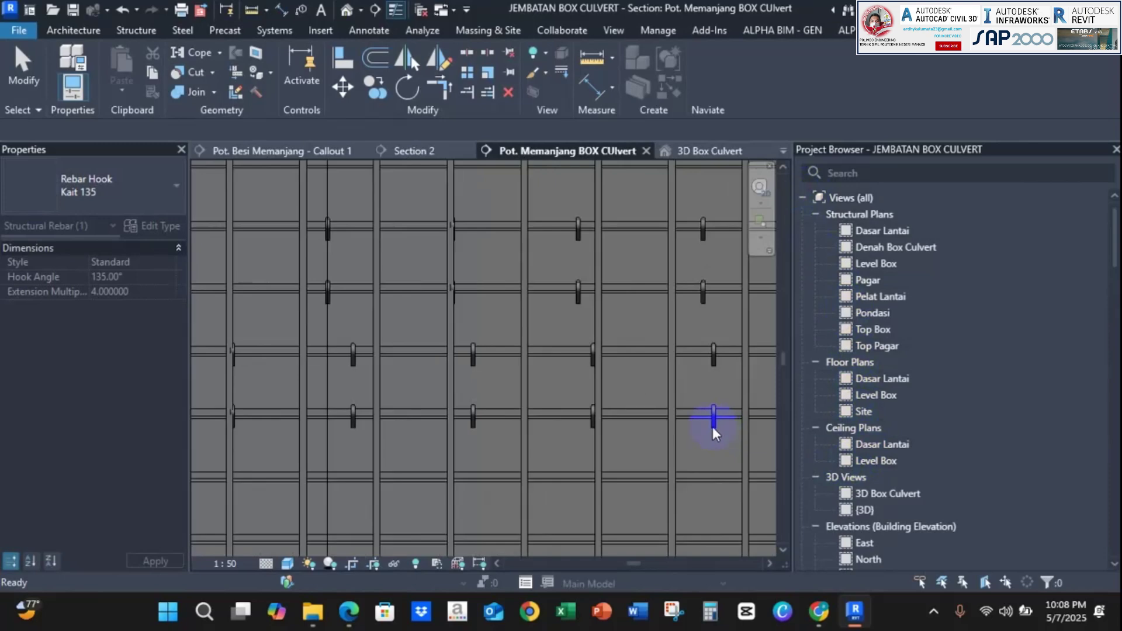
Select all instances of the W4 D 10 - 150 / 450 tie sets, starting from one tie in Section 2.
{"action": "left_click", "coordinate": [430, 153]}
{"action": "scroll", "coordinate": [527, 384], "scroll_direction": "up", "scroll_amount": 1}
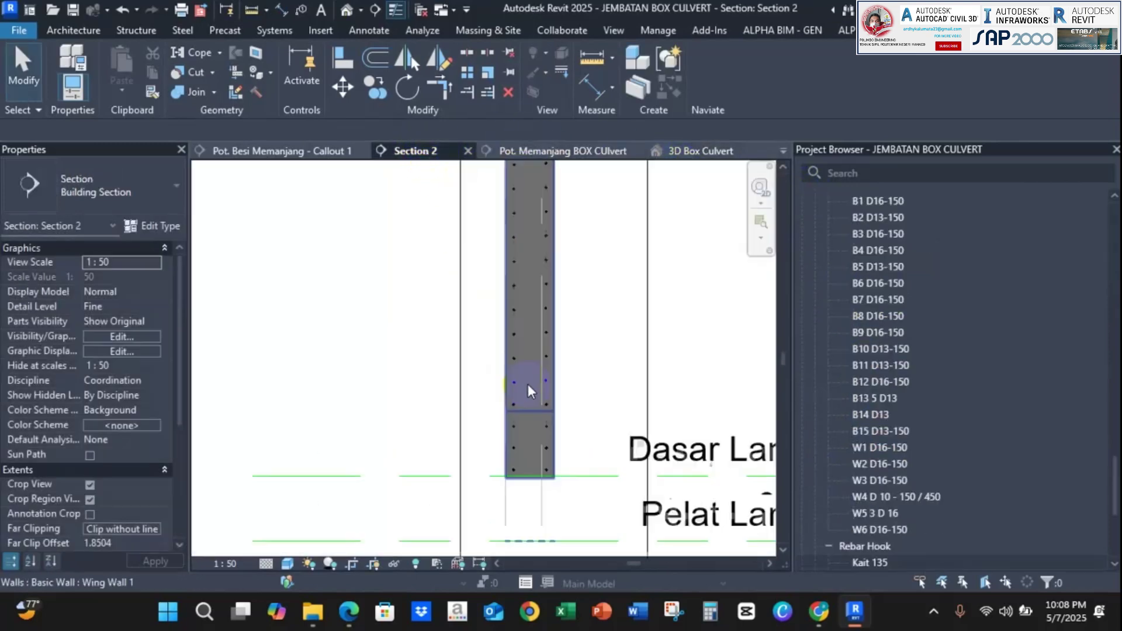
{"action": "scroll", "coordinate": [561, 325], "scroll_direction": "down", "scroll_amount": 1}
{"action": "middle_click_drag", "start_coordinate": [565, 324], "coordinate": [534, 529]}
{"action": "scroll", "coordinate": [534, 388], "scroll_direction": "down", "scroll_amount": 1}
{"action": "middle_click_drag", "start_coordinate": [528, 388], "coordinate": [520, 476]}
{"action": "scroll", "coordinate": [504, 454], "scroll_direction": "up", "scroll_amount": 4}
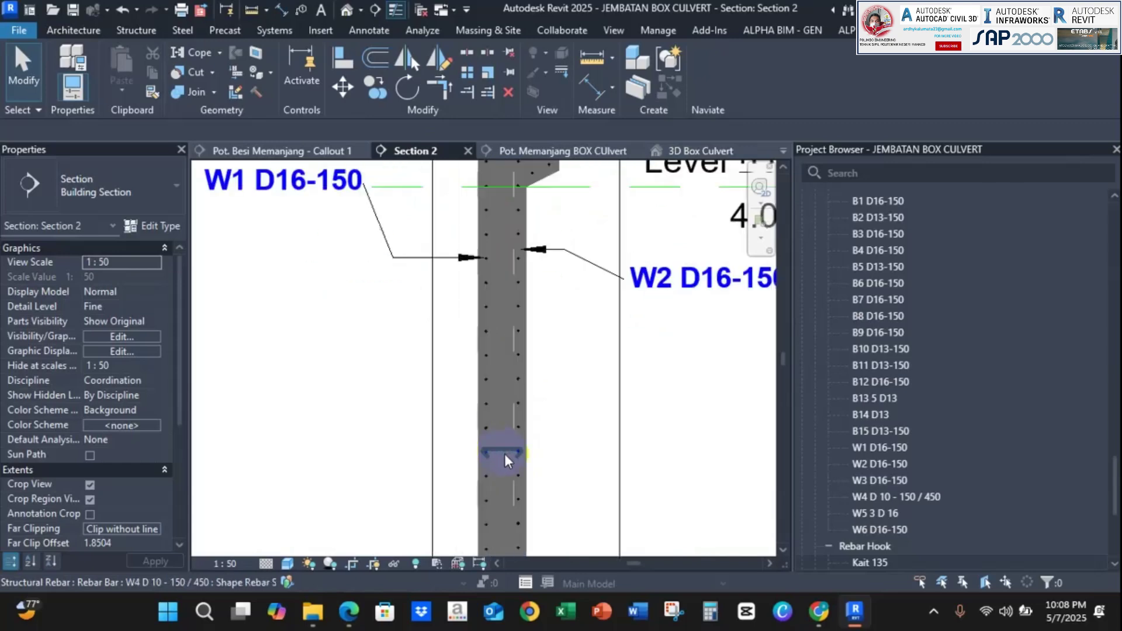
{"action": "left_click", "coordinate": [506, 450]}
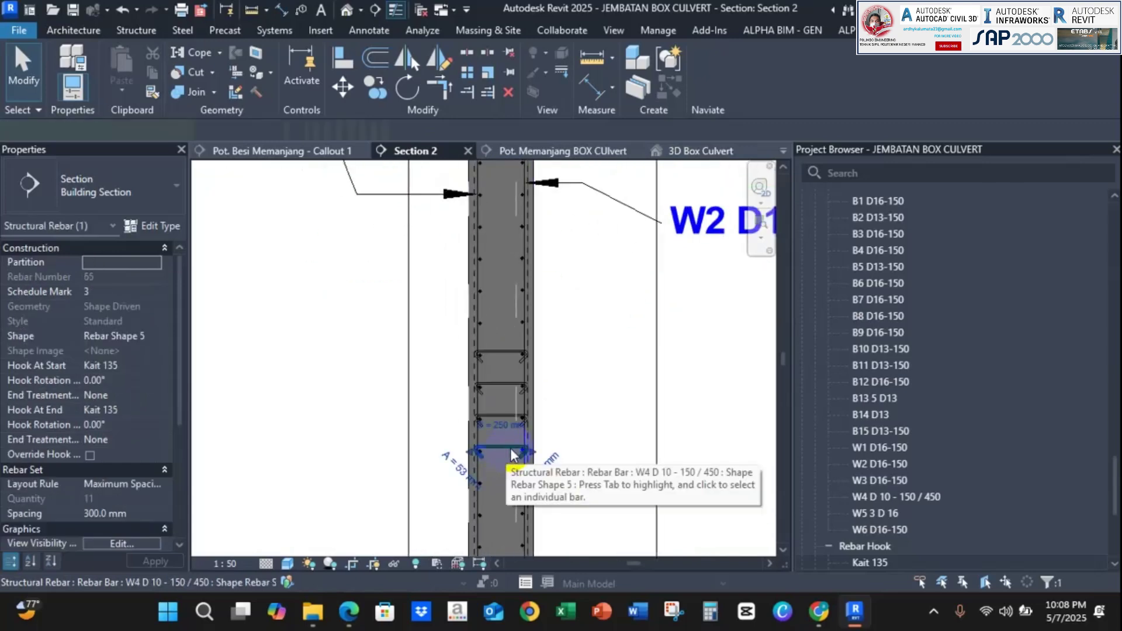
{"action": "right_click", "coordinate": [506, 450]}
{"action": "mouse_move", "coordinate": [672, 308]}
{"action": "left_click", "coordinate": [762, 311]}
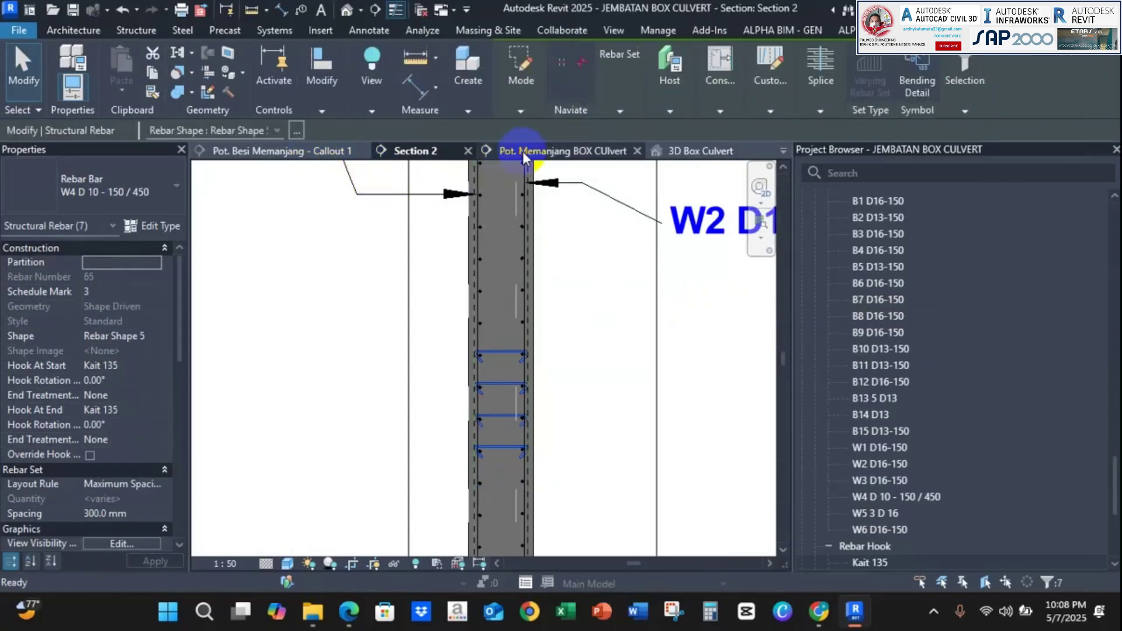
Check the view visibility states of the selected W4 tie sets from the Pot. Memanjang BOX CUlvert section.
{"action": "key", "text": "ctrl+Tab"}
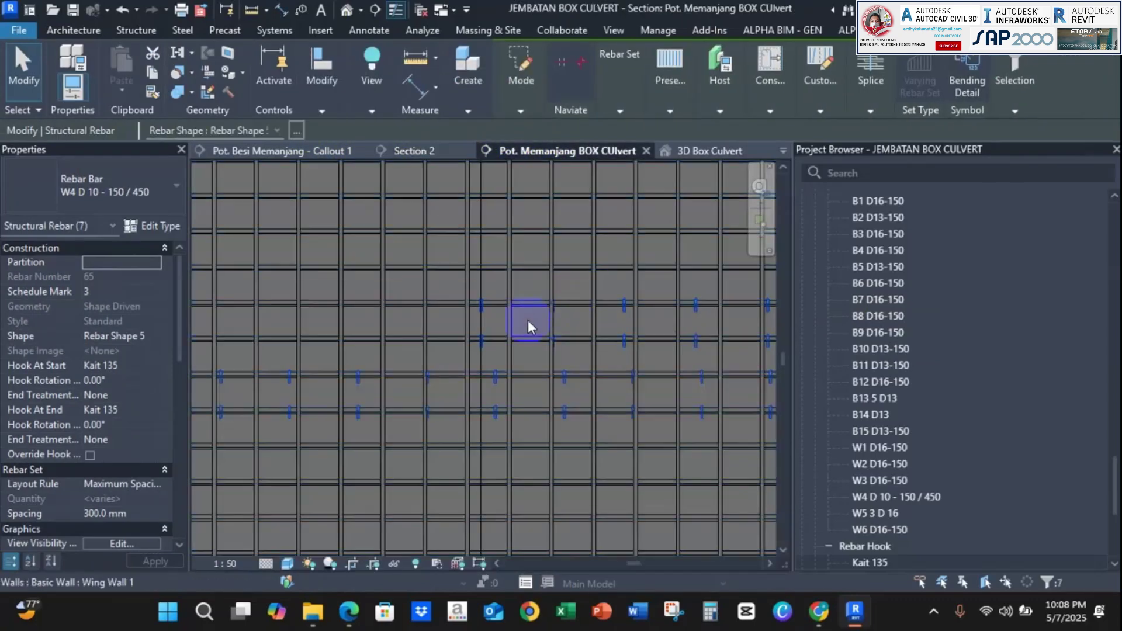
{"action": "left_click", "coordinate": [726, 419]}
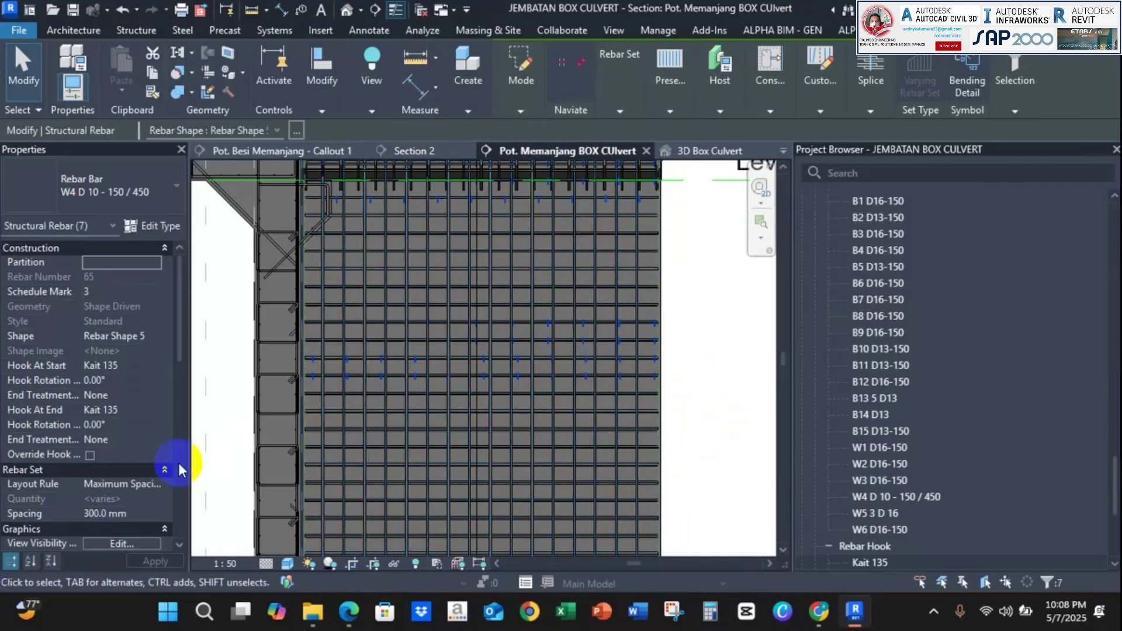
{"action": "left_click", "coordinate": [122, 544]}
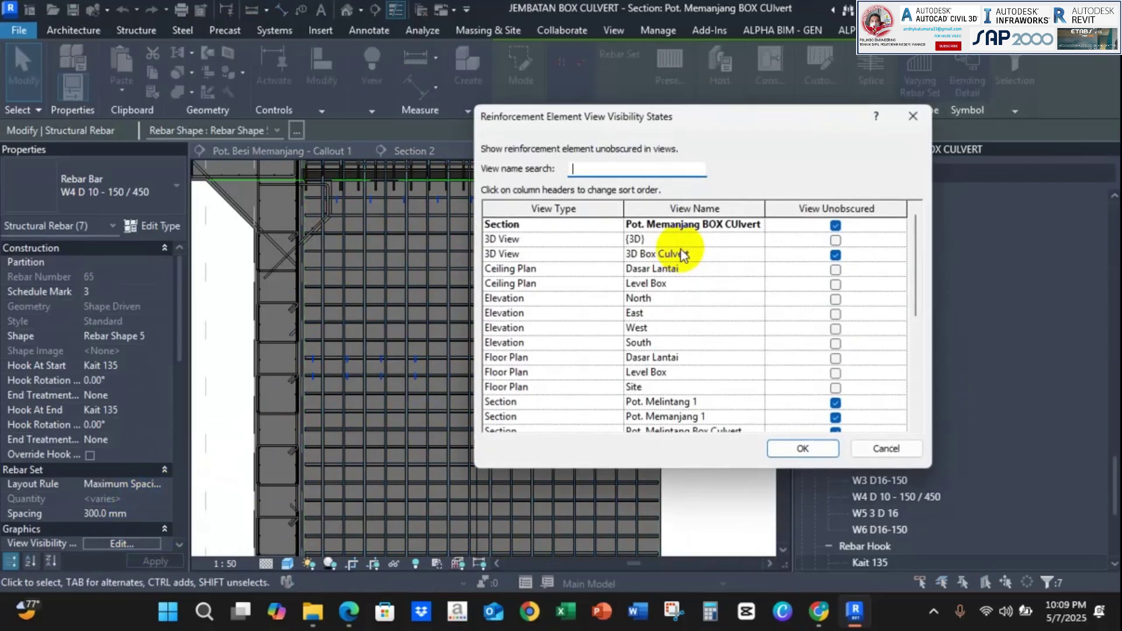
{"action": "left_click", "coordinate": [835, 225]}
{"action": "left_click", "coordinate": [802, 449]}
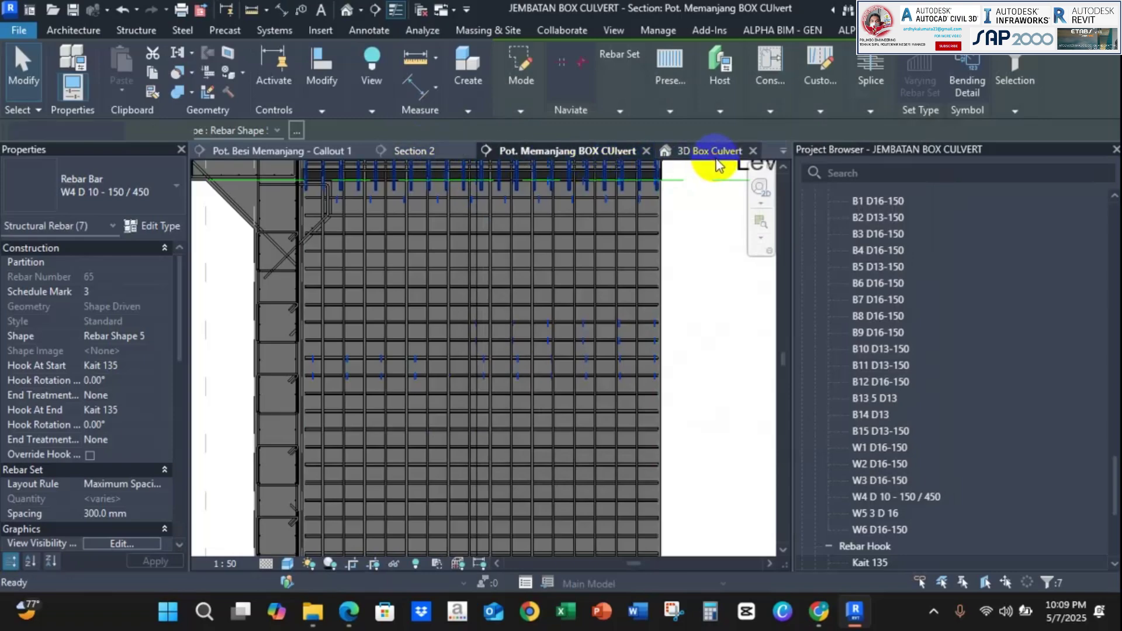
Inspect the W4 ties inside the wing wall in the 3D Box Culvert view.
{"action": "left_click", "coordinate": [716, 157]}
{"action": "scroll", "coordinate": [657, 220], "scroll_direction": "up", "scroll_amount": 5}
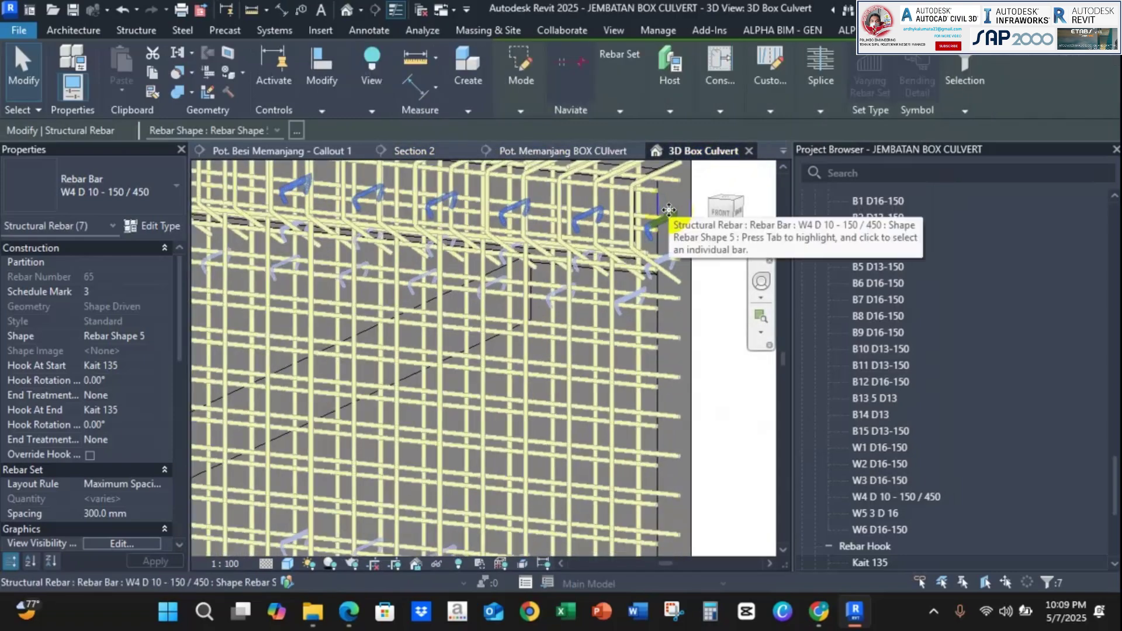
{"action": "left_click", "coordinate": [622, 314]}
{"action": "scroll", "coordinate": [612, 307], "scroll_direction": "down", "scroll_amount": 6}
{"action": "middle_click_drag", "start_coordinate": [614, 308], "coordinate": [584, 339], "text": "shift"}
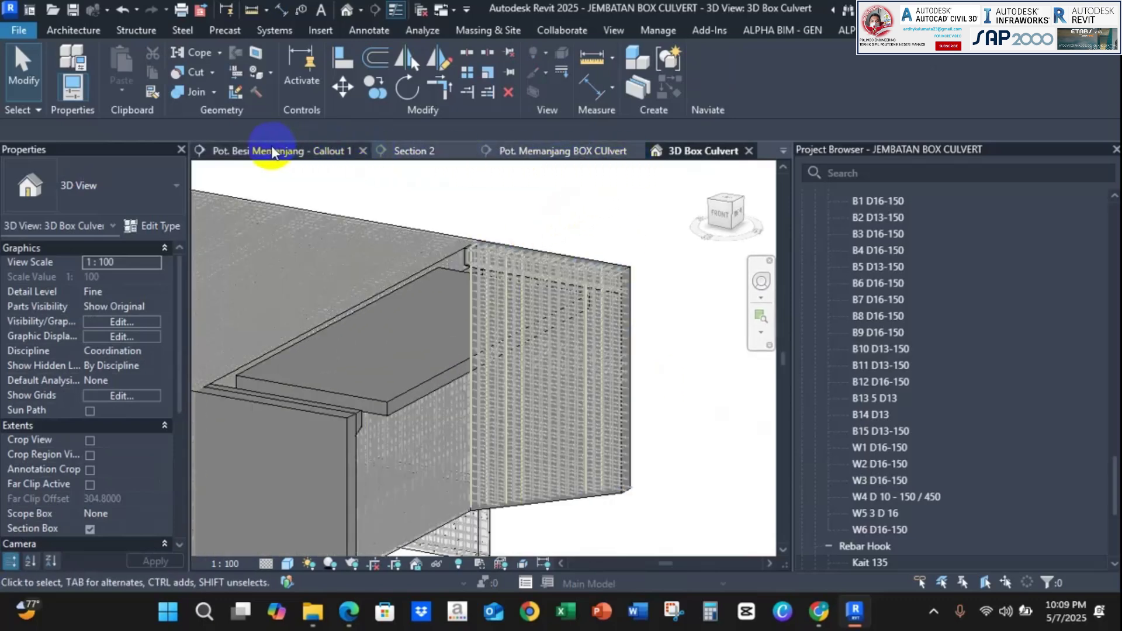
{"action": "middle_click_drag", "start_coordinate": [367, 220], "coordinate": [496, 244], "text": "shift"}
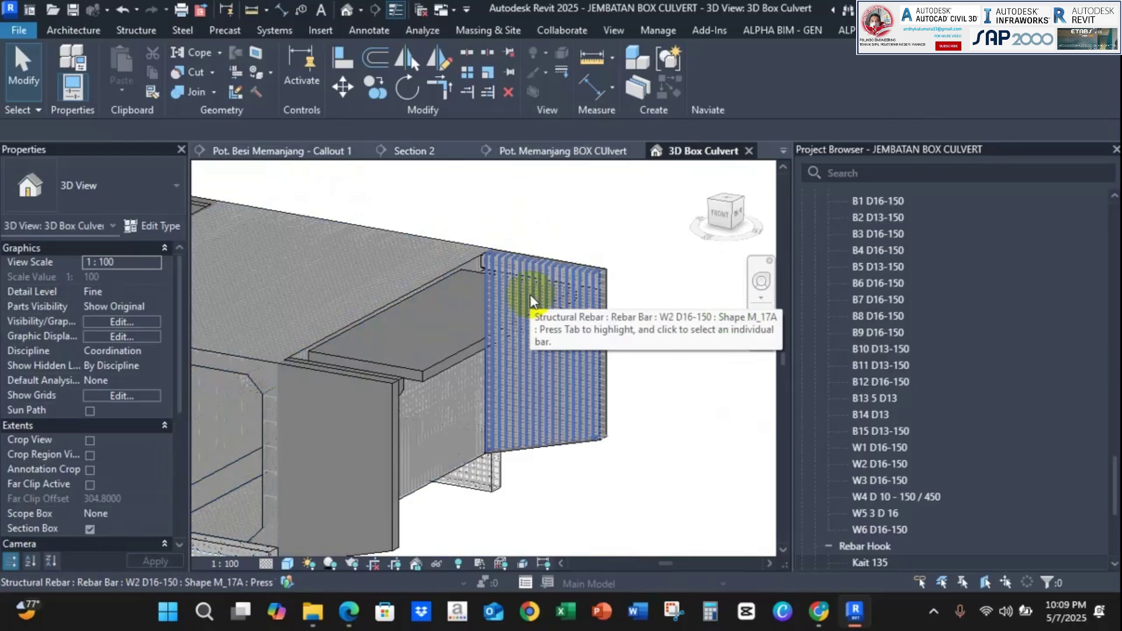
{"action": "key", "text": "alt+Tab"}
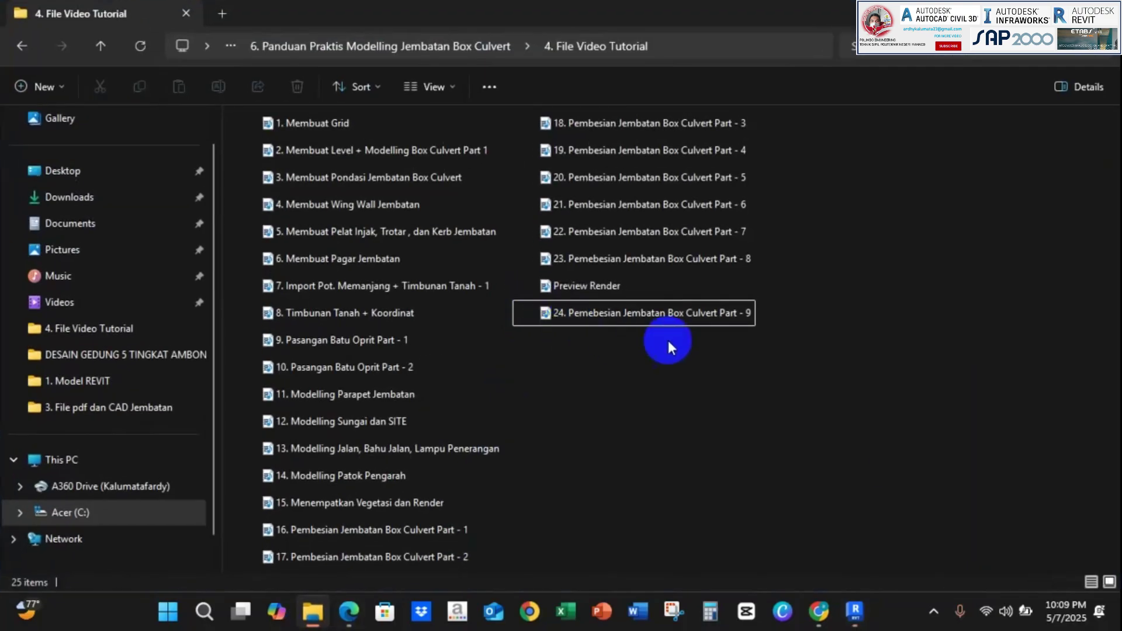
{"action": "key", "text": "alt+Tab"}
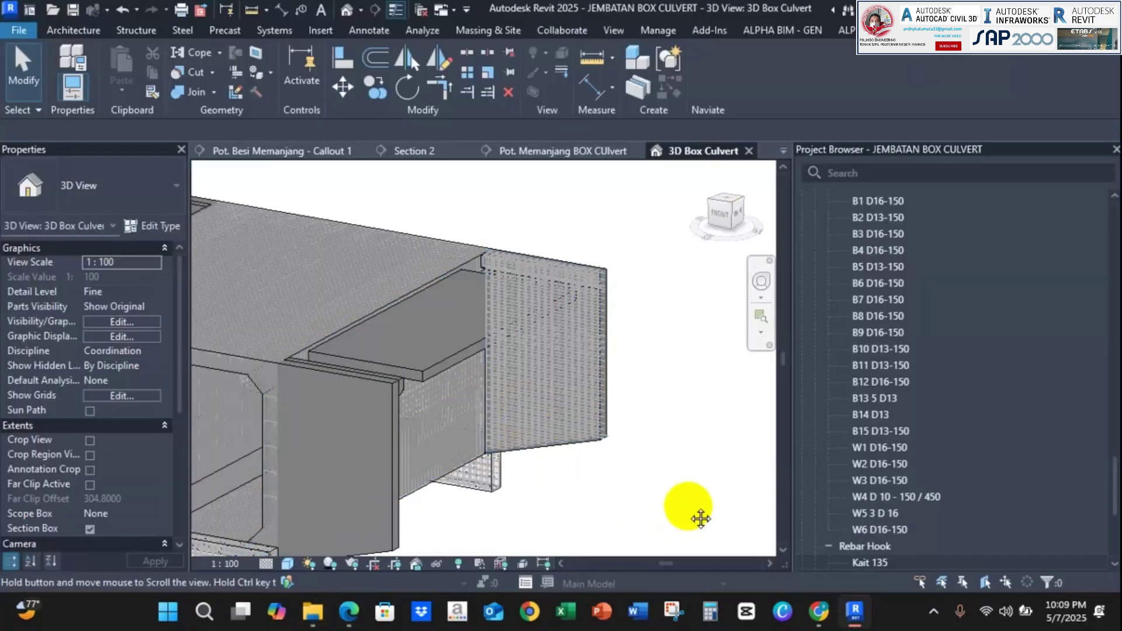
{"action": "middle_click_drag", "start_coordinate": [689, 514], "coordinate": [636, 329], "text": "shift"}
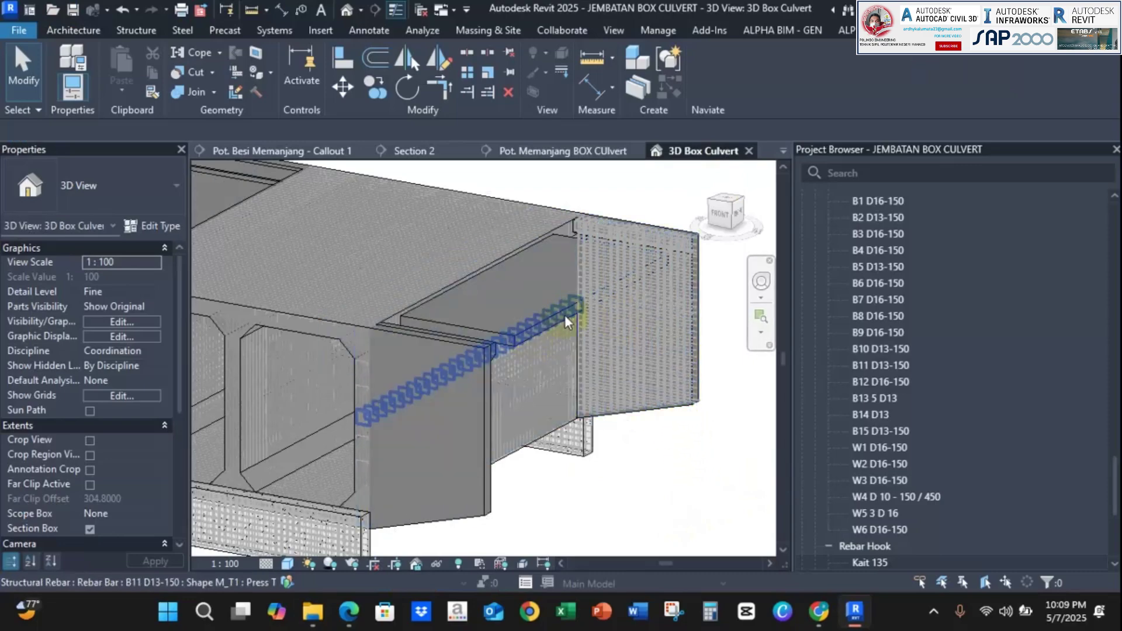
{"action": "scroll", "coordinate": [614, 368], "scroll_direction": "down", "scroll_amount": 5}
{"action": "middle_click_drag", "start_coordinate": [656, 388], "coordinate": [596, 333], "text": "shift"}
{"action": "scroll", "coordinate": [676, 287], "scroll_direction": "up", "scroll_amount": 5}
{"action": "scroll", "coordinate": [676, 287], "scroll_direction": "down", "scroll_amount": 3}
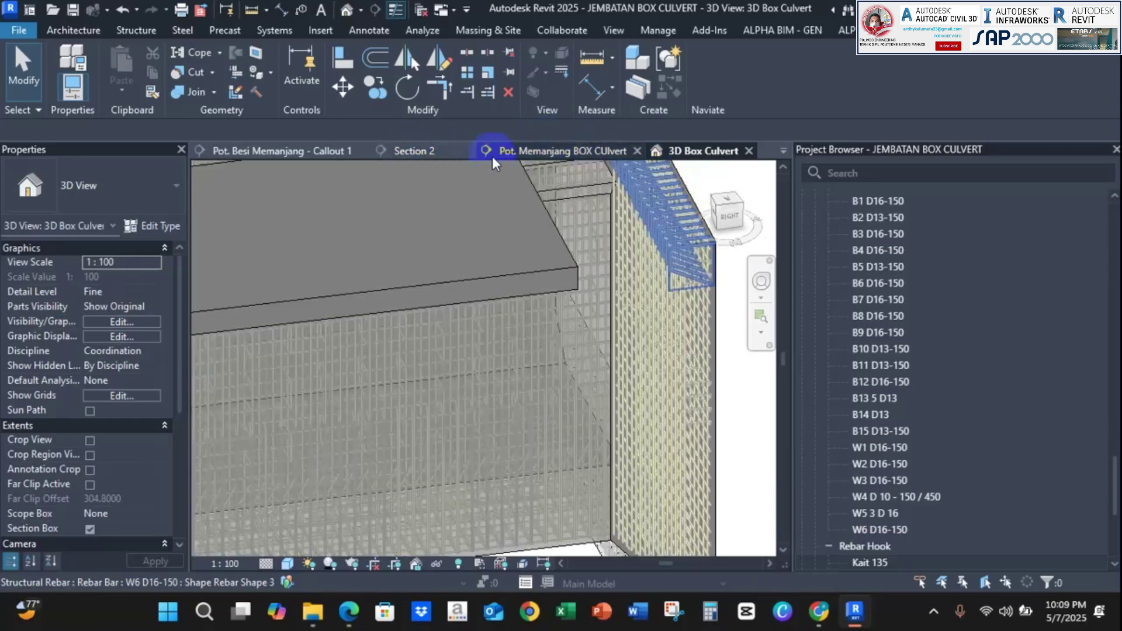
{"action": "left_click", "coordinate": [295, 152]}
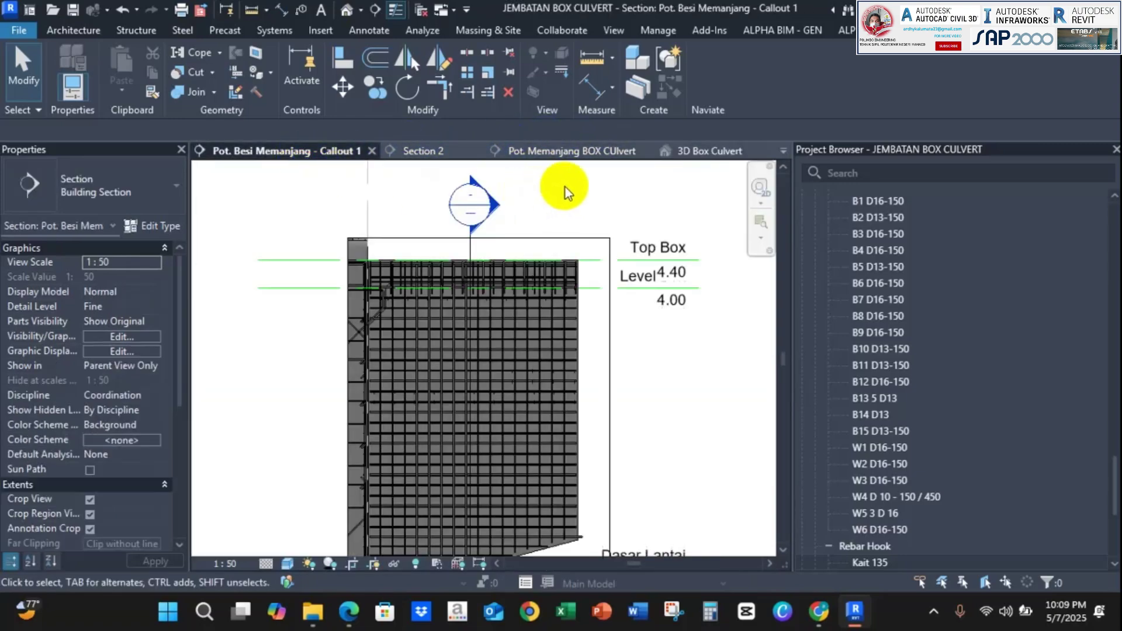
{"action": "left_click", "coordinate": [544, 151]}
Examine the rows of W4 ties near the upper edge of the wing wall in the 3D view.
{"action": "scroll", "coordinate": [603, 309], "scroll_direction": "up", "scroll_amount": 3}
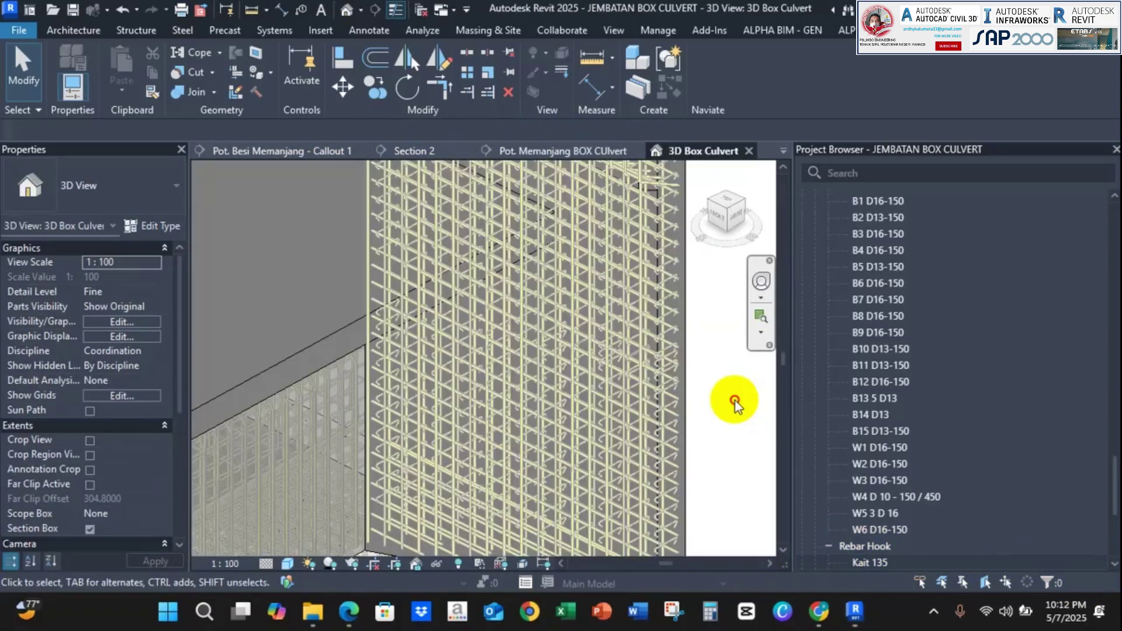
{"action": "scroll", "coordinate": [729, 413], "scroll_direction": "down", "scroll_amount": 2}
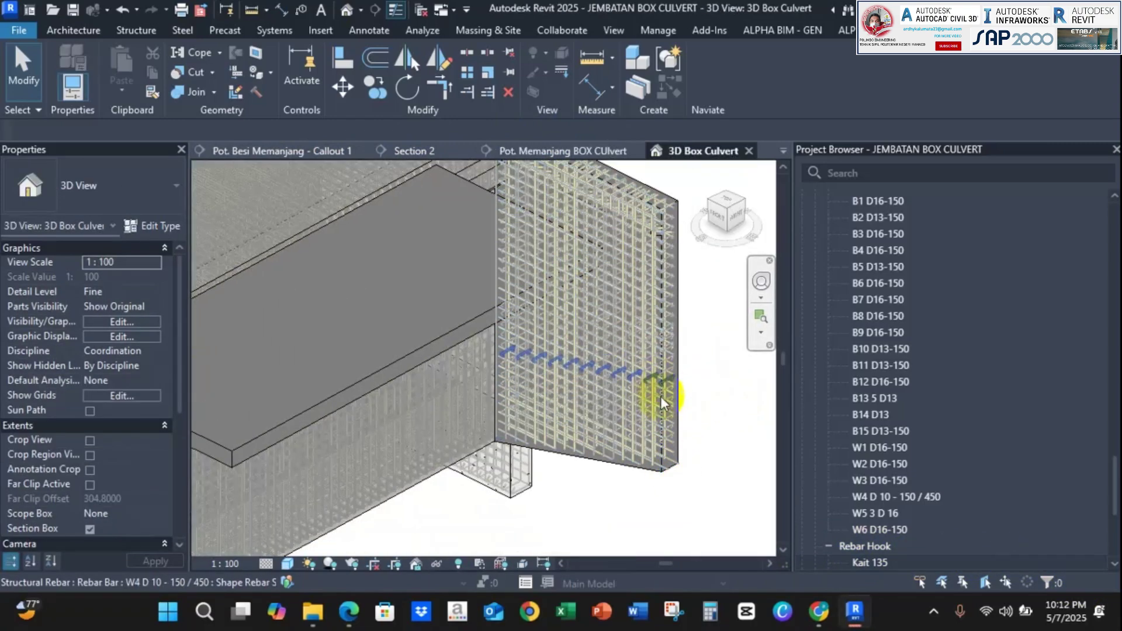
{"action": "middle_click_drag", "start_coordinate": [651, 313], "coordinate": [646, 463]}
{"action": "scroll", "coordinate": [651, 296], "scroll_direction": "up", "scroll_amount": 3}
{"action": "middle_click_drag", "start_coordinate": [651, 304], "coordinate": [646, 426]}
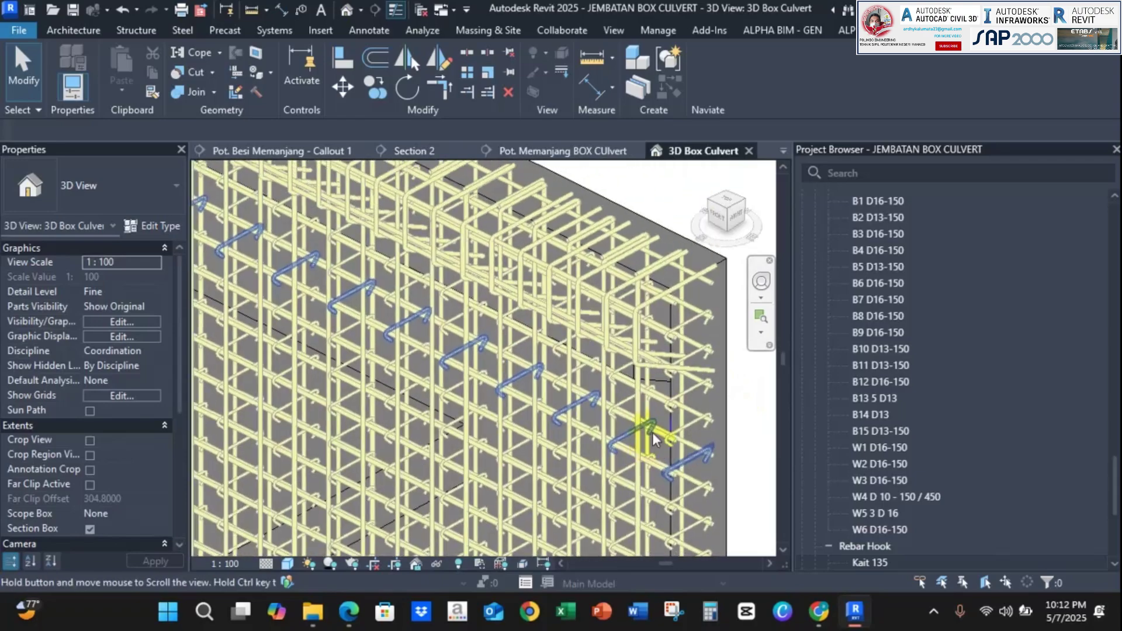
Compare the wall top in Section 2 with page 18 of the PDF drawing and circle the Ws D16-300 label there.
{"action": "left_click", "coordinate": [418, 151]}
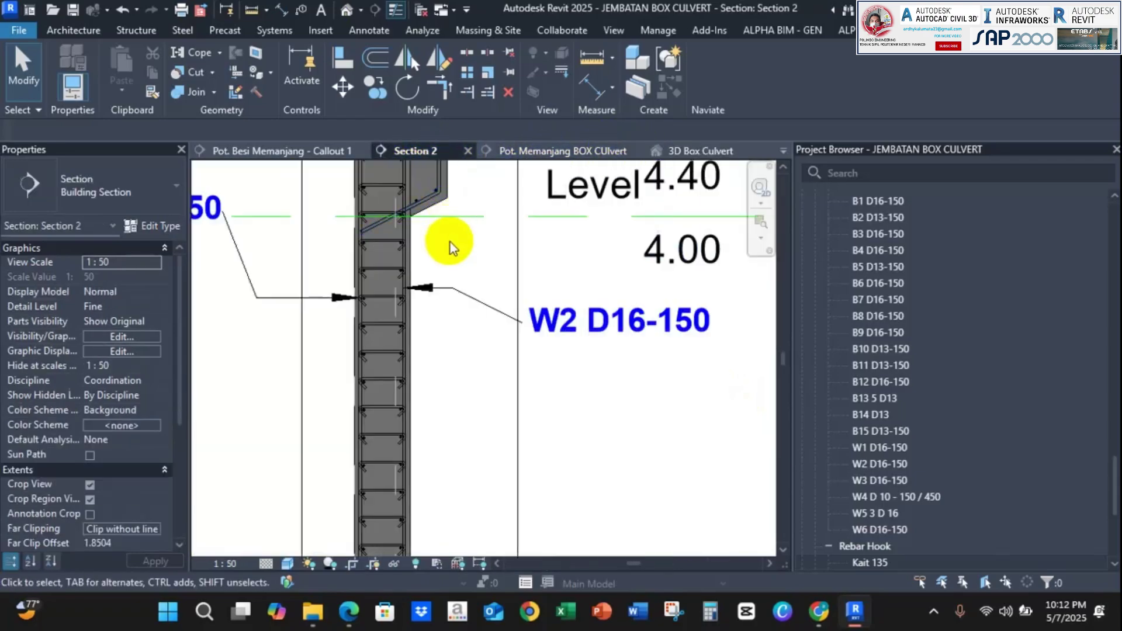
{"action": "scroll", "coordinate": [444, 283], "scroll_direction": "down", "scroll_amount": 1}
{"action": "scroll", "coordinate": [441, 368], "scroll_direction": "up", "scroll_amount": 2}
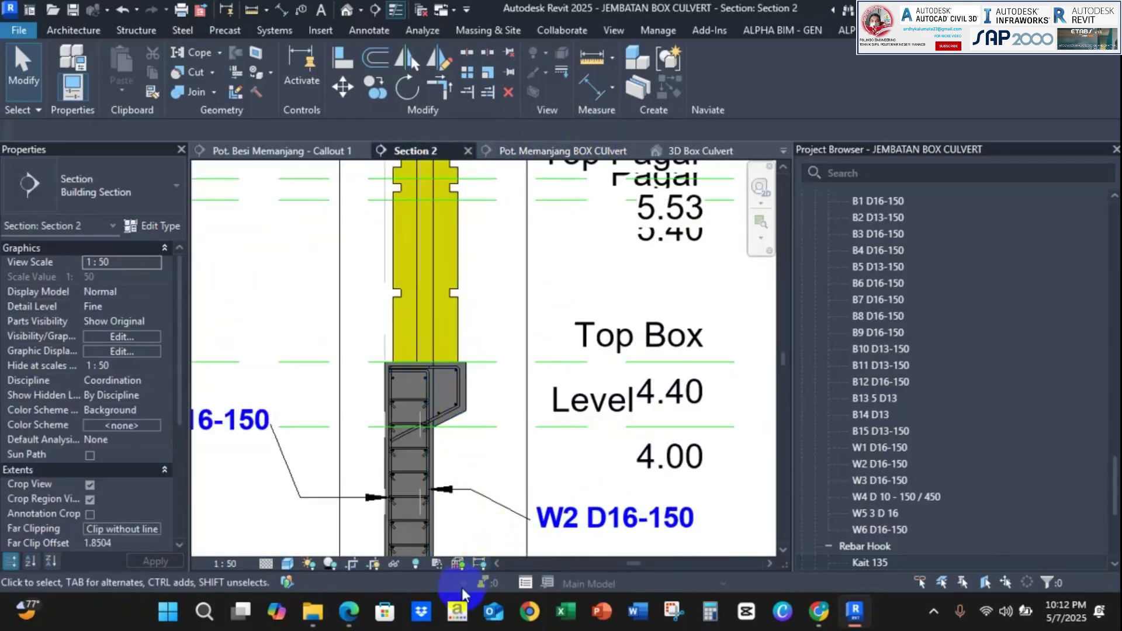
{"action": "left_click", "coordinate": [350, 614]}
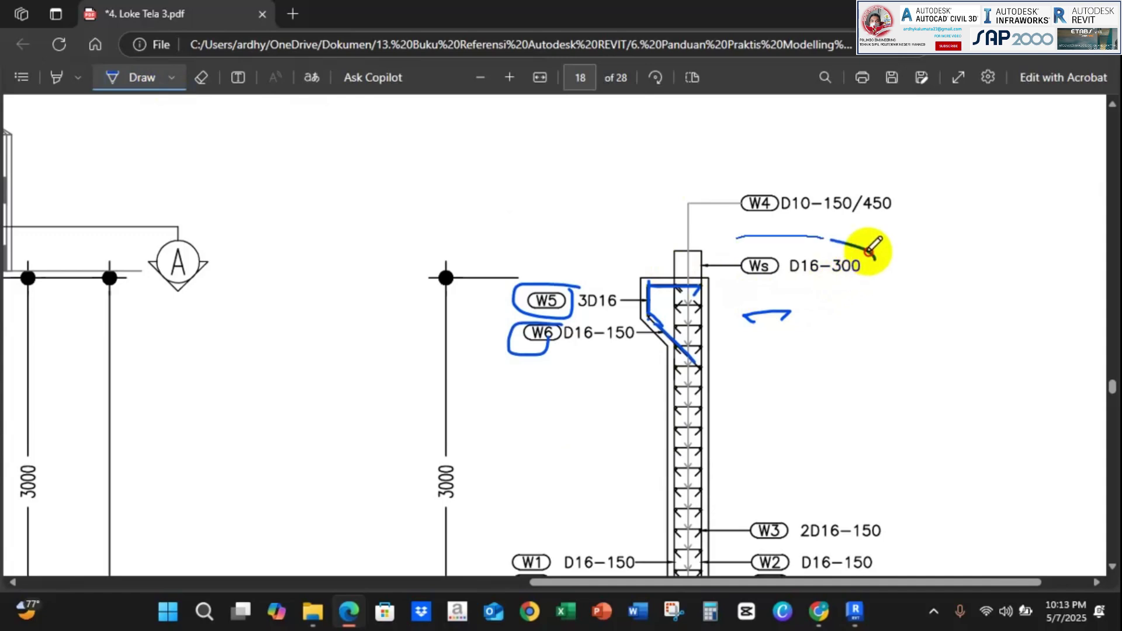
{"action": "mouse_move", "coordinate": [869, 251]}
{"action": "left_mouse_down"}
{"action": "mouse_move", "coordinate": [752, 284]}
{"action": "mouse_move", "coordinate": [858, 249]}
{"action": "left_mouse_up"}
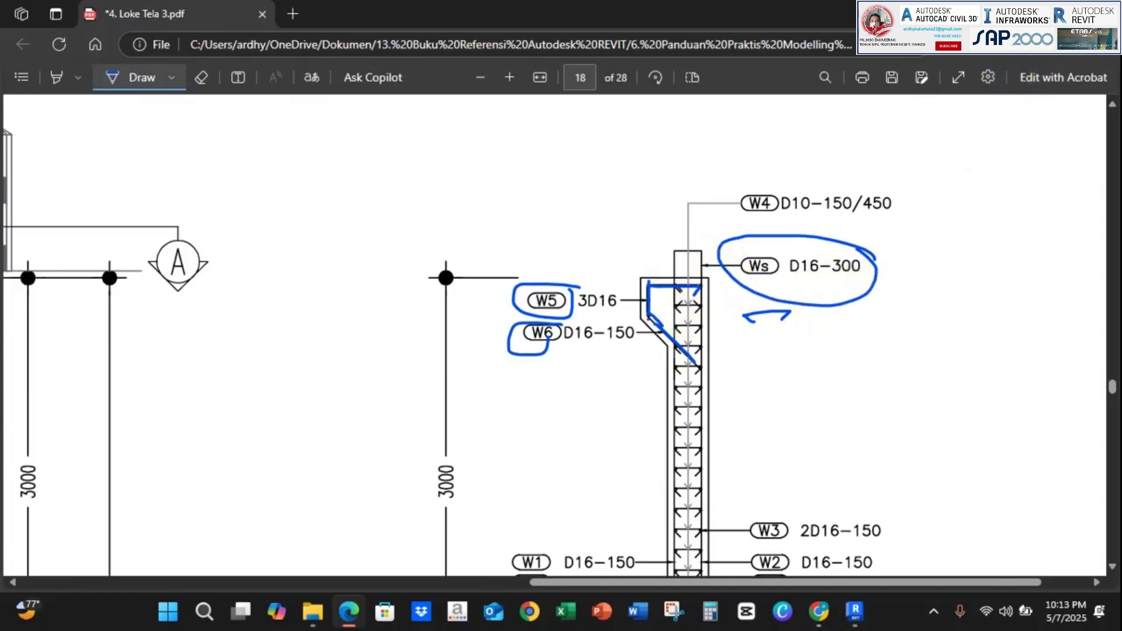
{"action": "key", "text": "alt+Tab"}
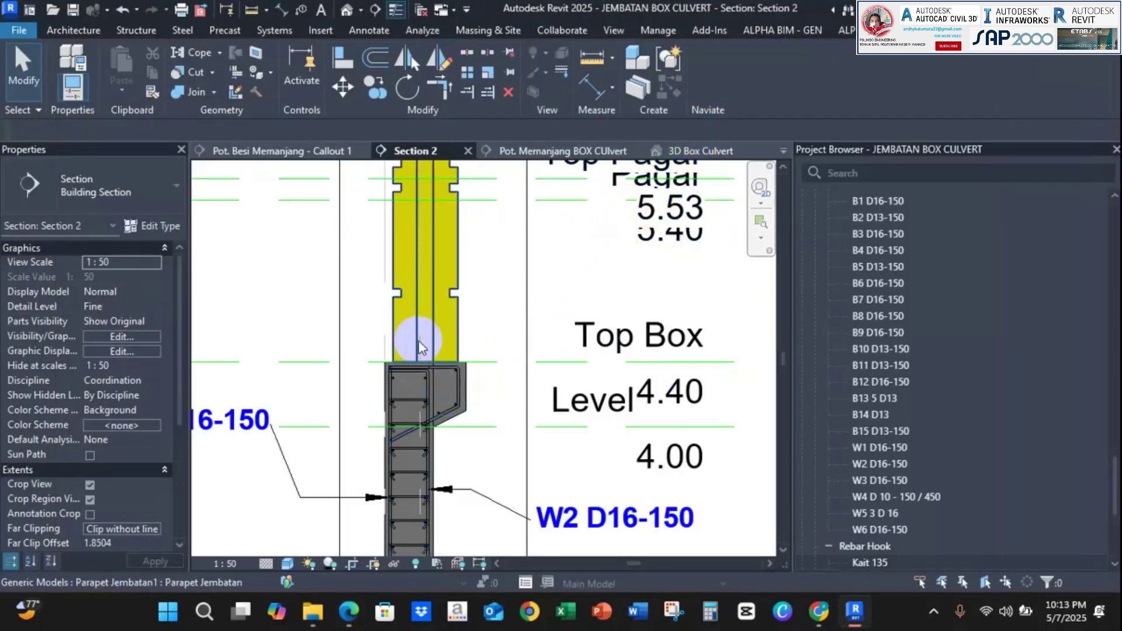
Duplicate the W6 D16-150 rebar type and rename the copy Ws D16-300, following the PDF drawing's label.
{"action": "scroll", "coordinate": [408, 405], "scroll_direction": "up", "scroll_amount": 2}
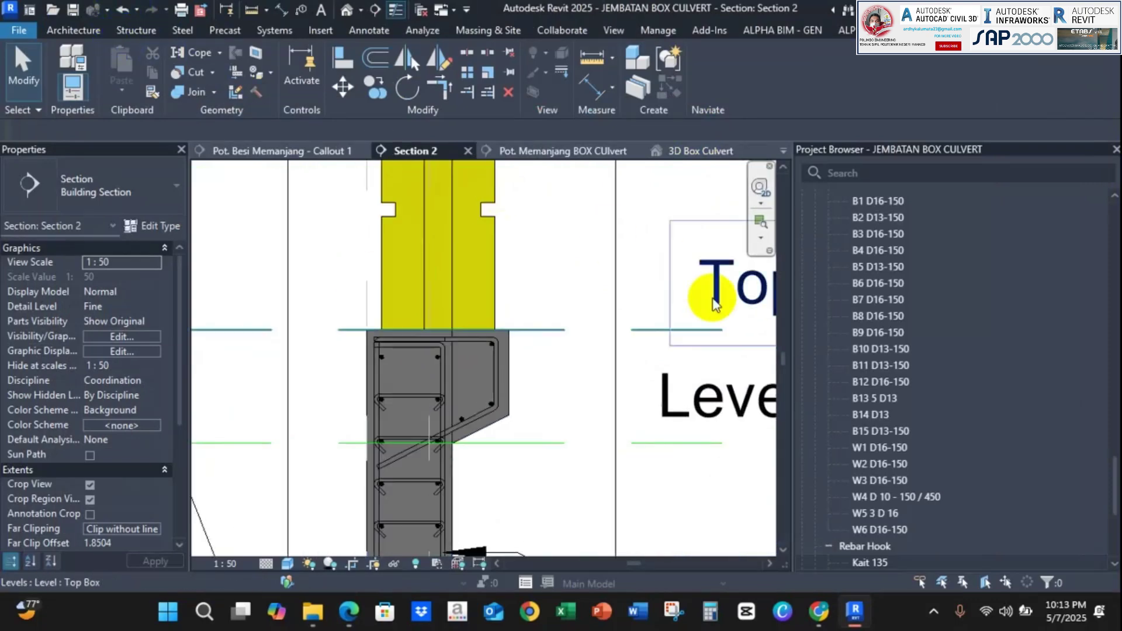
{"action": "left_click", "coordinate": [898, 531]}
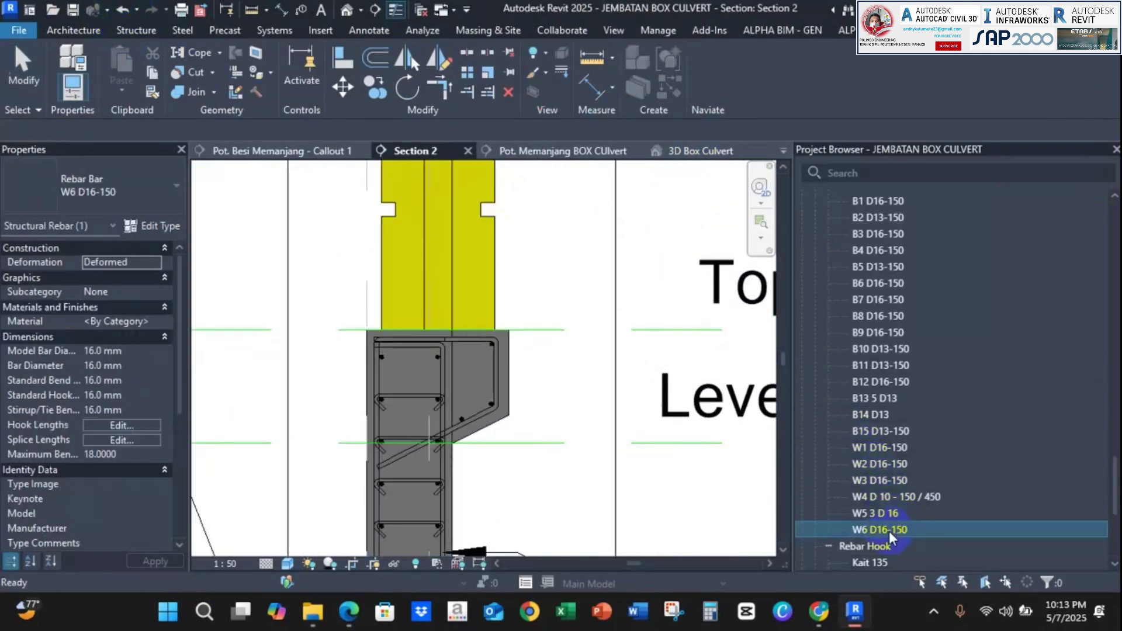
{"action": "left_click", "coordinate": [349, 615]}
{"action": "scroll", "coordinate": [734, 396], "scroll_direction": "down", "scroll_amount": 4}
{"action": "scroll", "coordinate": [734, 395], "scroll_direction": "up", "scroll_amount": 4}
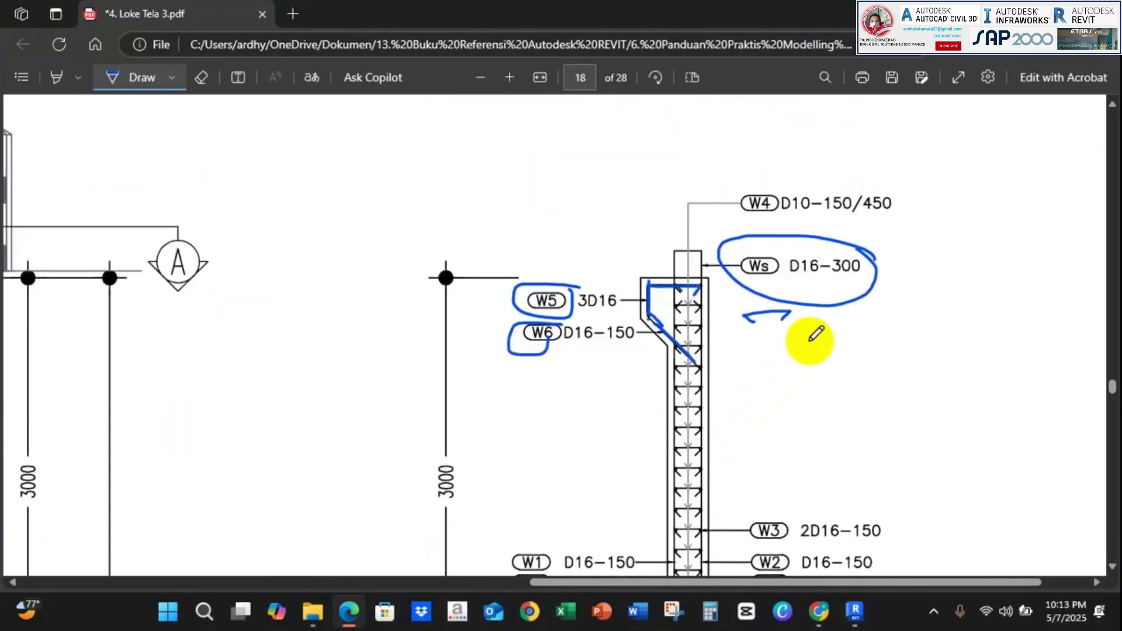
{"action": "left_click", "coordinate": [1030, 12]}
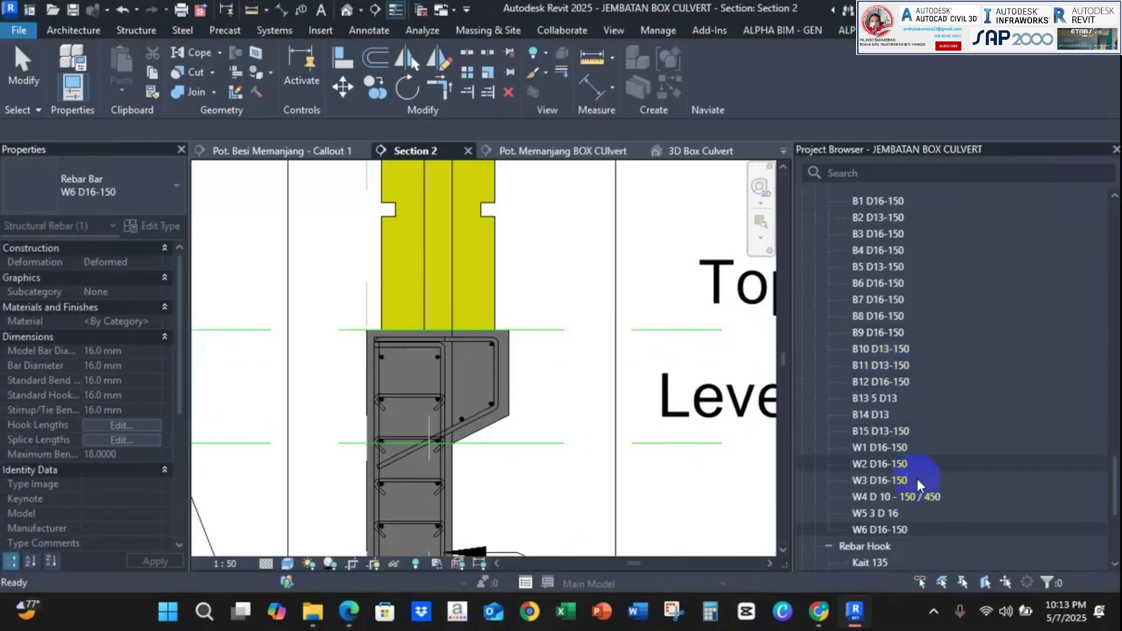
{"action": "right_click", "coordinate": [893, 532]}
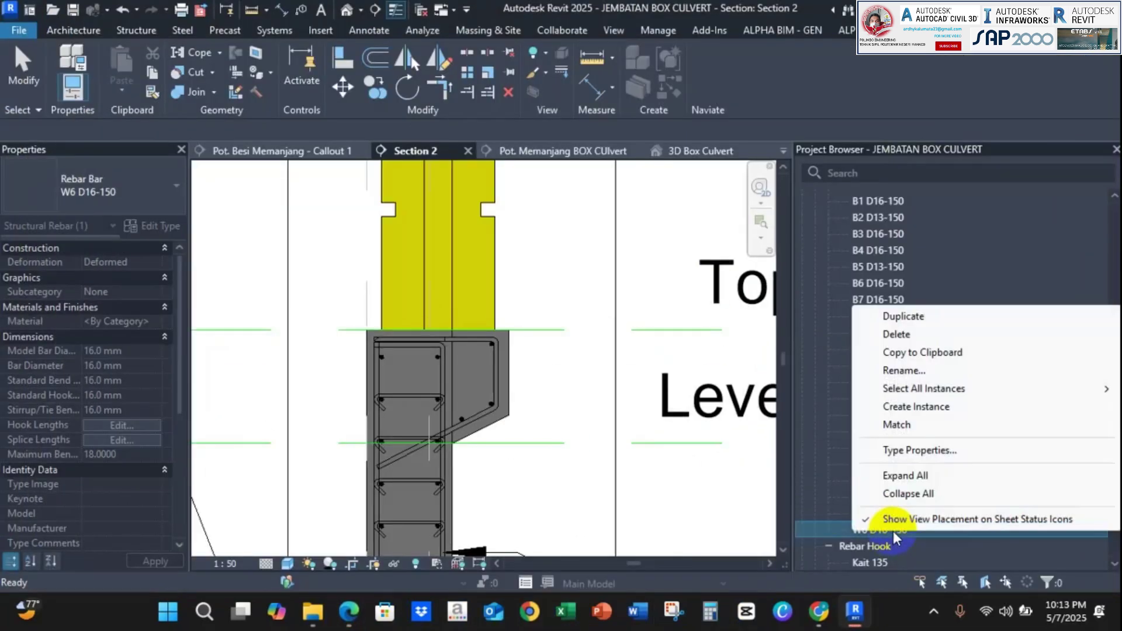
{"action": "left_click", "coordinate": [912, 321]}
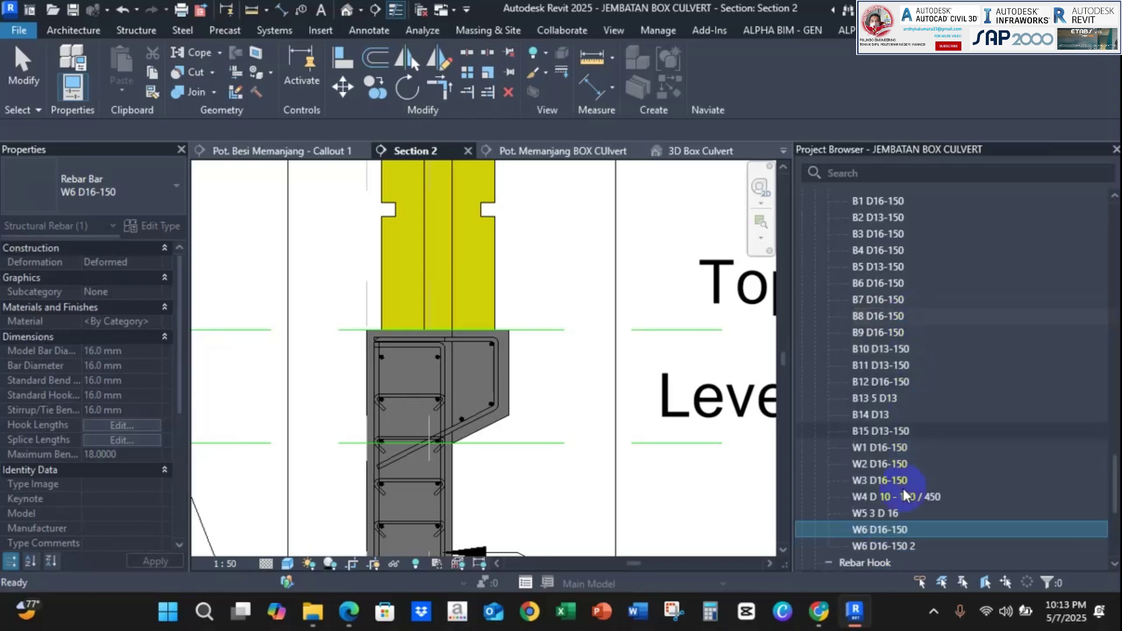
{"action": "right_click", "coordinate": [903, 546]}
{"action": "left_click", "coordinate": [899, 388]}
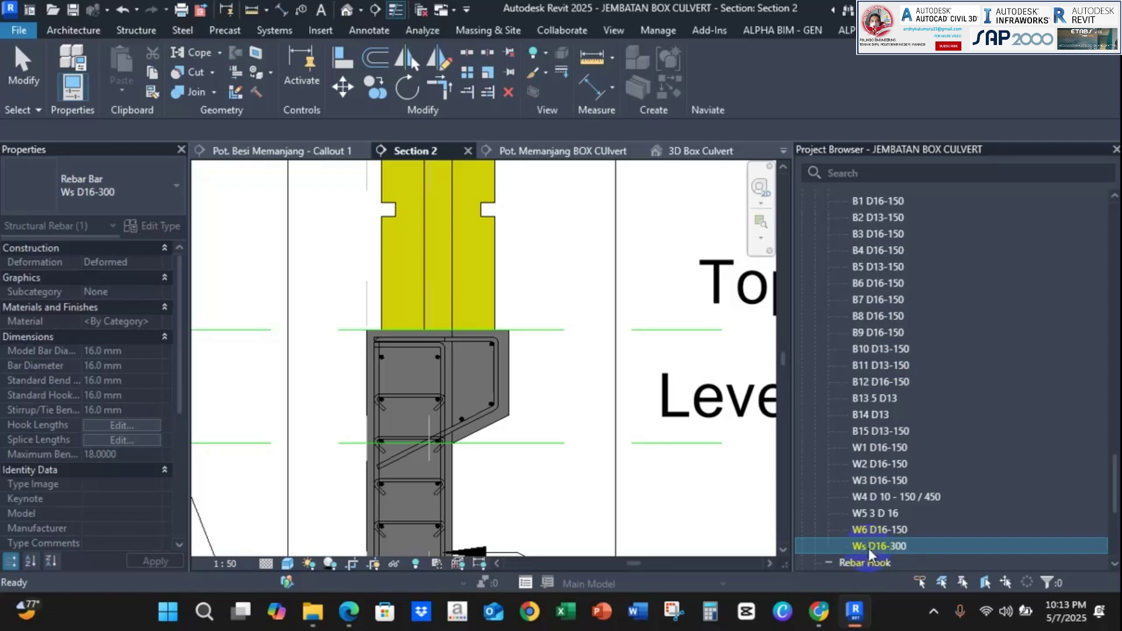
Start a sketched rebar hosted in the upper part of the wing wall in Section 2, using the Ws D16-300 bar type.
{"action": "left_click", "coordinate": [138, 32]}
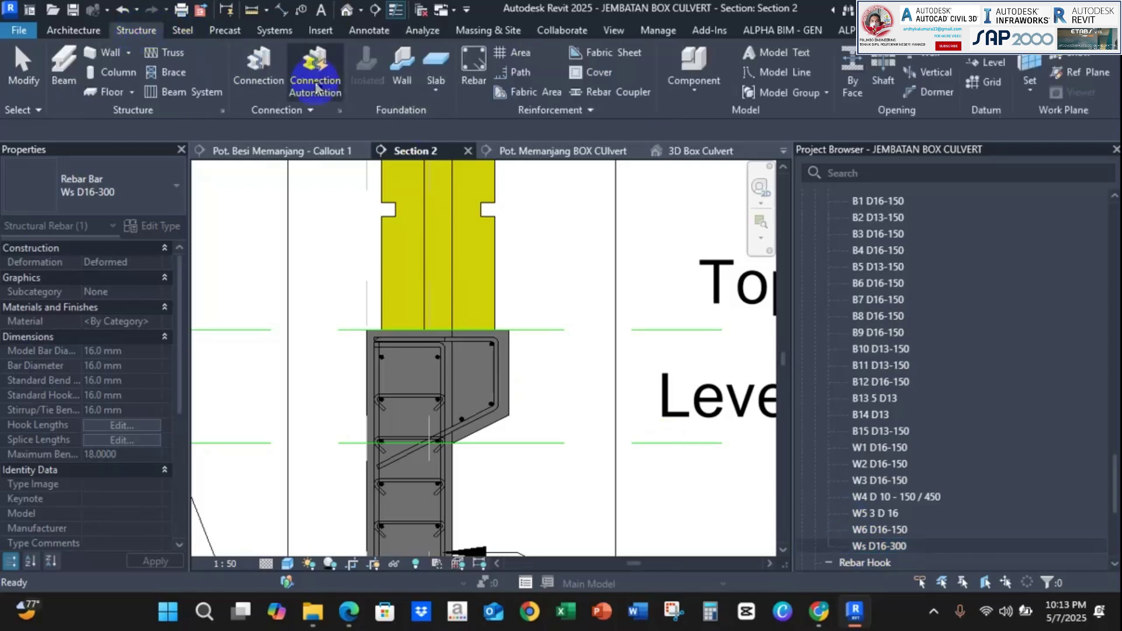
{"action": "left_click", "coordinate": [474, 82]}
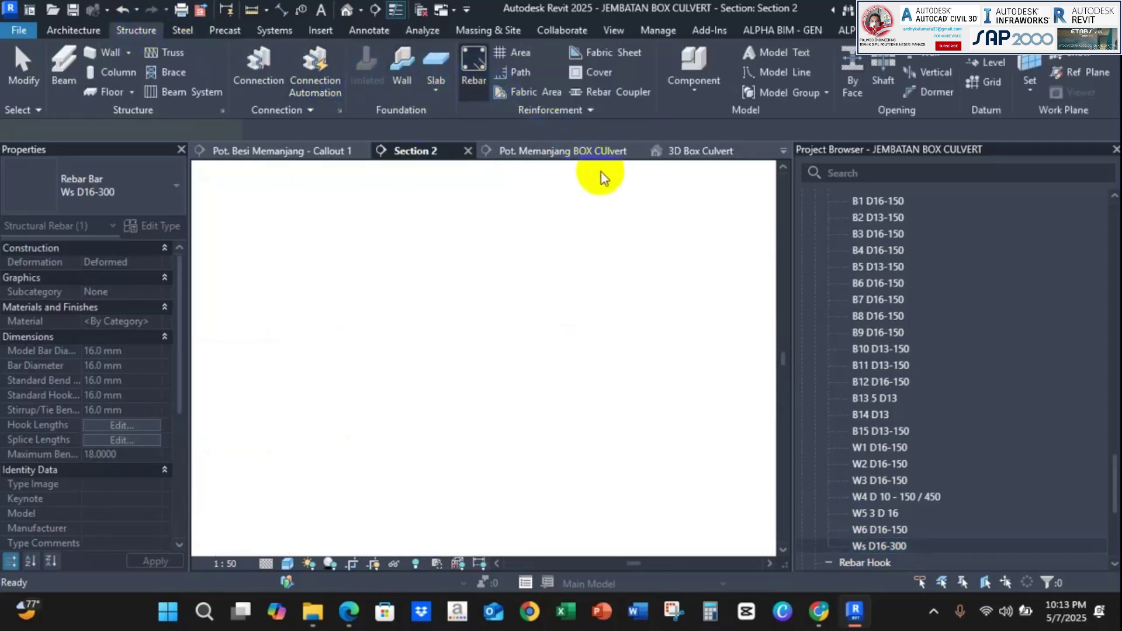
{"action": "left_click", "coordinate": [565, 103]}
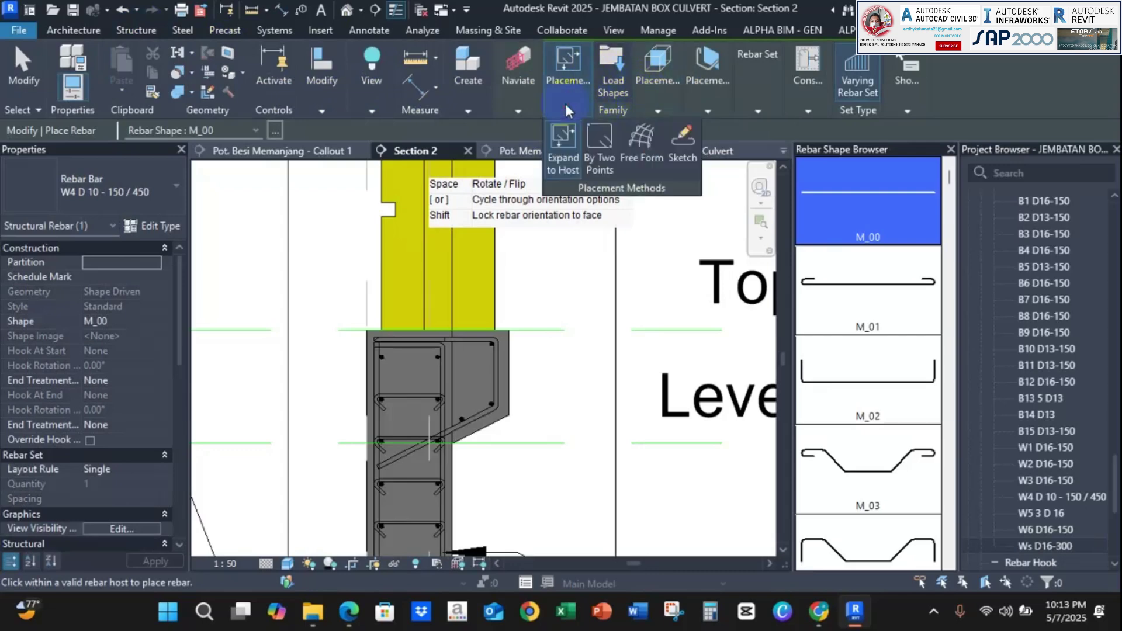
{"action": "left_click", "coordinate": [682, 153]}
{"action": "left_click", "coordinate": [500, 422]}
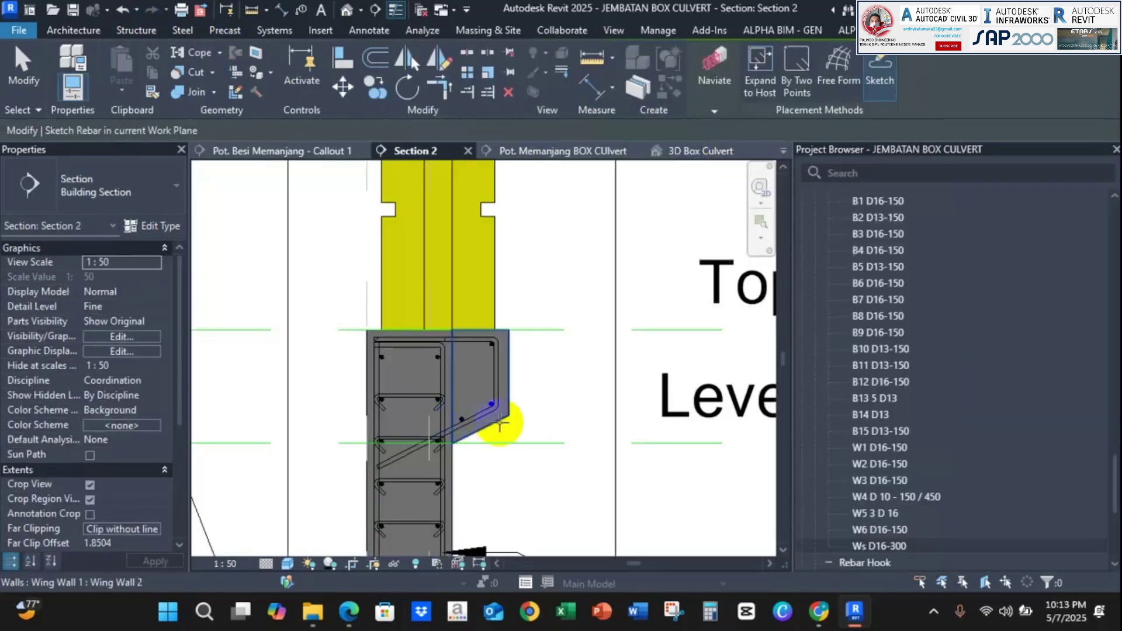
{"action": "left_click", "coordinate": [376, 379]}
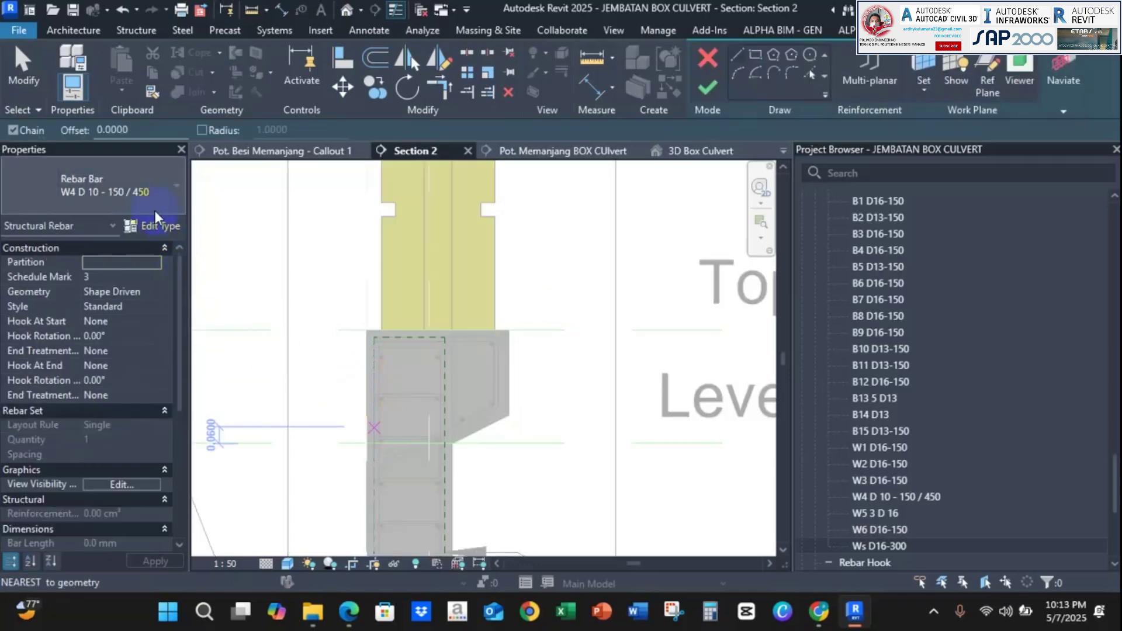
{"action": "left_click", "coordinate": [122, 185]}
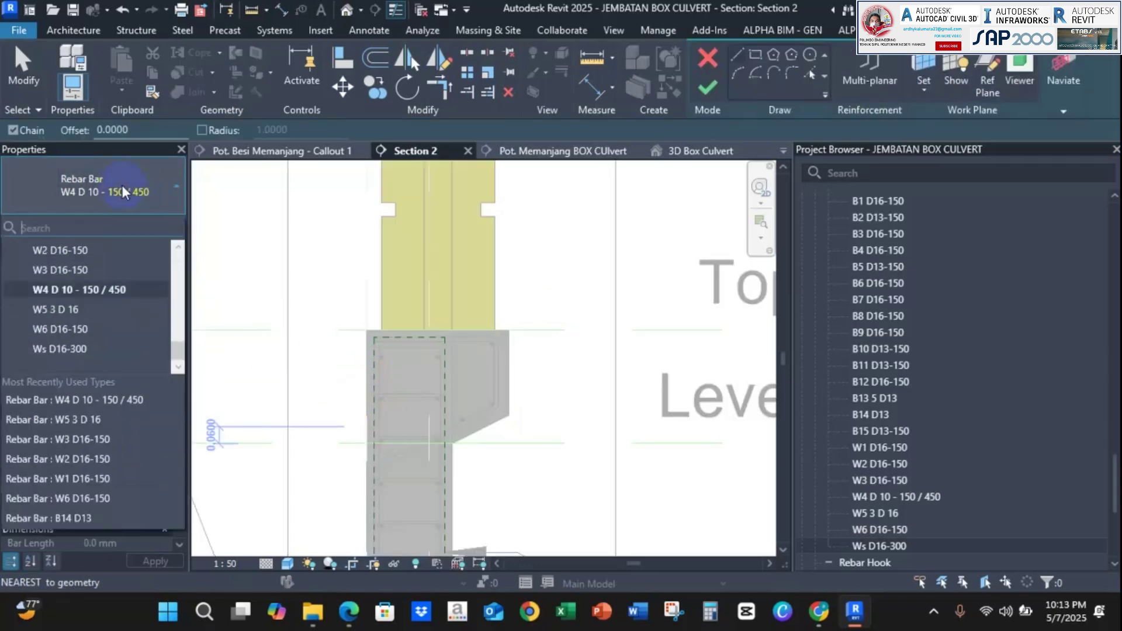
{"action": "left_click", "coordinate": [82, 346]}
Sketch an inverted-U bar from the wing wall into the parapet, about 235 mm wide with legs about 628 mm and 488 mm long.
{"action": "left_click", "coordinate": [408, 434]}
{"action": "scroll", "coordinate": [388, 433], "scroll_direction": "up", "scroll_amount": 3}
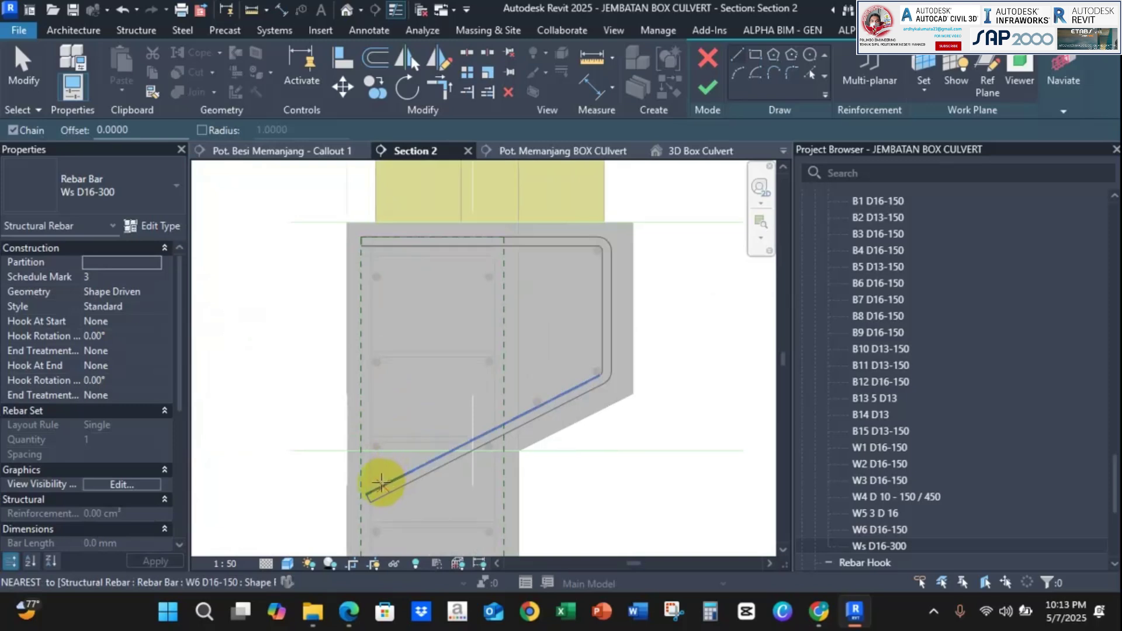
{"action": "scroll", "coordinate": [381, 483], "scroll_direction": "up", "scroll_amount": 2}
{"action": "scroll", "coordinate": [386, 398], "scroll_direction": "down", "scroll_amount": 3}
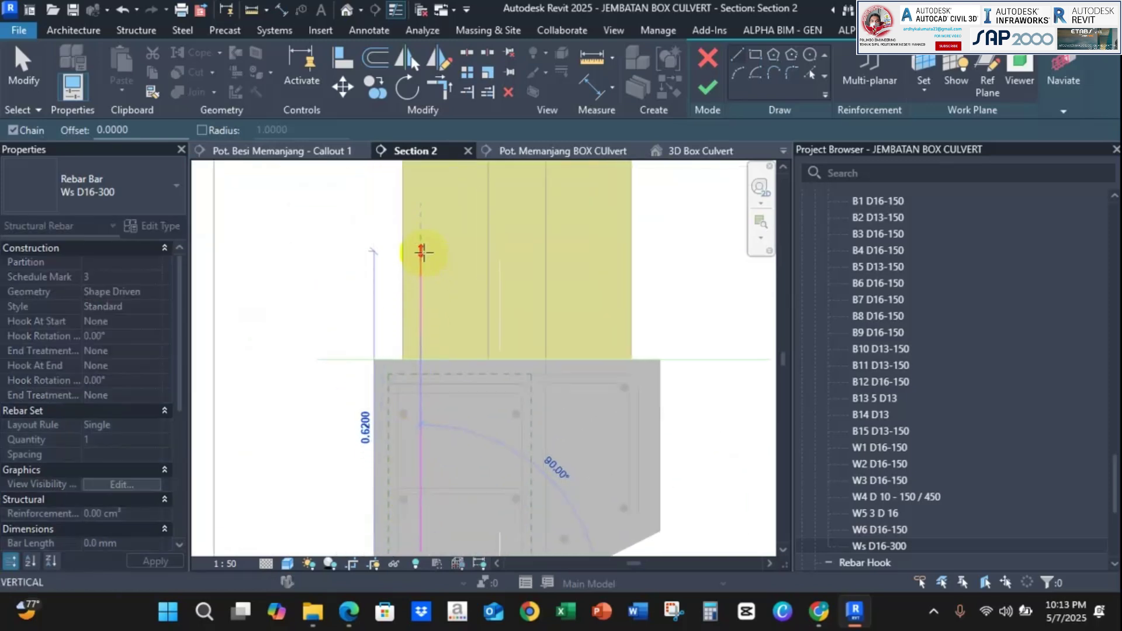
{"action": "left_click", "coordinate": [421, 252]}
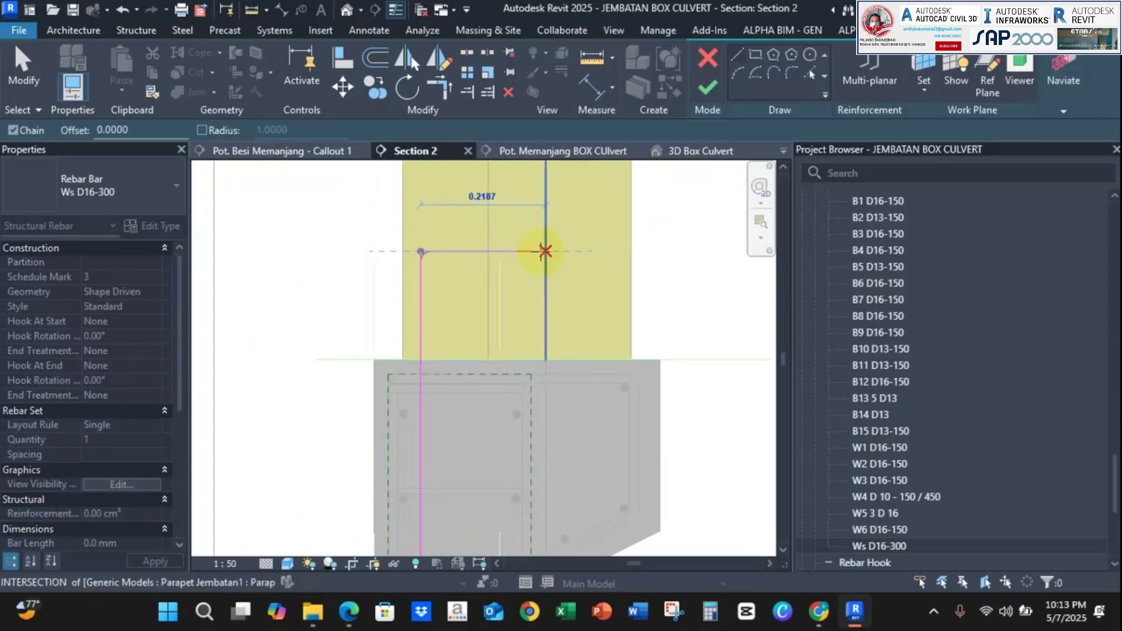
{"action": "left_click", "coordinate": [545, 251]}
{"action": "middle_click_drag", "start_coordinate": [537, 409], "coordinate": [485, 178]}
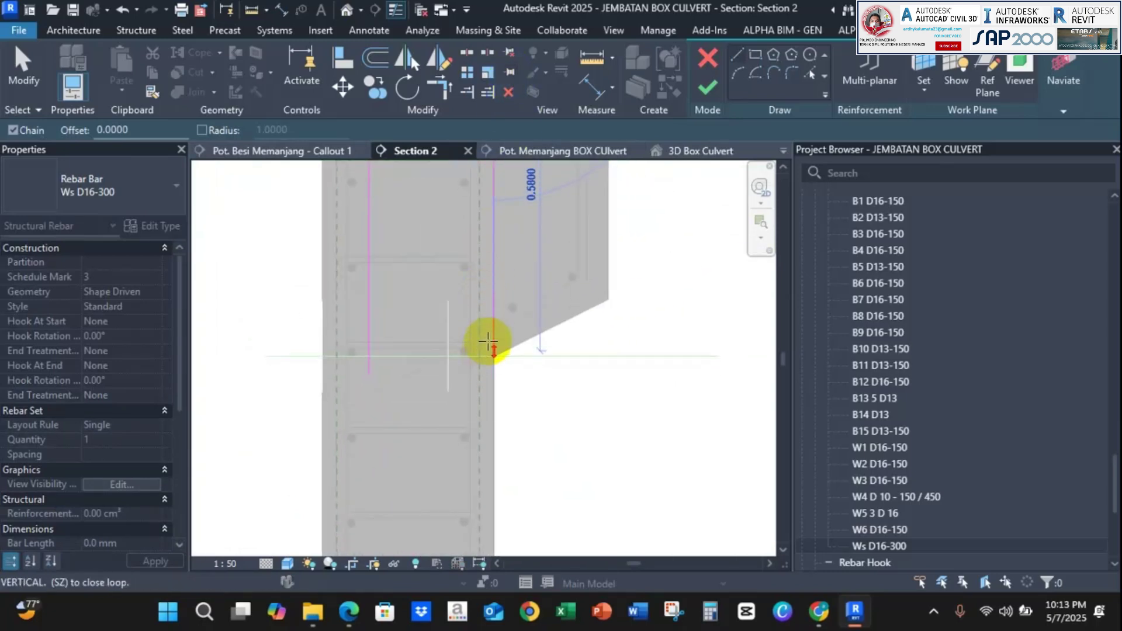
{"action": "left_click", "coordinate": [493, 296]}
{"action": "scroll", "coordinate": [501, 300], "scroll_direction": "down", "scroll_amount": 3}
{"action": "middle_click_drag", "start_coordinate": [503, 352], "coordinate": [466, 501]}
{"action": "left_click", "coordinate": [708, 88]}
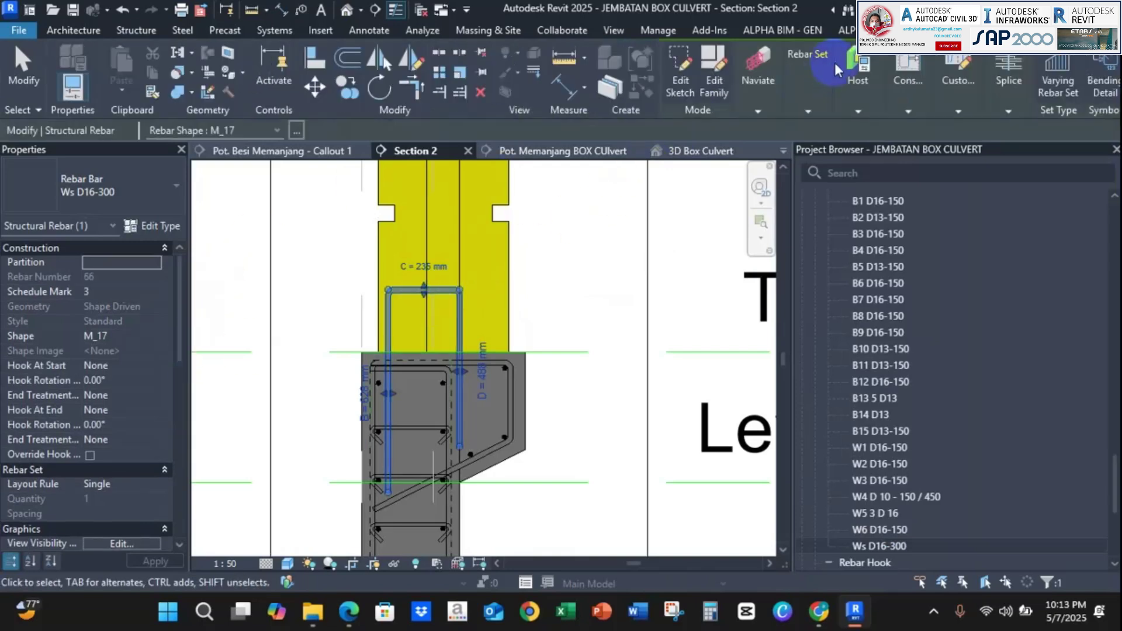
Distribute the inverted-U Ws bar along the wing wall with a Maximum Spacing layout at 300 mm.
{"action": "left_click", "coordinate": [774, 70]}
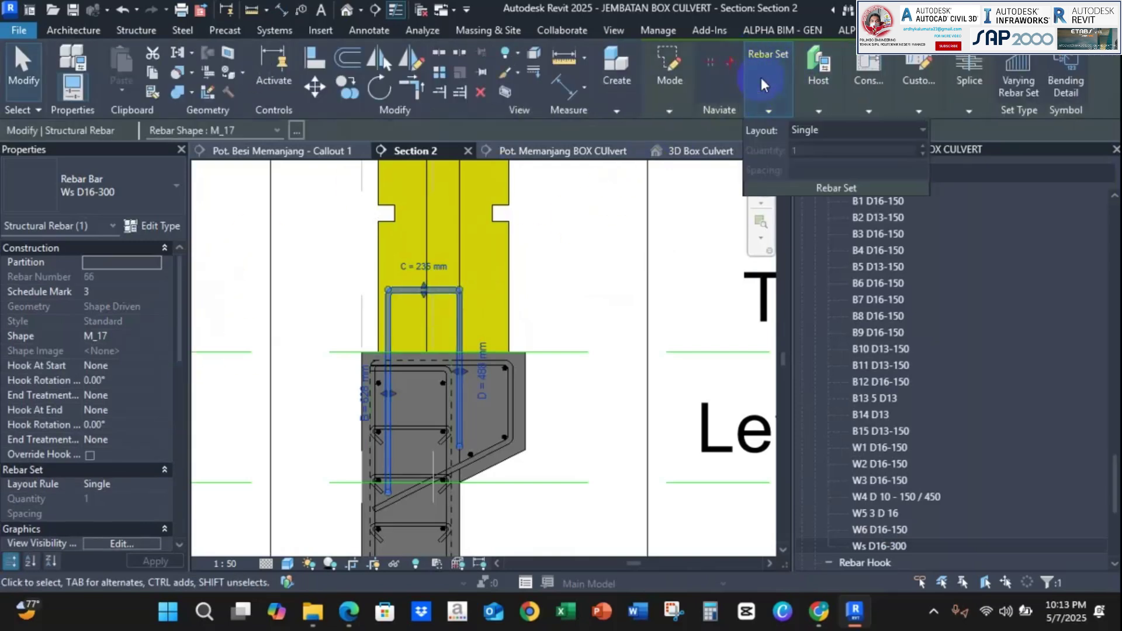
{"action": "left_click", "coordinate": [812, 130]}
{"action": "left_click", "coordinate": [817, 183]}
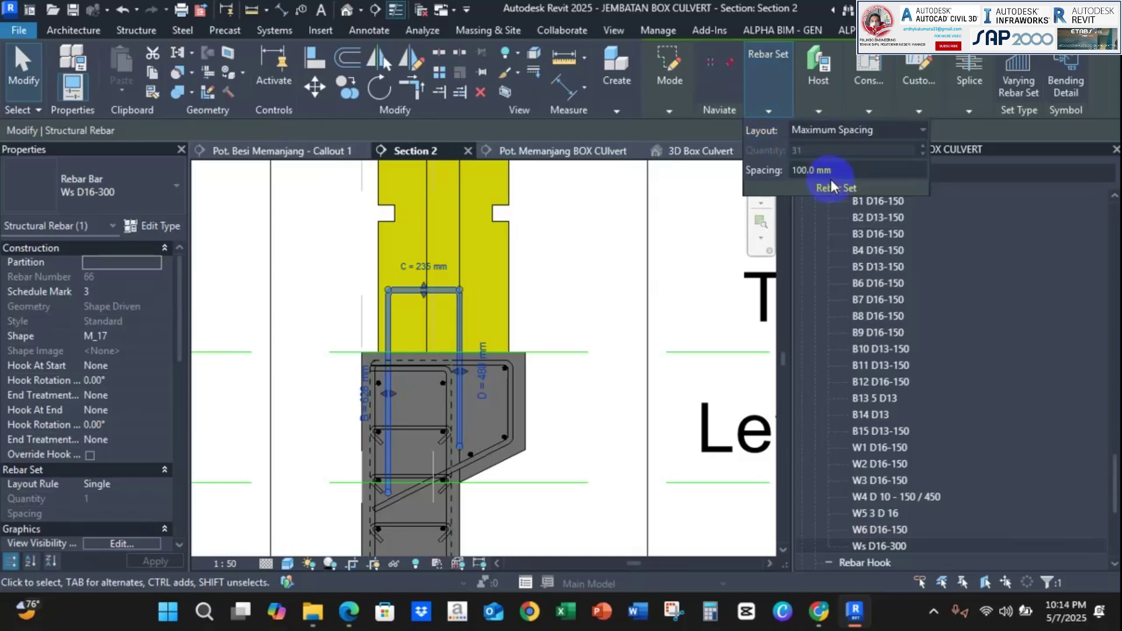
{"action": "key", "text": "Escape"}
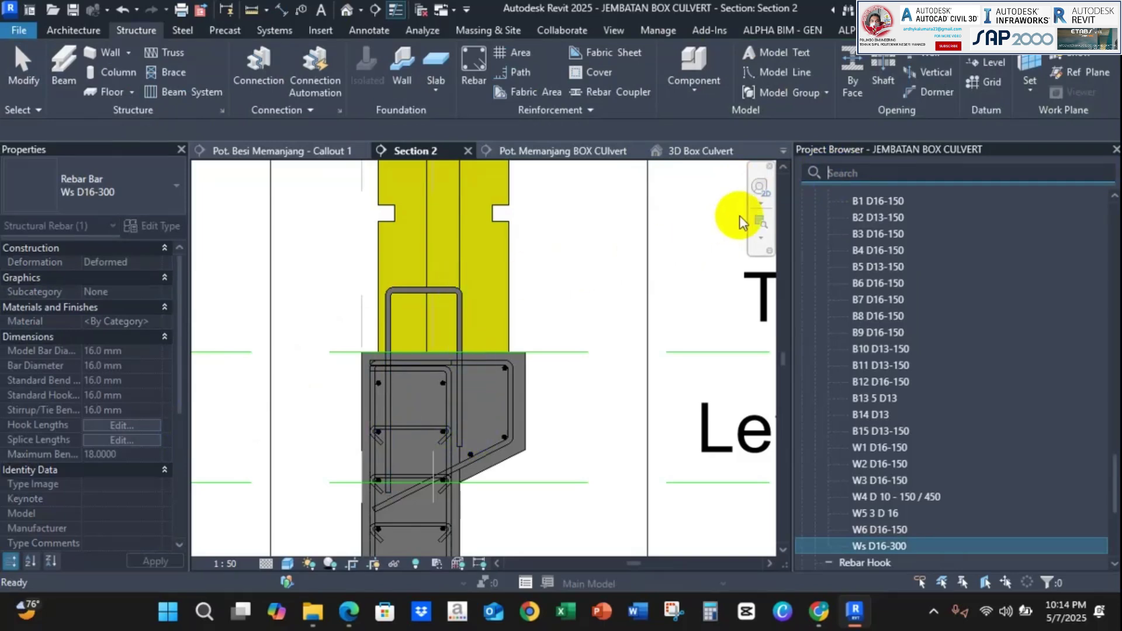
{"action": "left_click", "coordinate": [442, 297]}
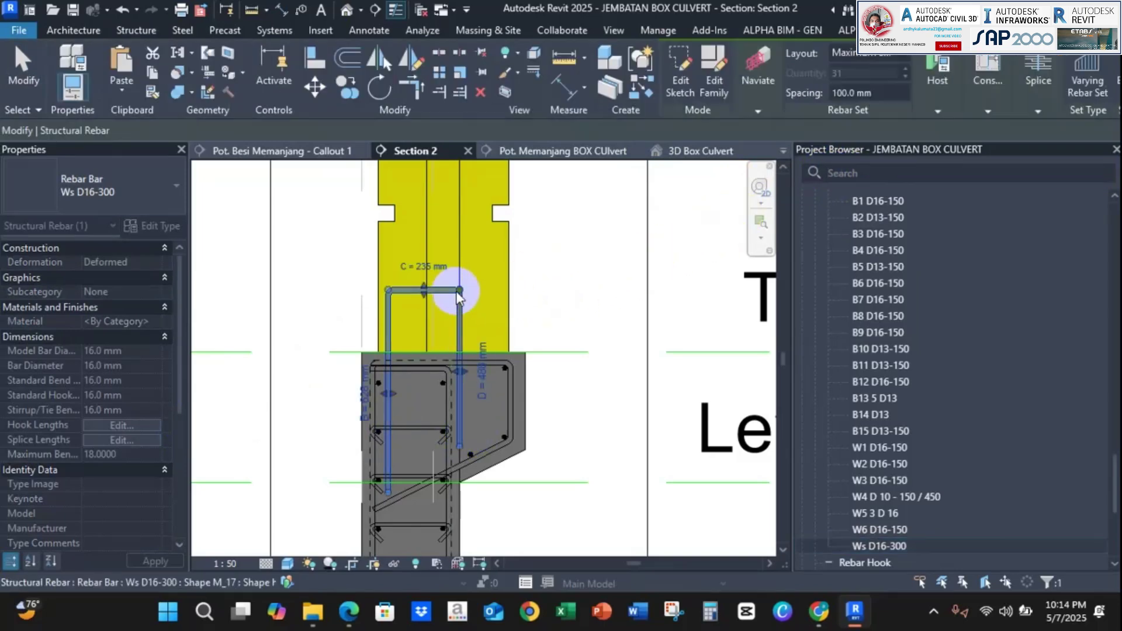
{"action": "left_click", "coordinate": [139, 516]}
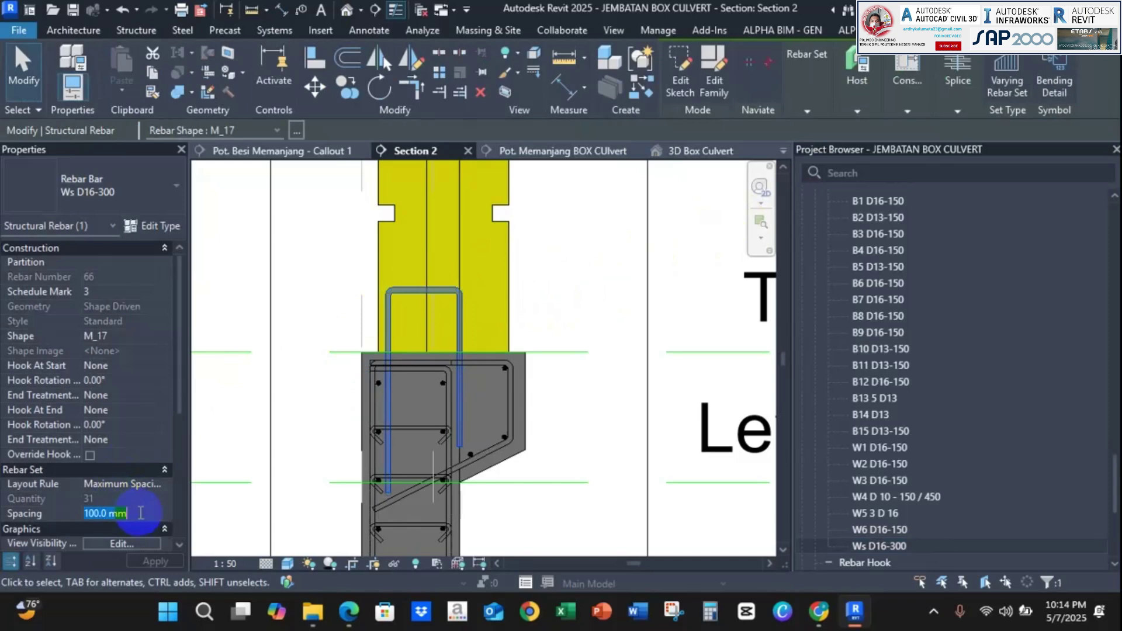
{"action": "key", "text": "Return"}
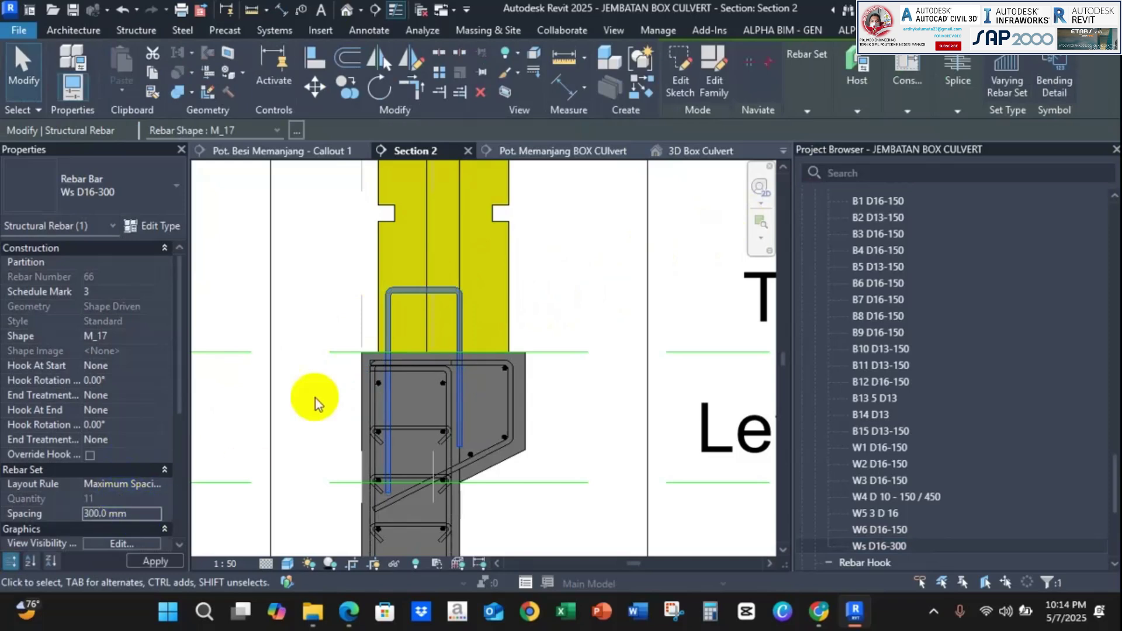
Show the Ws D16-300 bars unobscured in the 3D Box Culvert view and inspect them there along the wall top.
{"action": "left_click", "coordinate": [138, 542]}
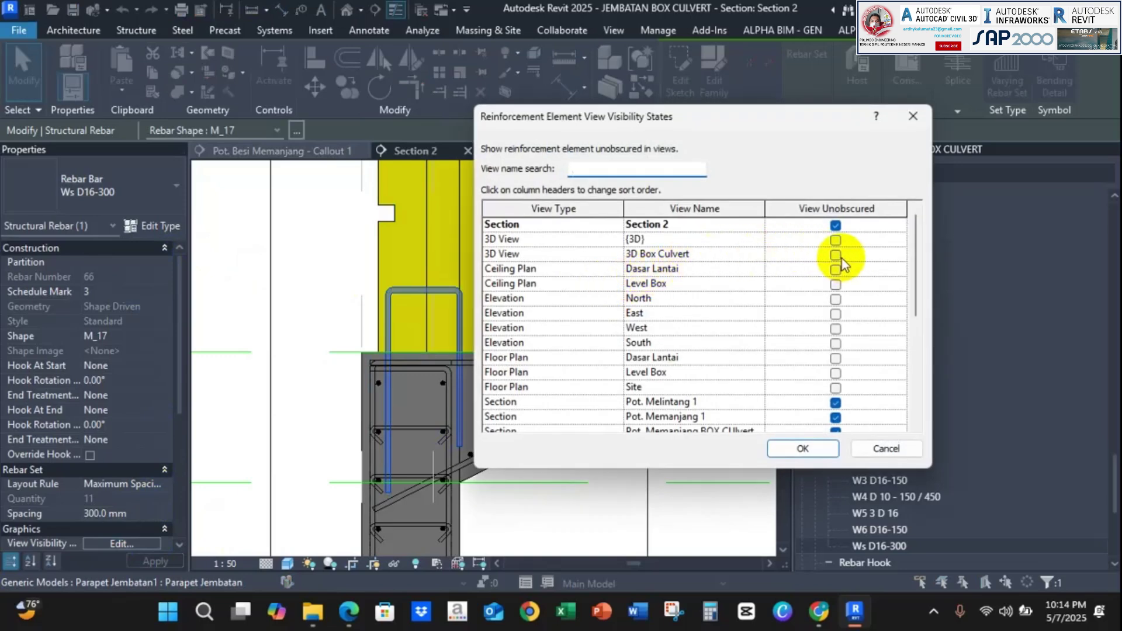
{"action": "left_click", "coordinate": [836, 255]}
{"action": "left_click", "coordinate": [803, 448]}
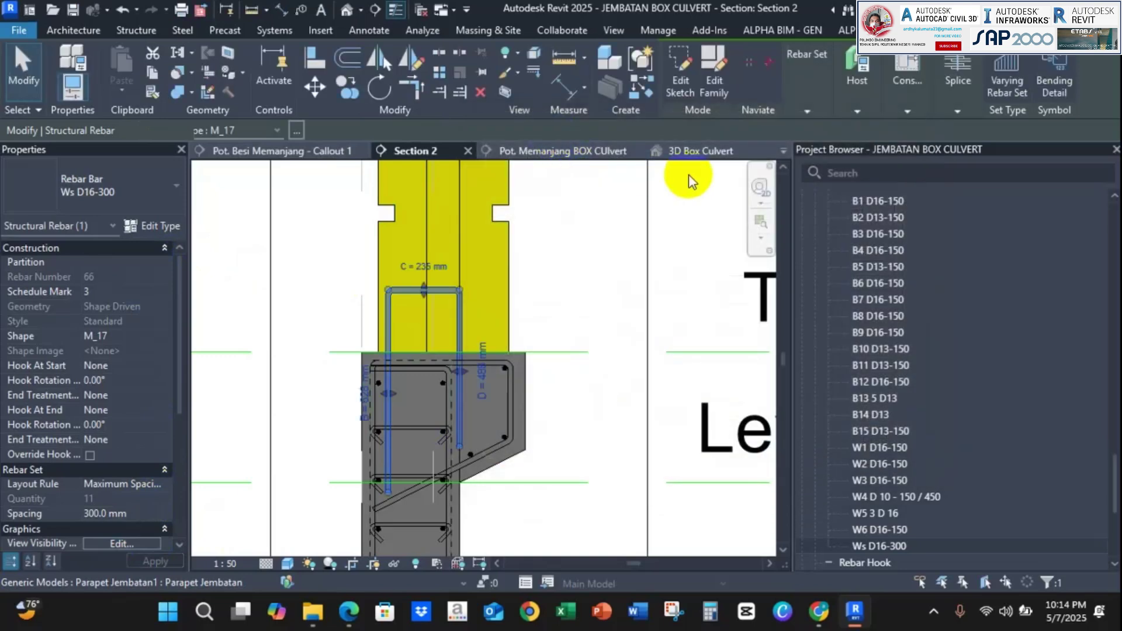
{"action": "left_click", "coordinate": [694, 153]}
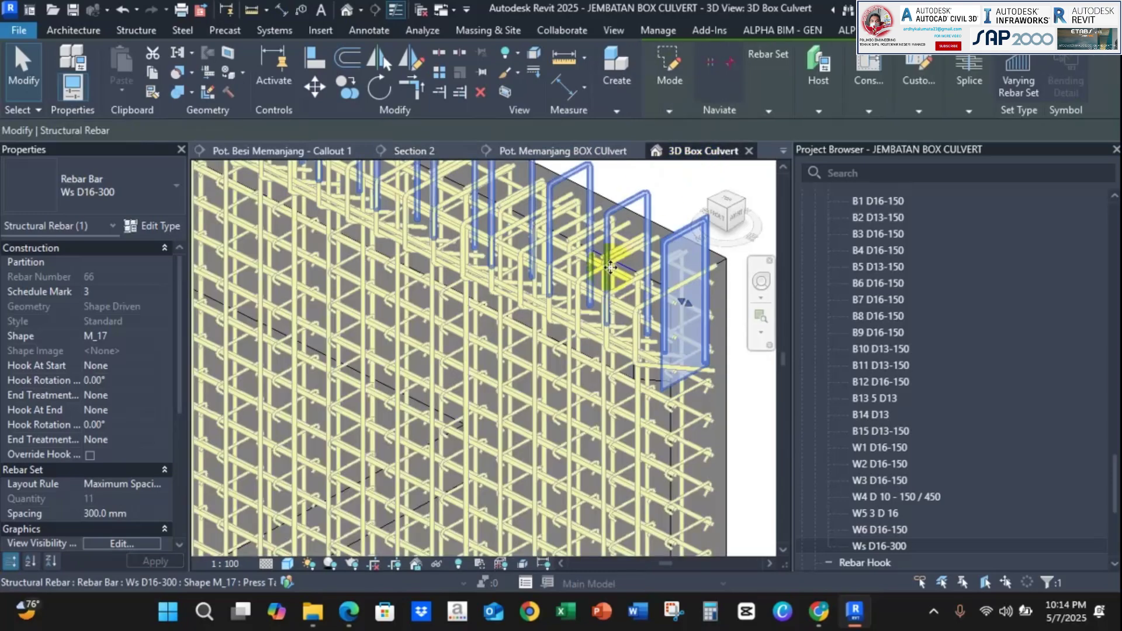
{"action": "scroll", "coordinate": [599, 331], "scroll_direction": "up", "scroll_amount": 5}
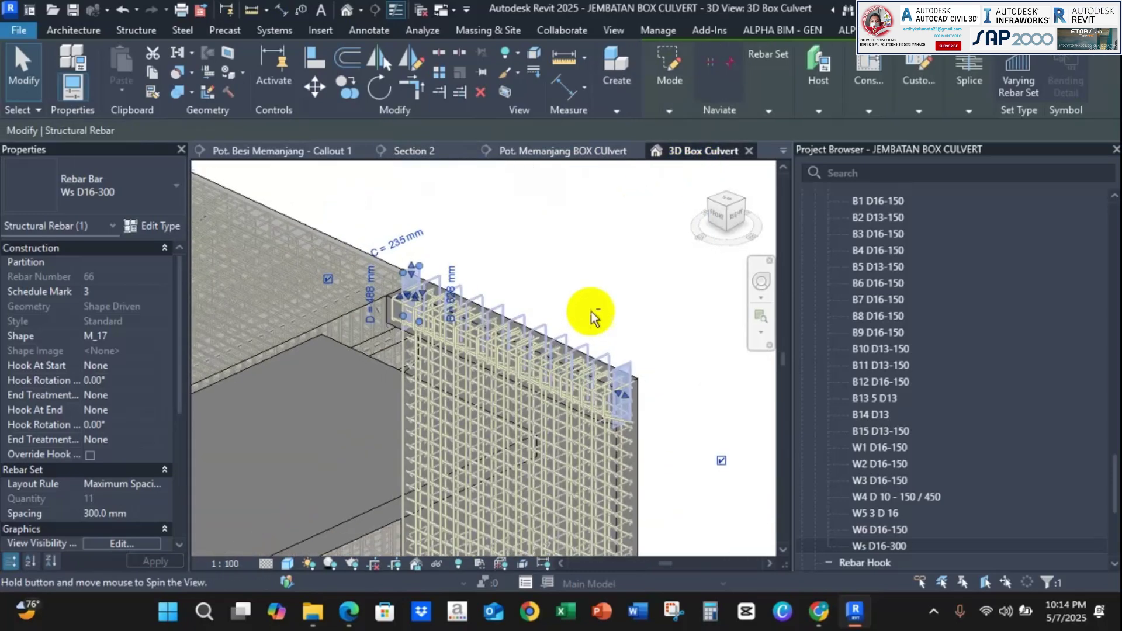
{"action": "left_click", "coordinate": [644, 343]}
{"action": "scroll", "coordinate": [391, 531], "scroll_direction": "up", "scroll_amount": 3}
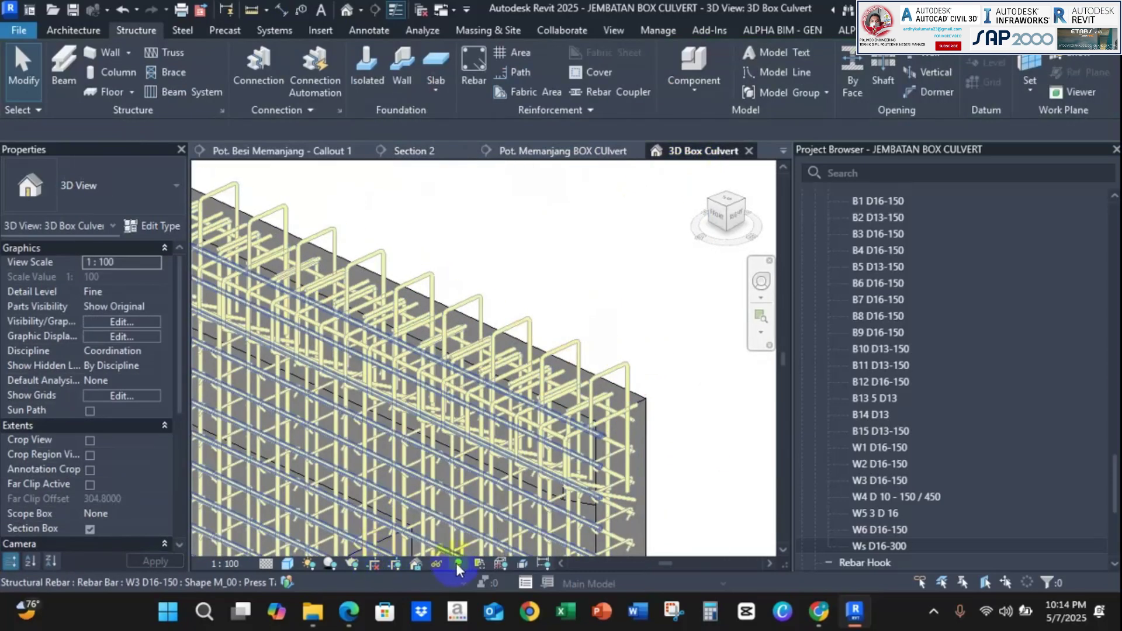
Reveal the hidden elements in the 3D view, unhide the parapet above the wing wall, and leave the reveal mode.
{"action": "left_click", "coordinate": [679, 287]}
{"action": "key", "text": "r"}
{"action": "key", "text": "h"}
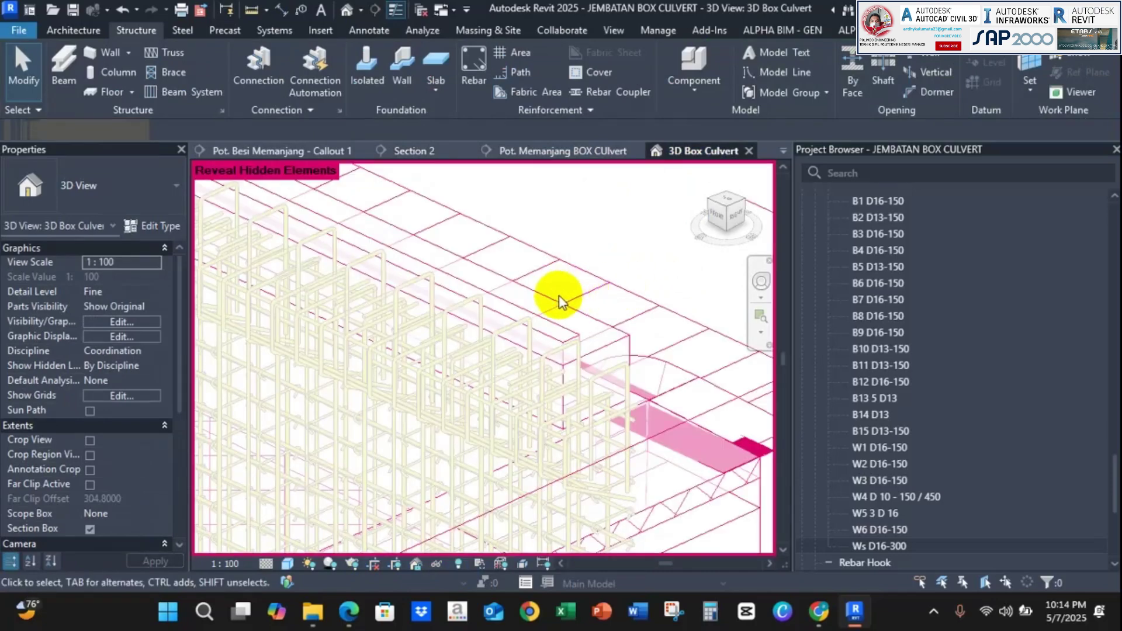
{"action": "scroll", "coordinate": [573, 310], "scroll_direction": "down", "scroll_amount": 2}
{"action": "left_click", "coordinate": [586, 321]}
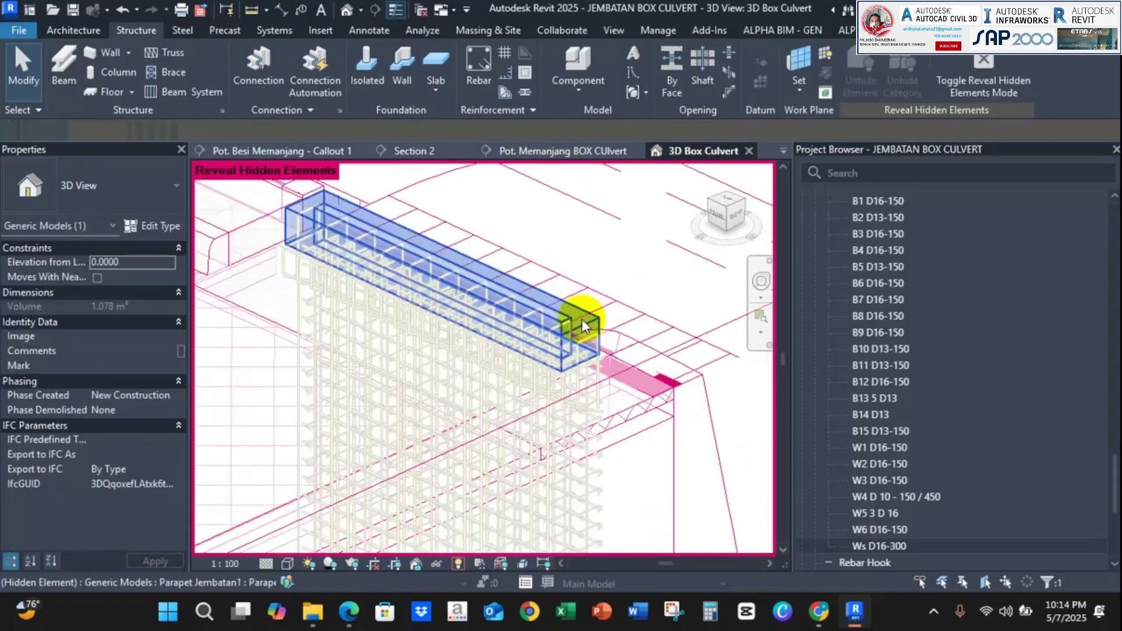
{"action": "right_click", "coordinate": [583, 325]}
{"action": "left_click", "coordinate": [784, 201]}
{"action": "left_click", "coordinate": [820, 205]}
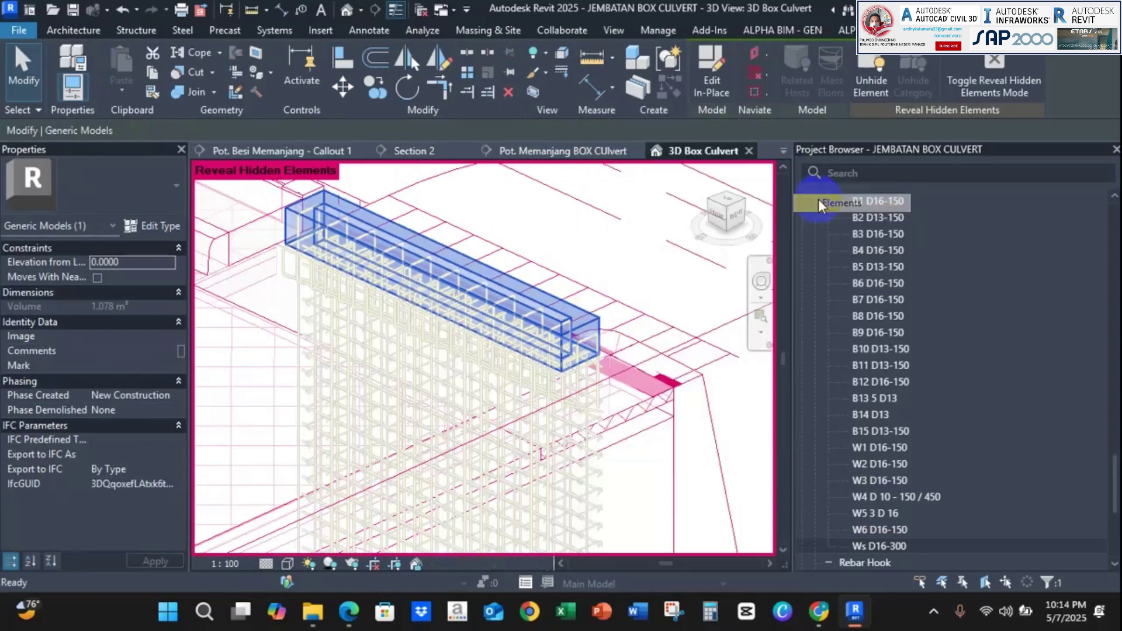
{"action": "left_click", "coordinate": [613, 259]}
{"action": "left_click", "coordinate": [974, 80]}
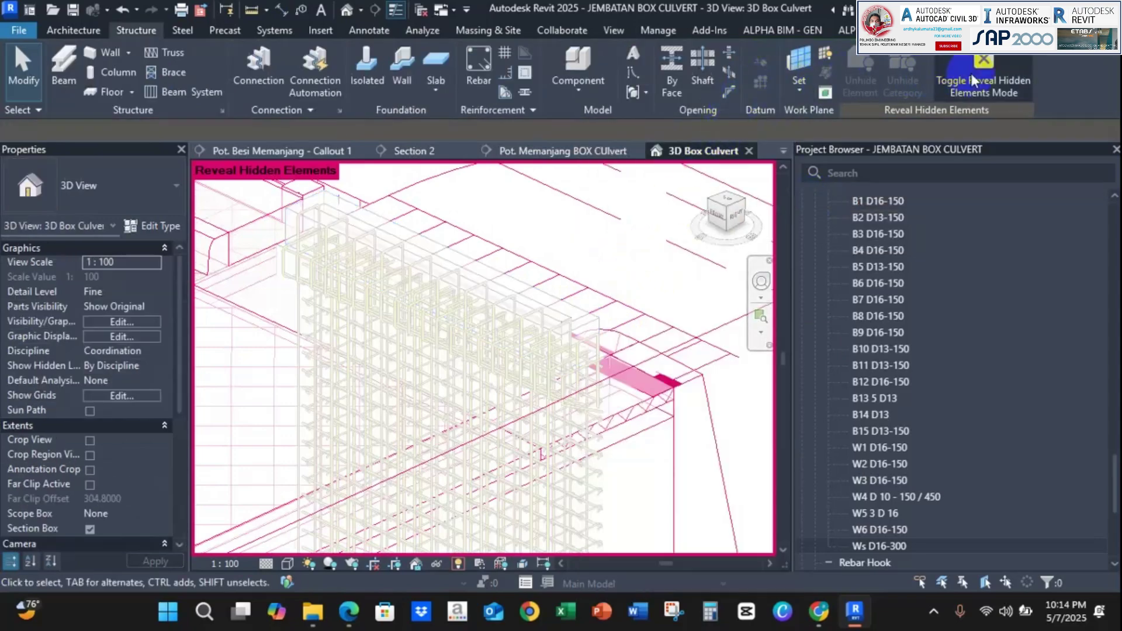
Select all rebar in the wing wall host from the Pot. Memanjang BOX CUlvert section and return to the 3D Box Culvert view.
{"action": "scroll", "coordinate": [618, 257], "scroll_direction": "up", "scroll_amount": 3}
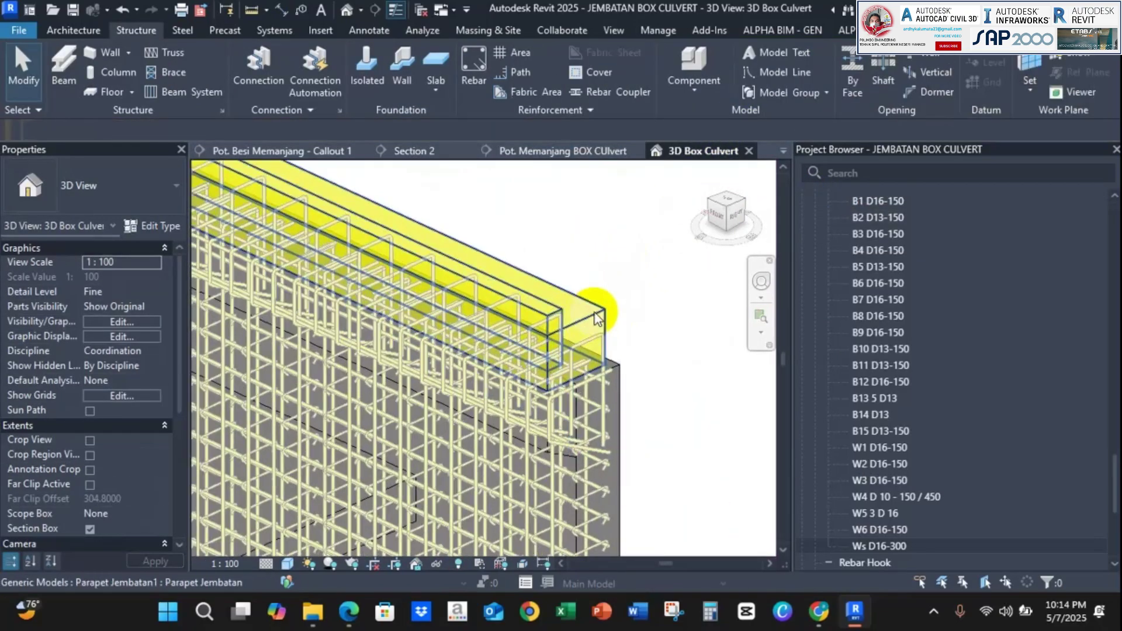
{"action": "scroll", "coordinate": [589, 333], "scroll_direction": "down", "scroll_amount": 5}
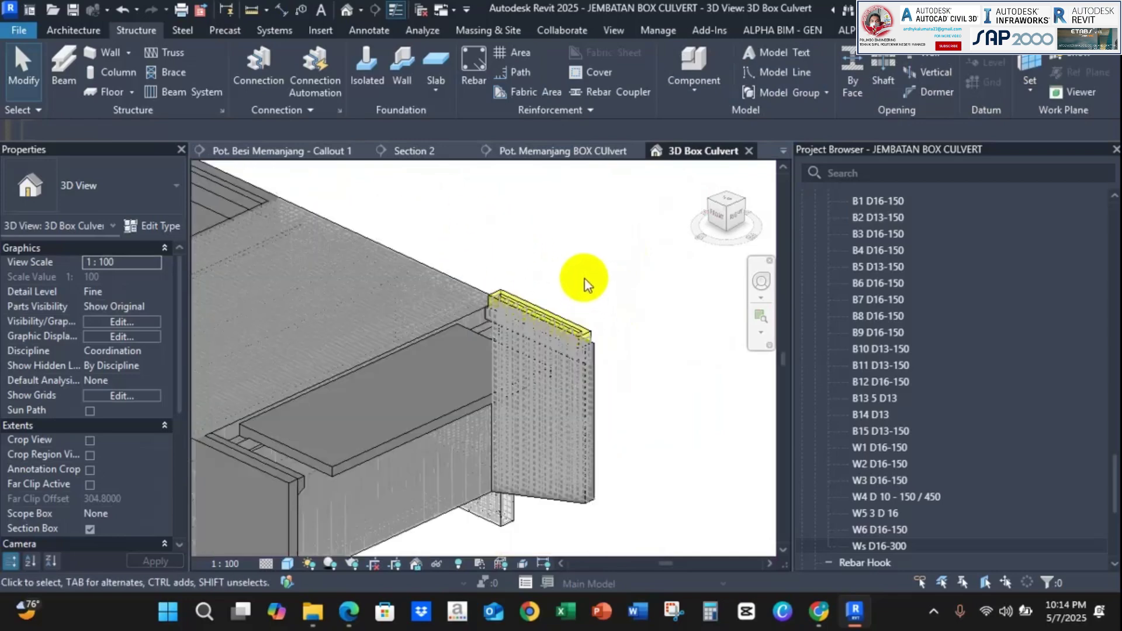
{"action": "scroll", "coordinate": [588, 341], "scroll_direction": "up", "scroll_amount": 1}
{"action": "scroll", "coordinate": [587, 342], "scroll_direction": "down", "scroll_amount": 2}
{"action": "scroll", "coordinate": [563, 252], "scroll_direction": "up", "scroll_amount": 2}
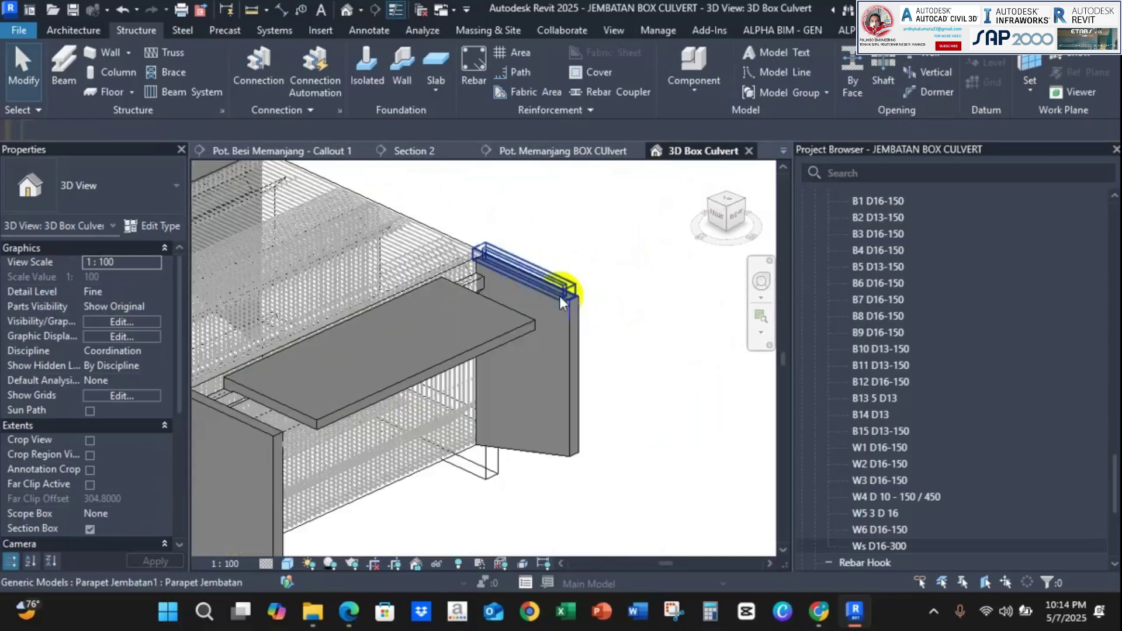
{"action": "scroll", "coordinate": [626, 323], "scroll_direction": "up", "scroll_amount": 1}
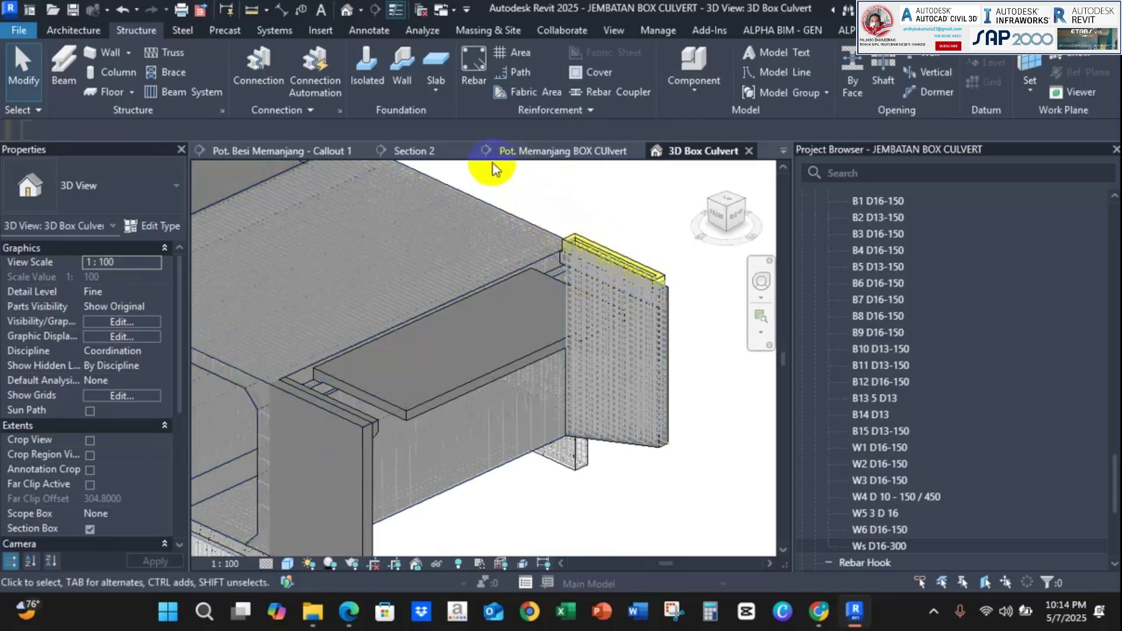
{"action": "left_click", "coordinate": [530, 153]}
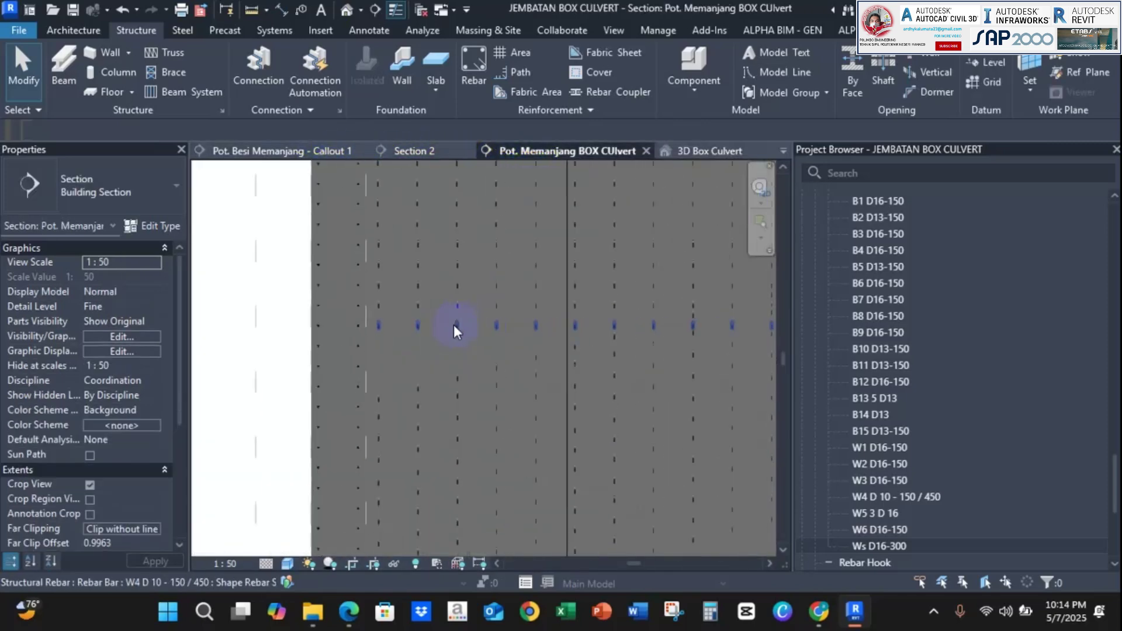
{"action": "scroll", "coordinate": [454, 324], "scroll_direction": "down", "scroll_amount": 5}
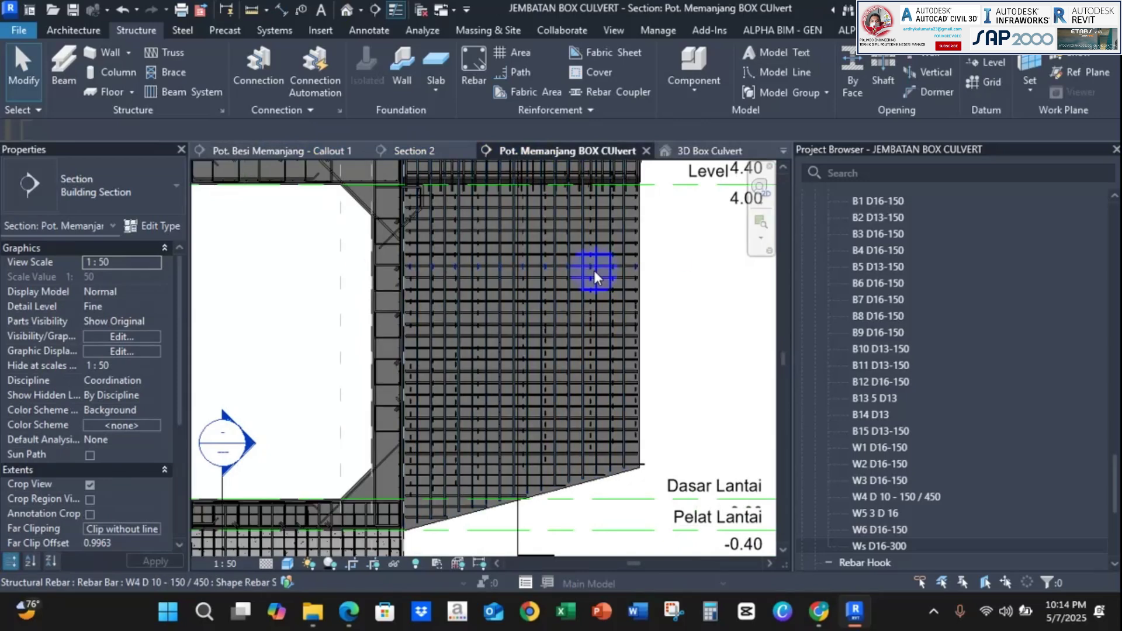
{"action": "left_click", "coordinate": [594, 271]}
{"action": "right_click", "coordinate": [594, 272]}
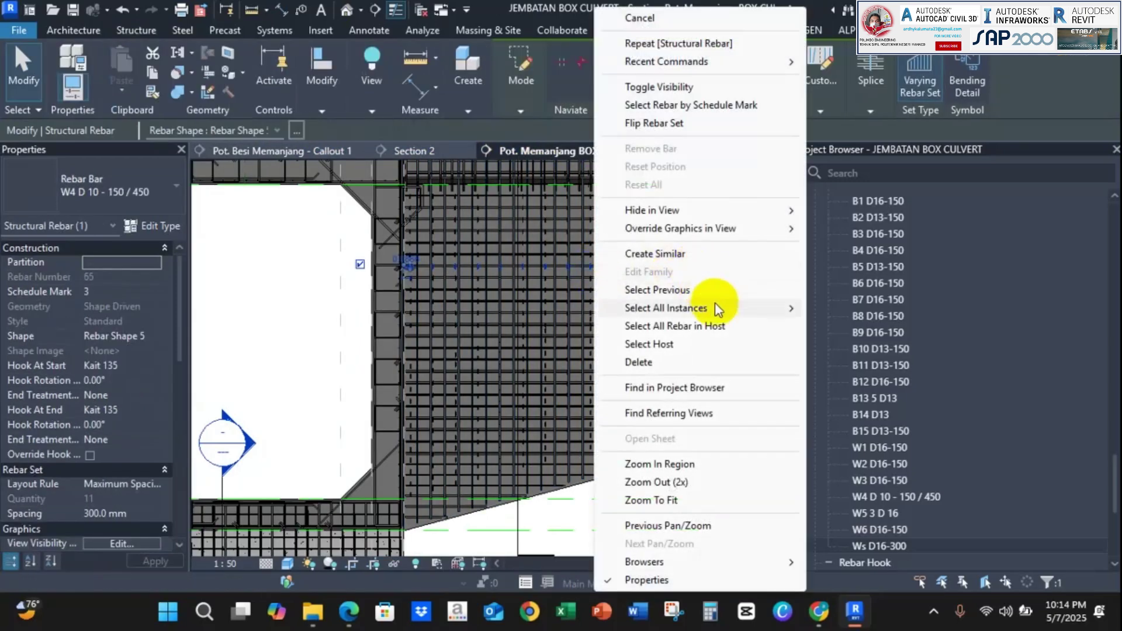
{"action": "left_click", "coordinate": [719, 327]}
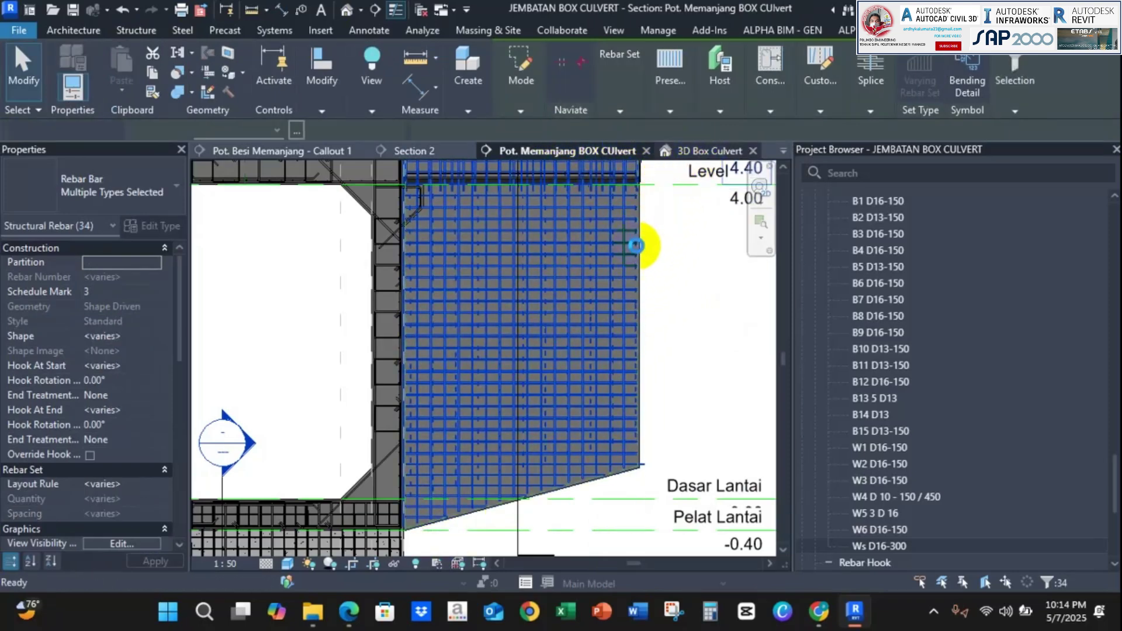
{"action": "scroll", "coordinate": [643, 266], "scroll_direction": "up", "scroll_amount": 4}
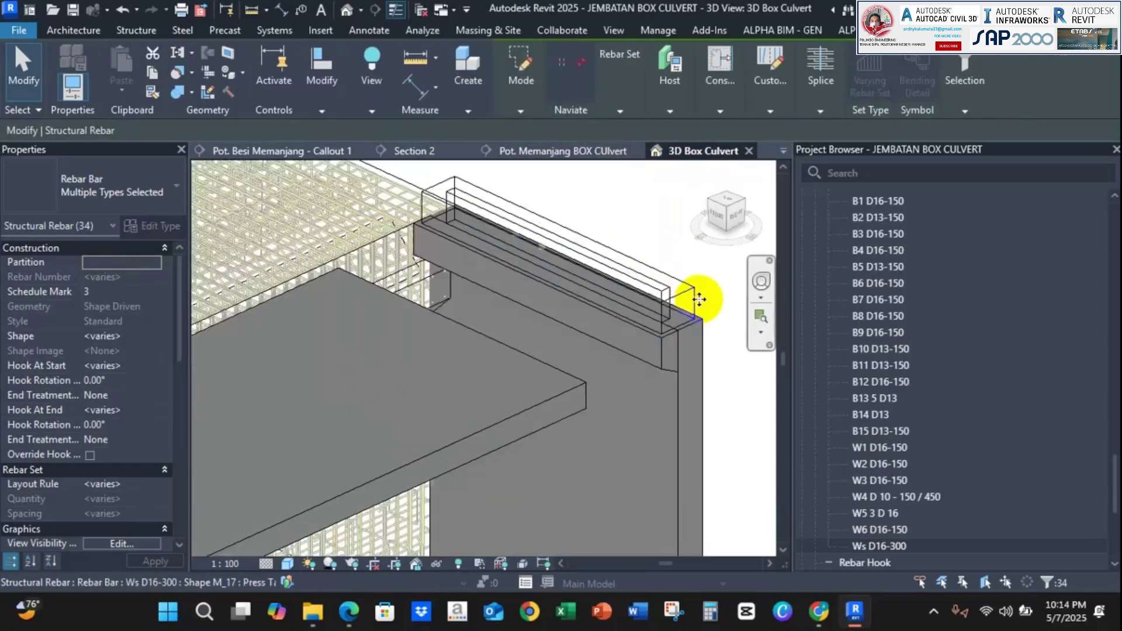
Open the Denah Box Culvert structural plan with the wing wall rebar still selected, and locate that wing wall.
{"action": "scroll", "coordinate": [700, 300], "scroll_direction": "up", "scroll_amount": 2}
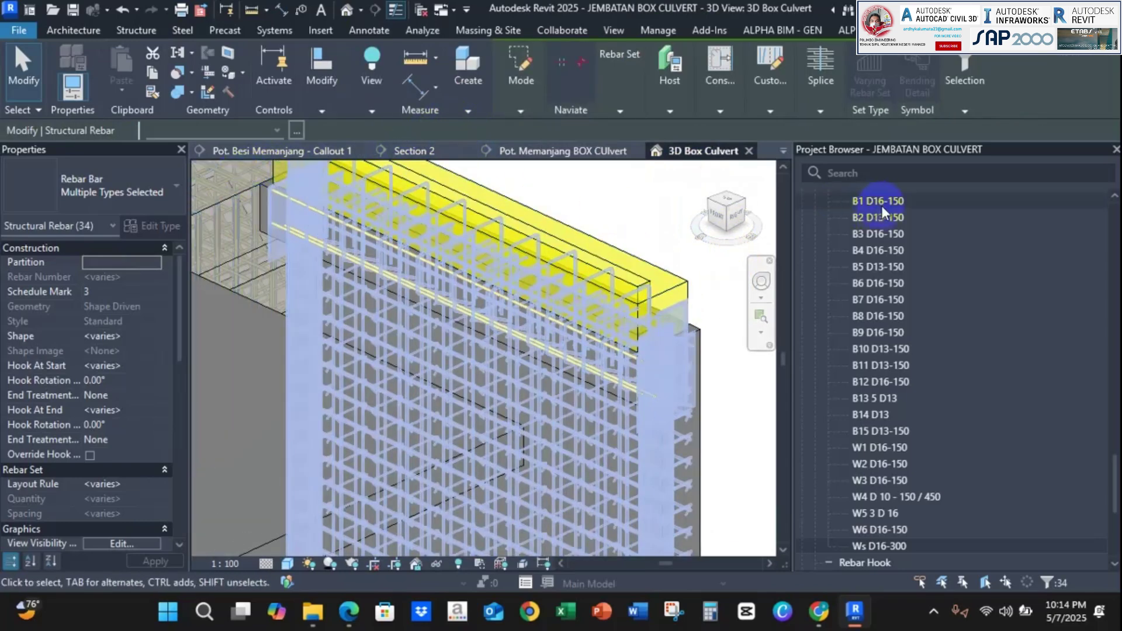
{"action": "scroll", "coordinate": [910, 298], "scroll_direction": "up", "scroll_amount": 15}
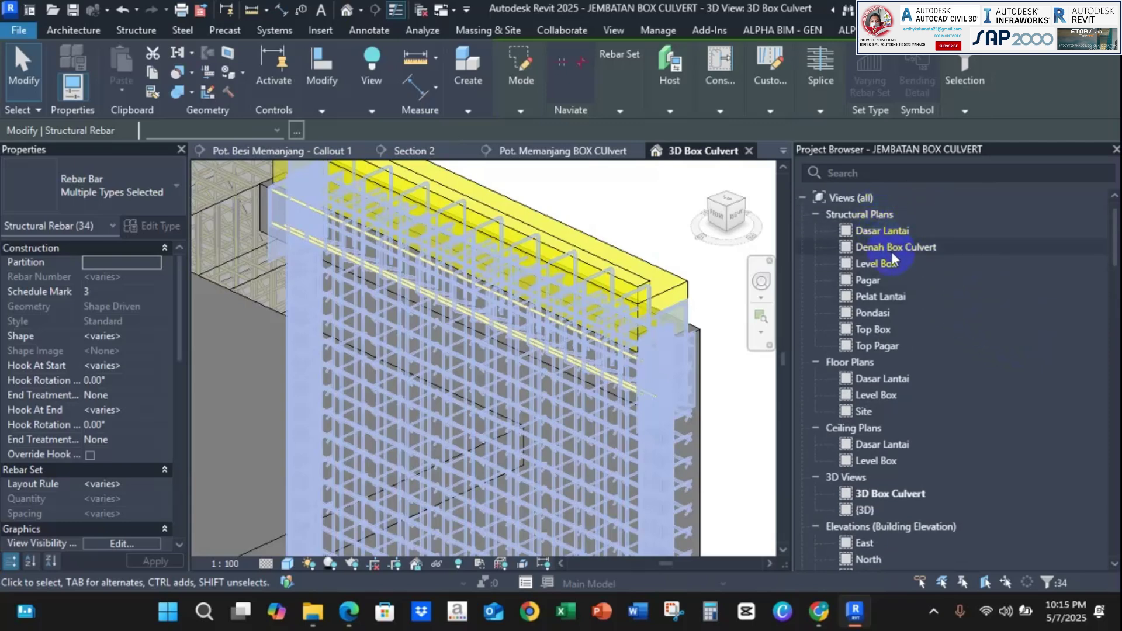
{"action": "left_click", "coordinate": [851, 326]}
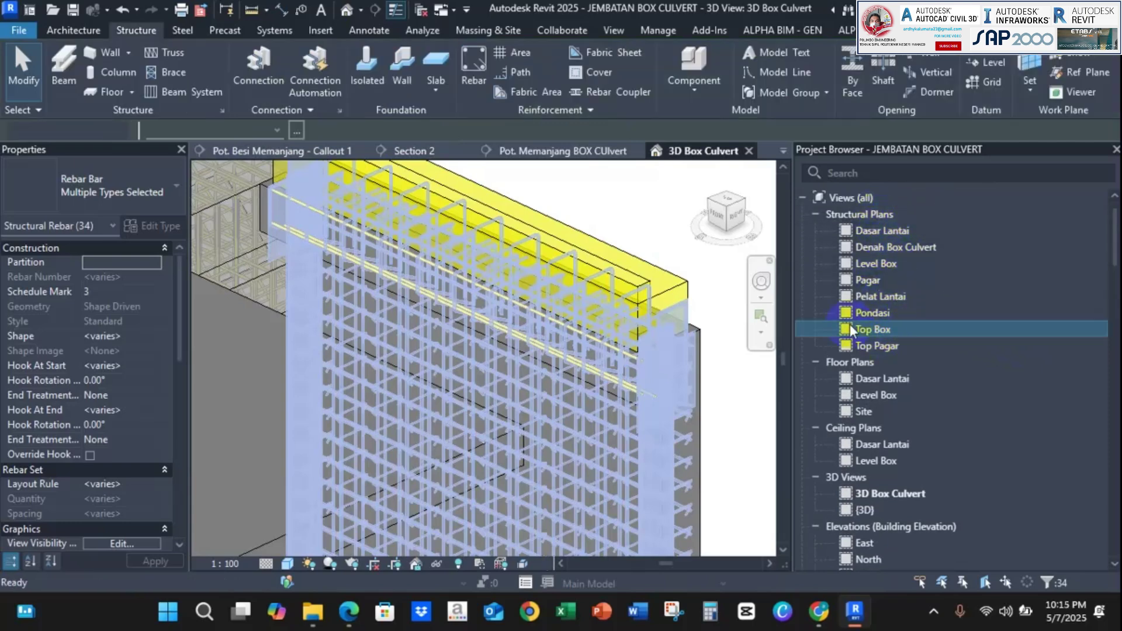
{"action": "double_click", "coordinate": [851, 326]}
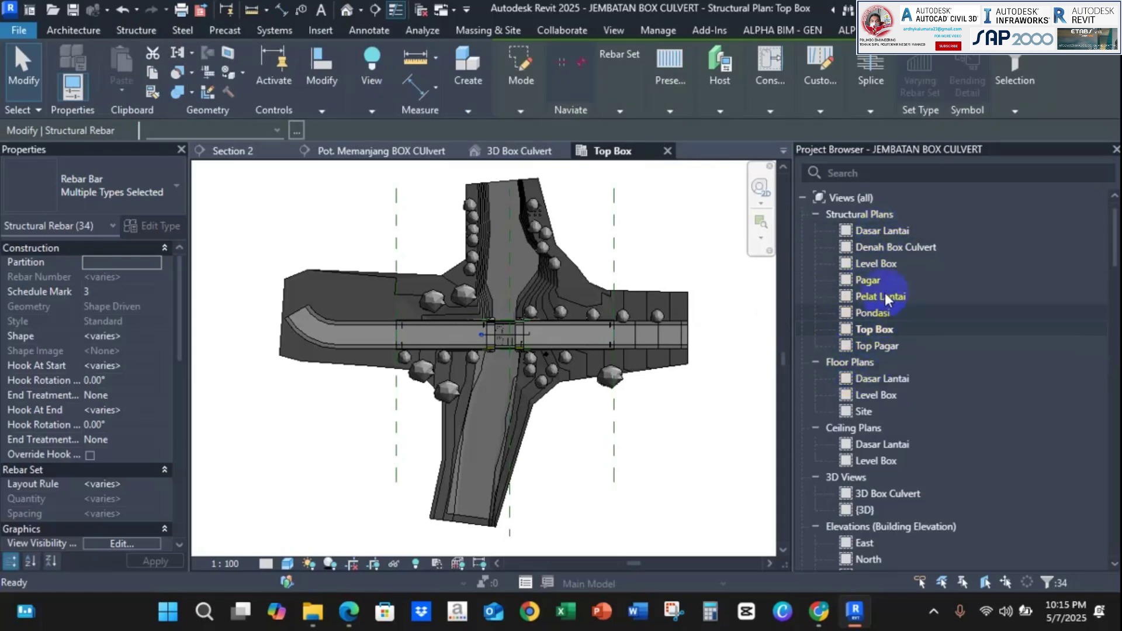
{"action": "double_click", "coordinate": [898, 247]}
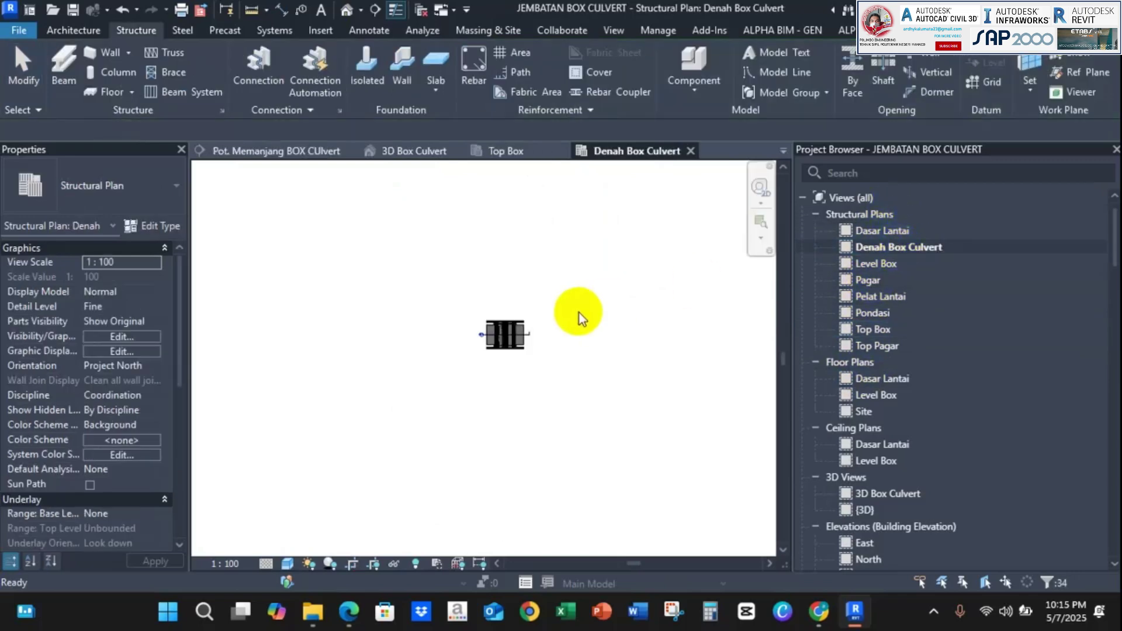
{"action": "left_click", "coordinate": [497, 342]}
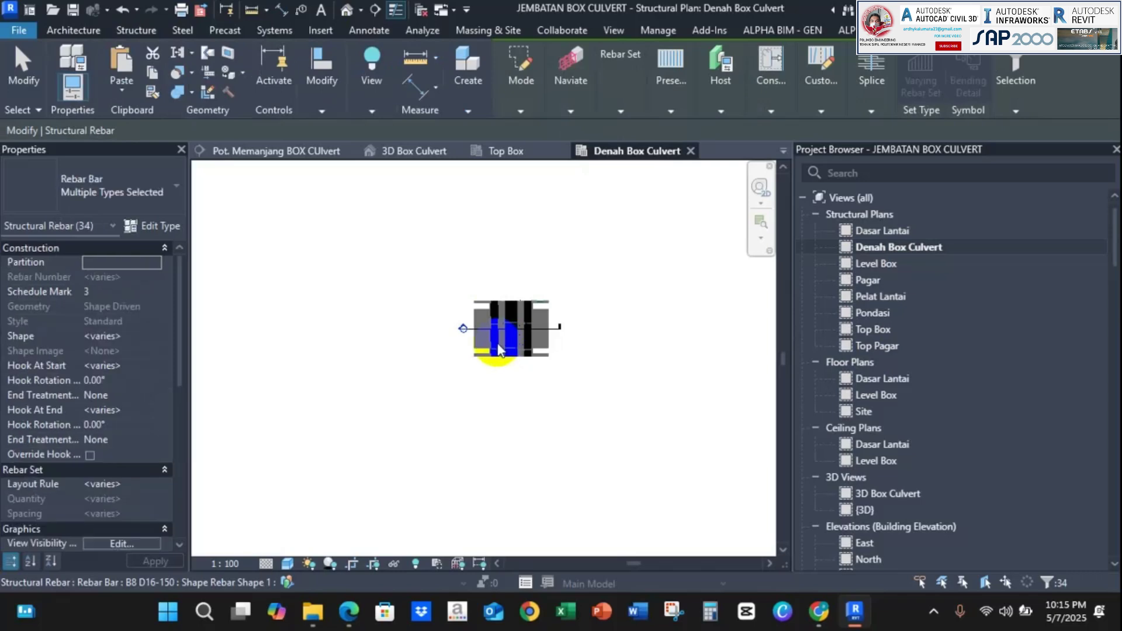
{"action": "scroll", "coordinate": [496, 351], "scroll_direction": "up", "scroll_amount": 3}
{"action": "scroll", "coordinate": [641, 211], "scroll_direction": "up", "scroll_amount": 5}
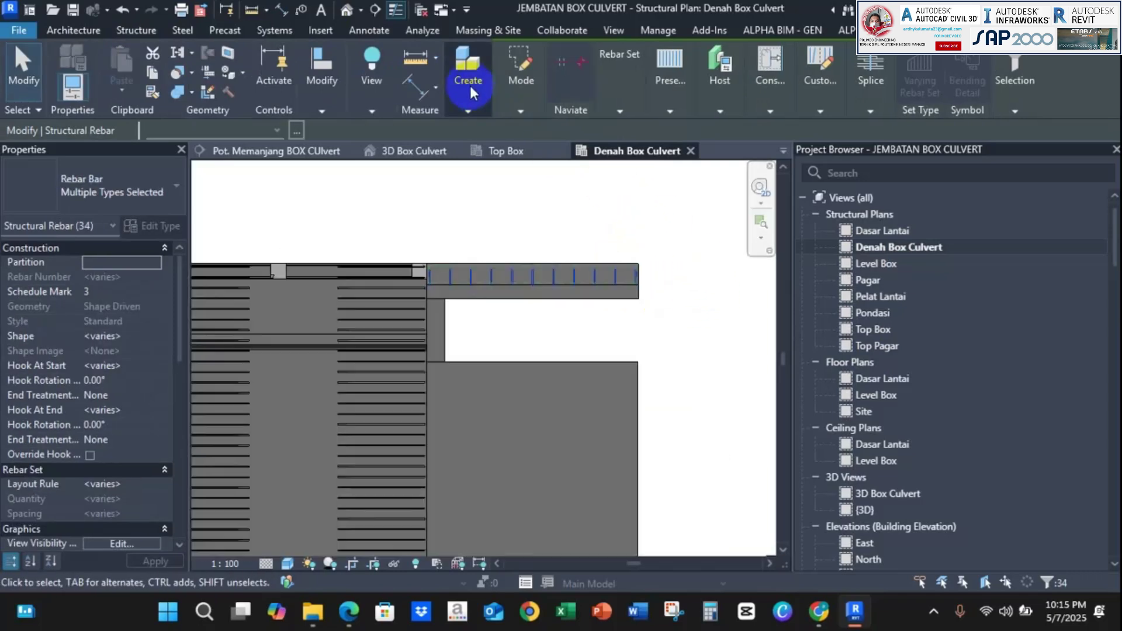
Try to mirror the selected wing wall rebar about a picked axis in the Denah Box Culvert plan.
{"action": "left_click", "coordinate": [460, 108]}
{"action": "mouse_move", "coordinate": [313, 107]}
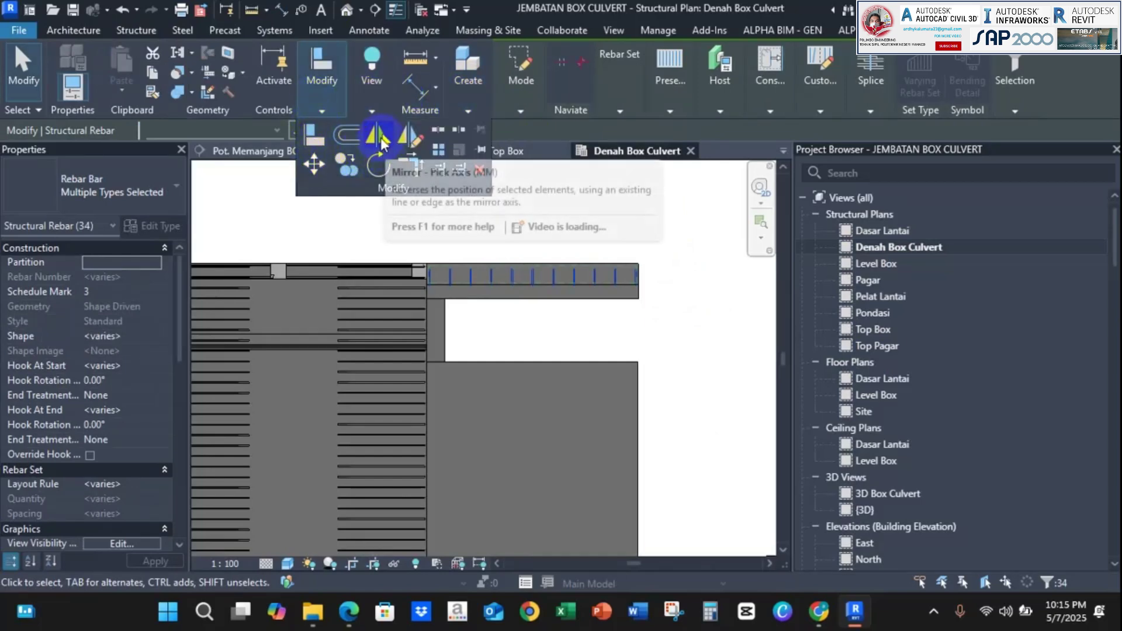
{"action": "left_click", "coordinate": [416, 143]}
{"action": "scroll", "coordinate": [667, 321], "scroll_direction": "down", "scroll_amount": 3}
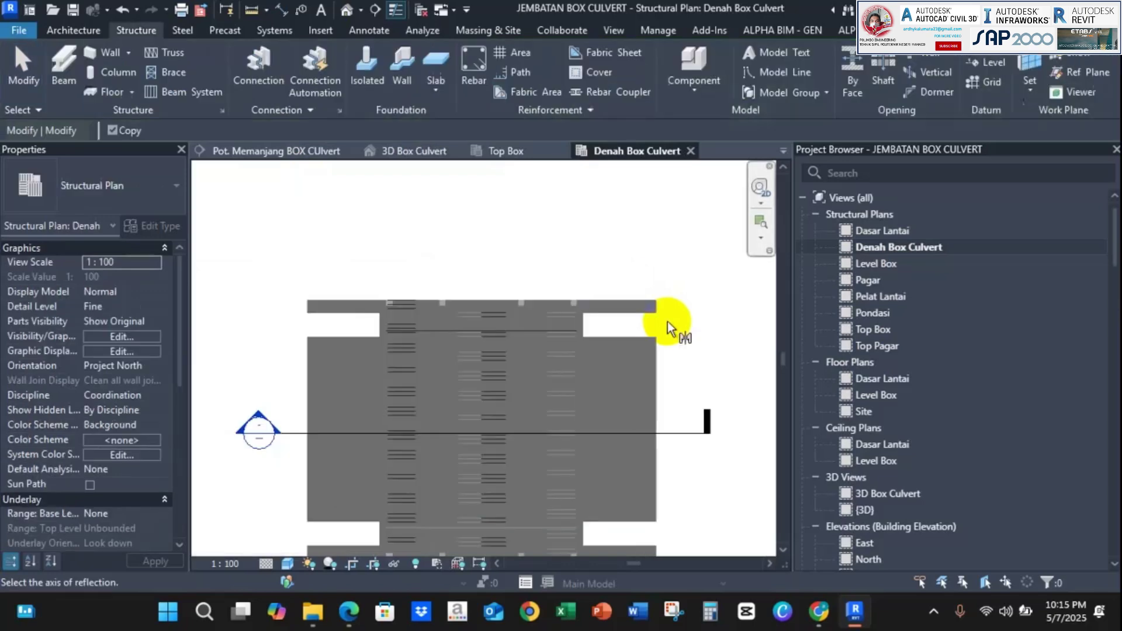
{"action": "scroll", "coordinate": [673, 418], "scroll_direction": "down", "scroll_amount": 2}
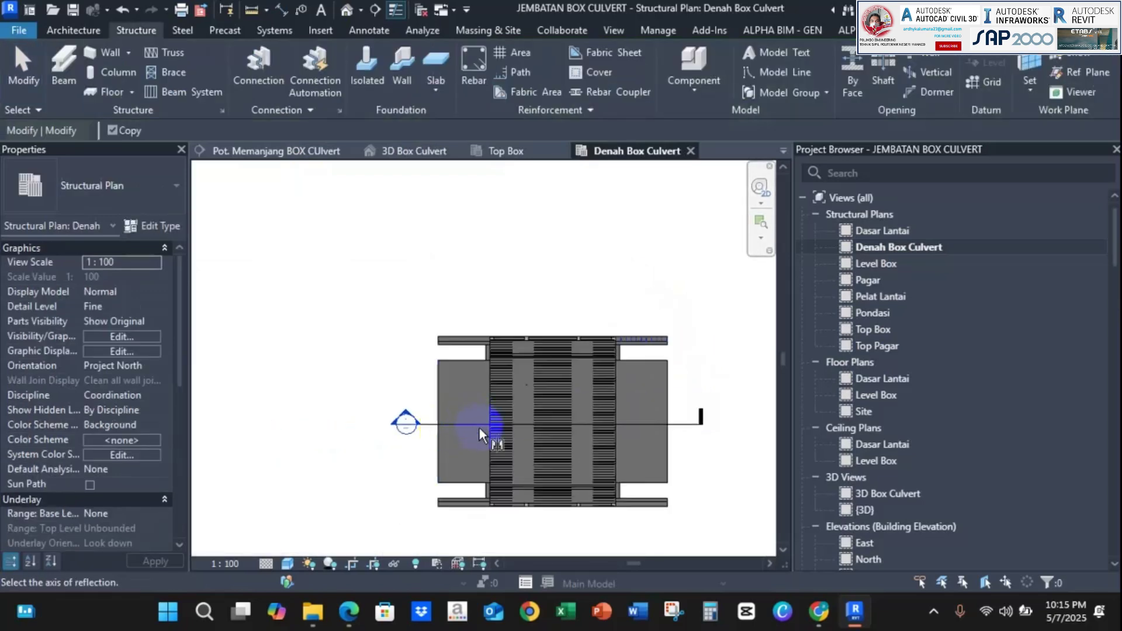
{"action": "middle_click_drag", "start_coordinate": [696, 430], "coordinate": [552, 405]}
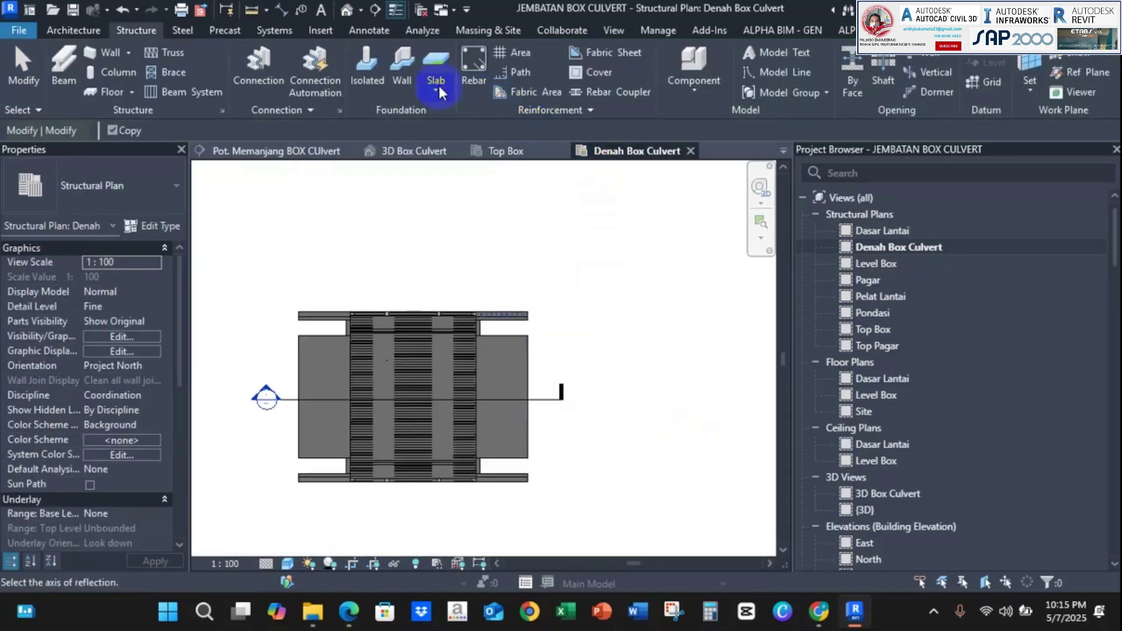
{"action": "scroll", "coordinate": [532, 325], "scroll_direction": "up", "scroll_amount": 3}
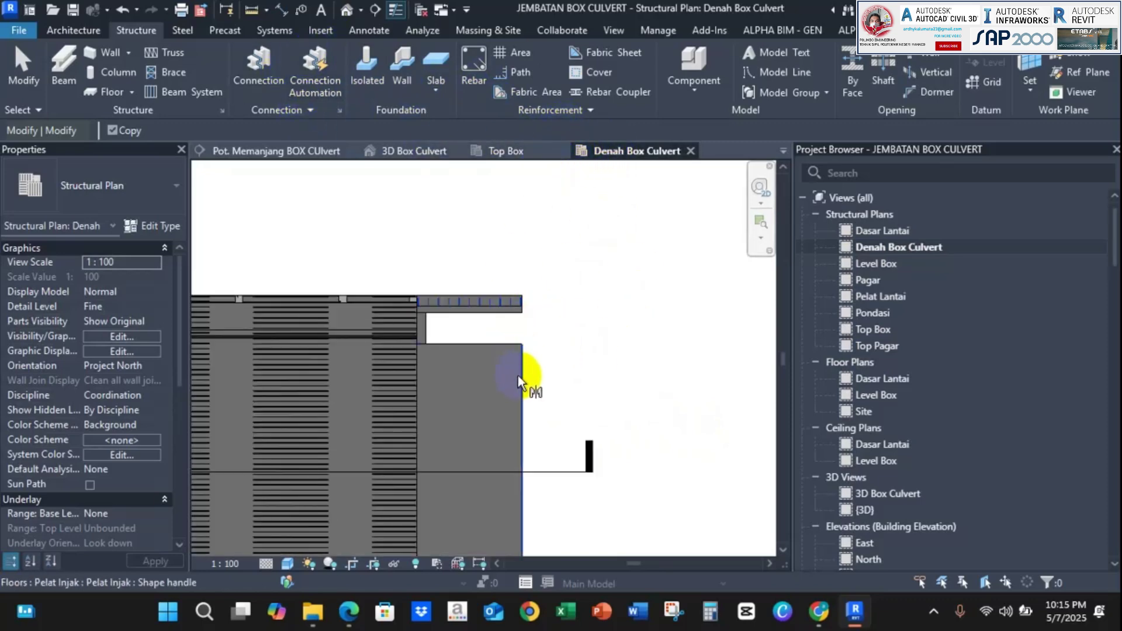
{"action": "middle_click_drag", "start_coordinate": [452, 445], "coordinate": [563, 376]}
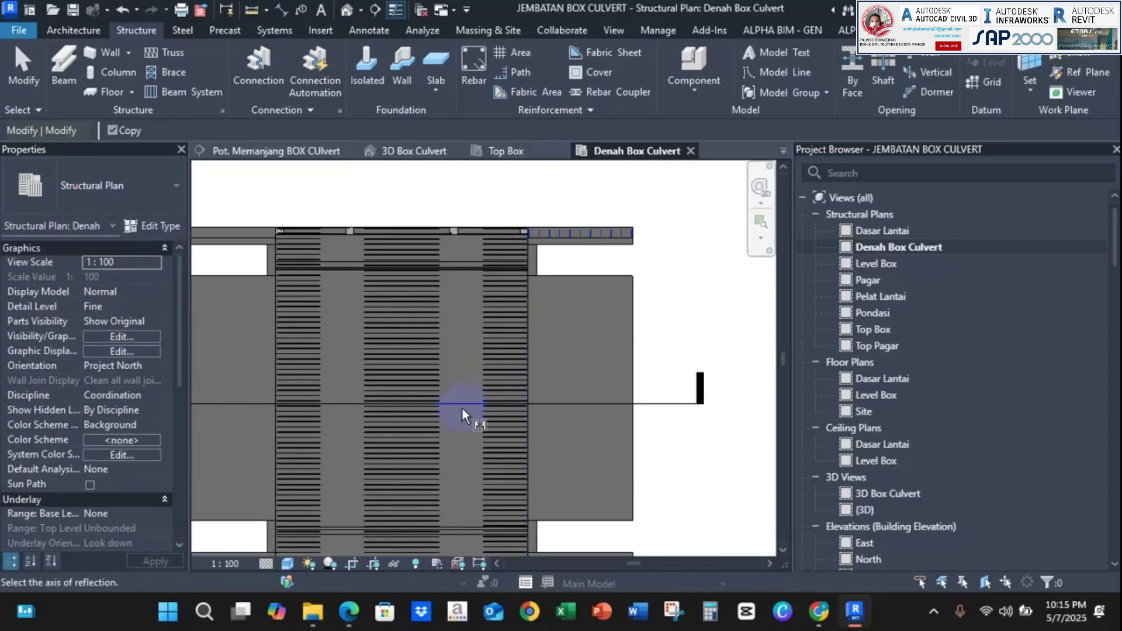
{"action": "left_click", "coordinate": [553, 409]}
{"action": "scroll", "coordinate": [538, 402], "scroll_direction": "down", "scroll_amount": 2}
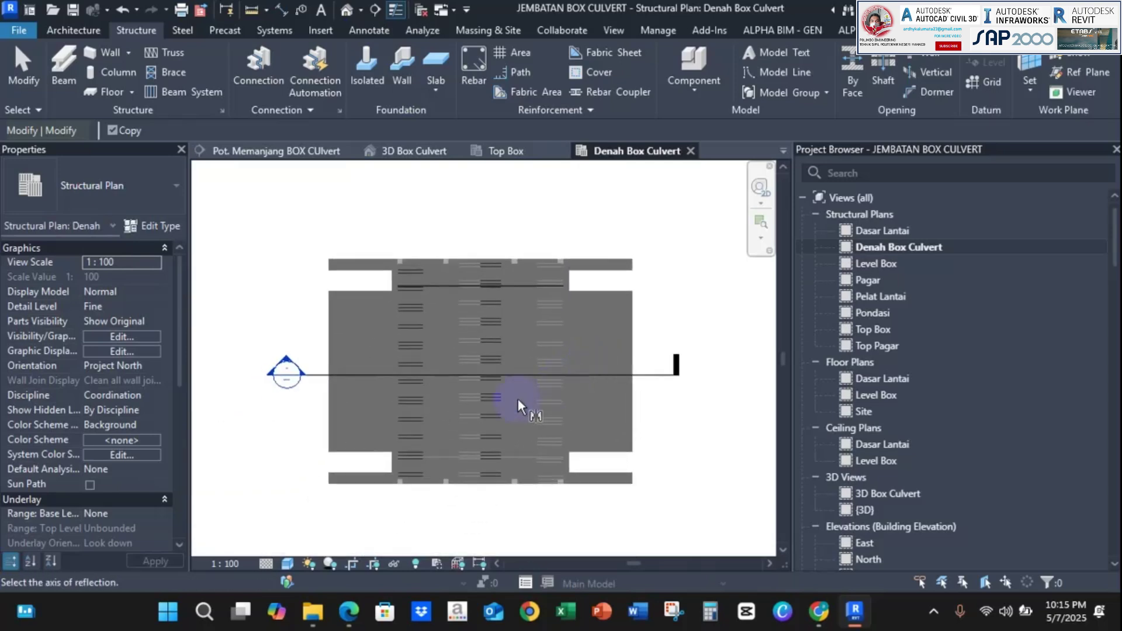
Set the Denah Box Culvert plan to the Wireframe visual style, dismiss the save reminder, and check the wing wall area for a mirror axis.
{"action": "left_click", "coordinate": [287, 563]}
{"action": "left_click", "coordinate": [311, 480]}
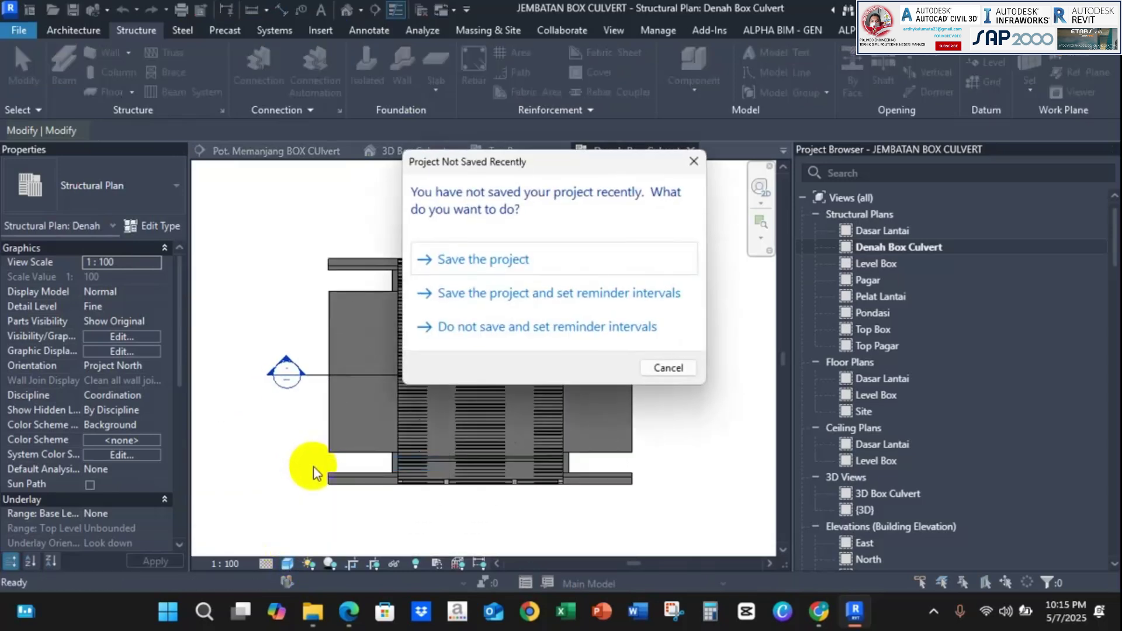
{"action": "left_click", "coordinate": [668, 368]}
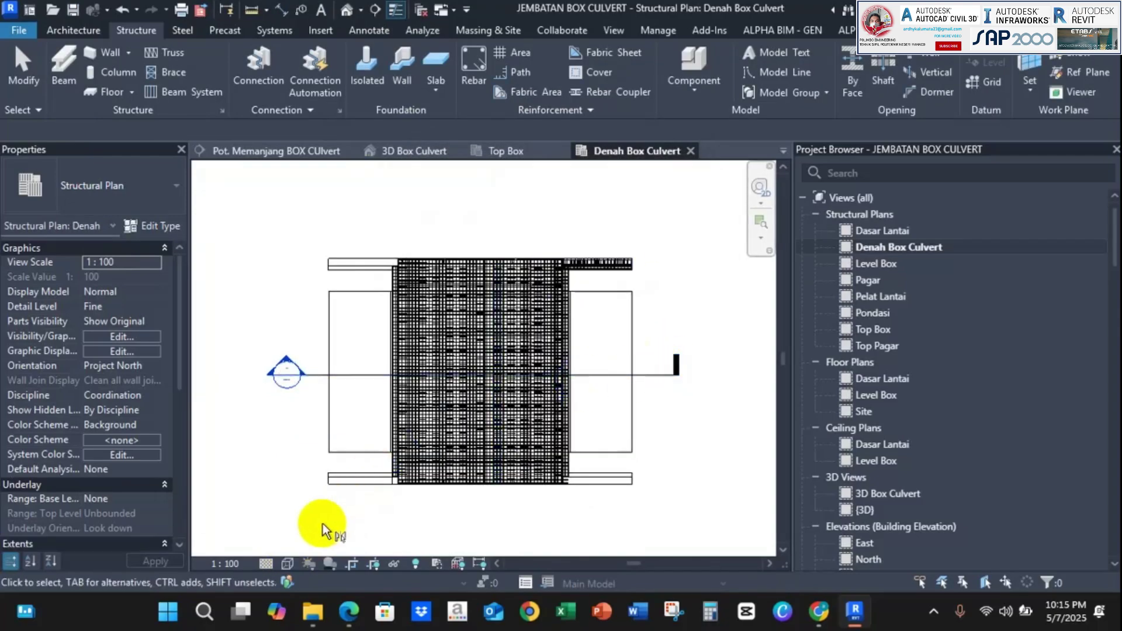
{"action": "scroll", "coordinate": [605, 382], "scroll_direction": "up", "scroll_amount": 4}
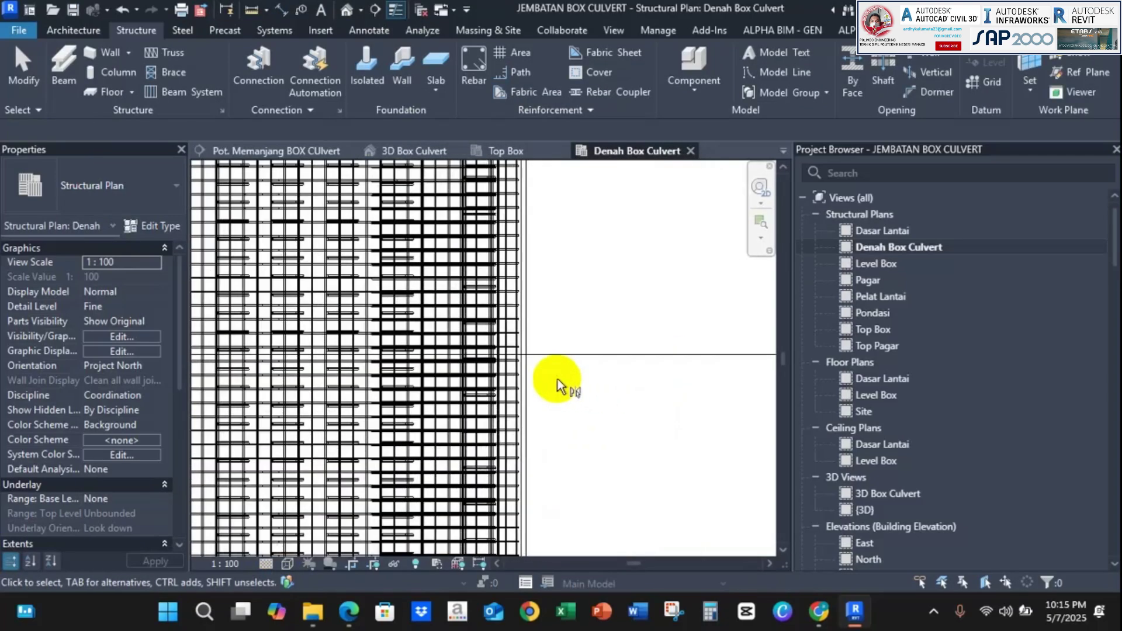
{"action": "scroll", "coordinate": [596, 275], "scroll_direction": "down", "scroll_amount": 4}
{"action": "scroll", "coordinate": [591, 296], "scroll_direction": "up", "scroll_amount": 3}
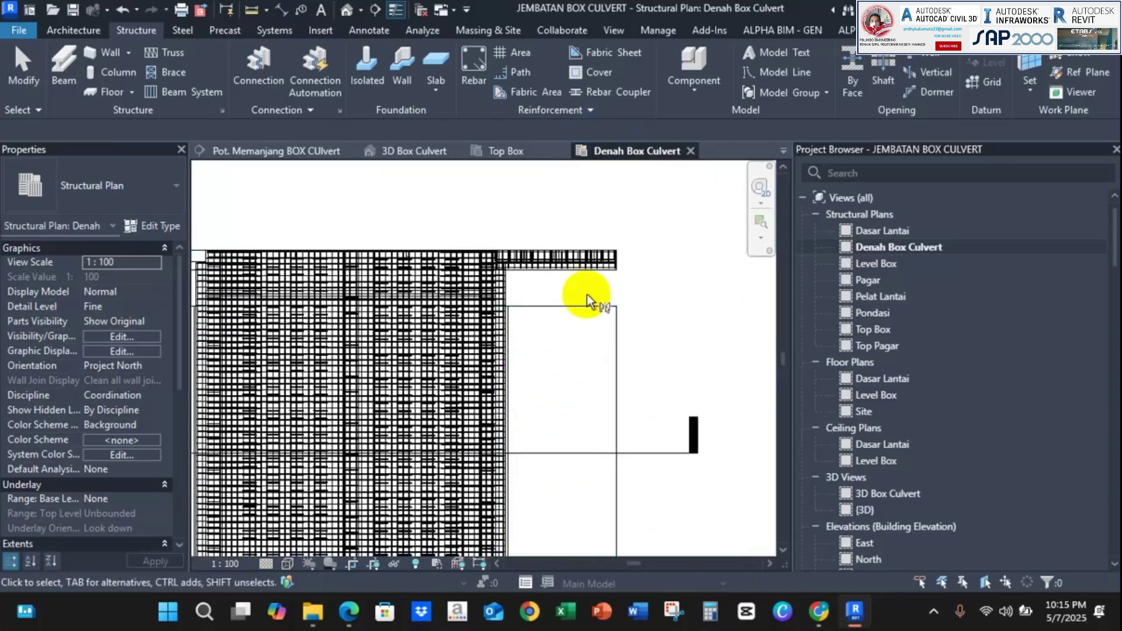
{"action": "left_click", "coordinate": [606, 251]}
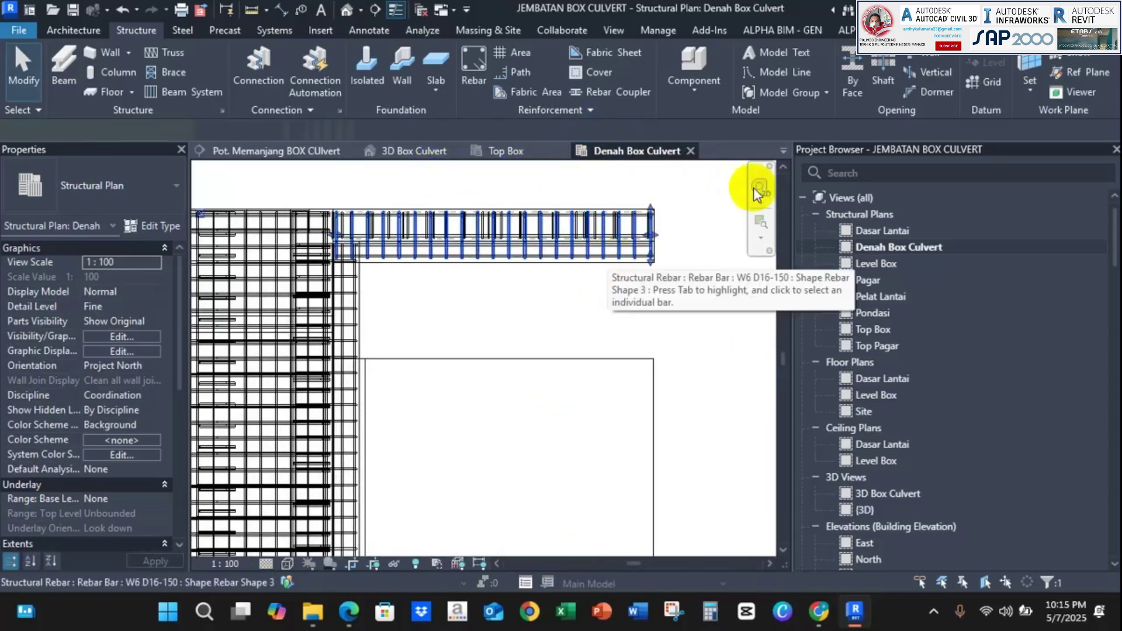
Open the Dasar Lantai structural plan and look there for a culvert centre axis usable as mirror line.
{"action": "left_click", "coordinate": [907, 244]}
{"action": "double_click", "coordinate": [888, 229]}
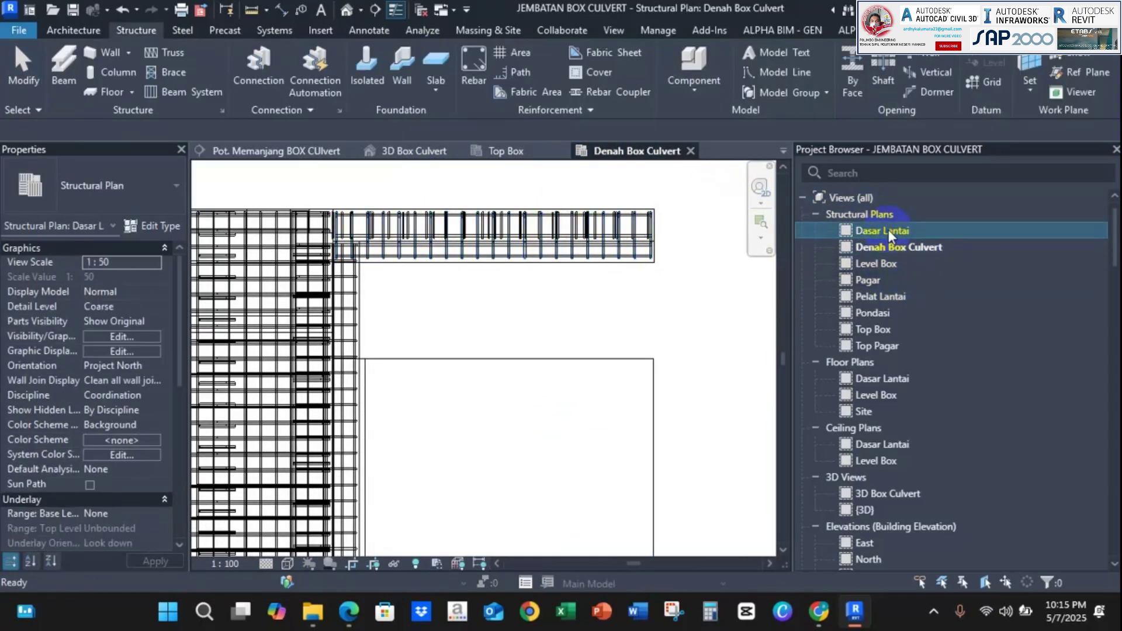
{"action": "scroll", "coordinate": [550, 330], "scroll_direction": "up", "scroll_amount": 6}
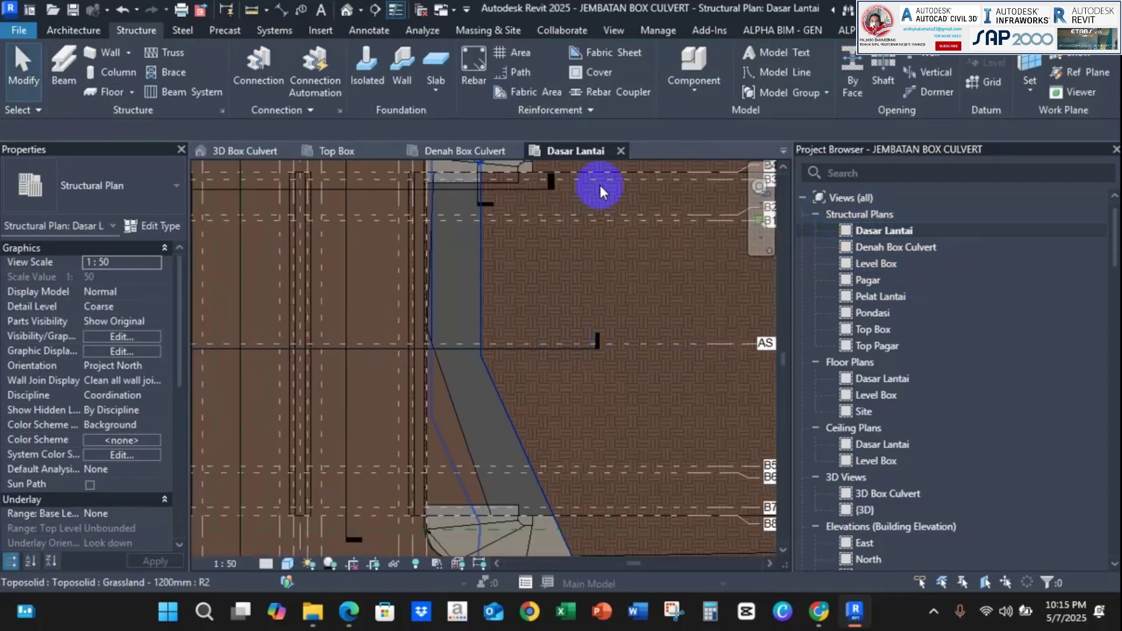
{"action": "scroll", "coordinate": [571, 302], "scroll_direction": "down", "scroll_amount": 5}
Select all rebar in the wing wall host, starting from its W1 D16-150 set in the Denah Box Culvert plan.
{"action": "left_click", "coordinate": [445, 150]}
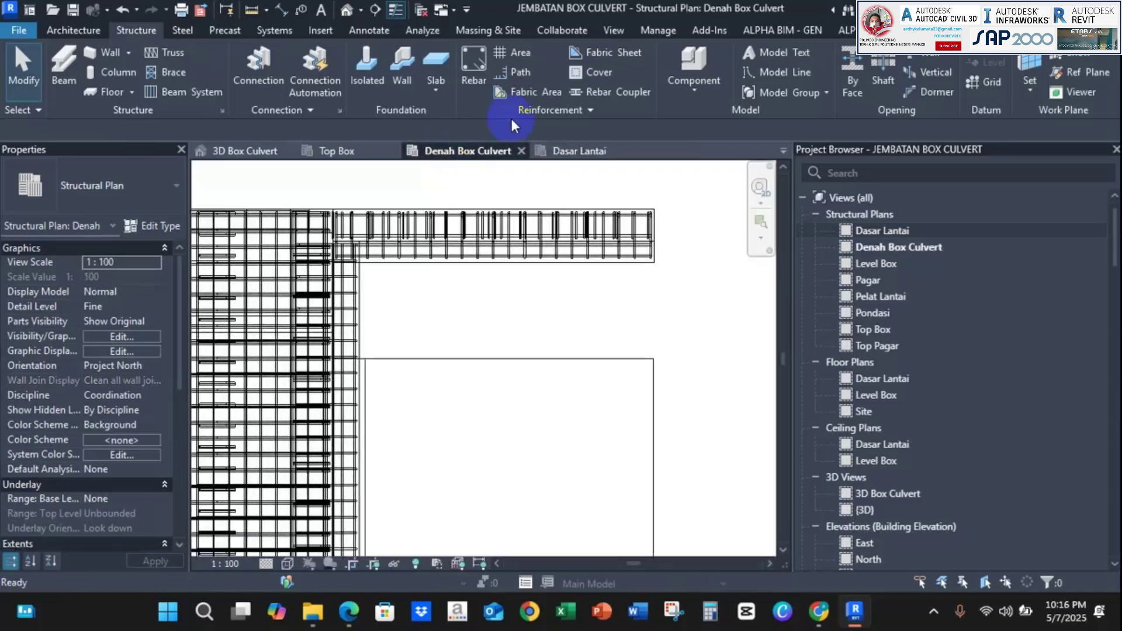
{"action": "left_click", "coordinate": [612, 251]}
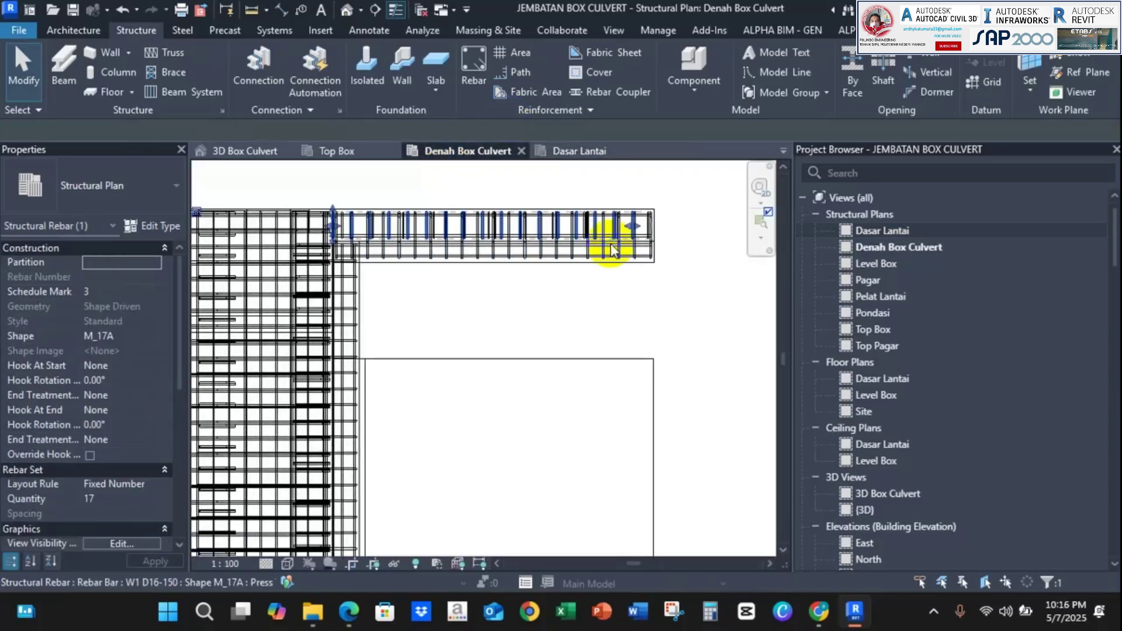
{"action": "right_click", "coordinate": [612, 251]}
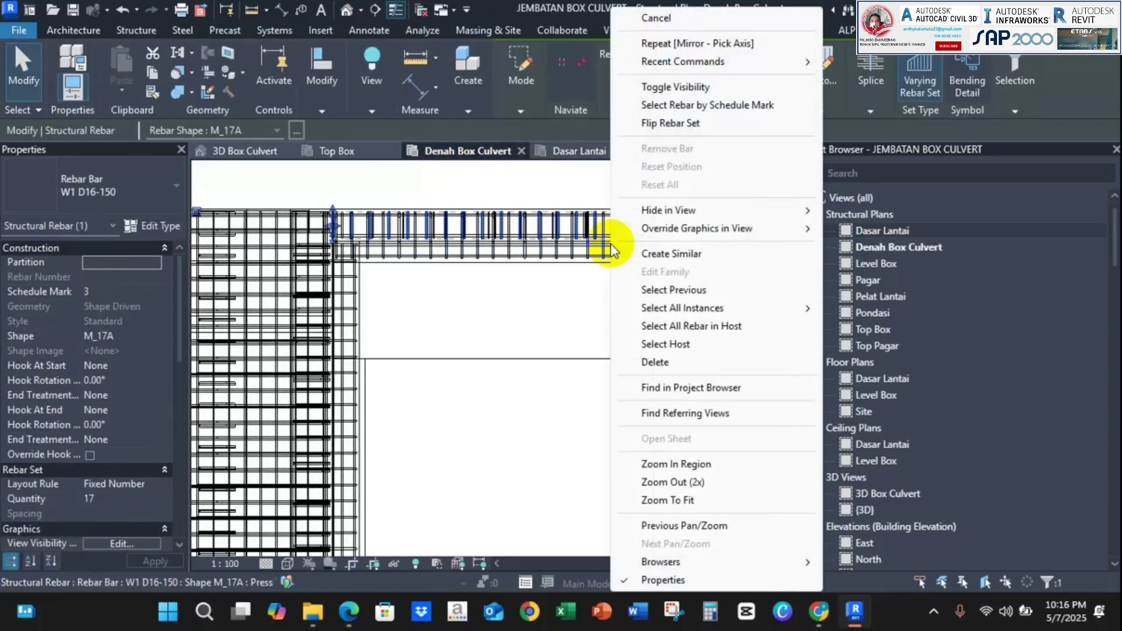
{"action": "left_click", "coordinate": [697, 324]}
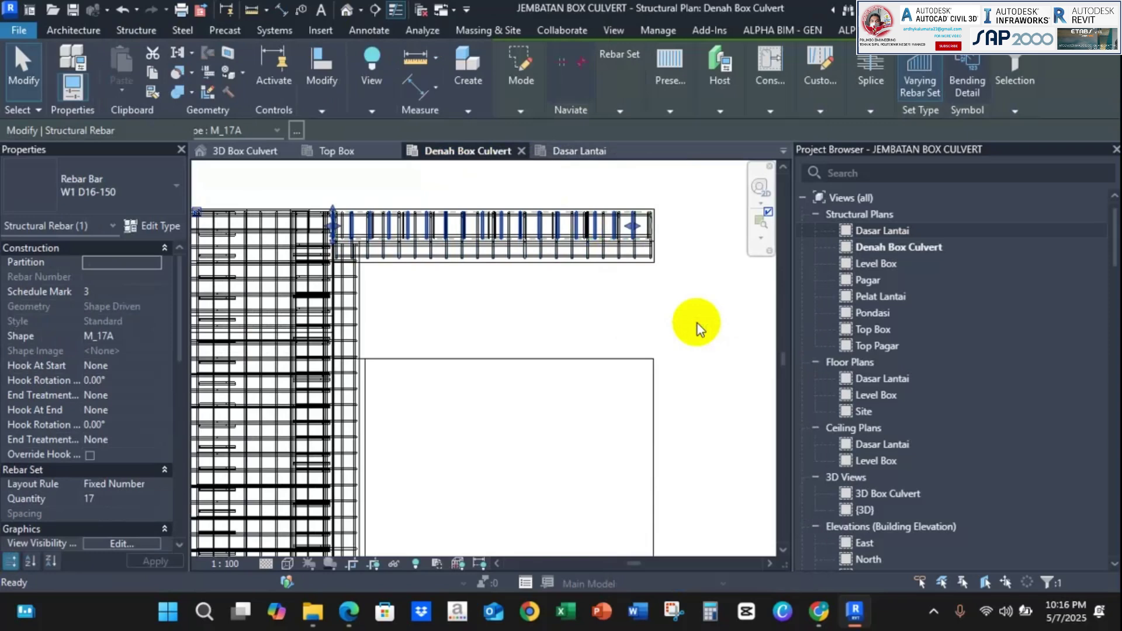
Mirror the selected wing wall rebar about the AS H axis in the Dasar Lantai plan, keeping the original bars.
{"action": "left_click", "coordinate": [573, 151]}
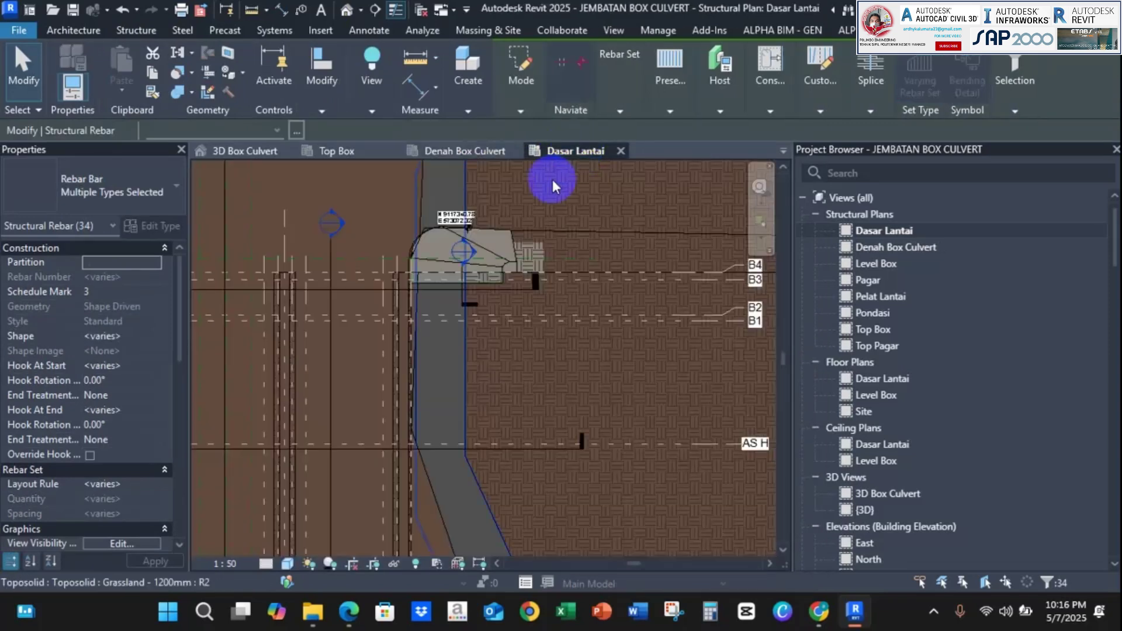
{"action": "scroll", "coordinate": [516, 299], "scroll_direction": "down", "scroll_amount": 4}
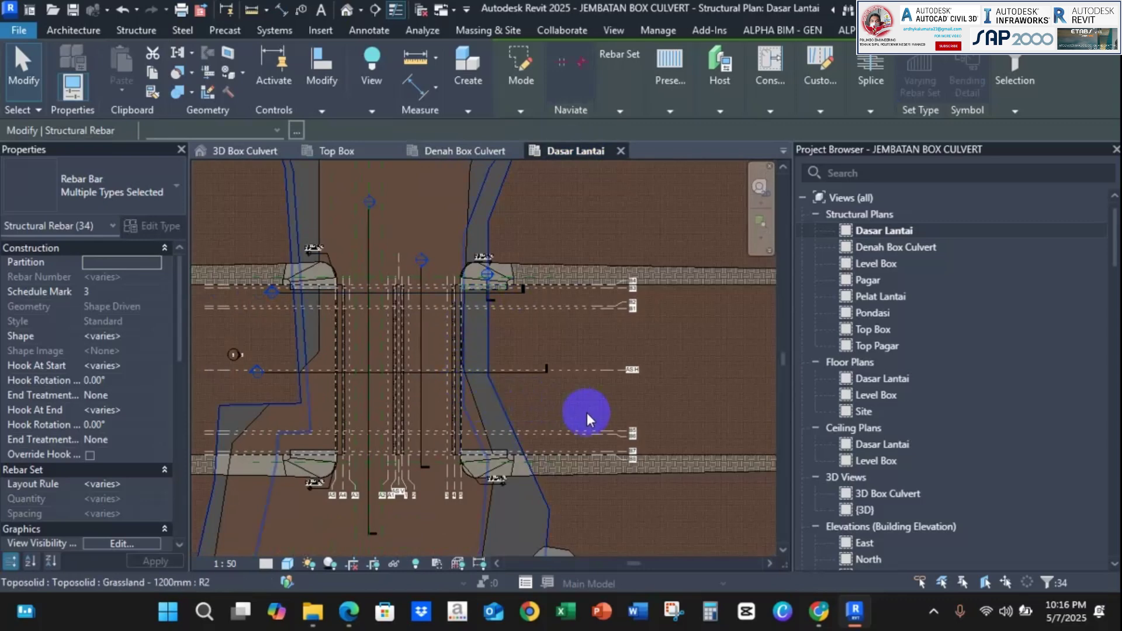
{"action": "scroll", "coordinate": [494, 342], "scroll_direction": "up", "scroll_amount": 3}
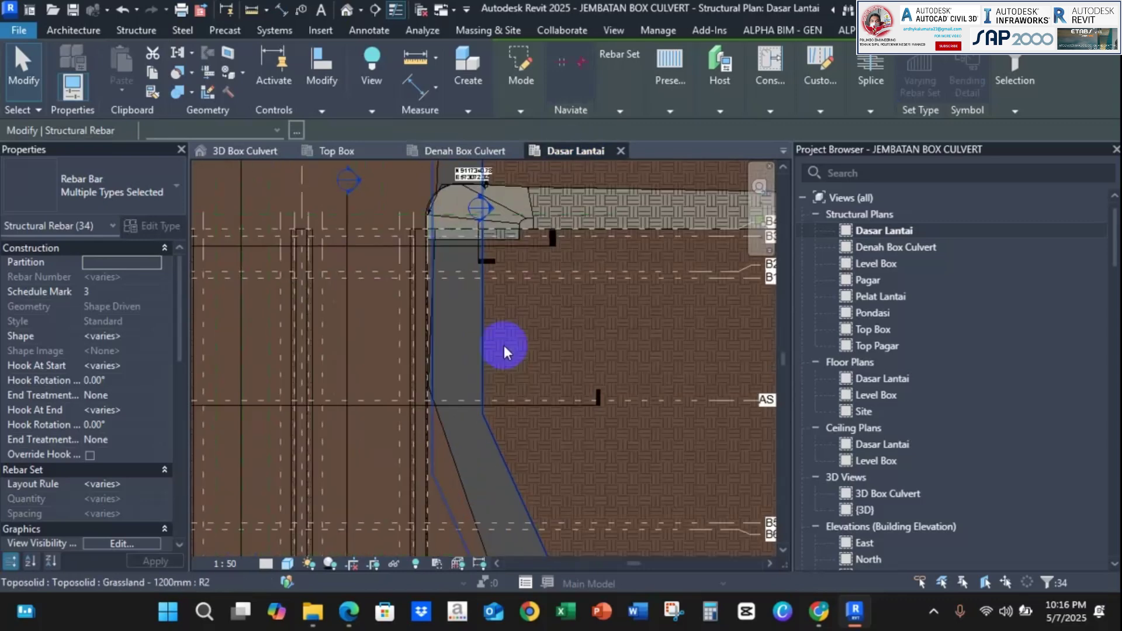
{"action": "left_click", "coordinate": [327, 111]}
{"action": "left_click", "coordinate": [382, 138]}
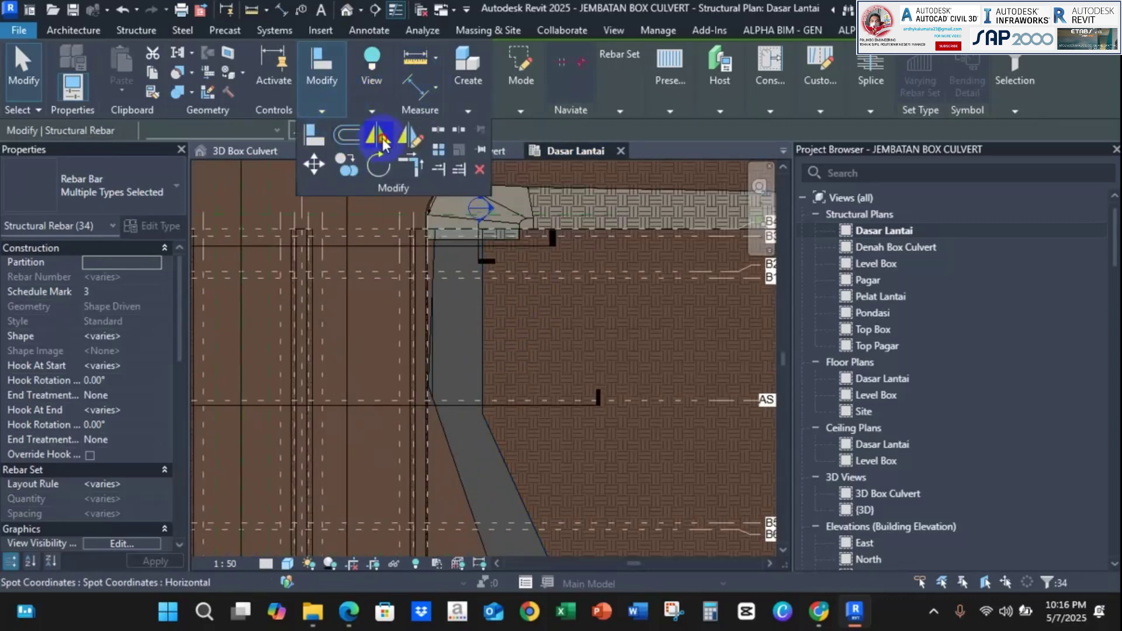
{"action": "left_click", "coordinate": [654, 399]}
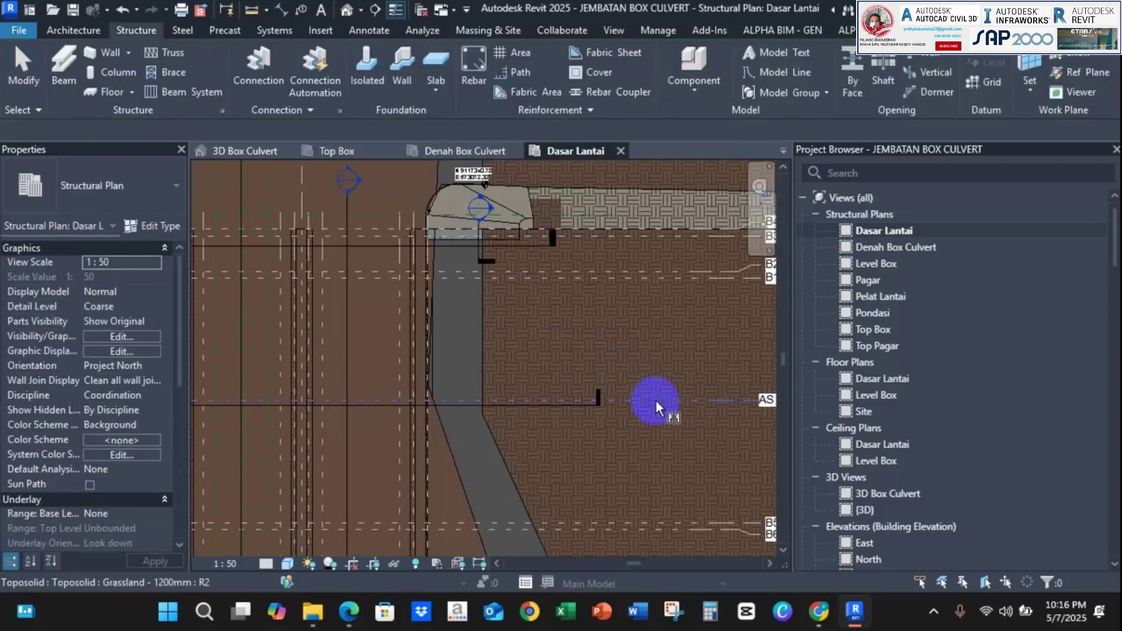
Examine the mirrored rebar in the opposite wing wall in the 3D Box Culvert view and clear the selection.
{"action": "left_click", "coordinate": [258, 150]}
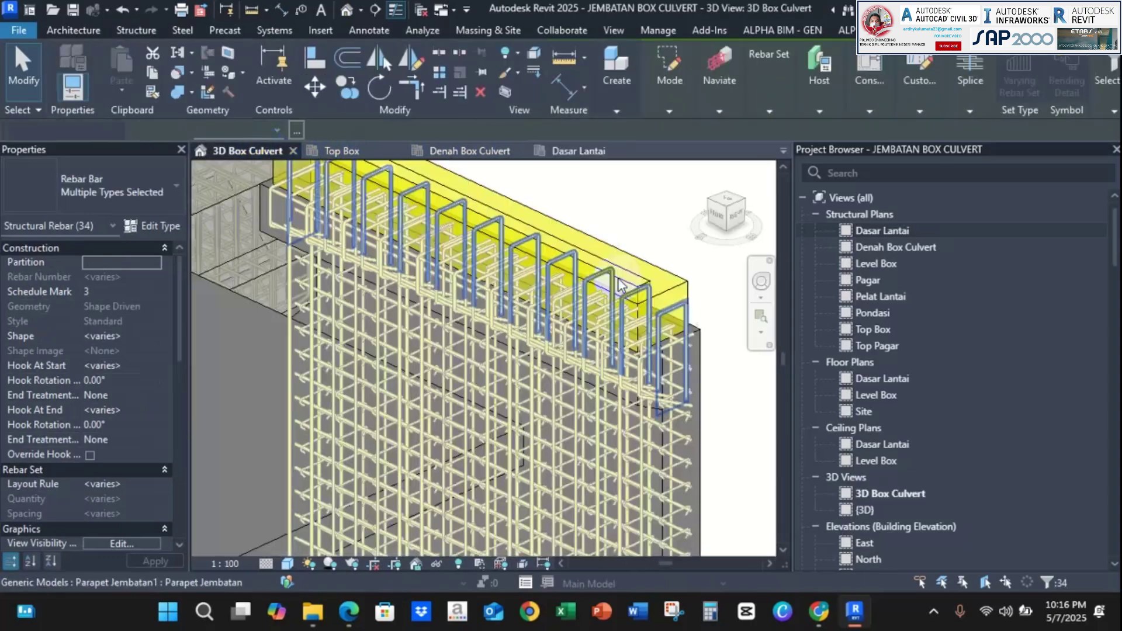
{"action": "scroll", "coordinate": [638, 269], "scroll_direction": "up", "scroll_amount": 5}
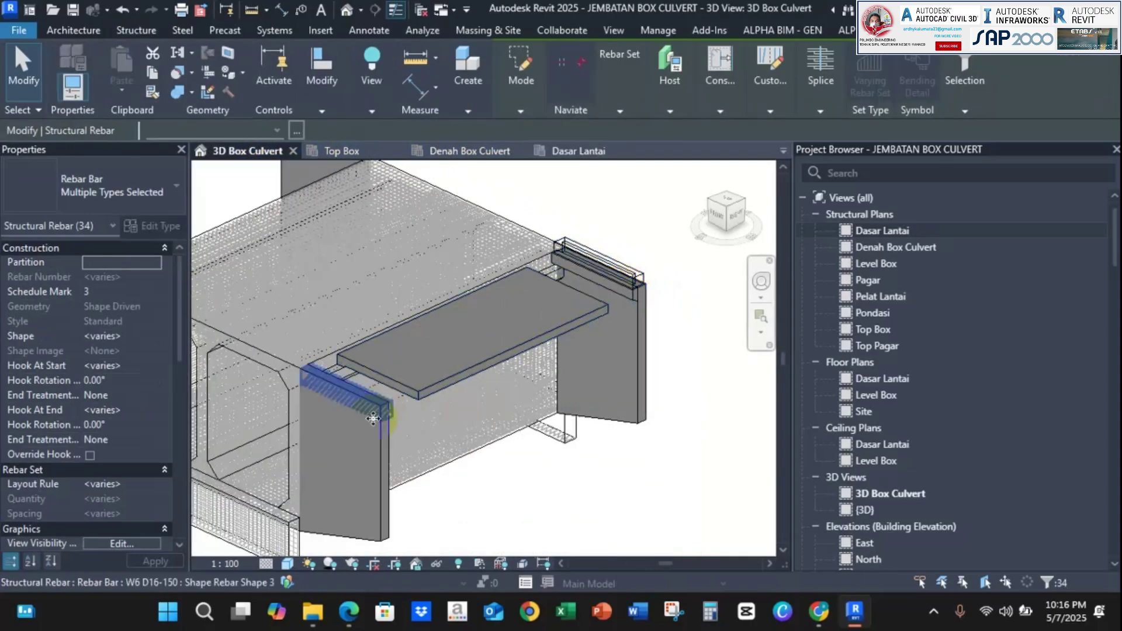
{"action": "scroll", "coordinate": [371, 445], "scroll_direction": "up", "scroll_amount": 2}
{"action": "scroll", "coordinate": [383, 441], "scroll_direction": "up", "scroll_amount": 4}
{"action": "scroll", "coordinate": [390, 398], "scroll_direction": "up", "scroll_amount": 3}
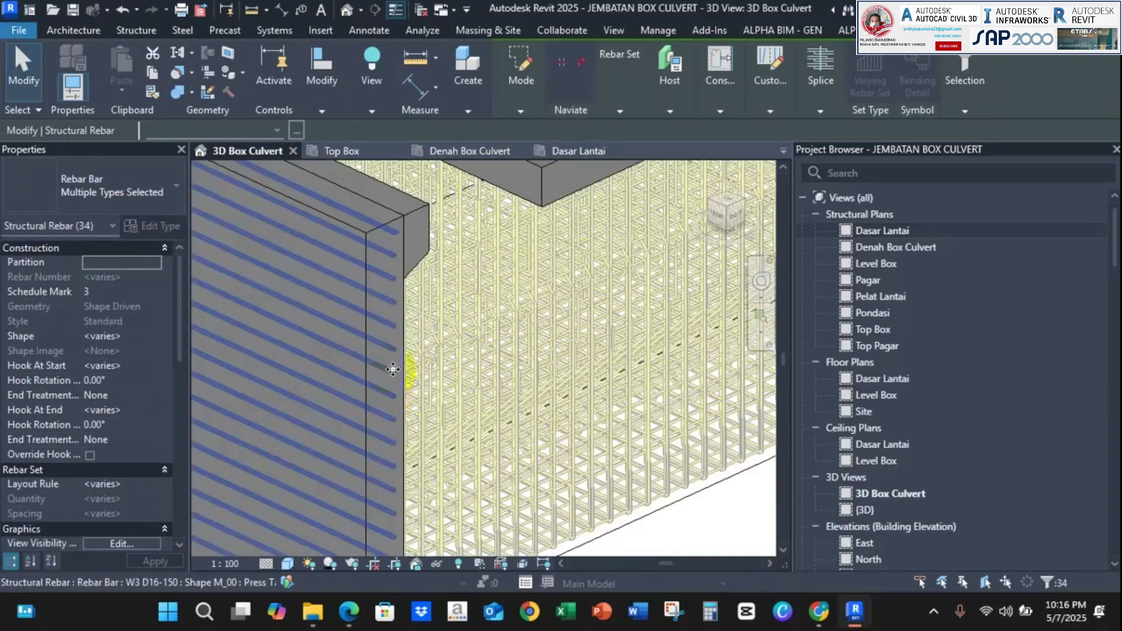
{"action": "key", "text": "Escape"}
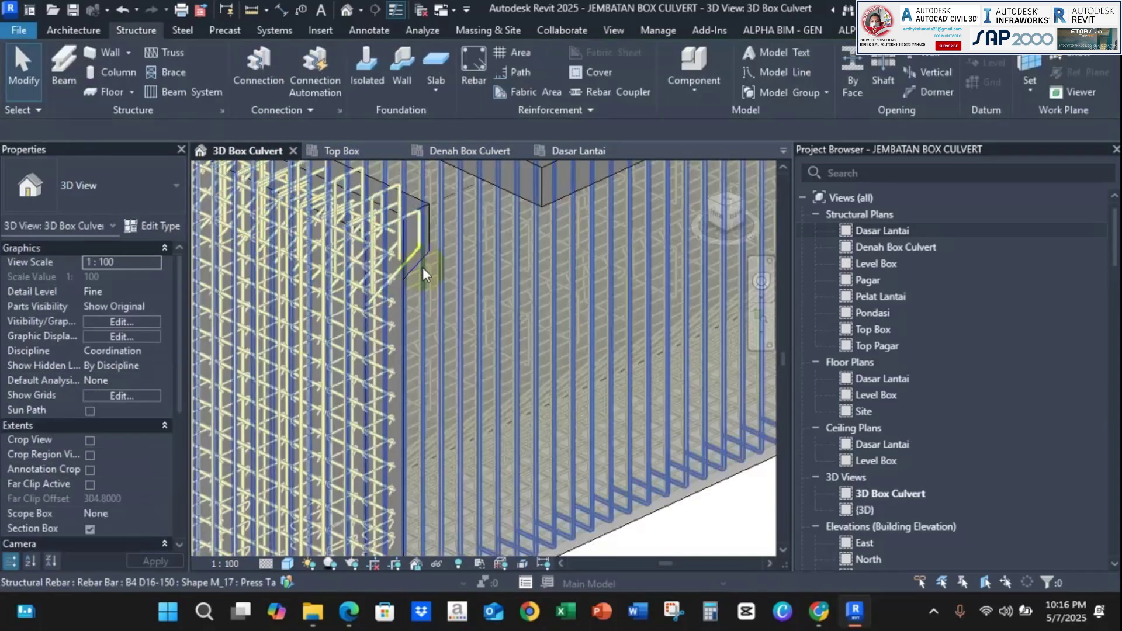
{"action": "scroll", "coordinate": [423, 268], "scroll_direction": "down", "scroll_amount": 2}
{"action": "scroll", "coordinate": [453, 288], "scroll_direction": "down", "scroll_amount": 4}
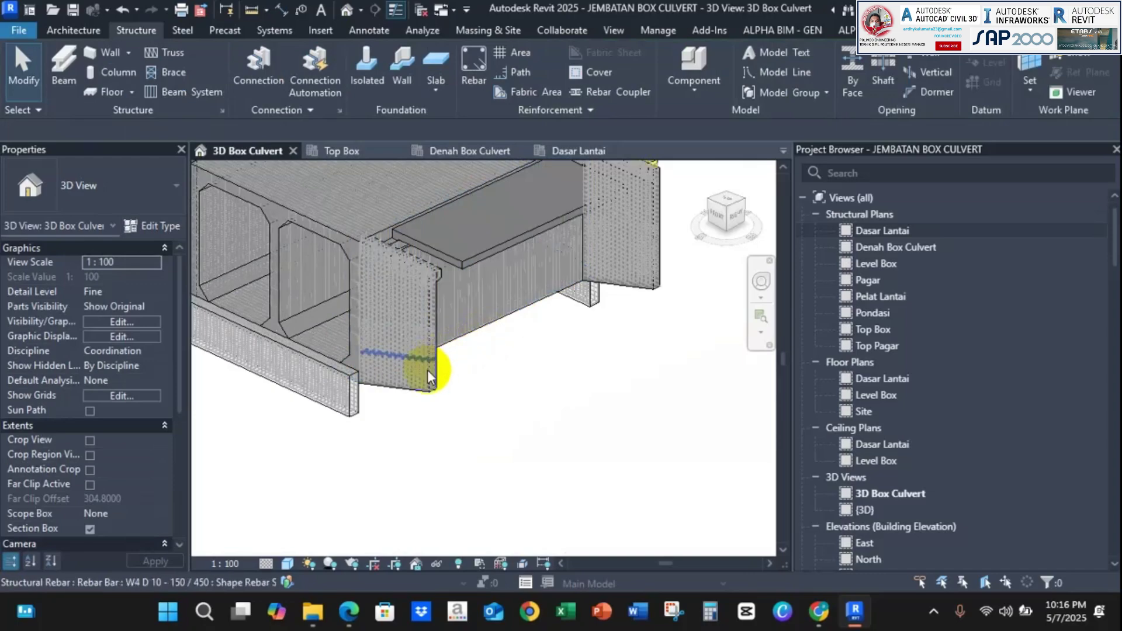
Select all rebar in both reinforced wing wall hosts, starting from the W4 D 10 - 150 / 450 set in one and adding the other.
{"action": "middle_click_drag", "start_coordinate": [521, 344], "coordinate": [598, 257], "text": "shift"}
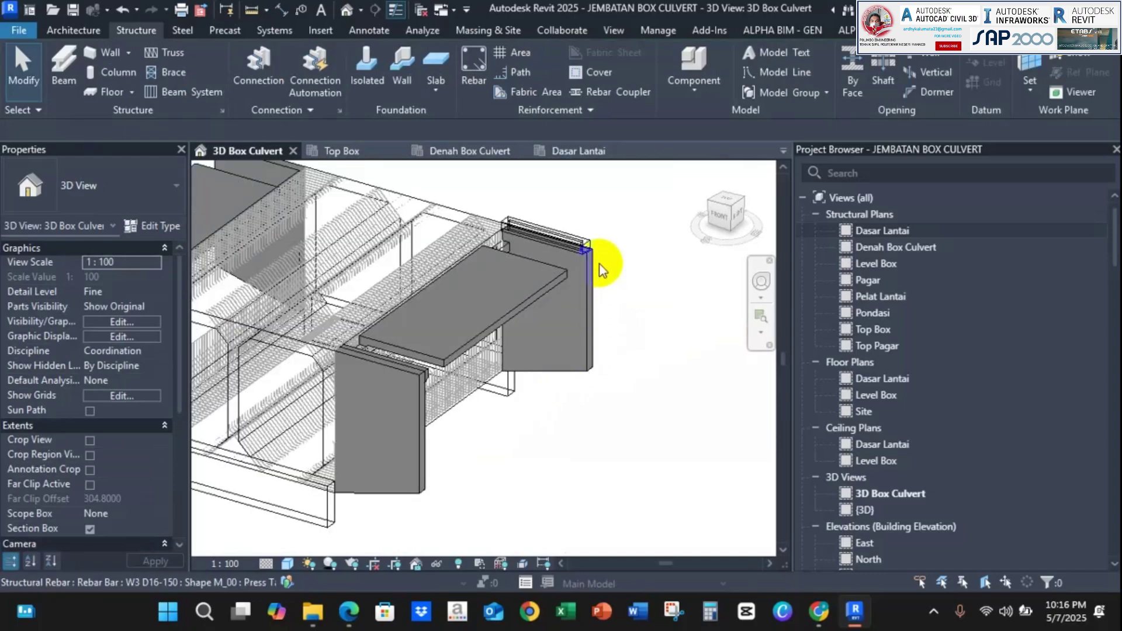
{"action": "middle_click_drag", "start_coordinate": [511, 268], "coordinate": [598, 285], "text": "shift"}
{"action": "left_click", "coordinate": [598, 285]}
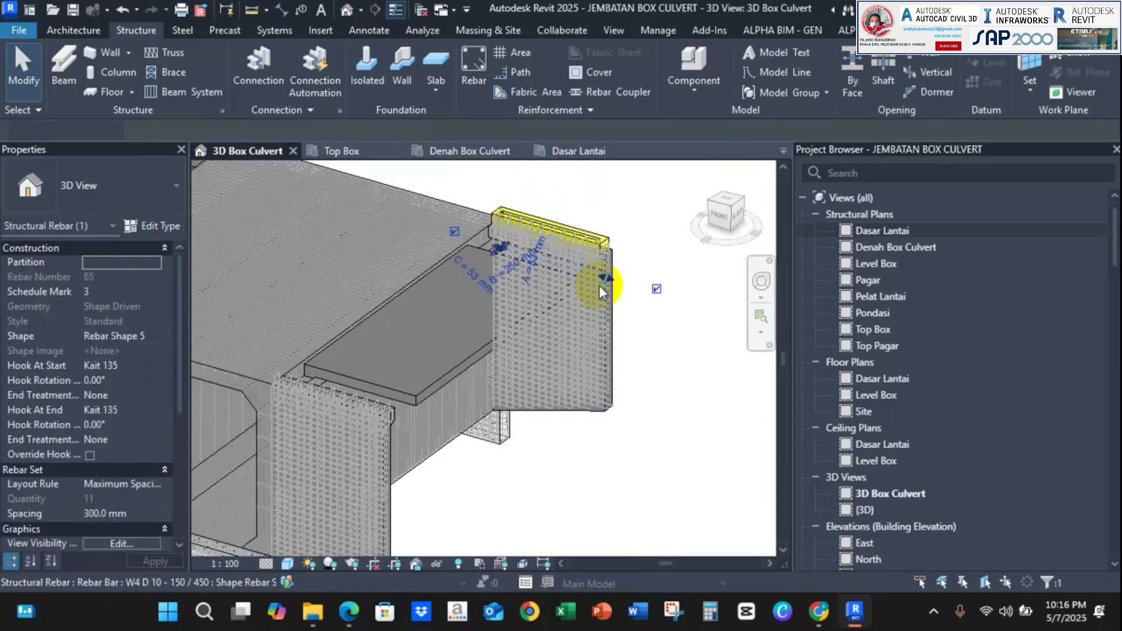
{"action": "right_click", "coordinate": [598, 285]}
{"action": "left_click", "coordinate": [678, 283]}
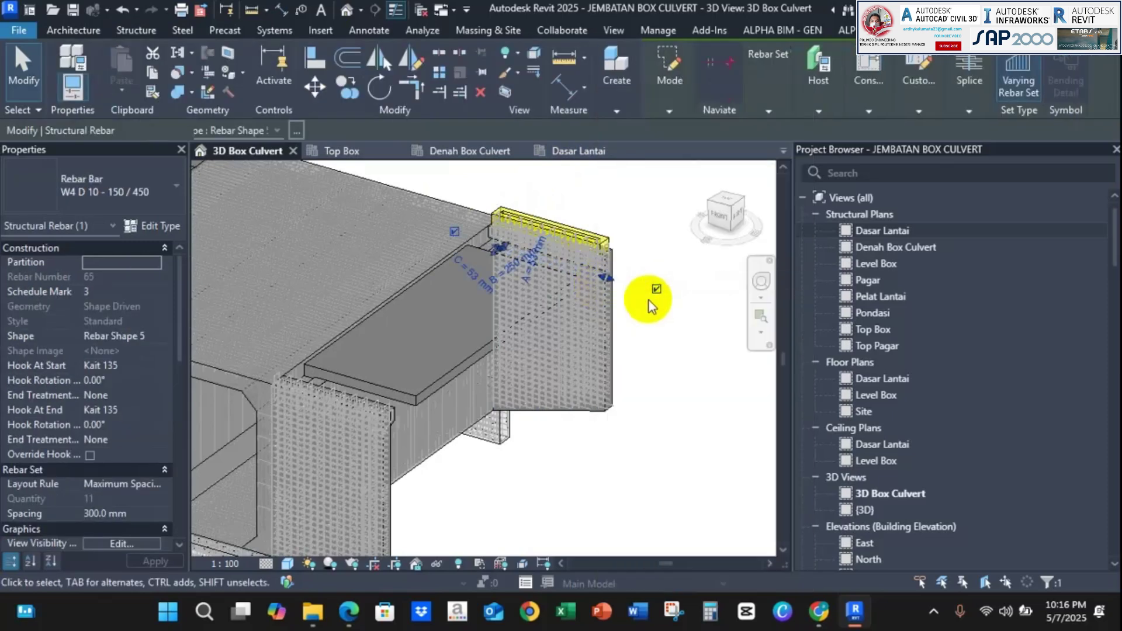
{"action": "middle_click_drag", "start_coordinate": [337, 532], "coordinate": [372, 433]}
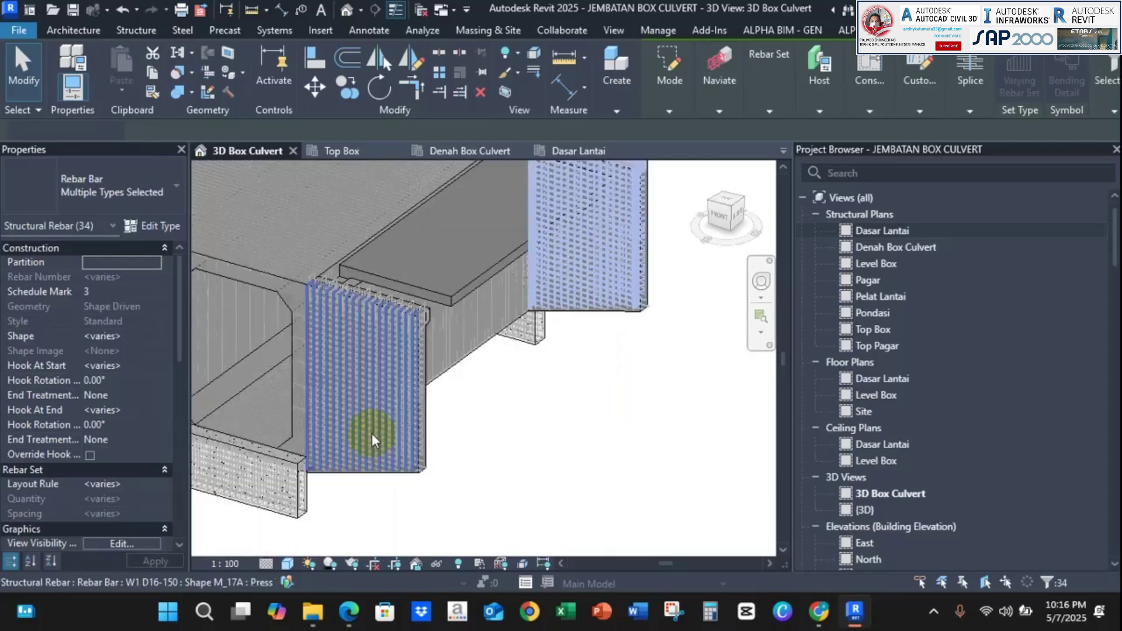
{"action": "key", "text": "Tab"}
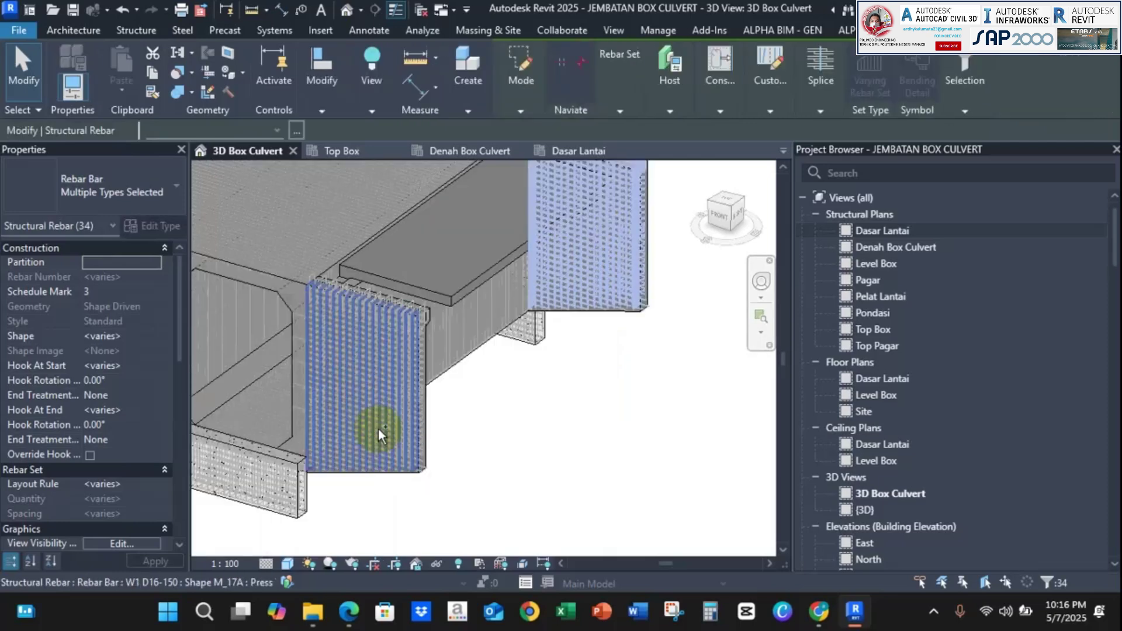
{"action": "right_click", "coordinate": [379, 431]}
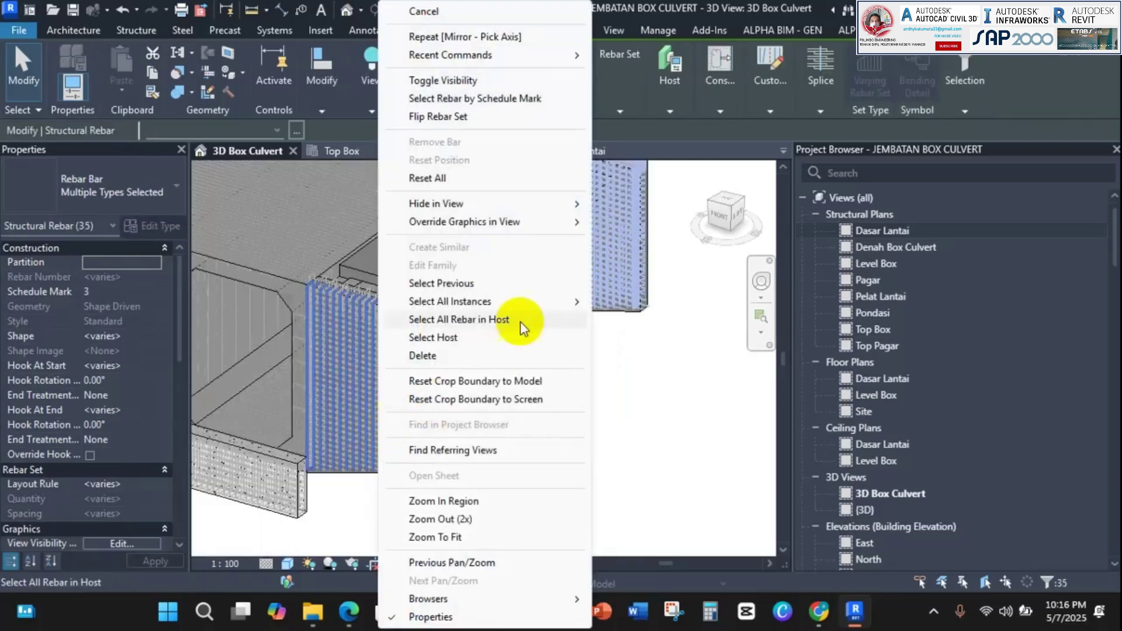
{"action": "left_click", "coordinate": [546, 319]}
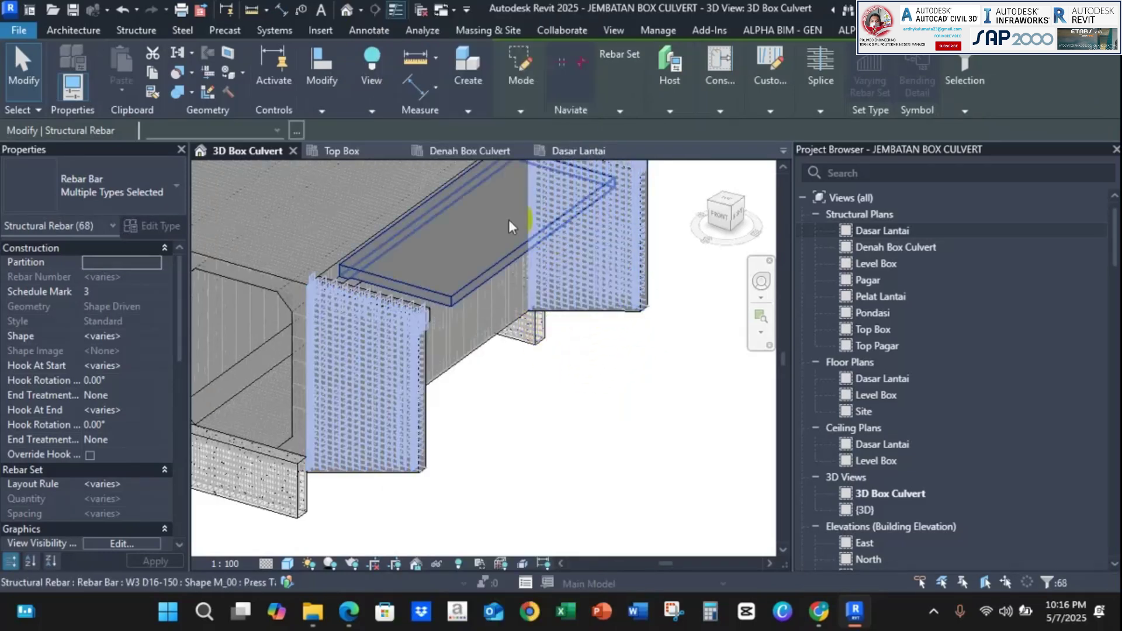
Open the Pot. Besi Memanjang section with the rebar of both wing walls still selected.
{"action": "middle_click_drag", "start_coordinate": [509, 426], "coordinate": [426, 249], "text": "shift"}
{"action": "scroll", "coordinate": [942, 504], "scroll_direction": "down", "scroll_amount": 8}
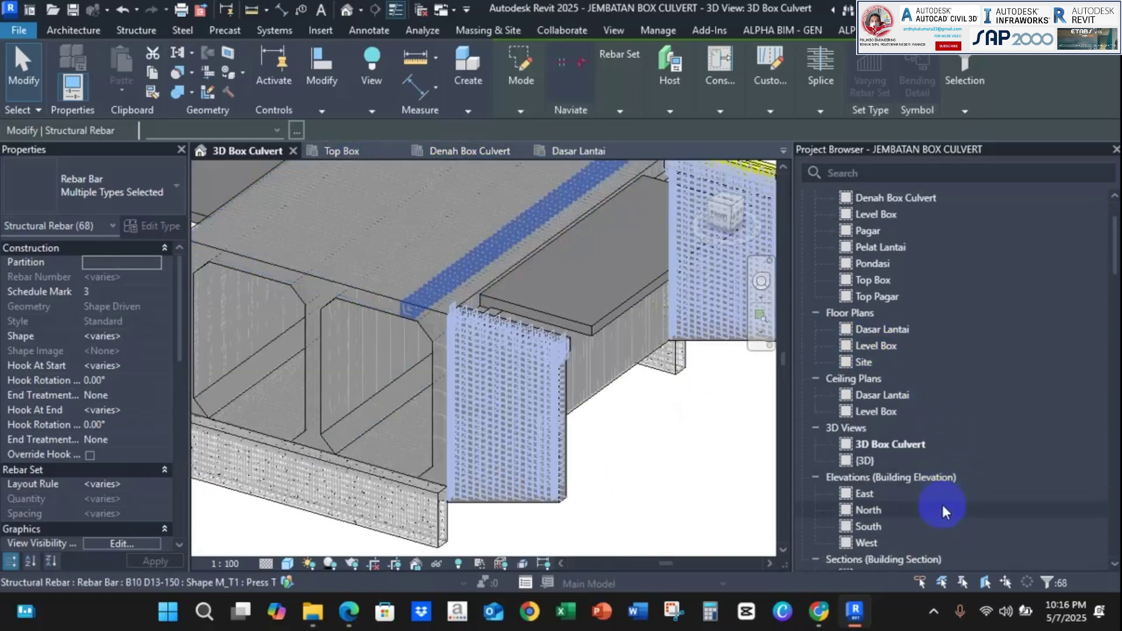
{"action": "scroll", "coordinate": [874, 468], "scroll_direction": "down", "scroll_amount": 3}
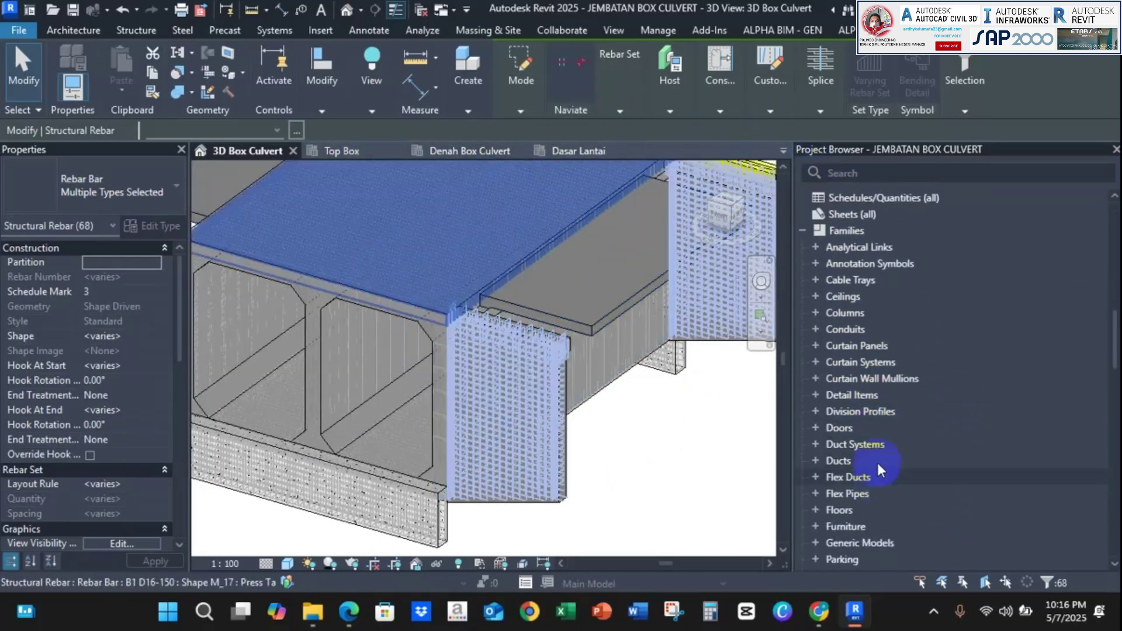
{"action": "scroll", "coordinate": [901, 374], "scroll_direction": "up", "scroll_amount": 12}
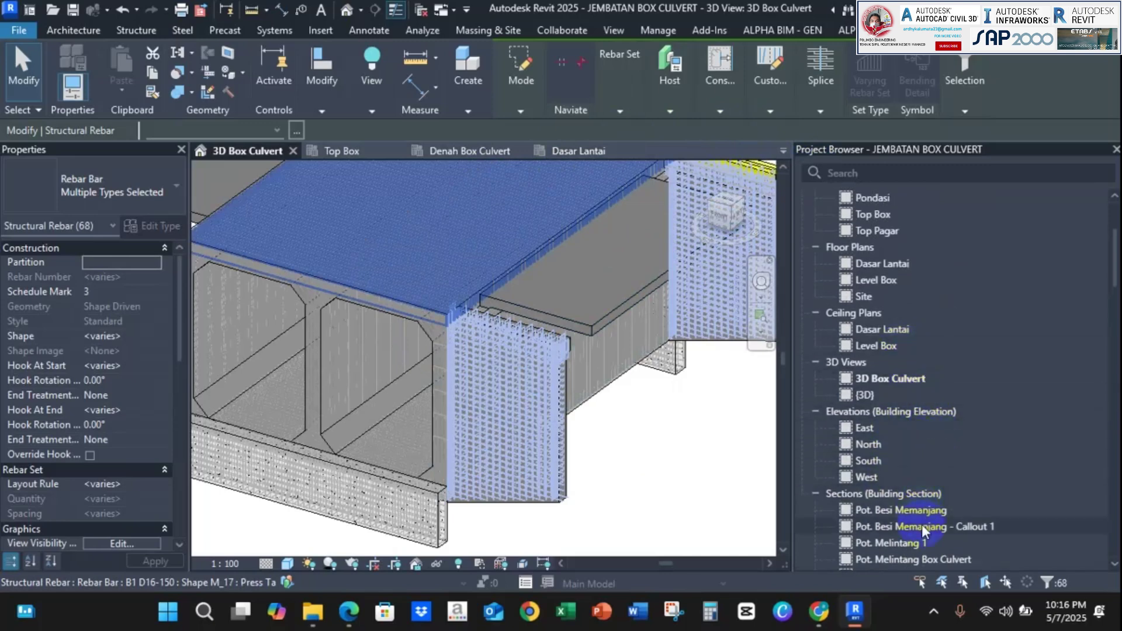
{"action": "left_click", "coordinate": [912, 511]}
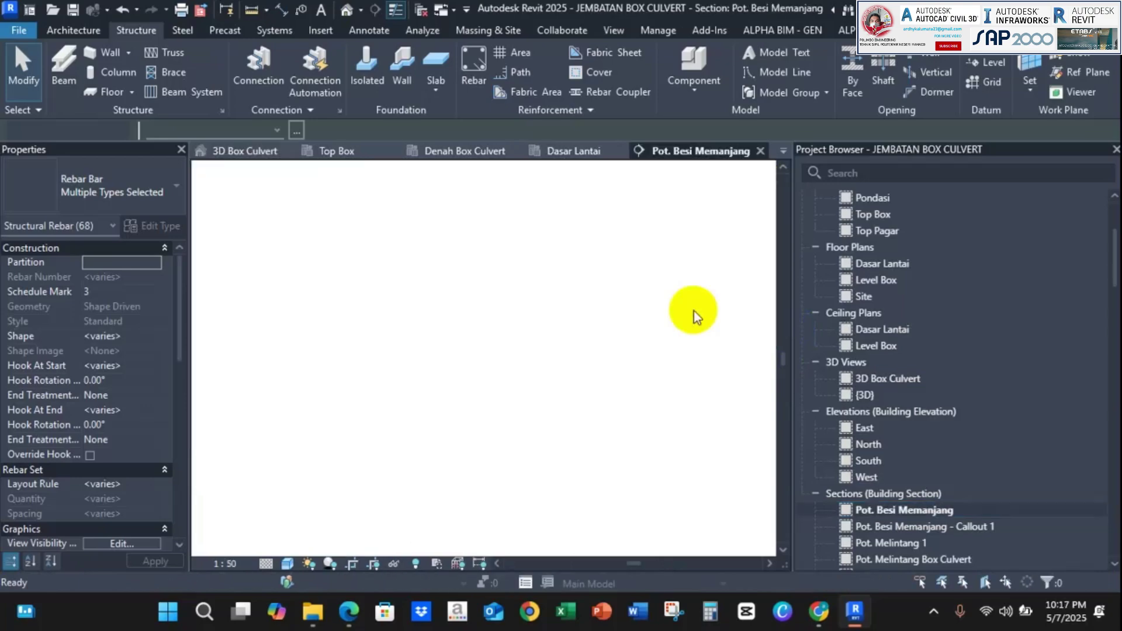
{"action": "left_click", "coordinate": [619, 365]}
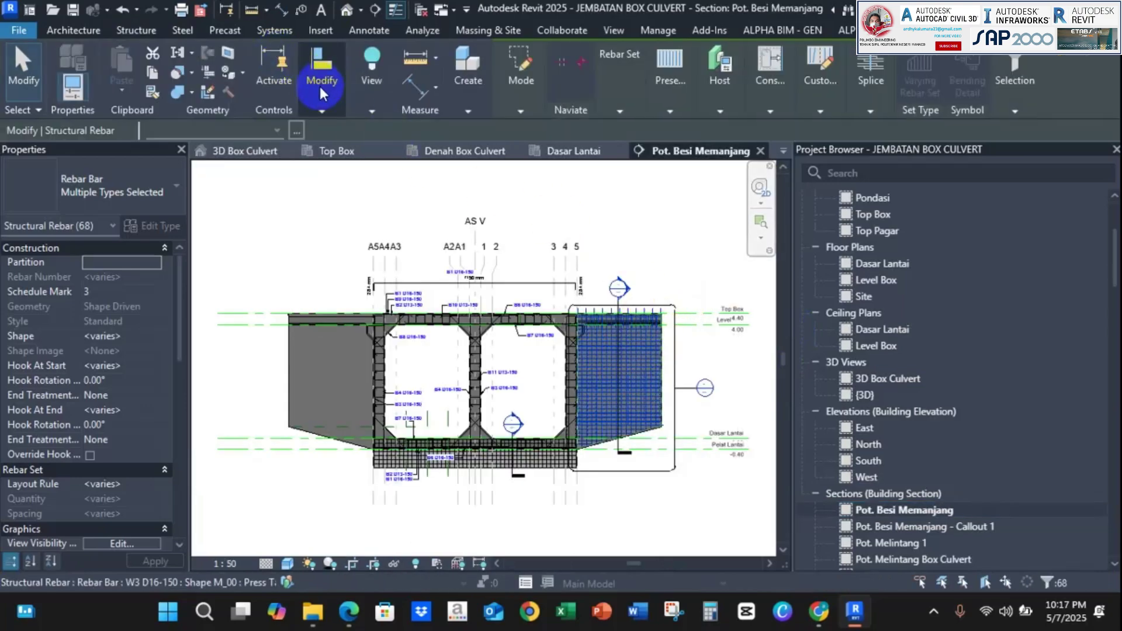
Mirror the selected wing wall rebar about the AS V grid axis in the section, keeping the original bars.
{"action": "mouse_move", "coordinate": [320, 91]}
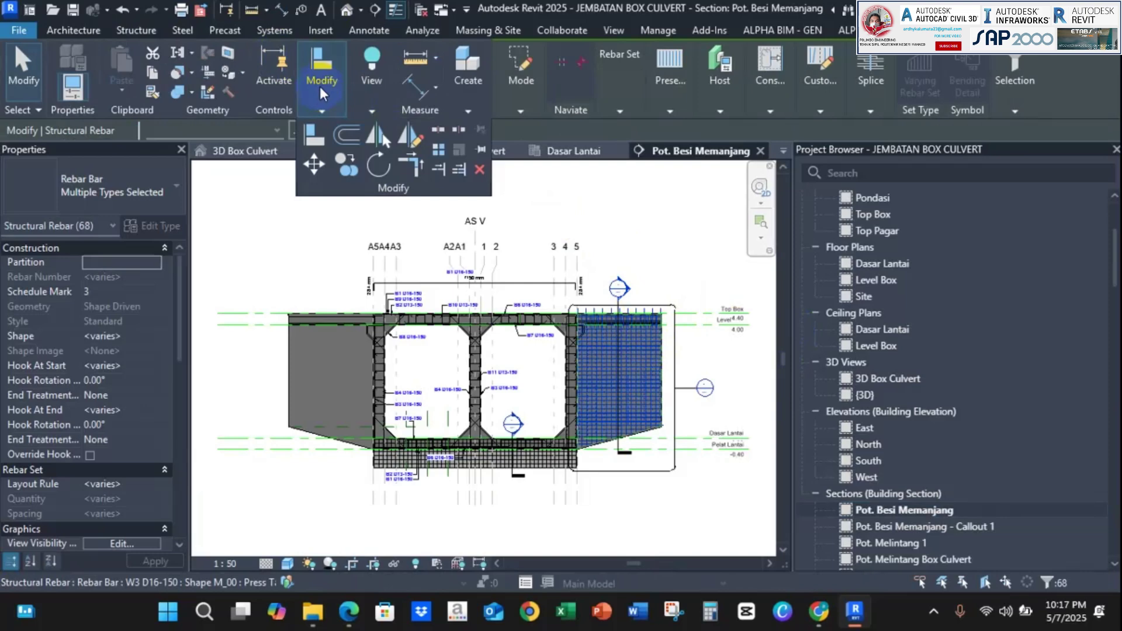
{"action": "left_click", "coordinate": [372, 135]}
{"action": "key", "text": "Escape"}
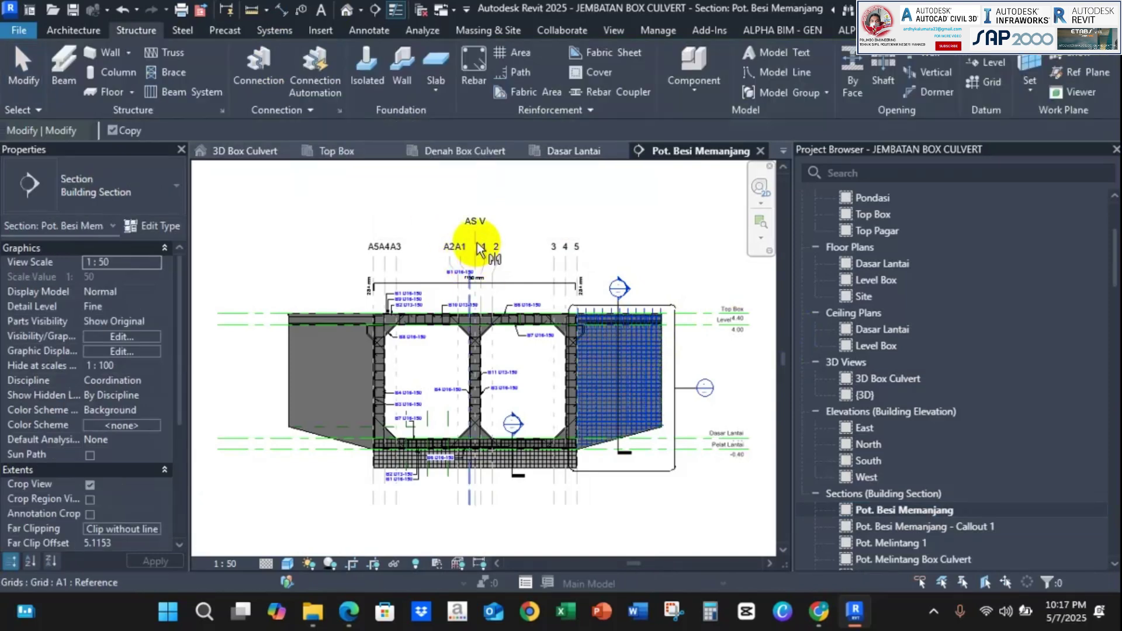
{"action": "scroll", "coordinate": [479, 257], "scroll_direction": "up", "scroll_amount": 3}
{"action": "scroll", "coordinate": [476, 272], "scroll_direction": "up", "scroll_amount": 3}
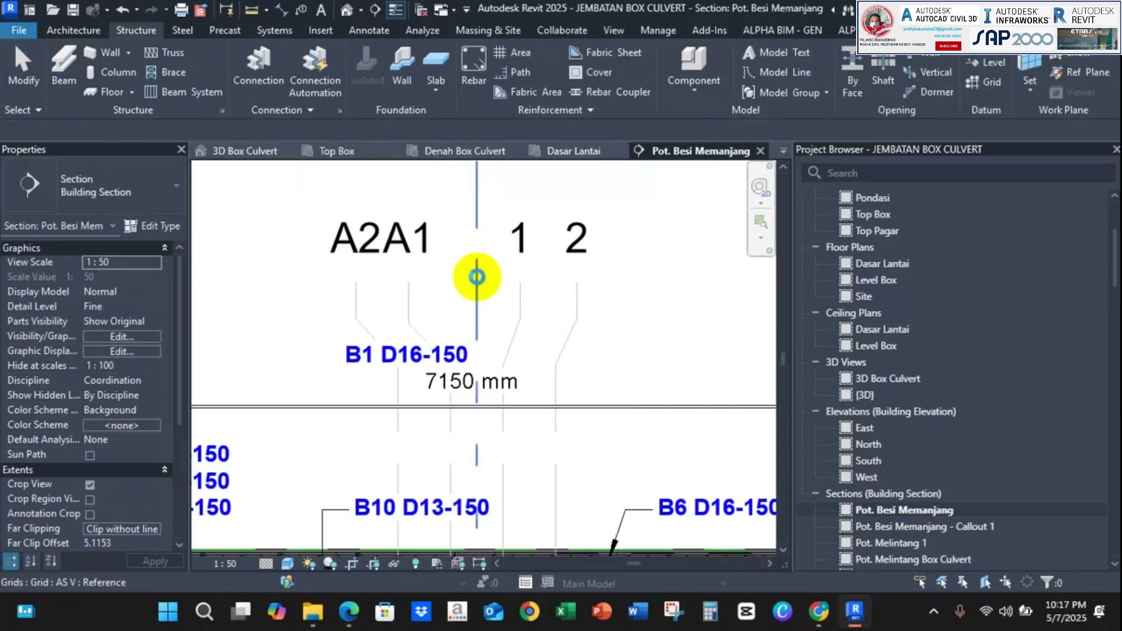
{"action": "key", "text": "ctrl+Left"}
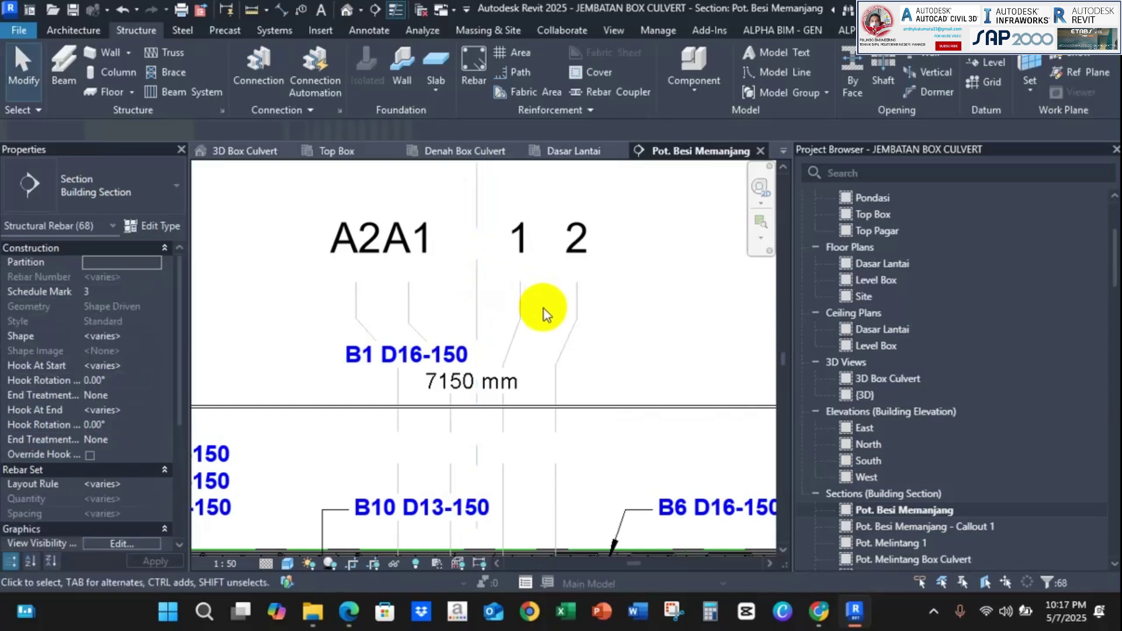
Examine the mirrored wing wall rebar in the section and the 3D Box Culvert view, and clear the selection.
{"action": "scroll", "coordinate": [554, 281], "scroll_direction": "down", "scroll_amount": 3}
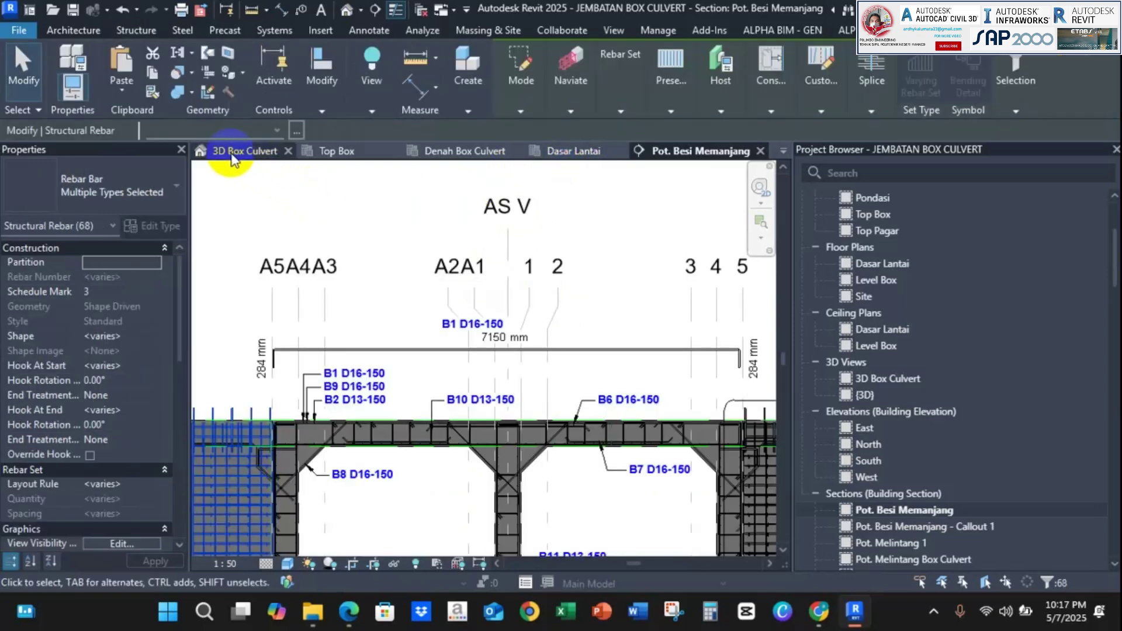
{"action": "scroll", "coordinate": [606, 248], "scroll_direction": "down", "scroll_amount": 1}
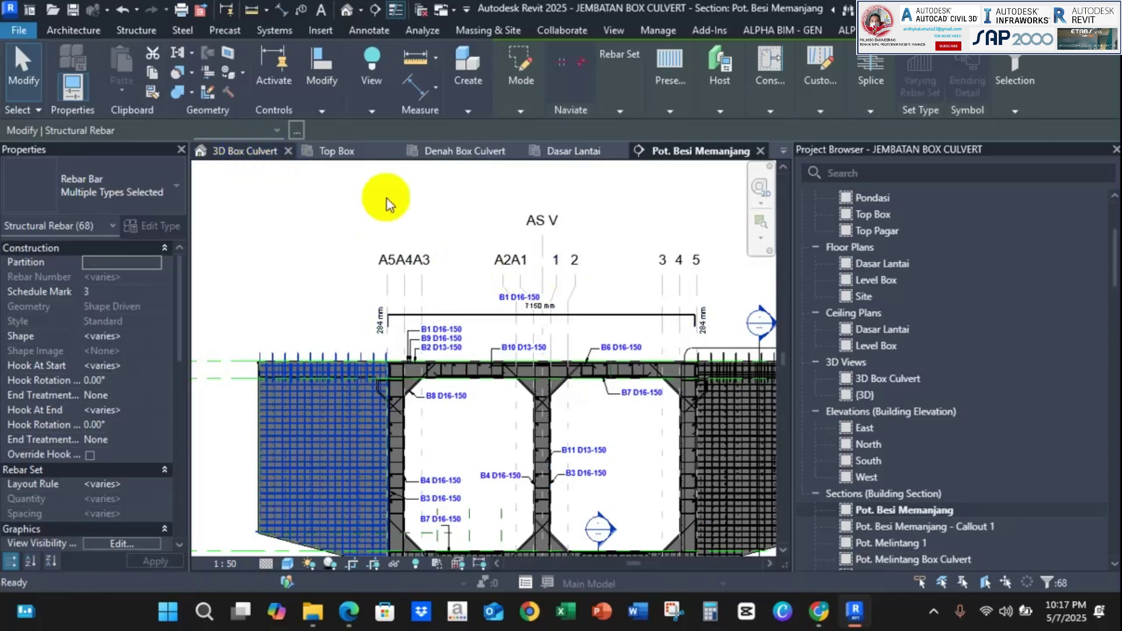
{"action": "key", "text": "ctrl+Tab"}
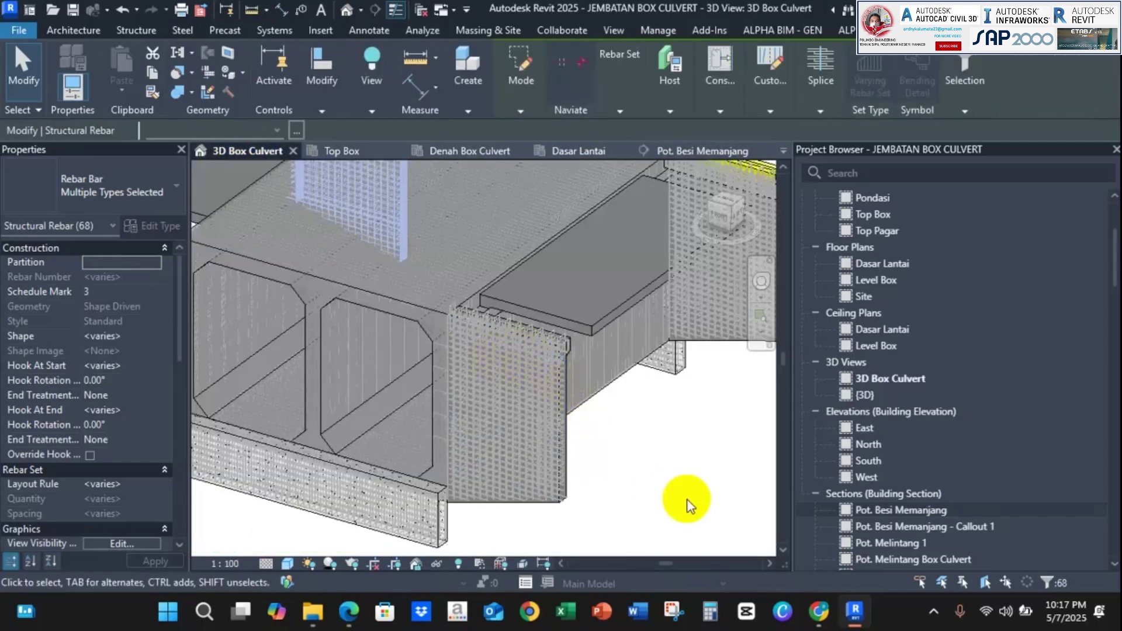
{"action": "scroll", "coordinate": [574, 415], "scroll_direction": "down", "scroll_amount": 4}
{"action": "key", "text": "Escape"}
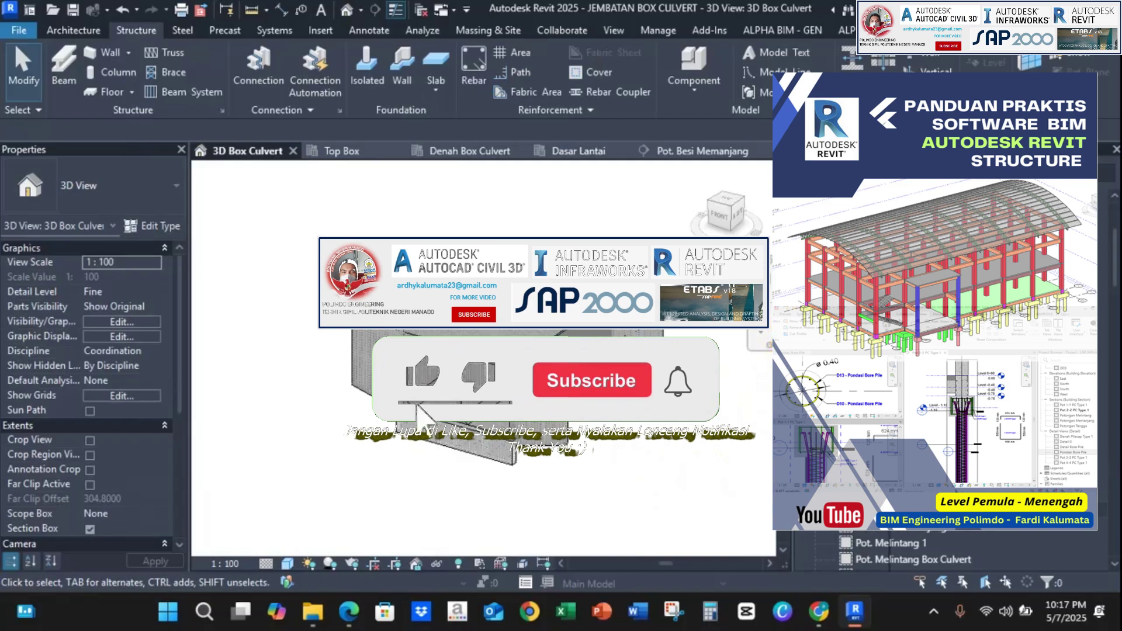
{"action": "left_click_drag", "start_coordinate": [889, 363], "coordinate": [917, 363]}
{"action": "scroll", "coordinate": [638, 332], "scroll_direction": "up", "scroll_amount": 3}
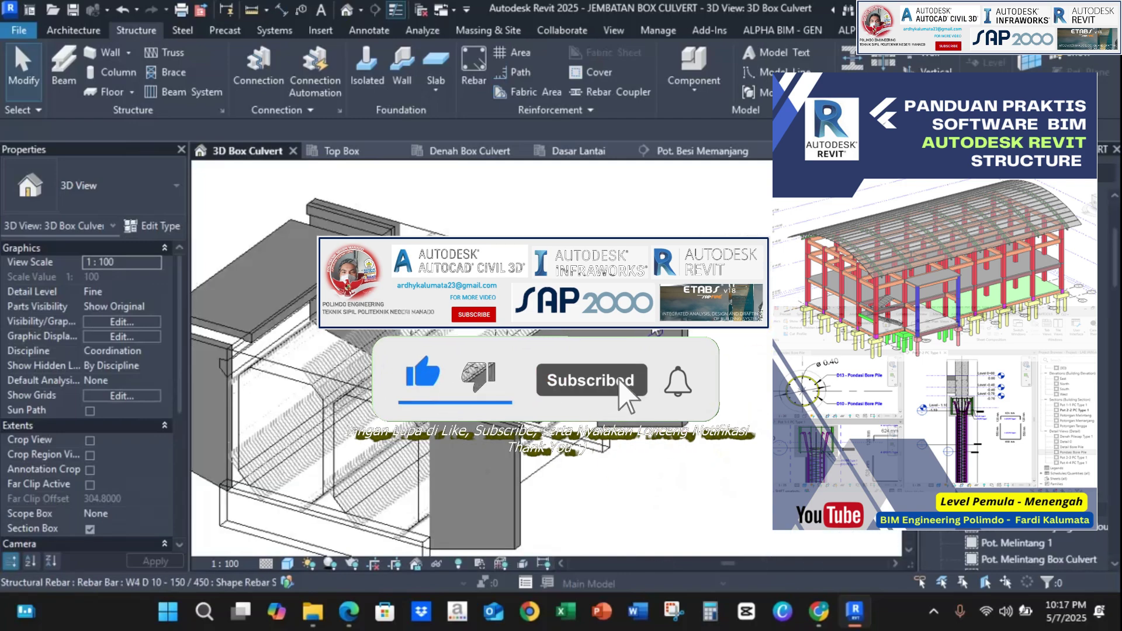
{"action": "middle_click_drag", "start_coordinate": [696, 480], "coordinate": [649, 385], "text": "shift"}
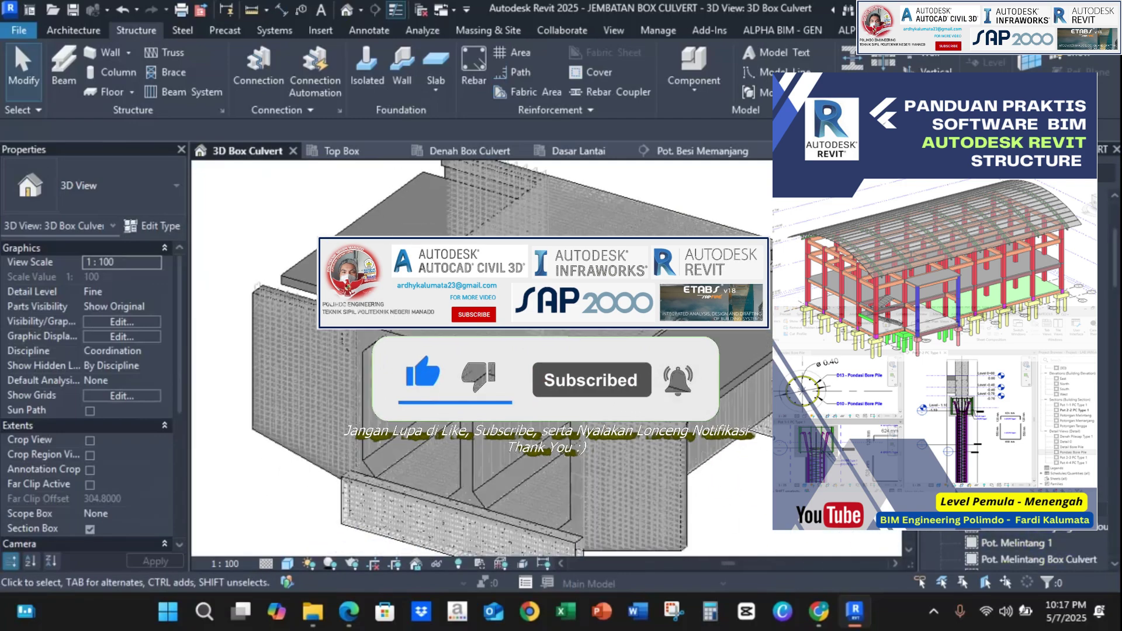